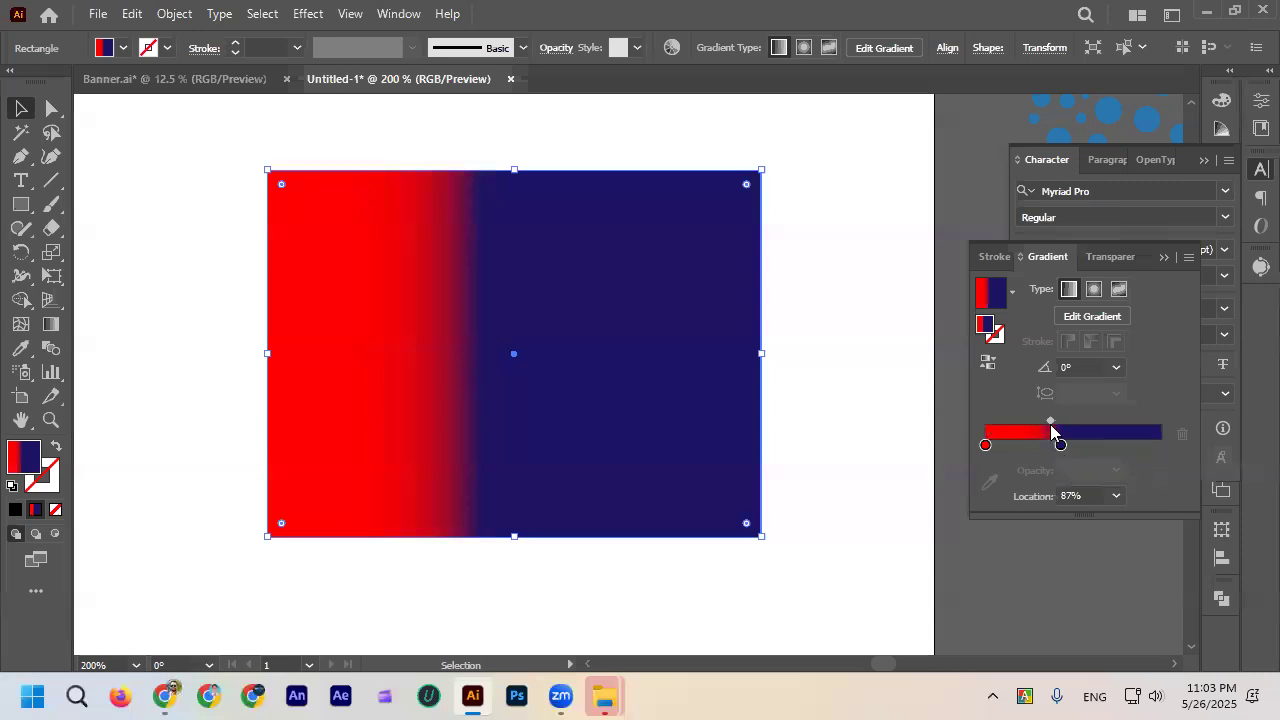
Move the gradient's dark blue stop to 100% and its midpoint to about 45%.
left_click_drag(1049, 428, 1160, 446)
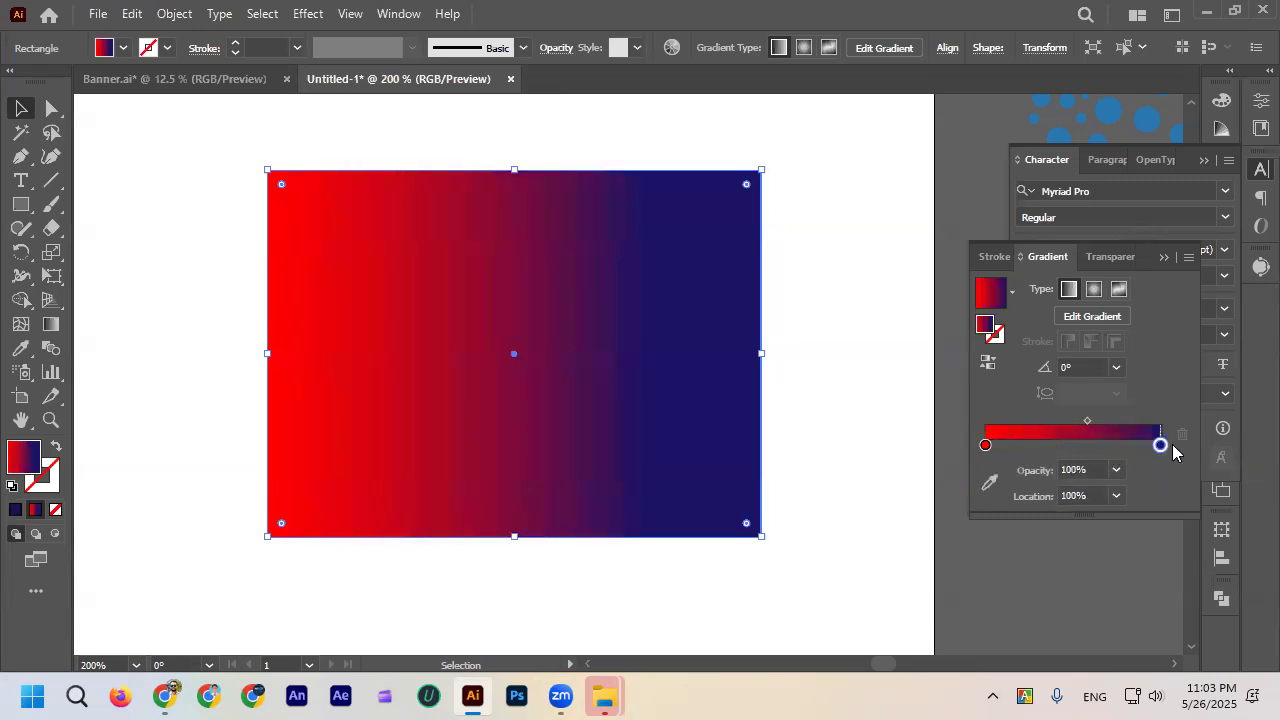
left_click_drag(1087, 421, 1064, 422)
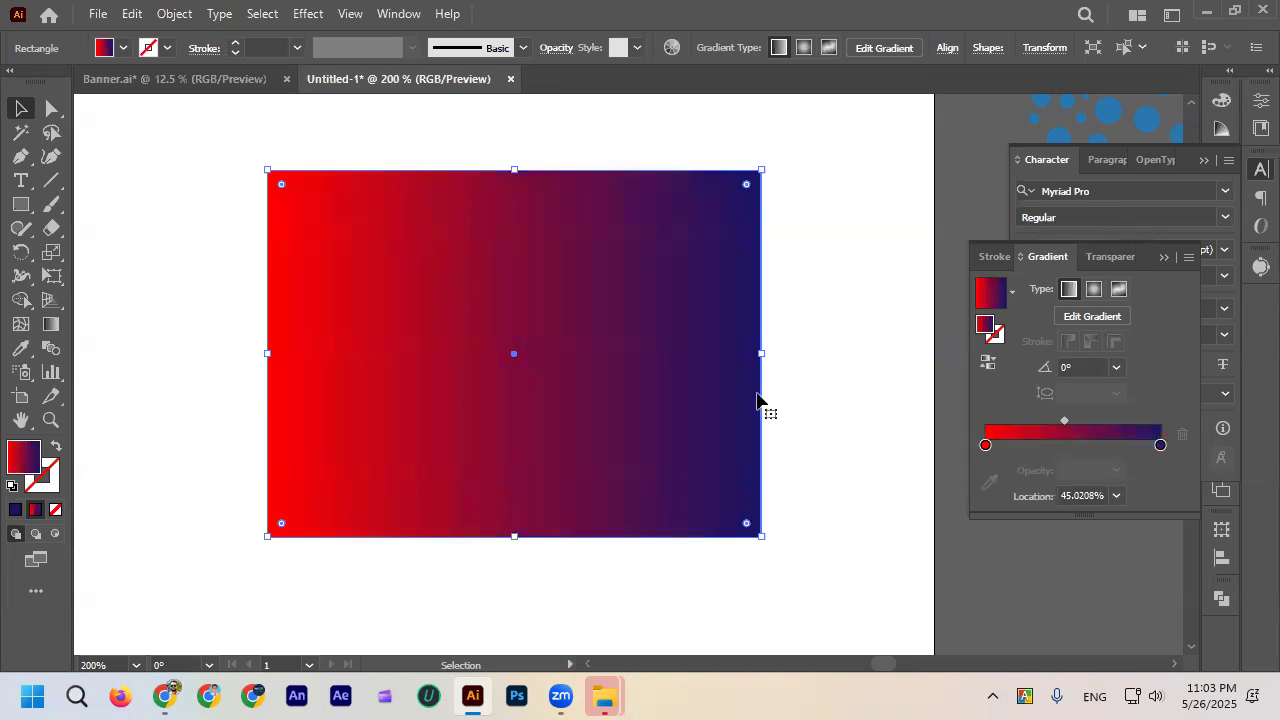
scroll(632, 370, "down", 3)
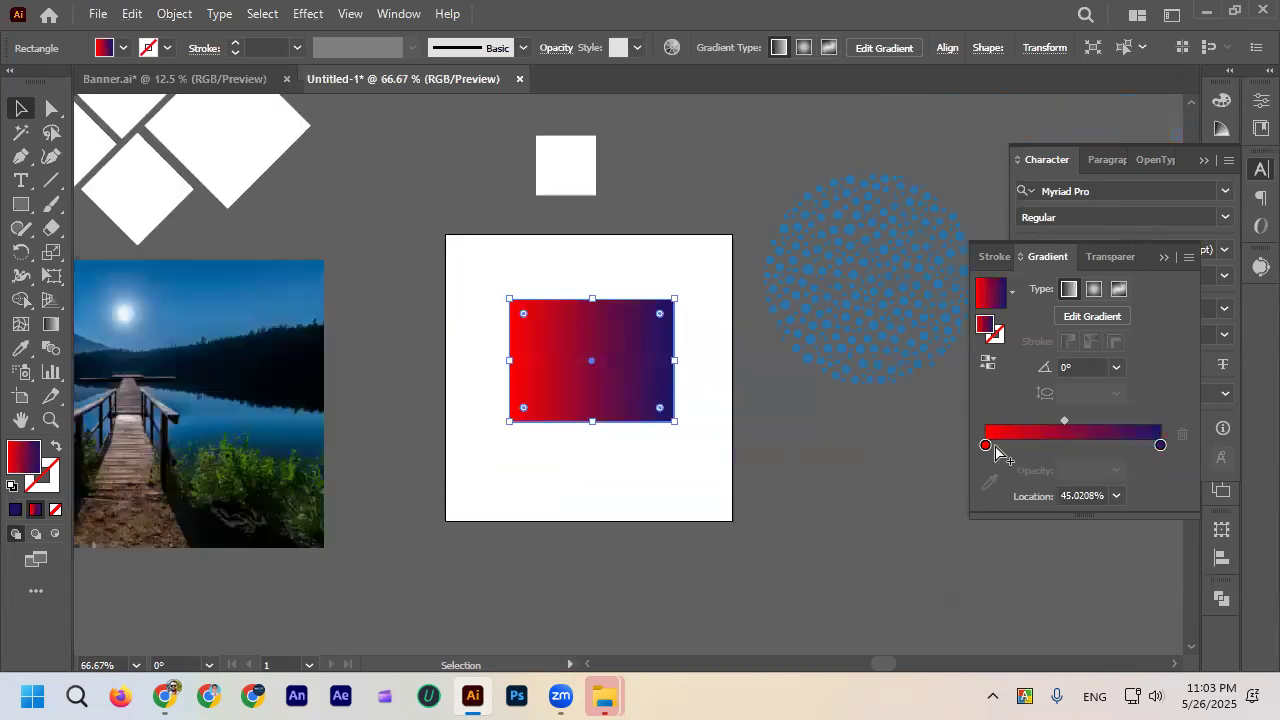
scroll(768, 427, "up", 2)
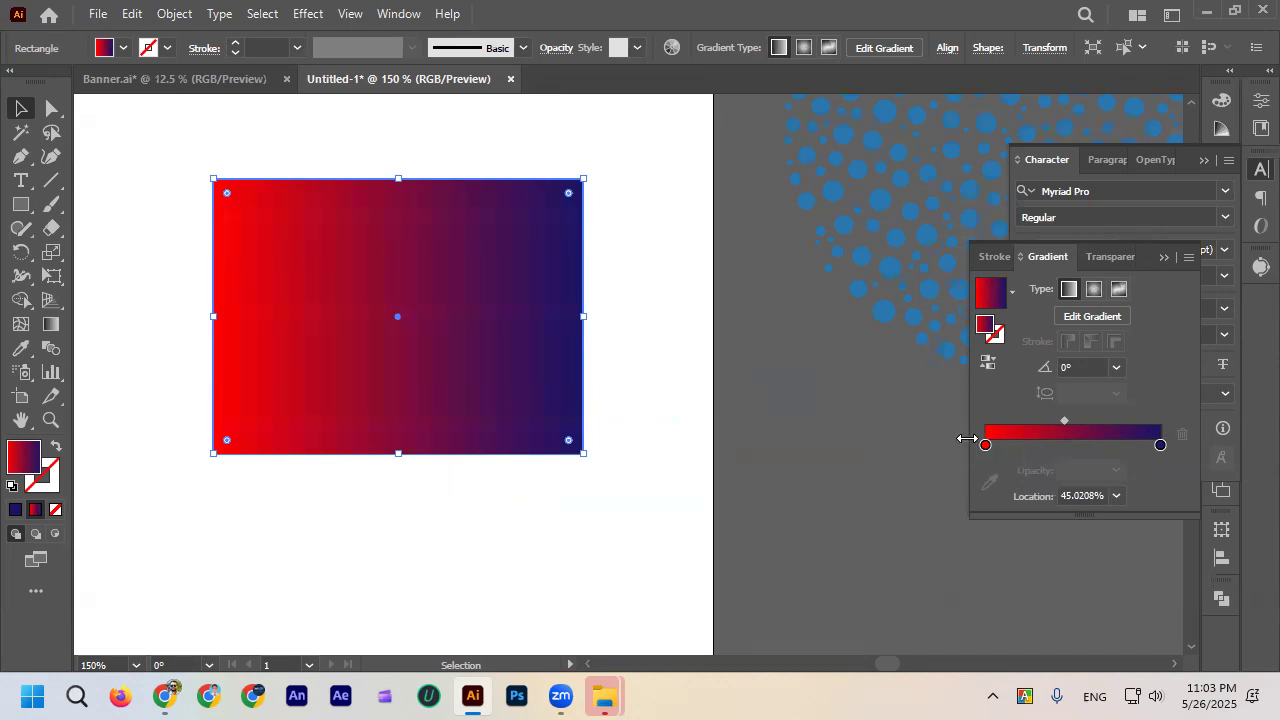
Add two gradient stops at about 29% and 58%, colouring the first yellow and the second cyan.
left_click(1028, 446)
left_click_drag(1028, 446, 1038, 452)
left_click(1087, 447)
double_click(1037, 447)
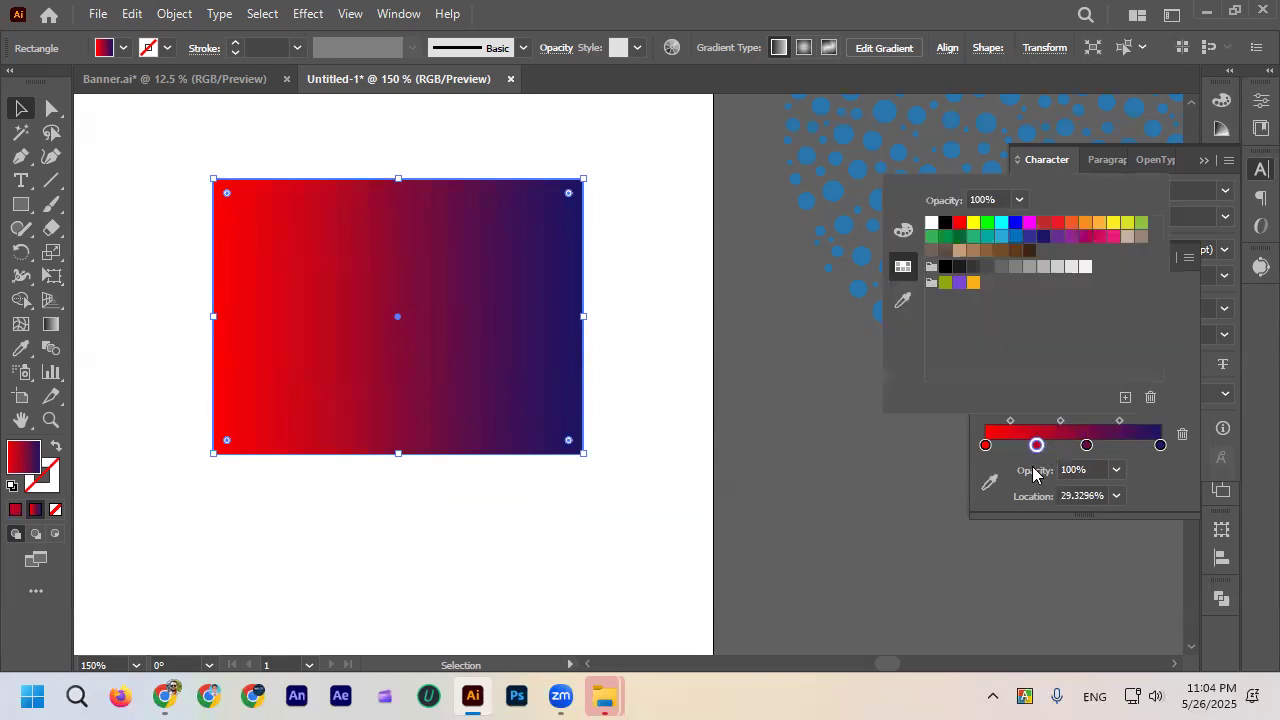
left_click(974, 223)
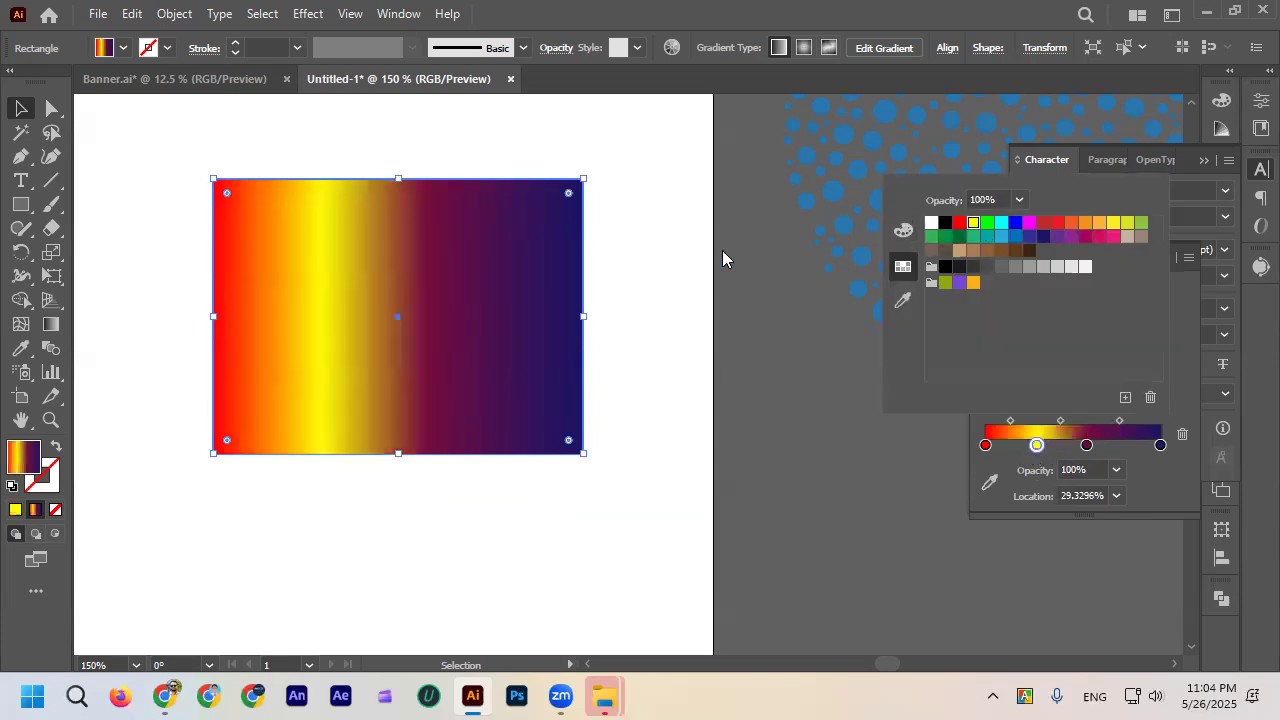
double_click(1087, 445)
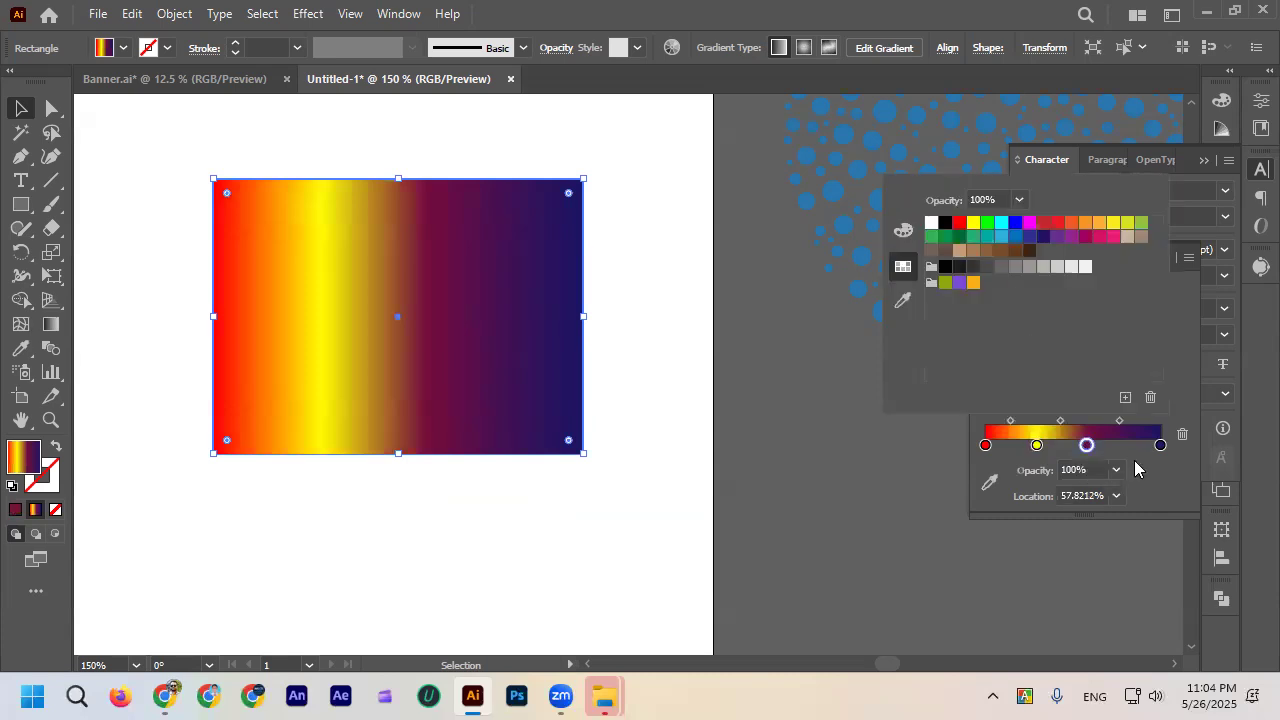
left_click(1001, 223)
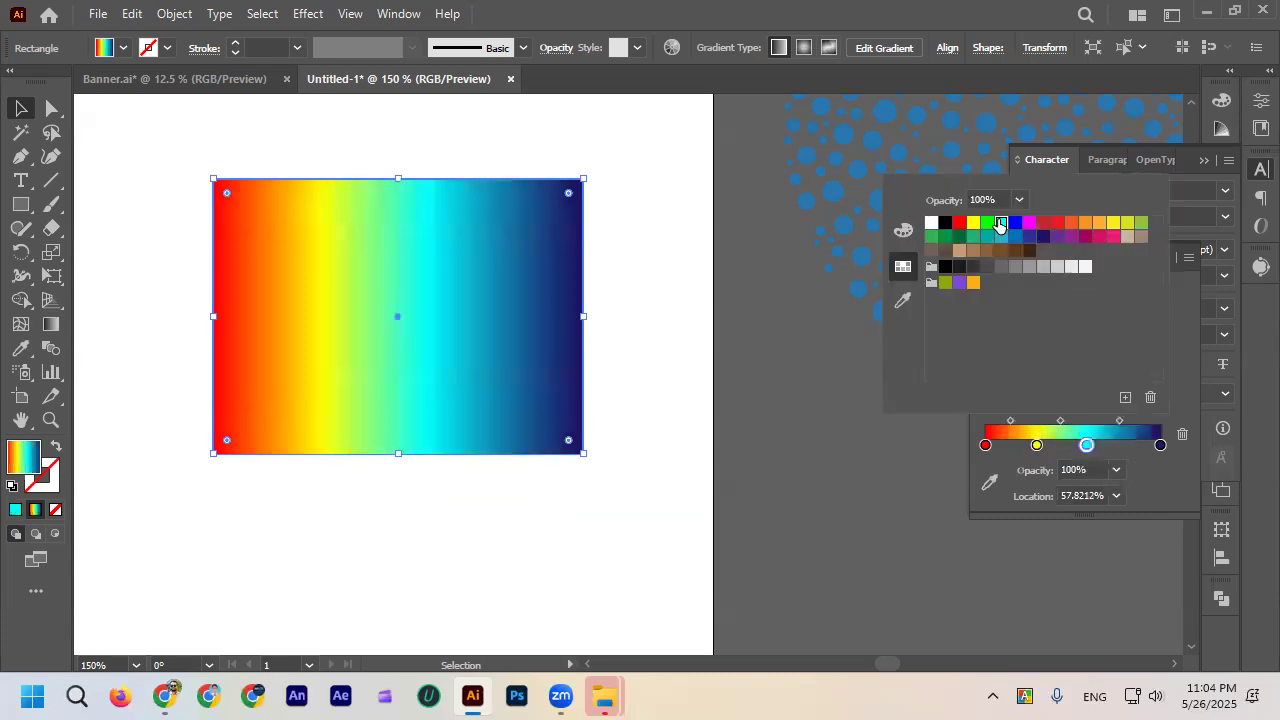
left_click(848, 345)
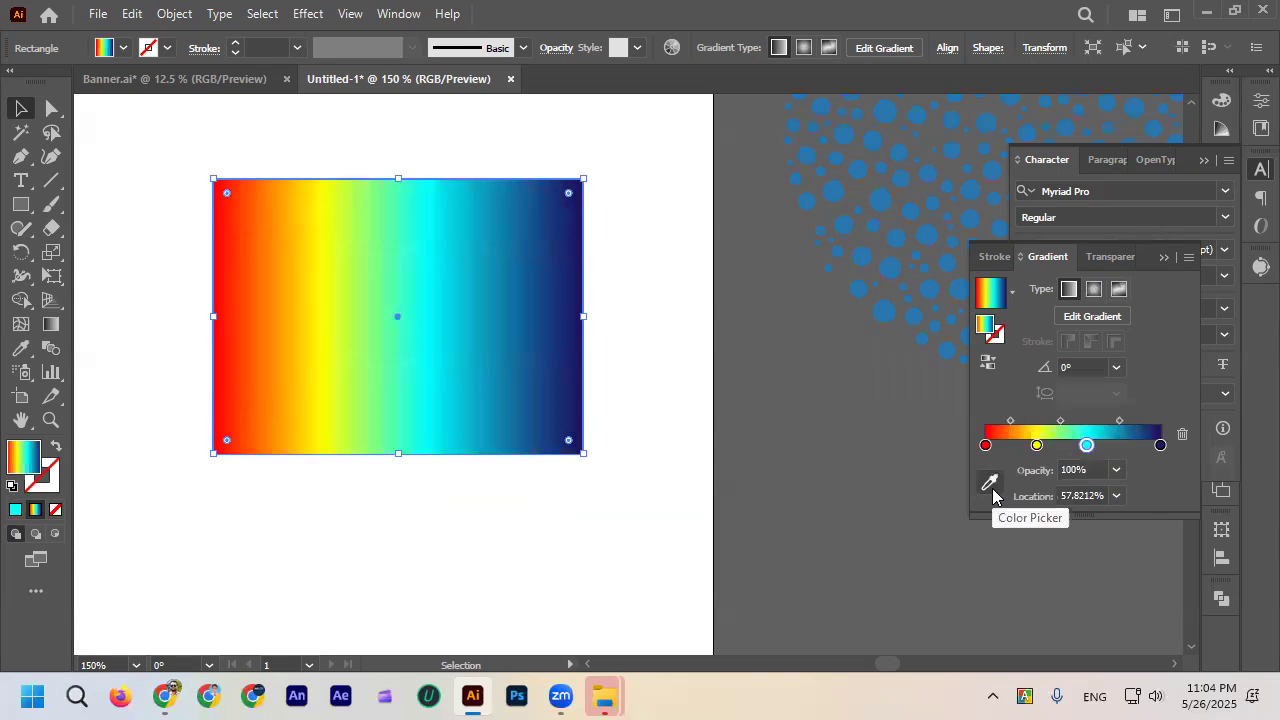
Move the gradient rectangle slightly right and down on the artboard.
scroll(926, 446, "down", 2)
scroll(836, 428, "up", 2)
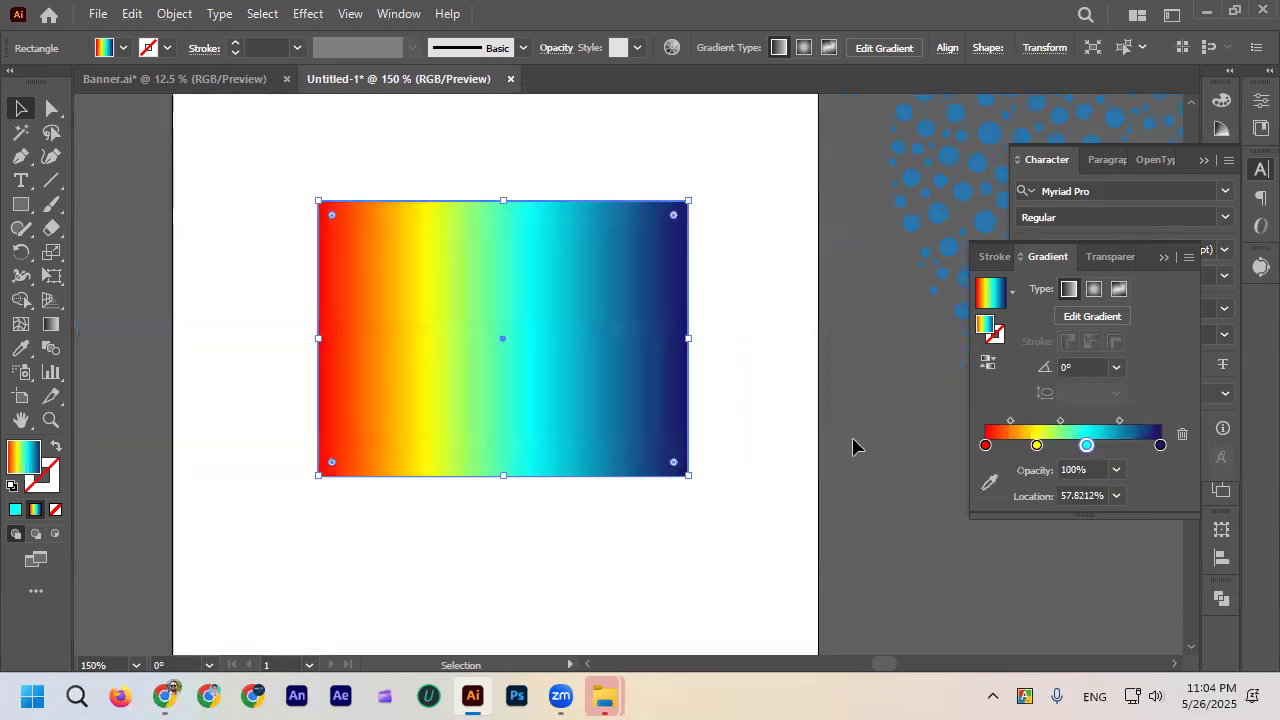
left_click_drag(655, 378, 688, 390)
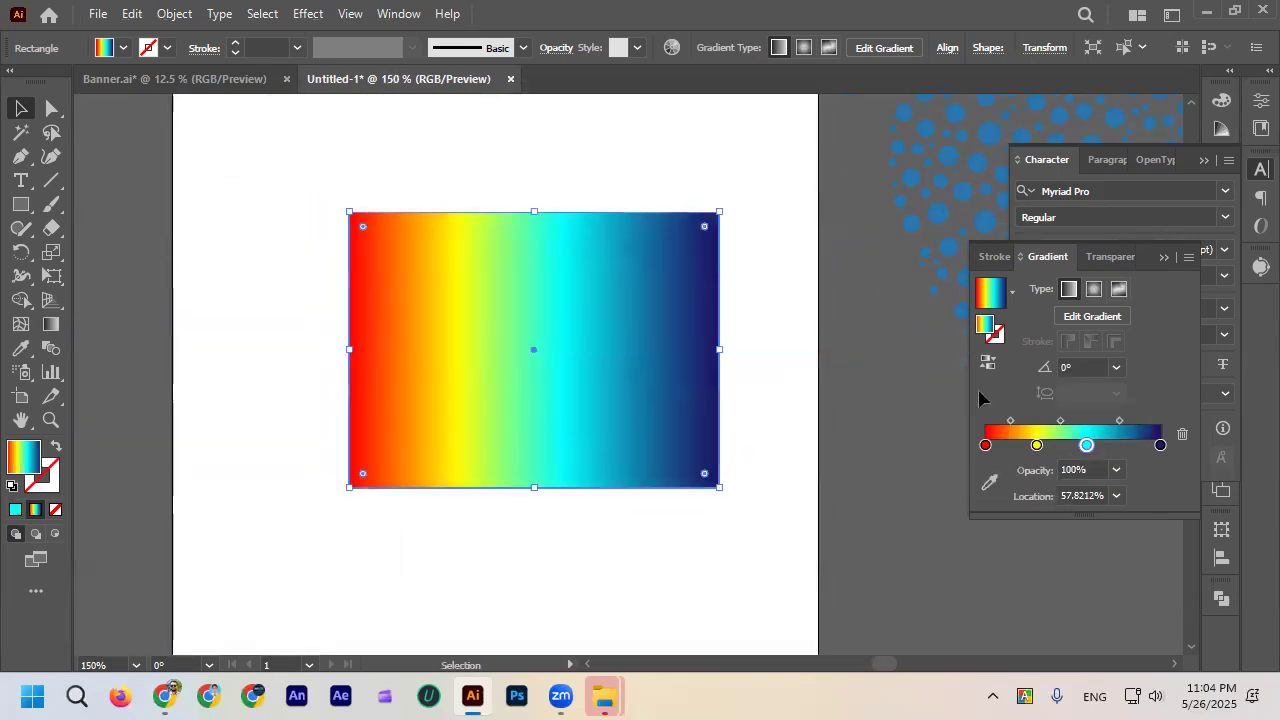
Preview the radial gradient type on the rectangle and return it to linear.
left_click(1093, 290)
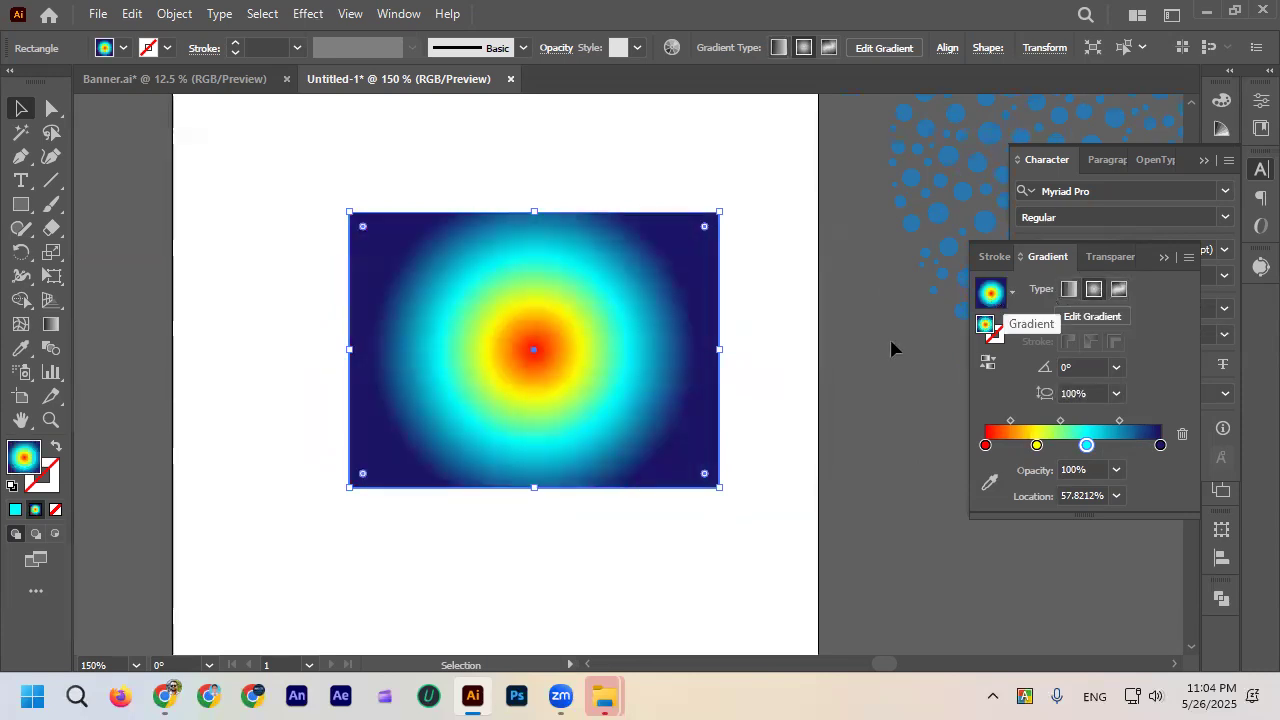
left_click(1068, 289)
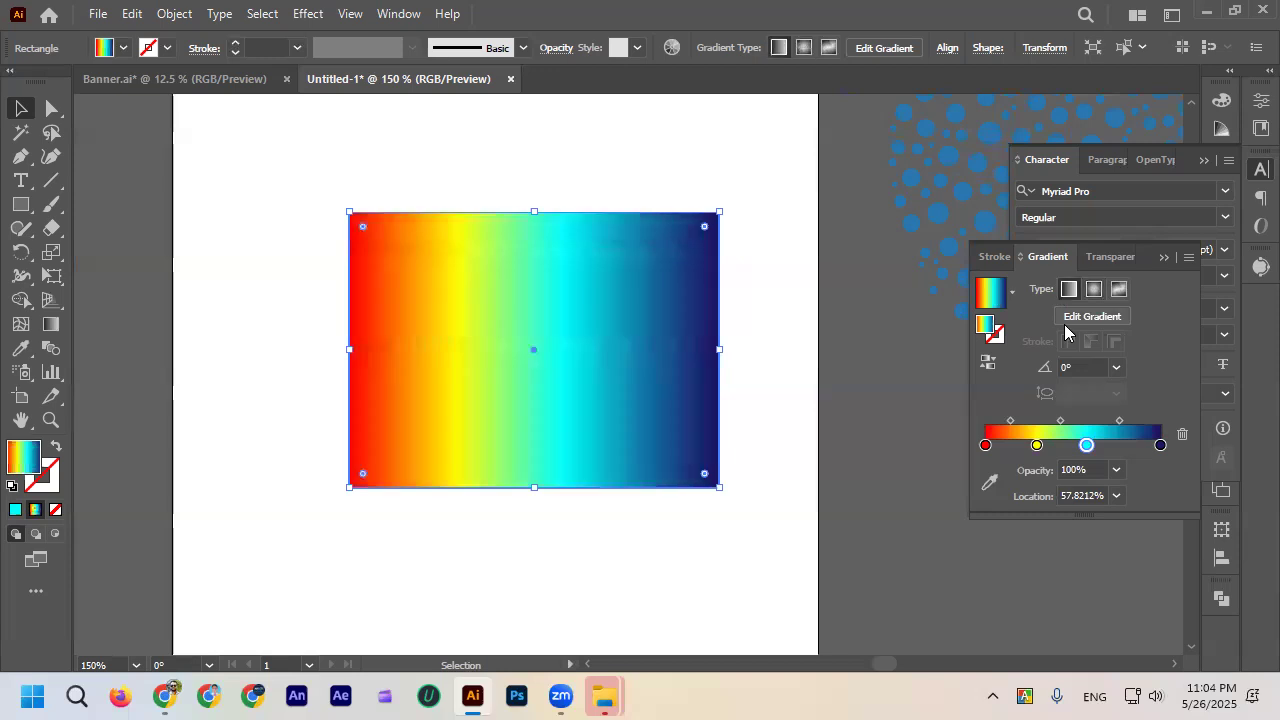
Redraw the gradient diagonally with the Gradient tool from the rectangle's upper-left to lower-right corner, at about -37°, and deselect the rectangle.
left_click(51, 324)
mouse_move(752, 201)
left_mouse_down()
mouse_move(362, 444)
mouse_move(346, 472)
left_mouse_up()
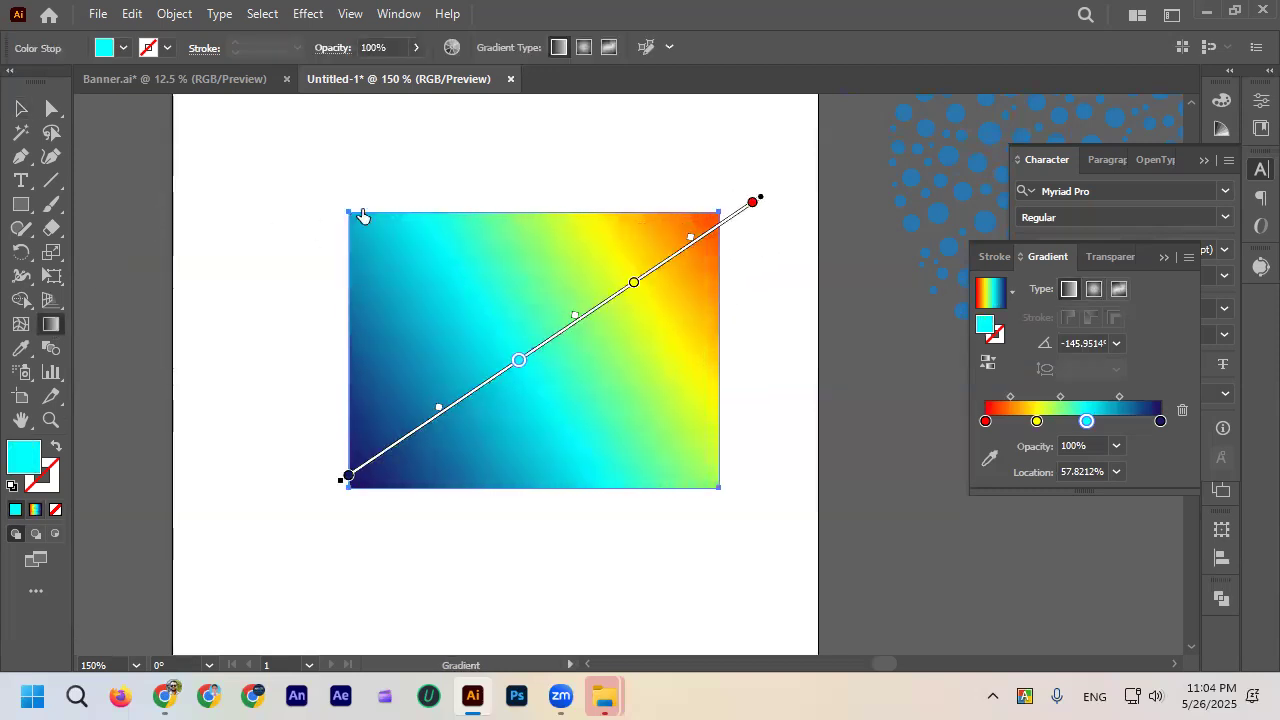
left_click_drag(350, 209, 720, 490)
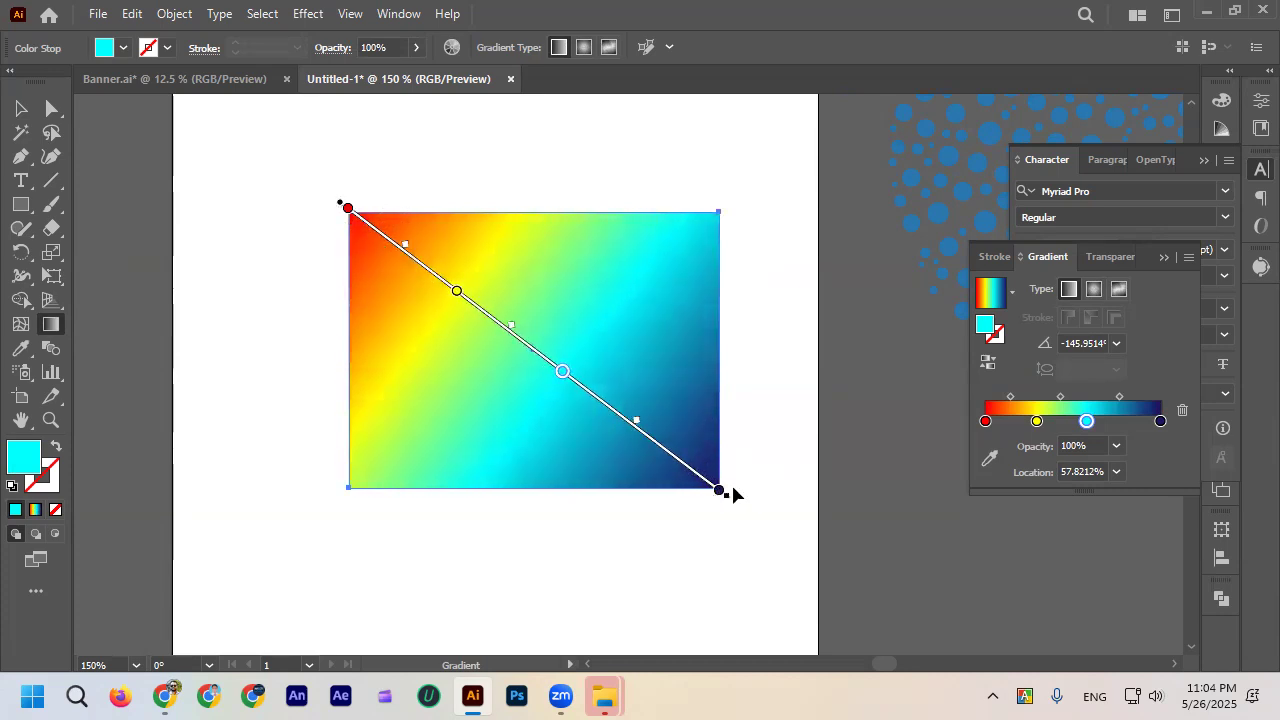
left_click(33, 107)
left_click(469, 184)
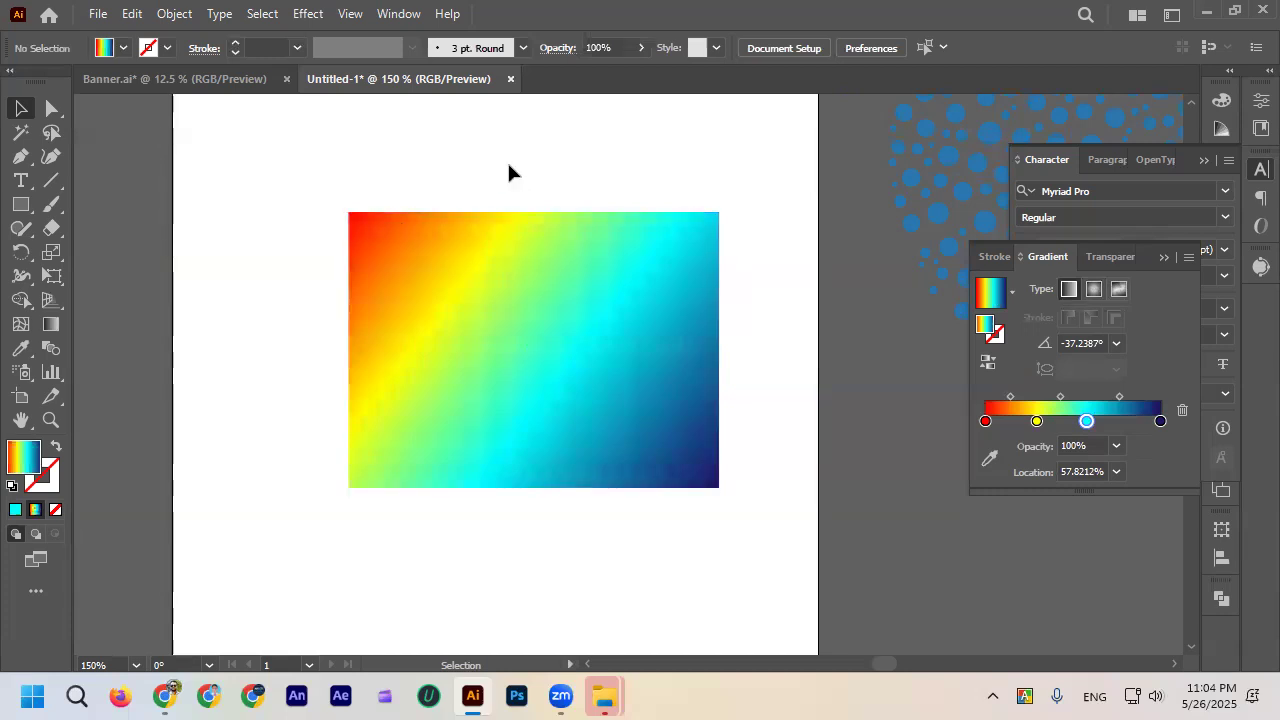
left_click(539, 284)
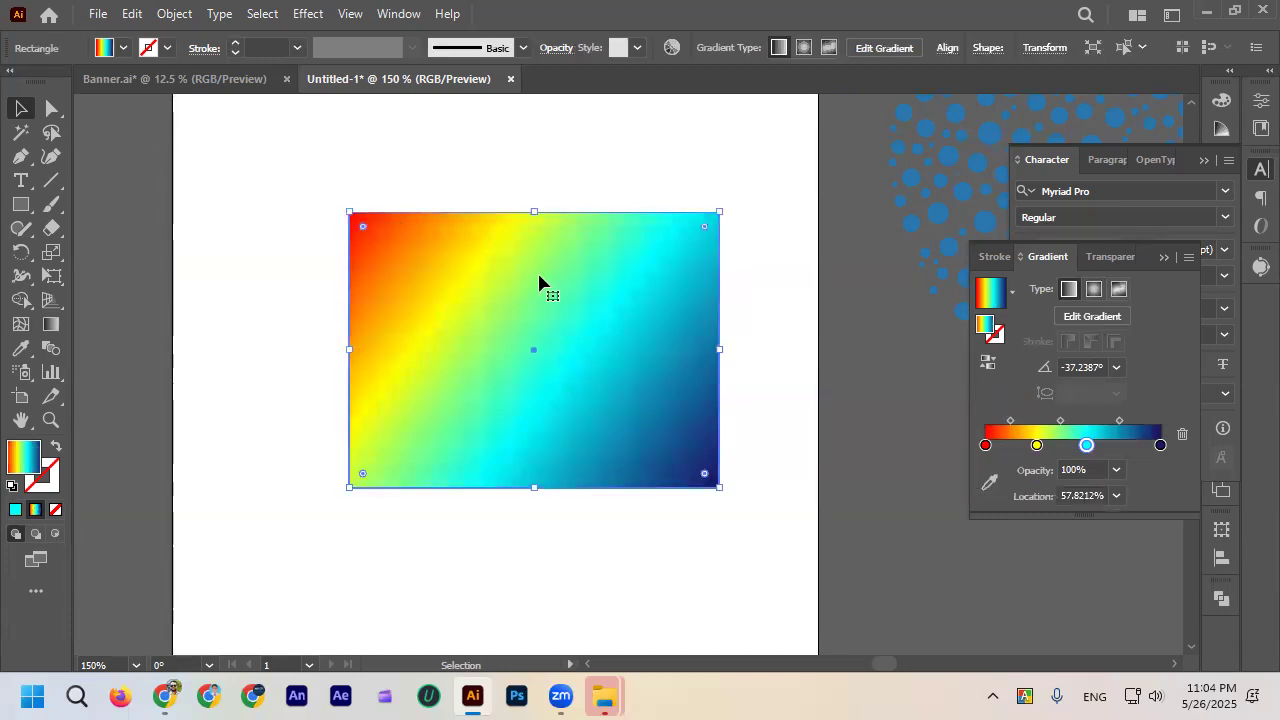
left_click(1037, 447)
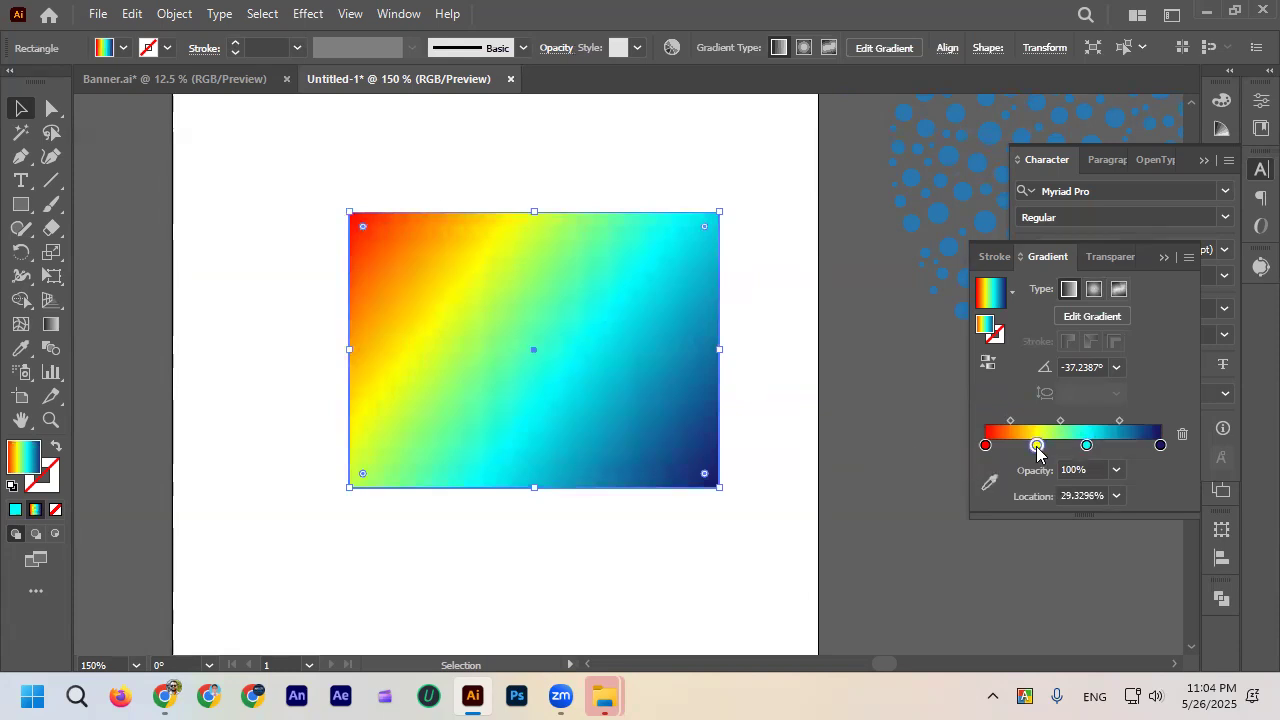
left_click(929, 382)
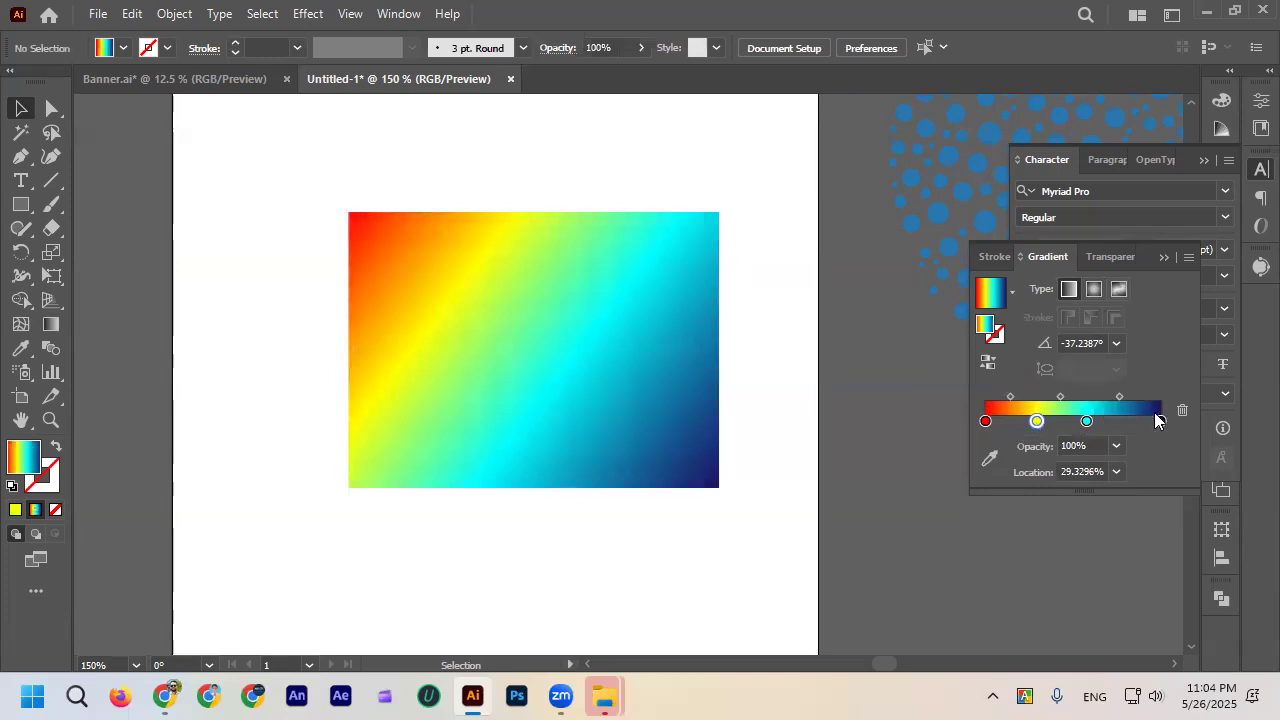
left_click(1182, 412)
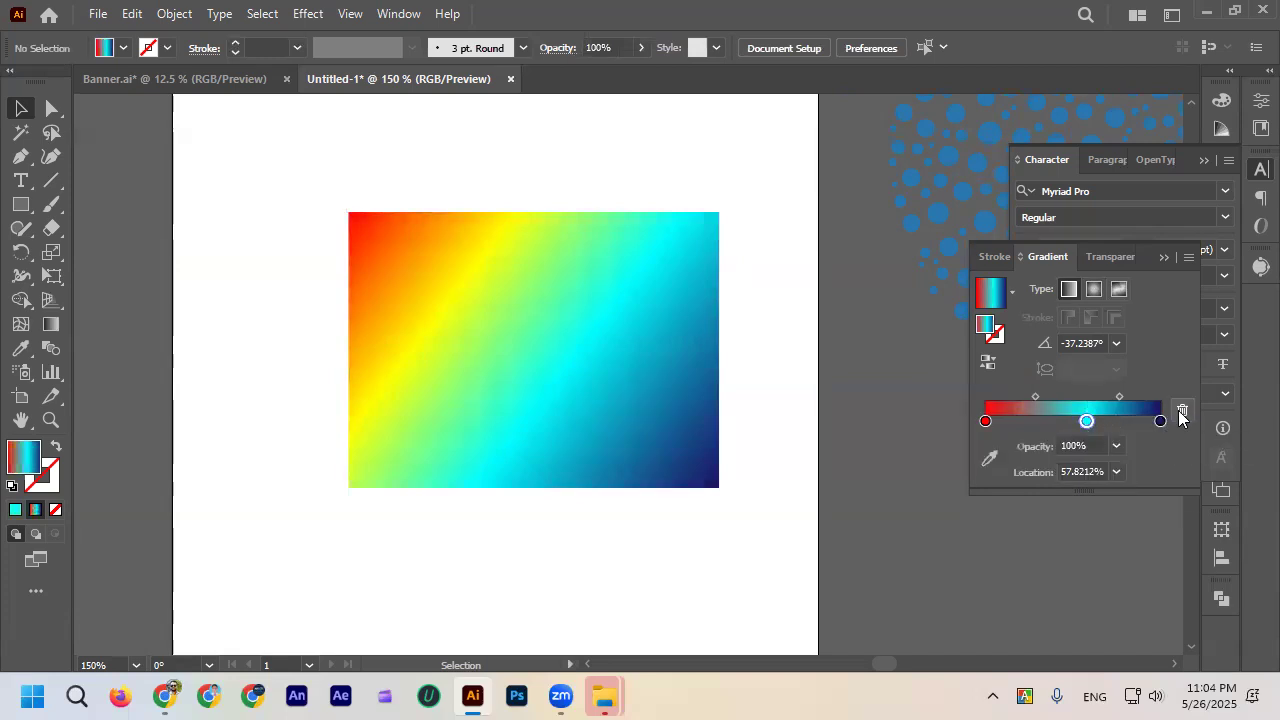
left_click(1182, 411)
Delete the yellow and cyan stops from the rectangle's gradient.
left_click(700, 352)
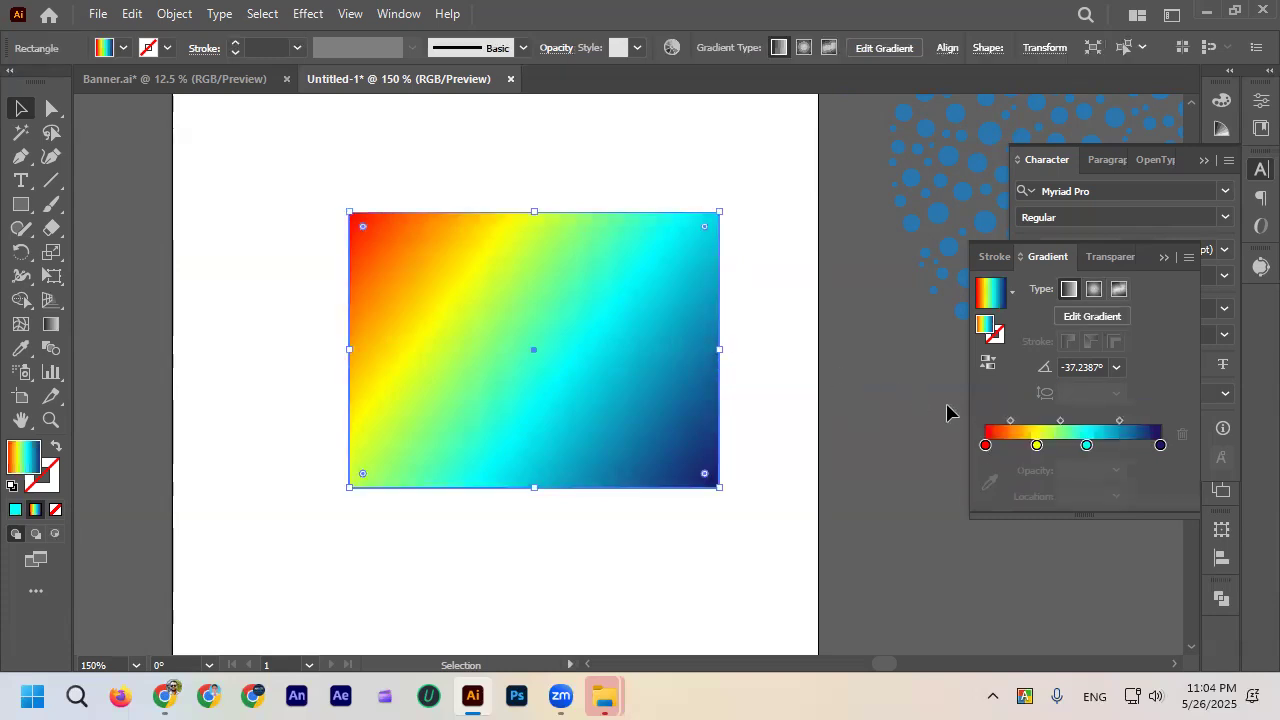
left_click(1036, 446)
left_click(1182, 433)
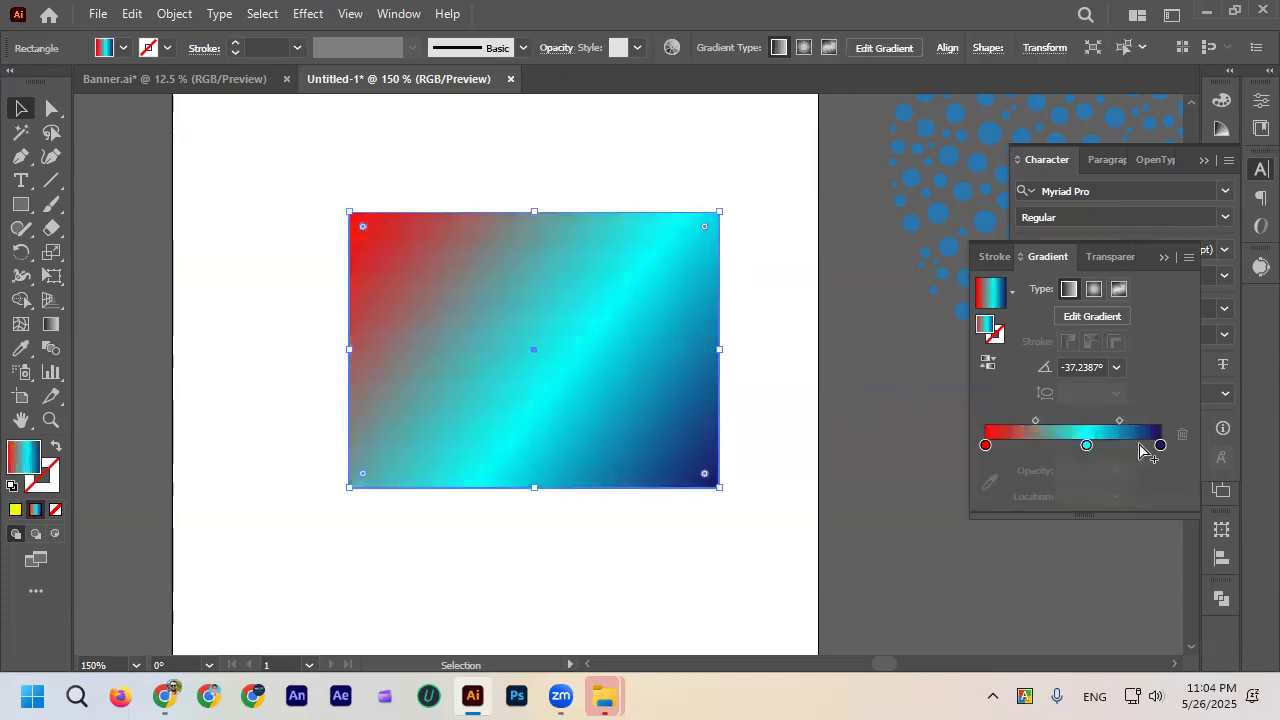
left_click(1087, 445)
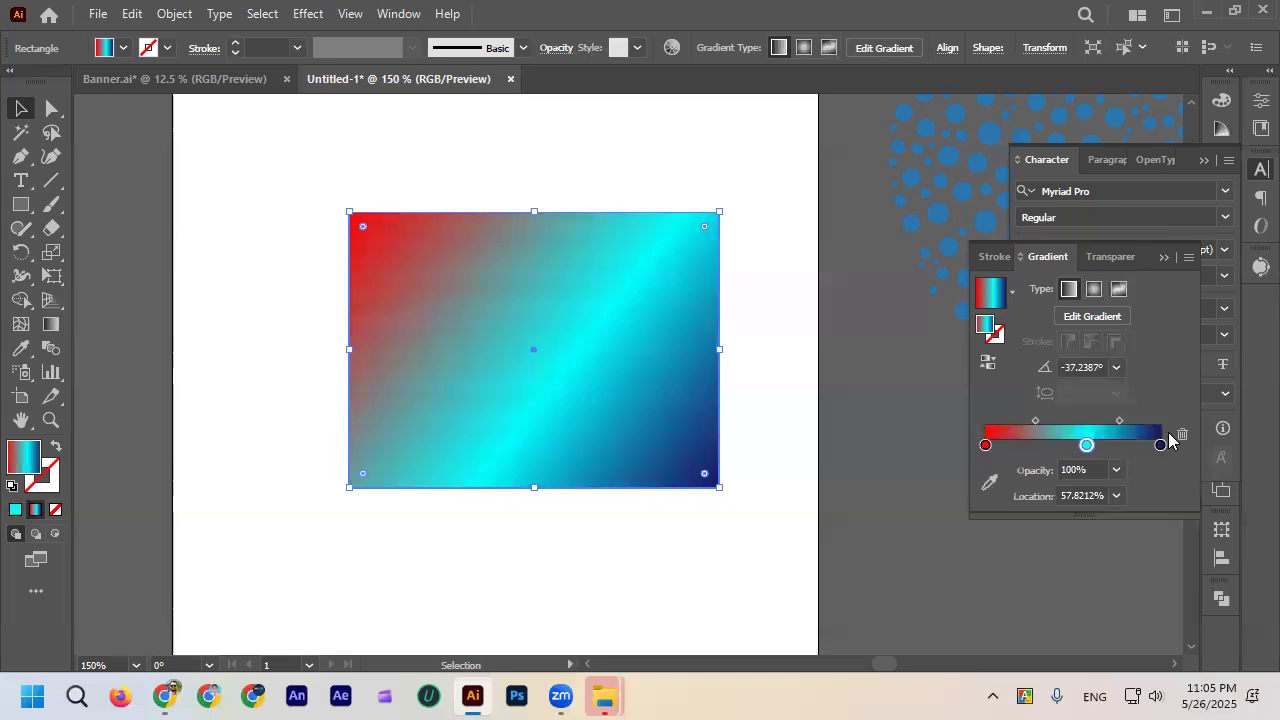
left_click(1182, 433)
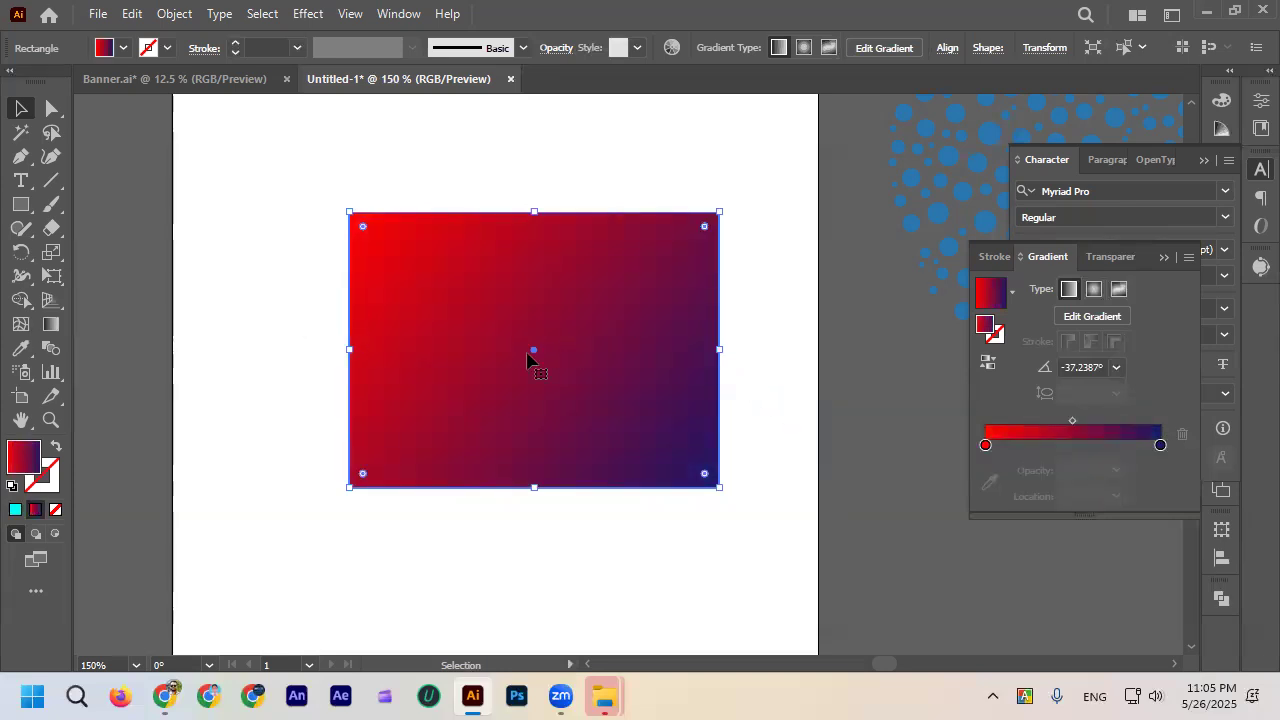
Recolour the gradient's red starting stop black and its dark blue ending stop white, and deselect the rectangle.
double_click(985, 445)
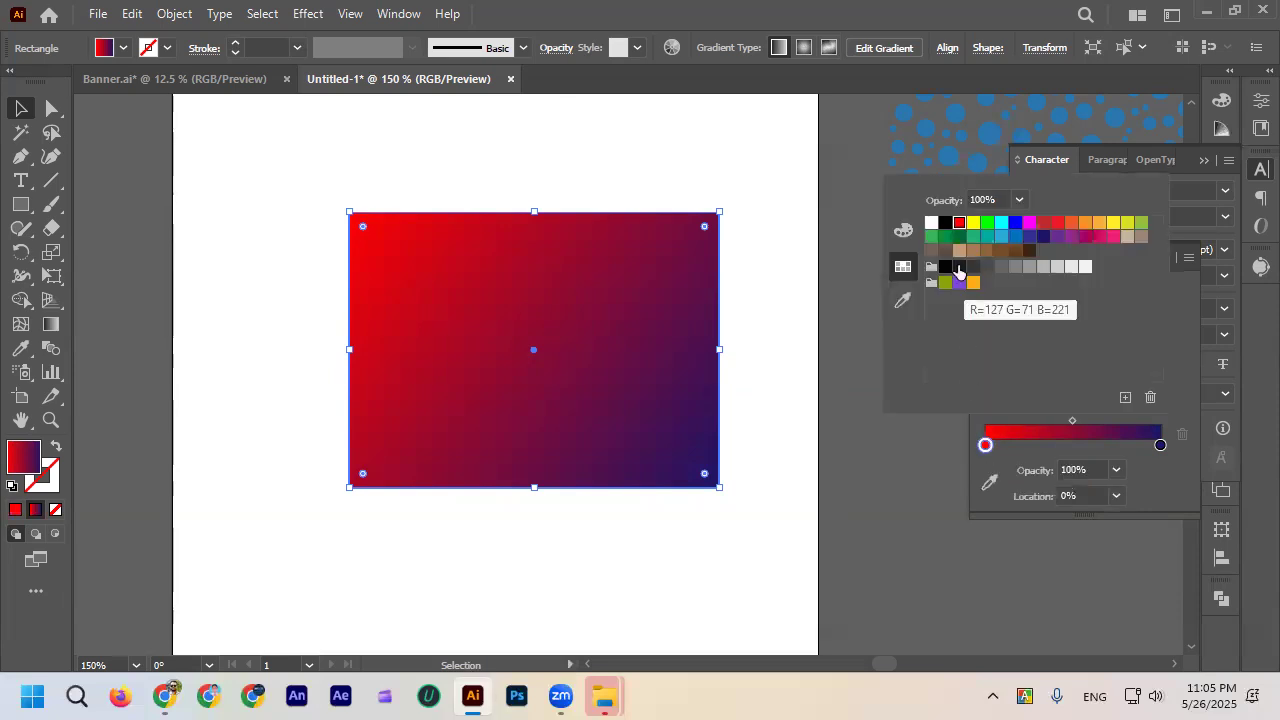
left_click(945, 223)
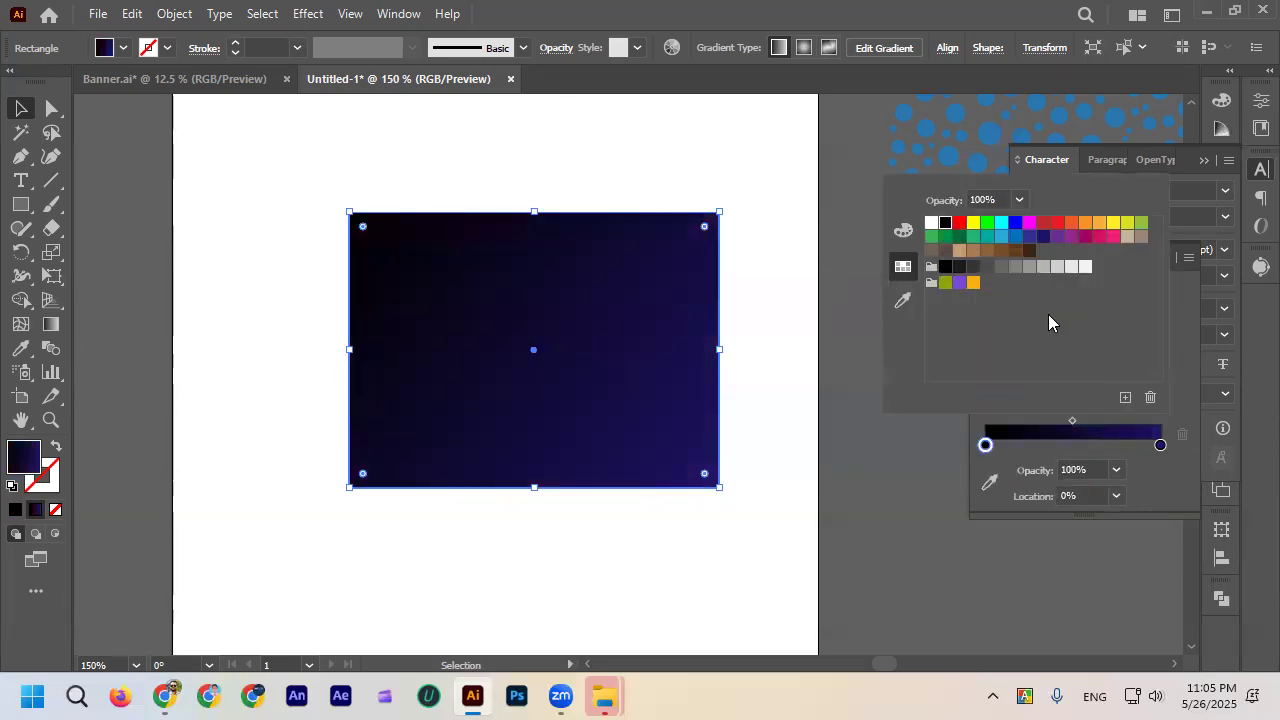
double_click(1160, 445)
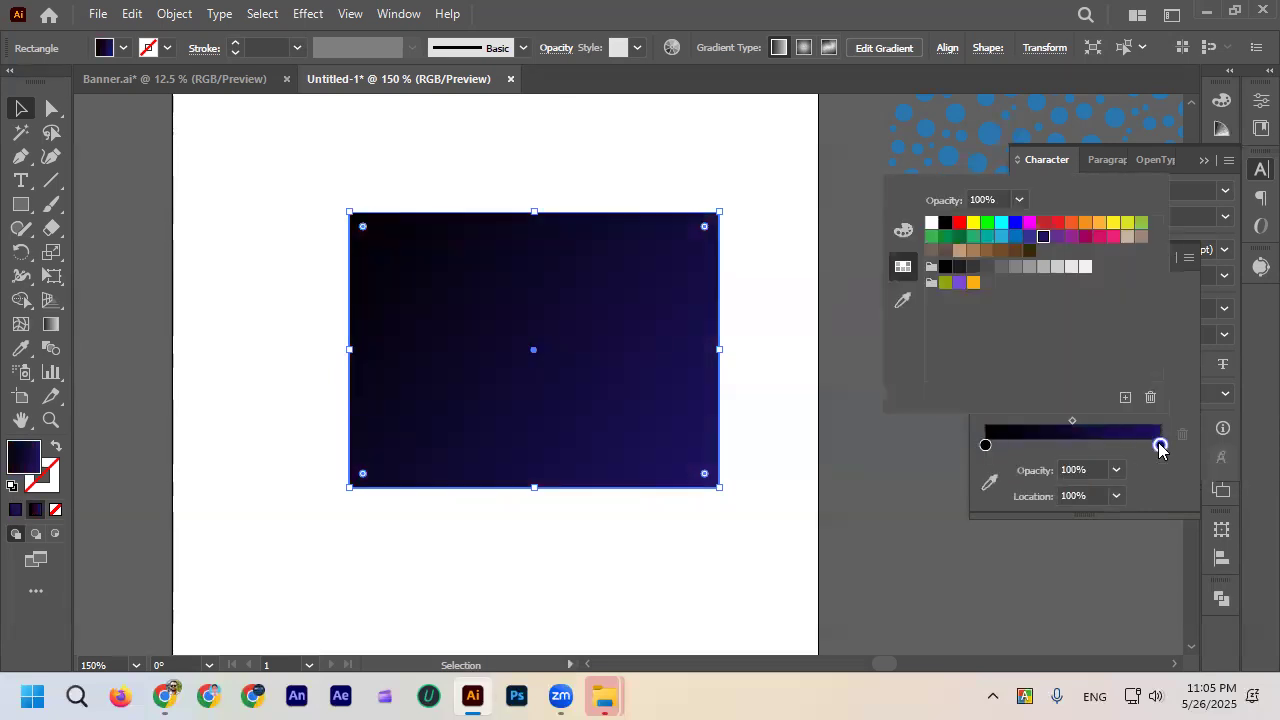
left_click(931, 222)
left_click(767, 207)
left_click(767, 204)
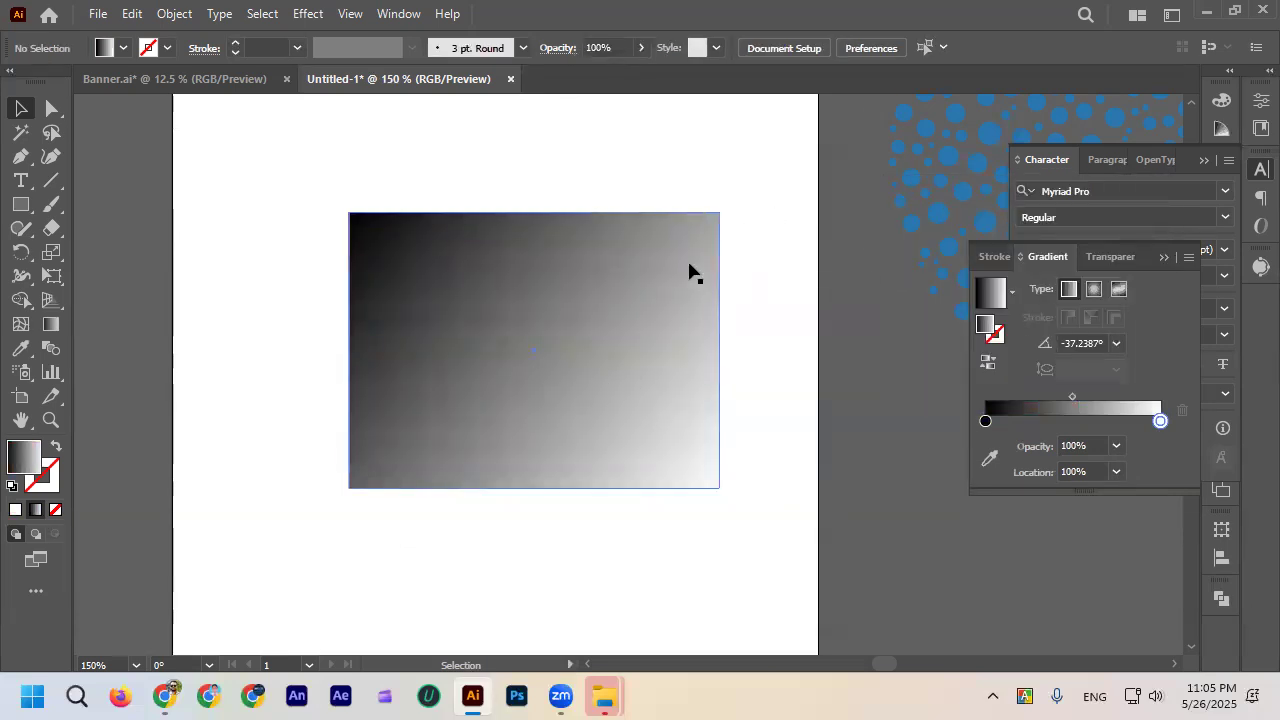
Select the gradient rectangle and move it slightly up and left on the artboard.
scroll(611, 320, "down", 1)
scroll(626, 334, "up", 1)
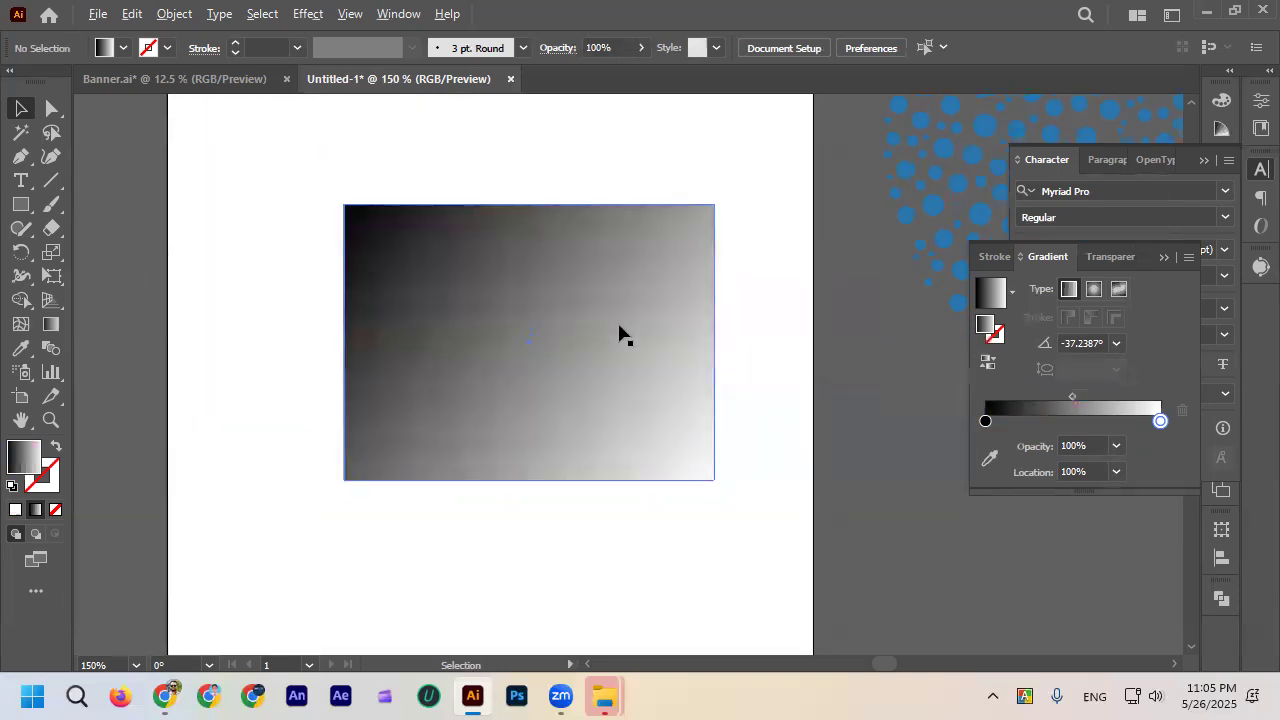
left_click(619, 332)
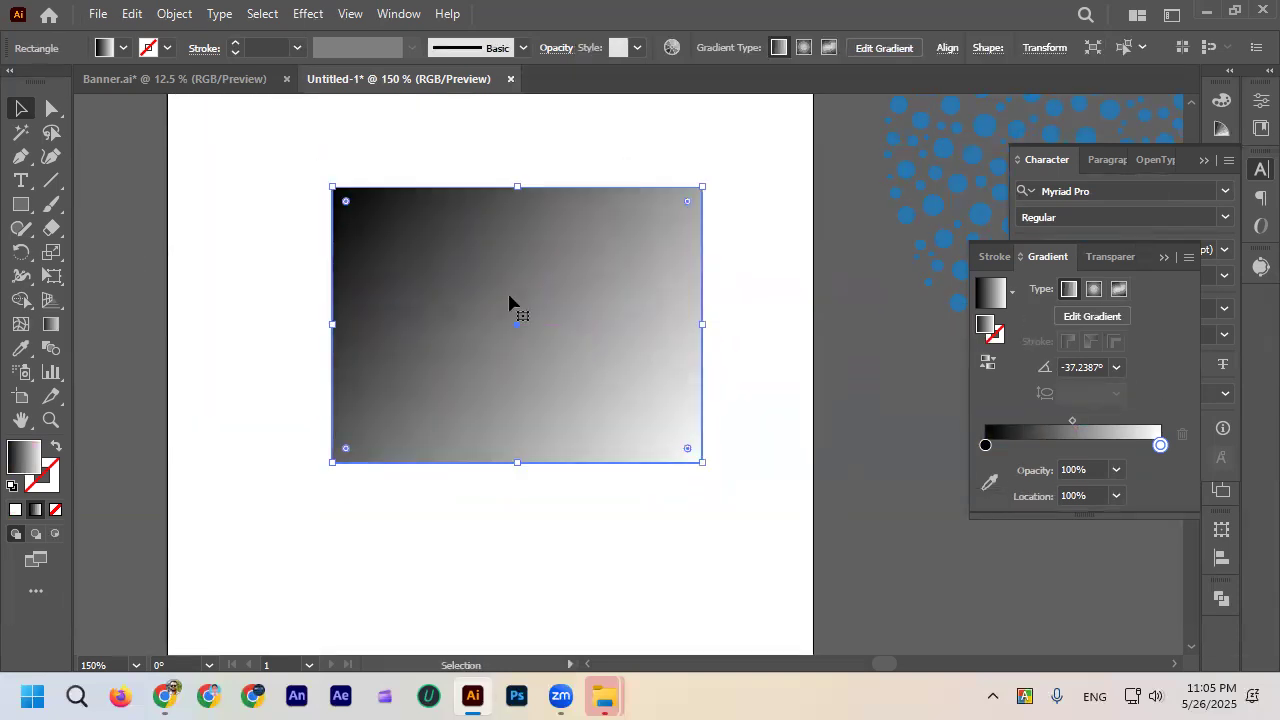
Redraw the black-to-white gradient horizontally, vertically and diagonally with the Gradient tool, ending with a vertical direction of about -91°.
left_click(48, 327)
left_click_drag(747, 313, 314, 322)
left_click_drag(497, 165, 493, 434)
left_click_drag(378, 271, 710, 435)
left_click_drag(718, 360, 290, 313)
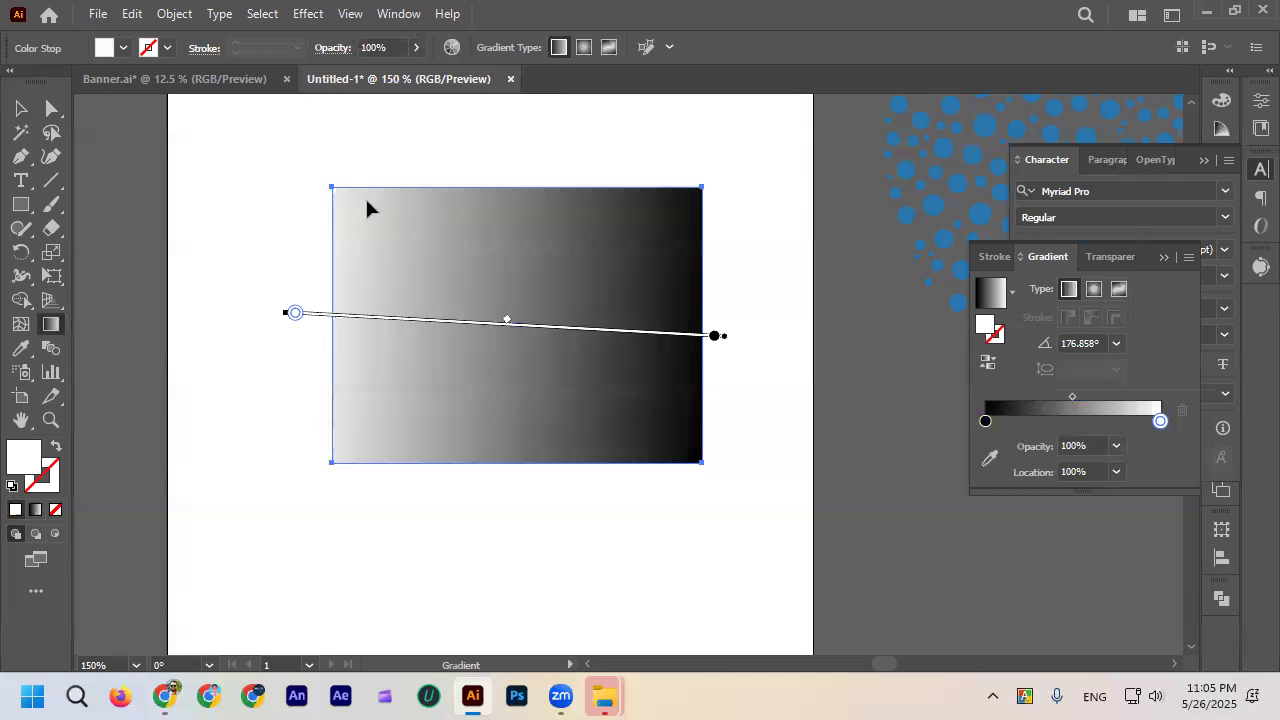
left_click_drag(331, 190, 657, 420)
left_click_drag(663, 331, 441, 324)
left_click_drag(518, 180, 515, 413)
left_click_drag(549, 473, 514, 441)
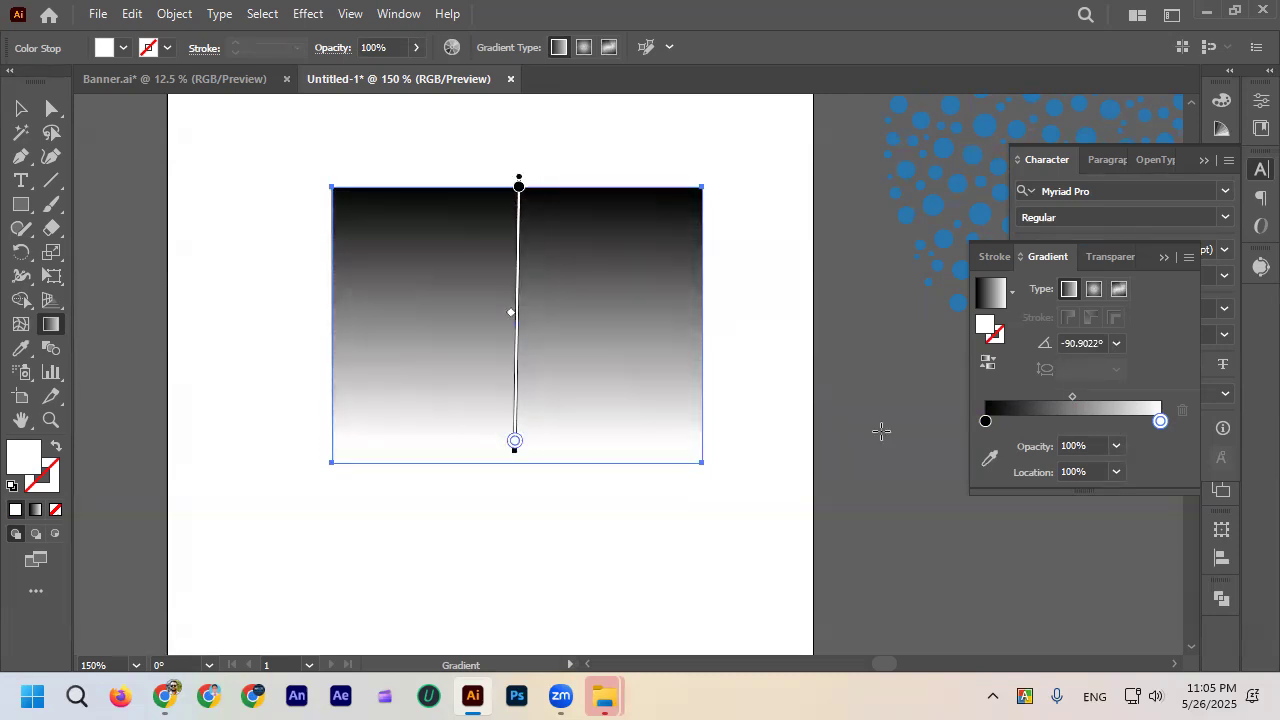
Try diagonal and horizontal gradient directions again and finish with black at the rectangle's top and white at its bottom, at about -87°.
left_click(985, 421)
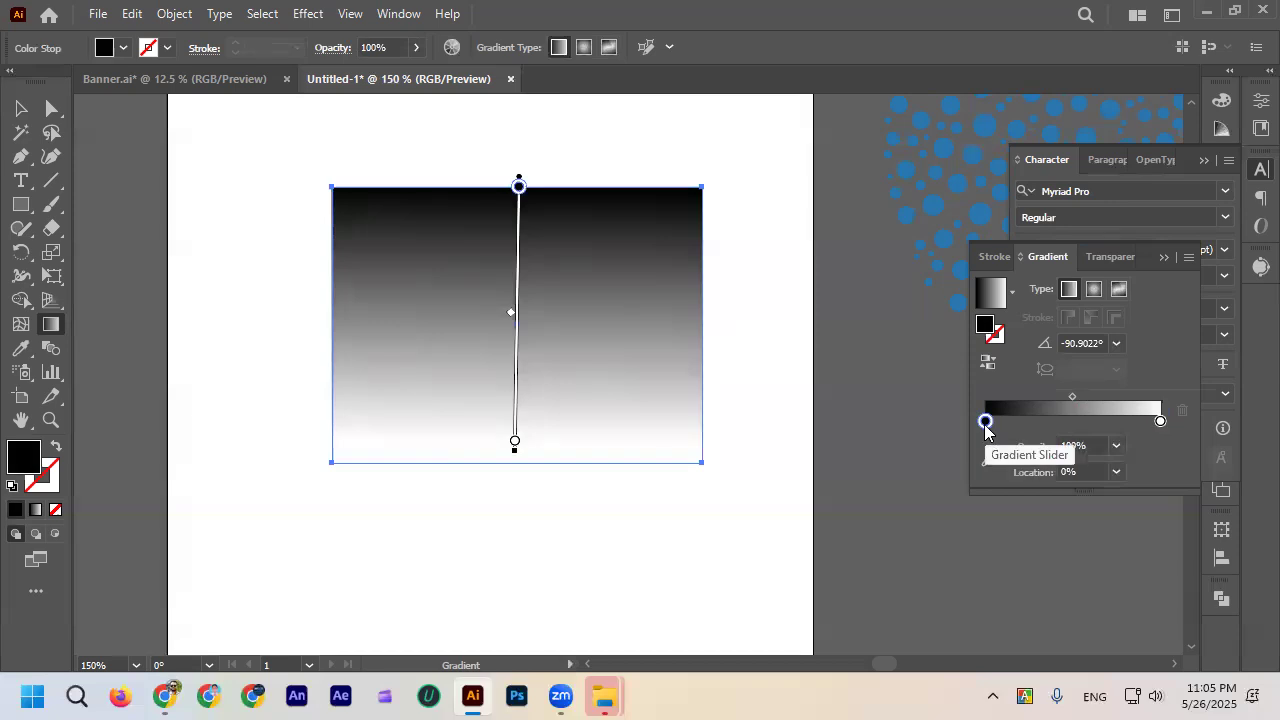
left_click(1160, 421)
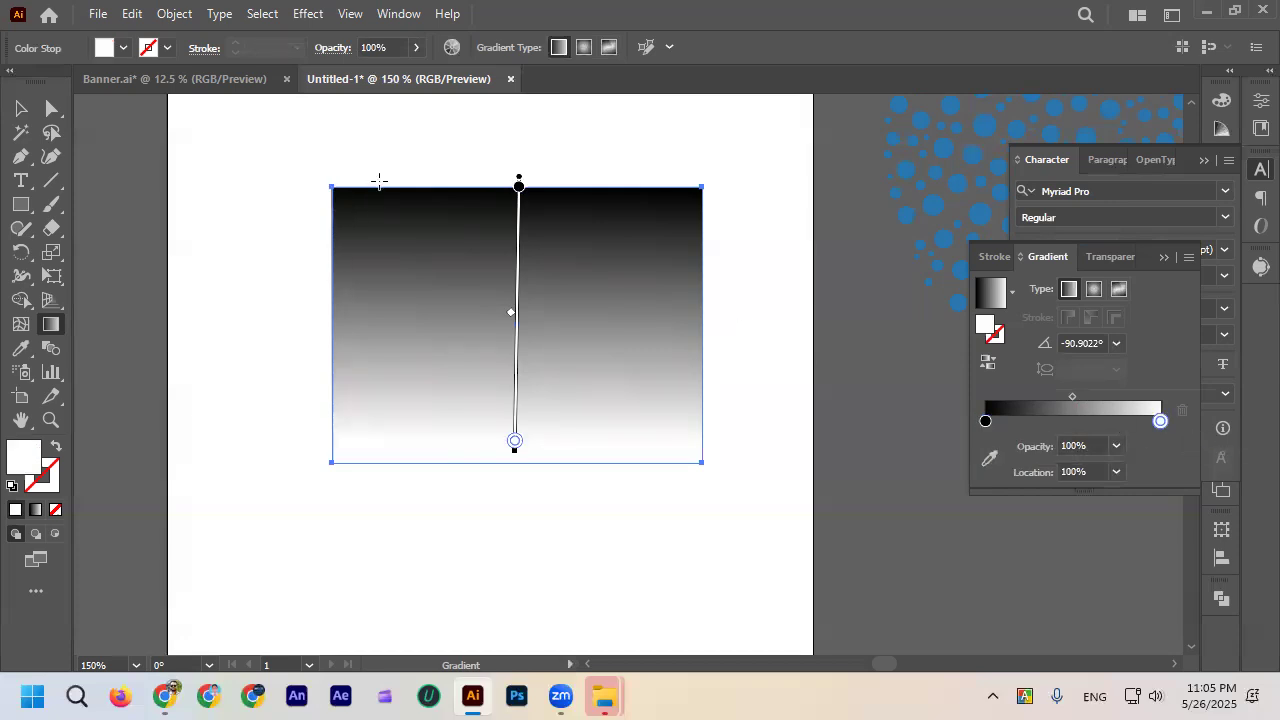
left_click_drag(379, 181, 690, 476)
left_click_drag(702, 335, 328, 302)
left_click_drag(497, 185, 523, 450)
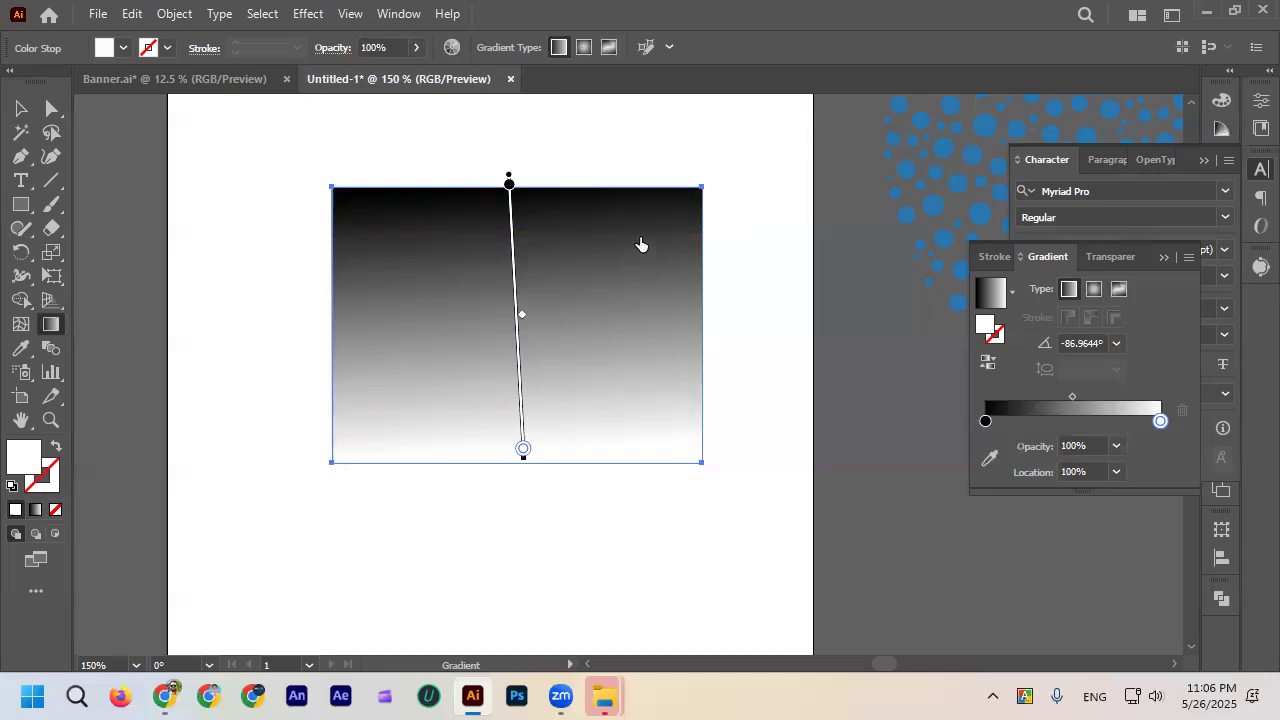
Redraw the gradient diagonally and horizontally both ways, finishing with white at the rectangle's top and black at its bottom at about 92°, and deselect.
left_click_drag(704, 188, 339, 458)
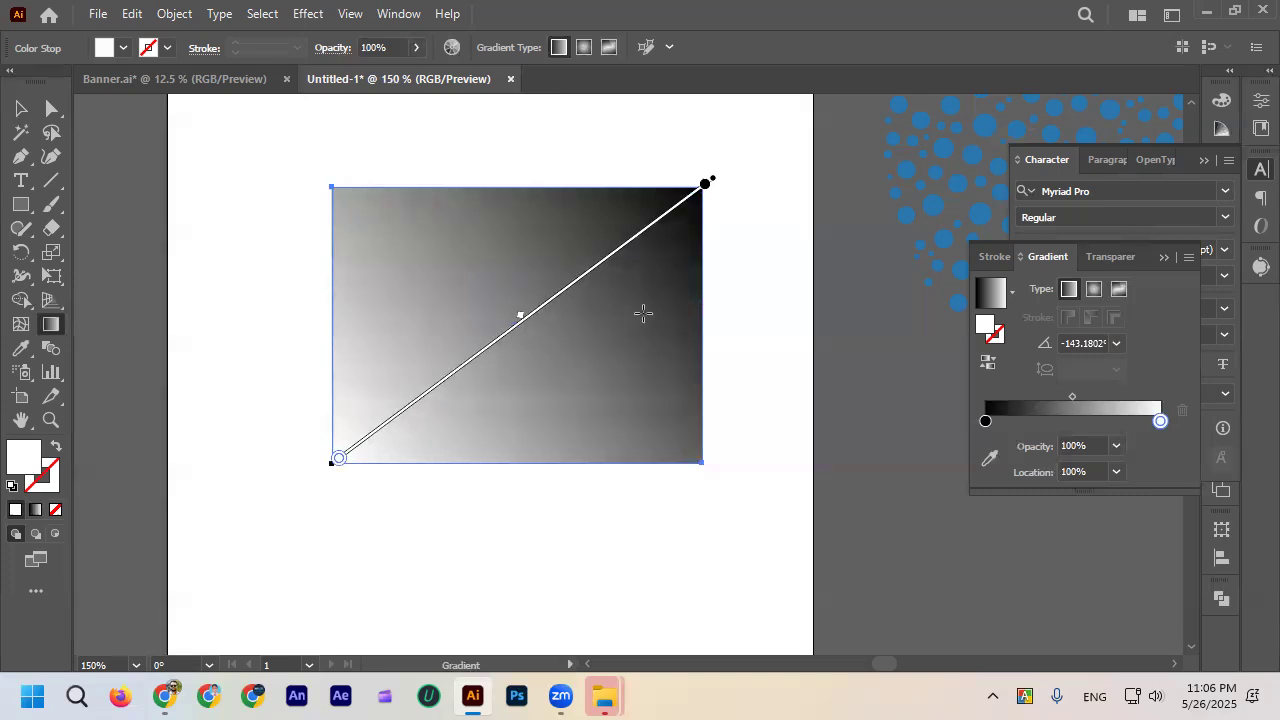
left_click_drag(333, 307, 698, 308)
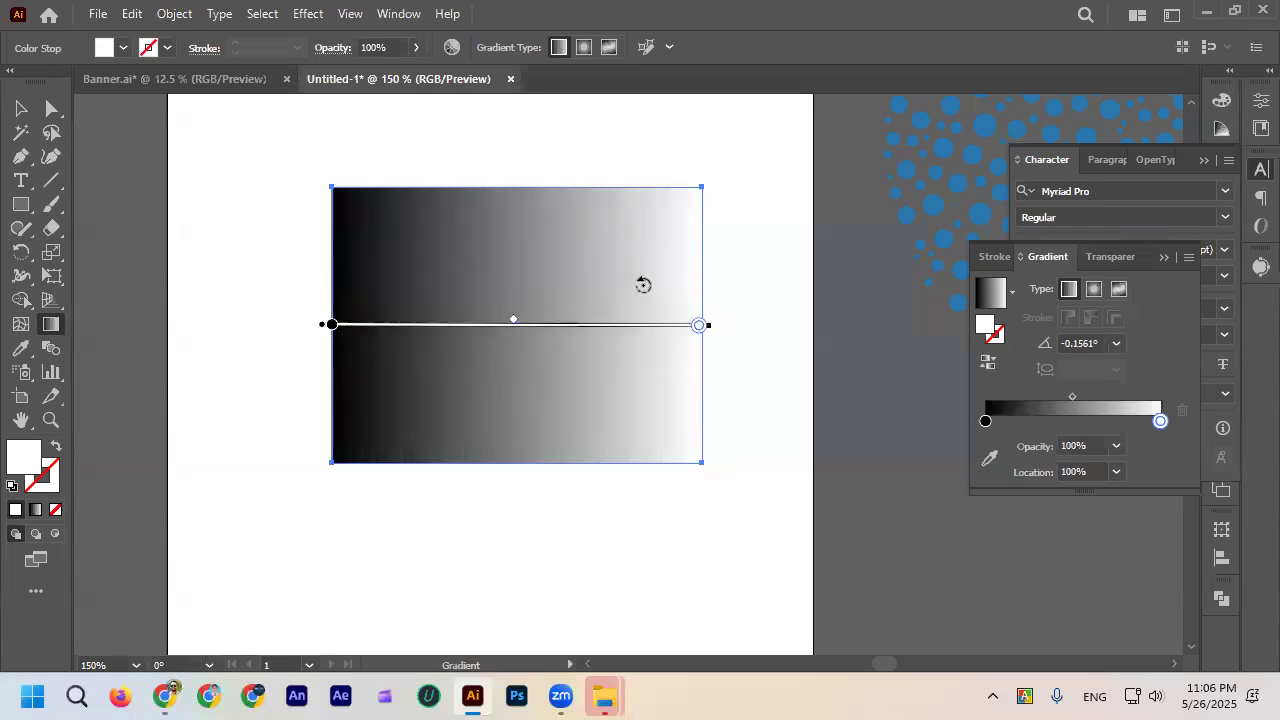
left_click_drag(706, 279, 327, 285)
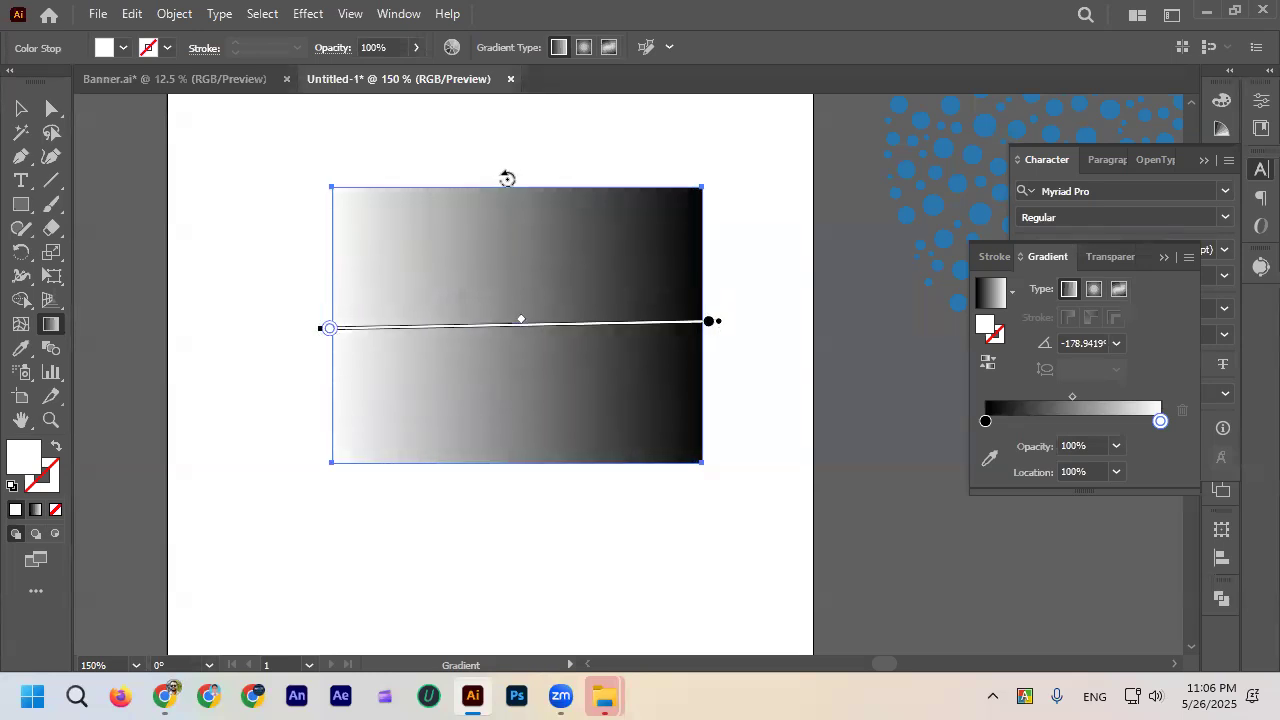
mouse_move(522, 180)
left_mouse_down()
mouse_move(520, 449)
mouse_move(540, 440)
mouse_move(546, 277)
mouse_move(530, 196)
left_mouse_up()
key("v")
left_click(170, 227)
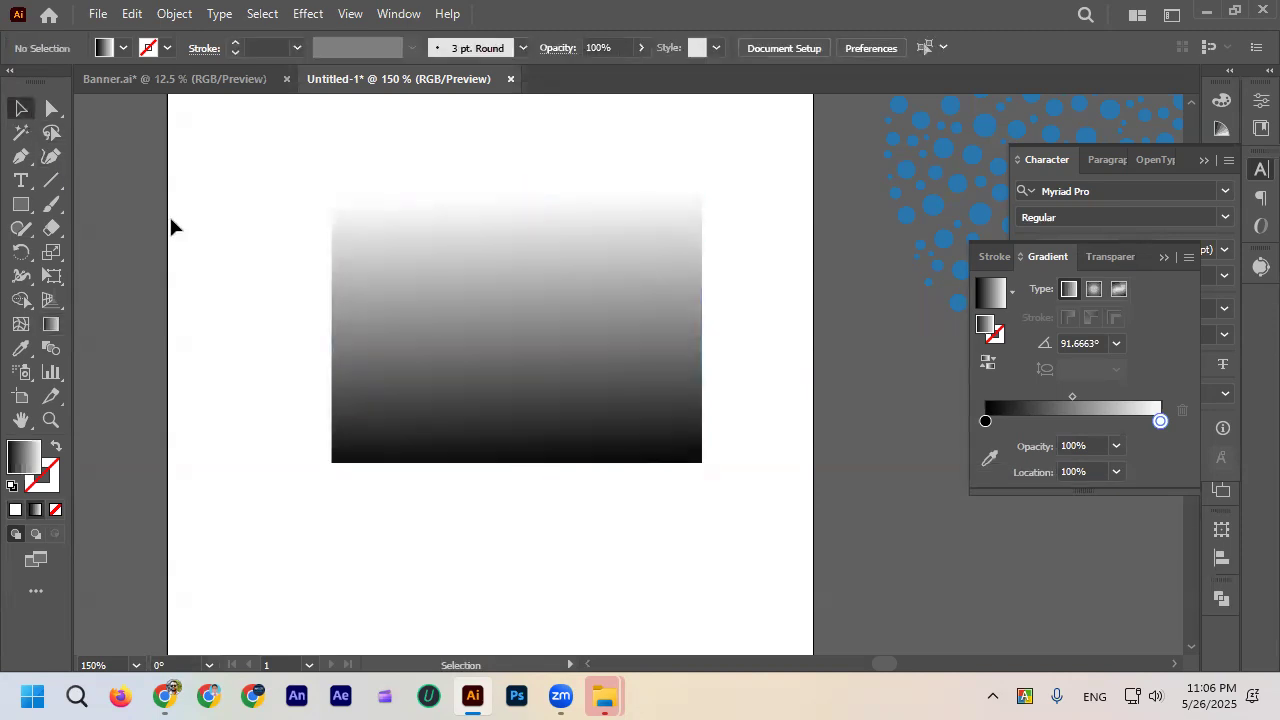
Move the gradient rectangle off the artboard onto the lake photo.
scroll(530, 308, "down", 2)
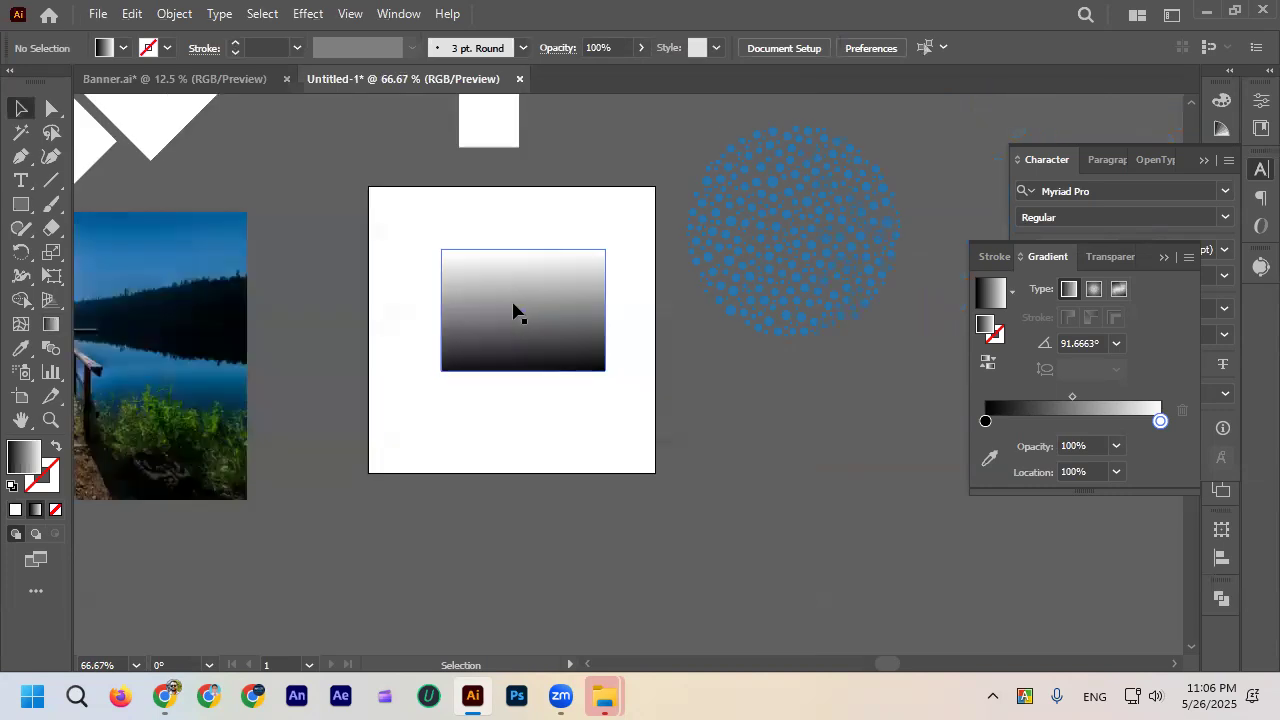
scroll(520, 316, "left", 2)
left_click_drag(577, 337, 222, 302)
scroll(222, 302, "up", 1)
scroll(368, 337, "left", 2)
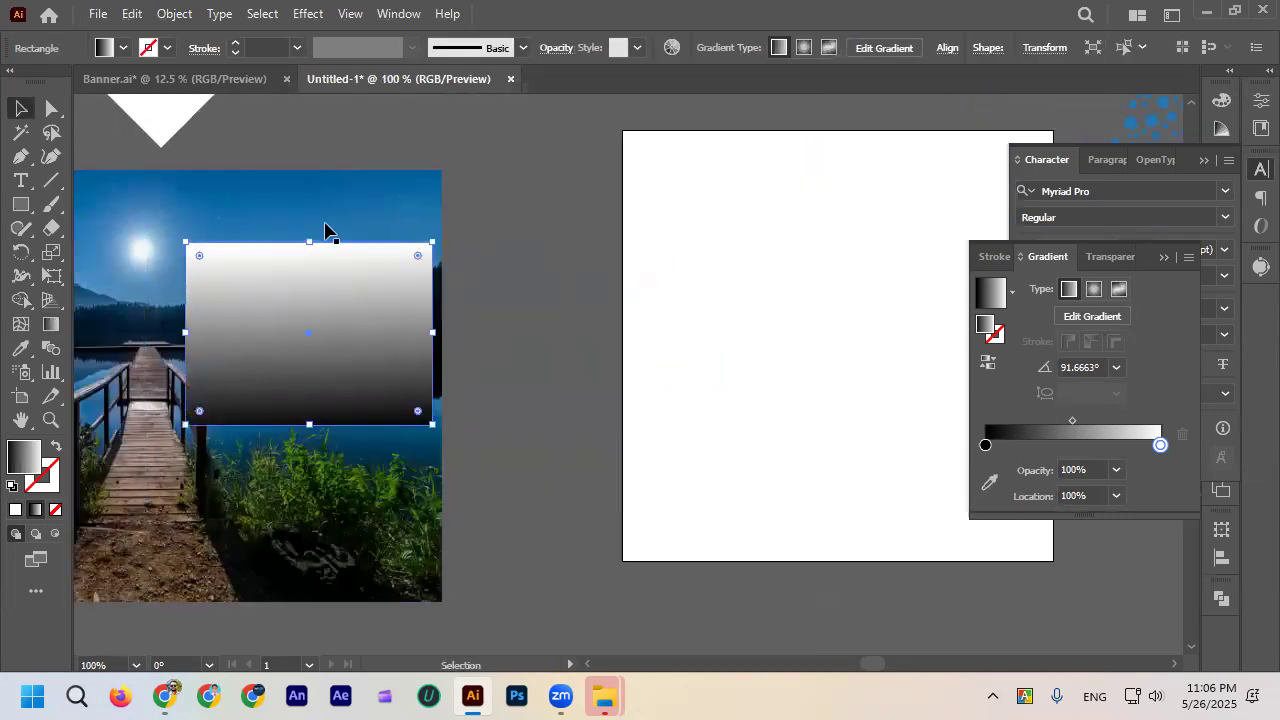
Select the gradient rectangle together with the lake photo and make an opacity mask from them.
left_click_drag(396, 408, 398, 414)
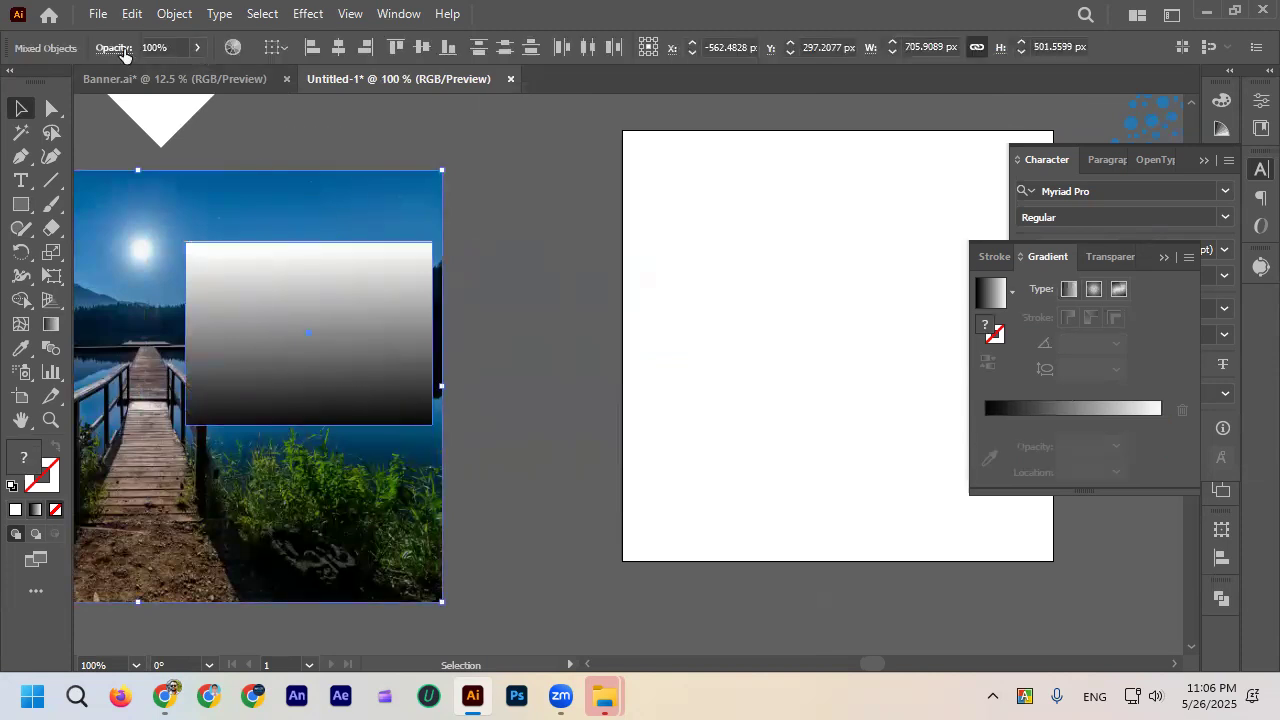
left_click(122, 50)
left_click(183, 113)
left_click(489, 191)
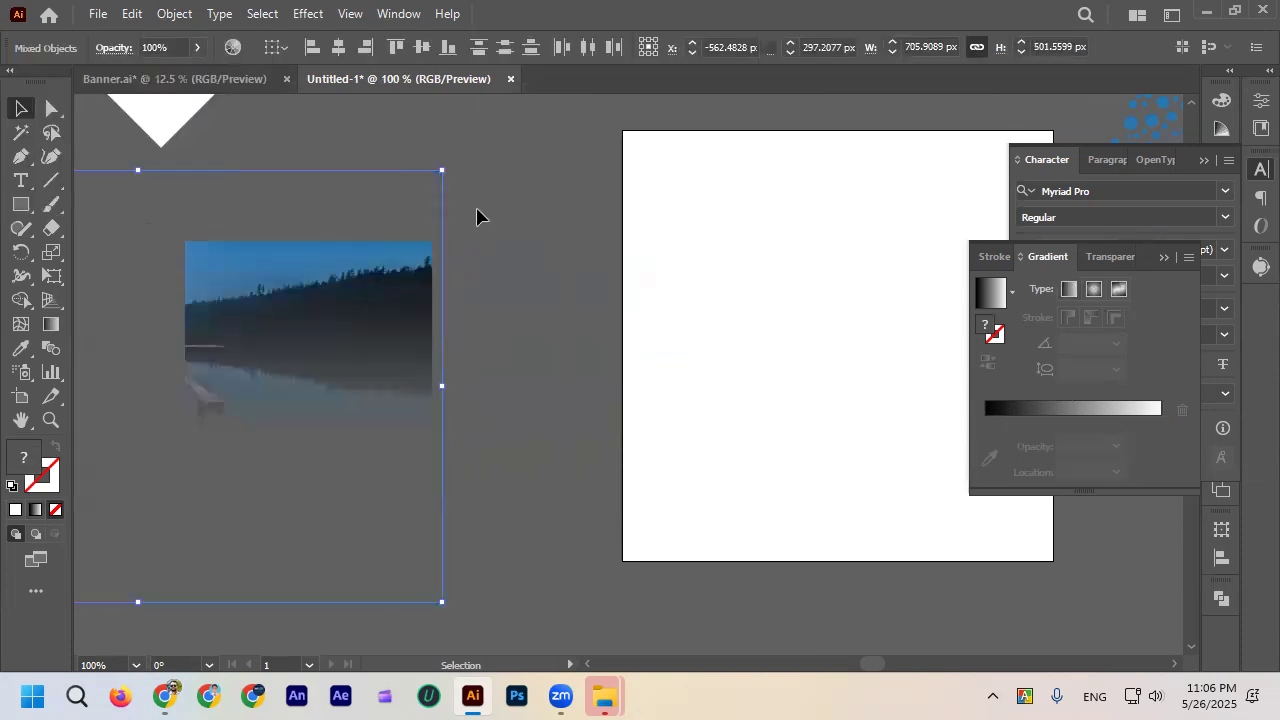
Move the masked lake photo onto the white artboard and inspect its faded lower edge.
scroll(222, 356, "down", 2)
left_click_drag(227, 360, 515, 340)
scroll(563, 457, "up", 2)
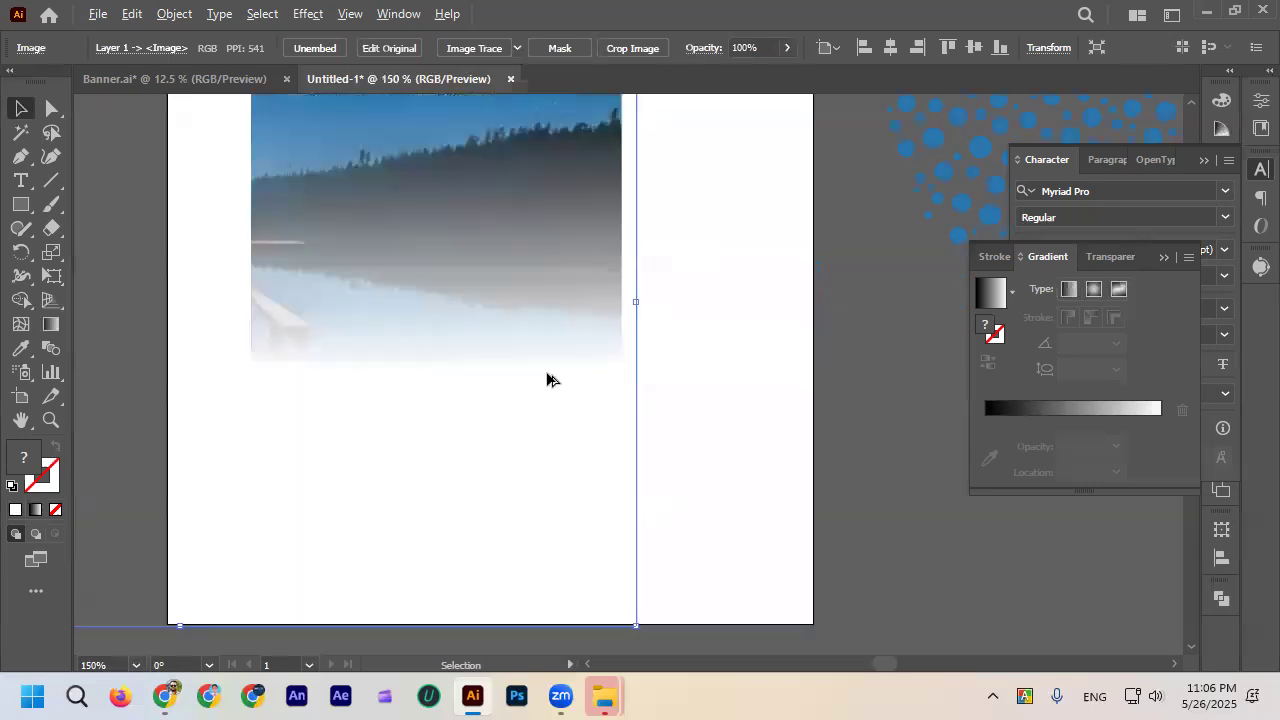
scroll(535, 330, "down", 1)
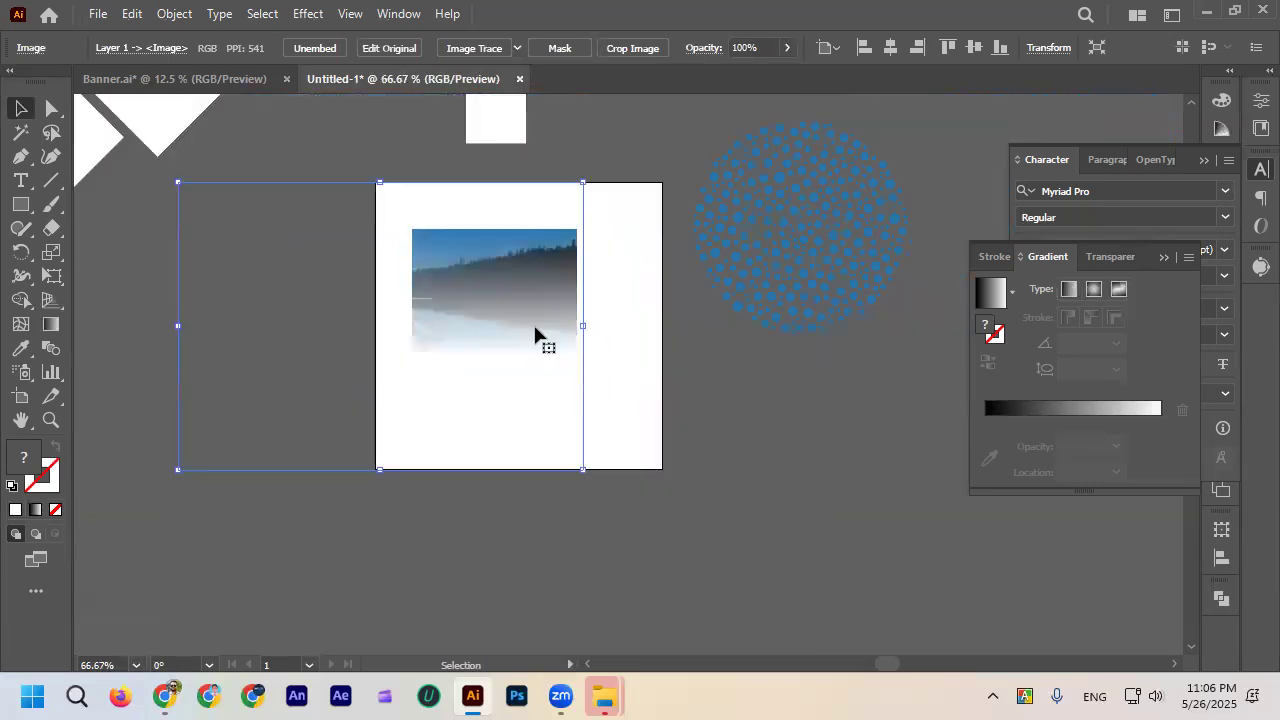
Undo the masked photo's move and the opacity mask, and clear the selection.
key("ctrl+z")
key("ctrl+z")
left_click_drag(149, 331, 471, 308)
key("ctrl+z")
left_click(537, 352)
Move the gradient rectangle from the lake photo back onto the upper part of the artboard and deselect it.
left_click_drag(200, 316, 540, 315)
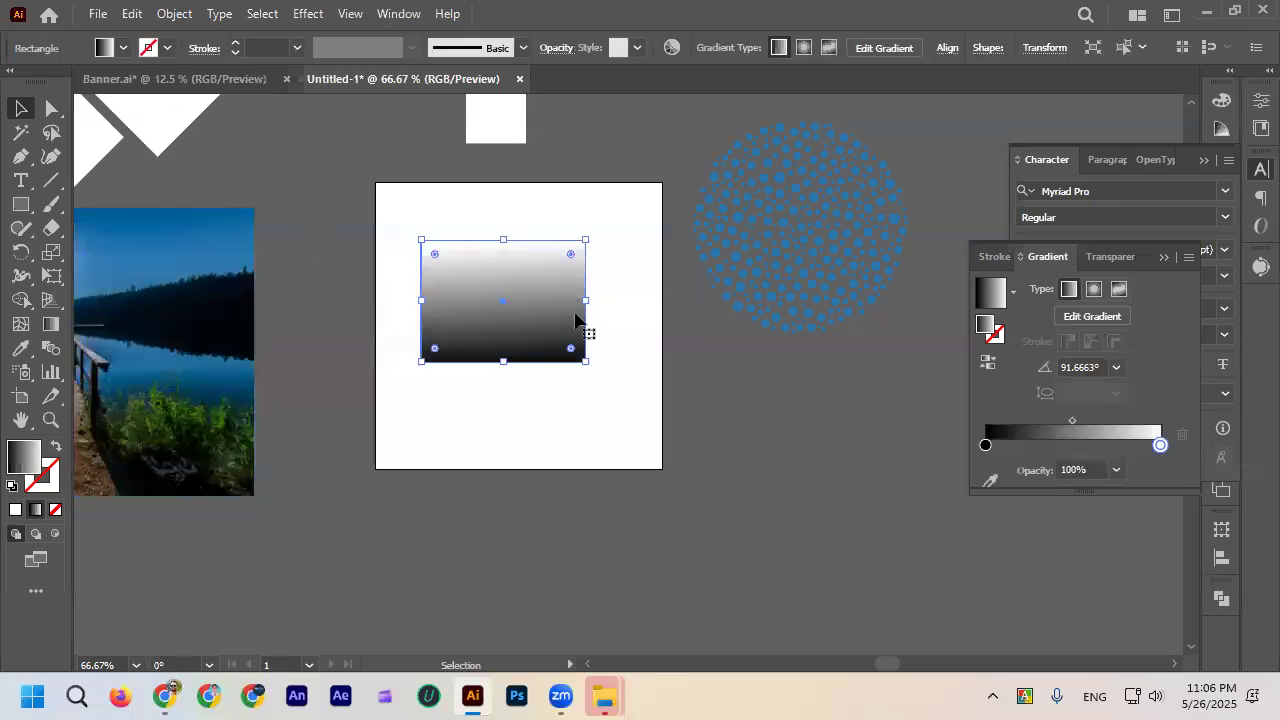
scroll(574, 314, "up", 1)
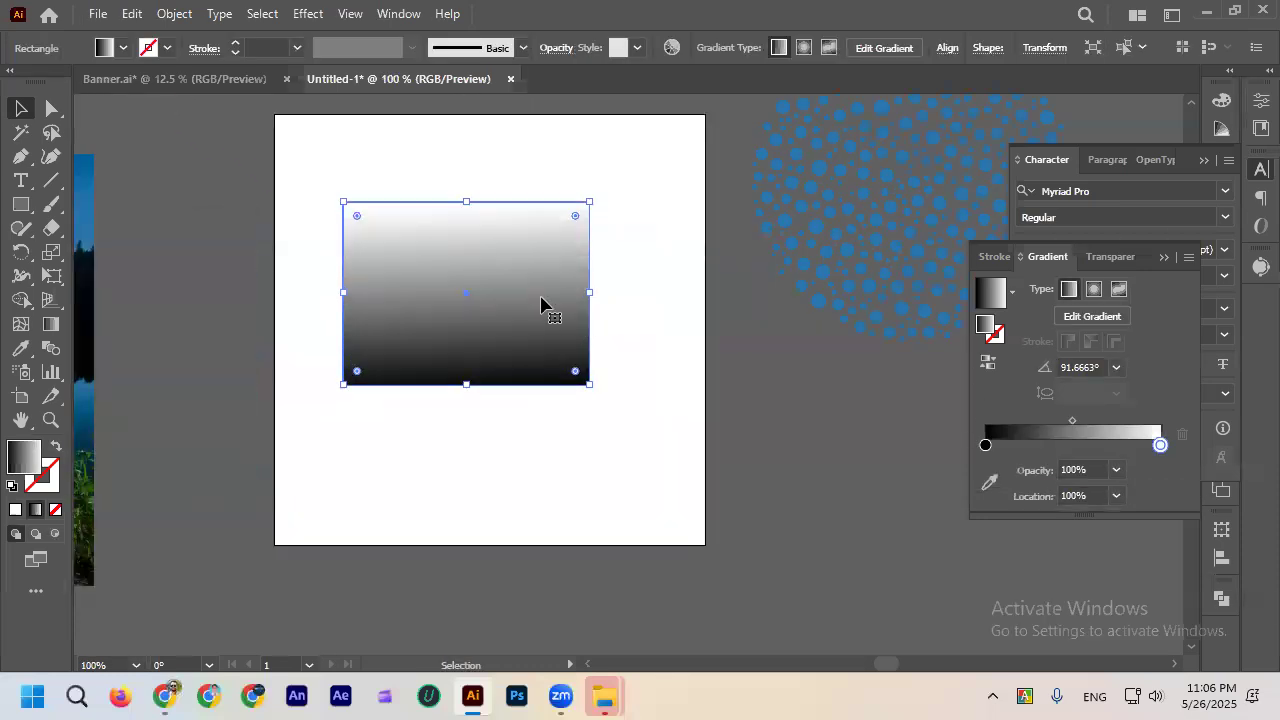
left_click(665, 370)
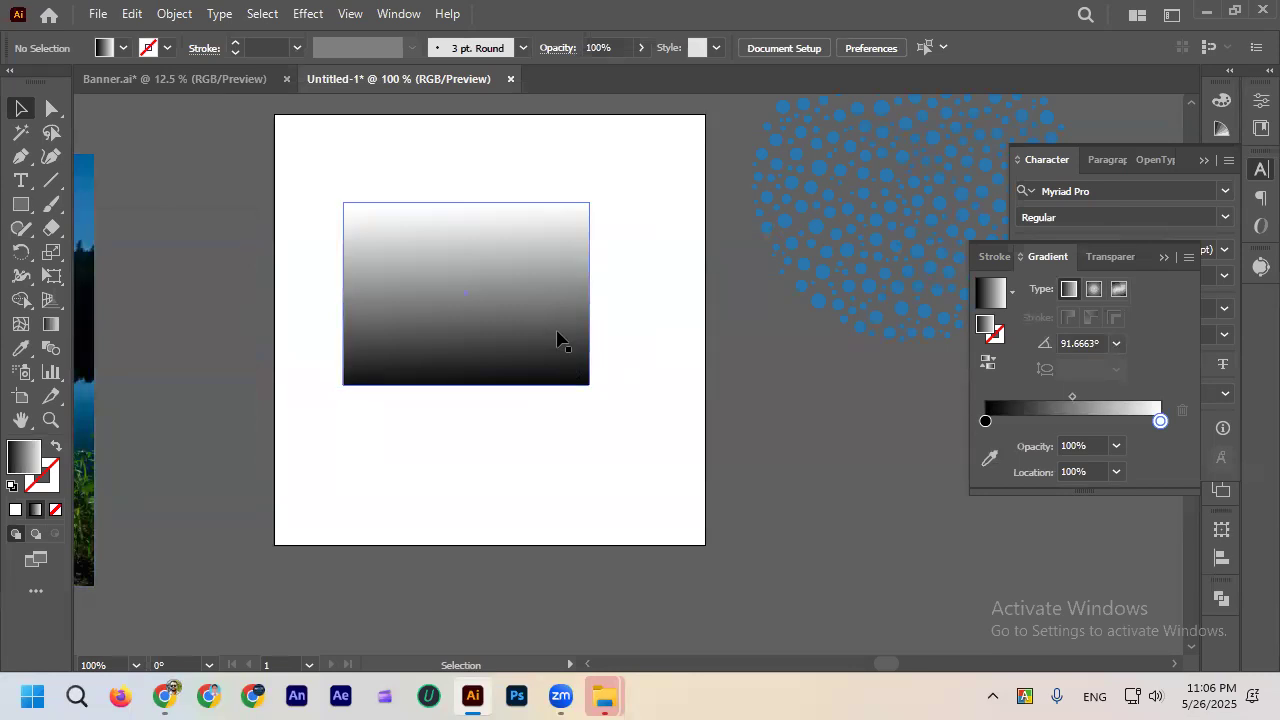
scroll(480, 294, "up", 1)
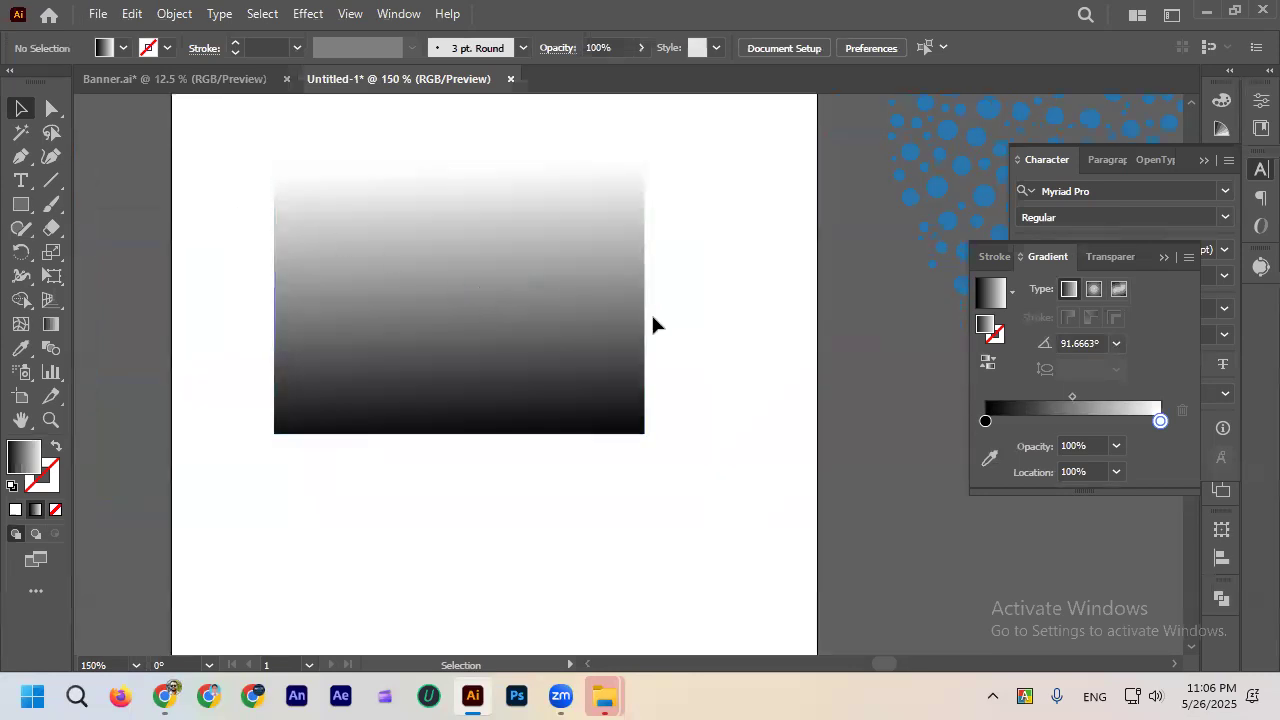
Select the gradient rectangle and show its gradient direction line with the Gradient tool.
left_click(486, 292)
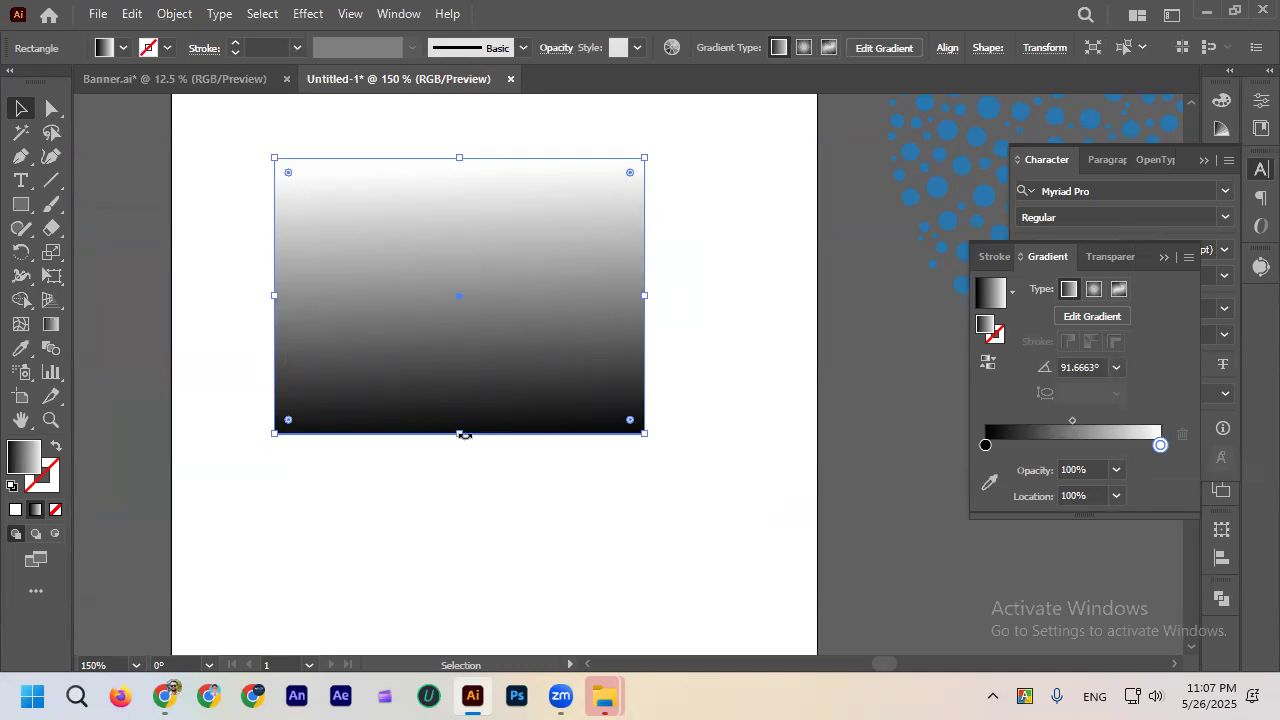
left_click(777, 302)
left_click(595, 280)
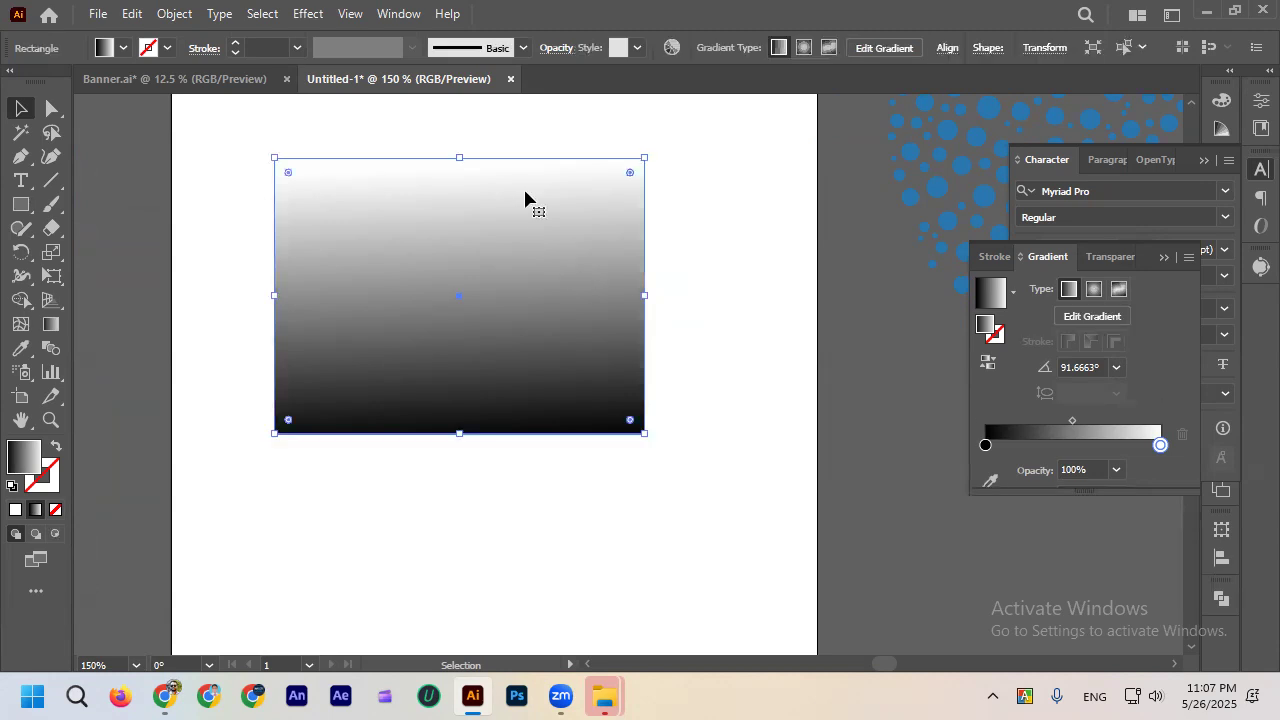
left_click(513, 460)
left_click(519, 410)
left_click(680, 314)
left_click(521, 274)
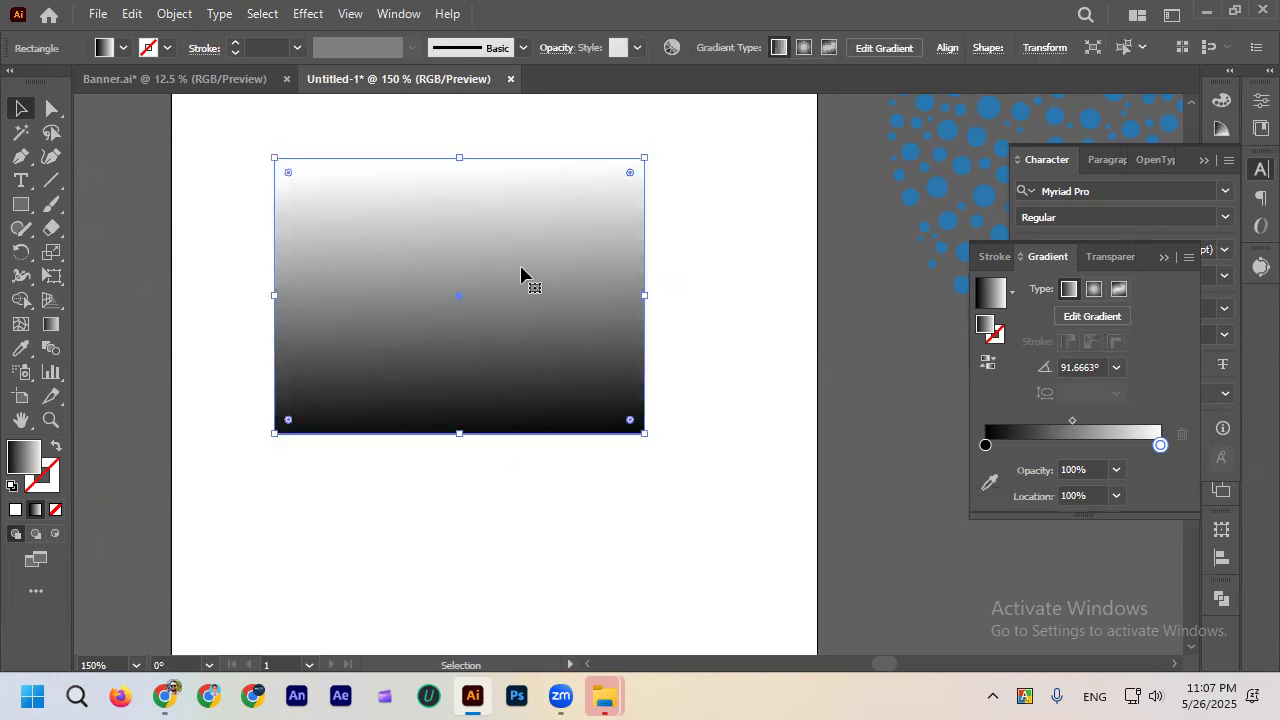
left_click(52, 324)
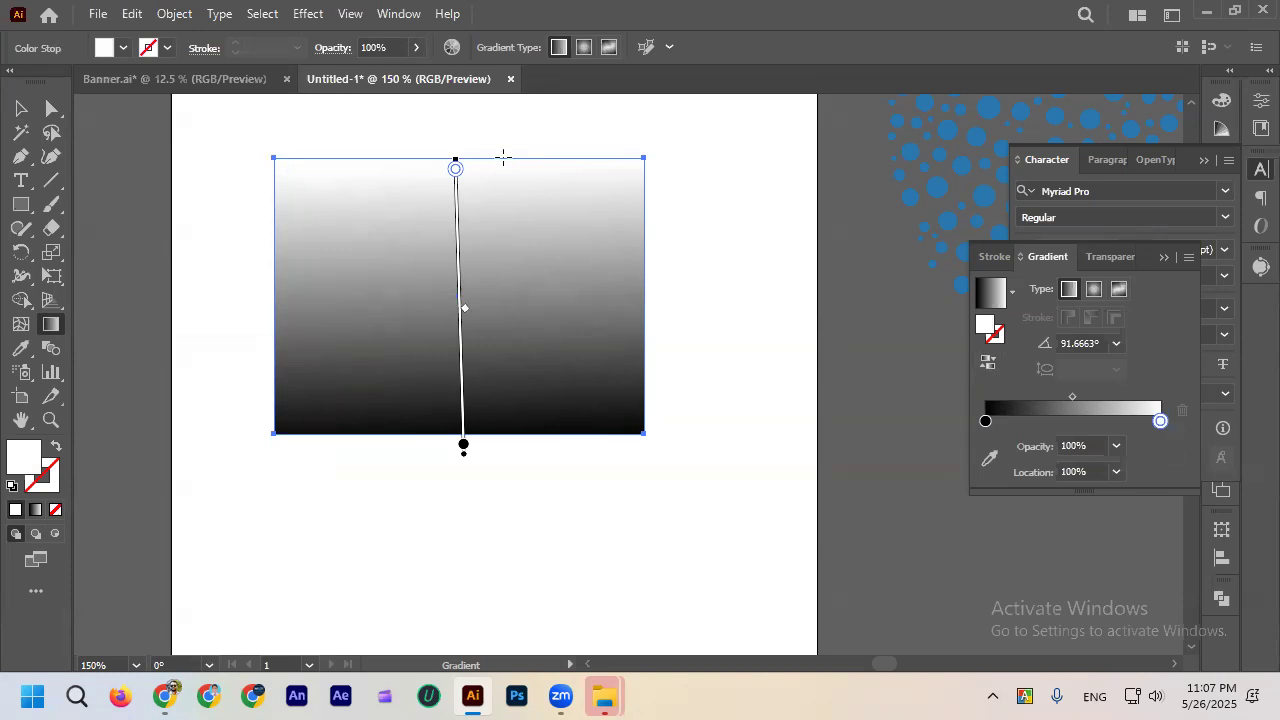
Switch to Chrome and bring up the WhatsApp page.
left_click(164, 697)
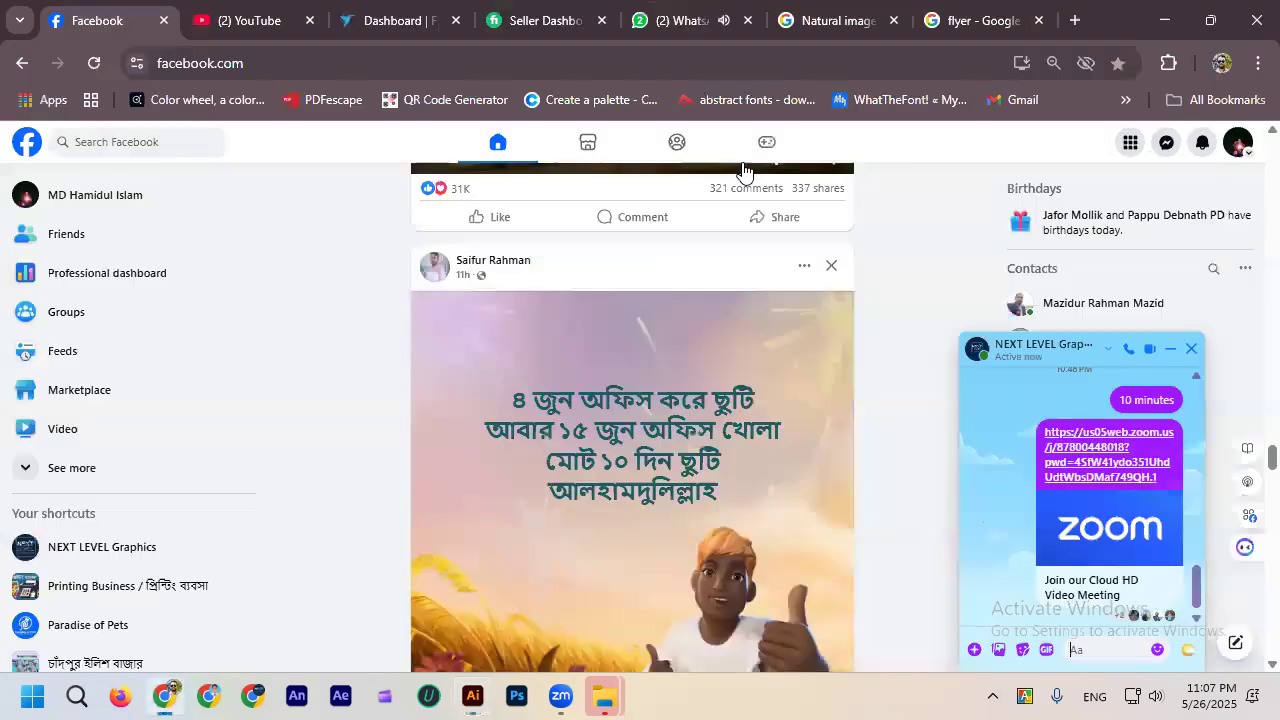
left_click(693, 12)
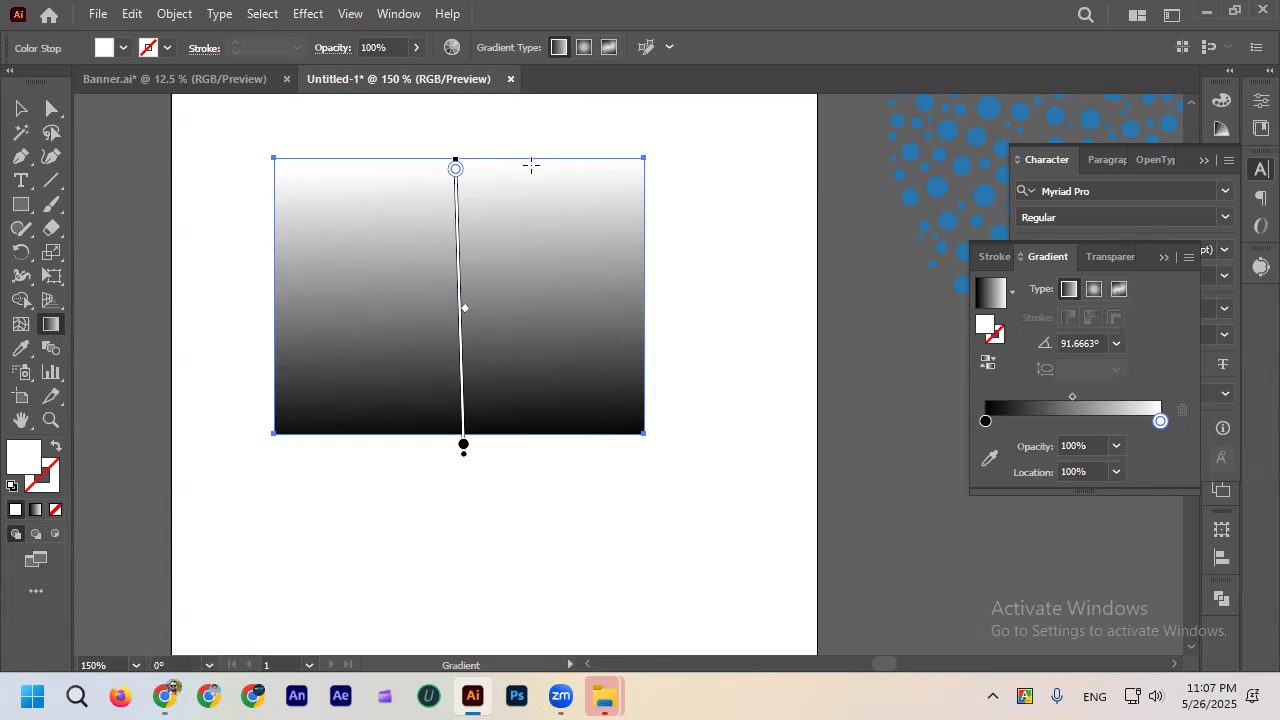
Redraw the gradient vertically from black at the rectangle's top to white at its bottom, at about -90°, and select its black stop.
left_click_drag(515, 152, 511, 427)
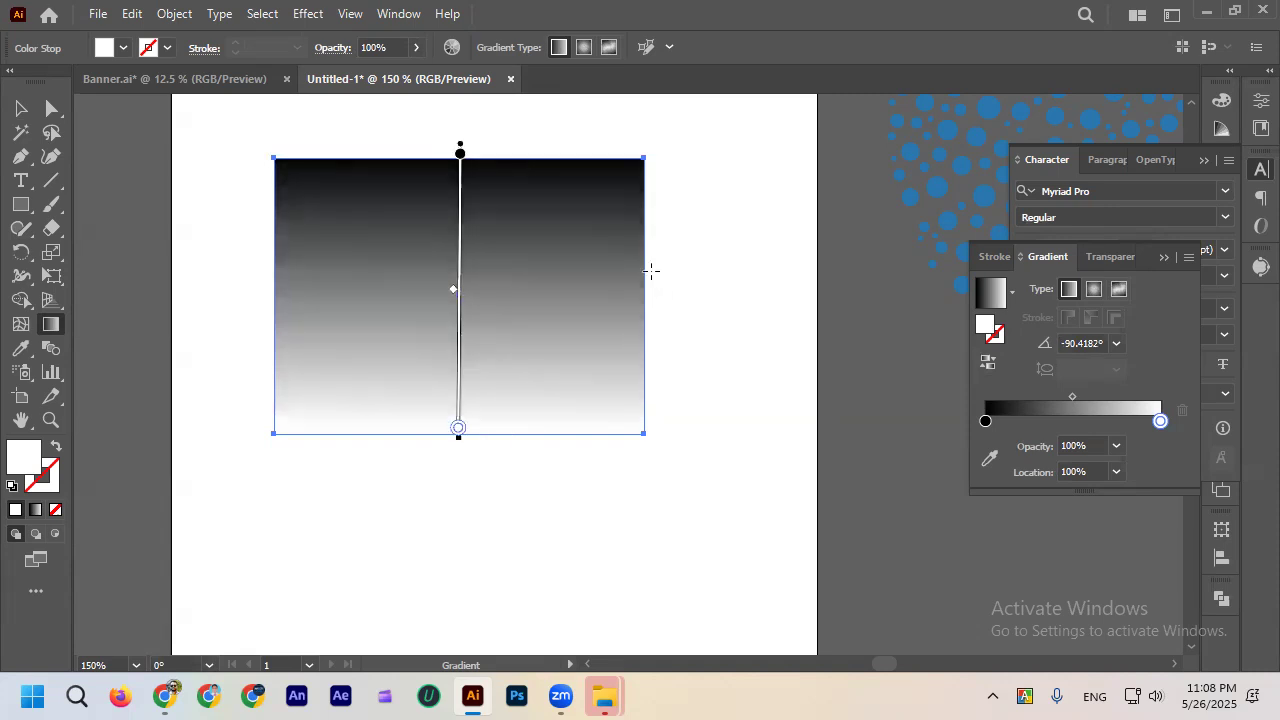
left_click(987, 422)
left_click_drag(987, 422, 980, 423)
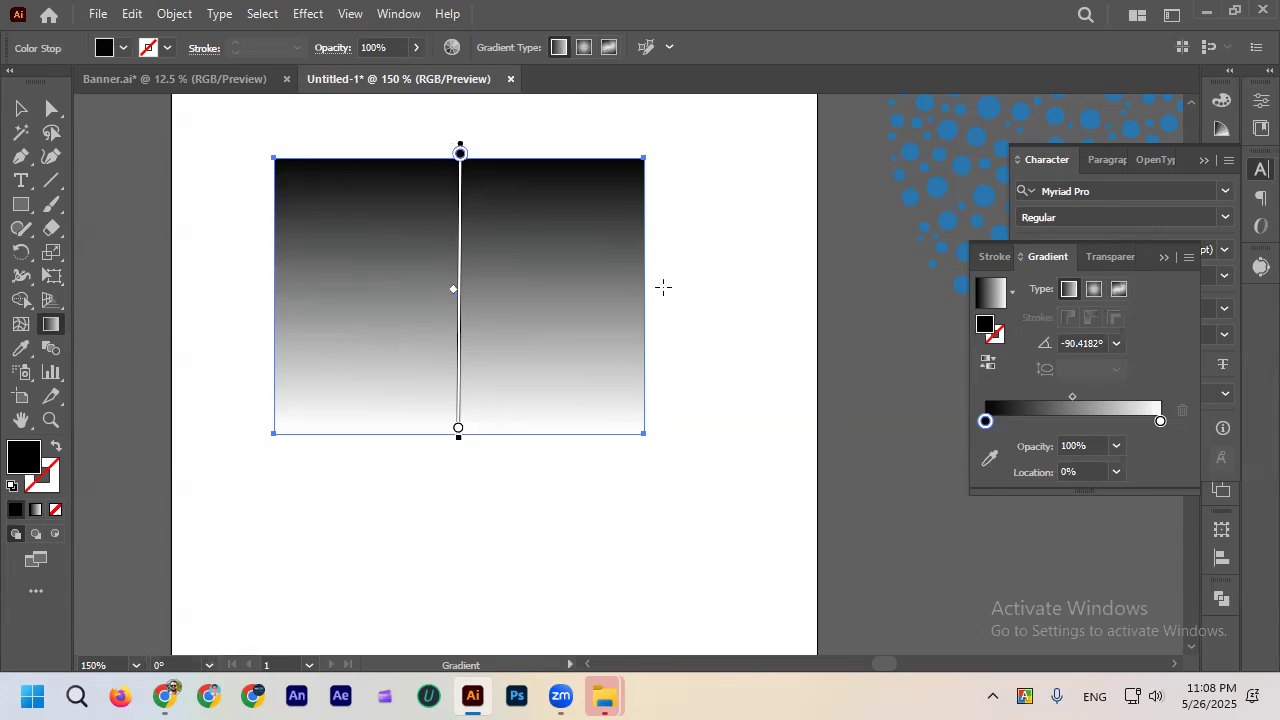
Try the black-to-white gradient horizontally in both directions and diagonally from the rectangle's two upper corners.
left_click_drag(657, 287, 264, 298)
left_click_drag(263, 245, 657, 245)
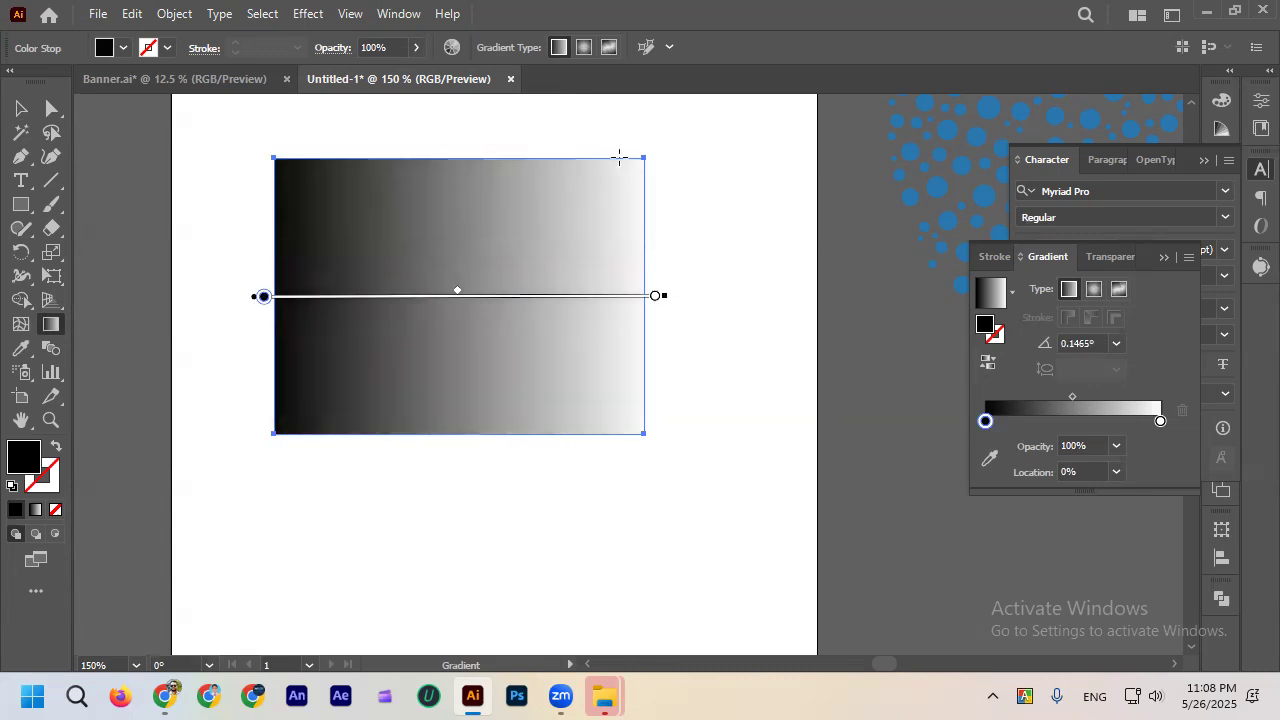
left_click_drag(652, 157, 284, 422)
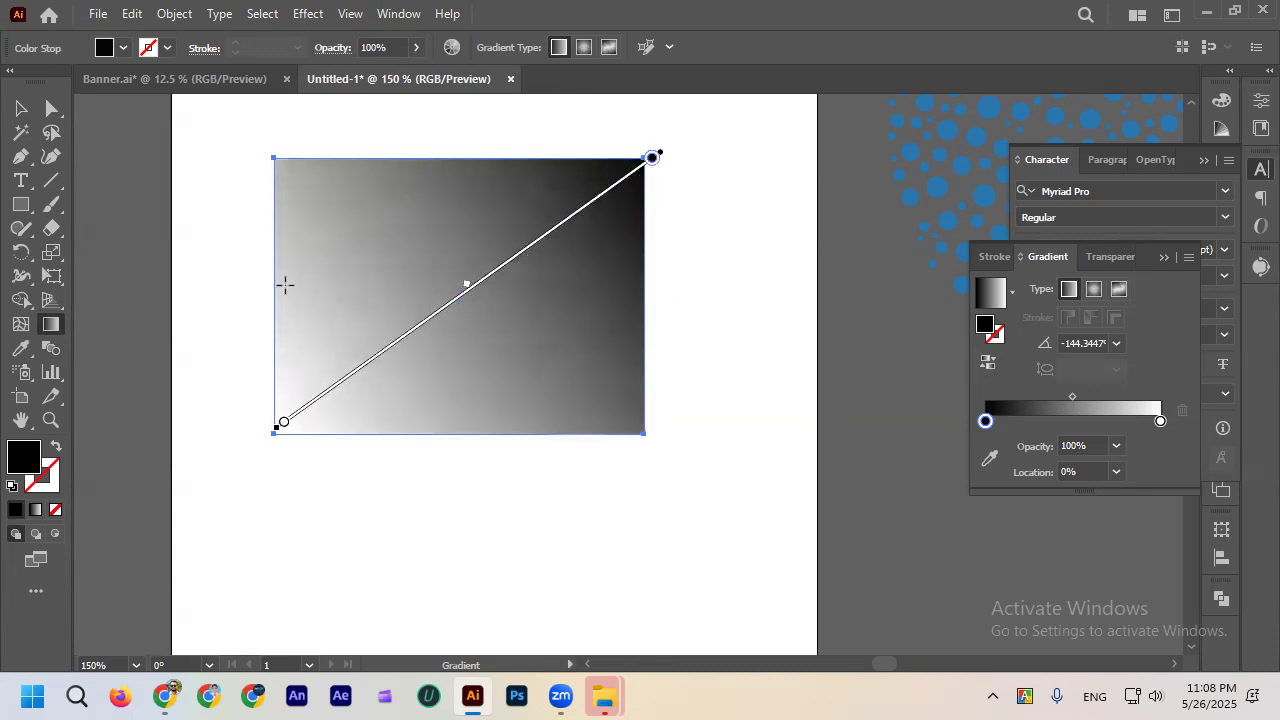
left_click_drag(272, 165, 434, 274)
Redraw the gradient from black at the rectangle's right edge to white at its left, shift the midpoint toward the white stop, and deselect.
left_click_drag(648, 302, 278, 297)
left_click_drag(462, 296, 410, 298)
mouse_move(638, 305)
left_mouse_down()
mouse_move(474, 306)
mouse_move(652, 312)
left_mouse_up()
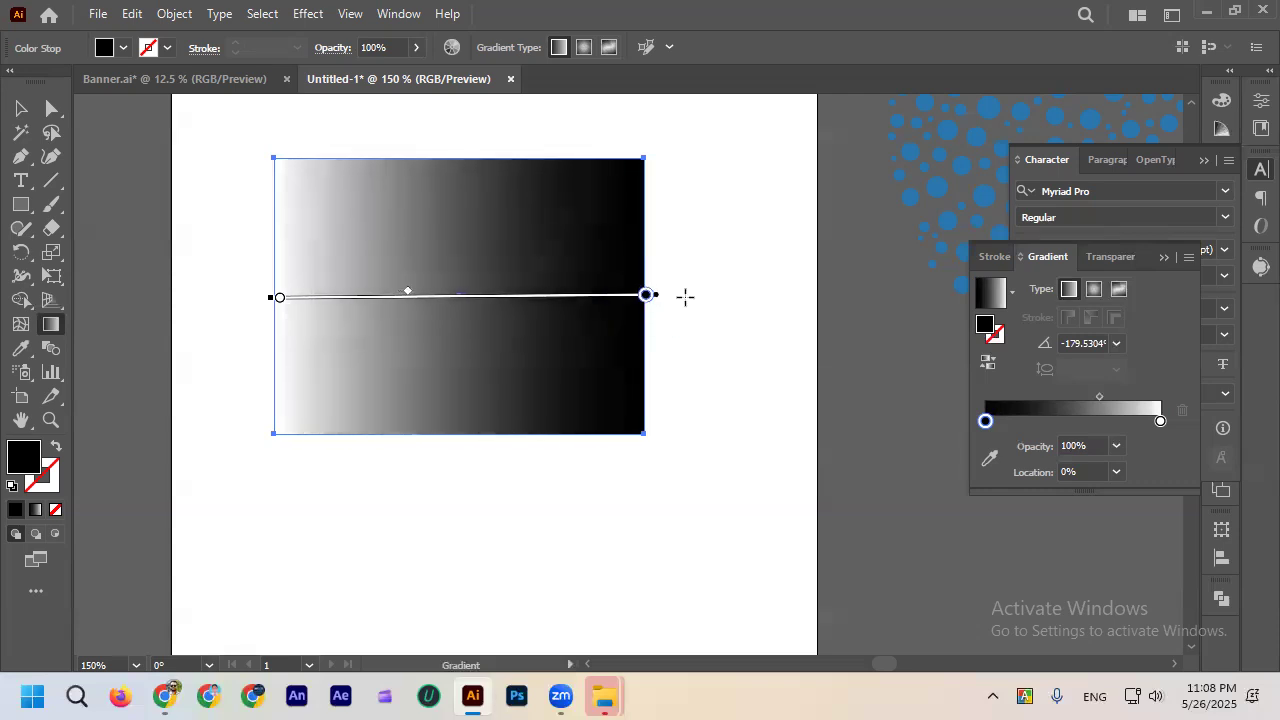
left_click(21, 108)
left_click(163, 166)
Select the gradient rectangle on the artboard and delete it.
scroll(479, 343, "down", 2)
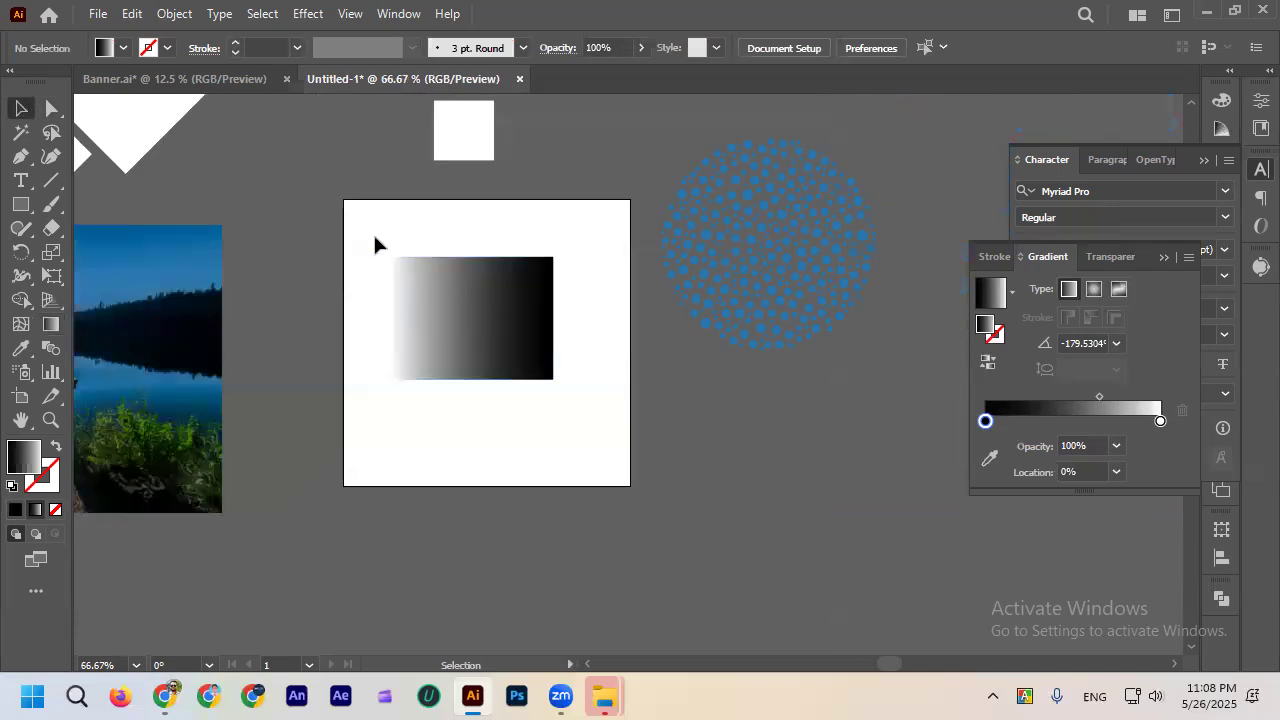
left_click_drag(568, 373, 563, 370)
key("Delete")
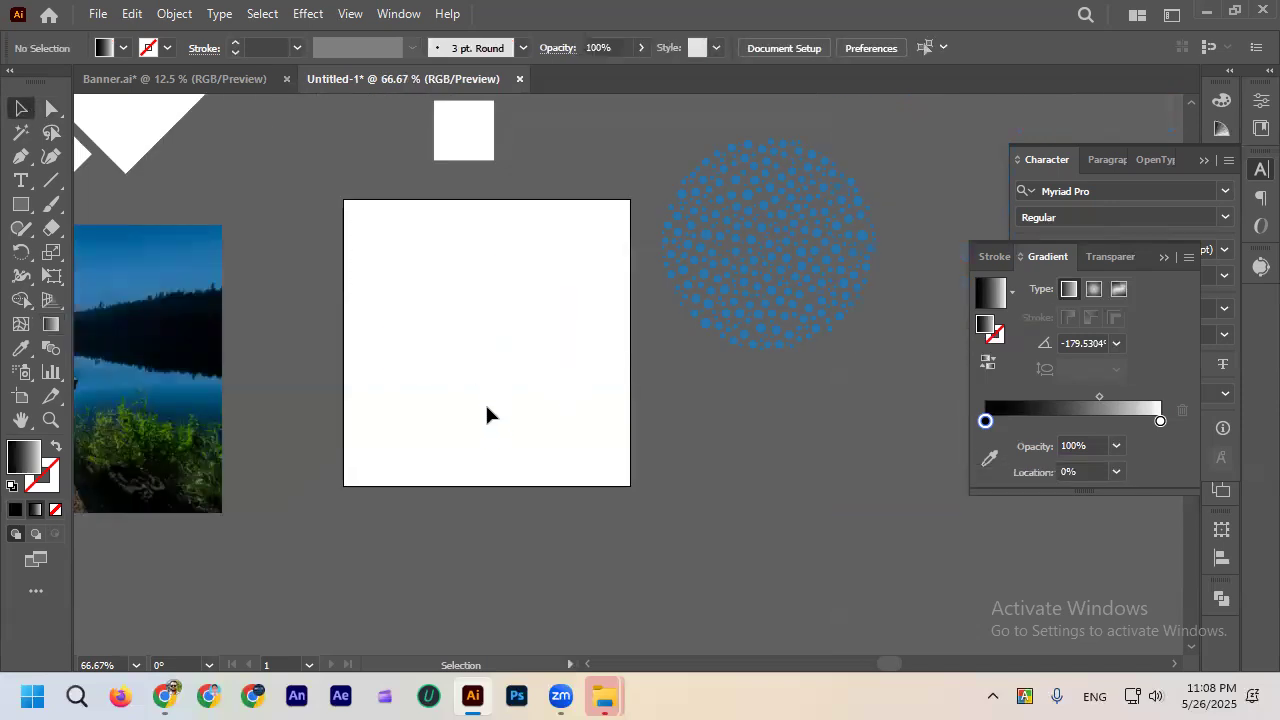
scroll(473, 392, "up", 1)
scroll(501, 392, "up", 1)
scroll(501, 392, "down", 1)
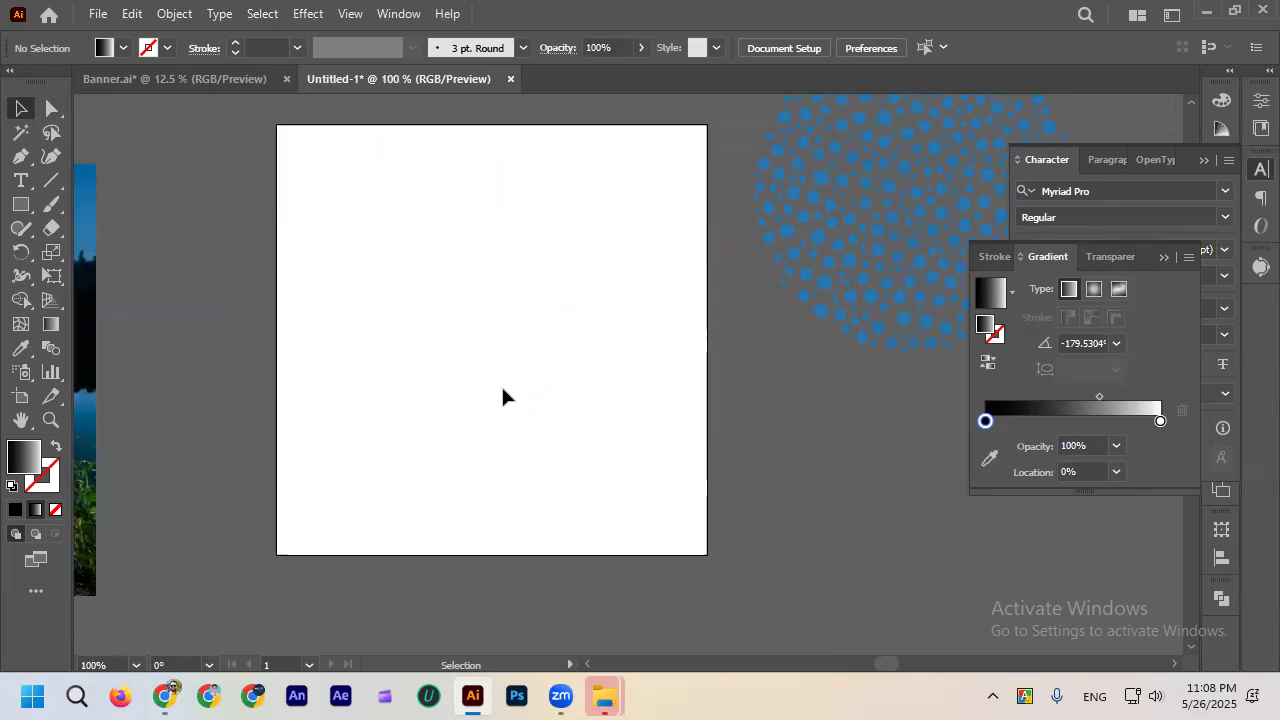
scroll(497, 392, "up", 1)
scroll(497, 392, "down", 1)
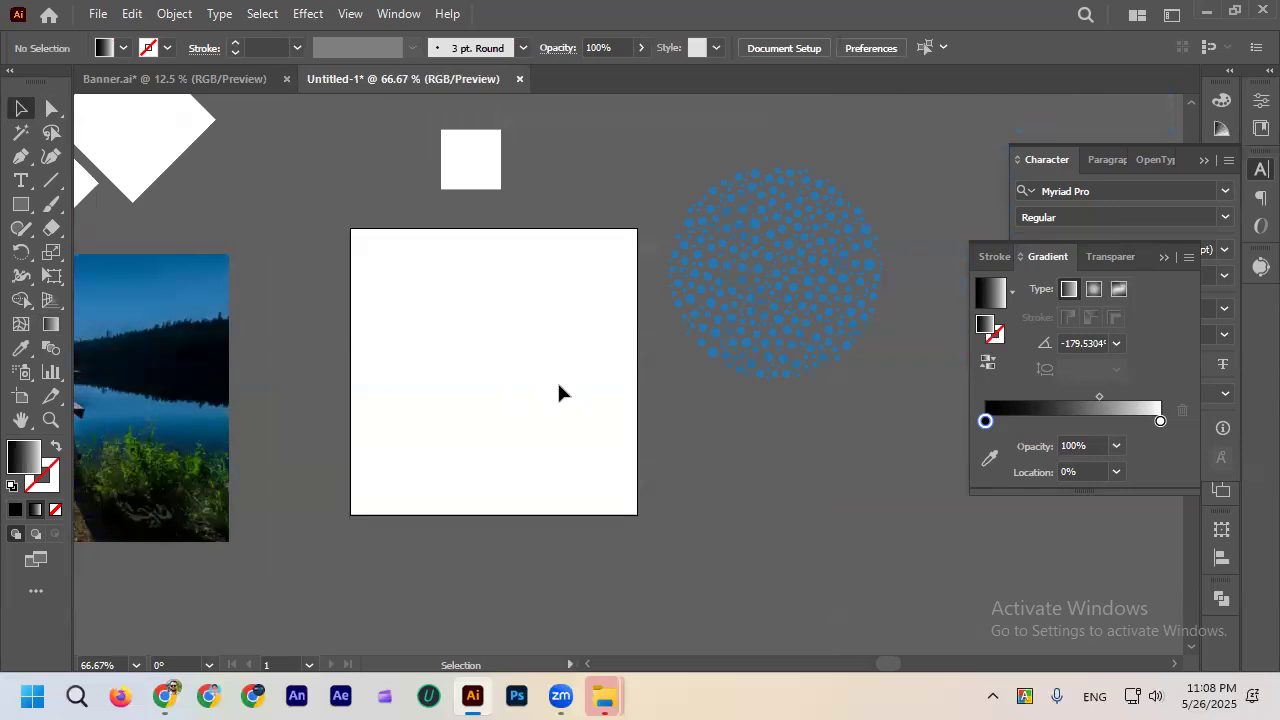
Place a line of placeholder text on the artboard's upper left with the Type tool, and delete it.
left_click(22, 181)
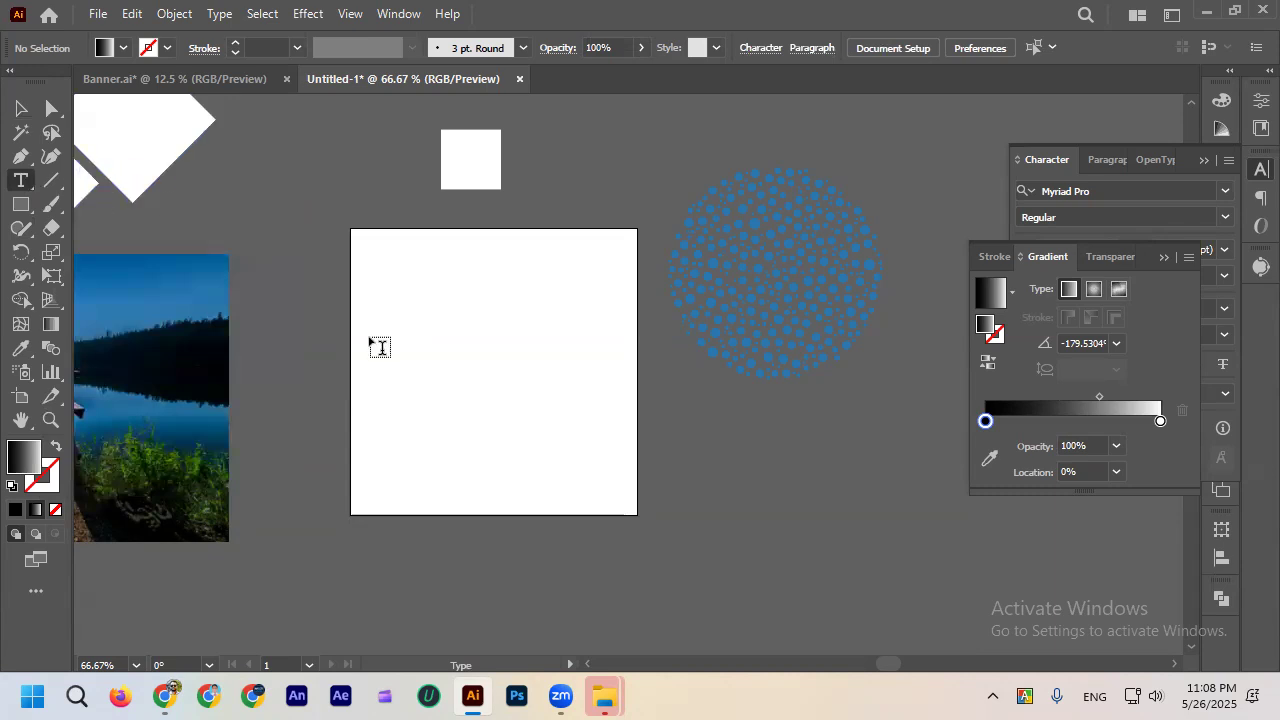
scroll(438, 331, "up", 2)
scroll(240, 305, "down", 1)
left_click(309, 250)
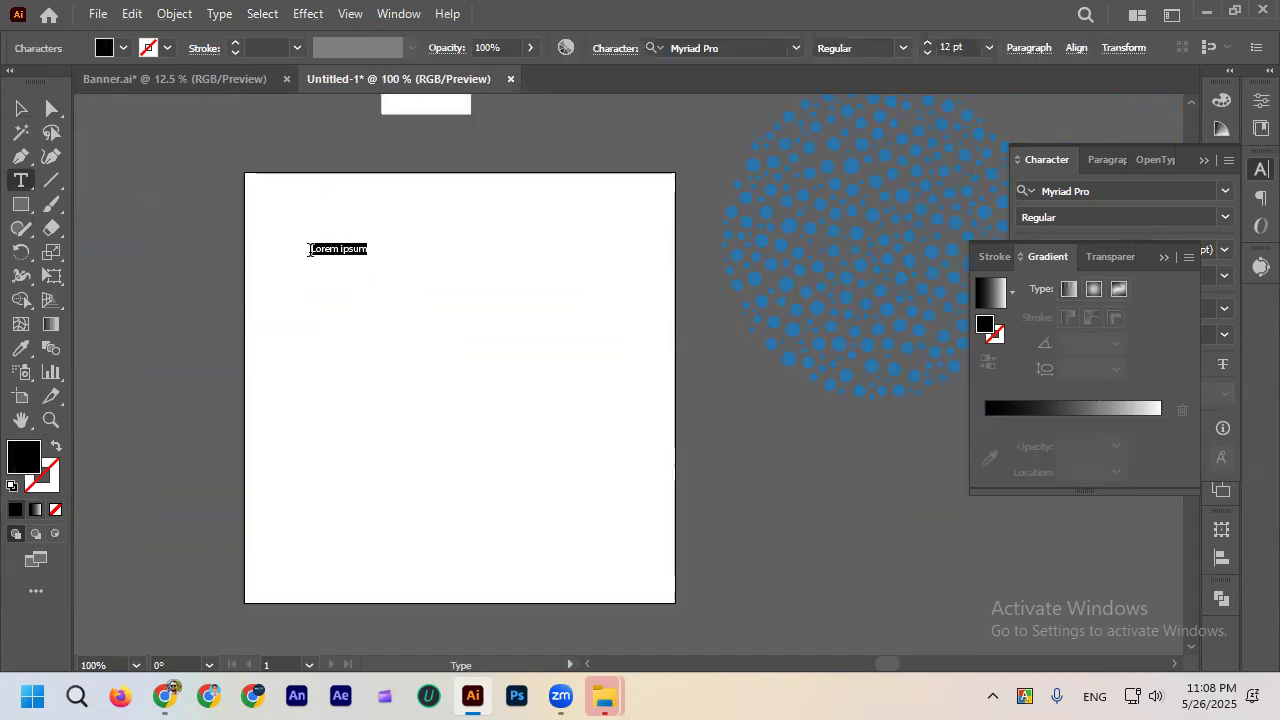
scroll(314, 248, "up", 3)
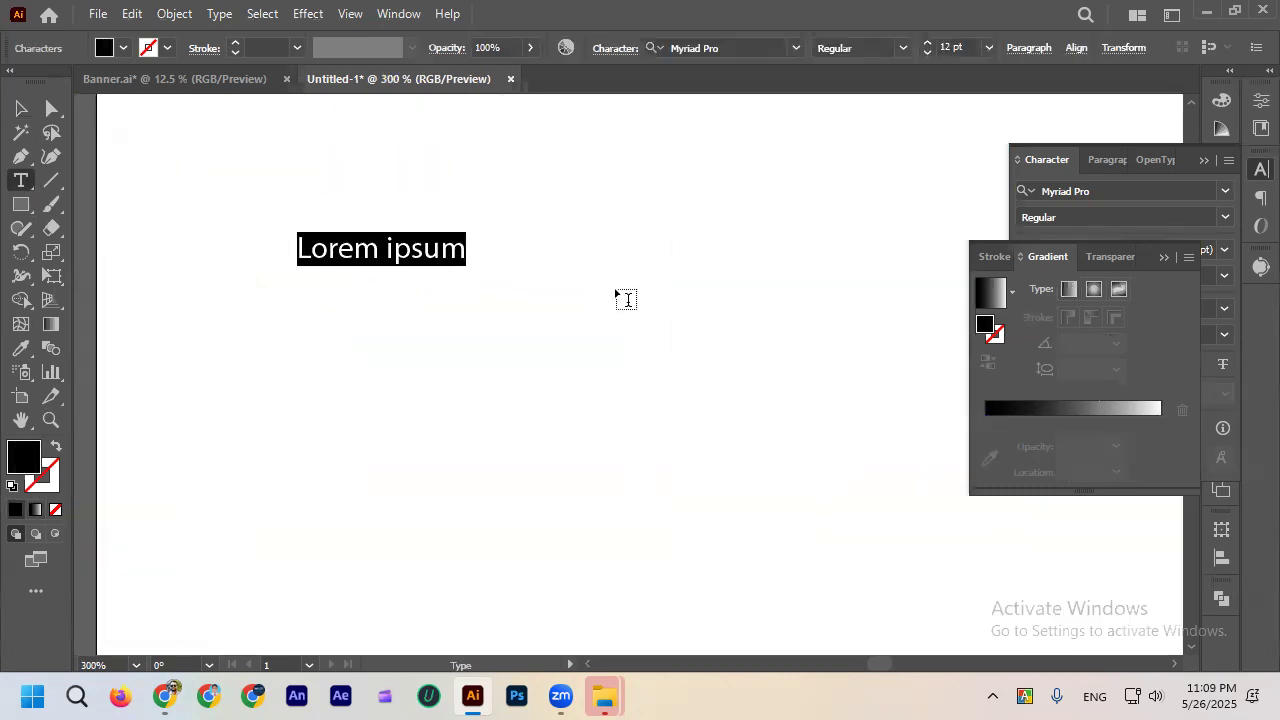
scroll(334, 229, "down", 1)
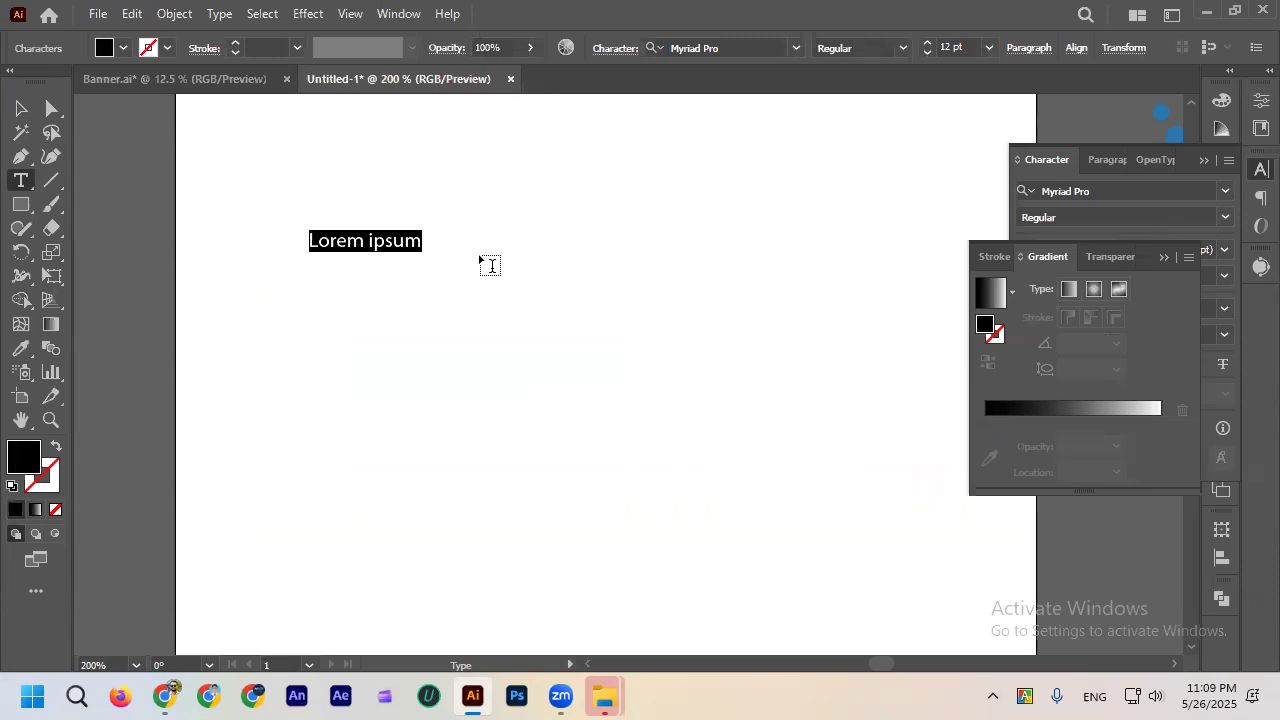
left_click(20, 108)
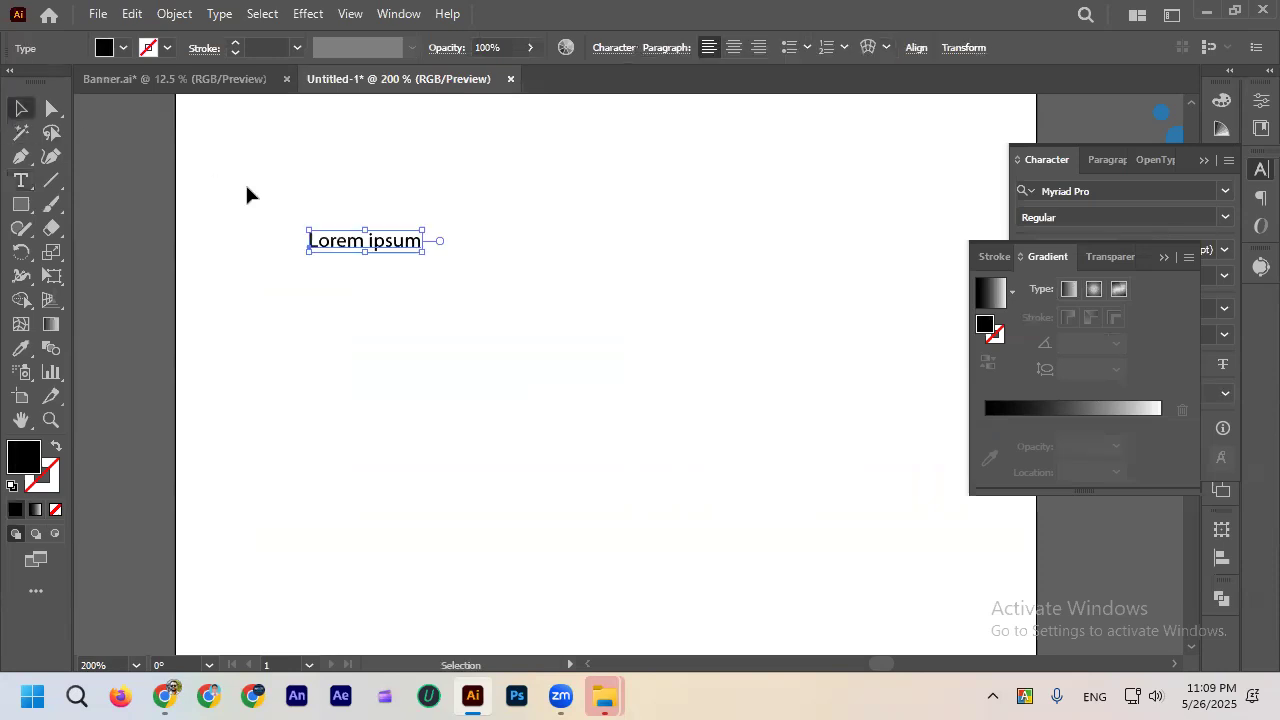
key("Delete")
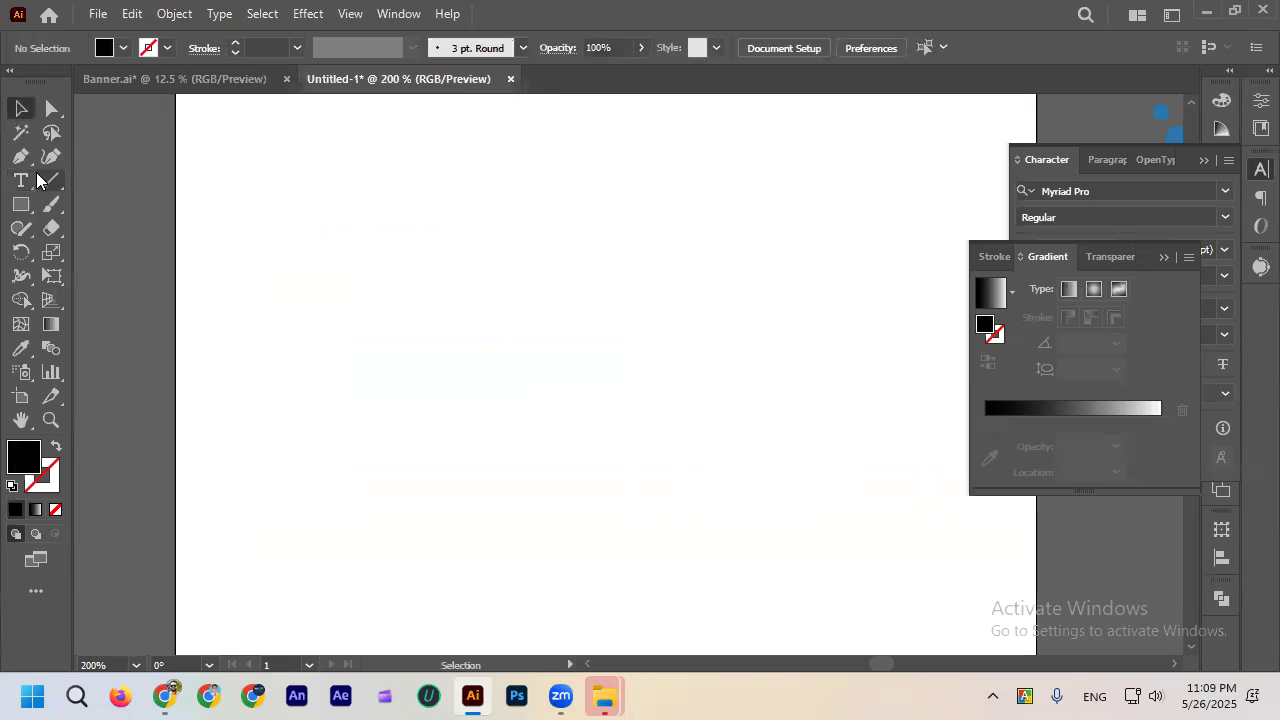
Add placeholder point text in the artboard's upper-left area, then select it as an object and remove it.
key("t")
scroll(395, 289, "down", 2, "alt")
scroll(391, 289, "down", 1)
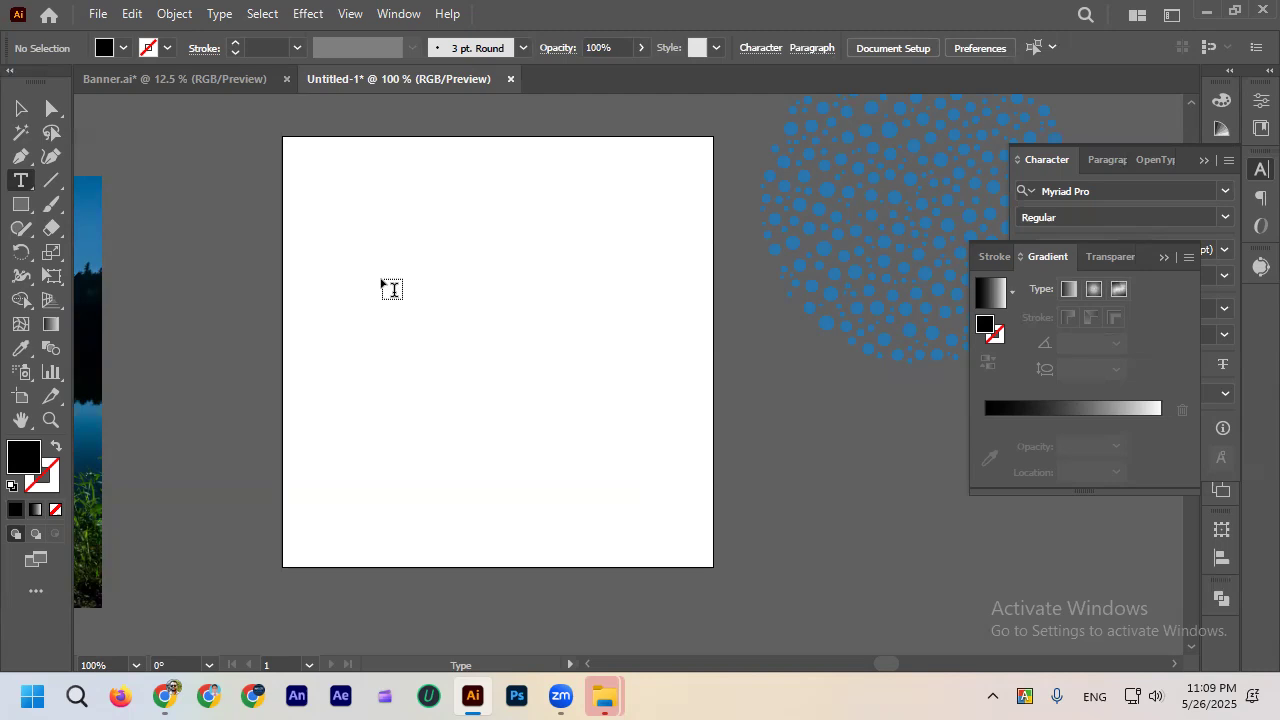
left_click(368, 232)
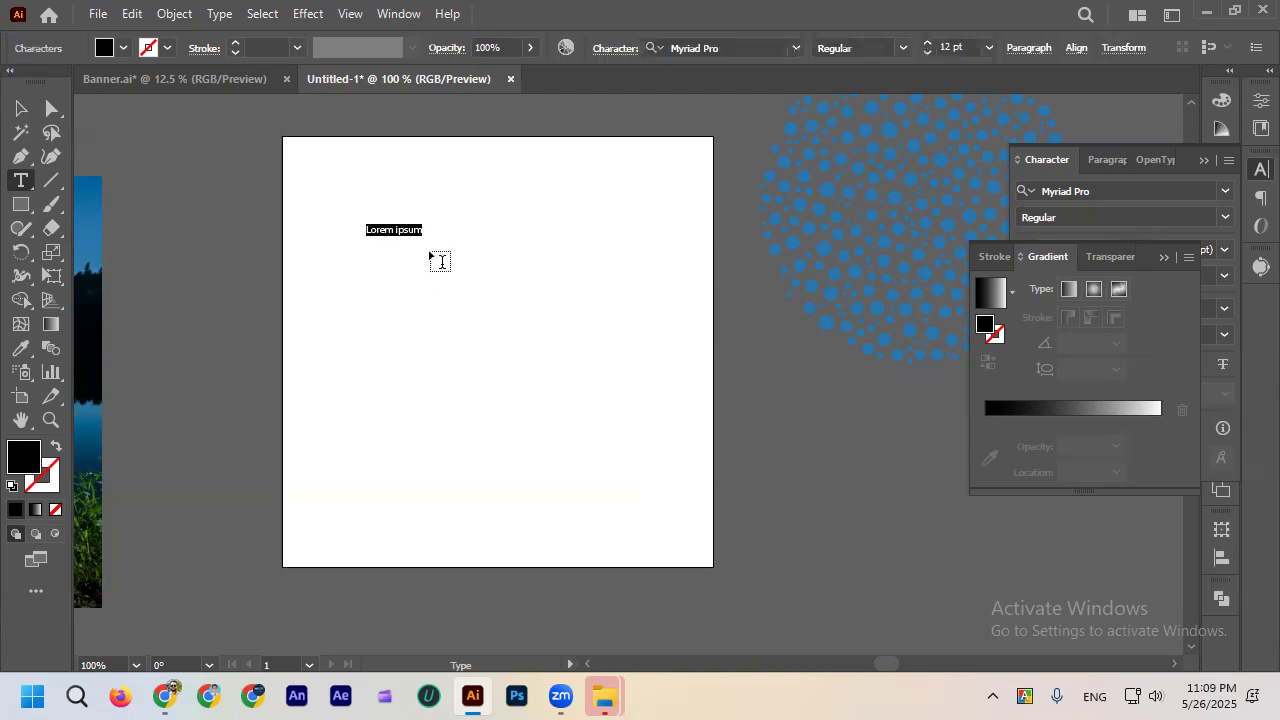
left_click(21, 108)
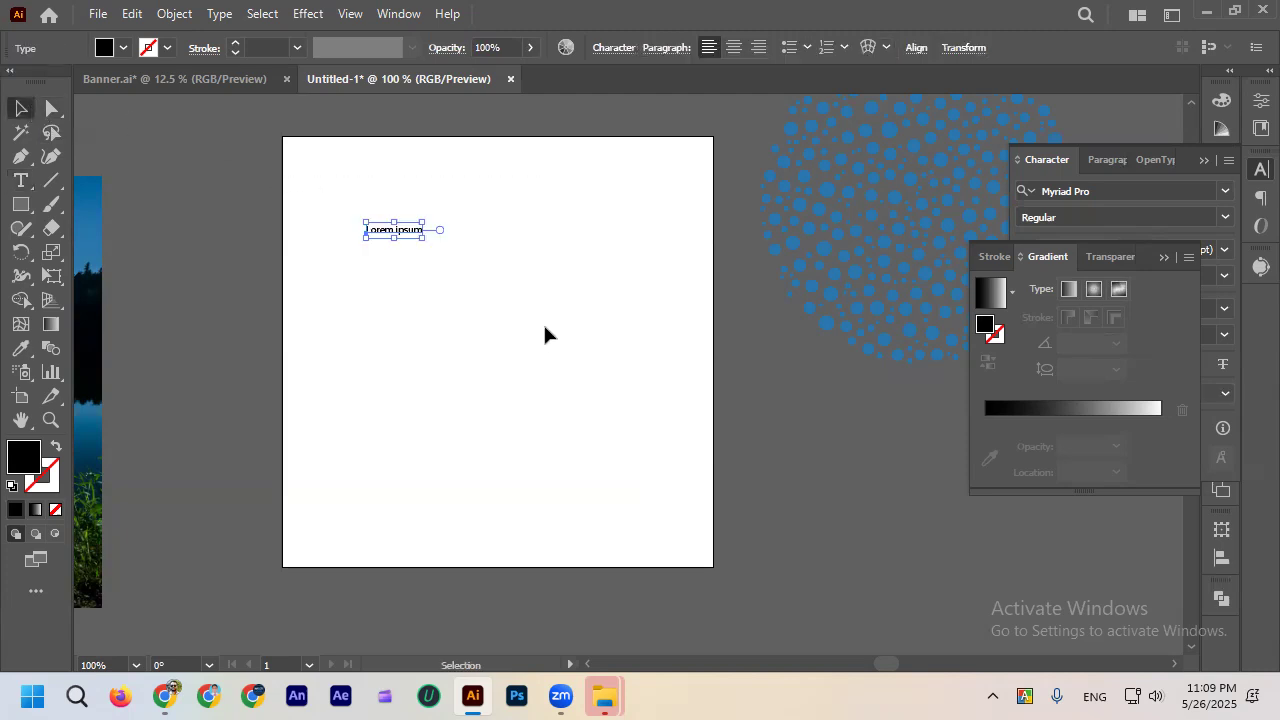
key("Delete")
Place a fresh placeholder text line near the artboard's upper left and collapse the Gradient panel.
left_click(20, 180)
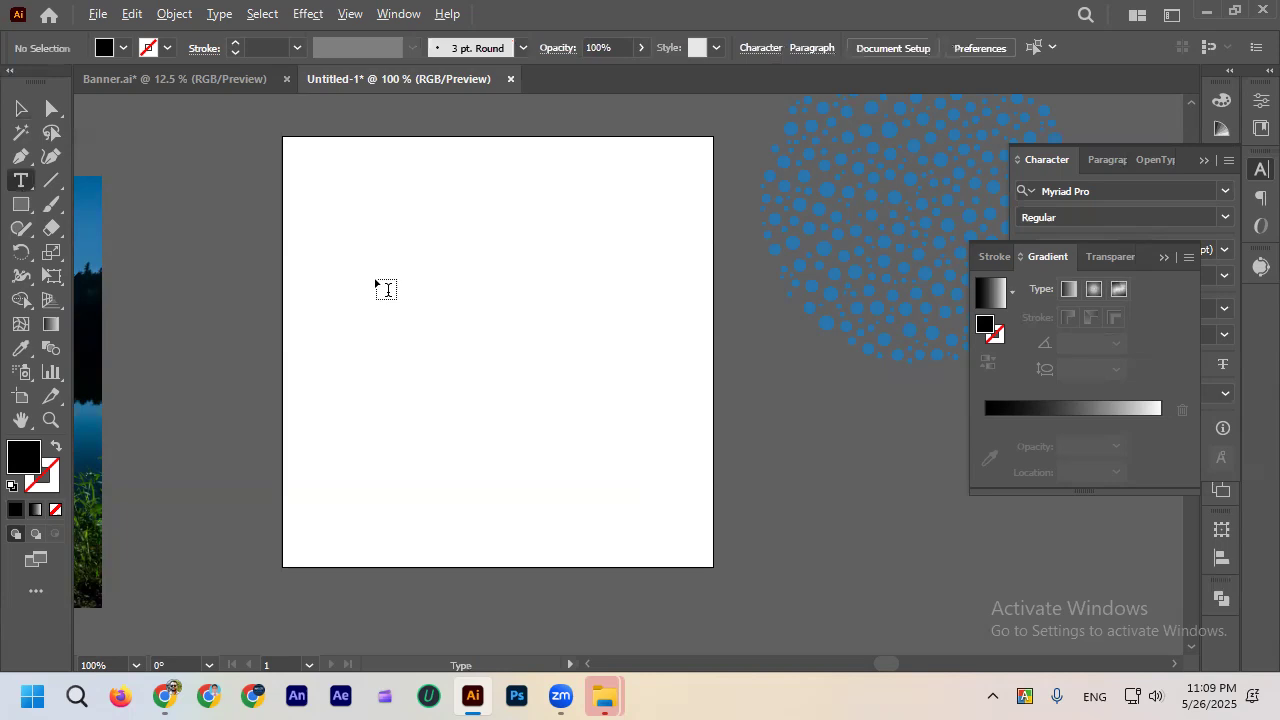
scroll(387, 289, "up", 2)
scroll(380, 286, "down", 1)
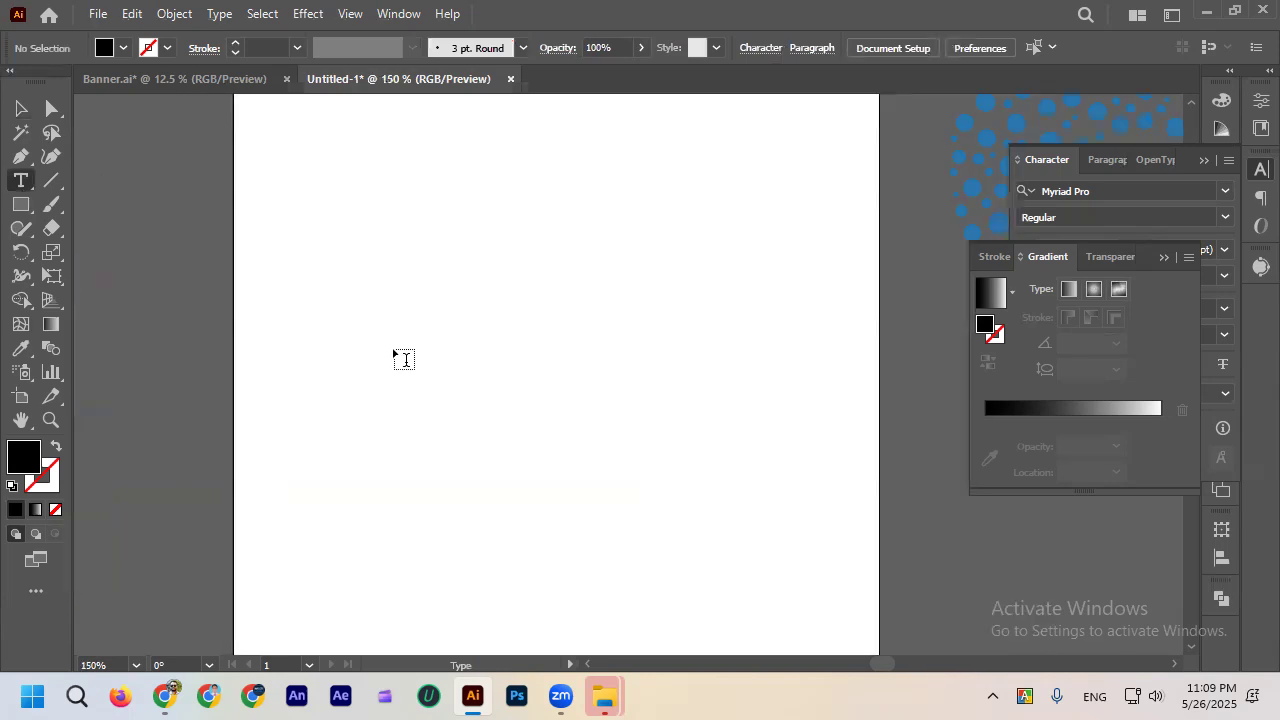
scroll(374, 304, "up", 2)
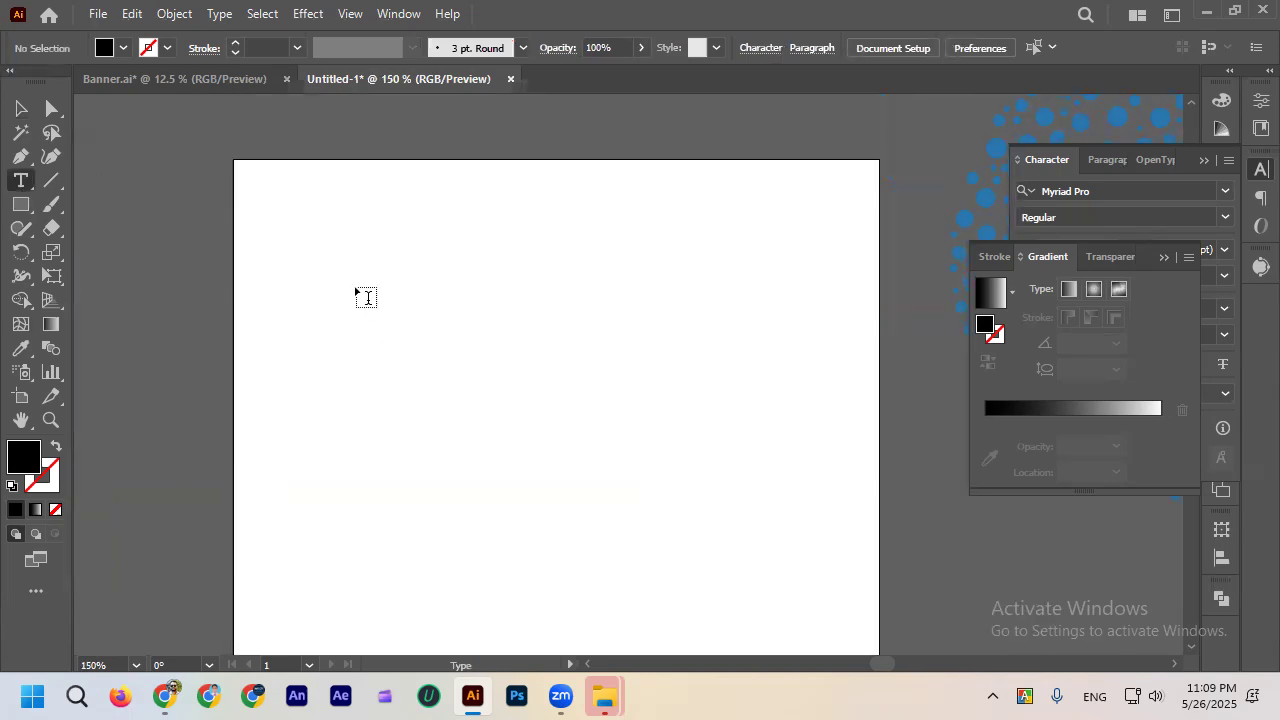
left_click(366, 297)
scroll(383, 277, "up", 3)
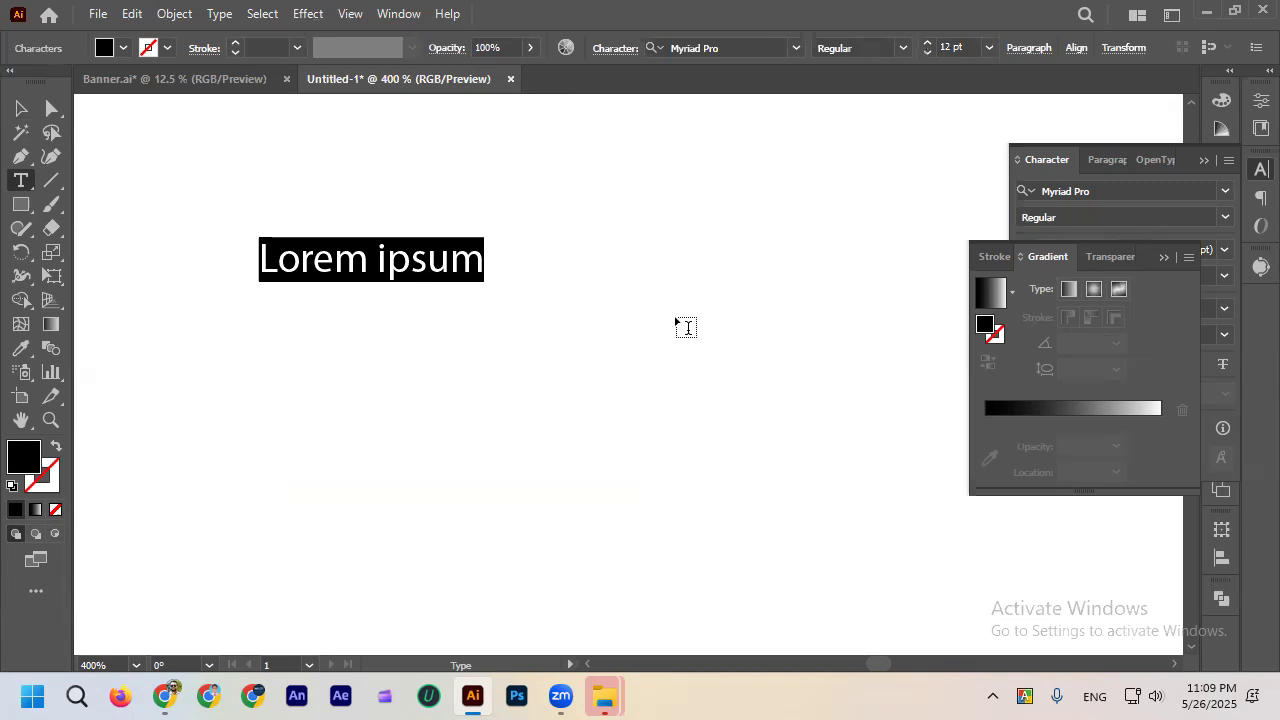
left_click(1162, 258)
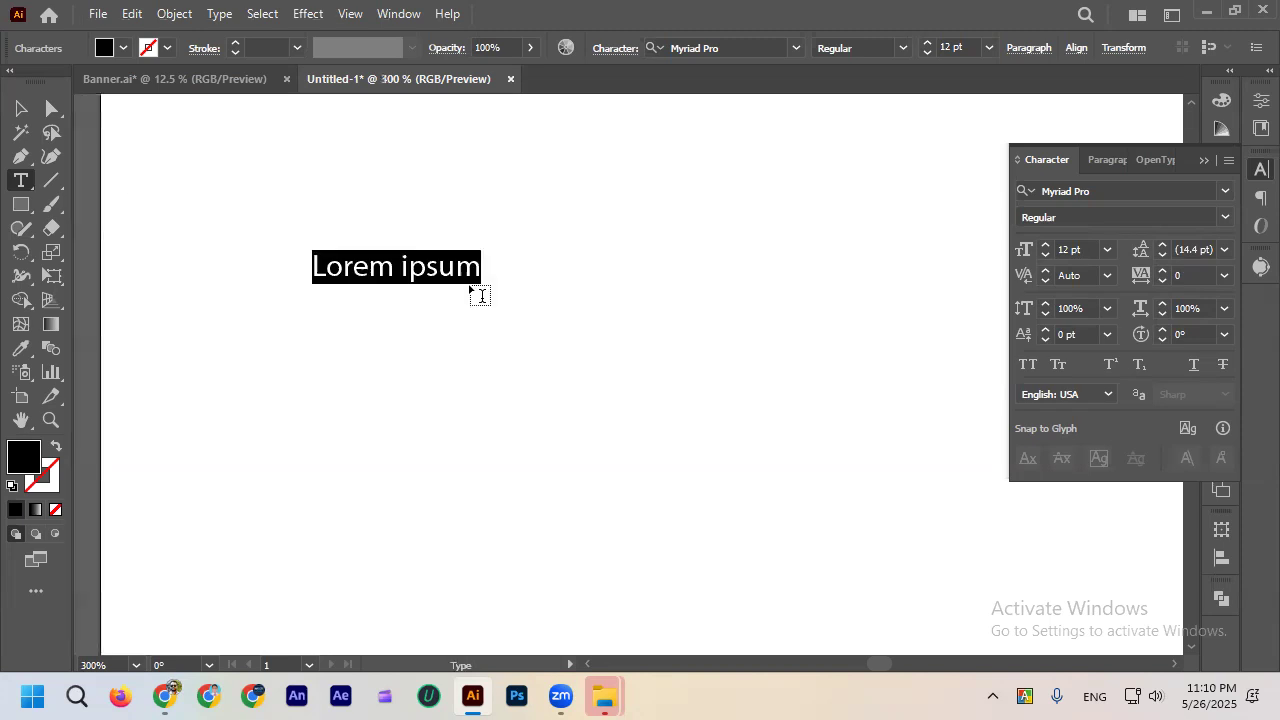
Undo the placement of the placeholder text.
key("ctrl+plus")
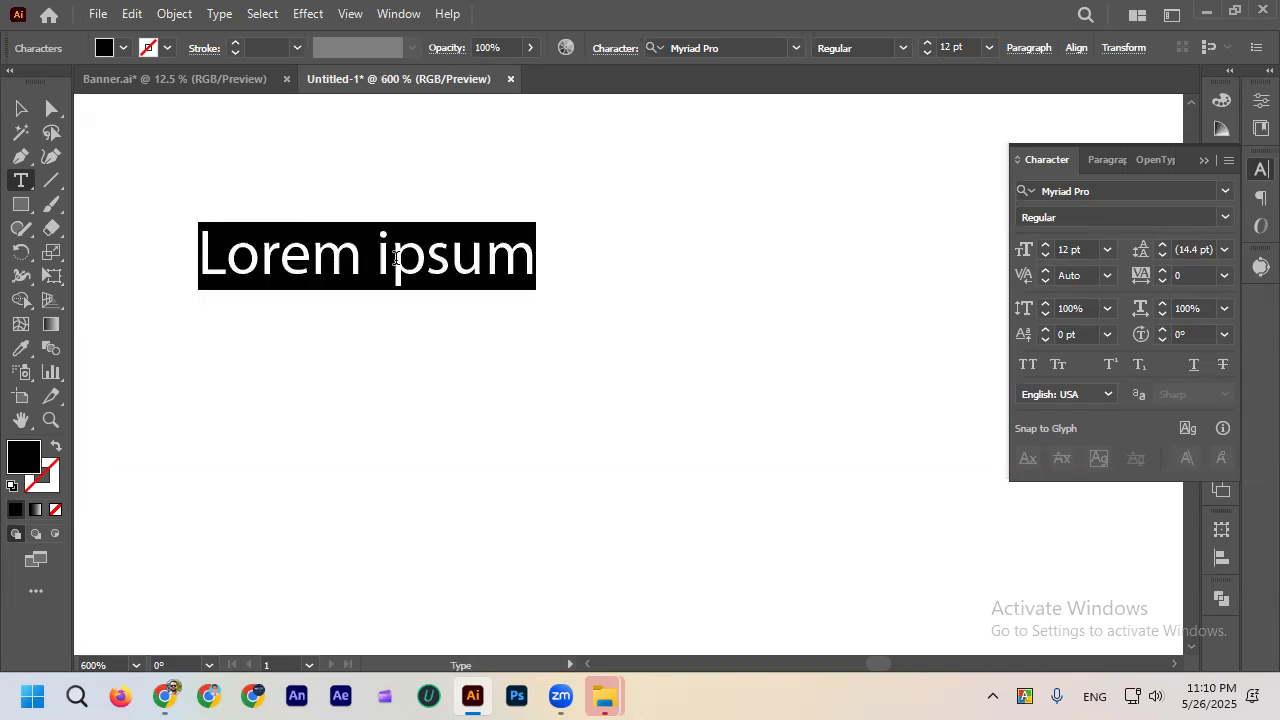
scroll(396, 258, "down", 2)
key("ctrl+z")
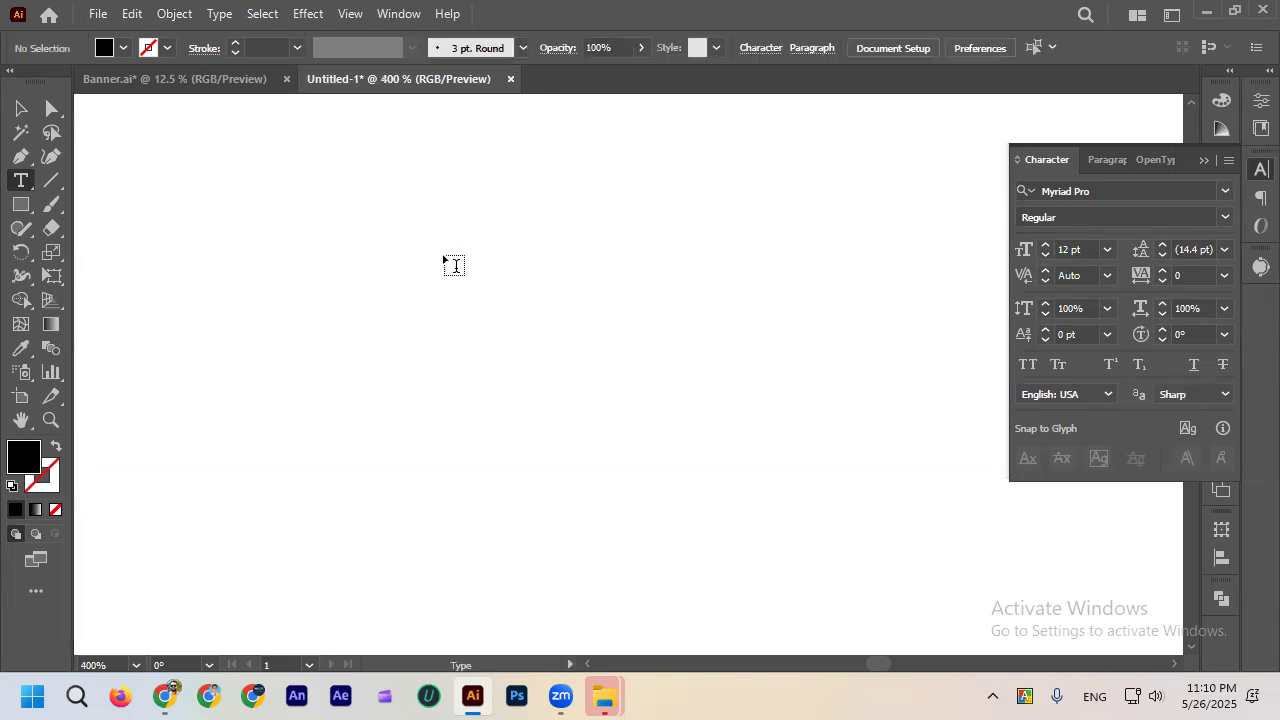
Create point text reading "NEXT LEVEL Graphics" in the artboard's upper area, finish editing and deselect it.
key("ctrl+minus")
key("ctrl+minus")
key("ctrl+minus")
key("ctrl+minus")
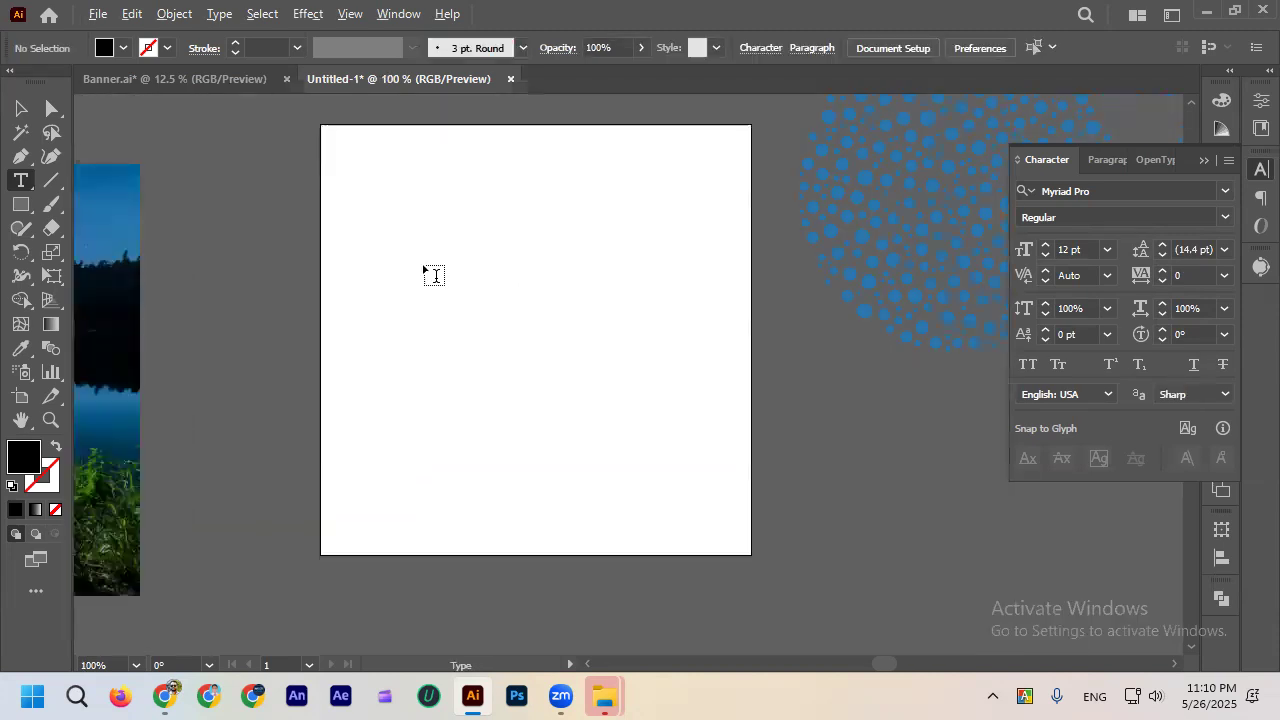
left_click(418, 240)
scroll(443, 249, "up", 4)
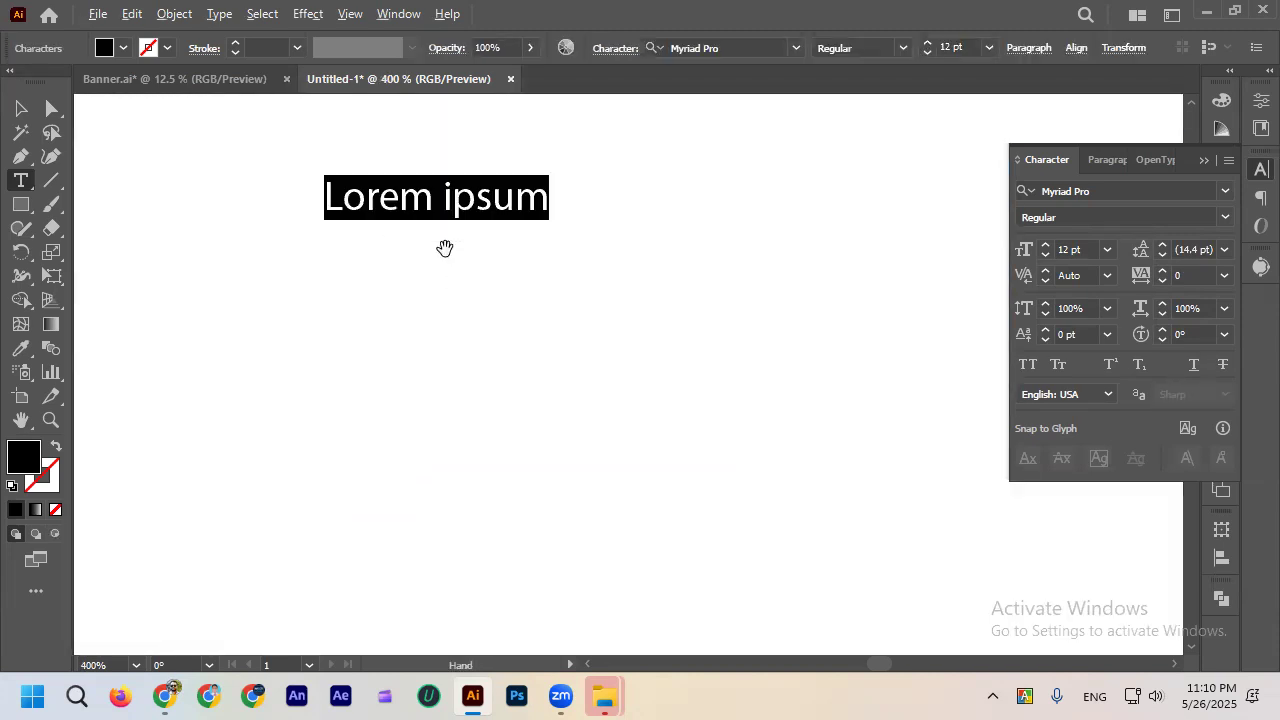
scroll(511, 320, "up", 2)
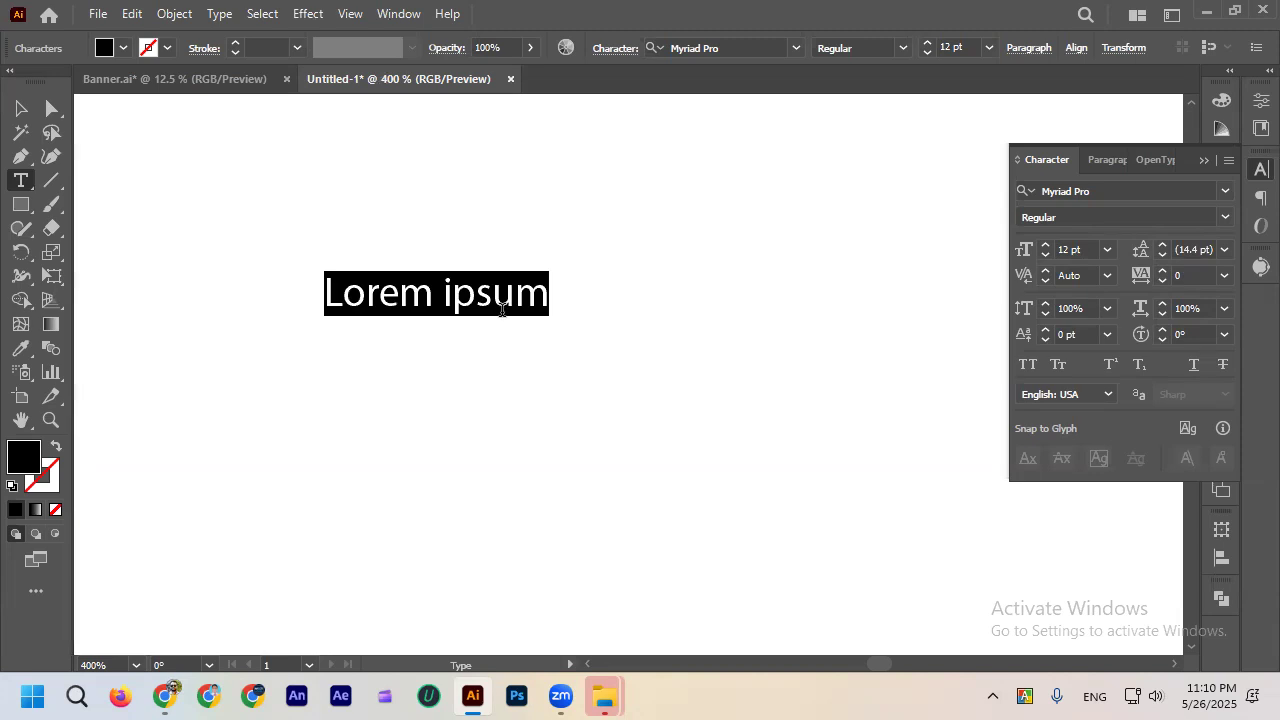
type("NEX")
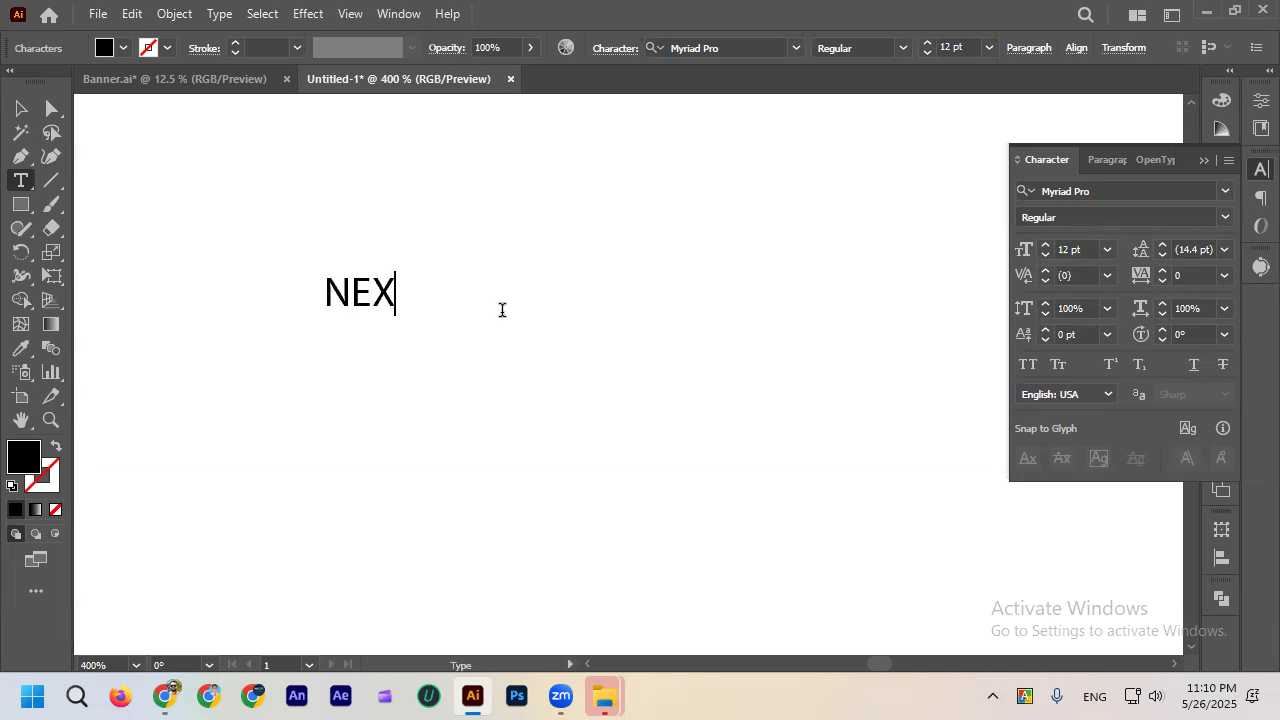
type("T LEV")
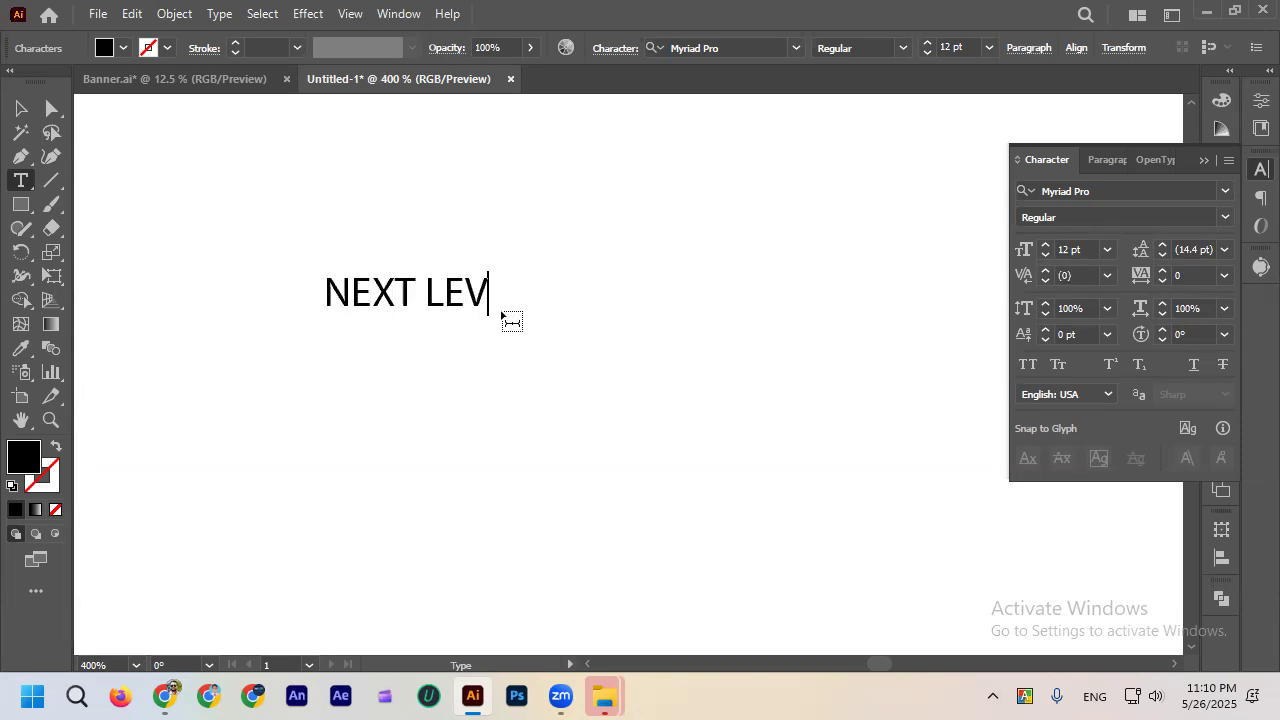
type("EL GRA")
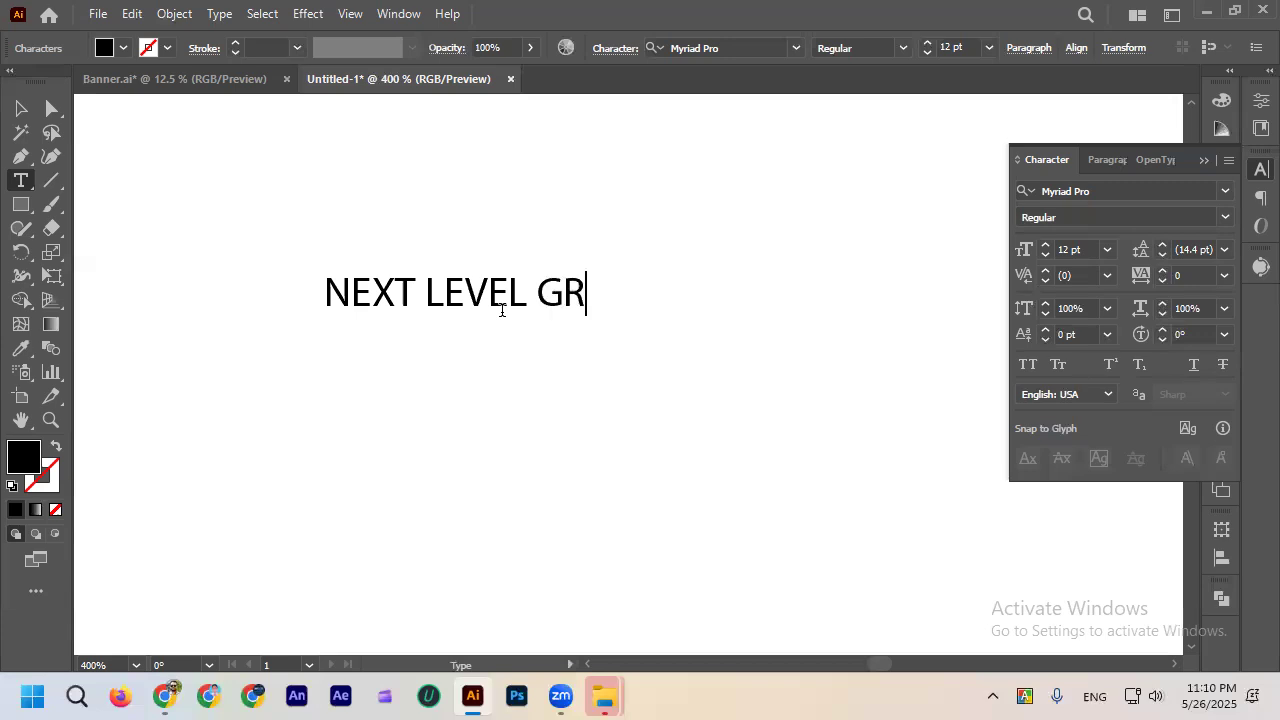
key("BackSpace")
key("BackSpace")
type("raphice")
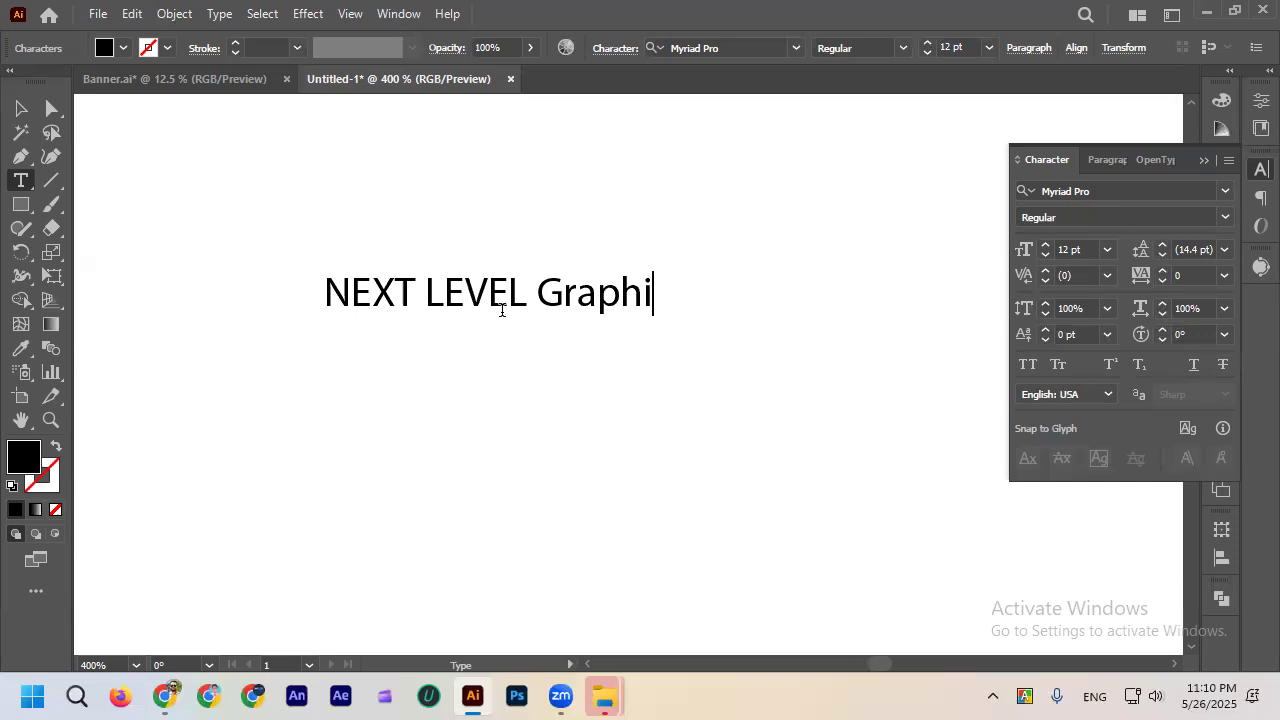
key("BackSpace")
type("s")
key("Escape")
left_click(443, 217)
Move the "NEXT LEVEL Graphics" text straight down on the artboard and delete it.
scroll(445, 218, "down", 3)
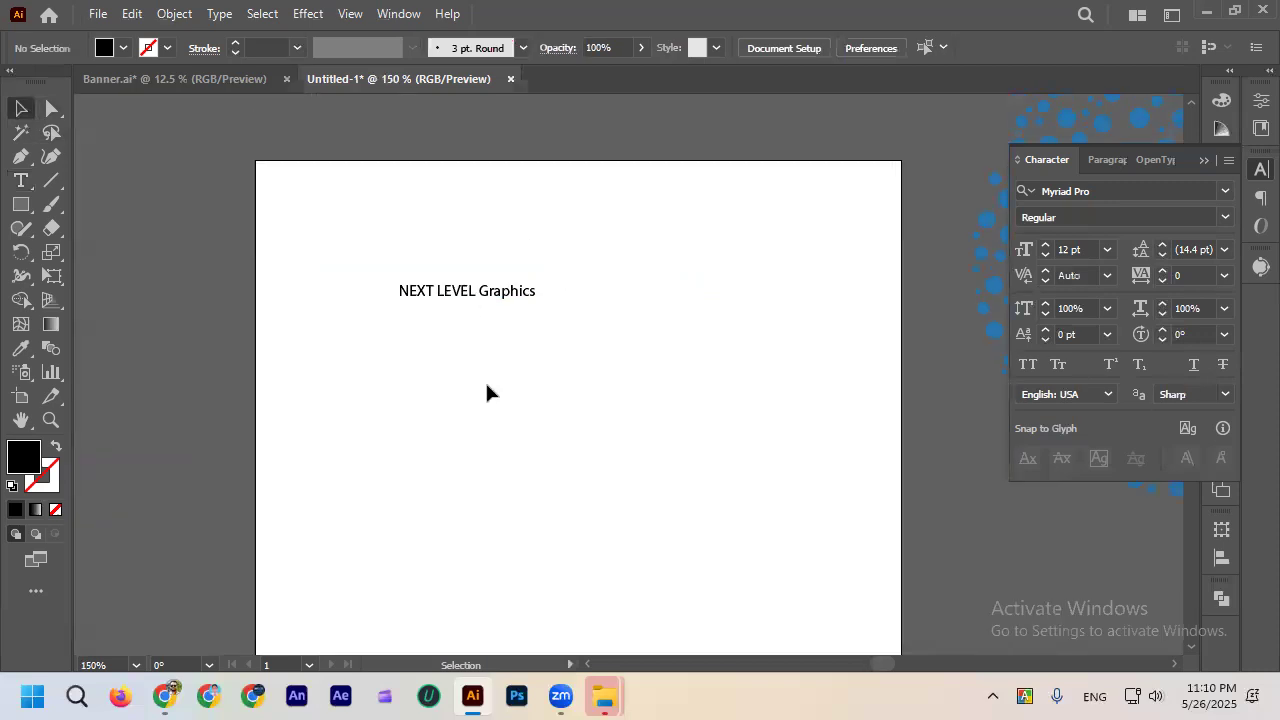
key("ctrl+a")
left_click_drag(484, 303, 500, 371)
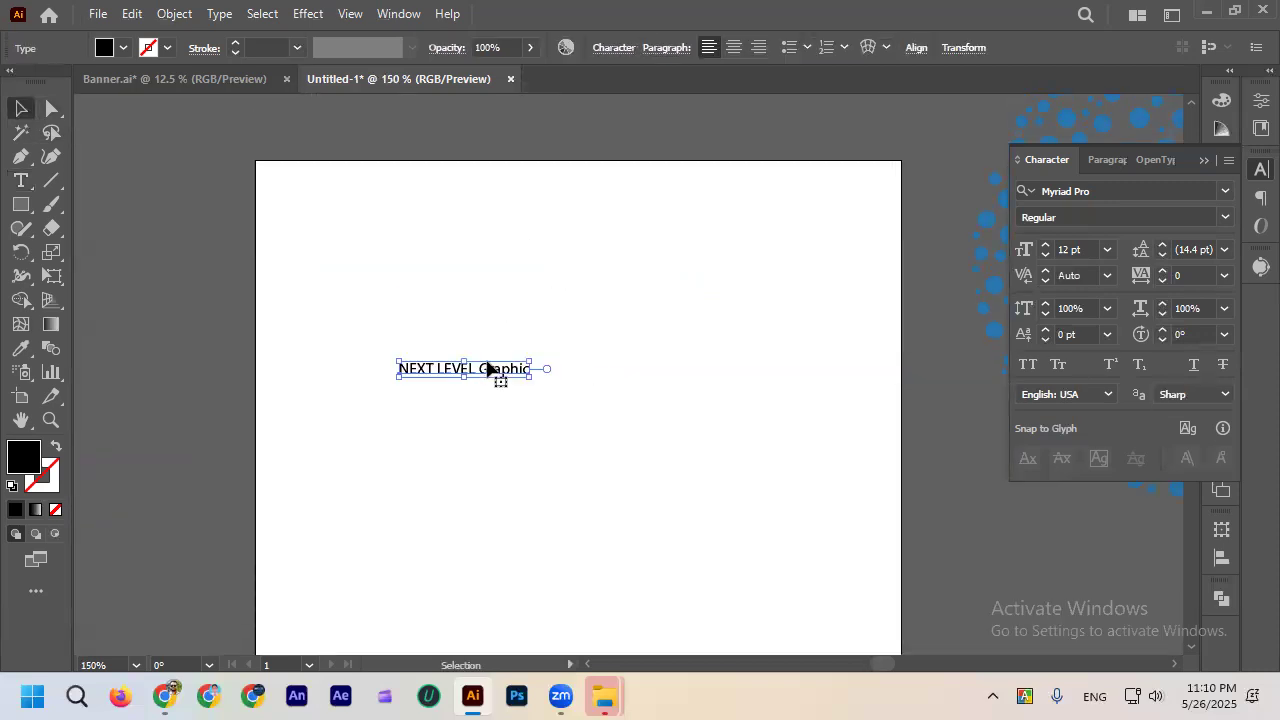
key("Delete")
Retype "NEXT LEVEL Graphics" as a new point text near the artboard's upper left and select it as an object.
left_click(20, 180)
scroll(349, 277, "up", 2)
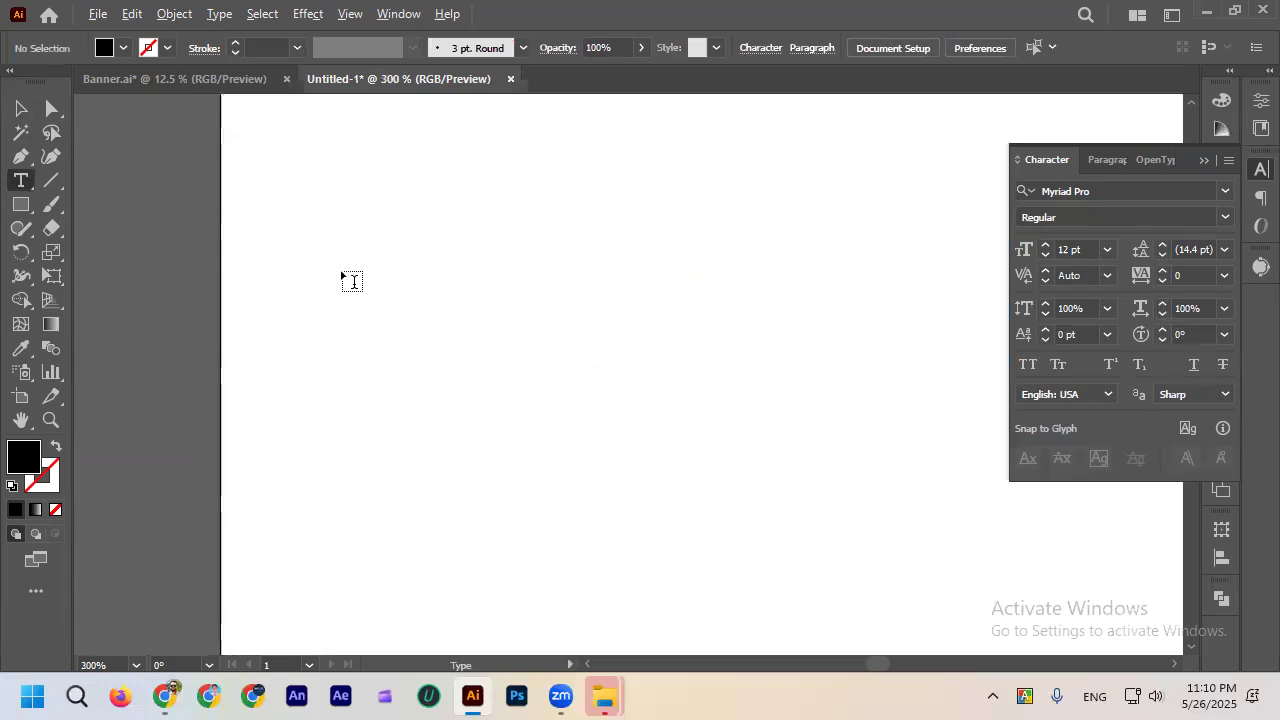
left_click(390, 270)
scroll(484, 323, "down", 1)
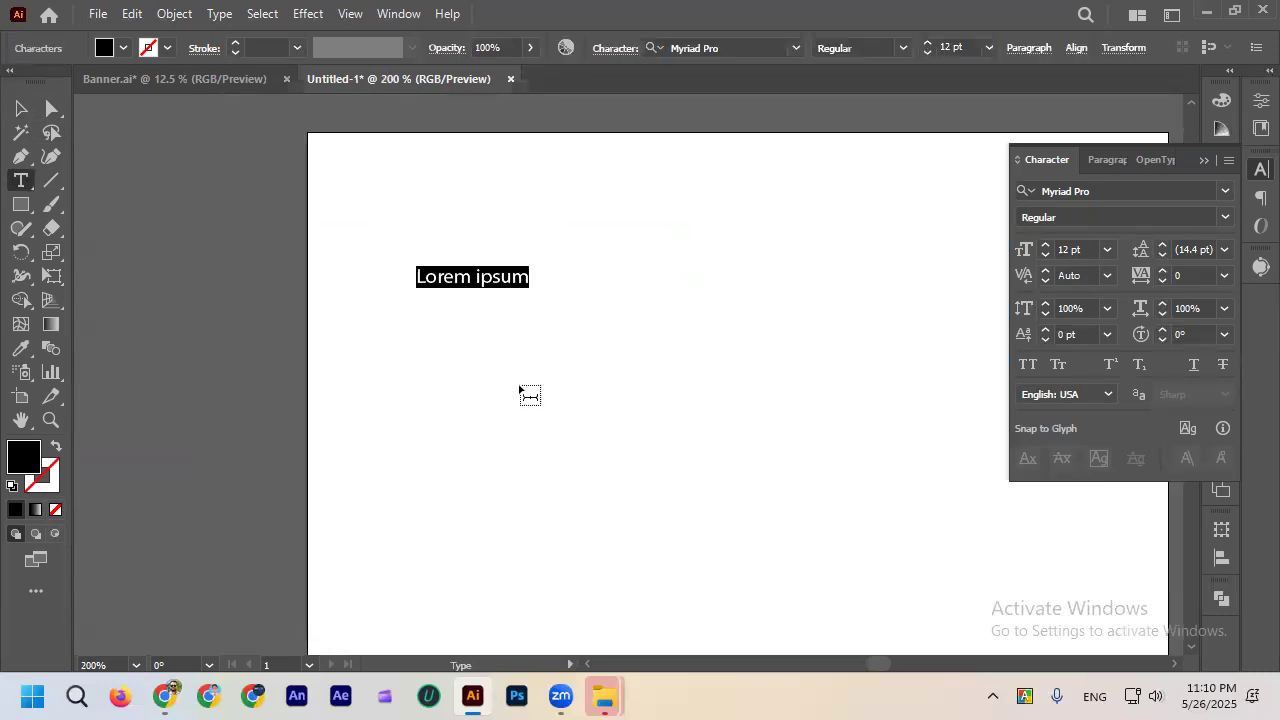
type("NEXT ")
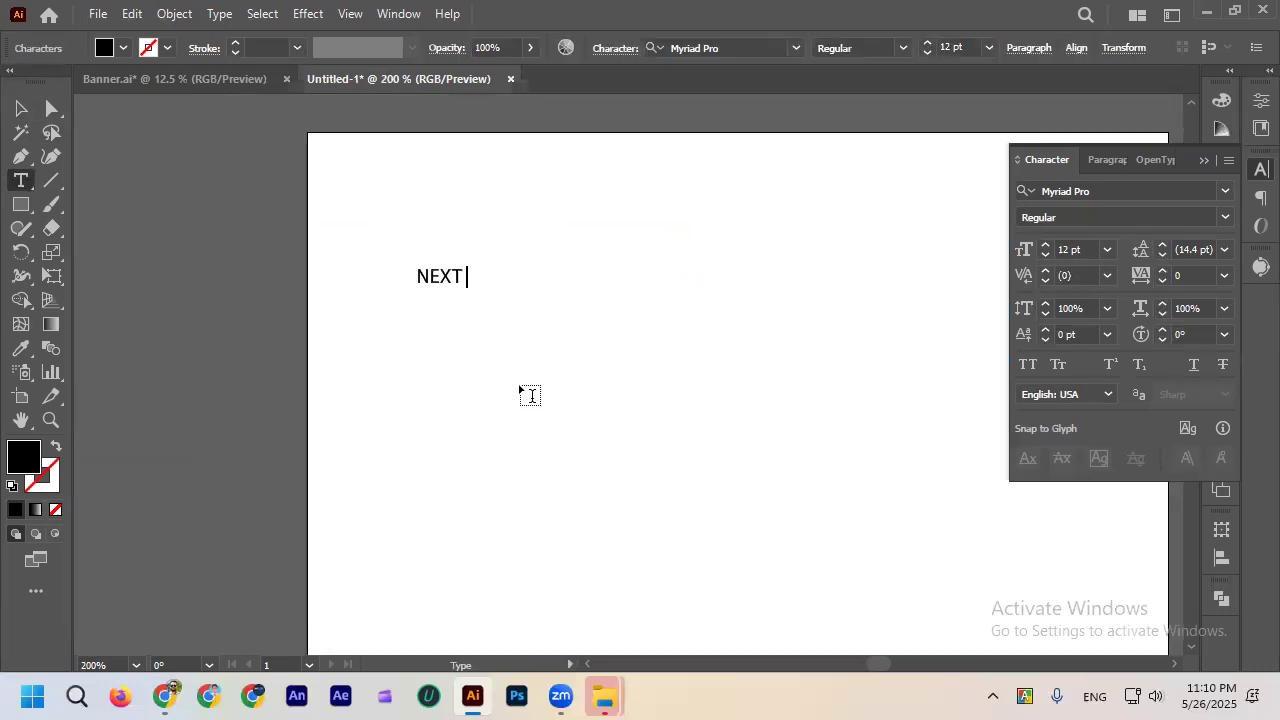
type("N")
key("BackSpace")
type("LEVEL Graphics")
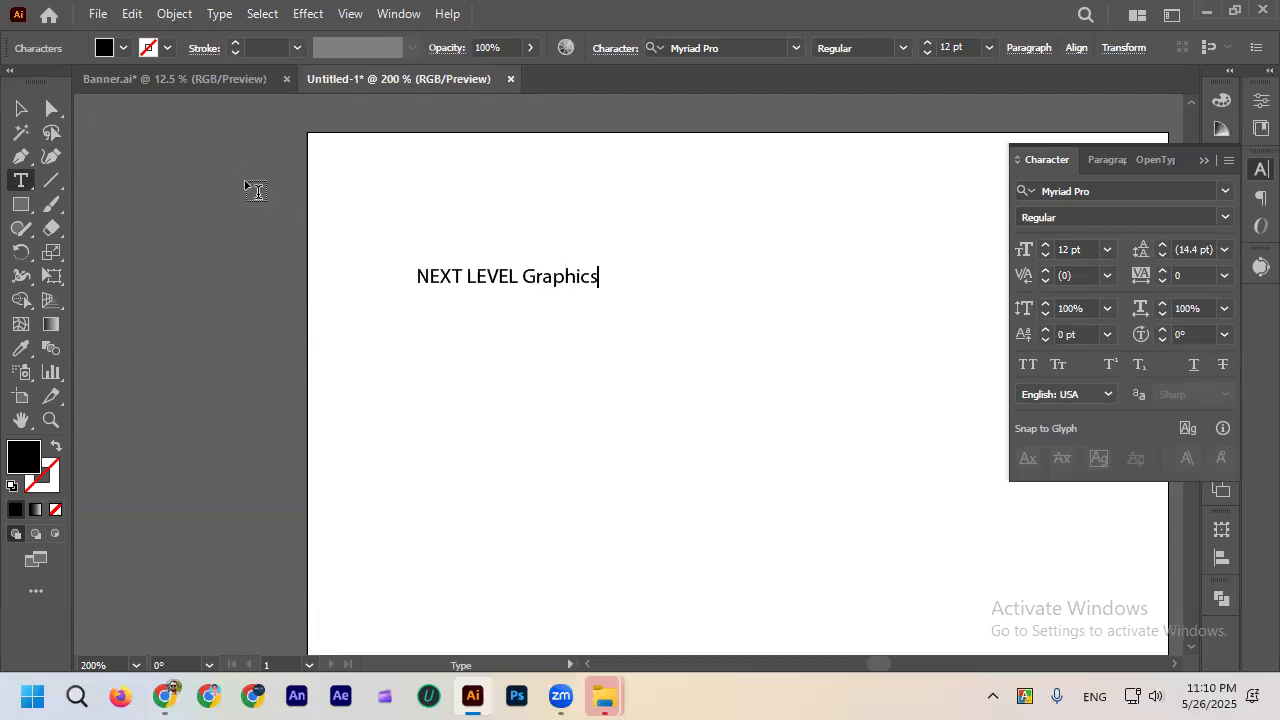
key("Escape")
scroll(660, 374, "up", 2)
scroll(391, 289, "down", 1)
left_click(405, 250)
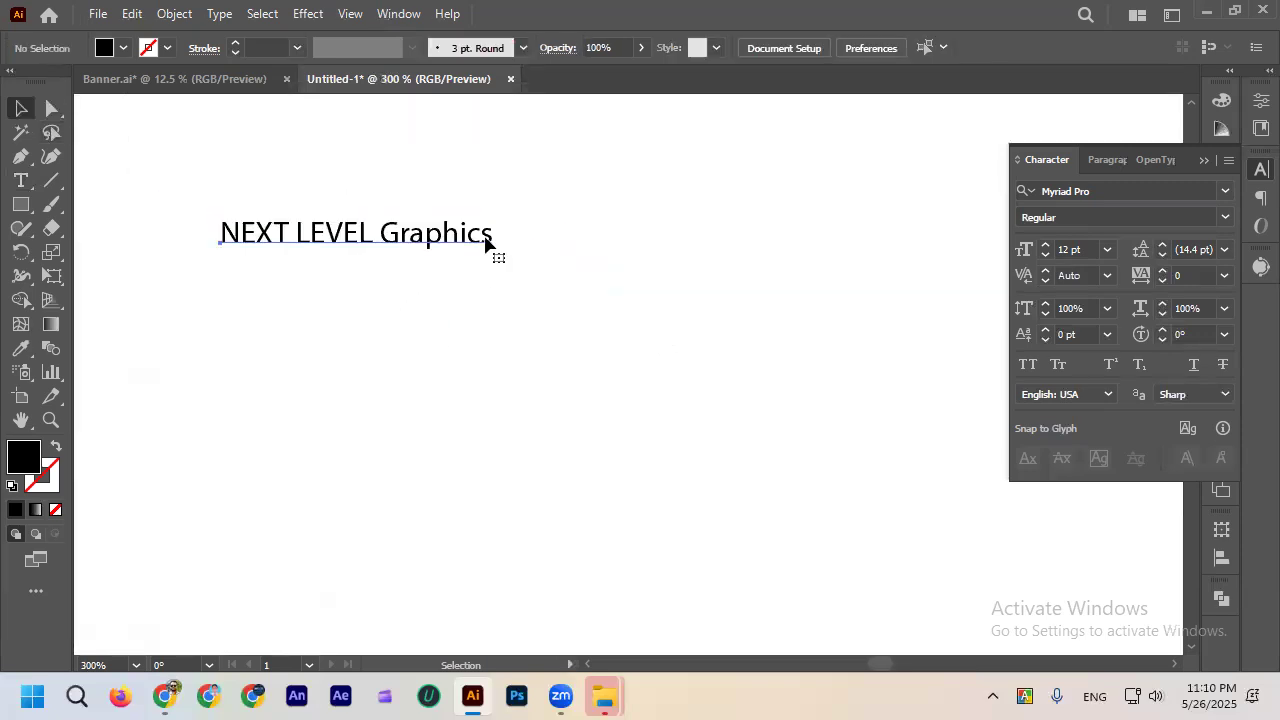
left_click(488, 242)
Undo the text entry and the placement of its placeholder until the artboard is empty.
key("ctrl+z")
key("ctrl+z")
key("ctrl+z")
key("ctrl+z")
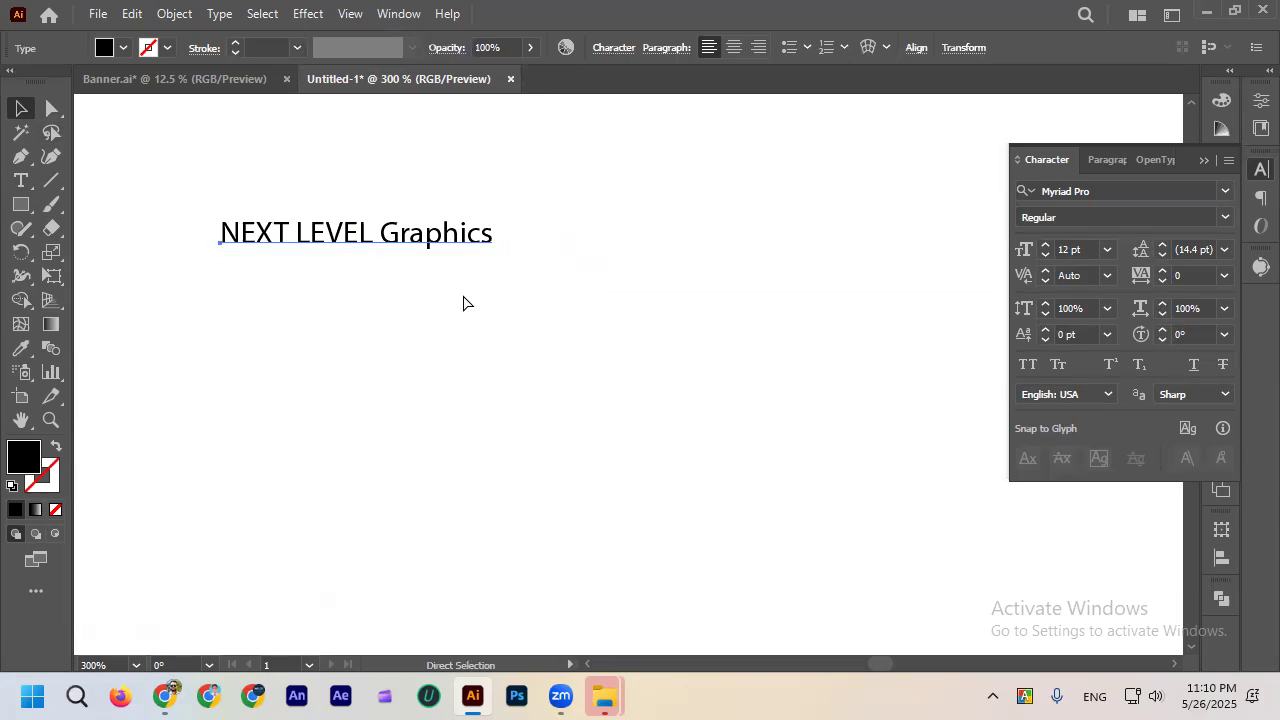
key("ctrl+z")
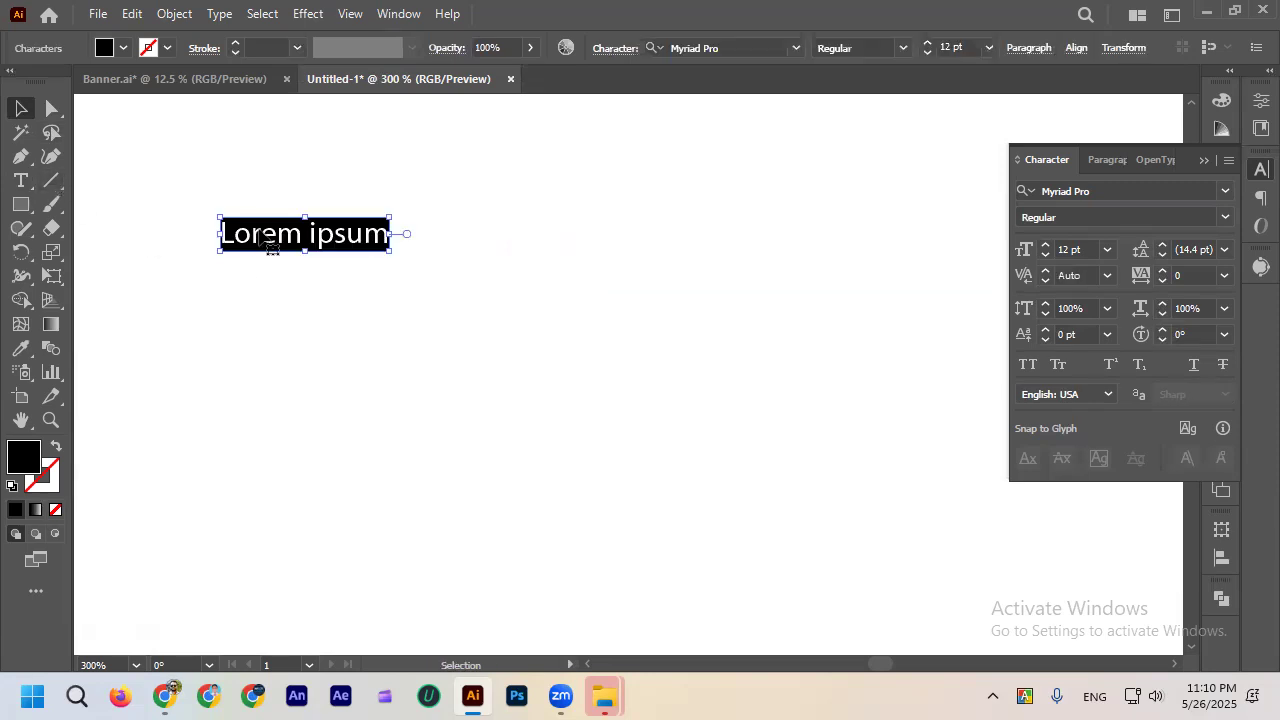
left_click(335, 268)
key("ctrl+z")
key("ctrl+z")
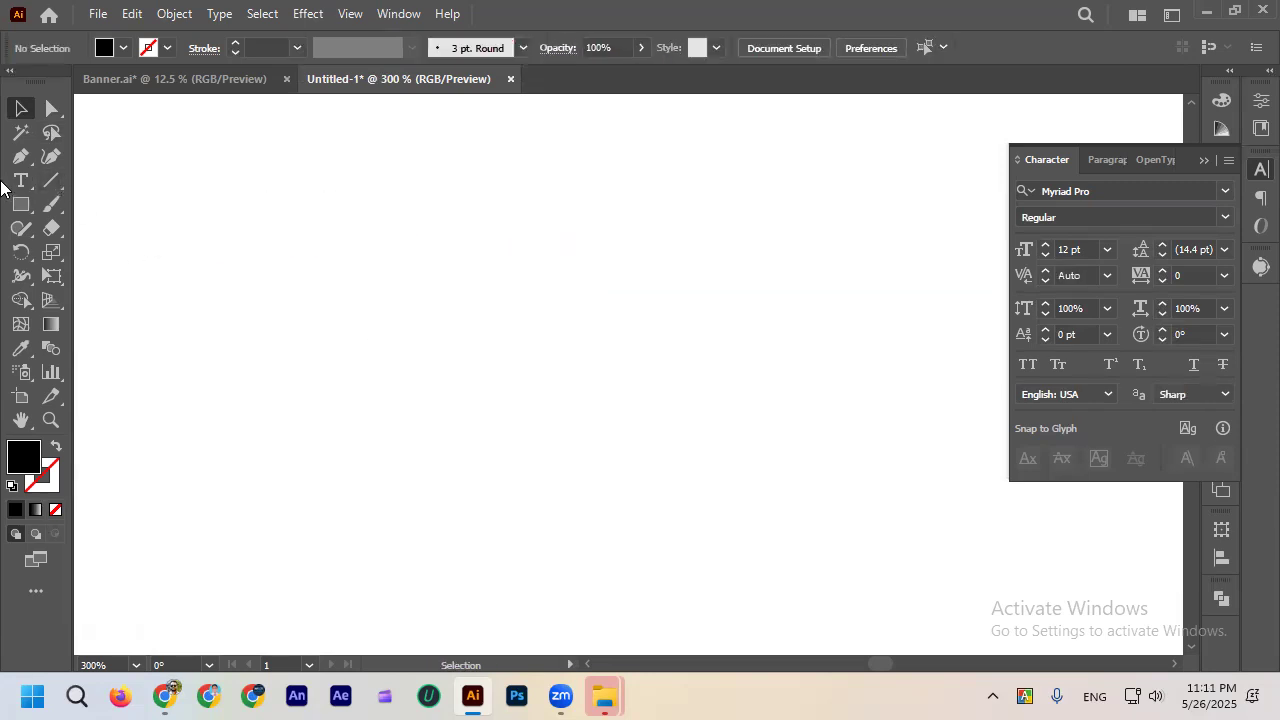
Place a new point text in the artboard's upper left with the Type tool and enter "NEXT LEVEL Graphics".
key("t")
left_click(197, 269)
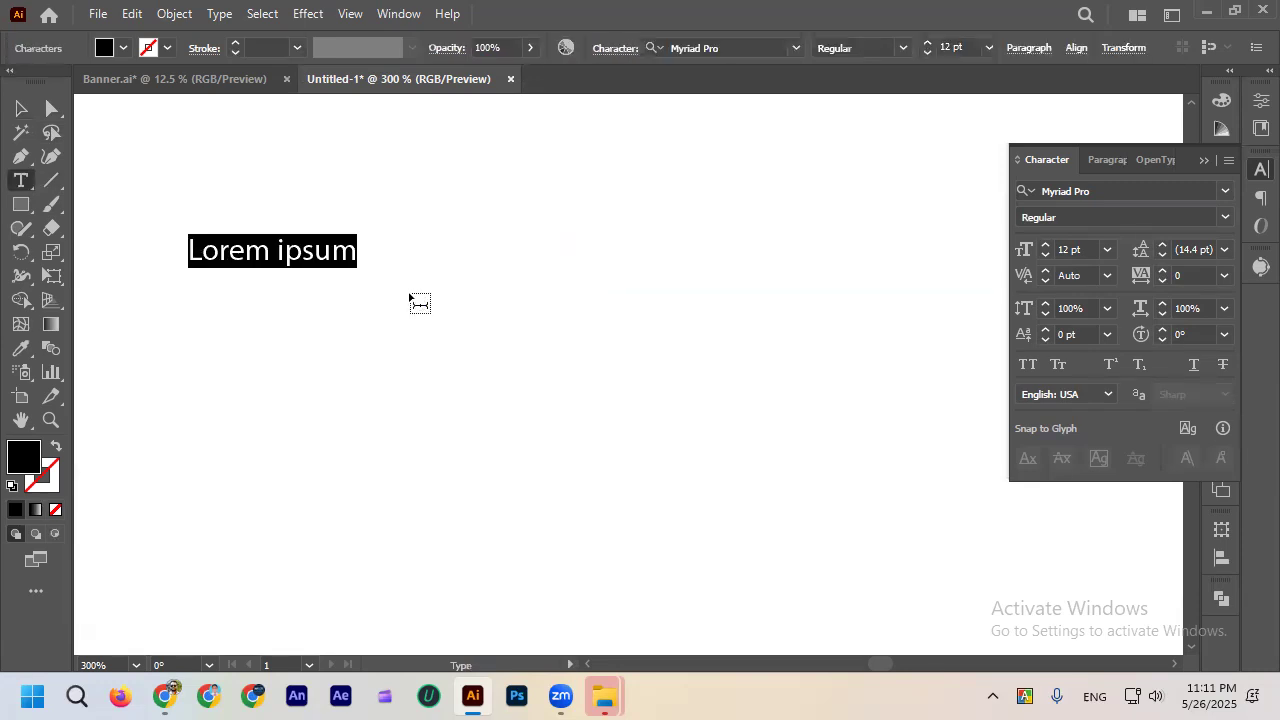
type("NE")
key("BackSpace")
type("EXT")
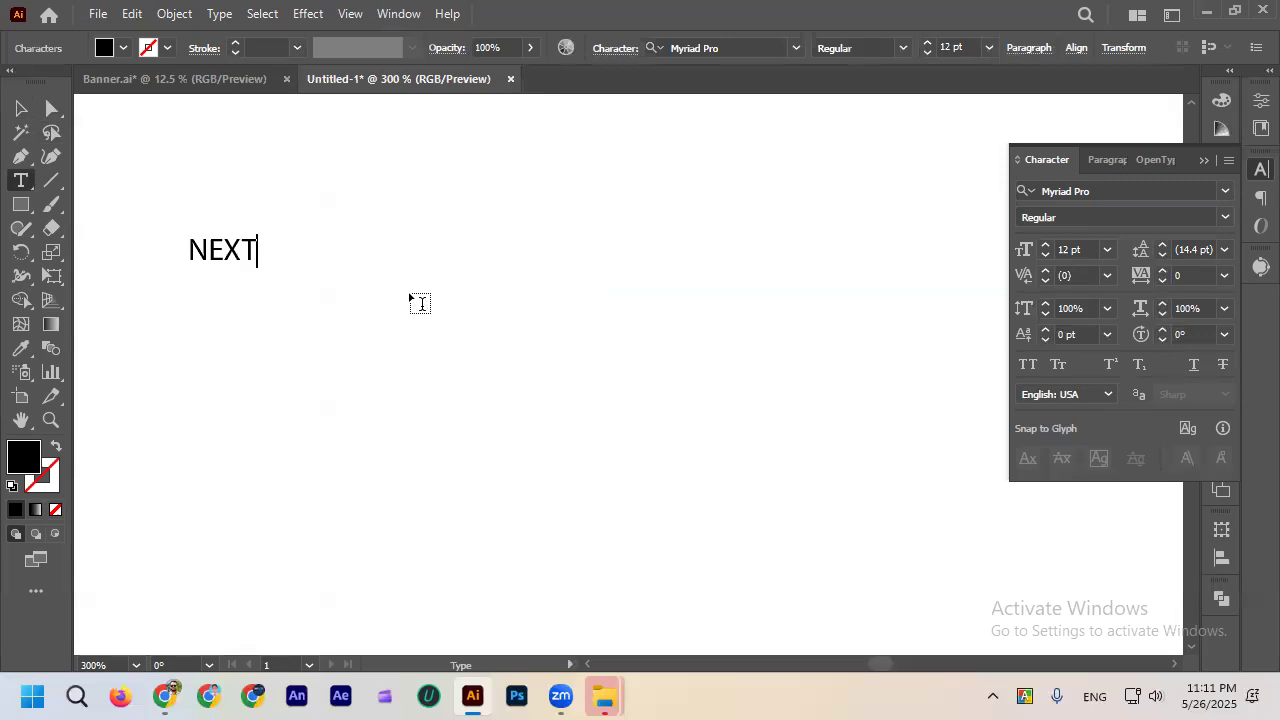
type(" LEVEL")
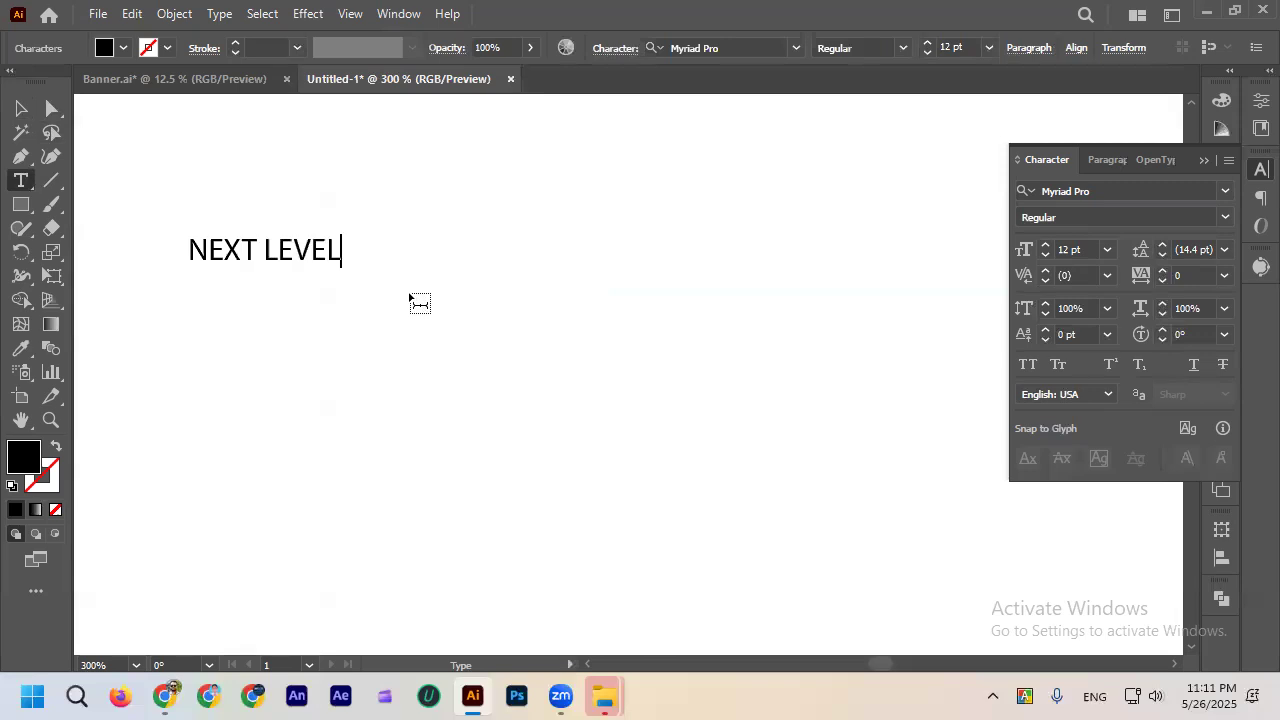
type(" Graphics")
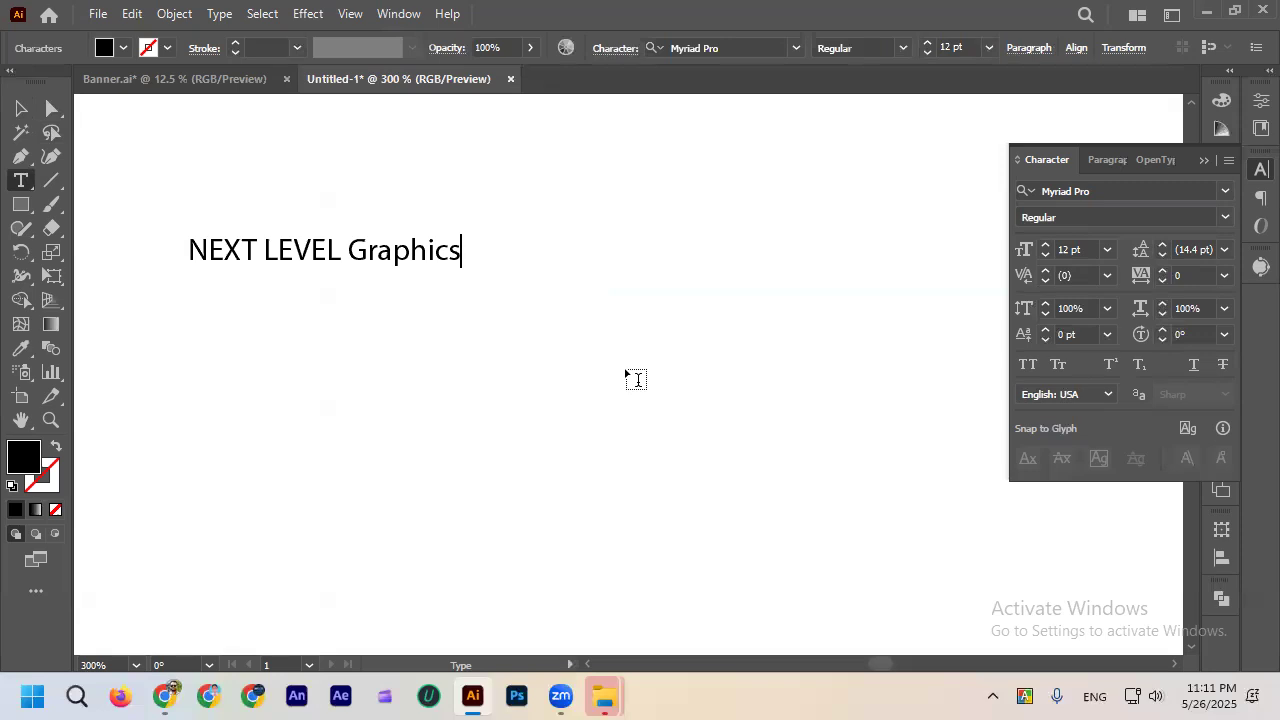
key("ctrl+minus")
key("ctrl+minus")
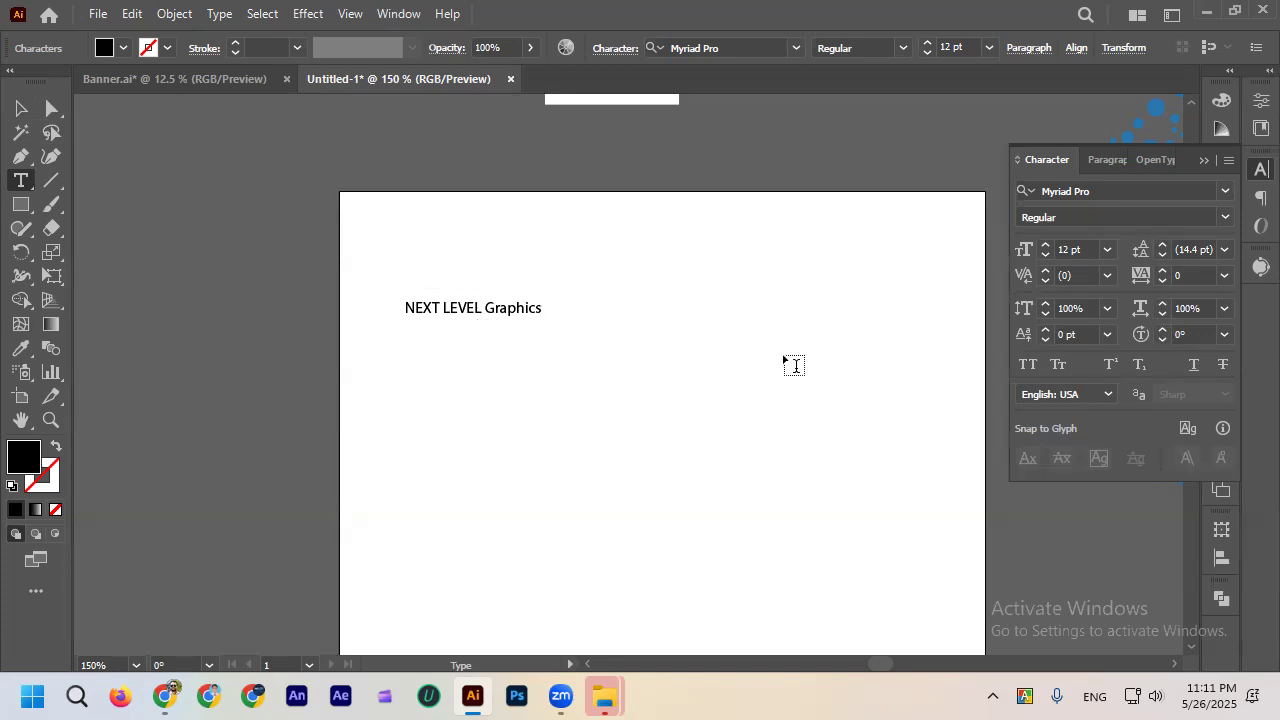
scroll(632, 314, "up", 1, "alt")
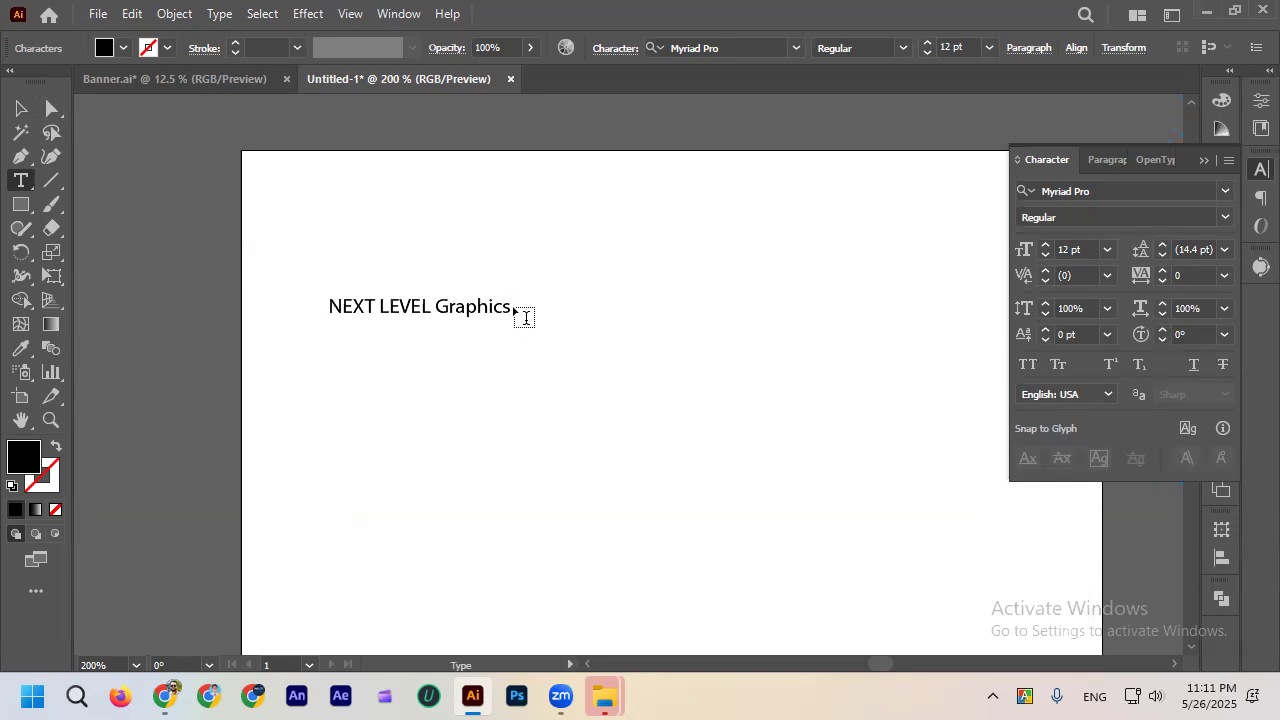
scroll(510, 305, "up", 3)
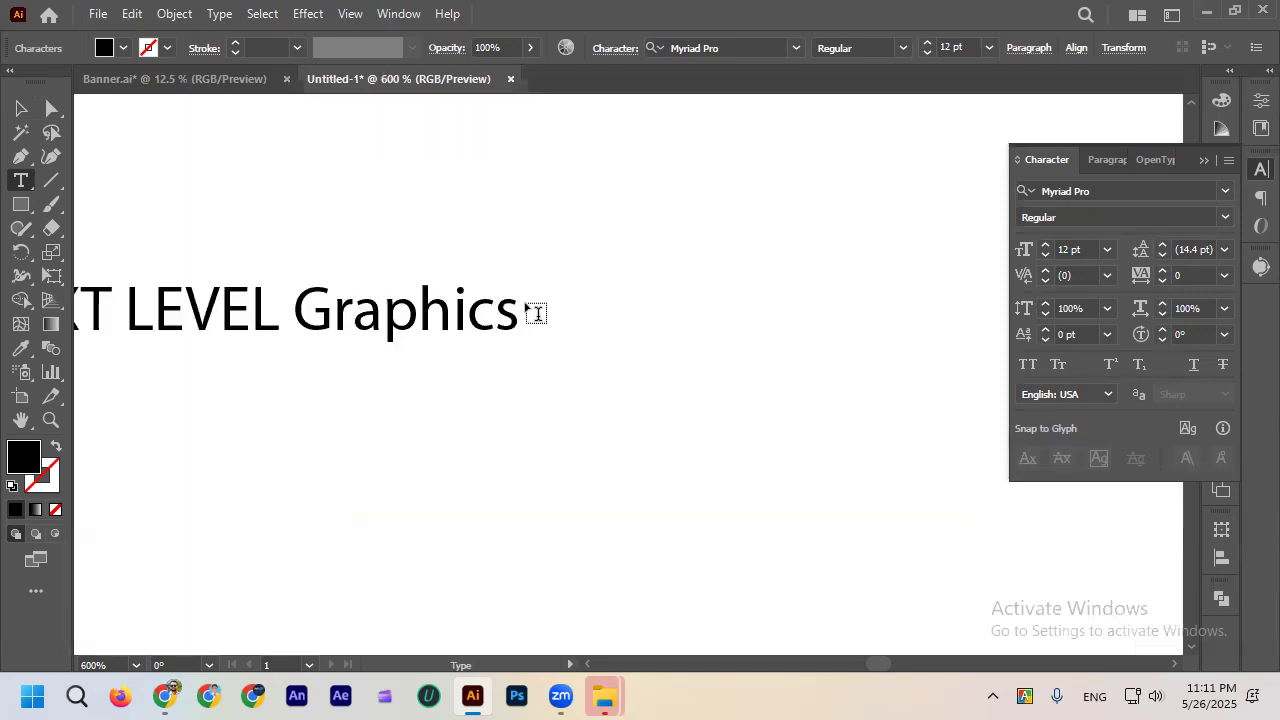
scroll(530, 308, "down", 3)
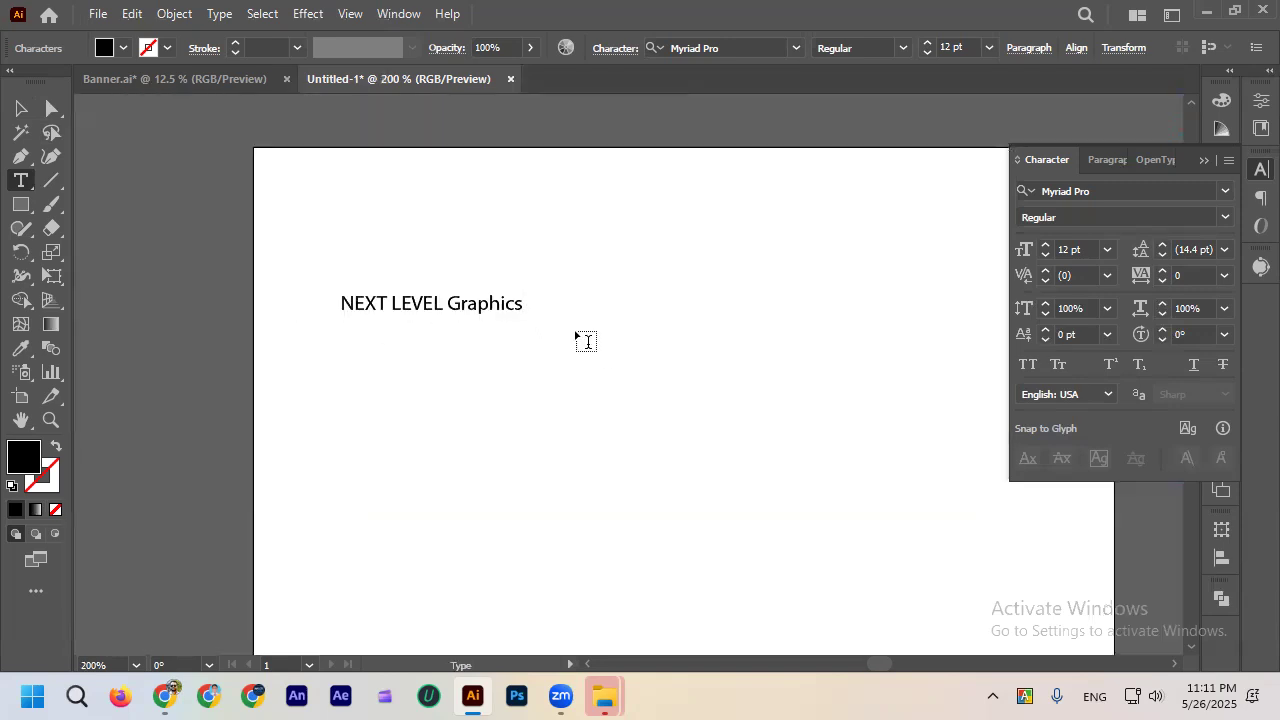
Finish editing the "NEXT LEVEL Graphics" text and select it as an object with the Selection tool.
scroll(511, 300, "up", 2)
scroll(631, 343, "down", 1)
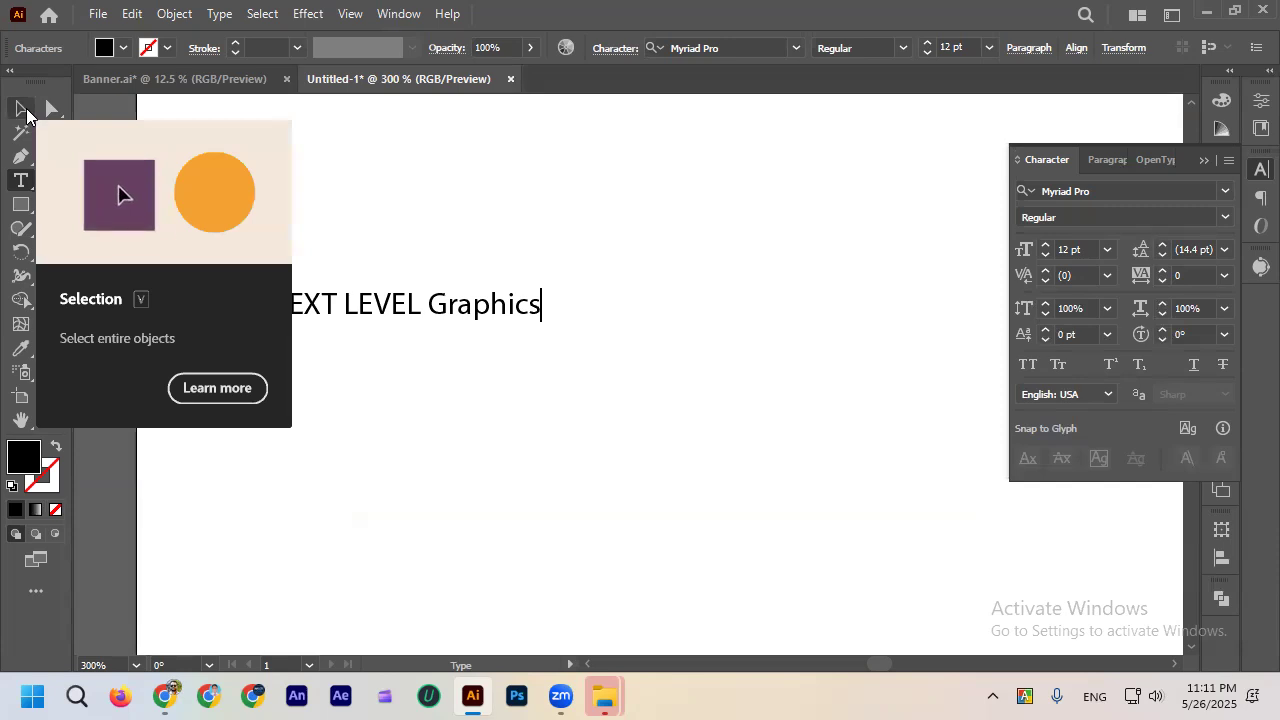
left_click(24, 109)
scroll(599, 286, "up", 4)
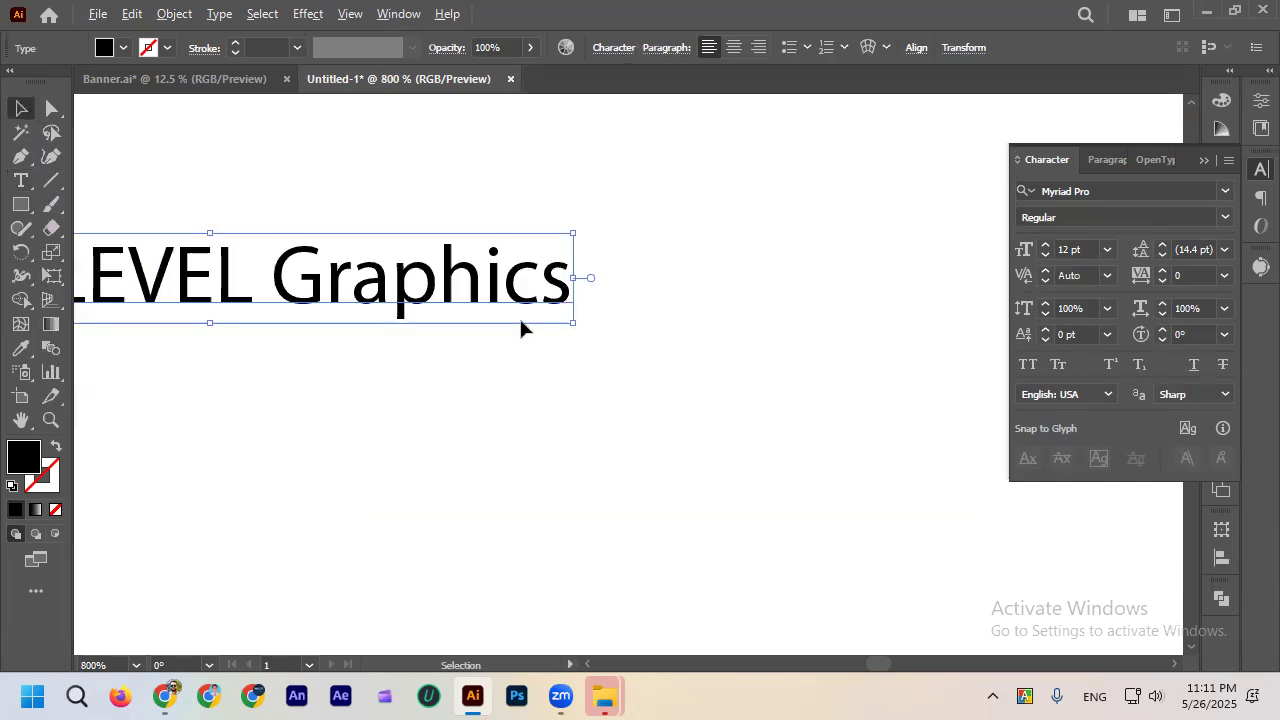
scroll(611, 304, "down", 3)
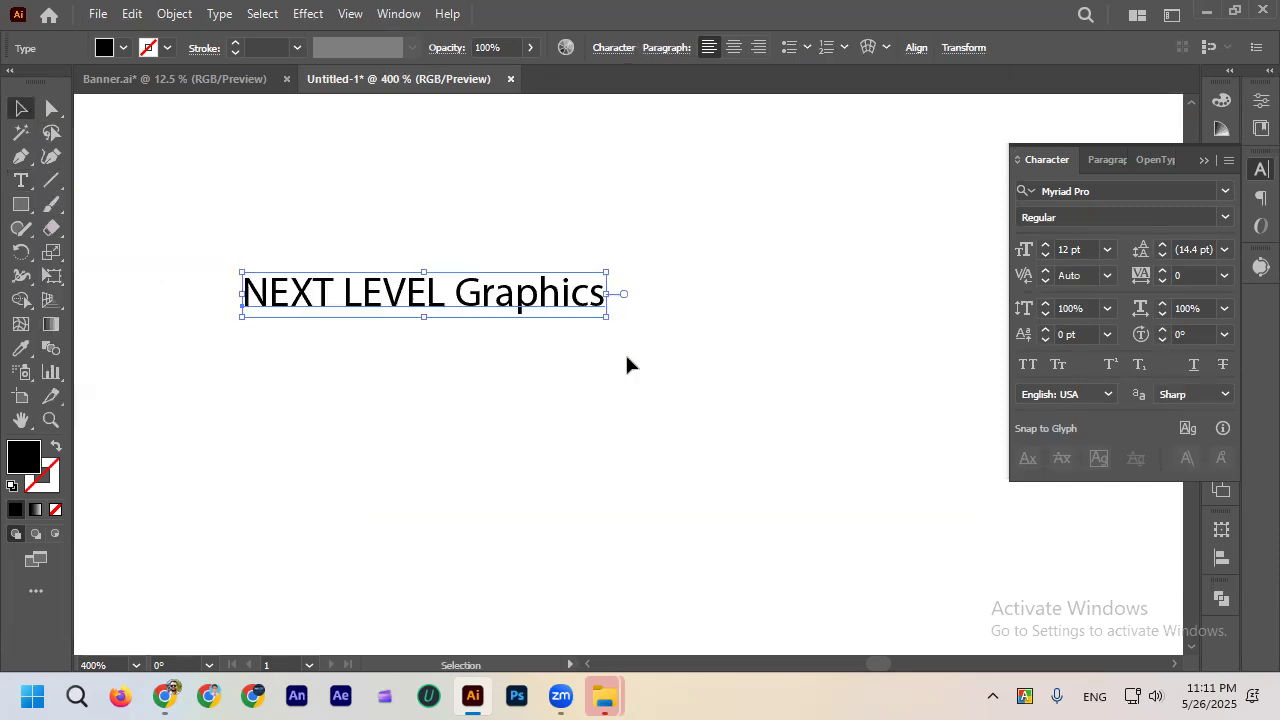
Reopen the text for editing, add a few trial letters after "Graphics", erase them and leave text editing.
double_click(598, 302)
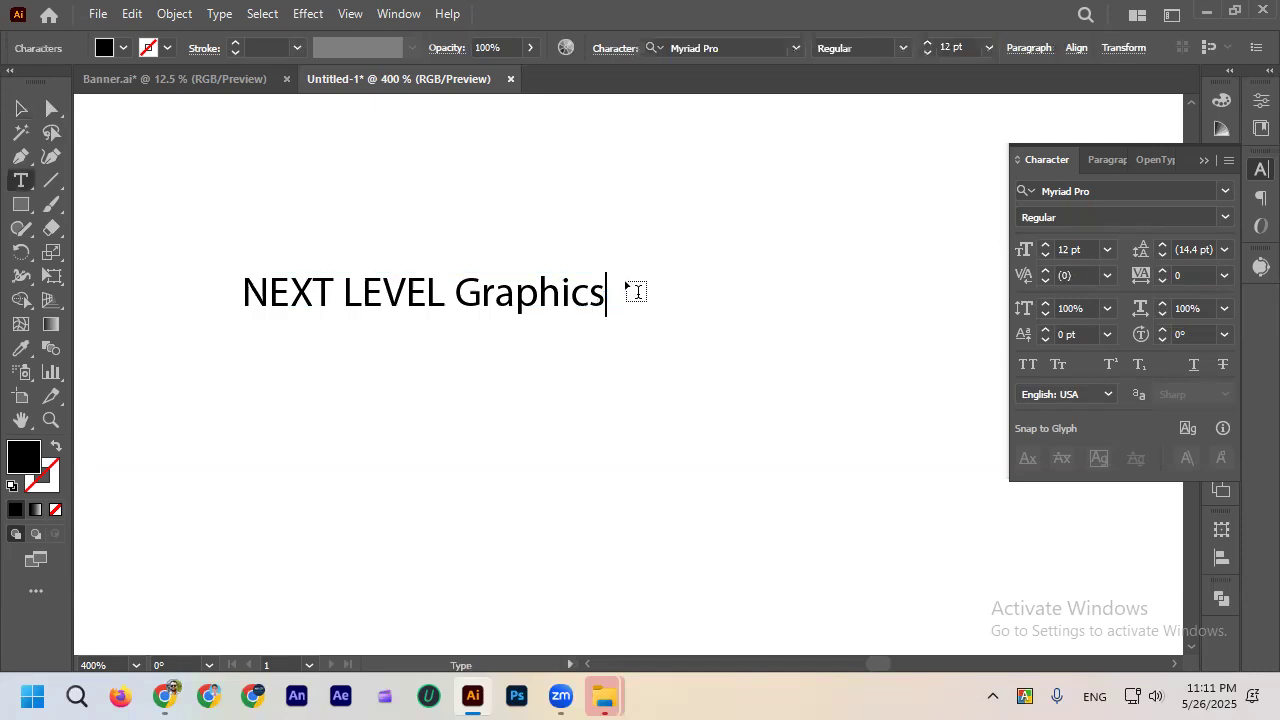
type("xf")
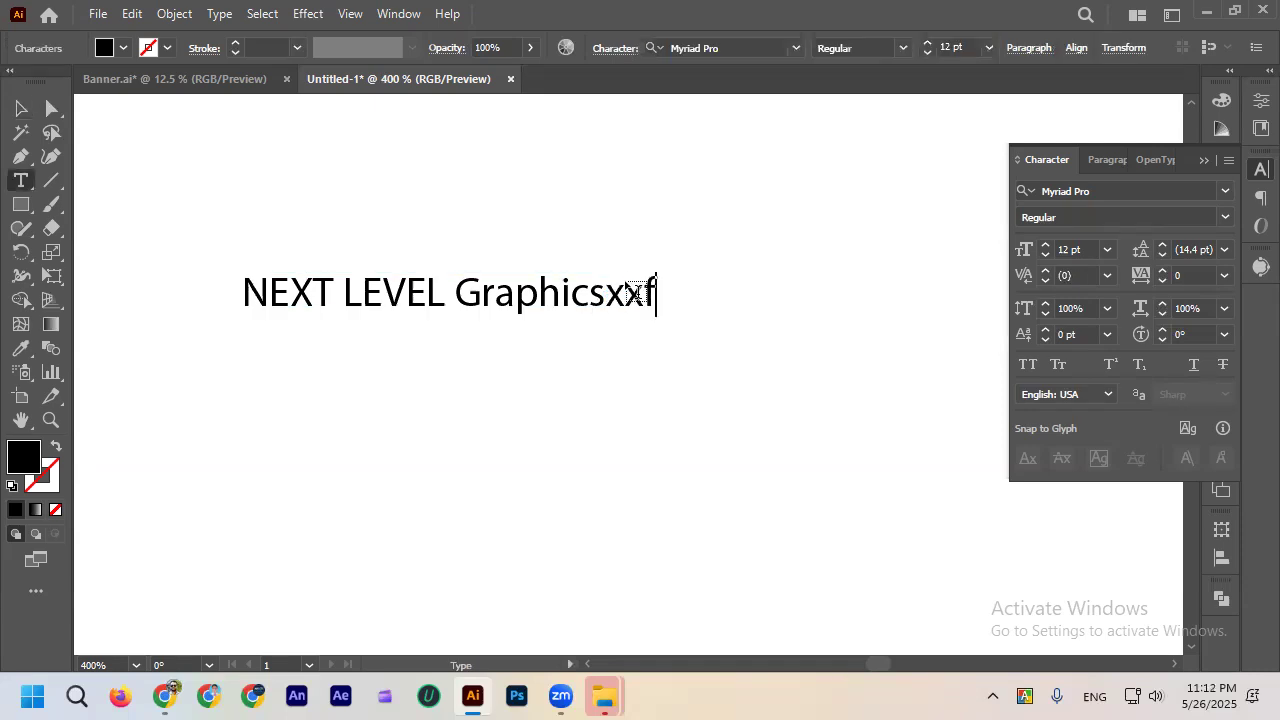
key("BackSpace")
key("BackSpace")
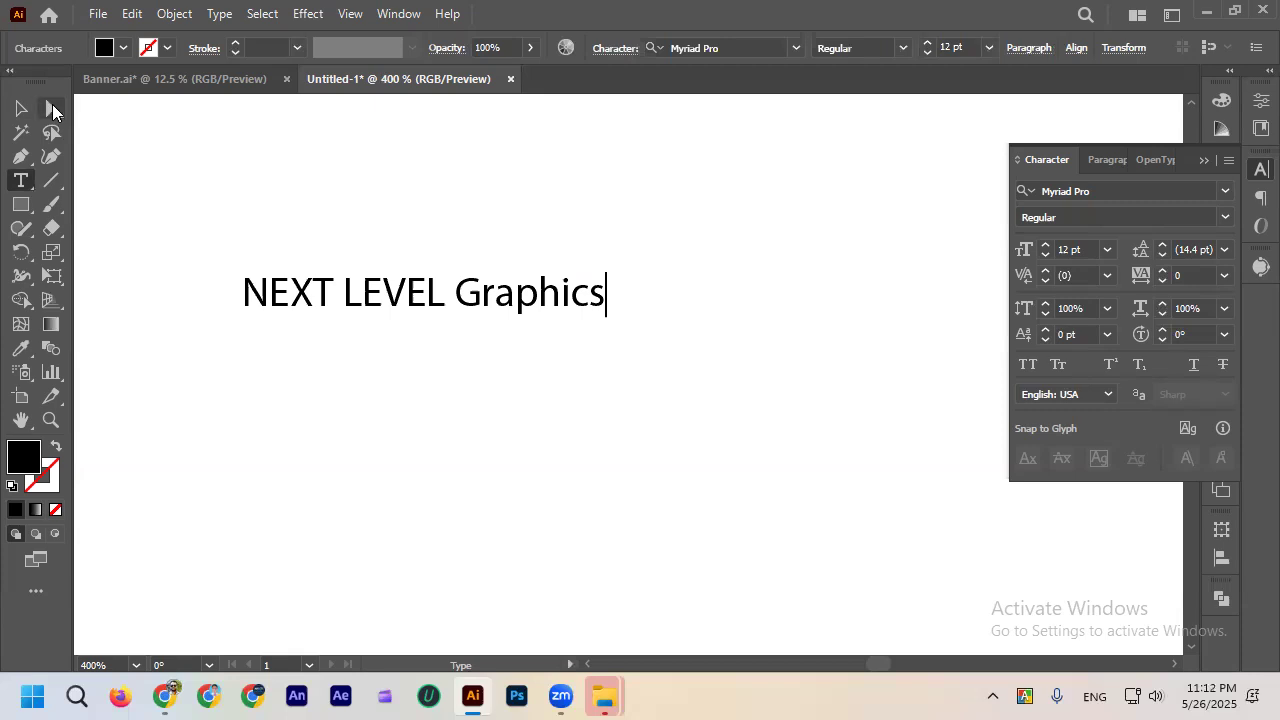
key("Escape")
Scale the "NEXT LEVEL Graphics" text up to about 34 pt and move it slightly down on the artboard.
scroll(557, 294, "down", 2)
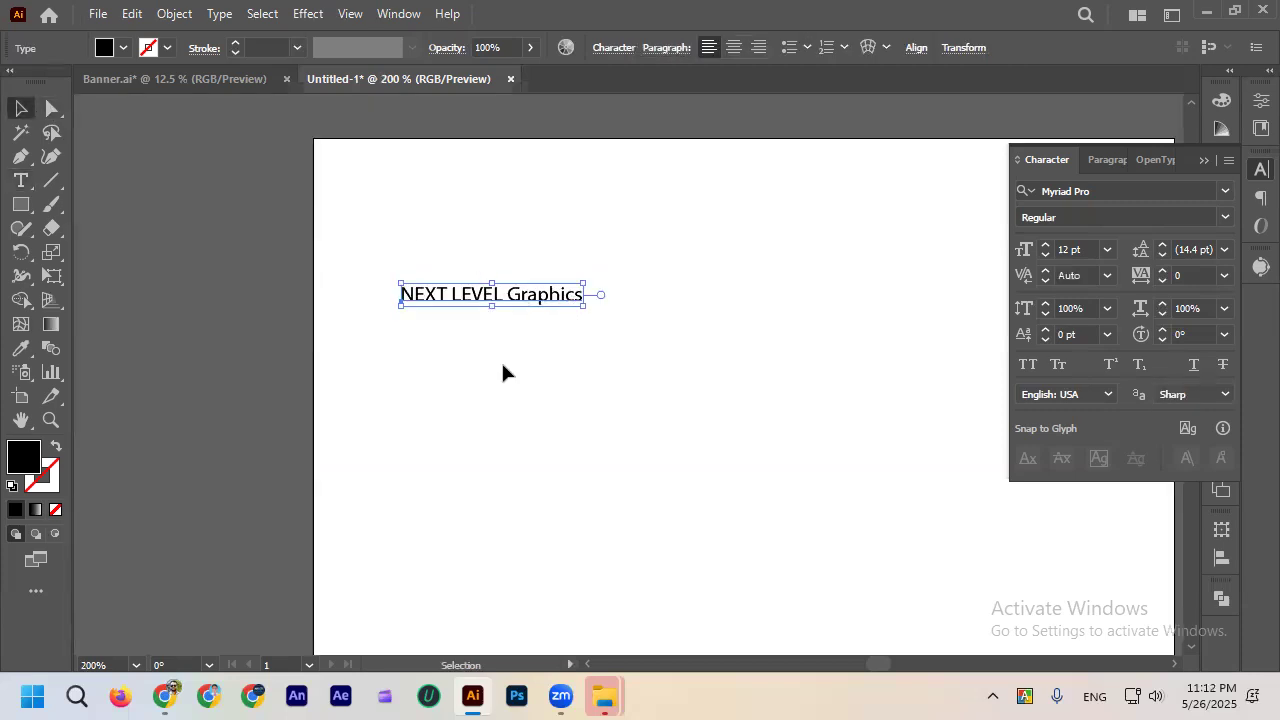
scroll(497, 366, "down", 2)
scroll(383, 317, "right", 1)
scroll(423, 280, "down", 1)
scroll(428, 274, "up", 1)
scroll(420, 277, "down", 1)
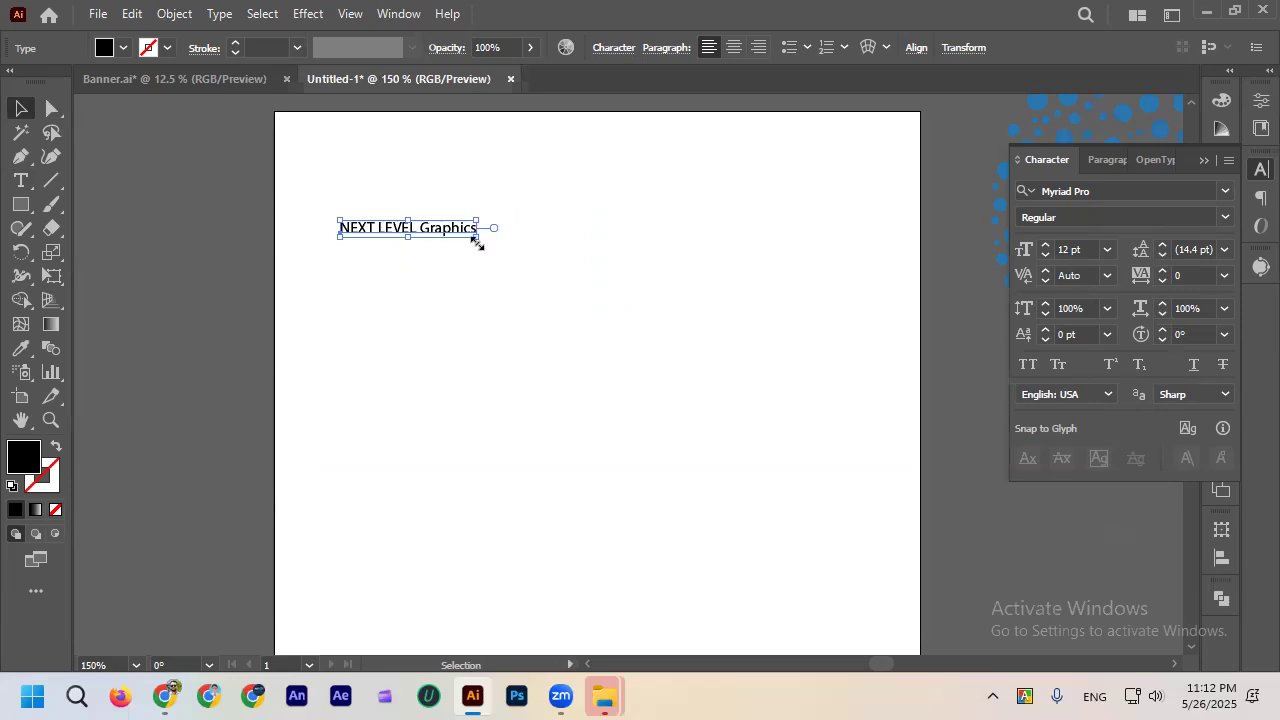
left_click_drag(477, 240, 726, 394)
left_click(726, 394)
left_click_drag(634, 251, 639, 310)
left_click(606, 426)
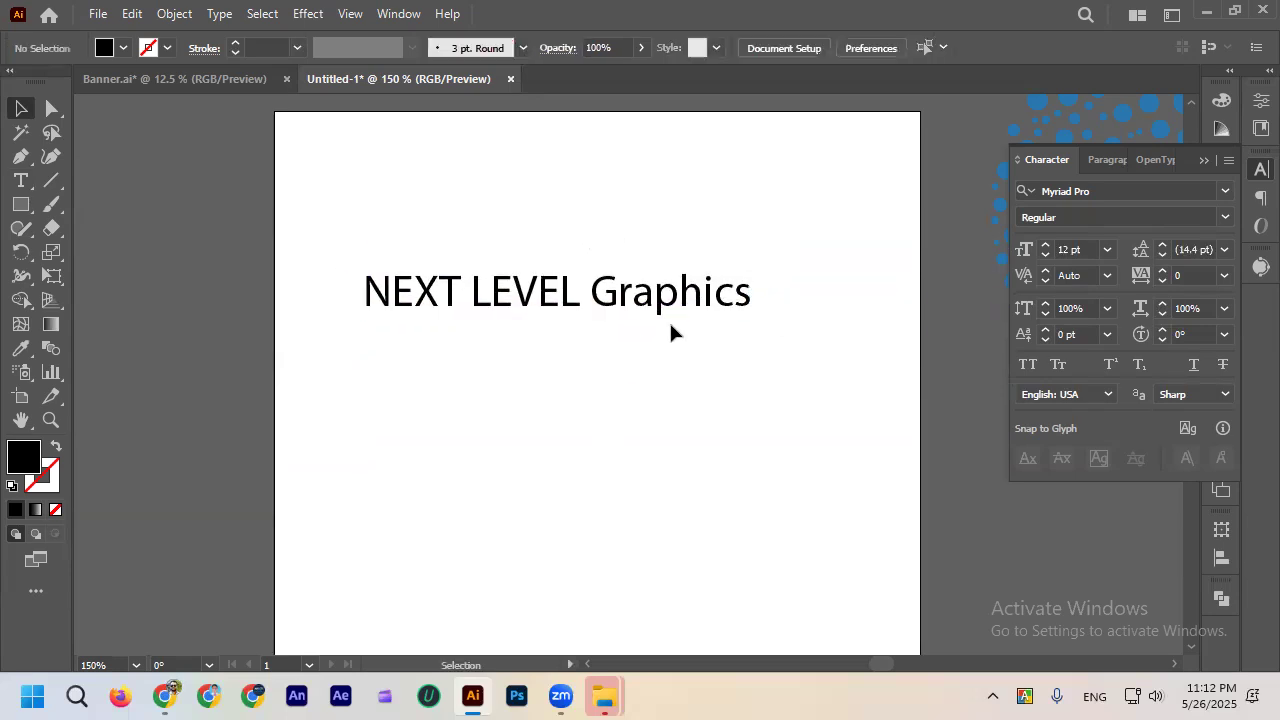
Reselect the enlarged text and shift it slightly within the upper part of the artboard.
scroll(671, 332, "up", 1)
scroll(643, 306, "right", 1)
left_click(634, 318)
scroll(630, 322, "down", 2)
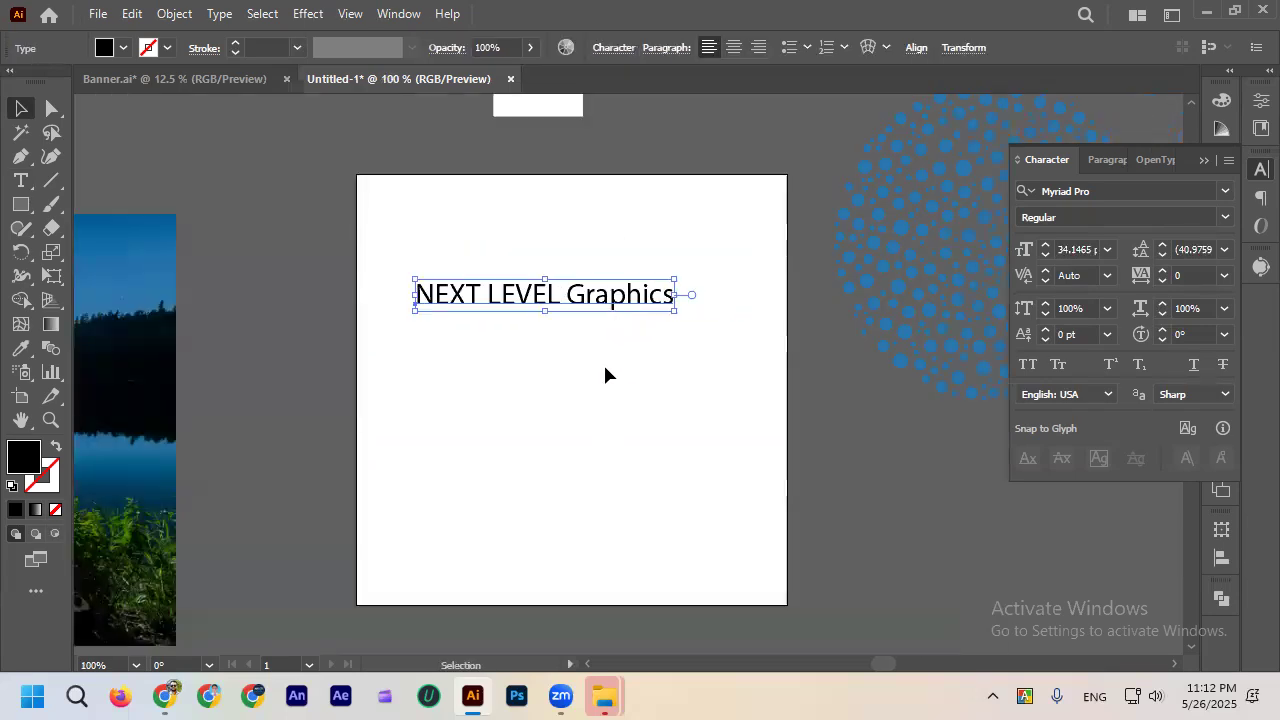
scroll(603, 372, "right", 1)
scroll(597, 317, "up", 1)
left_click_drag(584, 299, 593, 294)
scroll(474, 309, "down", 1)
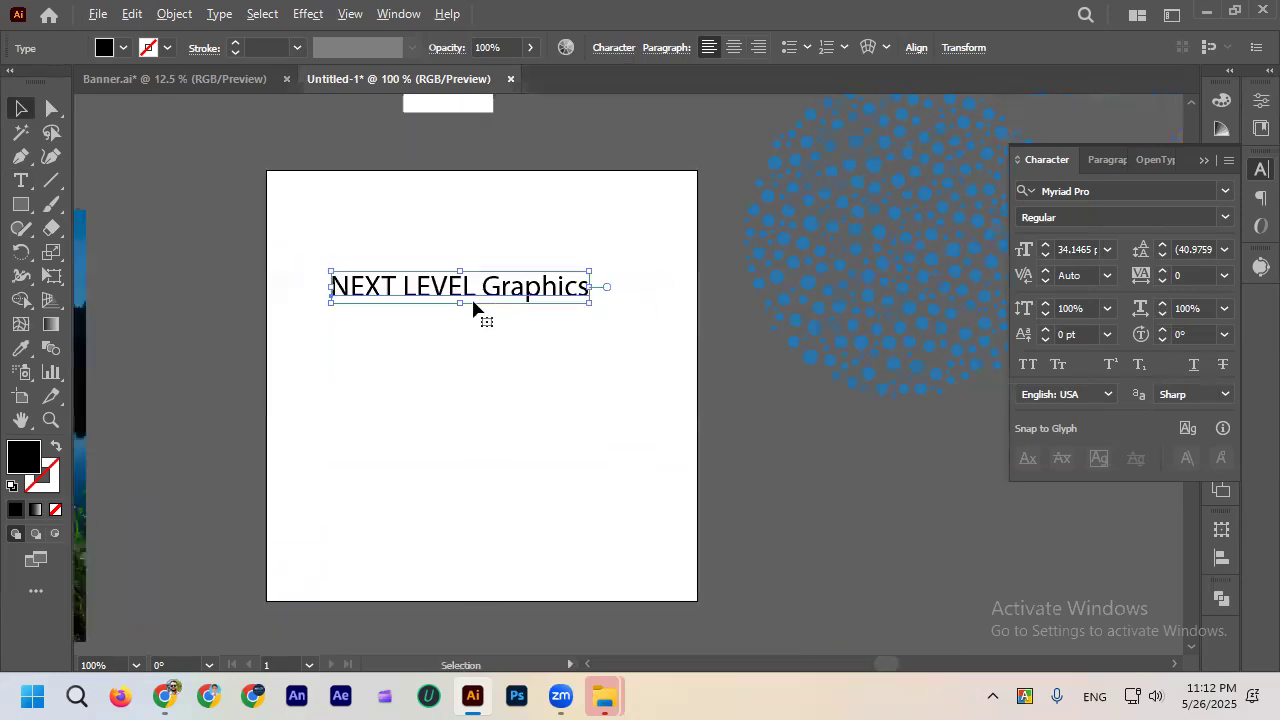
scroll(490, 311, "up", 1)
left_click_drag(491, 297, 503, 296)
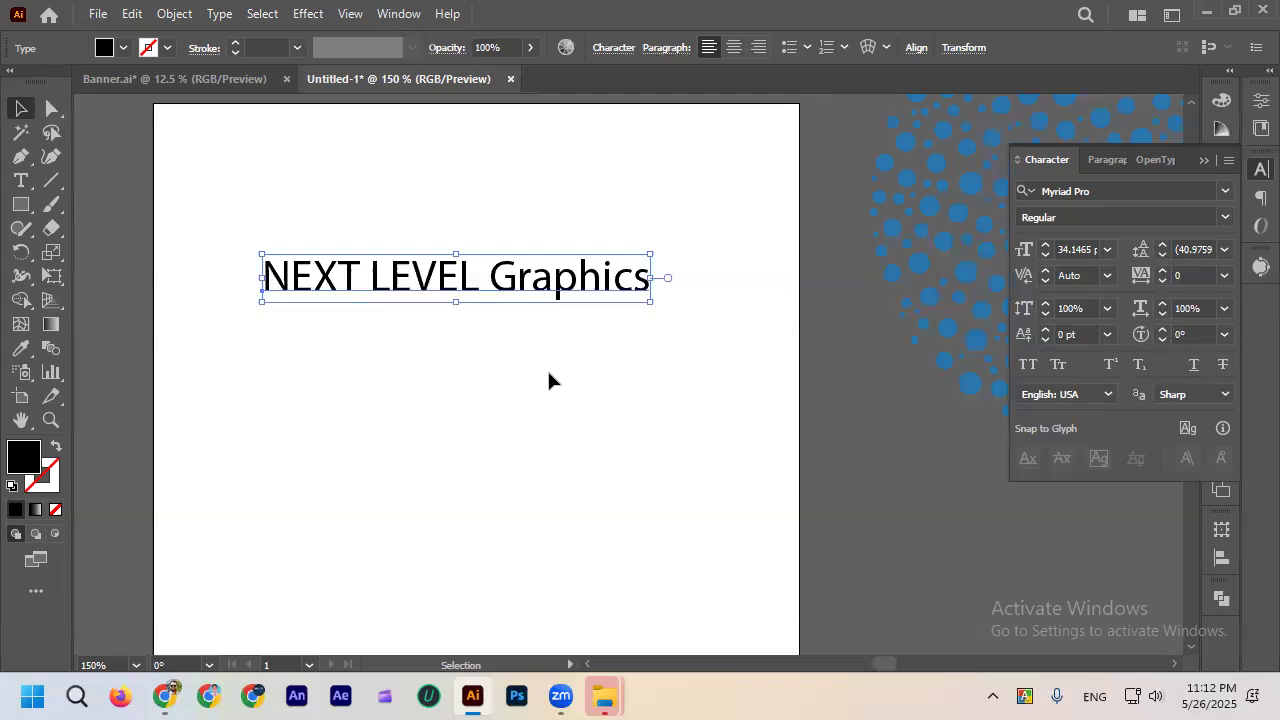
left_click(443, 330)
left_click(466, 277)
scroll(521, 325, "up", 1)
left_click_drag(491, 302, 483, 279)
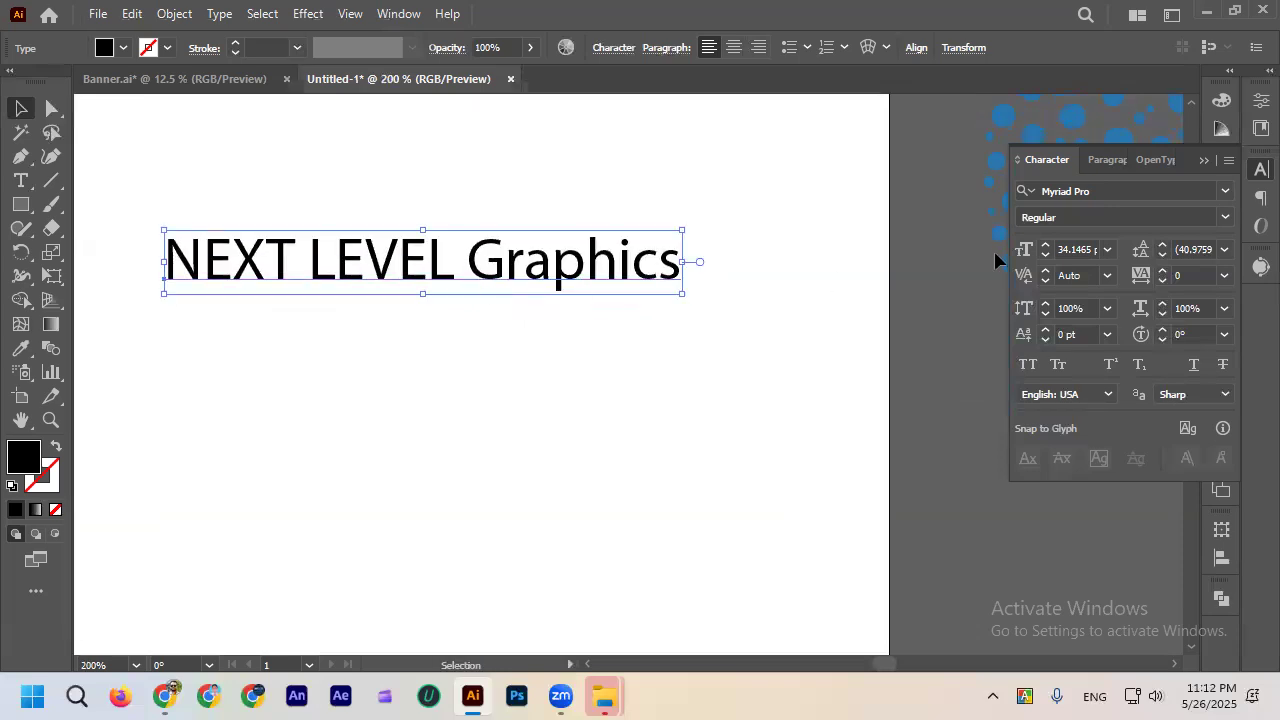
Preview the selected text in various fonts from the font list and close the list without choosing one.
left_click(1225, 191)
left_click(1225, 191)
left_click(1225, 191)
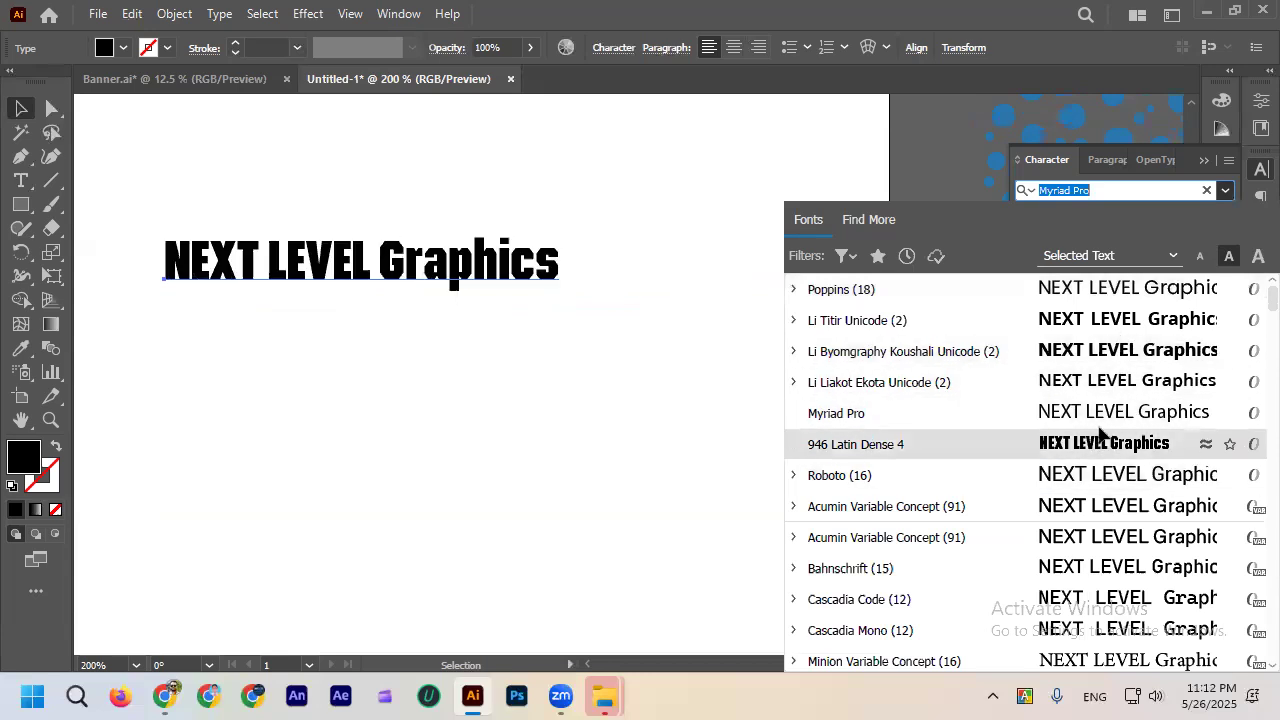
scroll(1108, 371, "down", 3)
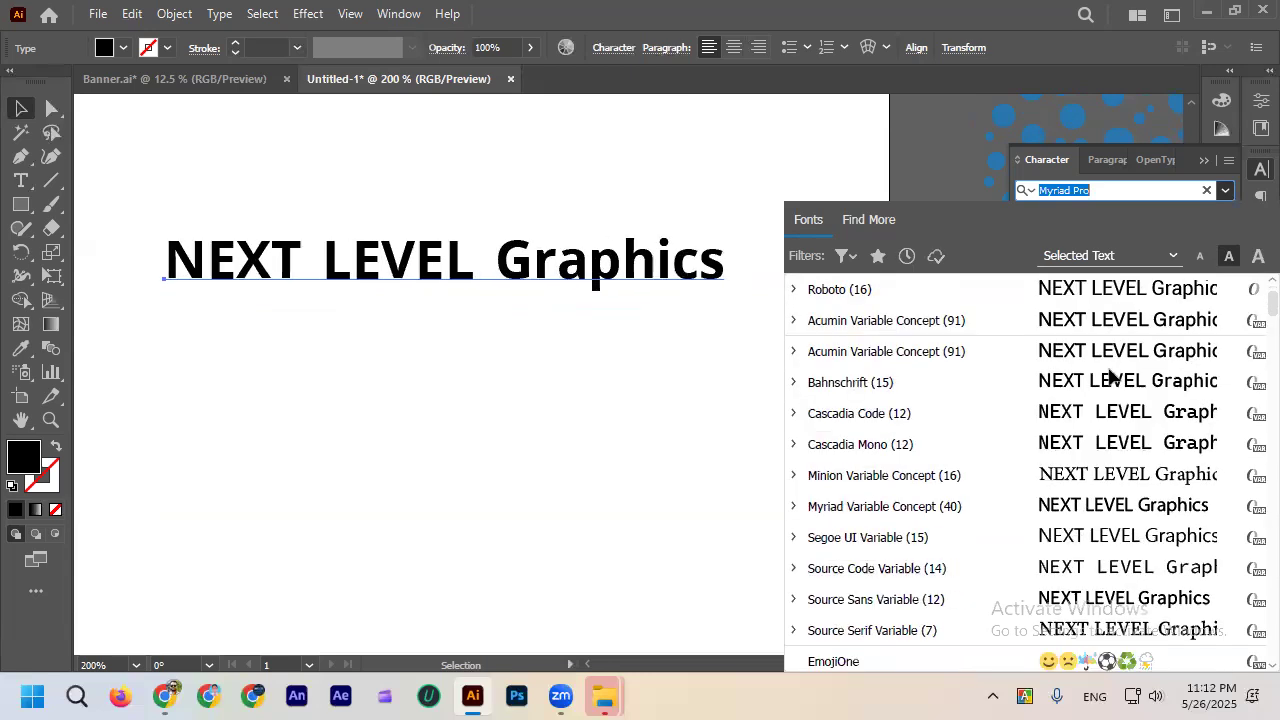
scroll(1110, 375, "up", 3)
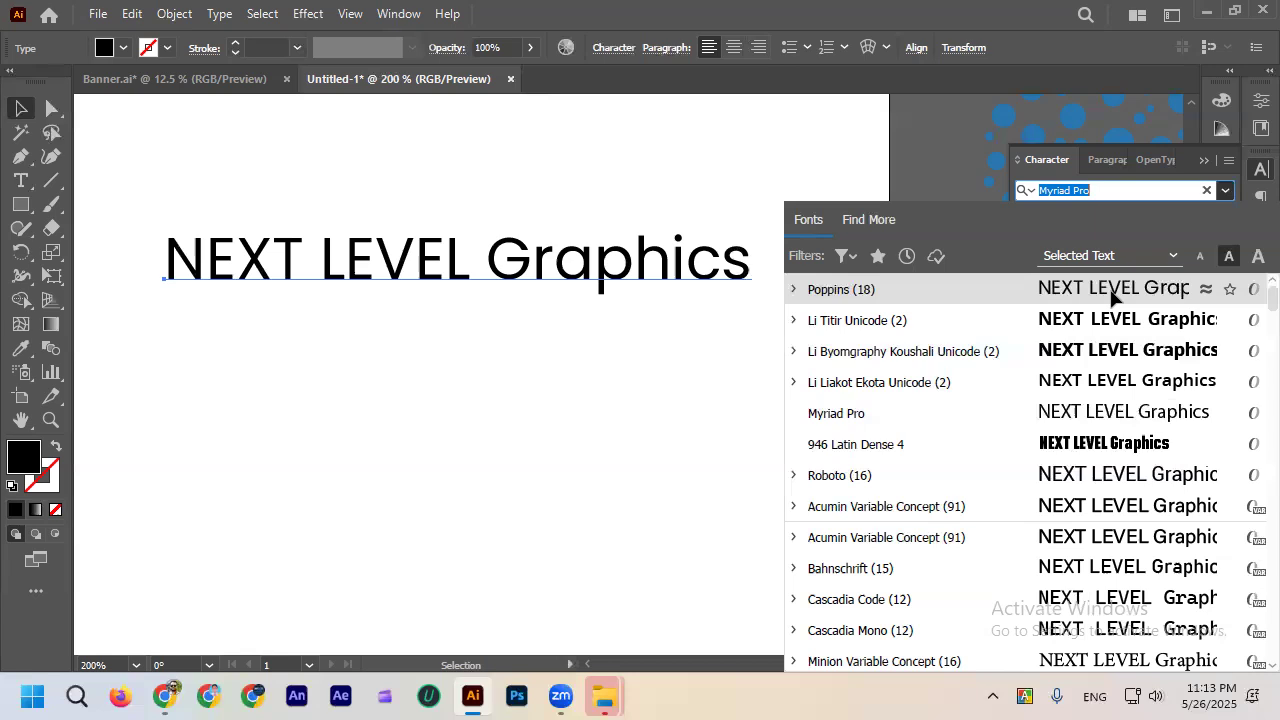
left_click(615, 375)
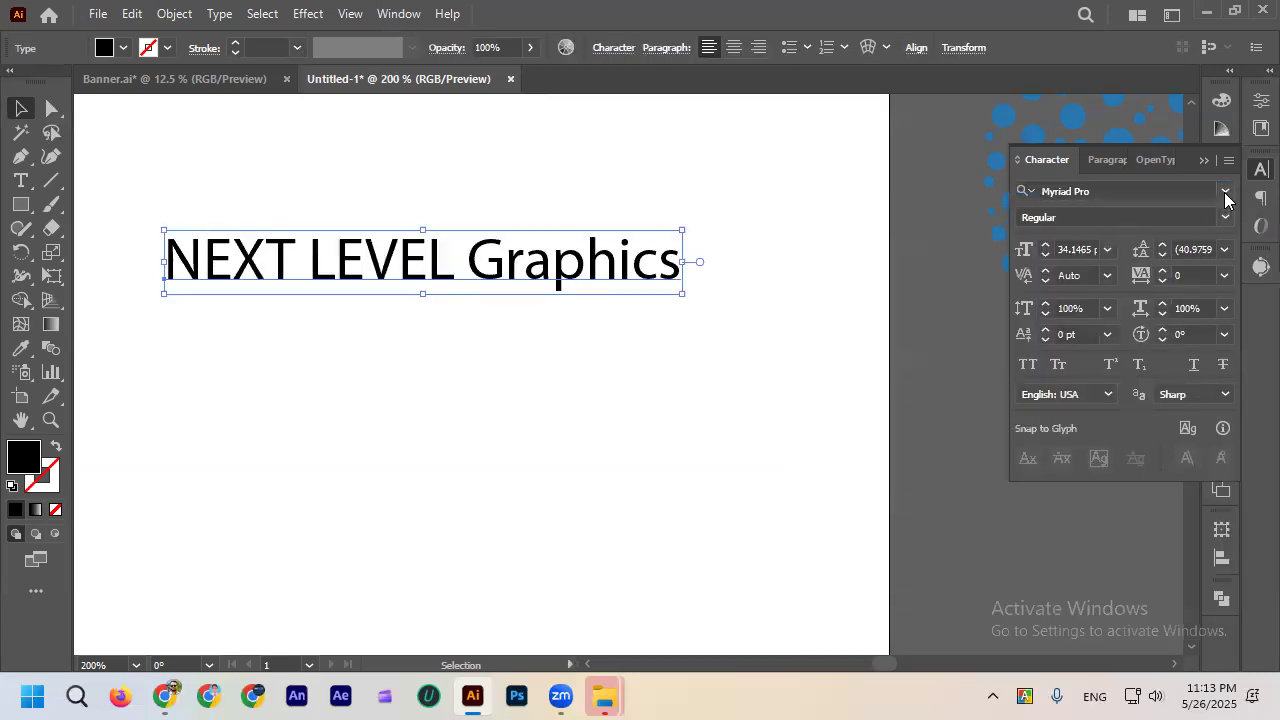
Set the text's font to Poppins and deselect it.
left_click(1225, 192)
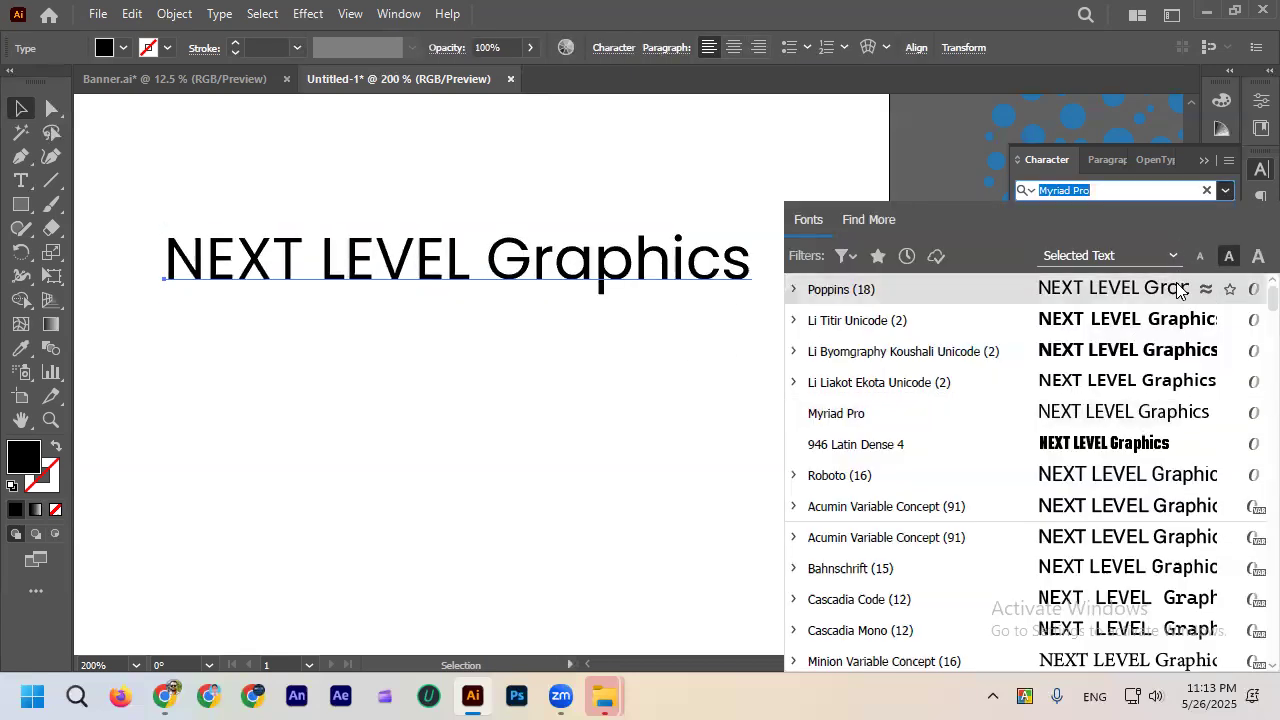
left_click(1162, 288)
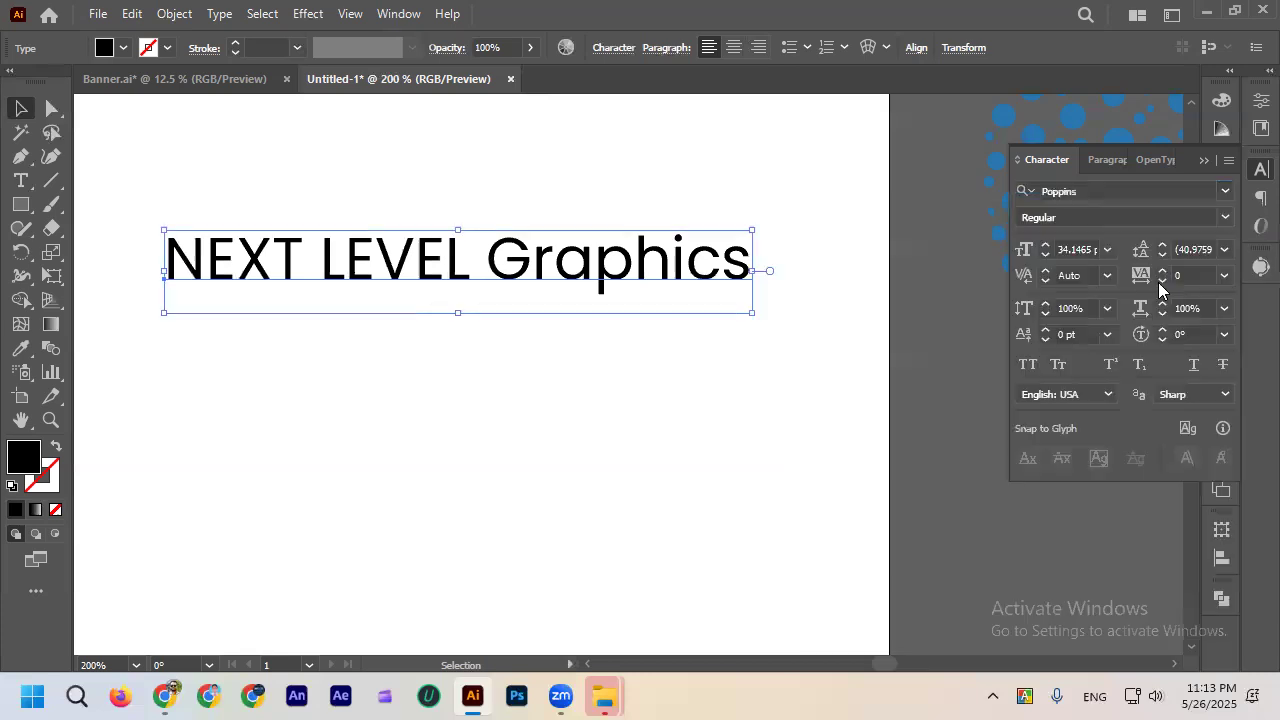
left_click(1225, 191)
left_click(587, 436)
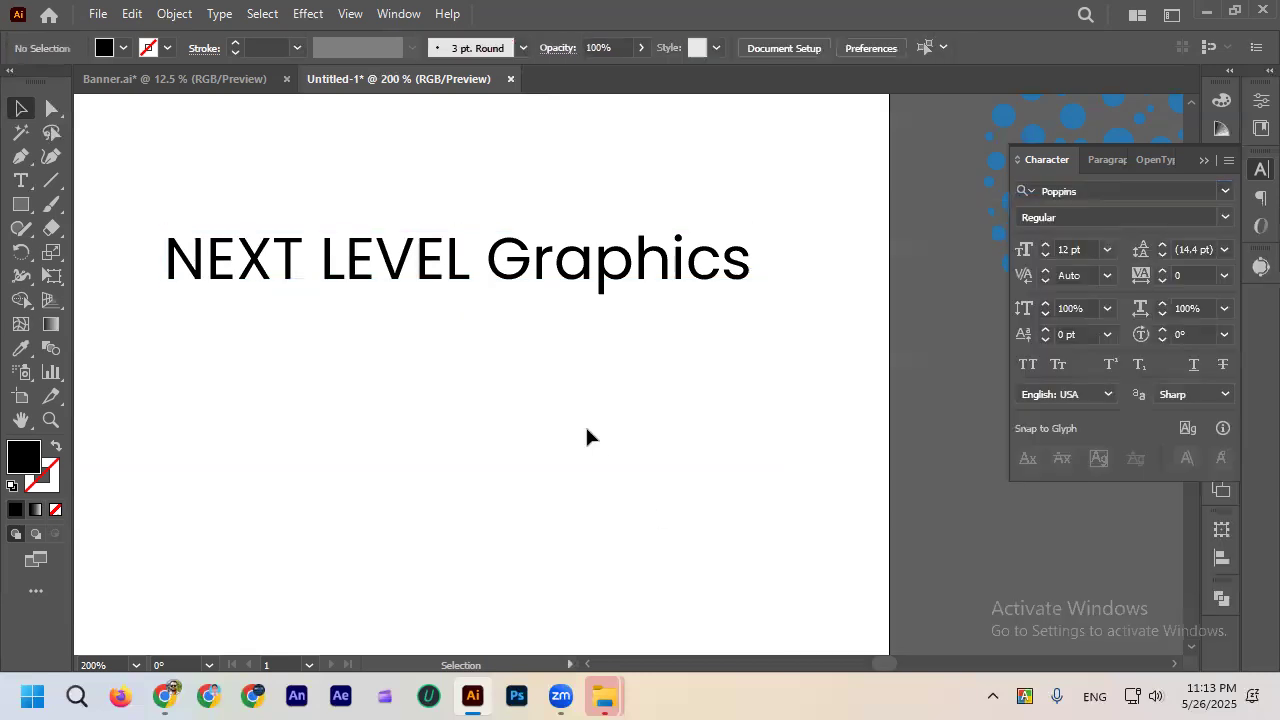
Select the Poppins text and move it slightly closer to the artboard's upper left.
left_click_drag(492, 300, 547, 274)
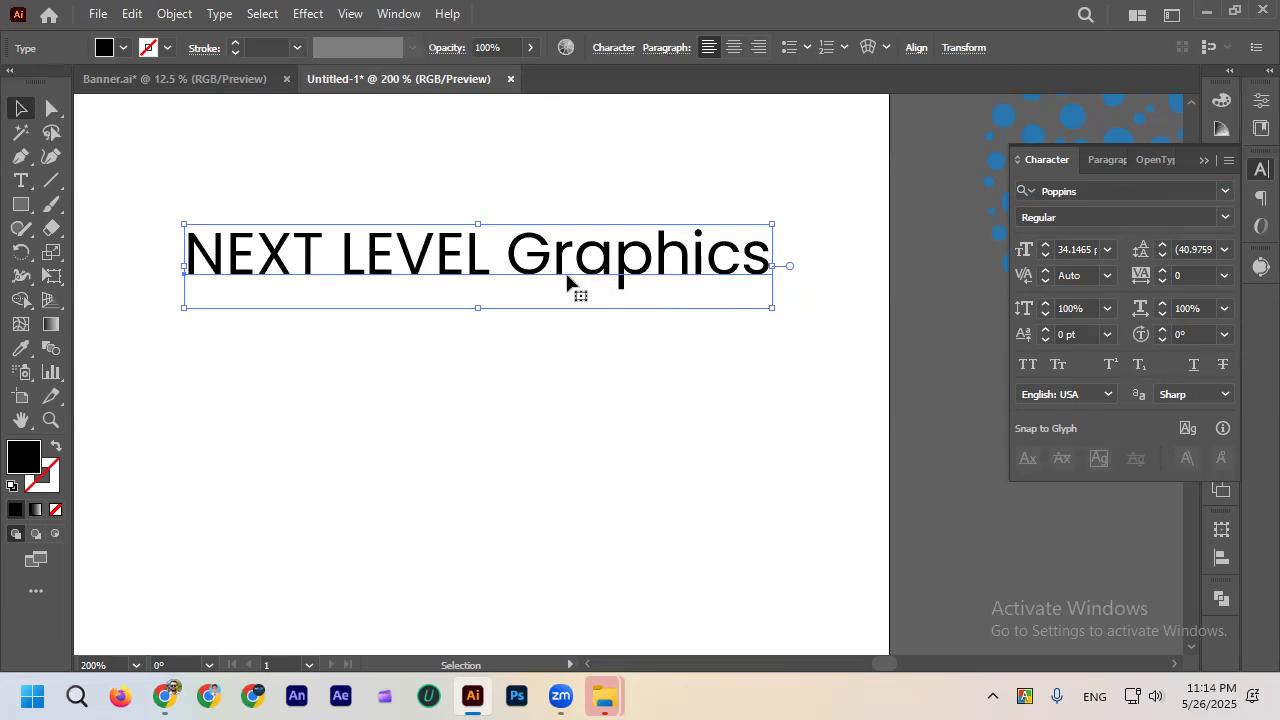
scroll(443, 271, "up", 1)
scroll(443, 271, "down", 1)
left_click_drag(609, 254, 570, 246)
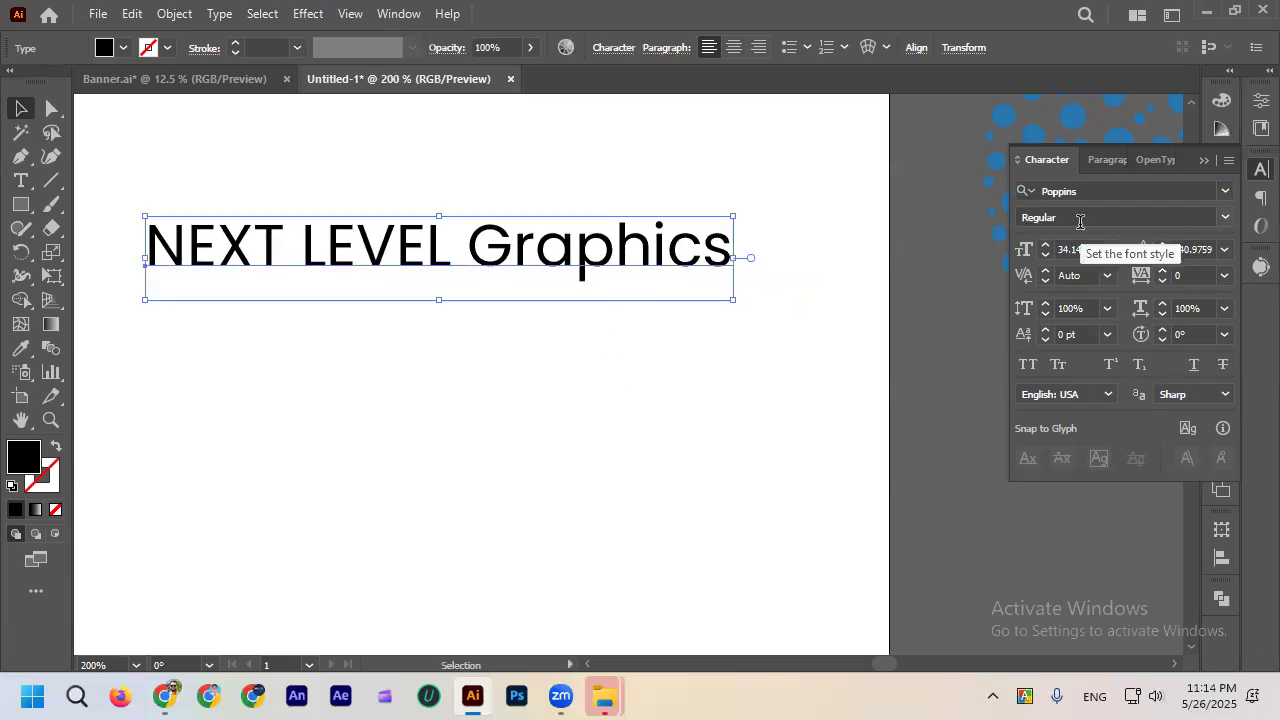
Try the Thin and Thin Italic font styles on the Poppins text.
left_click(1225, 217)
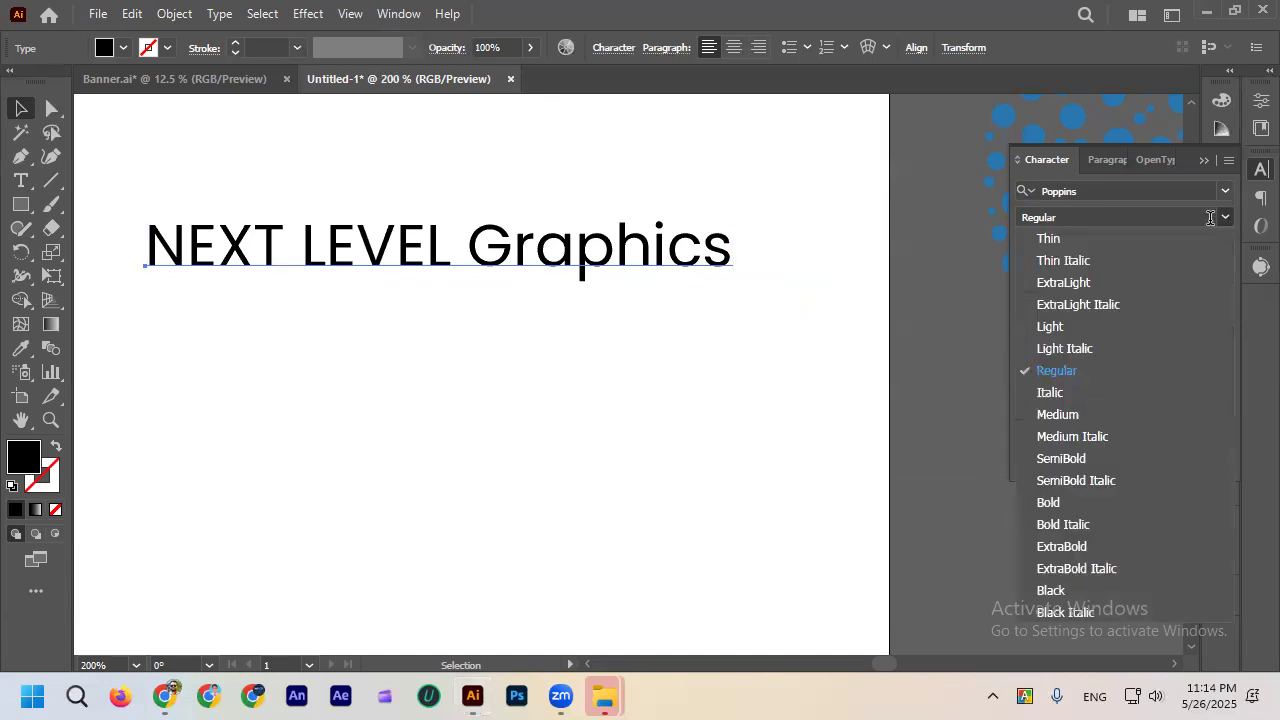
left_click(1074, 238)
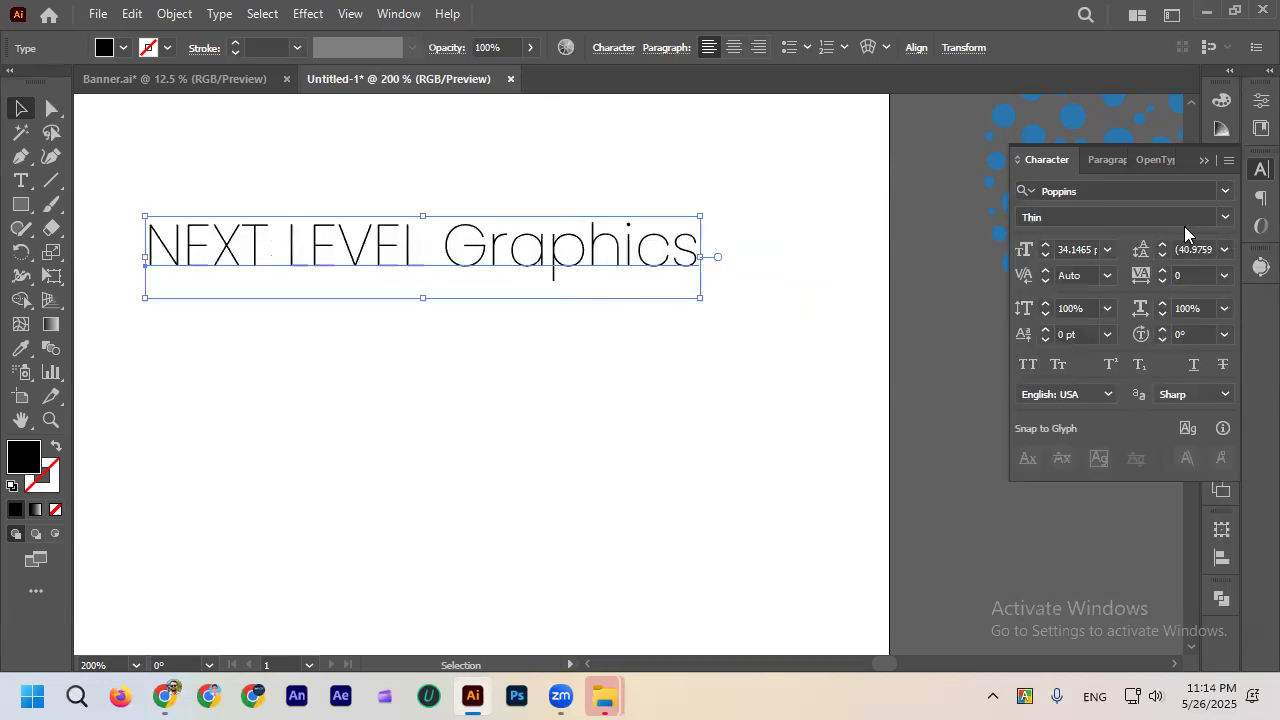
left_click(1224, 218)
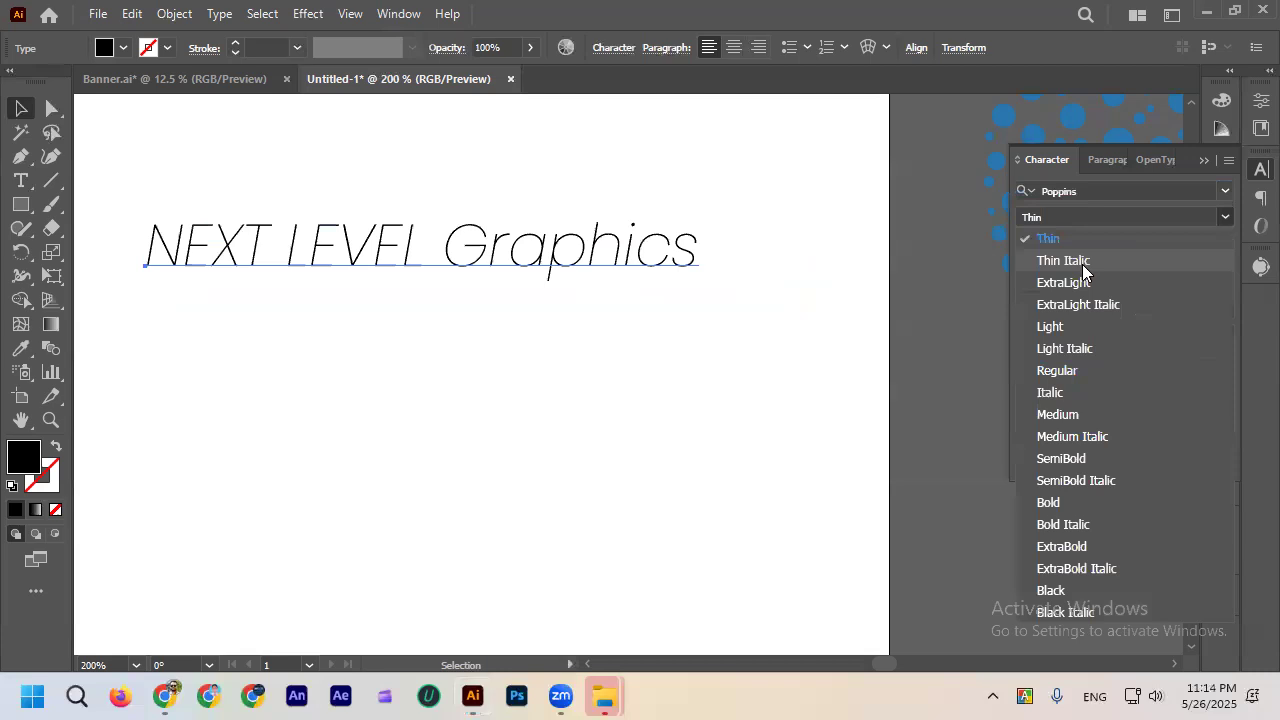
left_click(1083, 264)
Set the Poppins text's font style to Black and deselect it.
left_click(1224, 218)
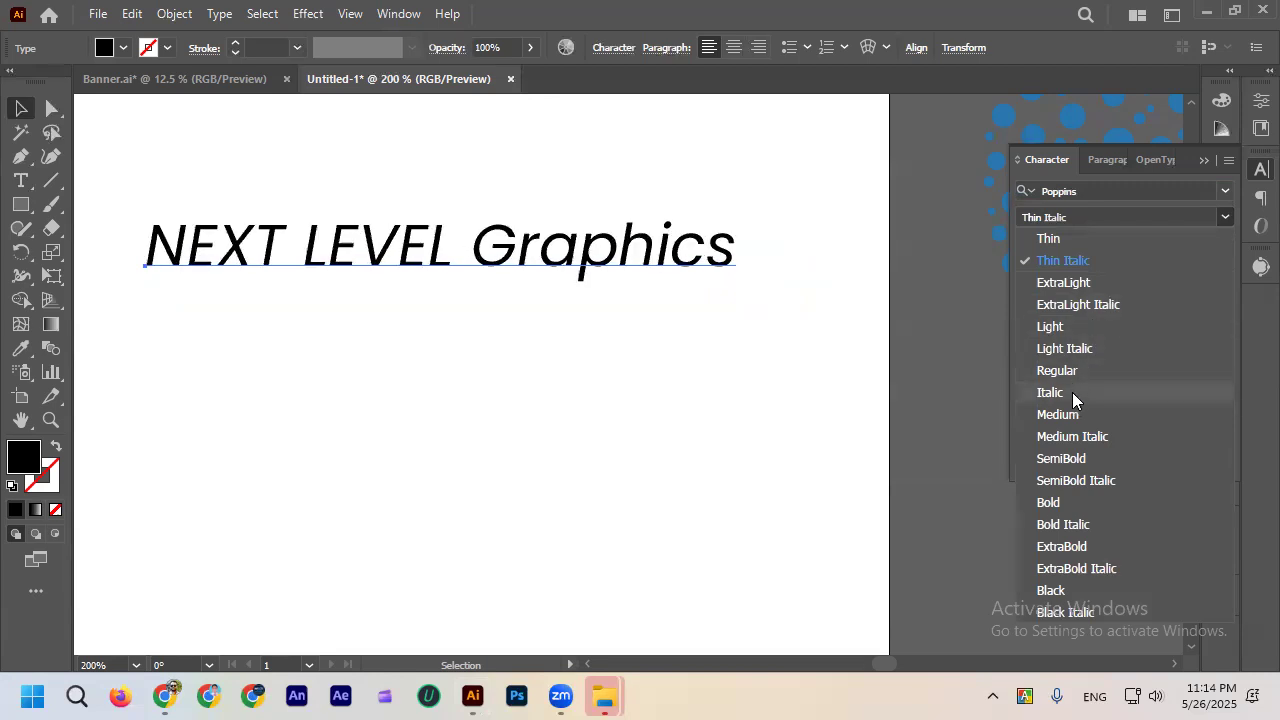
left_click(1068, 590)
left_click(583, 451)
scroll(477, 256, "up", 2)
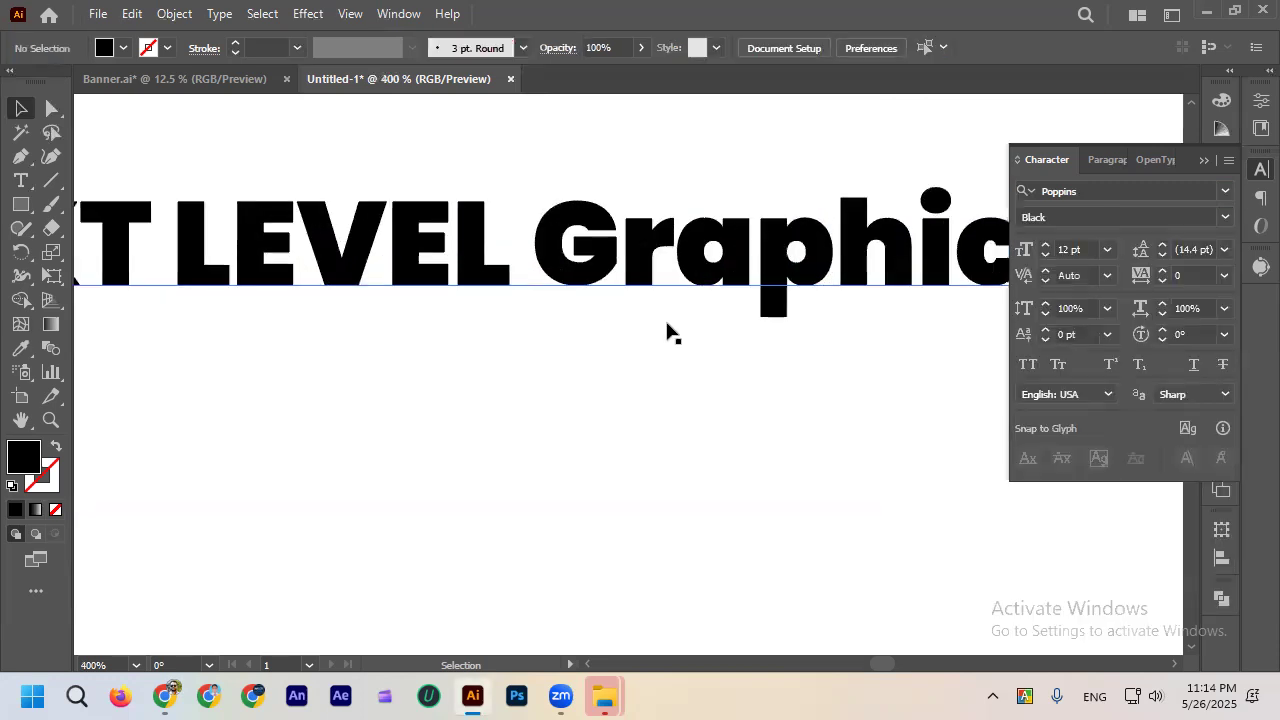
scroll(666, 331, "down", 2)
Reselect the "NEXT LEVEL Graphics" text and change its font to Myriad Pro.
left_click_drag(646, 324, 645, 280)
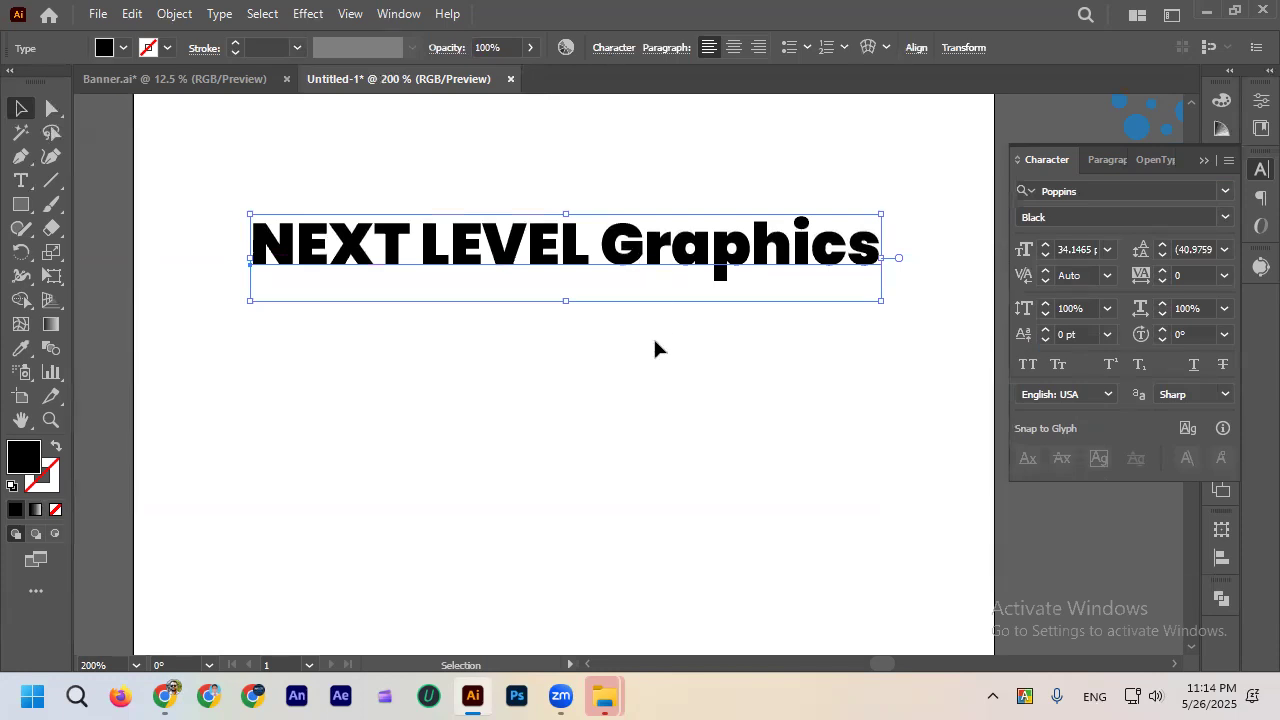
left_click(651, 341)
left_click(644, 244)
left_click(709, 362)
left_click(716, 281)
left_click(1226, 191)
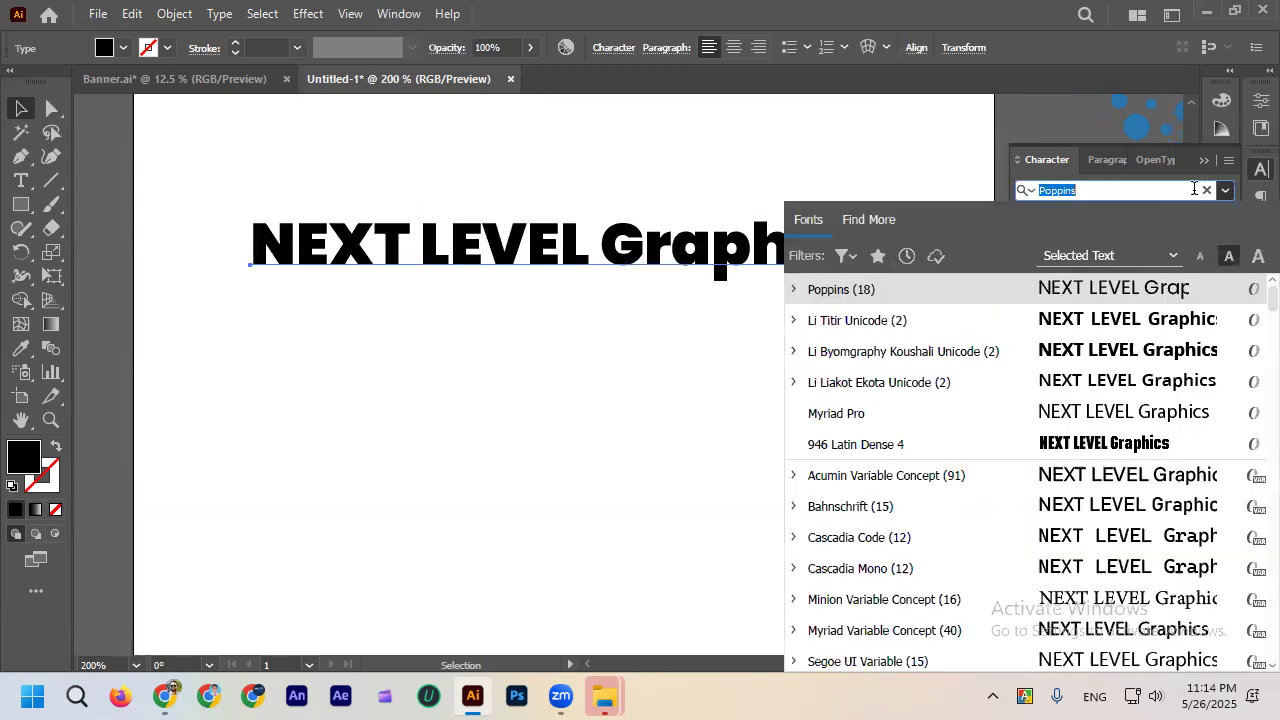
left_click(907, 414)
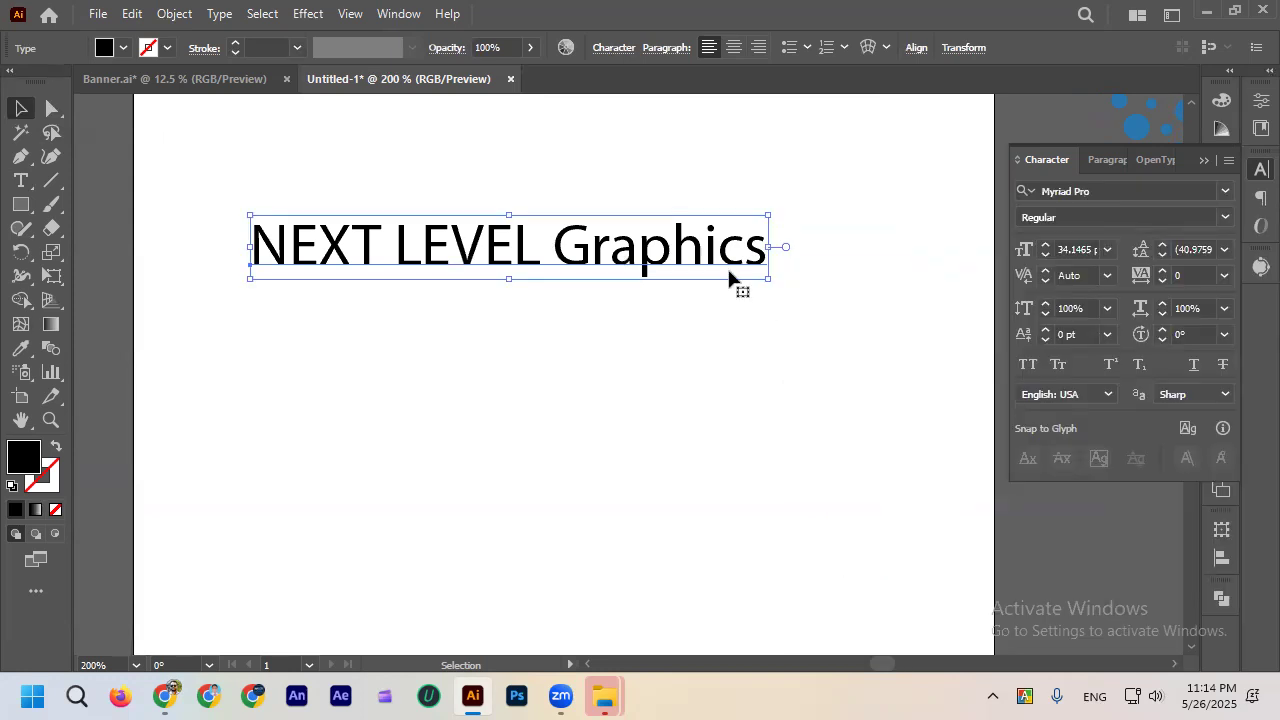
Open the font styles offered for Myriad Pro and choose Regular for the text.
left_click(1225, 217)
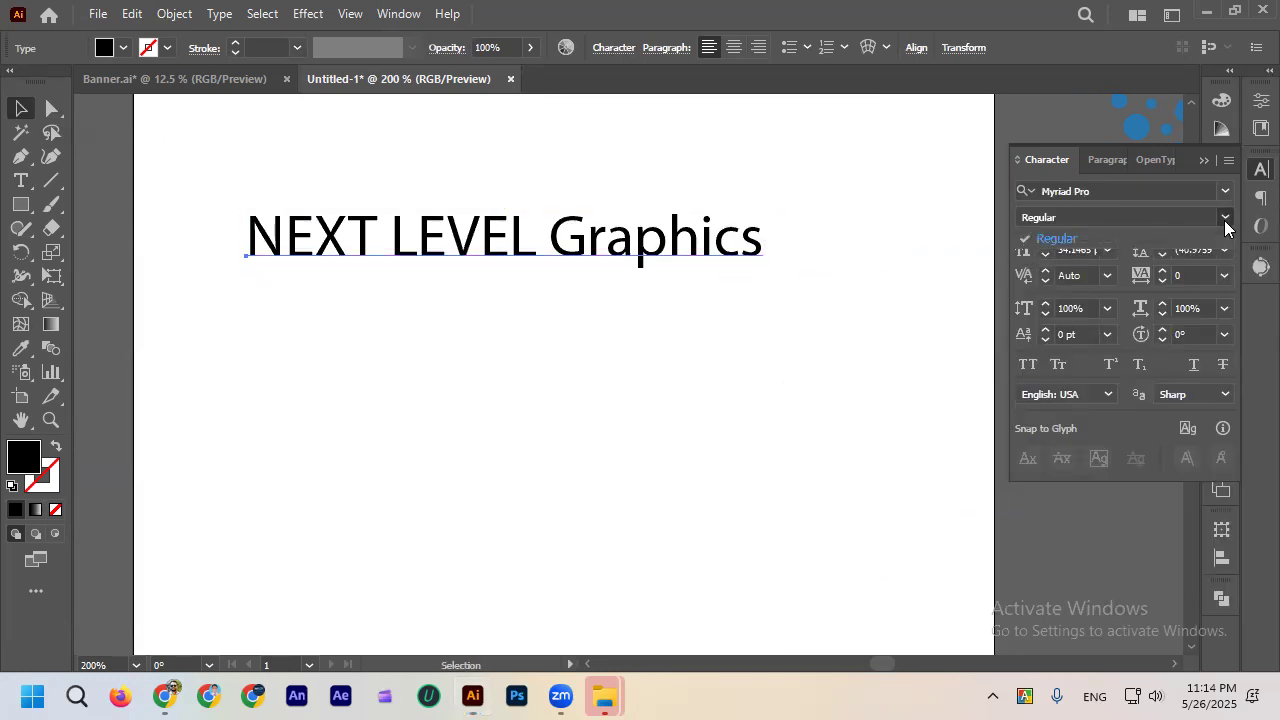
left_click(1096, 238)
left_click(748, 252)
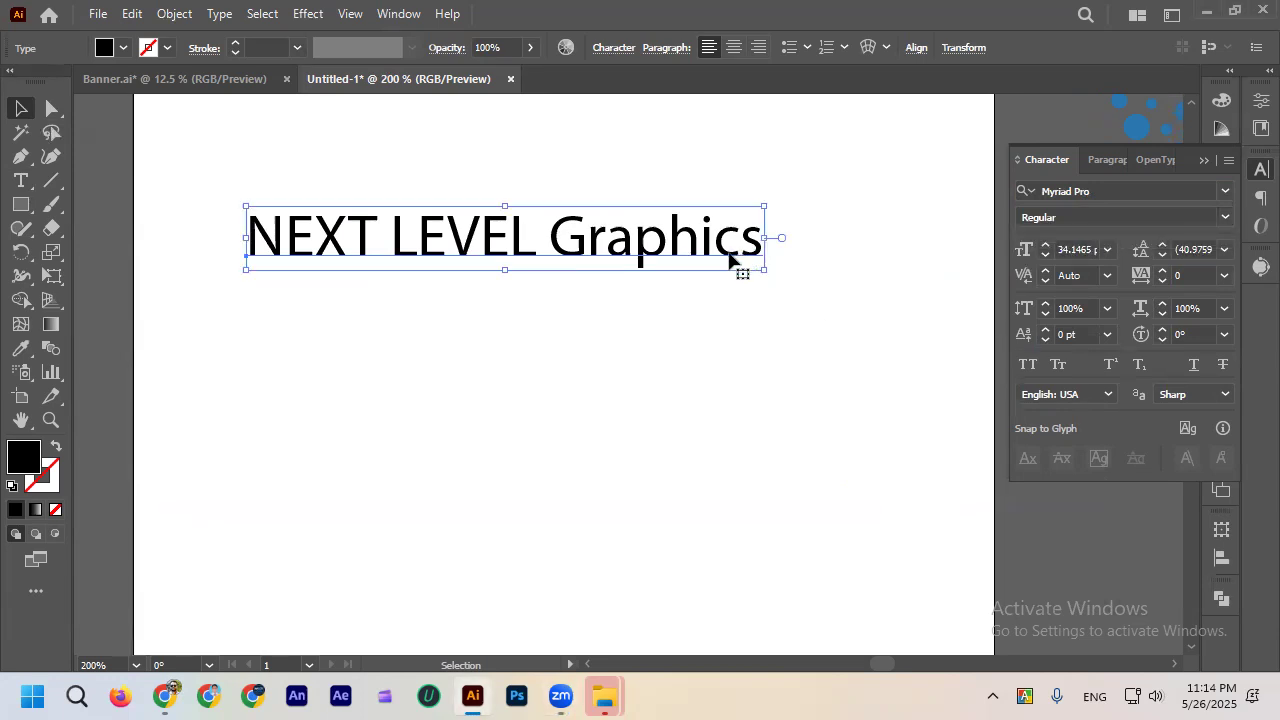
Browse the font list and set the text's font to Acumin Variable Concept.
left_click(1225, 193)
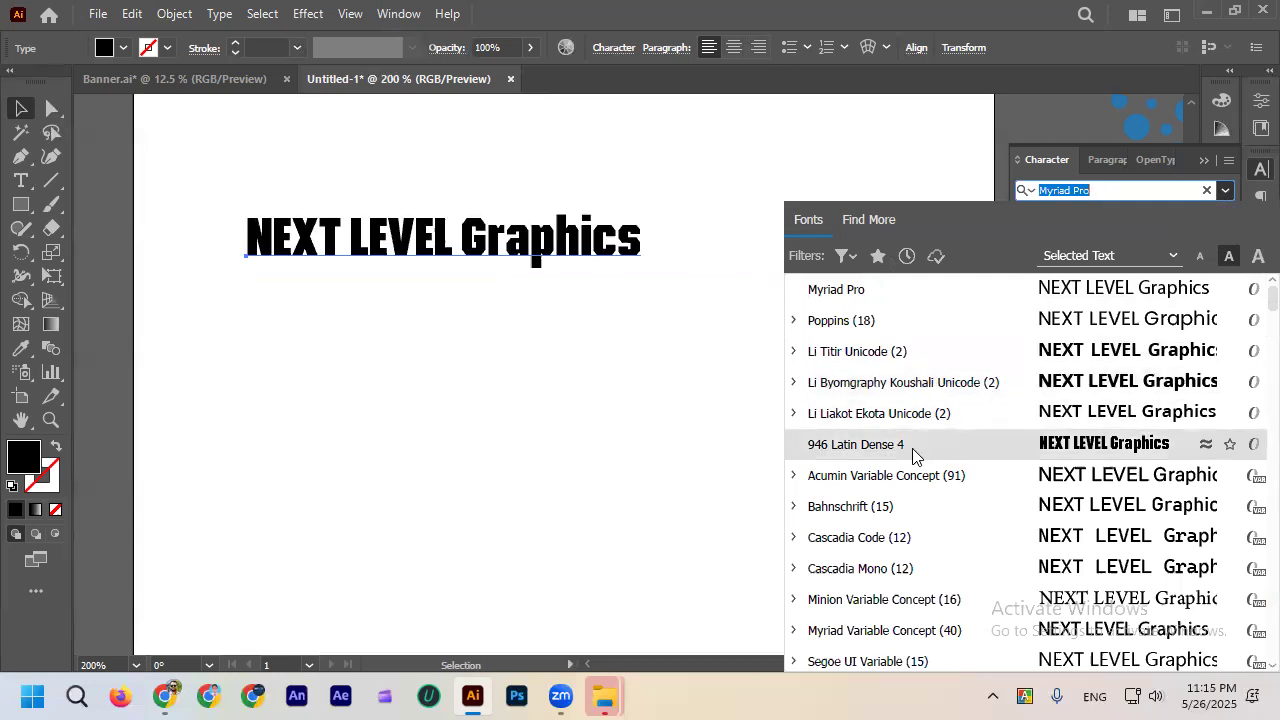
scroll(912, 452, "down", 2)
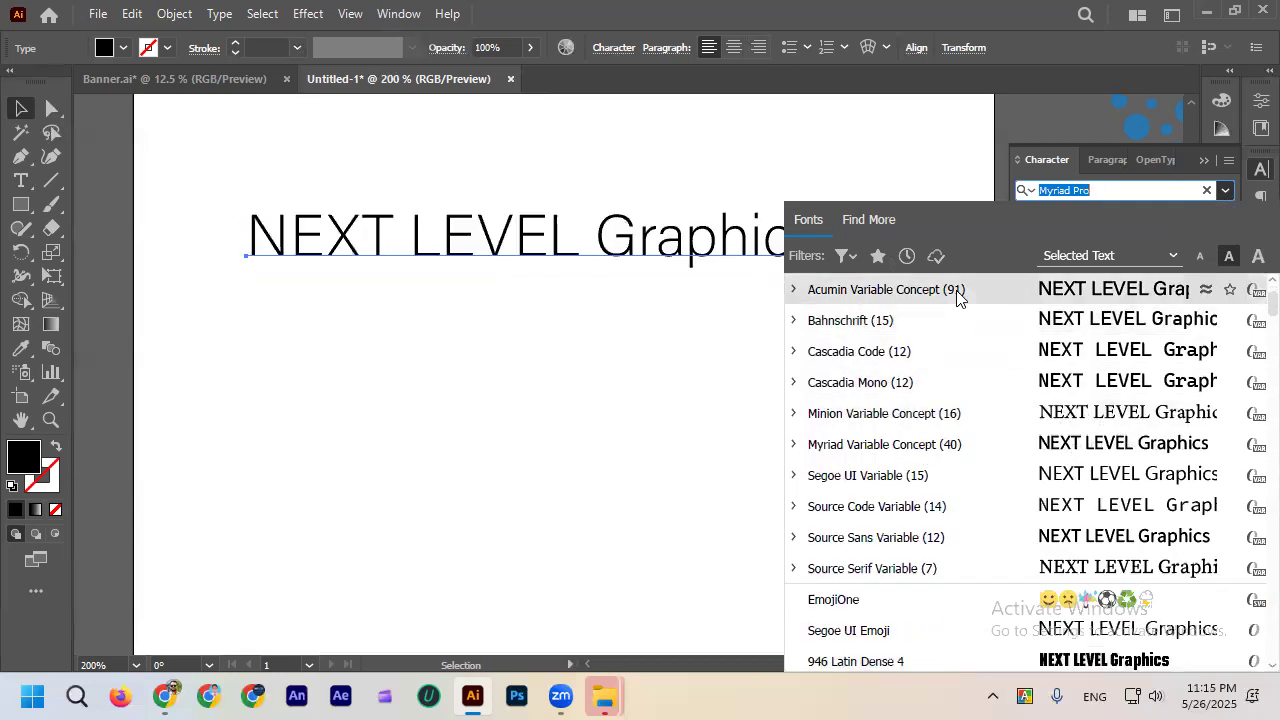
scroll(957, 297, "up", 1)
left_click(958, 385)
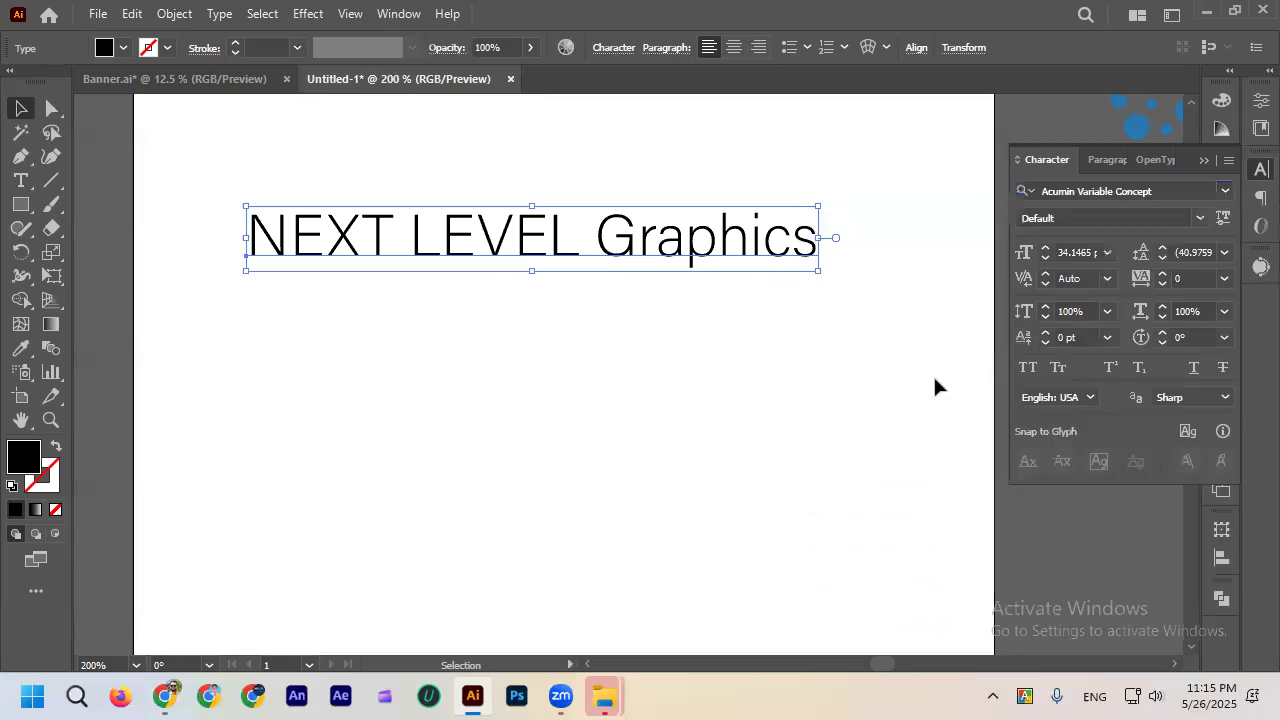
Browse the Acumin Variable Concept font styles and set the "NEXT LEVEL Graphics" text to ExtraCondensed Bold.
left_click(1200, 218)
scroll(1166, 386, "down", 12)
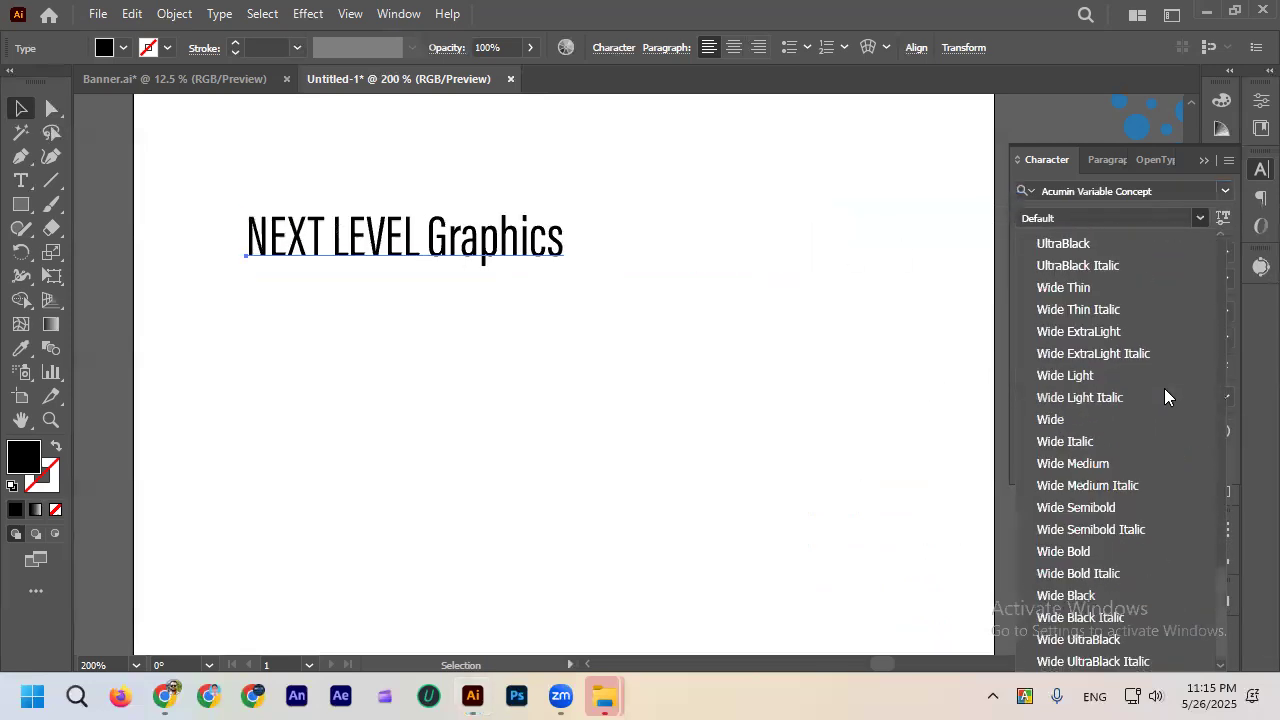
scroll(1162, 386, "up", 15)
scroll(1160, 360, "down", 2)
scroll(1136, 284, "up", 2)
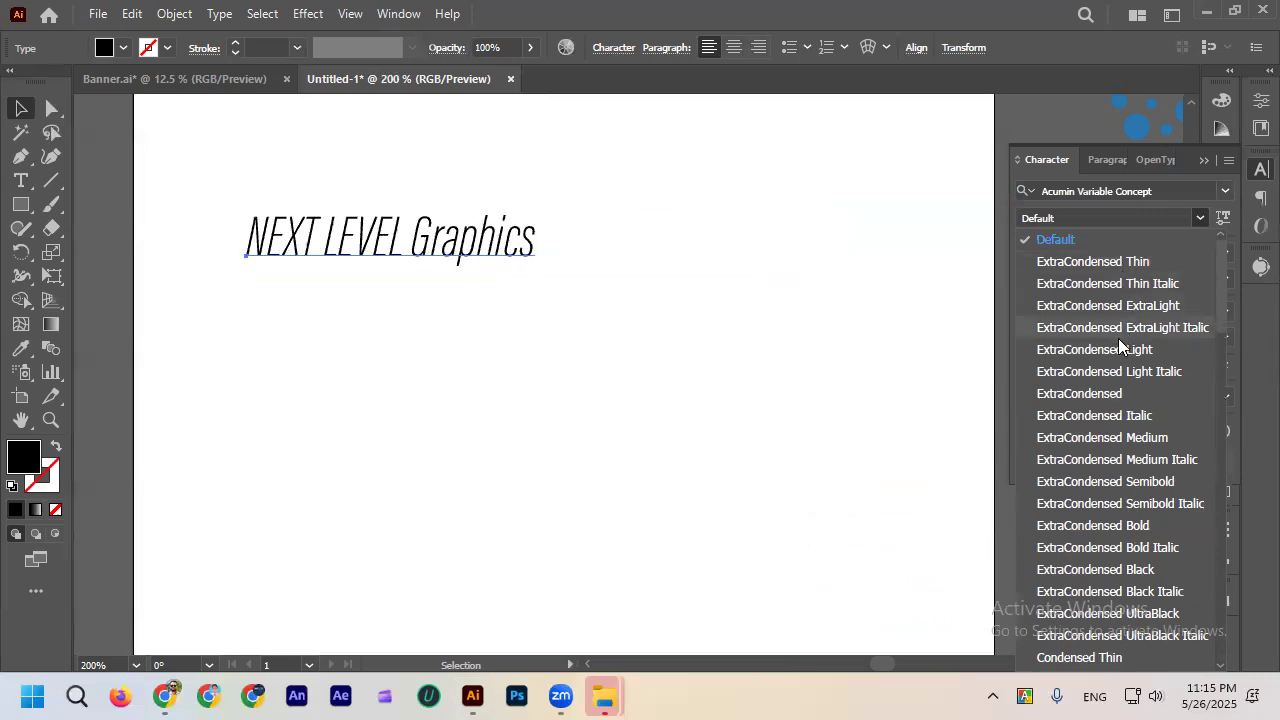
left_click(1127, 527)
Duplicate the "NEXT LEVEL Graphics" text below the original, set the copy's font style to Wide UltraBlack and move it closer to the original.
left_click_drag(551, 215, 632, 340)
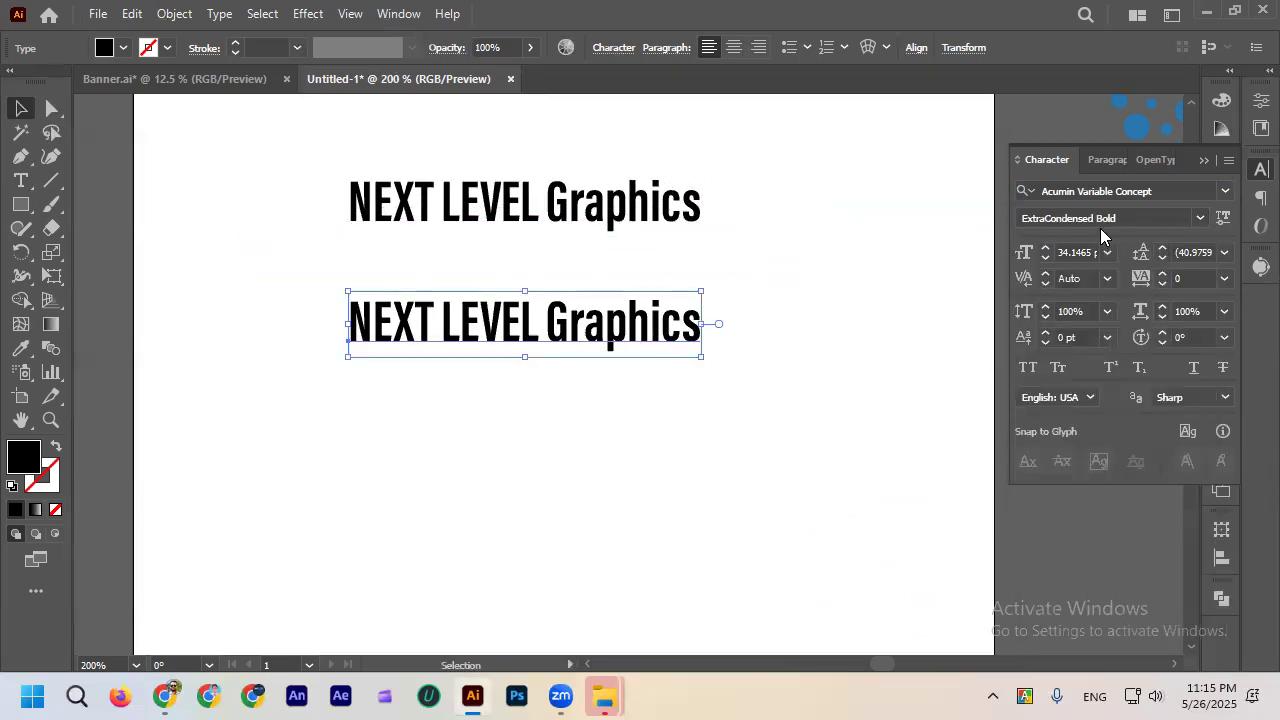
left_click(1201, 218)
scroll(1175, 430, "down", 5)
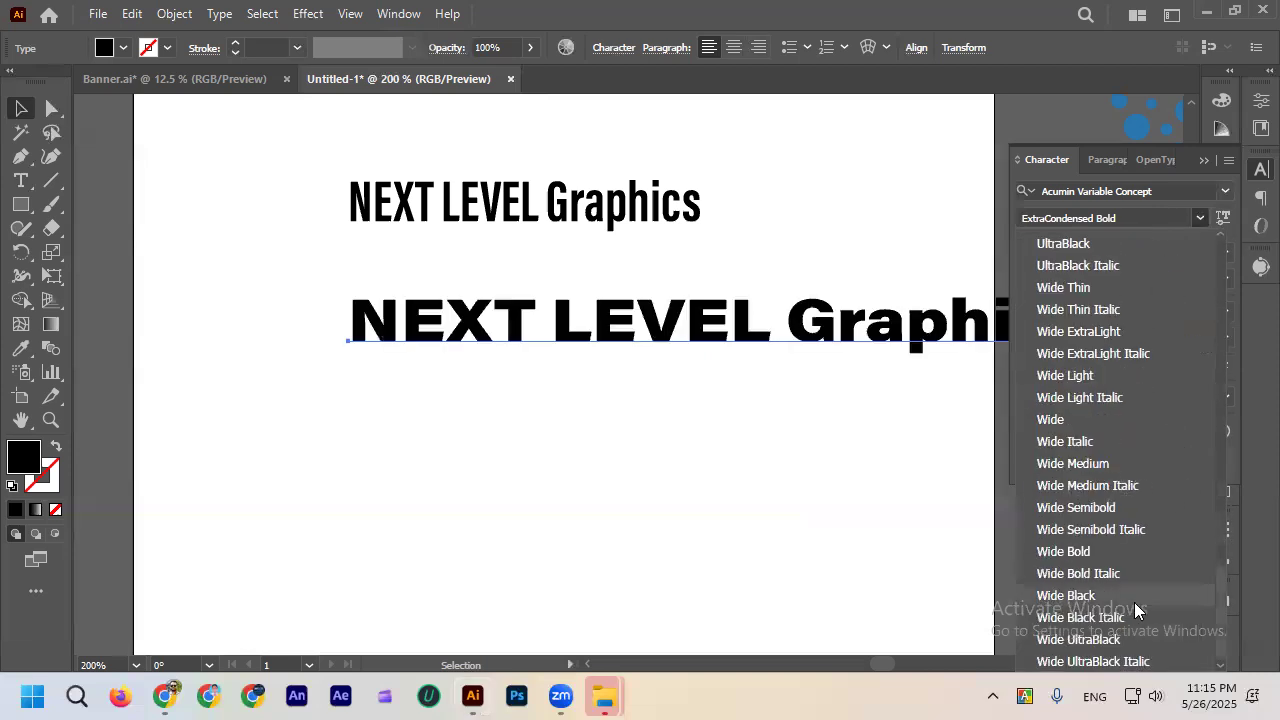
left_click(1130, 640)
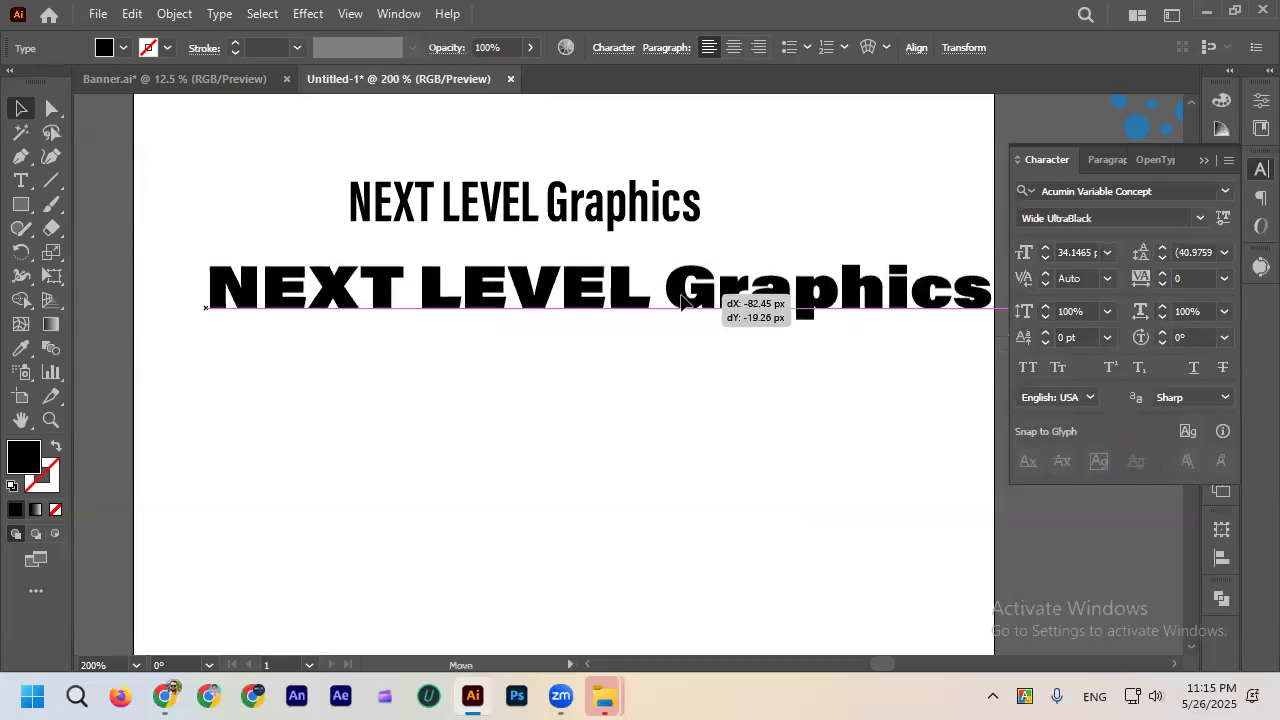
left_click(651, 395)
key("ctrl+1")
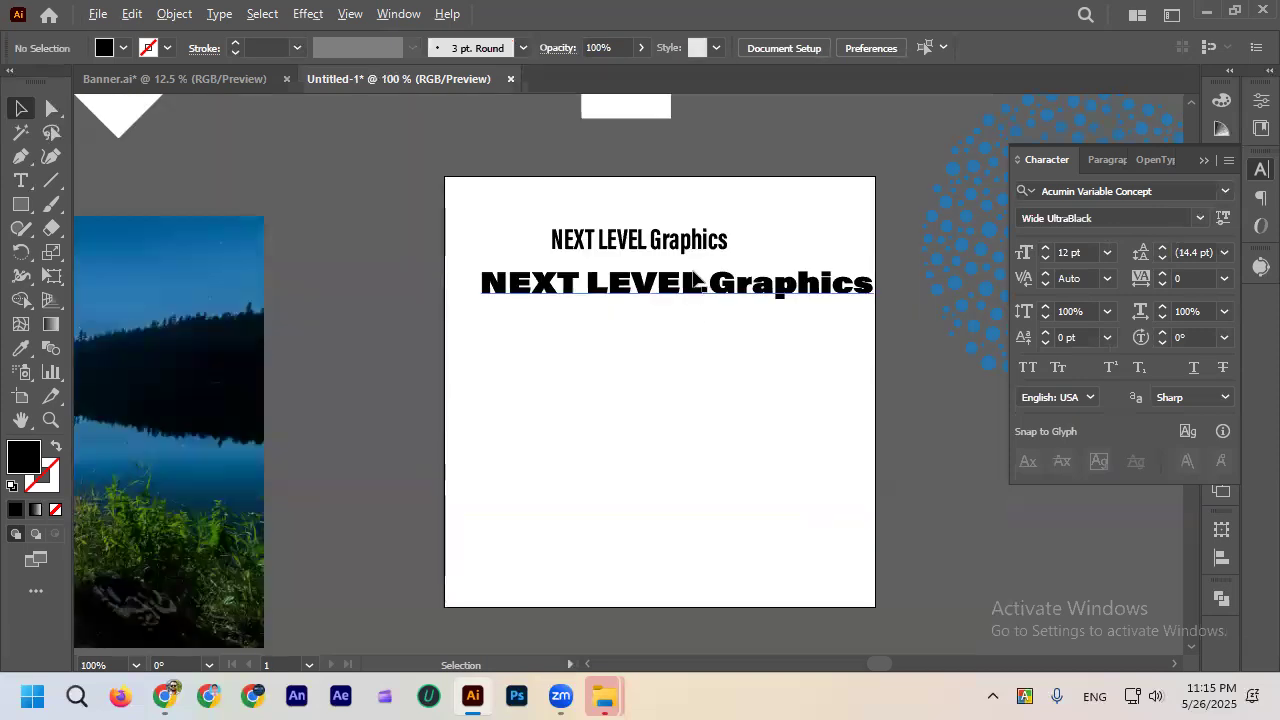
Select the ExtraCondensed Bold and Wide UltraBlack texts in turn to compare their font styles.
scroll(695, 278, "up", 1)
left_click(686, 238)
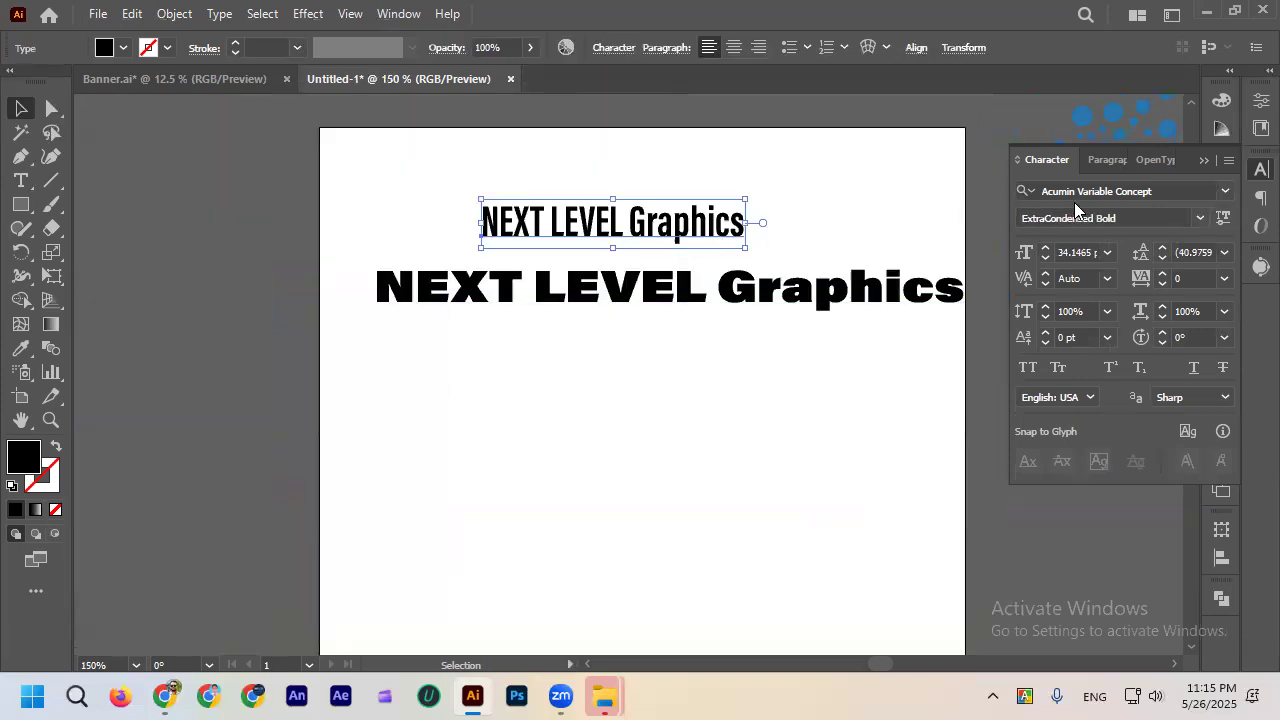
left_click(670, 287)
left_click(607, 486)
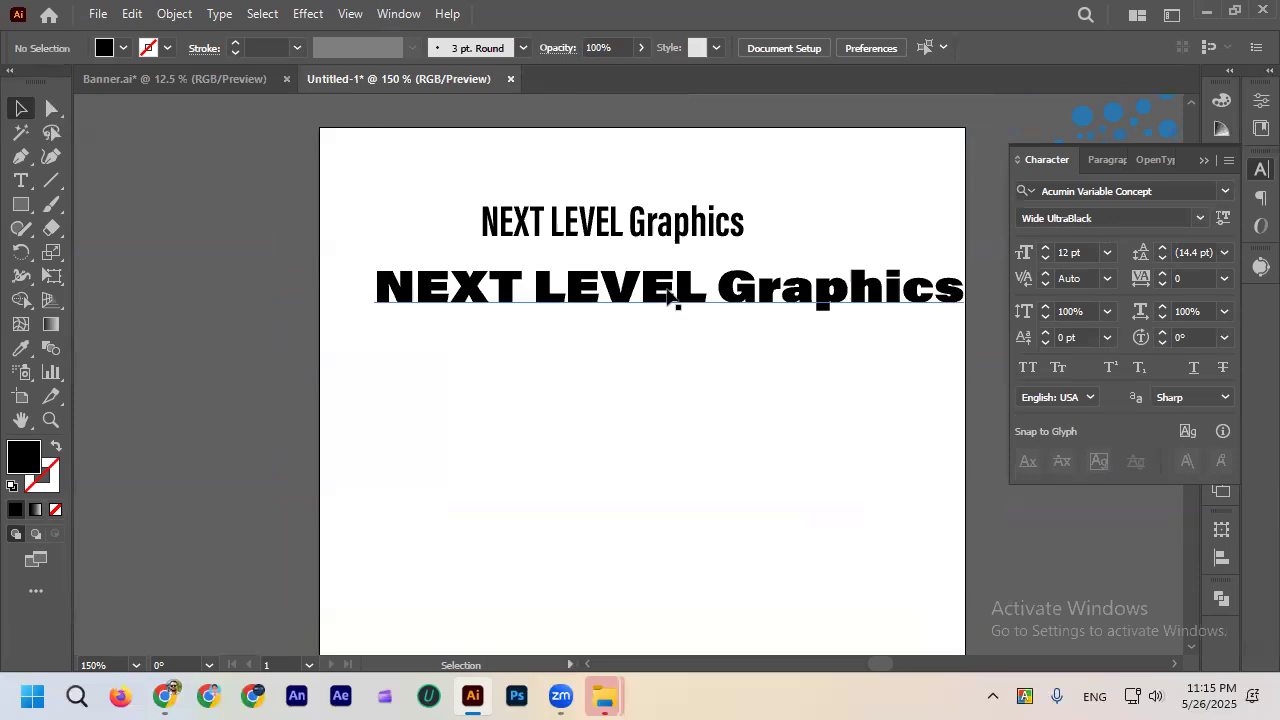
left_click_drag(677, 302, 692, 302)
left_click(671, 223)
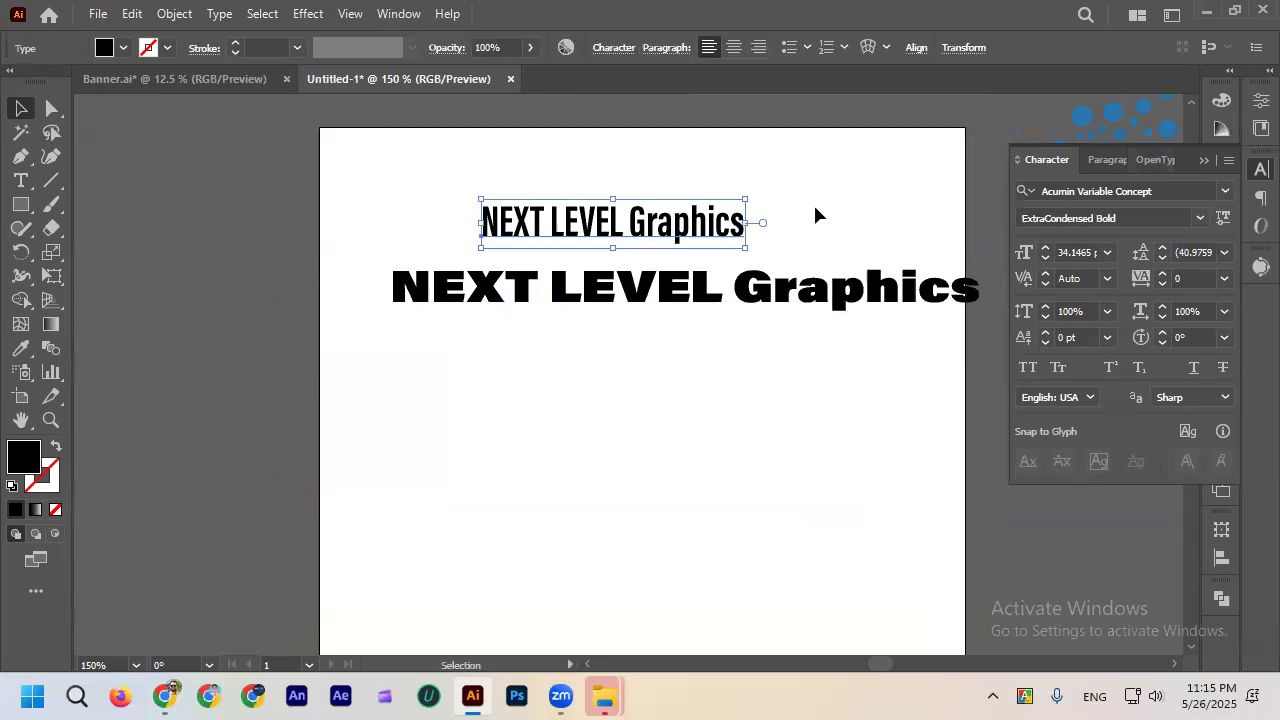
left_click(600, 171)
left_click(665, 243)
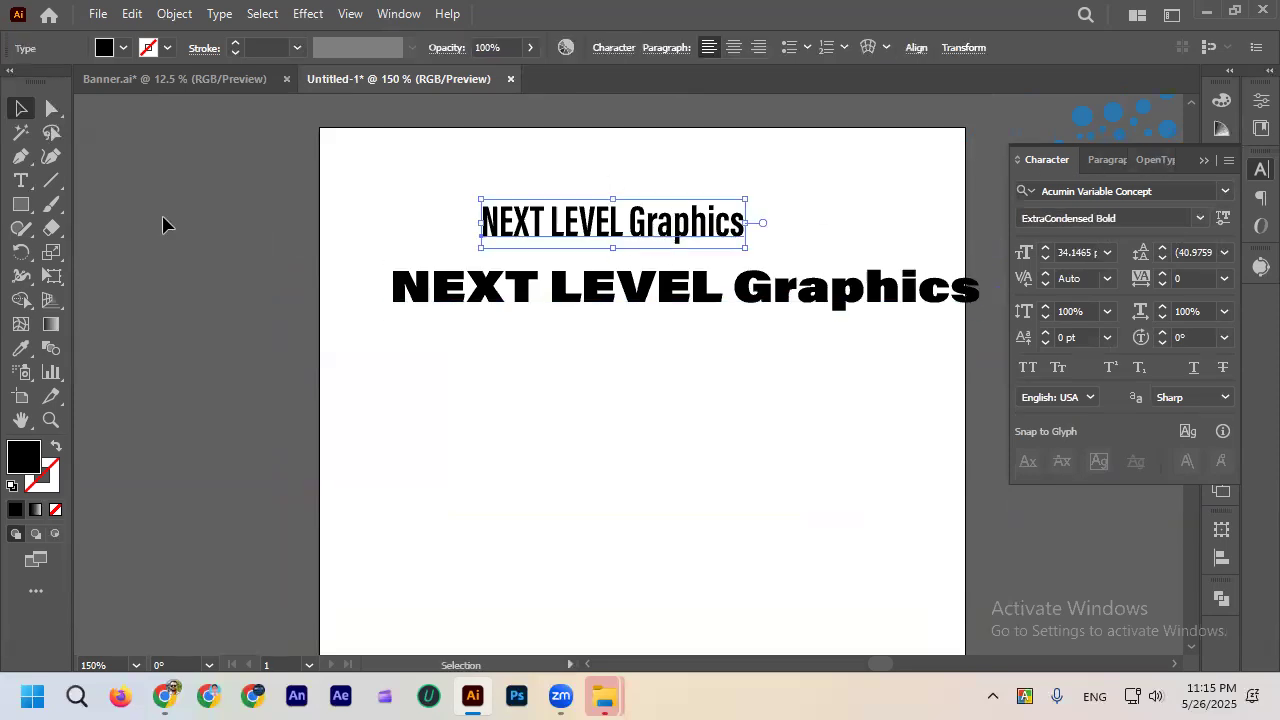
left_click(20, 180)
left_click(452, 424)
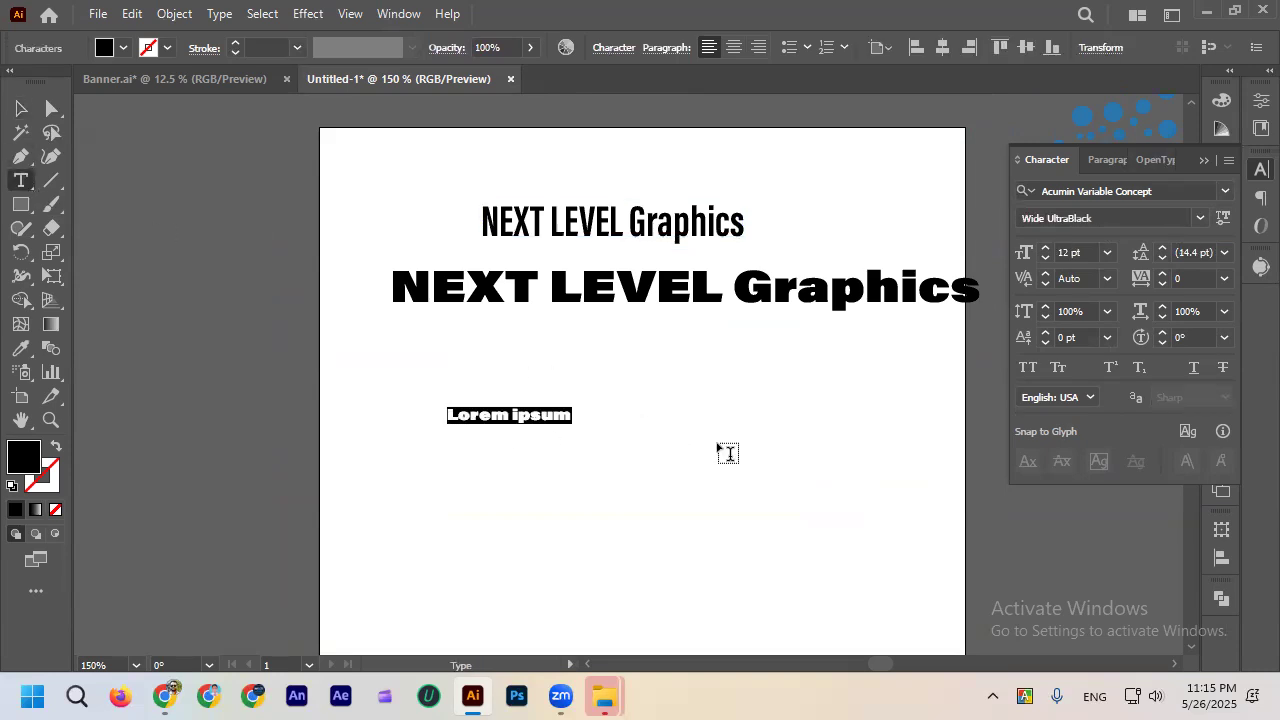
scroll(536, 410, "up", 4)
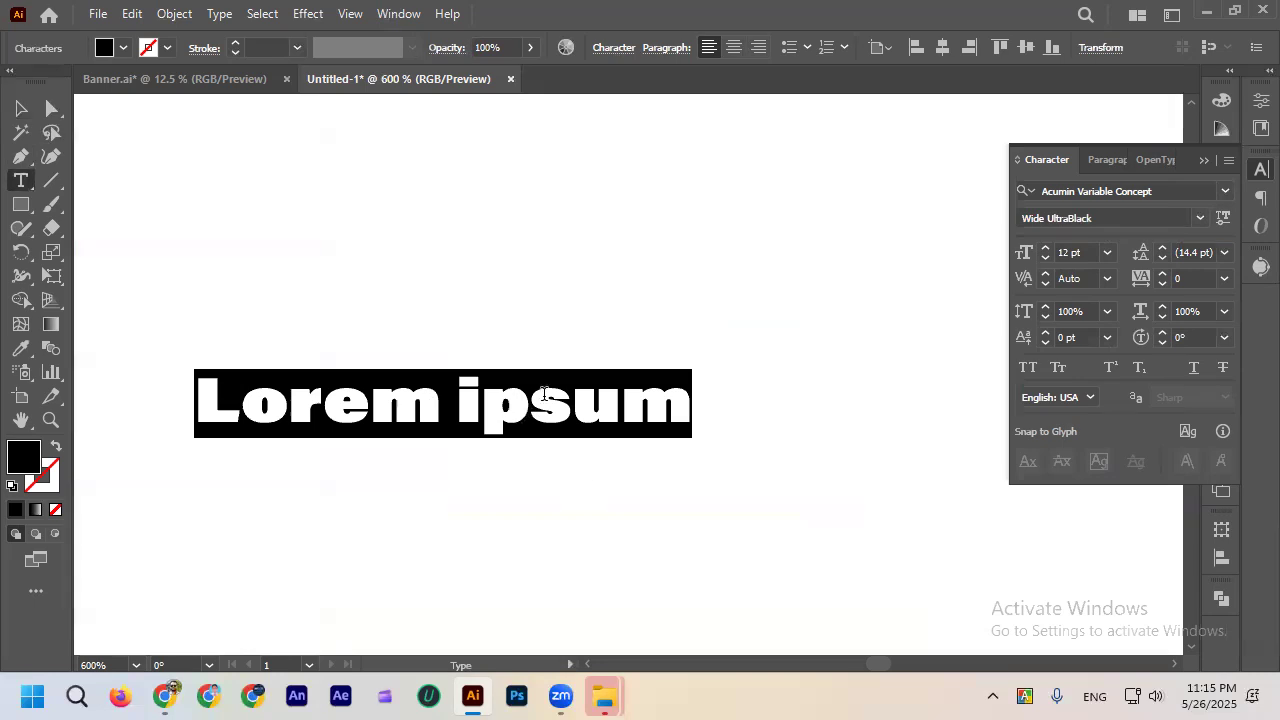
scroll(542, 388, "down", 1)
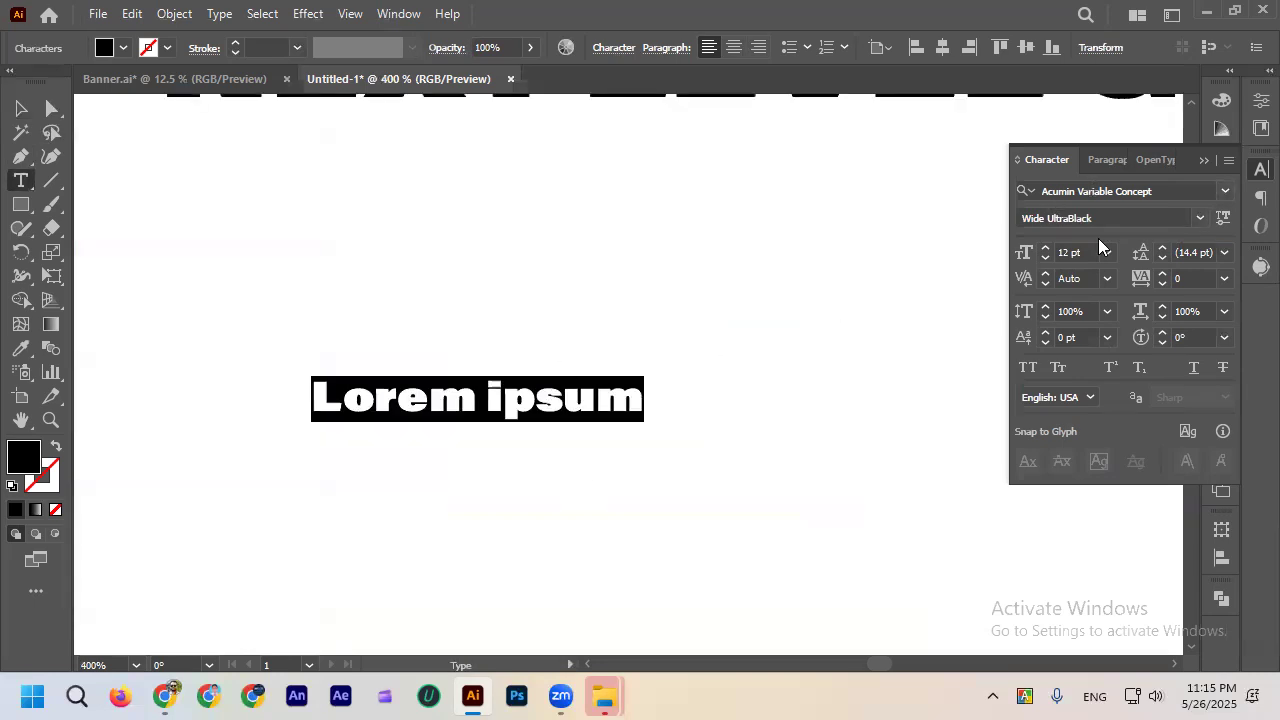
key("ctrl+z")
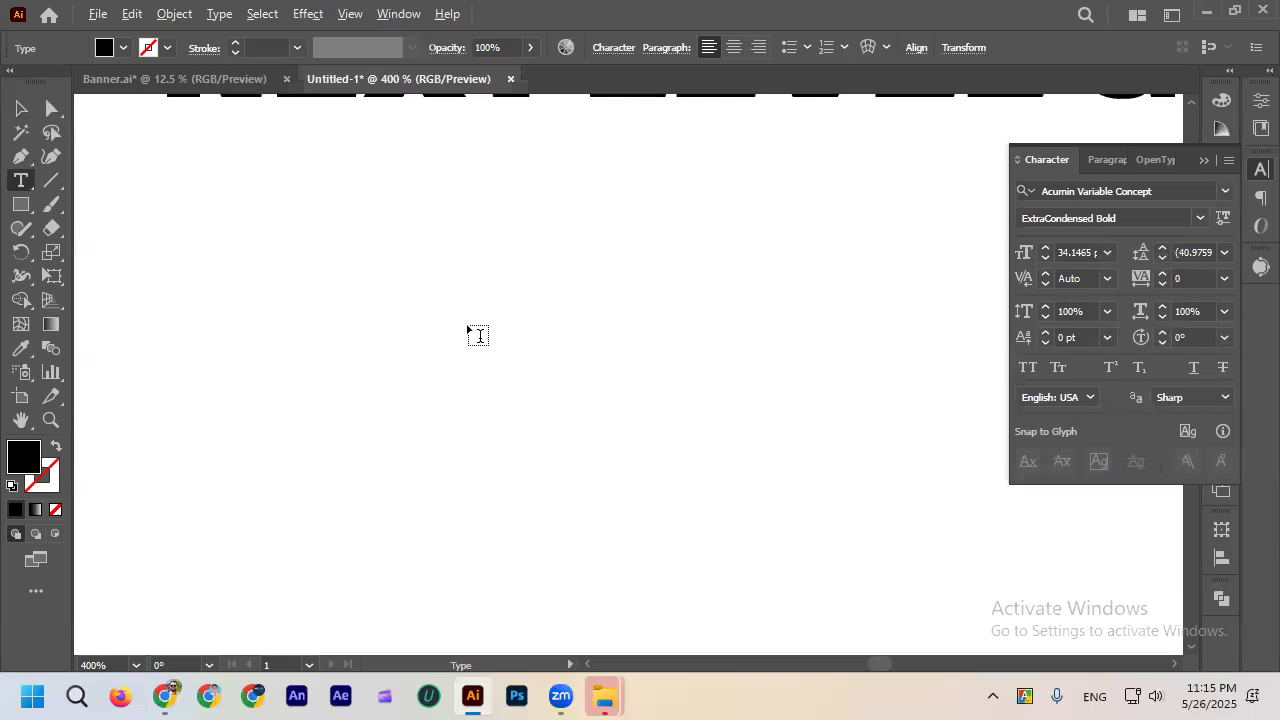
Add the text "Ki likhobo vai?" below the two titles, enlarge it to about 30 pt and reposition it.
scroll(549, 403, "down", 3)
scroll(585, 373, "up", 1)
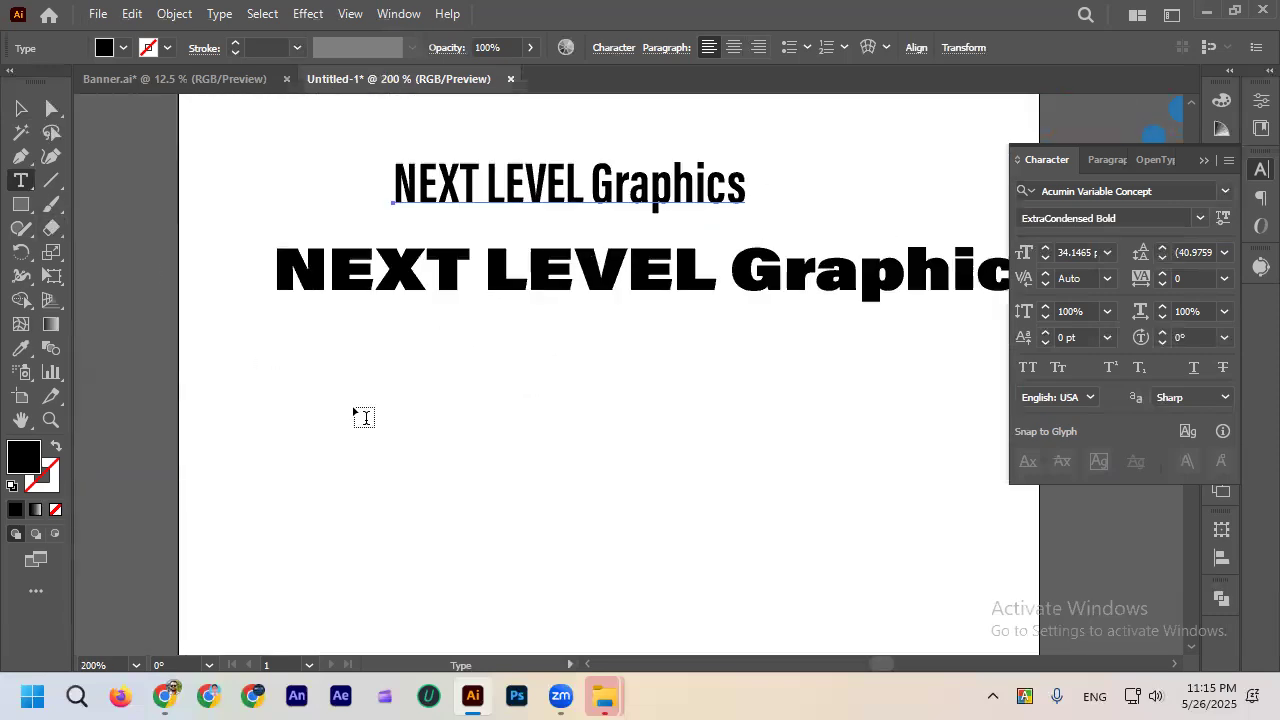
left_click(363, 415)
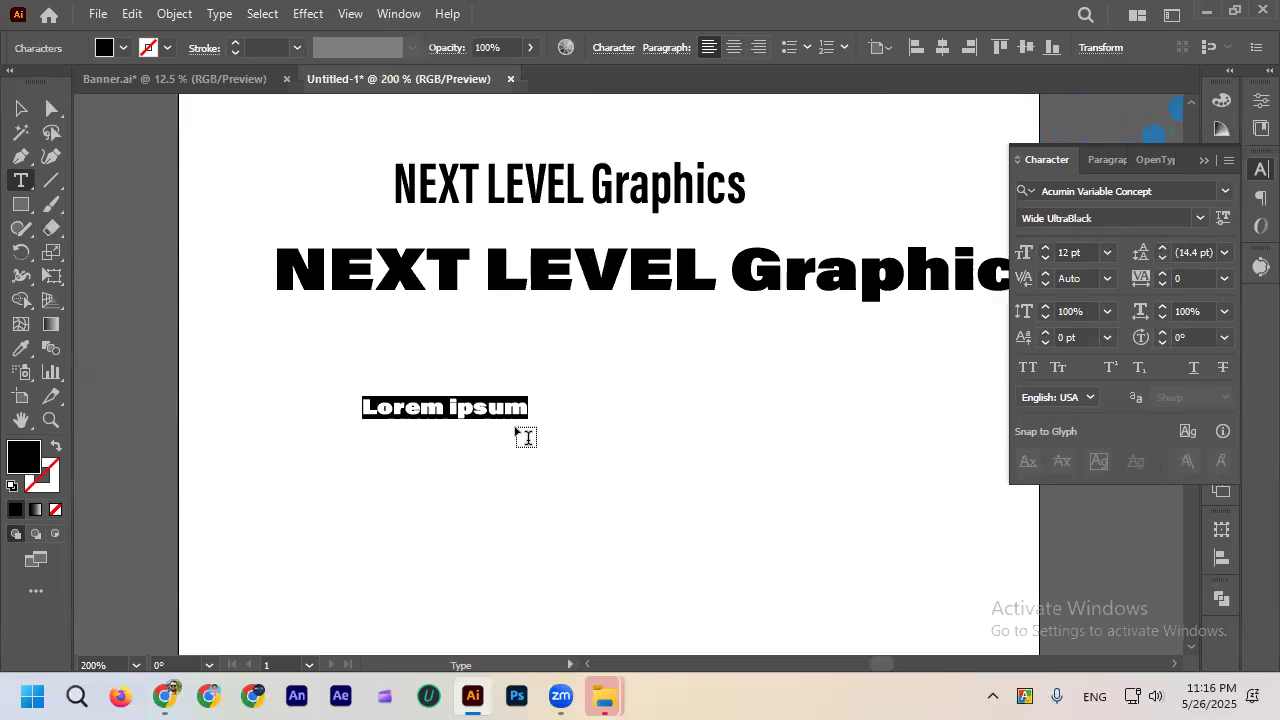
type("Ki li")
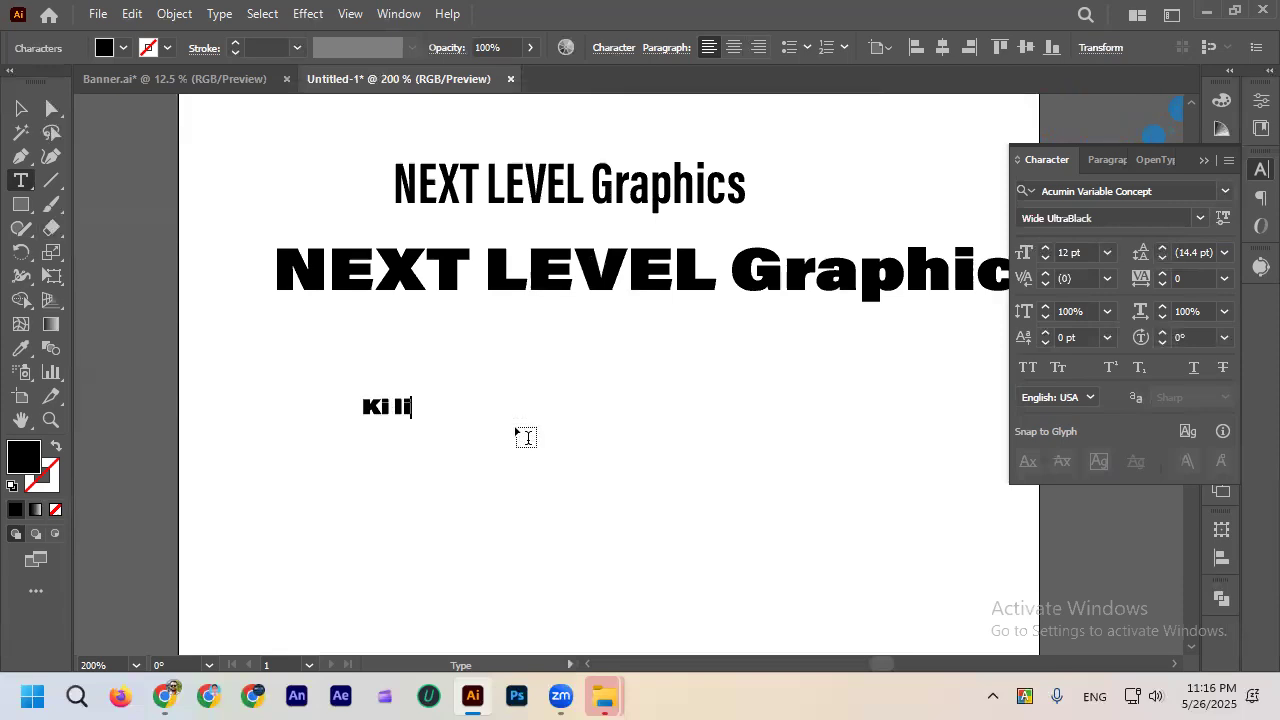
type("khobo ")
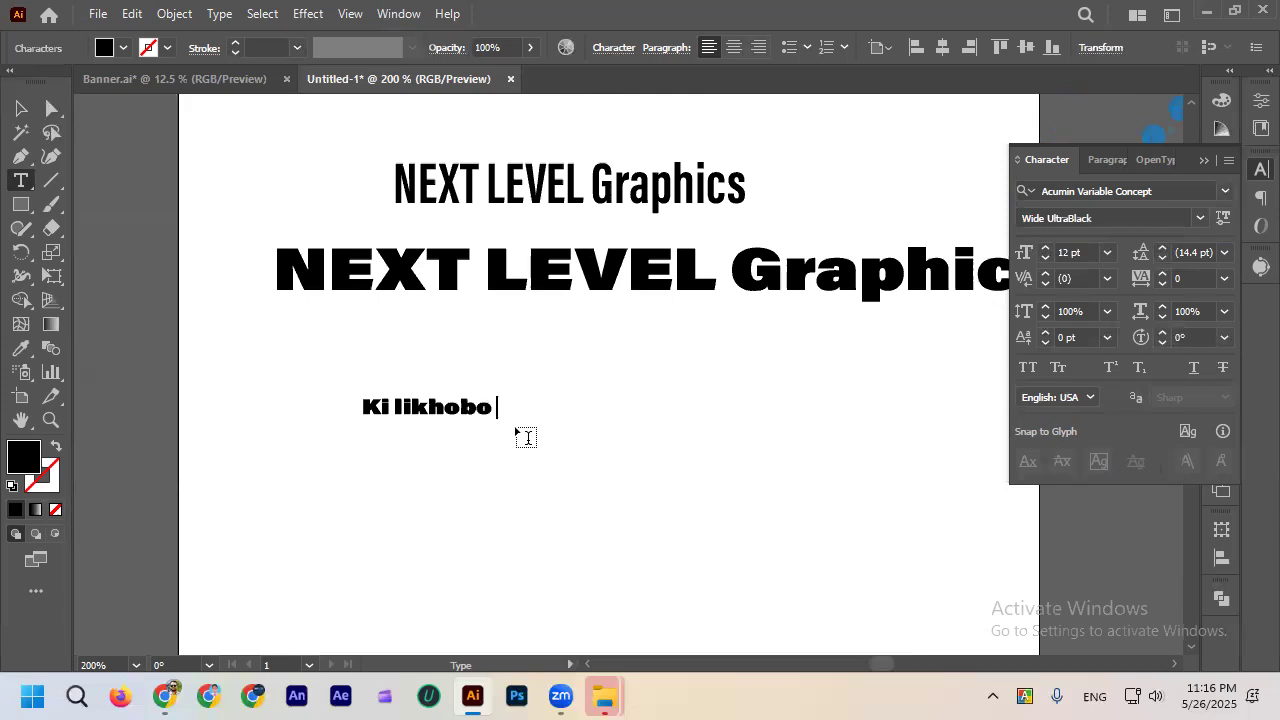
type("vai?")
key("Escape")
left_click_drag(551, 418, 718, 422)
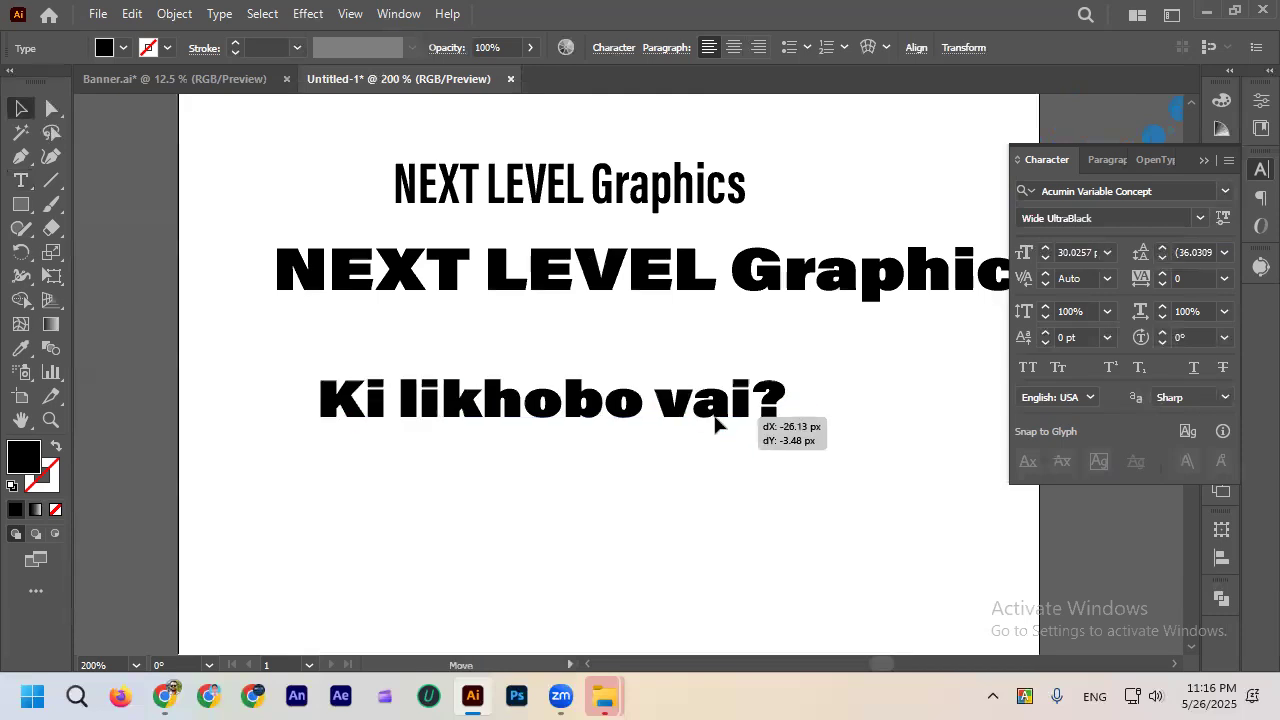
Change the font of "Ki likhobo vai?" to Li Titir Unicode in the Italic style and deselect it.
left_click(1226, 193)
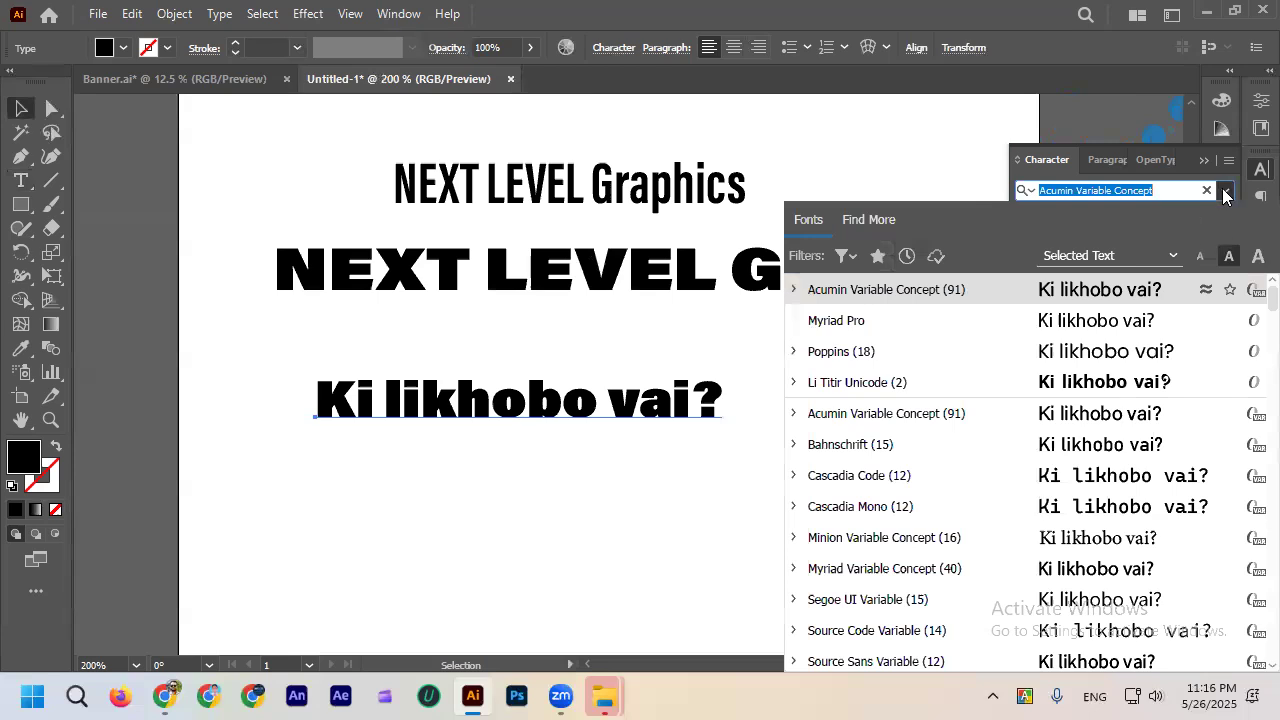
left_click(1150, 382)
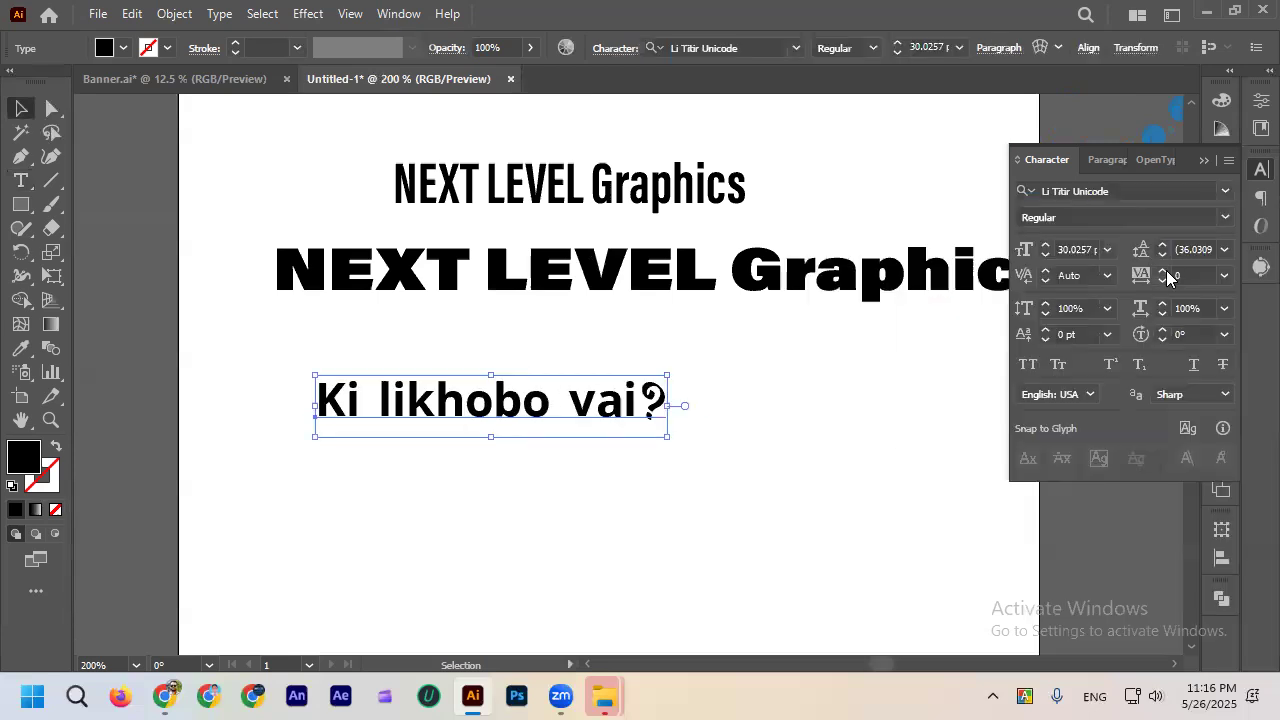
left_click(1224, 217)
left_click(1046, 263)
left_click(452, 430)
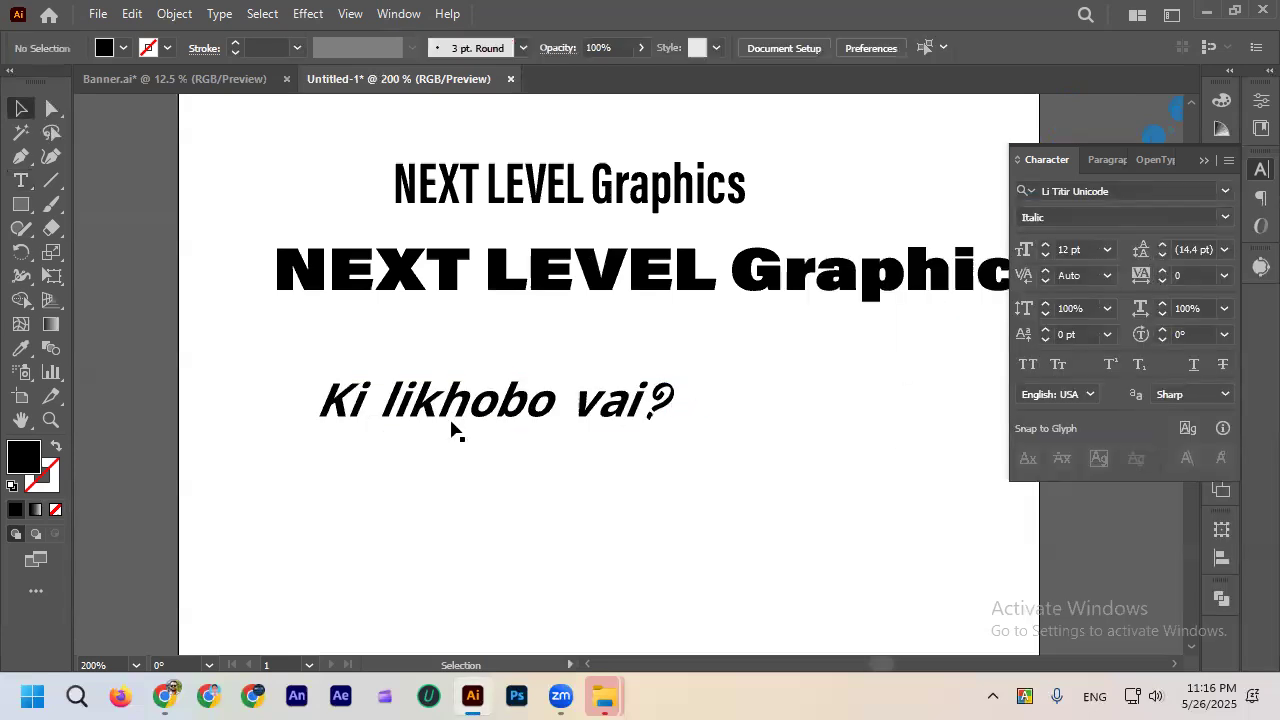
Delete the "Ki likhobo vai?" text and the Wide UltraBlack copy of the title.
key("ctrl+minus")
left_click(671, 386)
key("Delete")
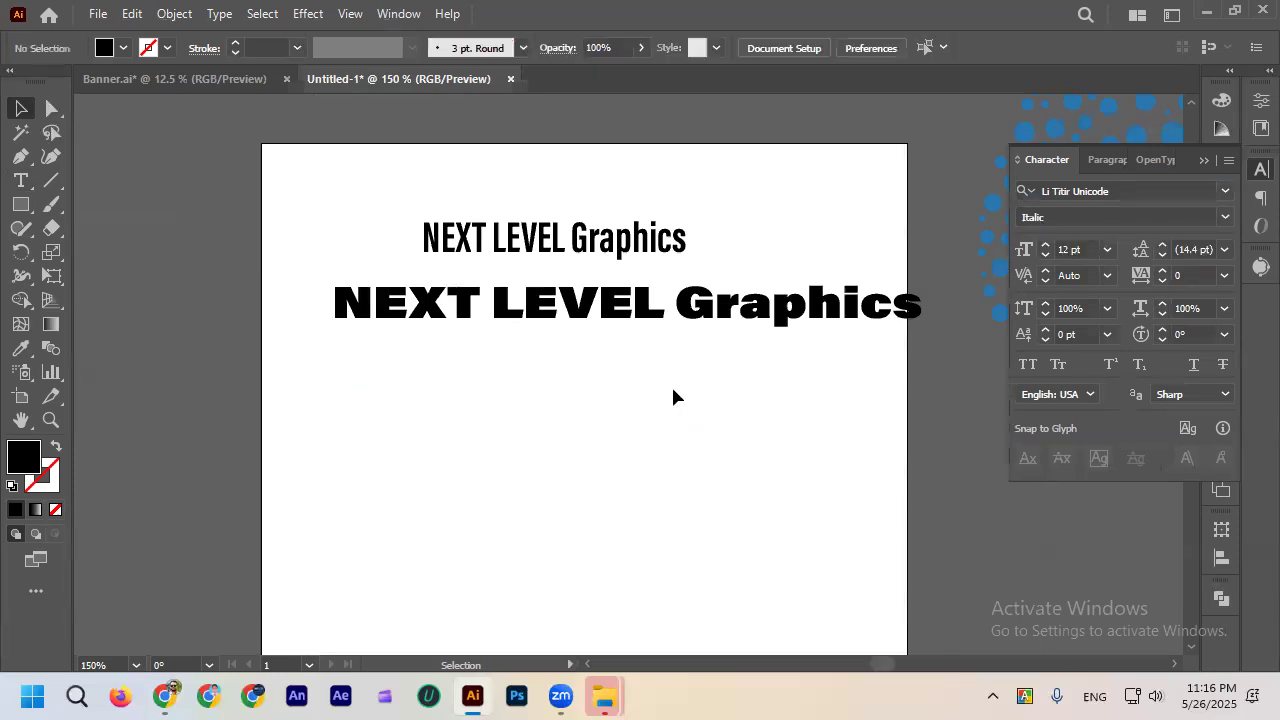
scroll(662, 370, "up", 2)
scroll(546, 345, "down", 2)
left_click_drag(590, 317, 606, 337)
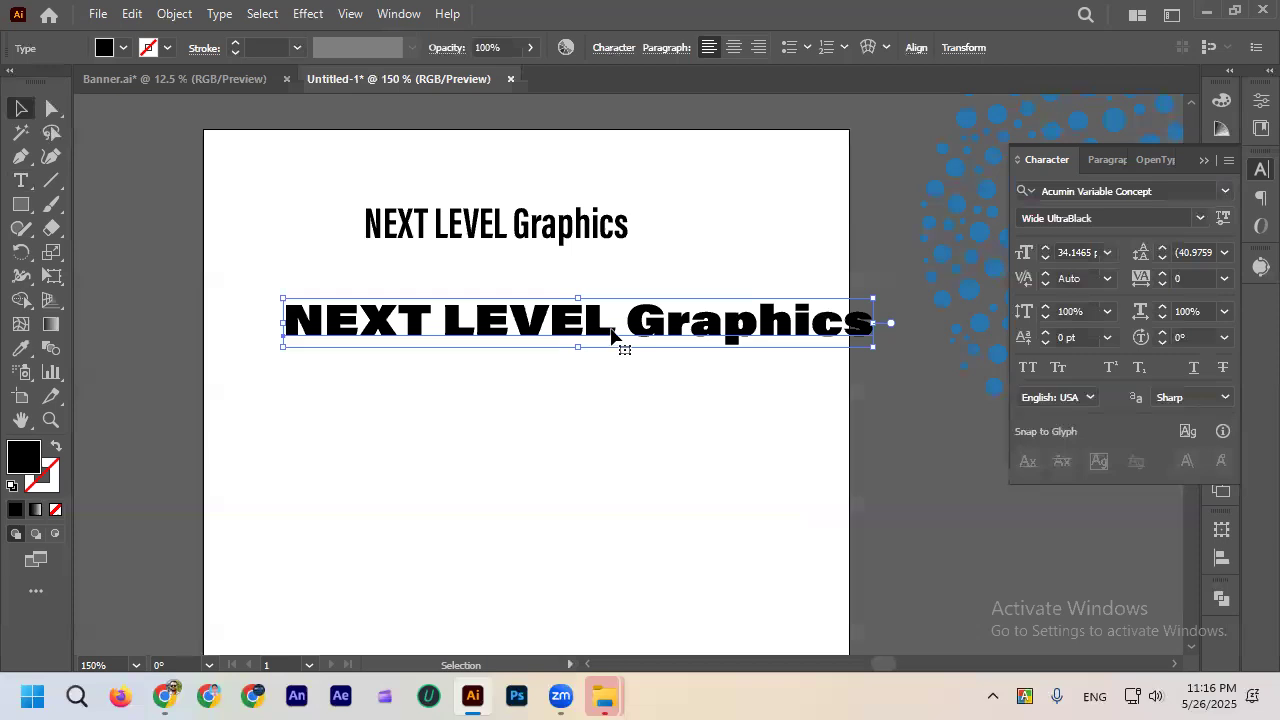
key("Delete")
Move the remaining "NEXT LEVEL Graphics" text slightly left and down on the artboard, and reselect it.
left_click_drag(601, 250, 530, 260)
scroll(639, 234, "down", 1)
left_click(585, 280)
left_click(555, 340)
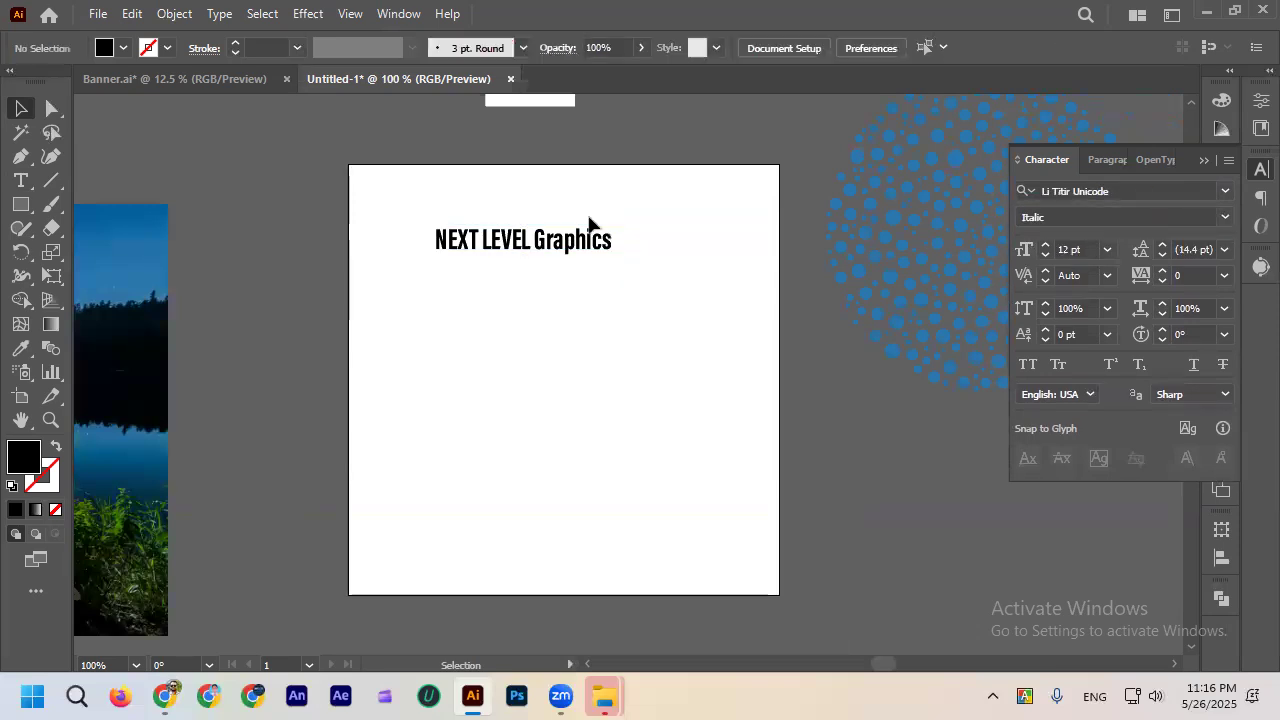
scroll(588, 218, "up", 2)
left_click(500, 277)
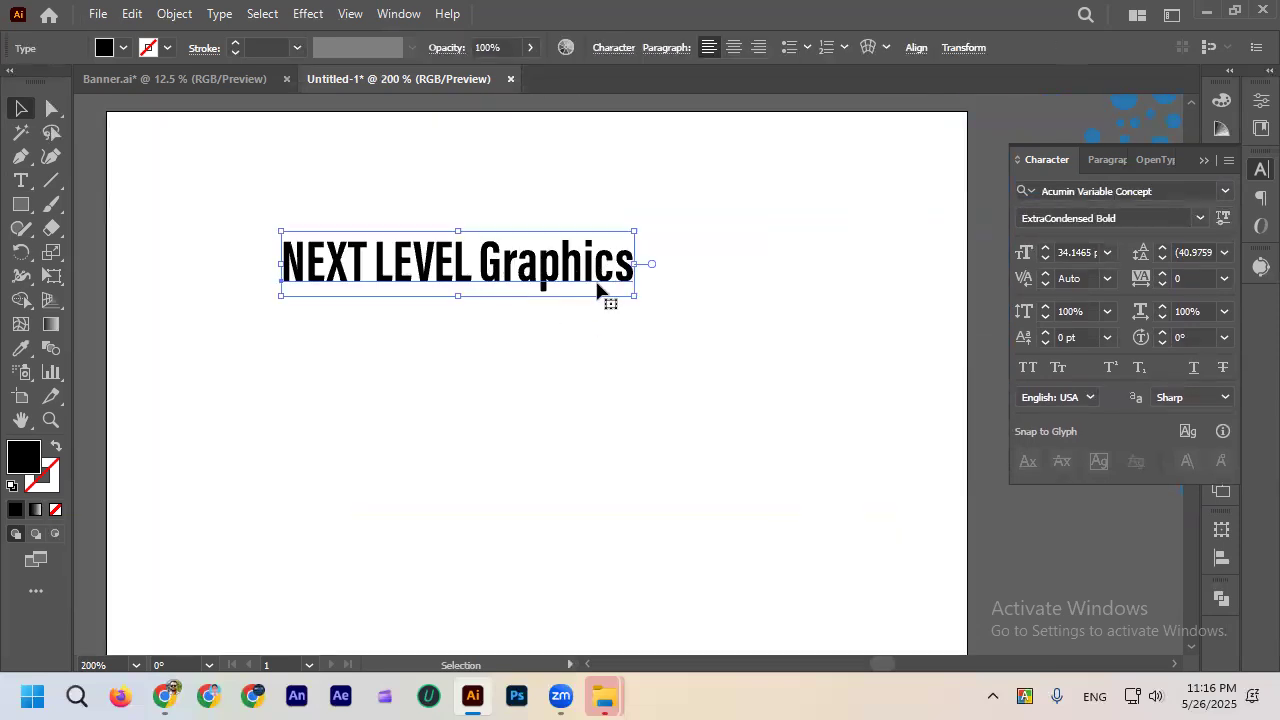
Open the "NEXT LEVEL Graphics" text for editing and append "Ja Mon chay" at its end.
left_click(547, 298)
left_click(549, 286)
double_click(620, 265)
left_click(543, 265)
scroll(553, 267, "up", 4)
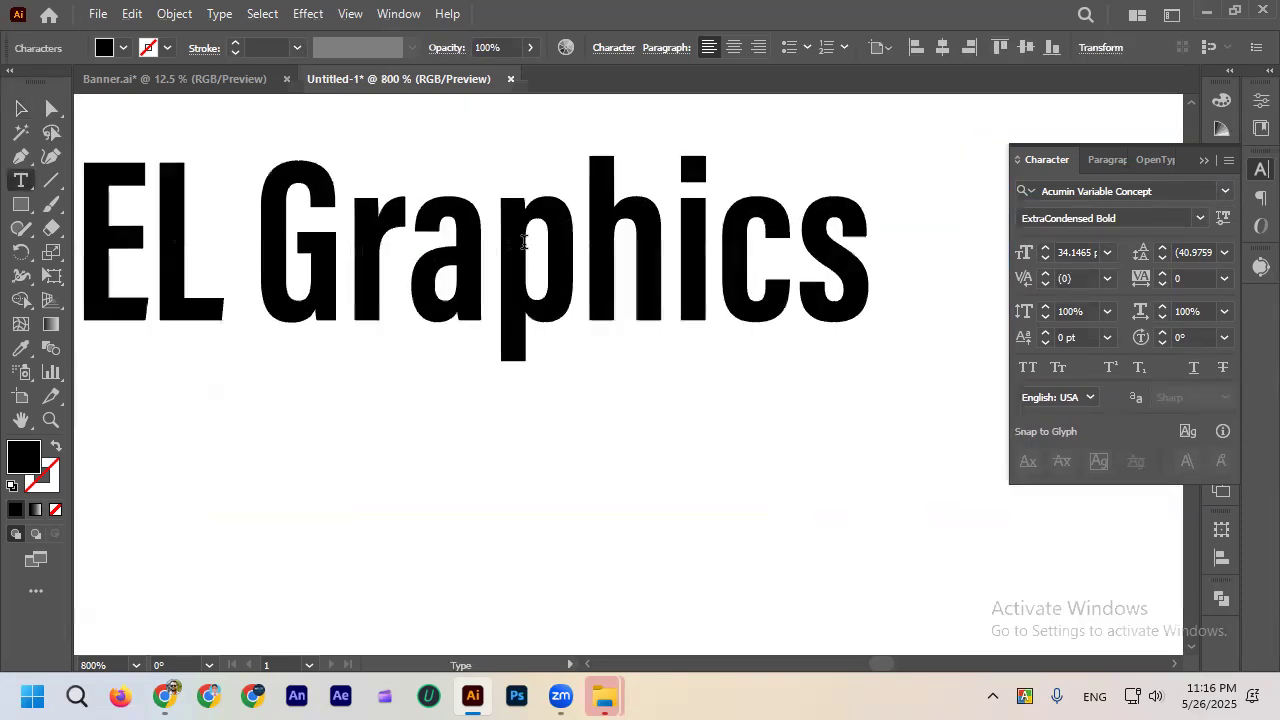
scroll(510, 210, "down", 2)
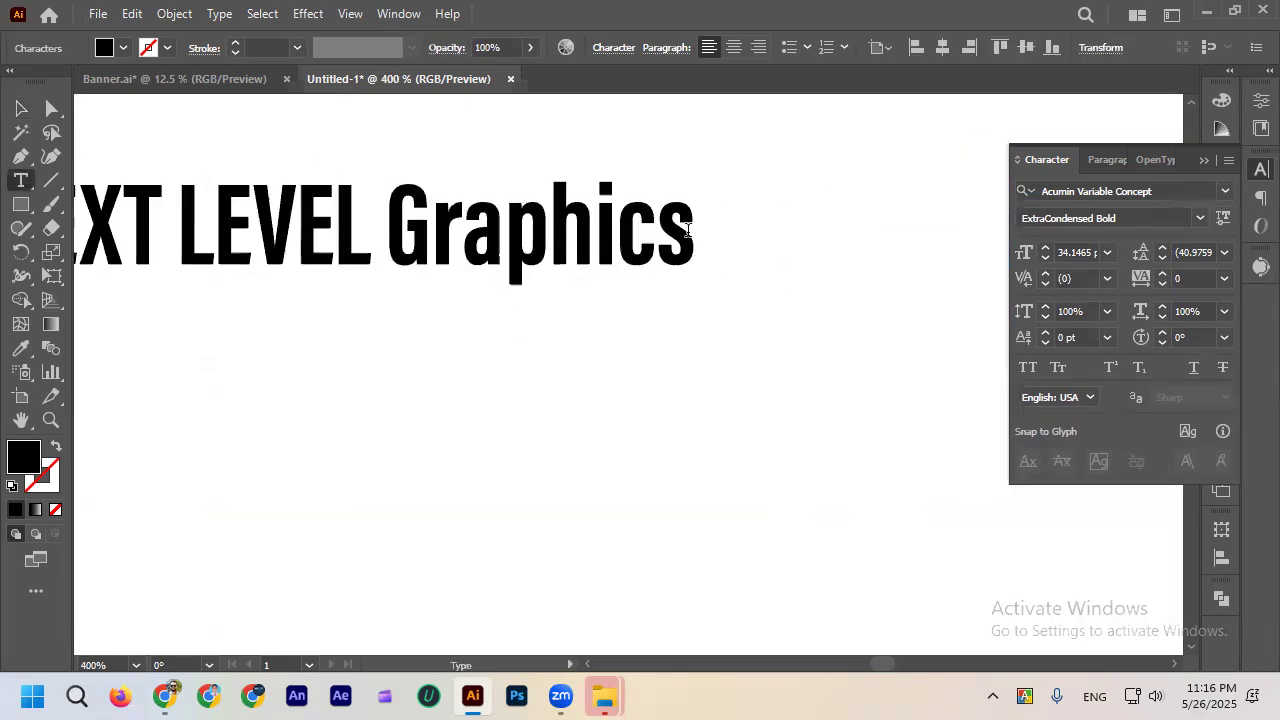
left_click(721, 245)
type("Ja Mon ch")
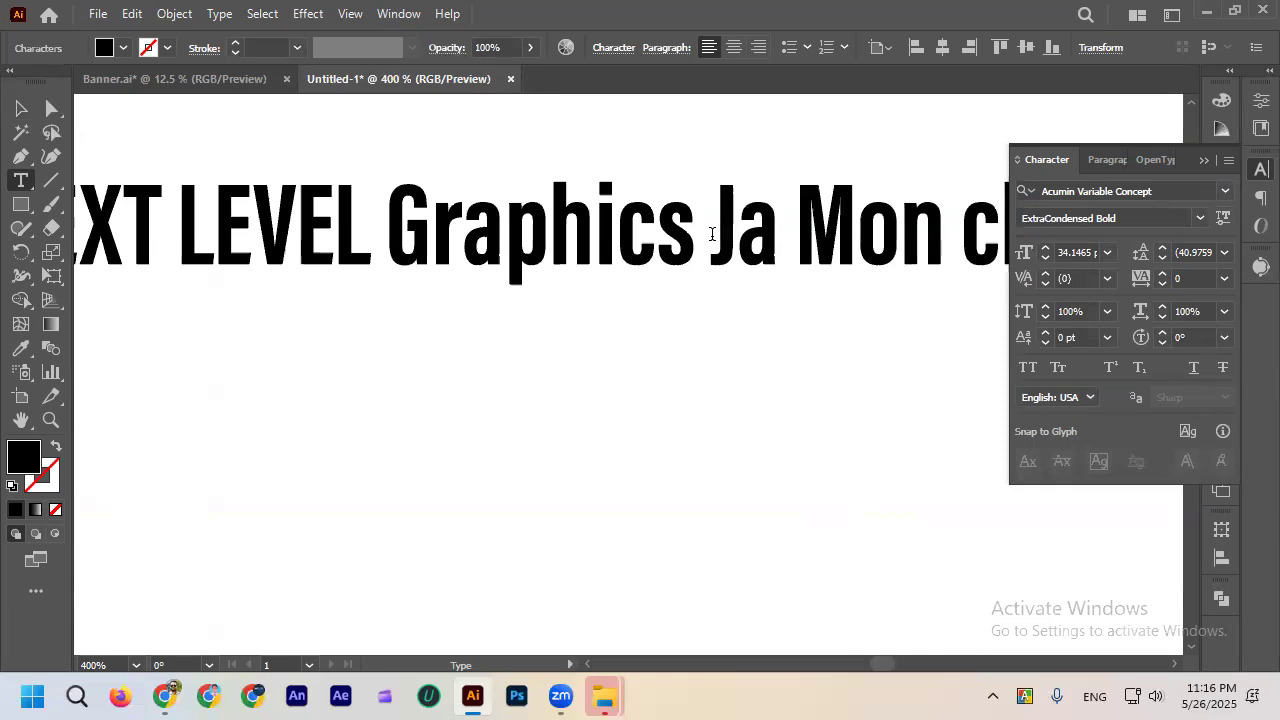
scroll(588, 205, "down", 4)
scroll(673, 222, "up", 2)
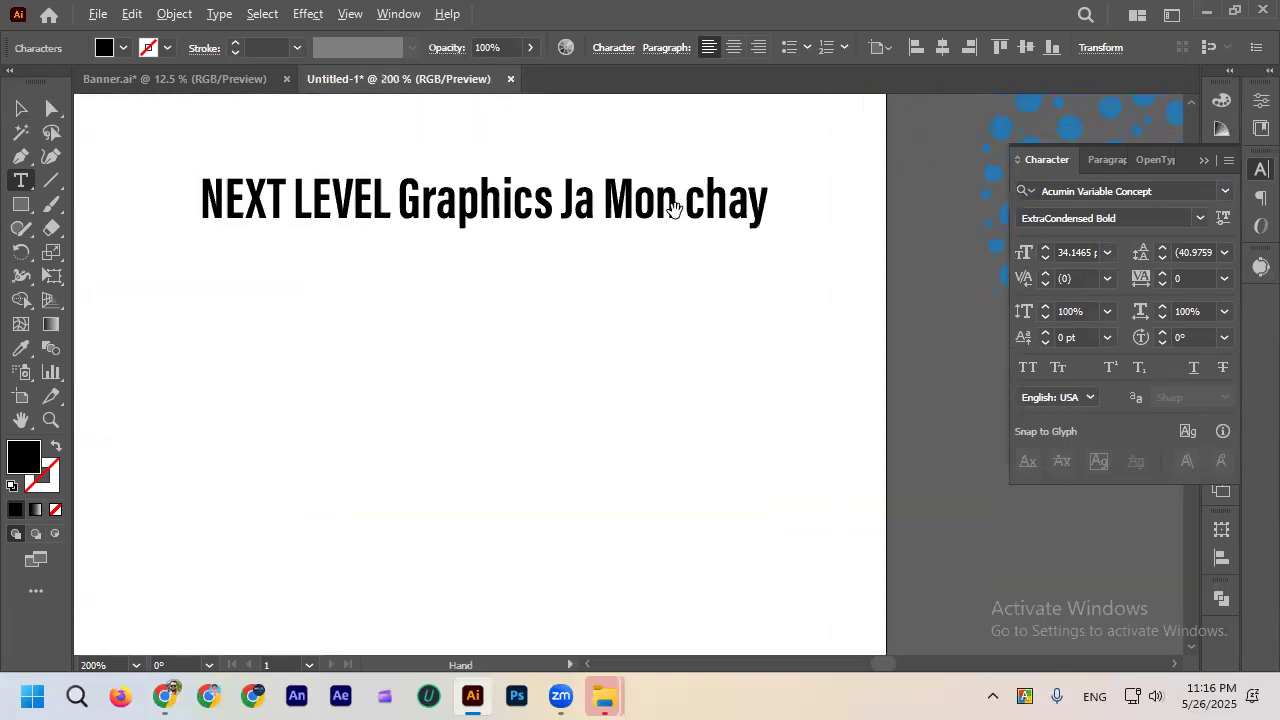
scroll(720, 358, "up", 1)
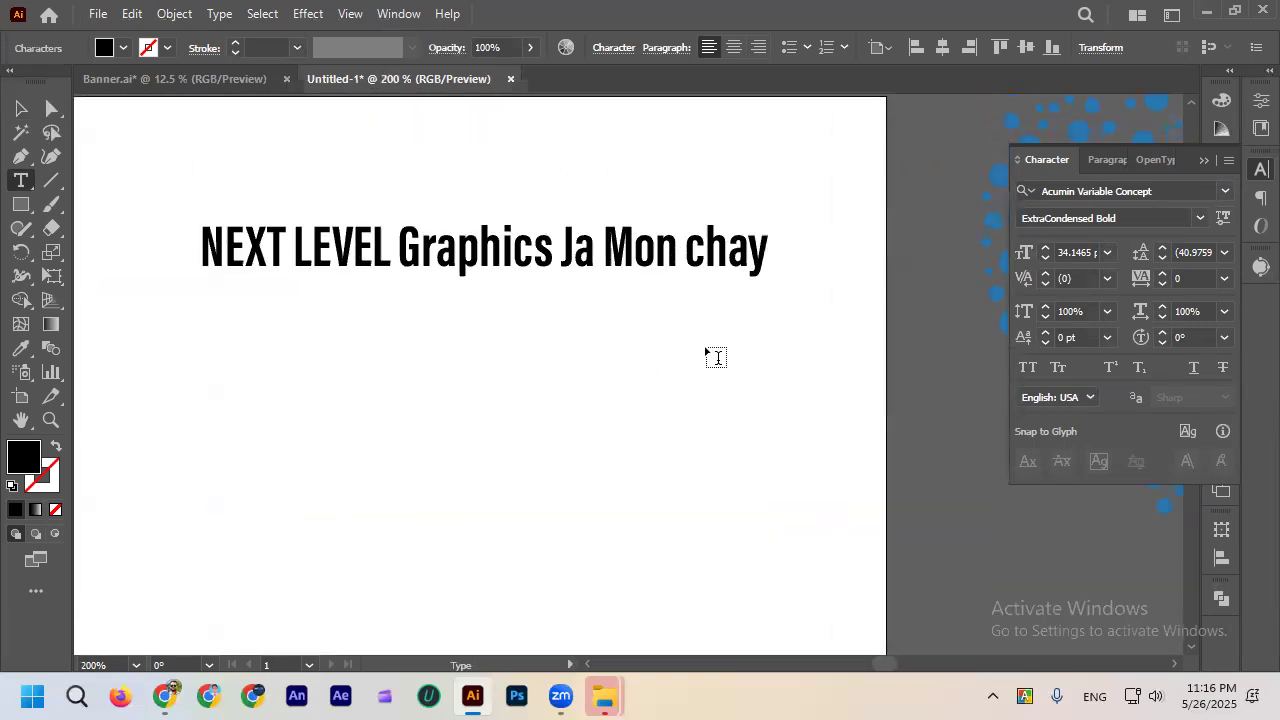
Erase the words "Ja Mon chay" from the end of the text.
key("BackSpace")
key("BackSpace")
key("BackSpace")
key("BackSpace")
key("BackSpace")
key("BackSpace")
key("BackSpace")
key("BackSpace")
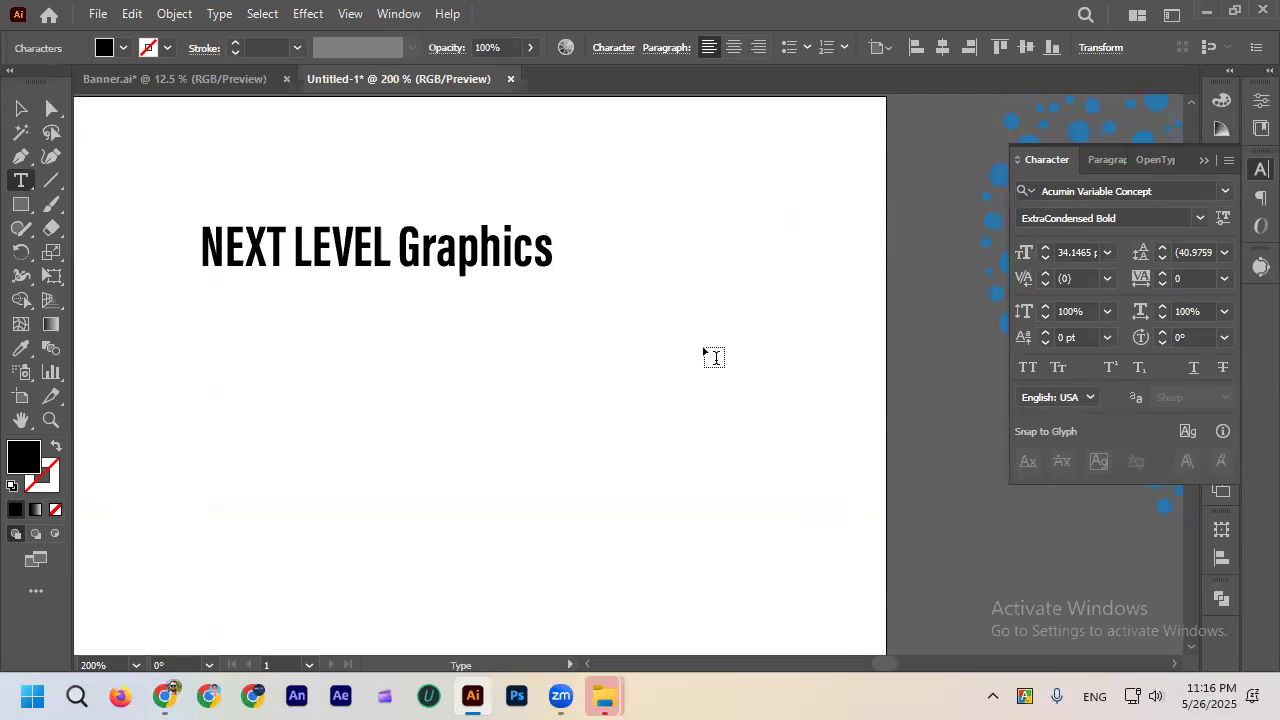
Append "Ja Mon" after "Graphics", and select and delete the added words.
type("Ja Mon")
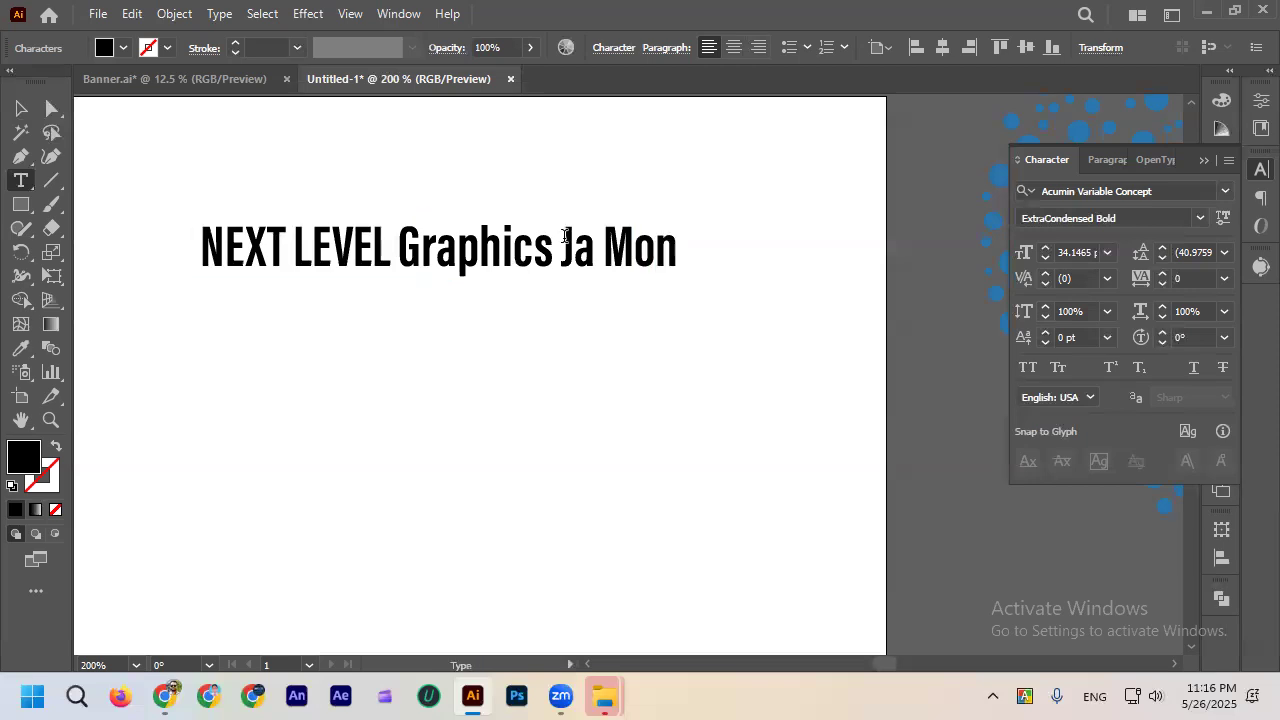
left_click_drag(561, 240, 698, 230)
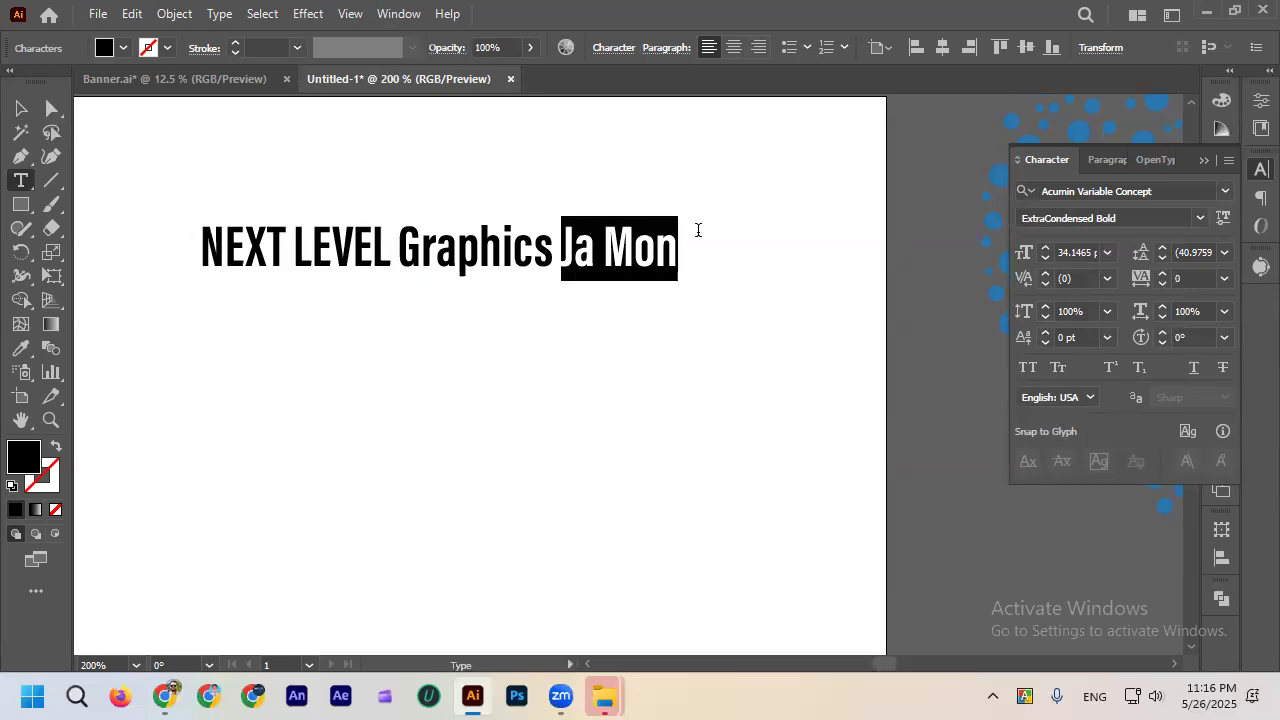
key("BackSpace")
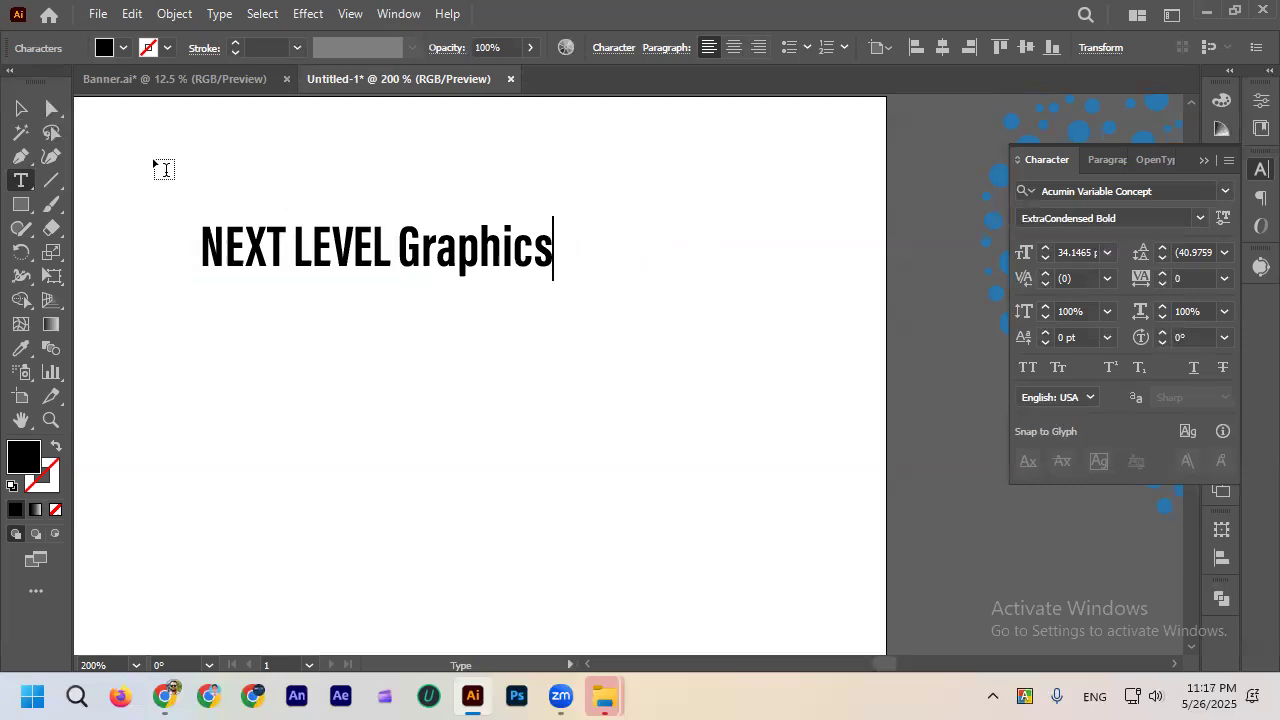
Finish editing the "NEXT LEVEL Graphics" text and deselect it.
key("Escape")
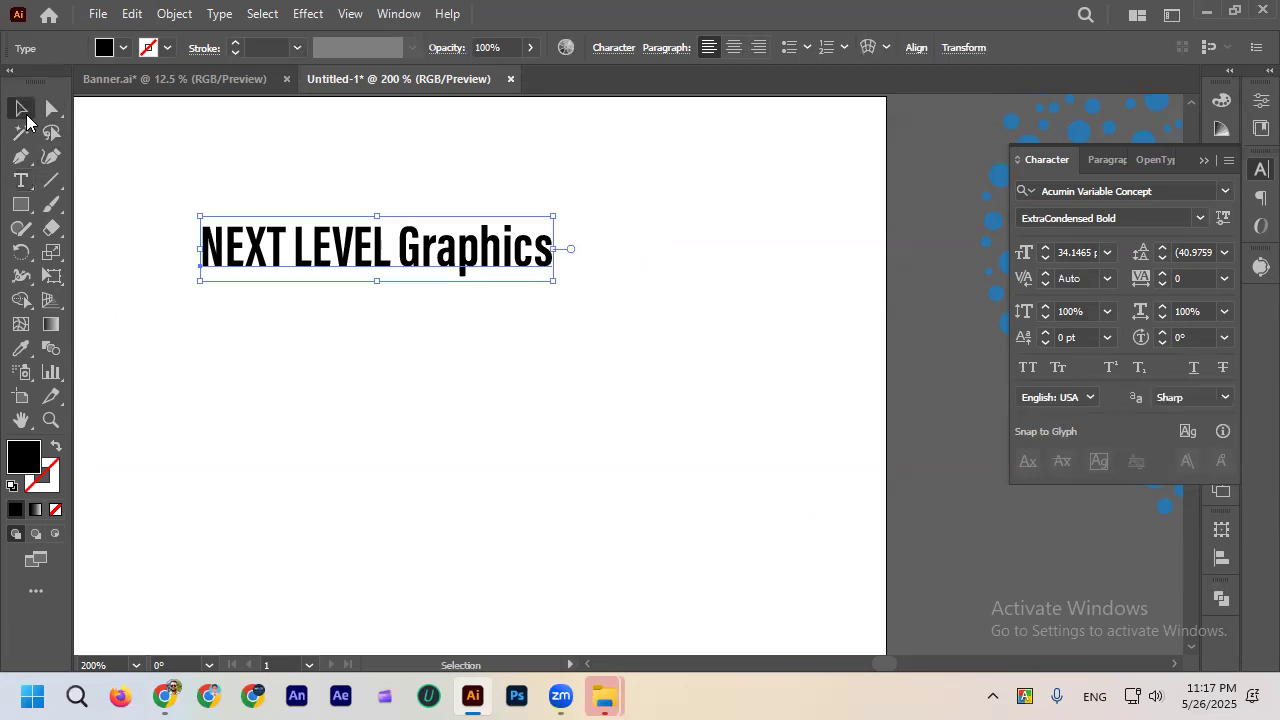
left_click(659, 165)
key("ctrl+1")
scroll(659, 237, "up", 1)
left_click_drag(600, 249, 569, 237)
left_click(557, 261)
scroll(557, 258, "up", 1)
scroll(561, 262, "down", 1)
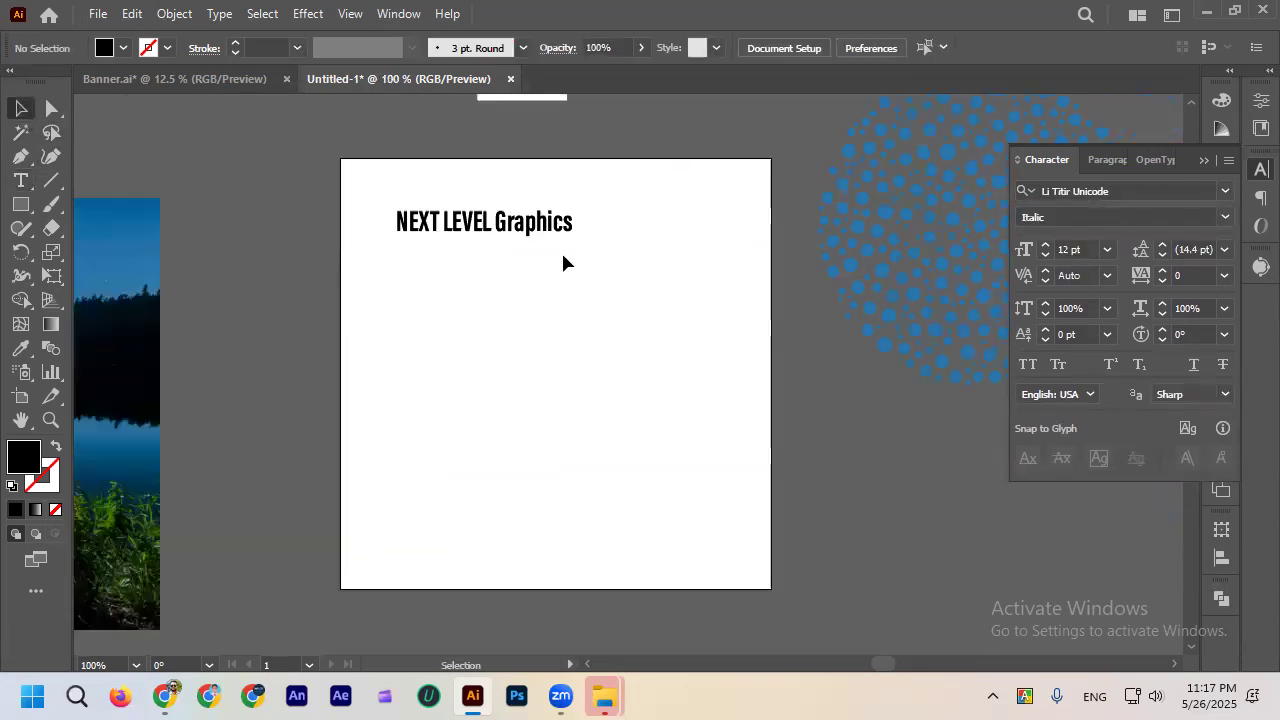
scroll(581, 268, "up", 1)
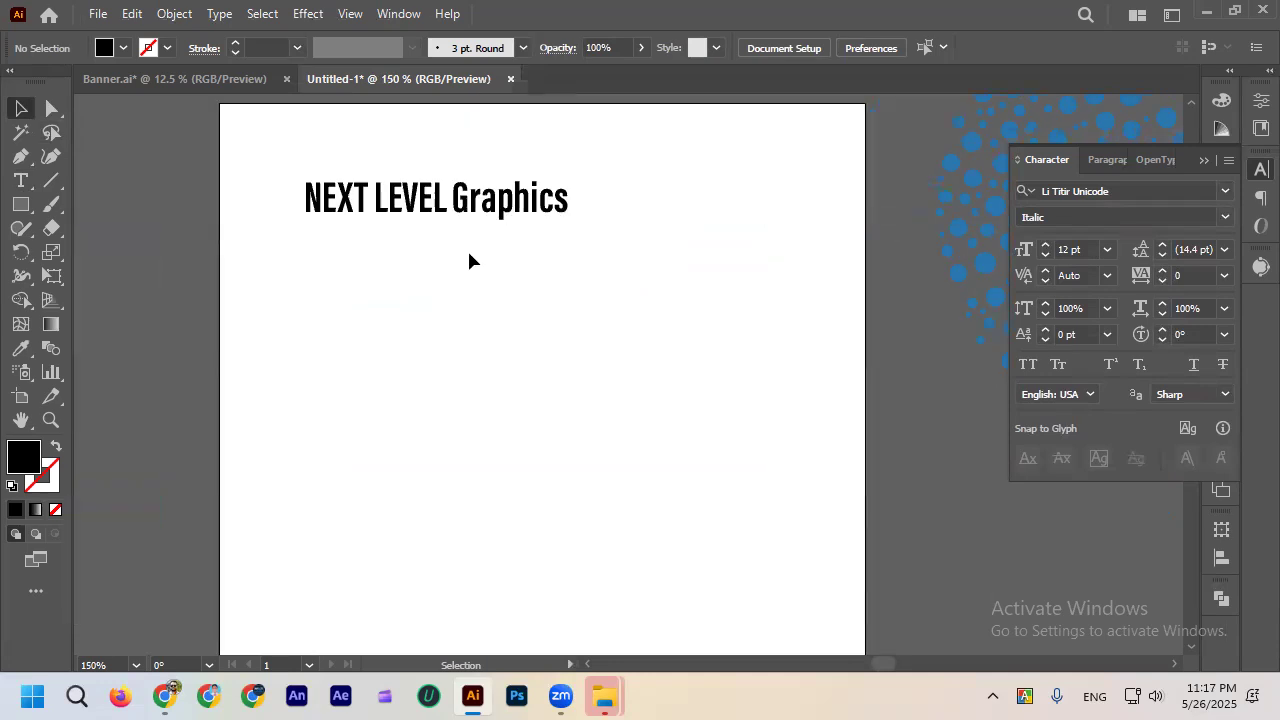
Place a default "Lorem ipsum" point text below the heading and delete it.
left_click(33, 183)
left_click(340, 277)
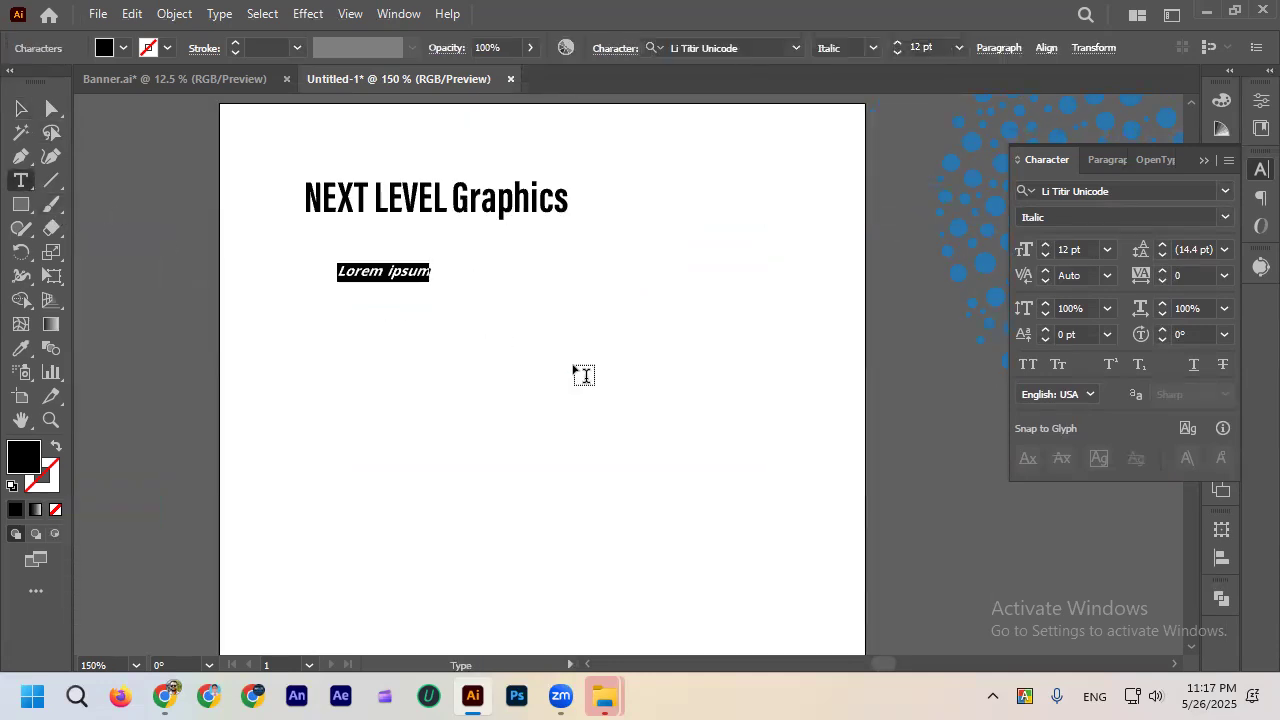
key("Escape")
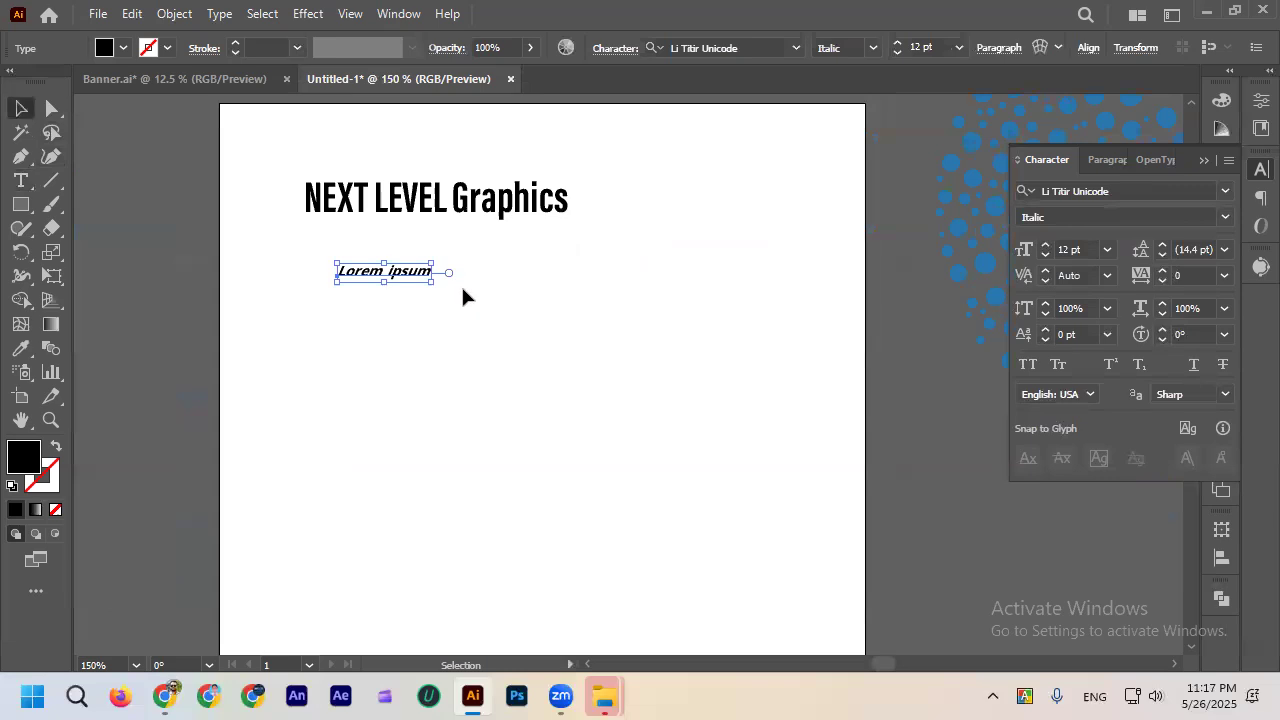
key("Delete")
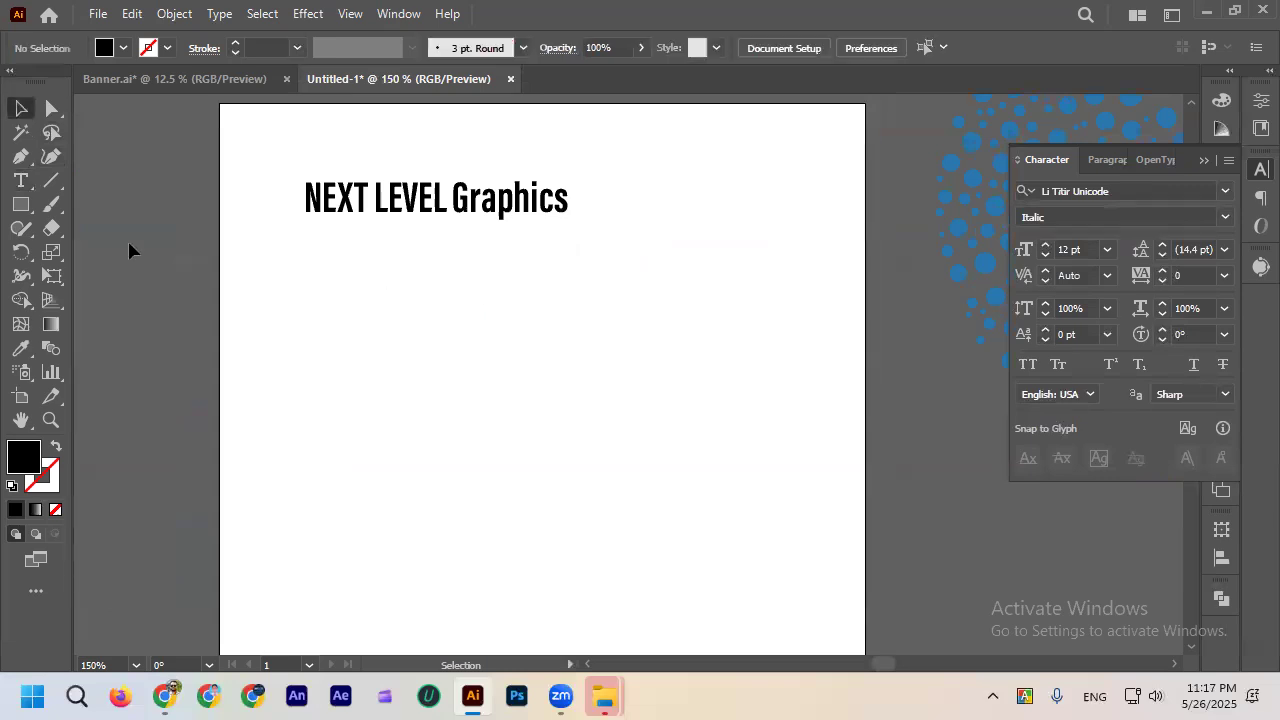
Place another default "Lorem ipsum" point text below the heading and select it as an object.
left_click(25, 180)
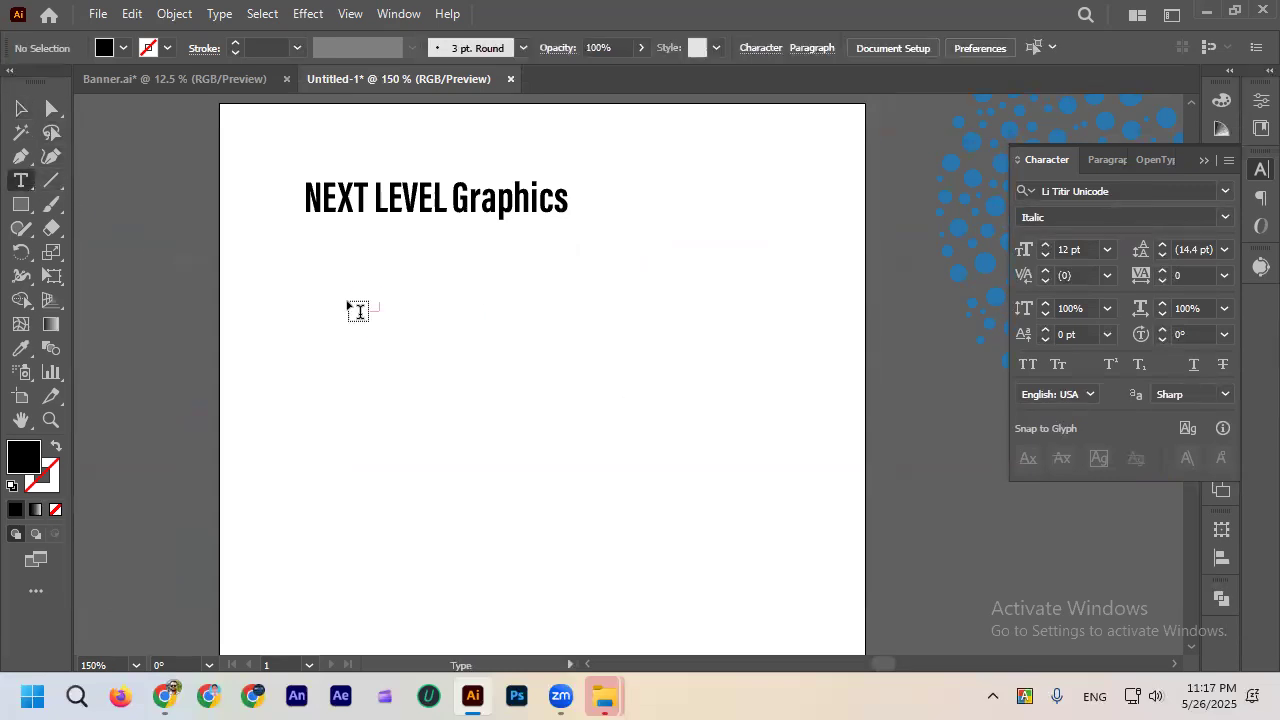
left_click(327, 288)
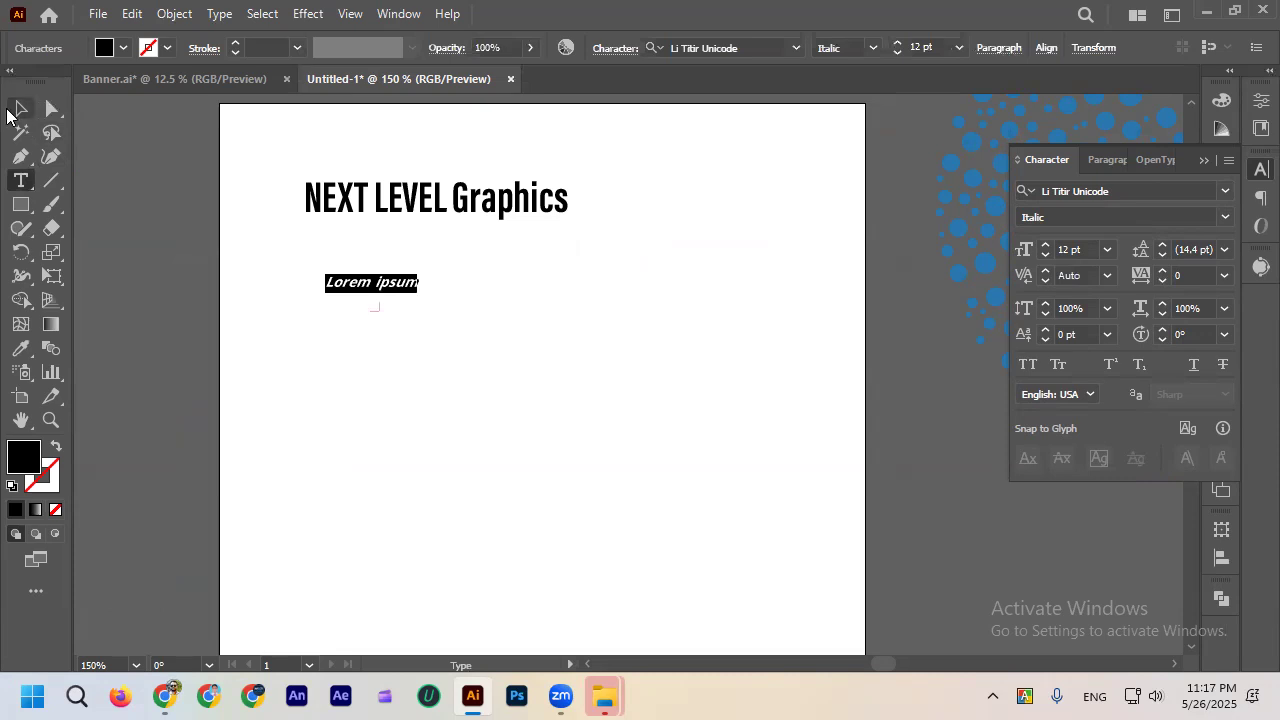
left_click(11, 112)
left_click(411, 368)
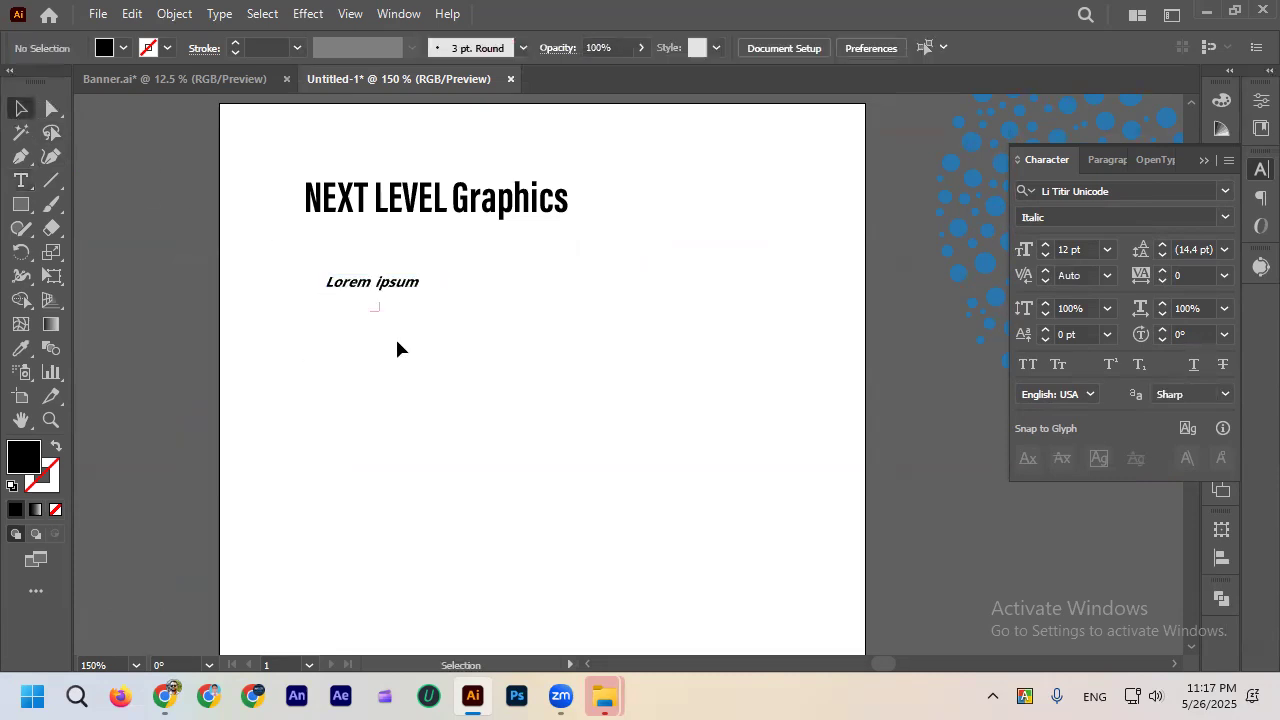
scroll(384, 305, "up", 1)
left_click(395, 282)
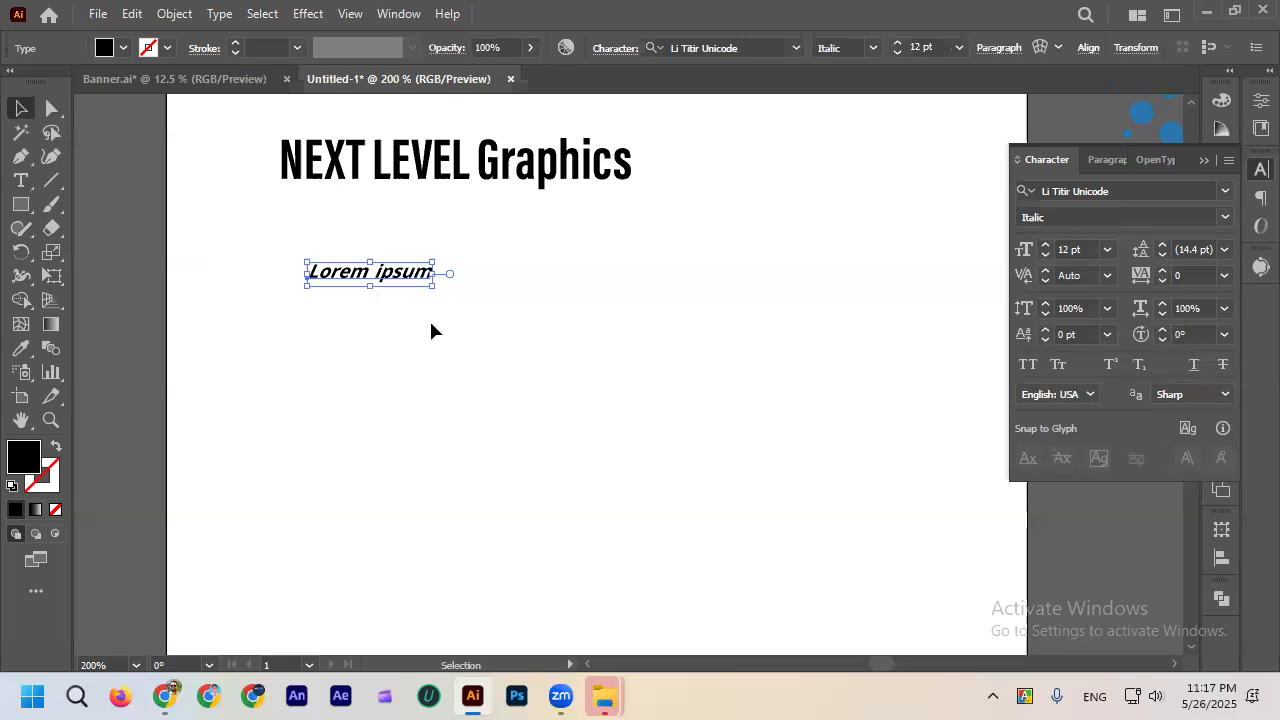
Switch to the Magic Wand and Pen tools in turn, returning to the Selection tool after each.
key("y")
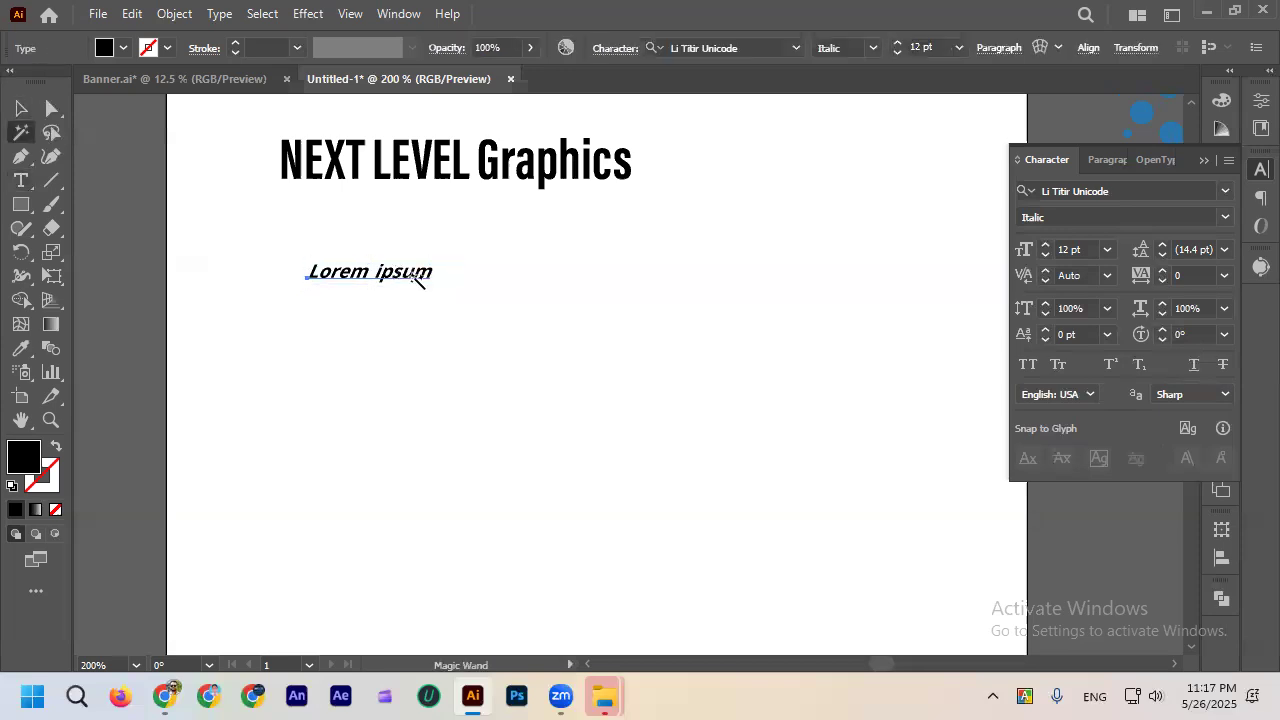
key("v")
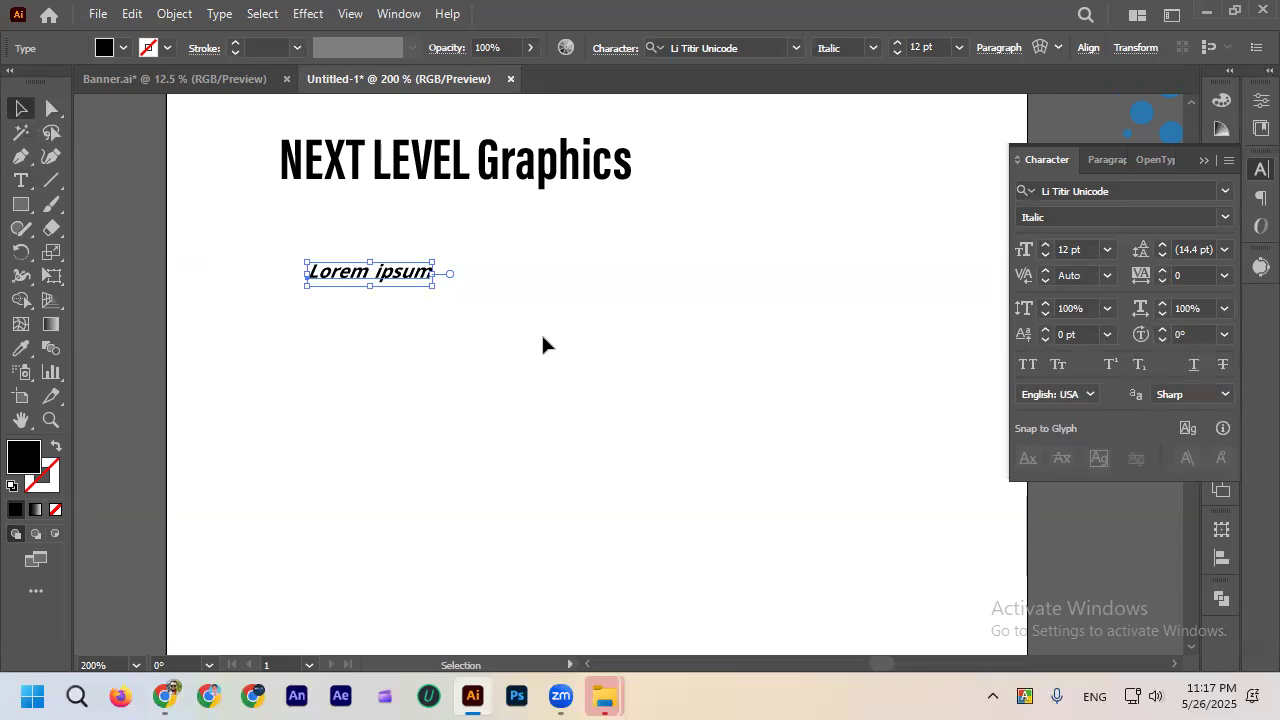
key("p")
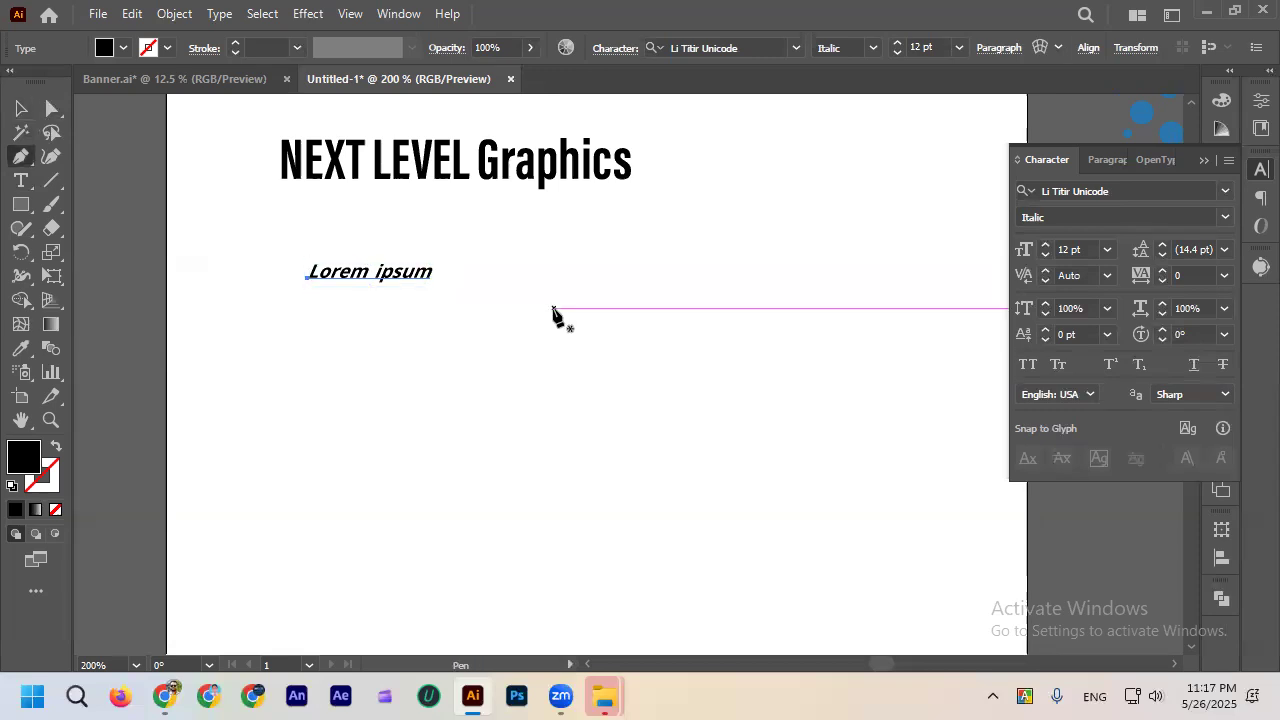
key("v")
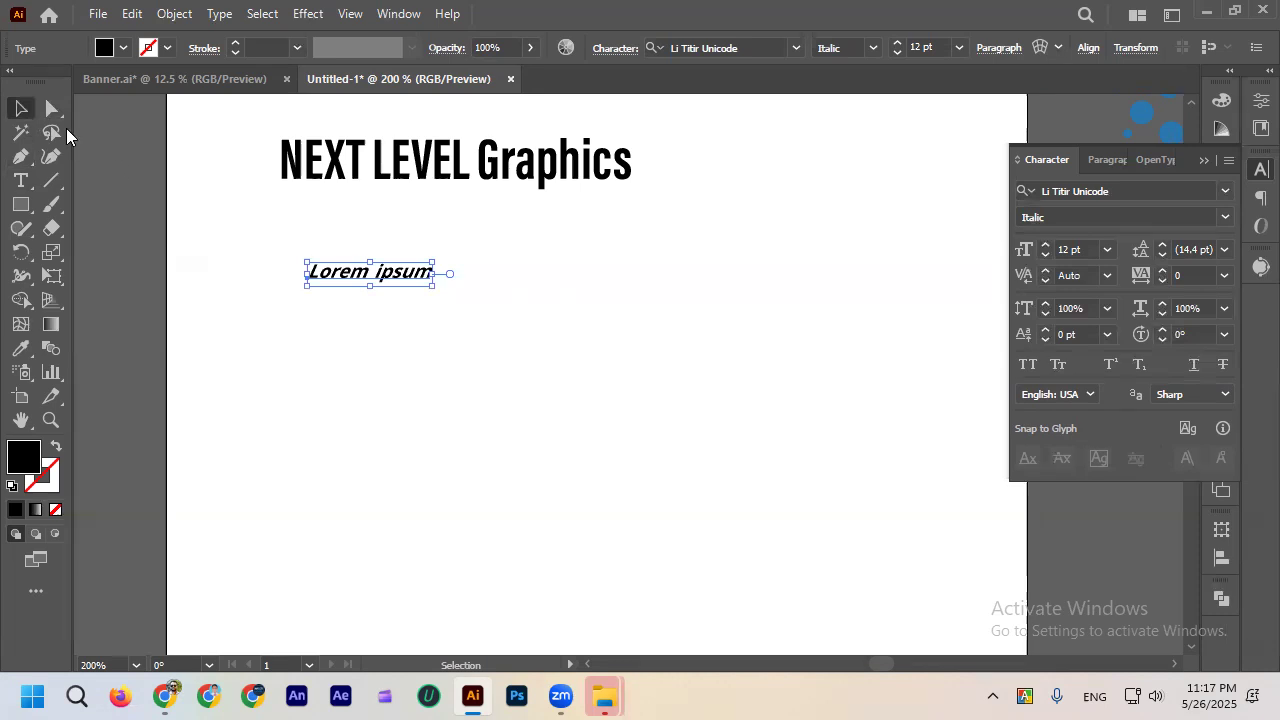
Insert "xfgdgdh" after "Lorem" in the small placeholder text and delete the whole text object.
double_click(368, 273)
type("xfgdgdf")
left_click(24, 110)
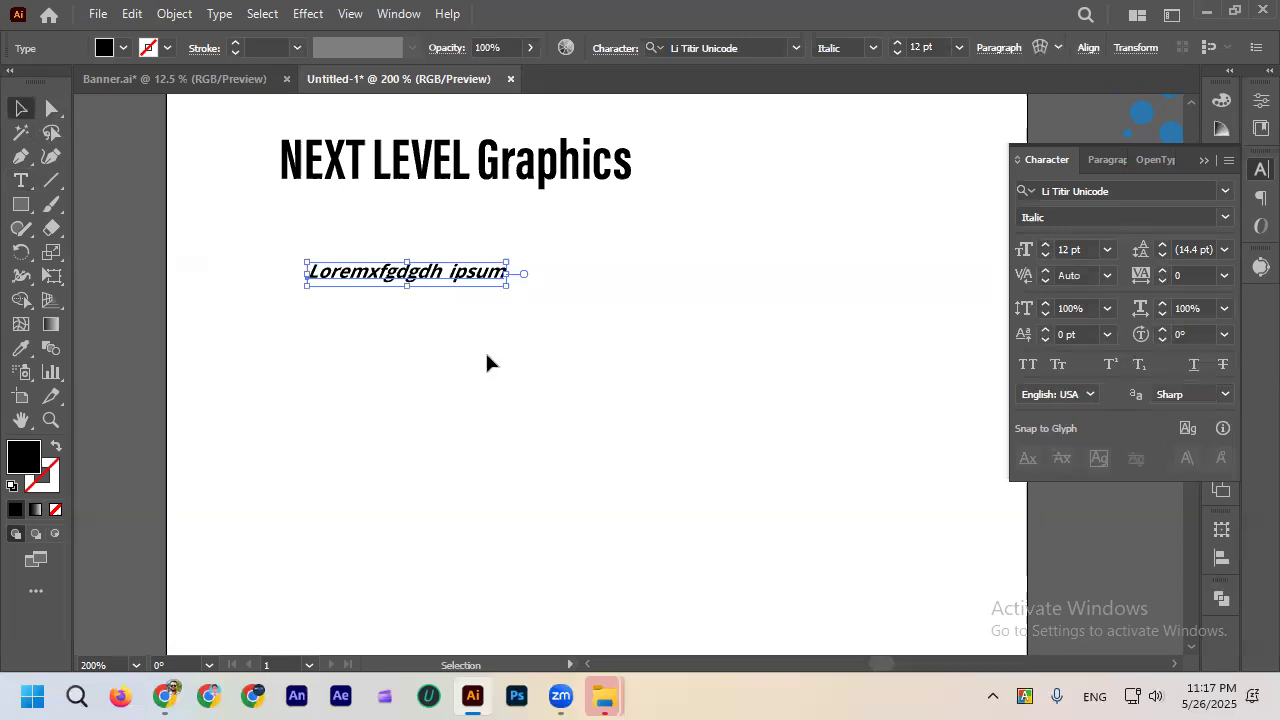
key("Delete")
Add point text below the heading with filler starting "huydasiudhoaid awsyiduaidhoiafd uyagwswuidh", running on past the artboard's edge.
scroll(500, 352, "down", 1)
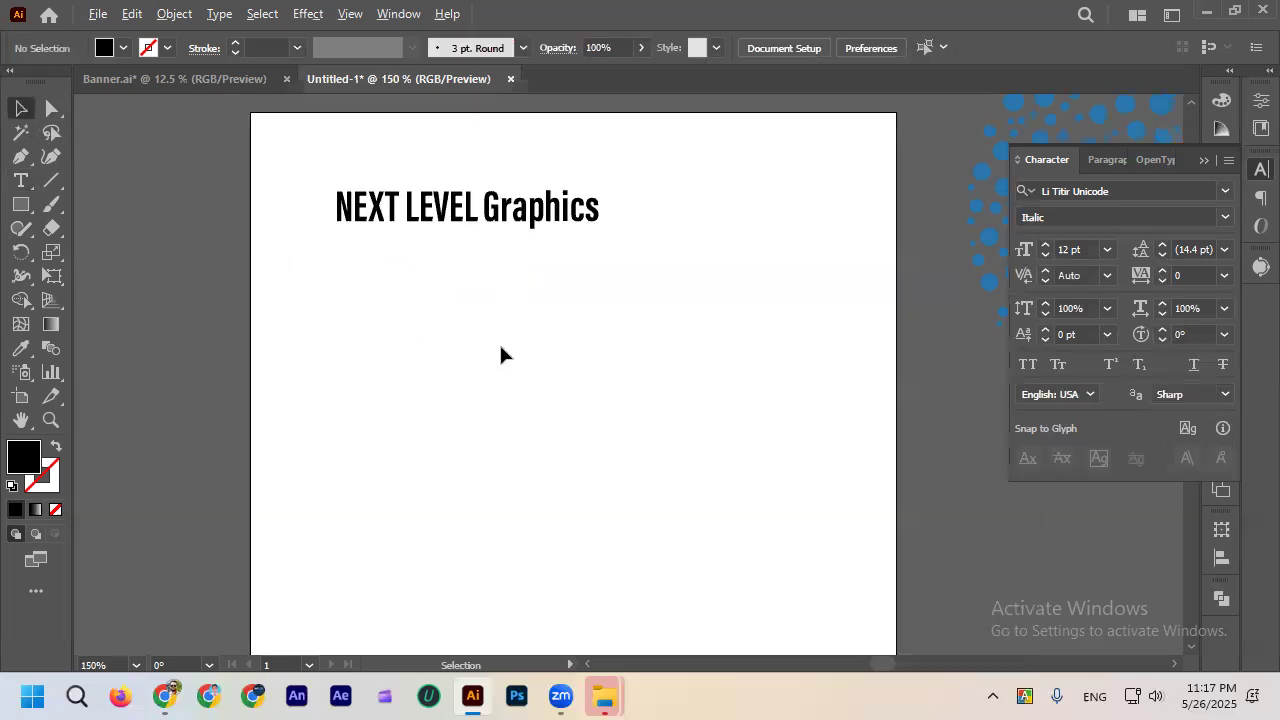
left_click(24, 183)
left_click(410, 310)
type("huydasiudh")
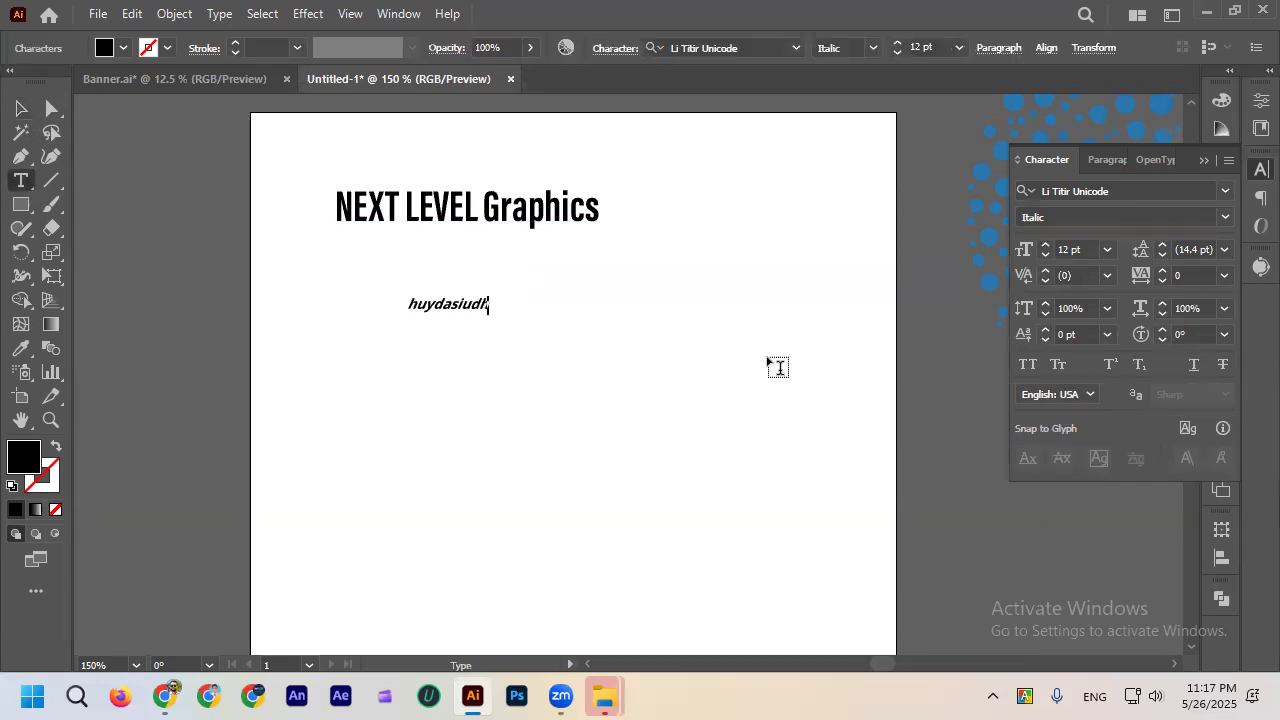
type("oaid awsyiduaidhoiafd uyagwsvuidh")
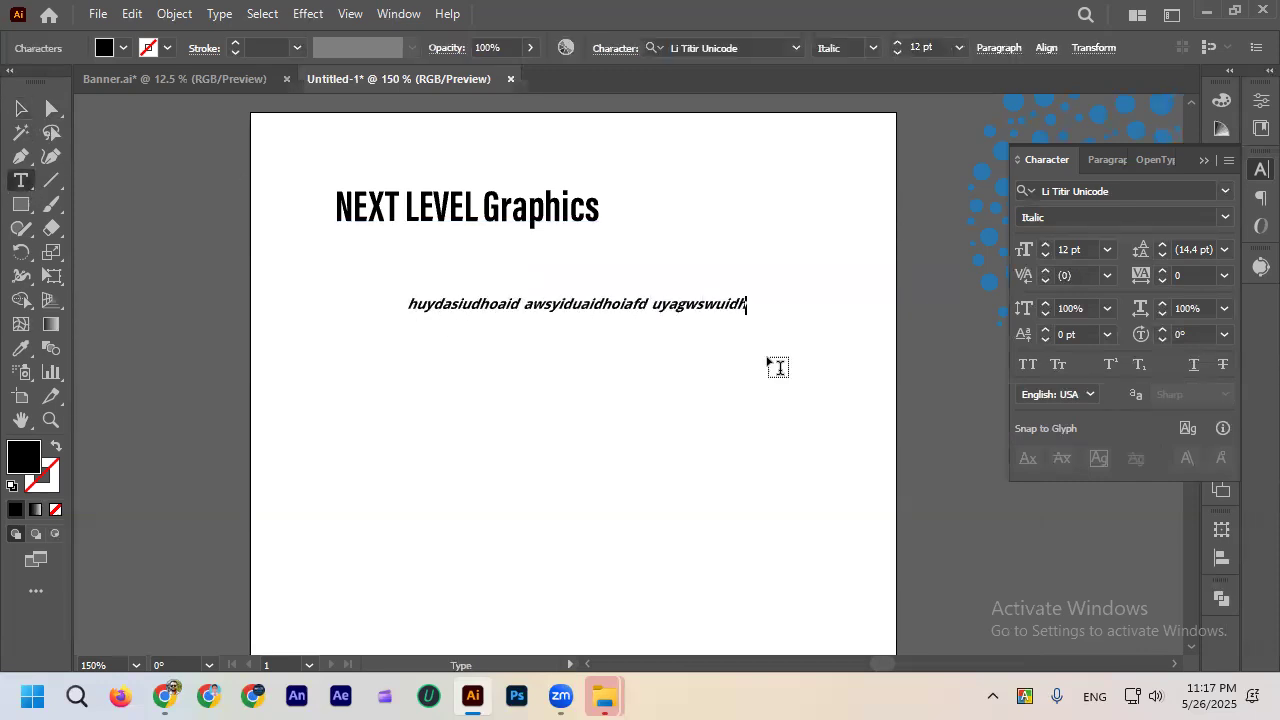
type(" dhuyuuieafdui89  aewuluidua fduwa")
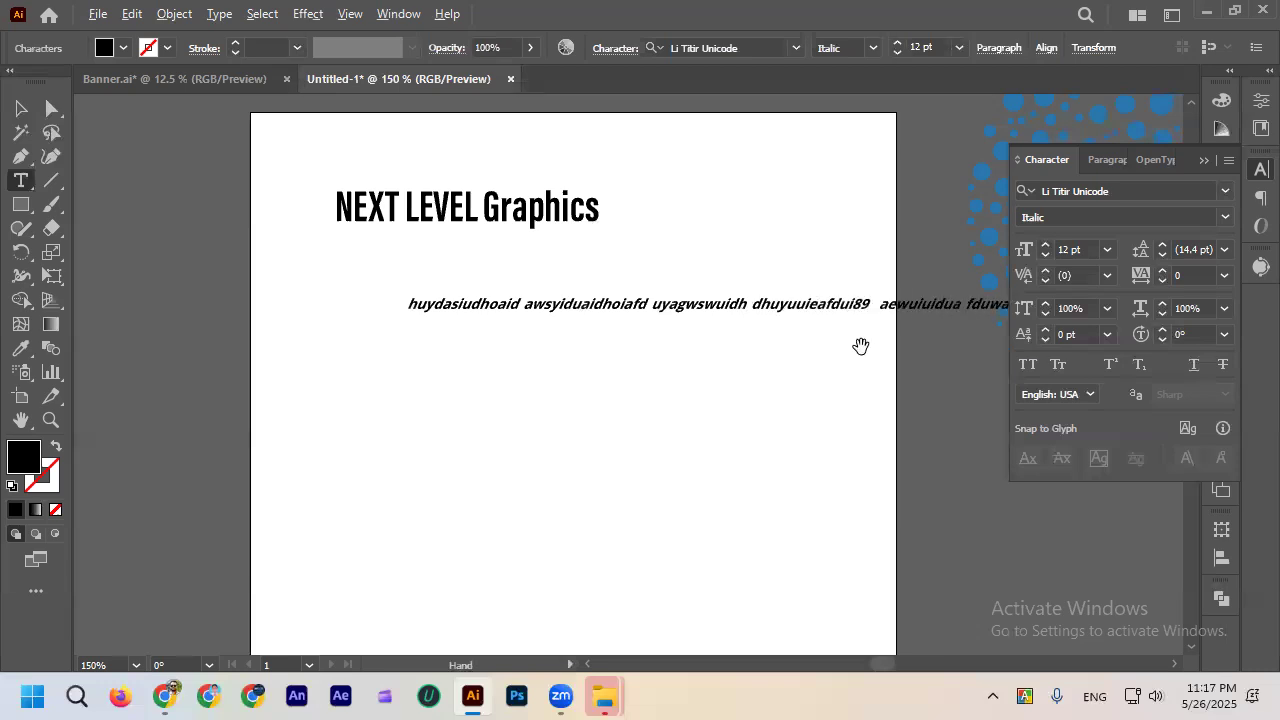
End the filler line with "fduwaidhuaiwd" and add two more lines, "jiduiahduiawsjd ioikfs" and "zdfksjfokk".
scroll(860, 346, "down", 2)
scroll(858, 350, "right", 5)
scroll(802, 332, "up", 2)
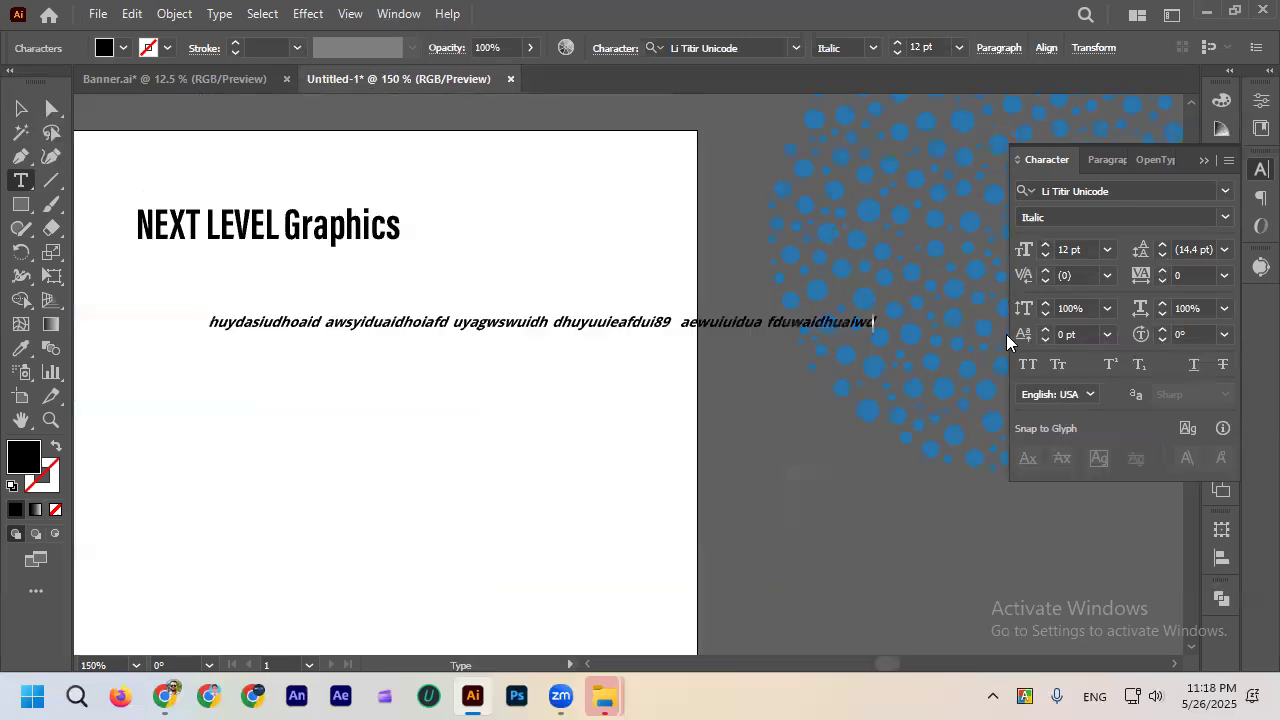
type("fduwaidhuaiwd jiduiahduiawsjc")
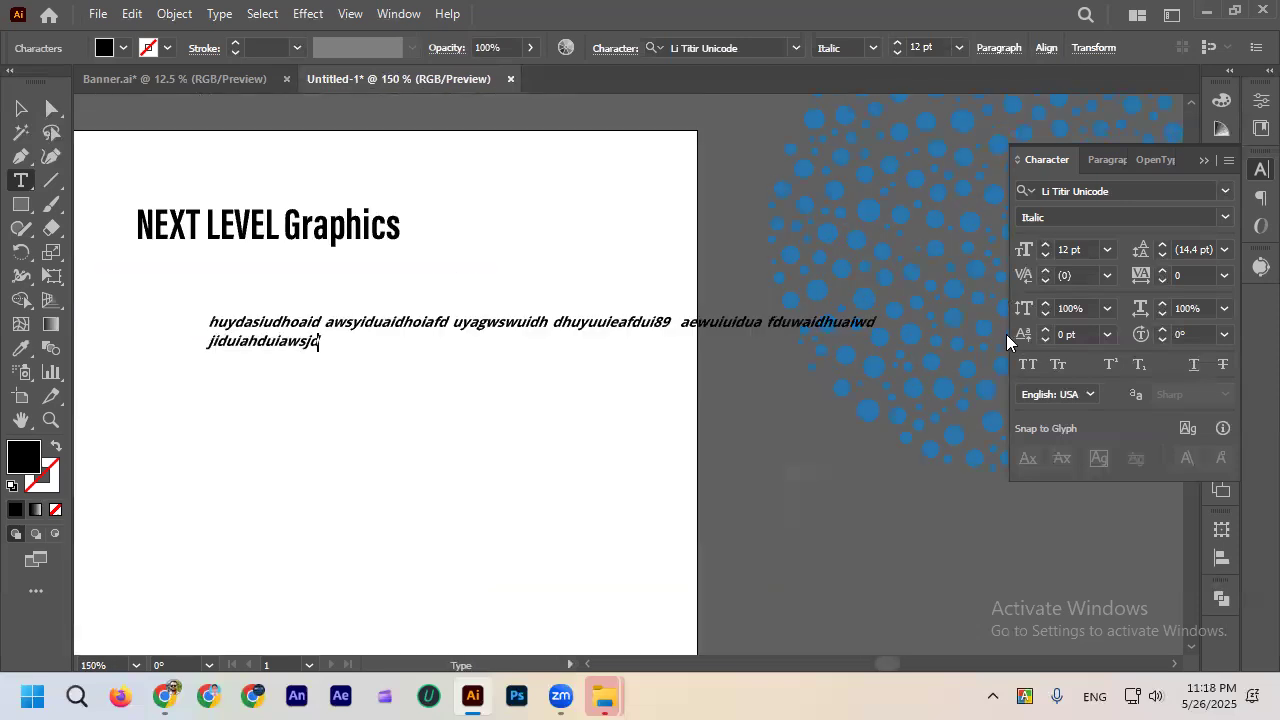
type("zdfksjfokk")
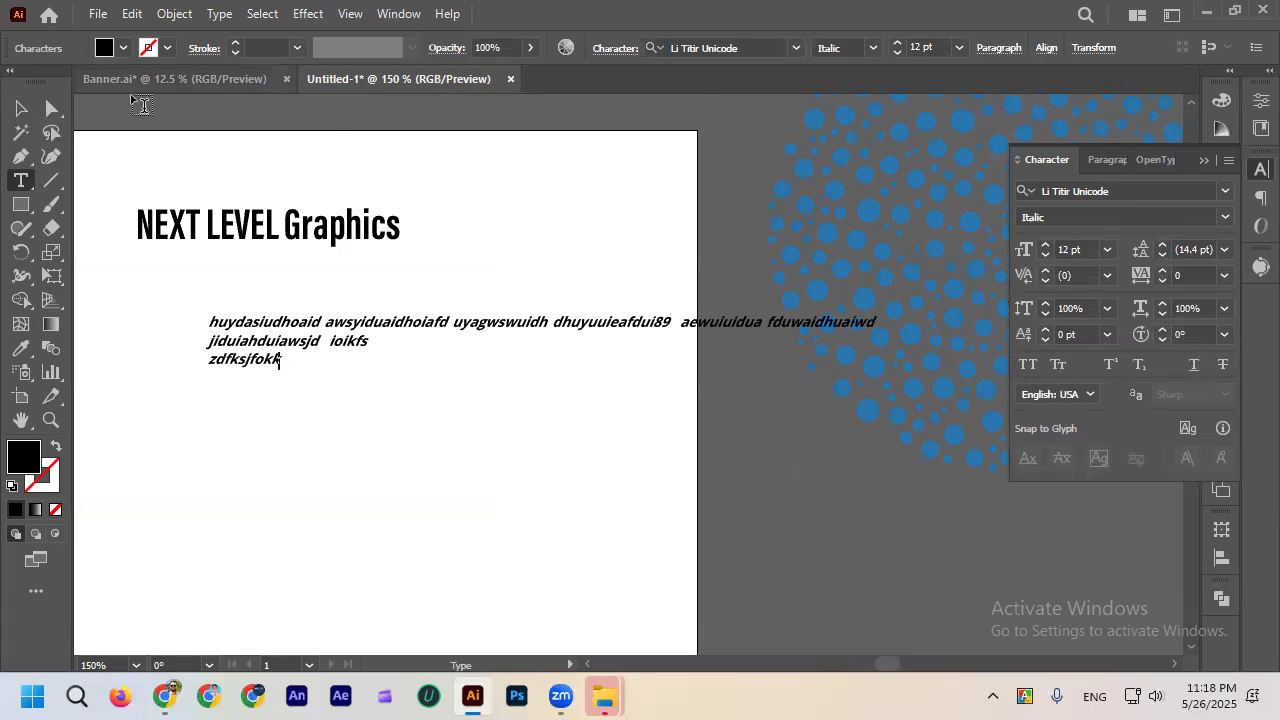
Delete the three-line filler text object, leaving only the heading on the artboard.
left_click(20, 108)
scroll(404, 333, "down", 2)
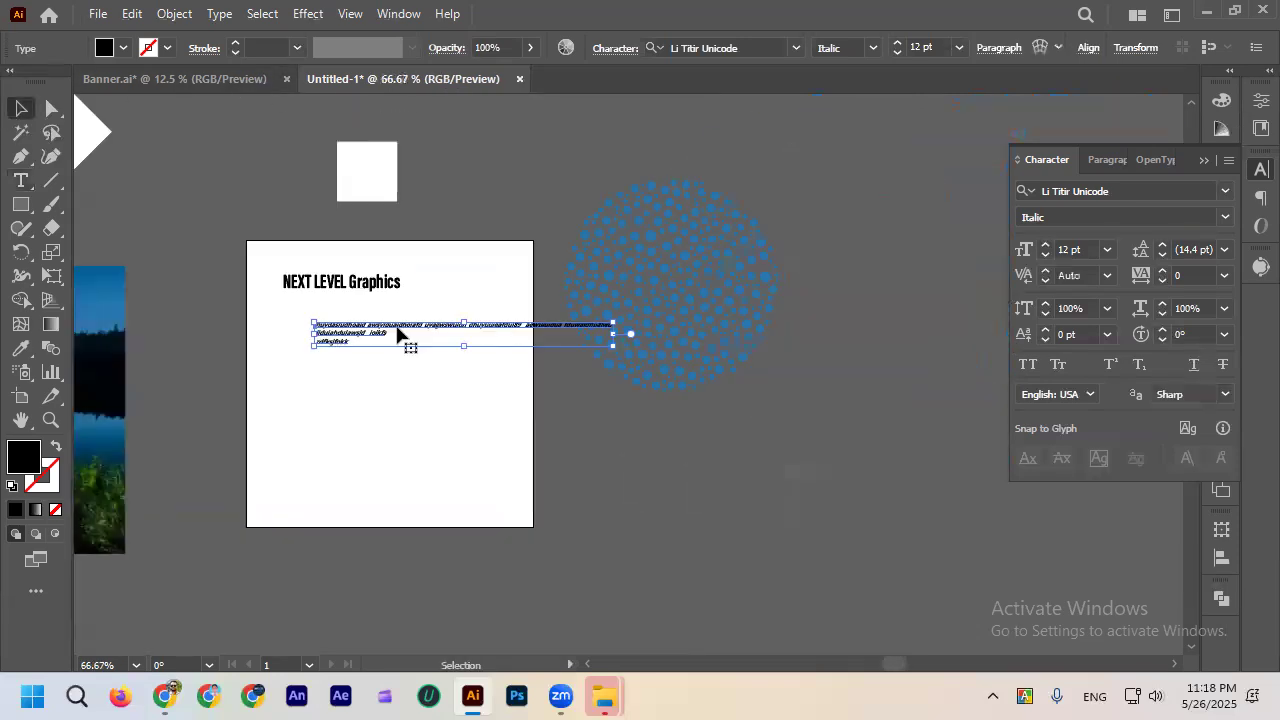
key("Delete")
scroll(183, 390, "up", 2)
scroll(411, 346, "down", 2)
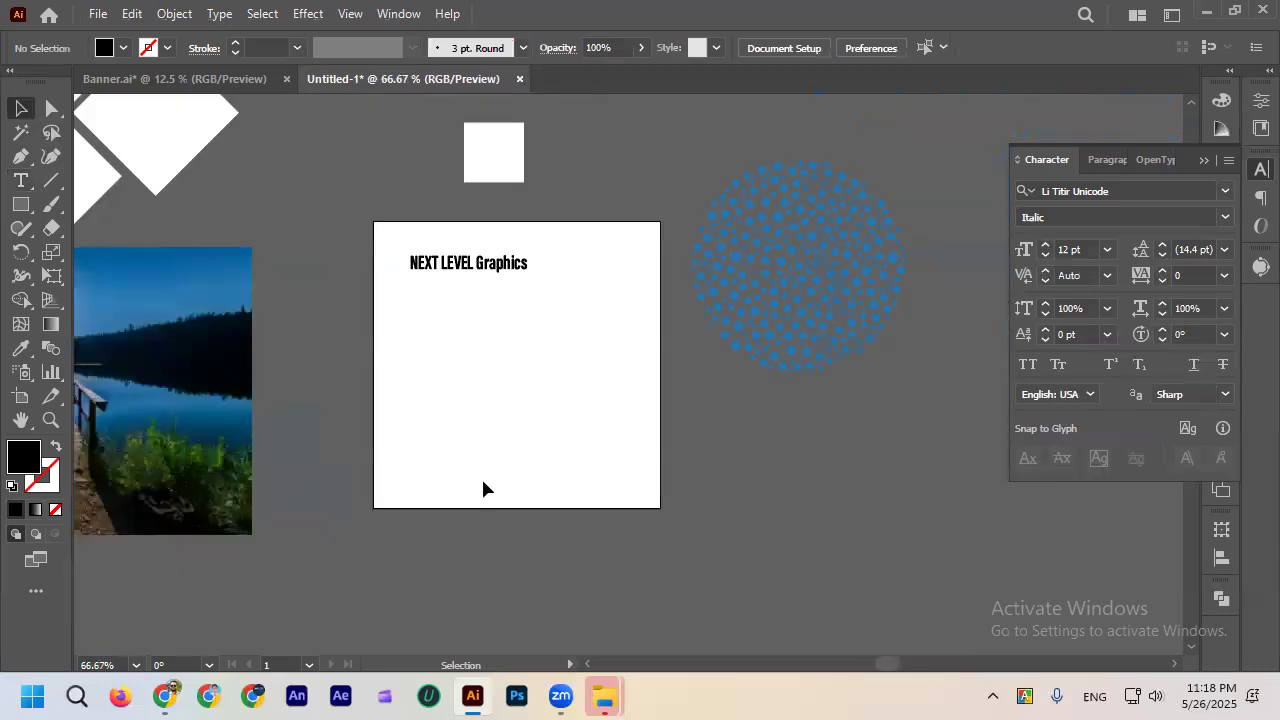
Switch to Chrome and close the natural image and flyer search pages.
left_click(164, 696)
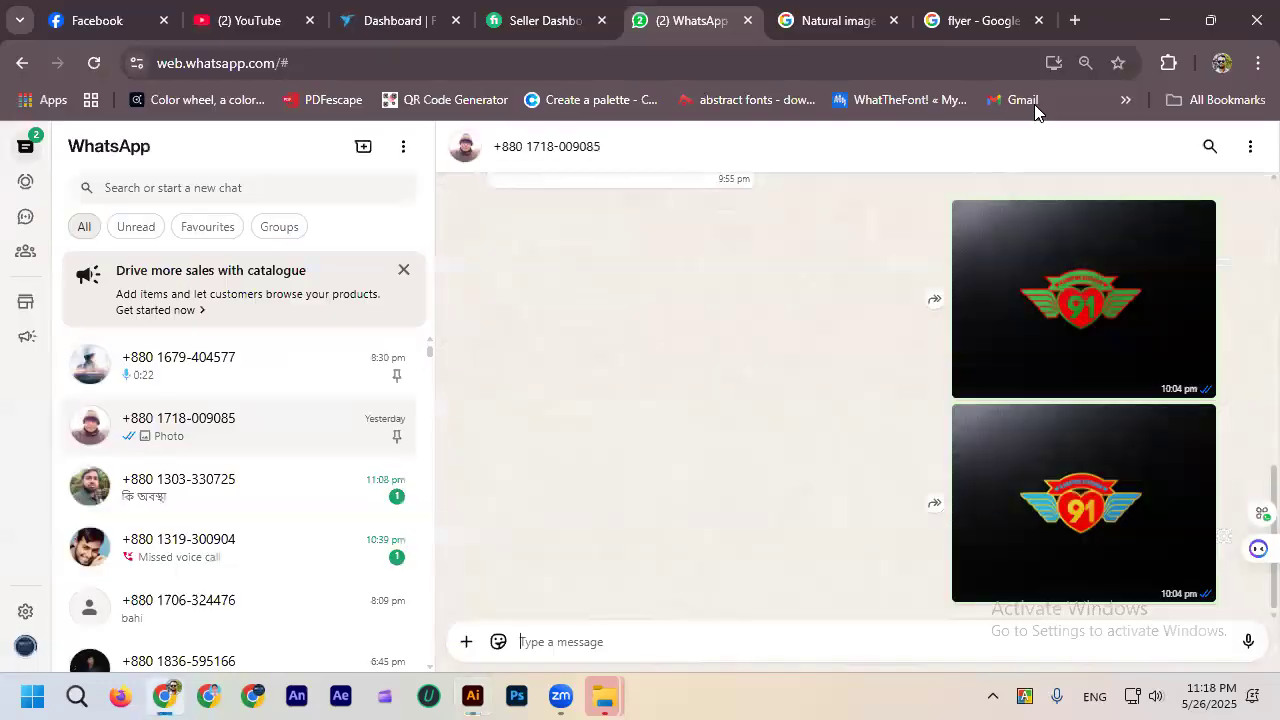
left_click(993, 24)
scroll(493, 206, "up", 5)
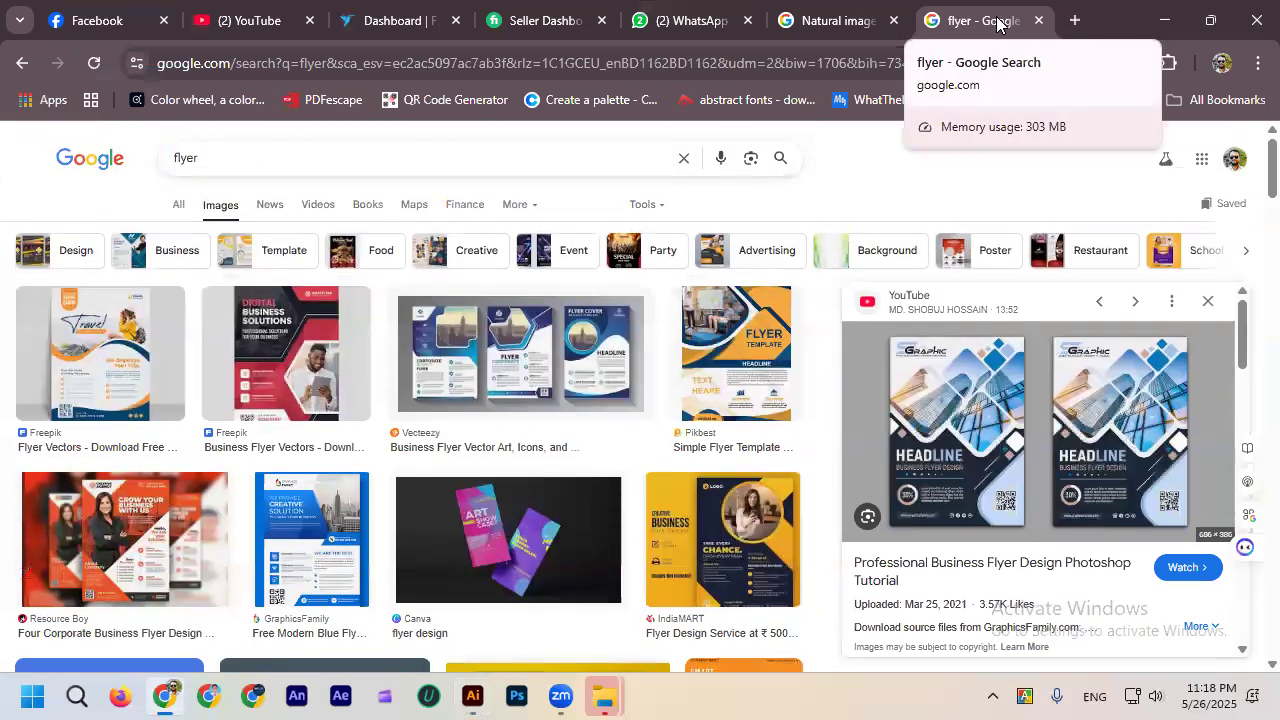
left_click(893, 20)
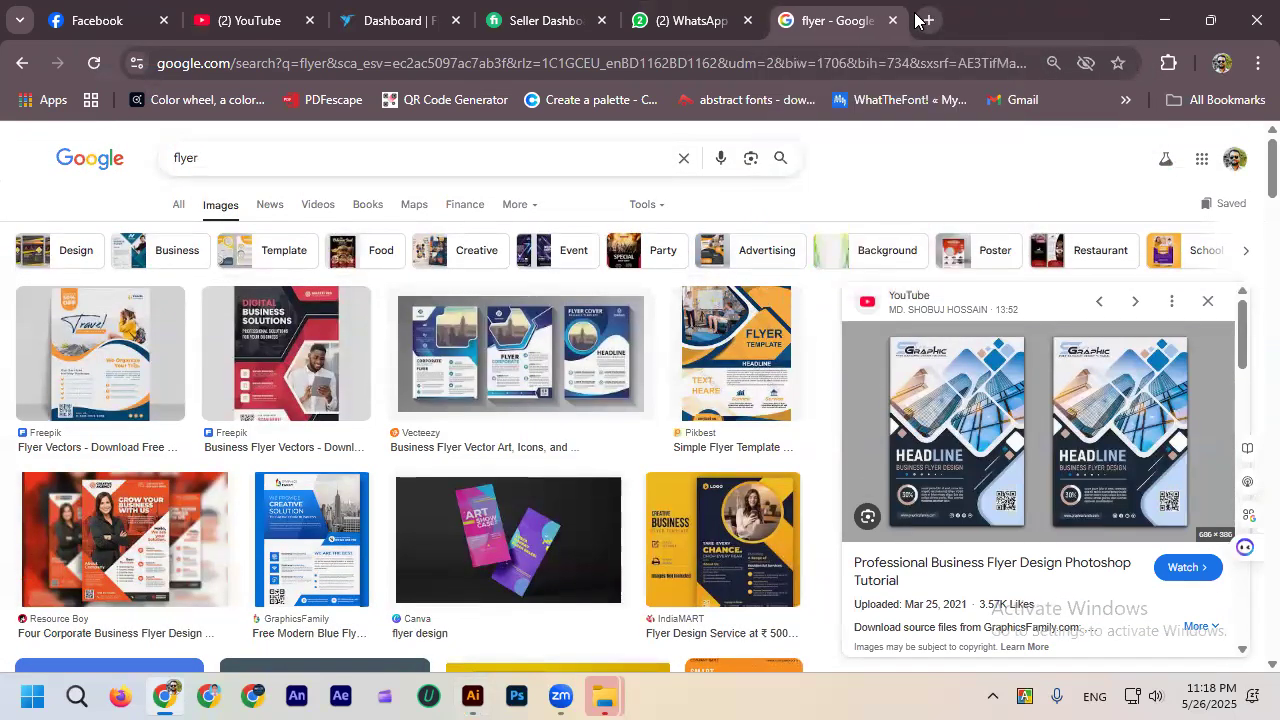
left_click(909, 20)
Search Google for "lorem ipsum" on a new page and open the lipsum.com result.
left_click(929, 20)
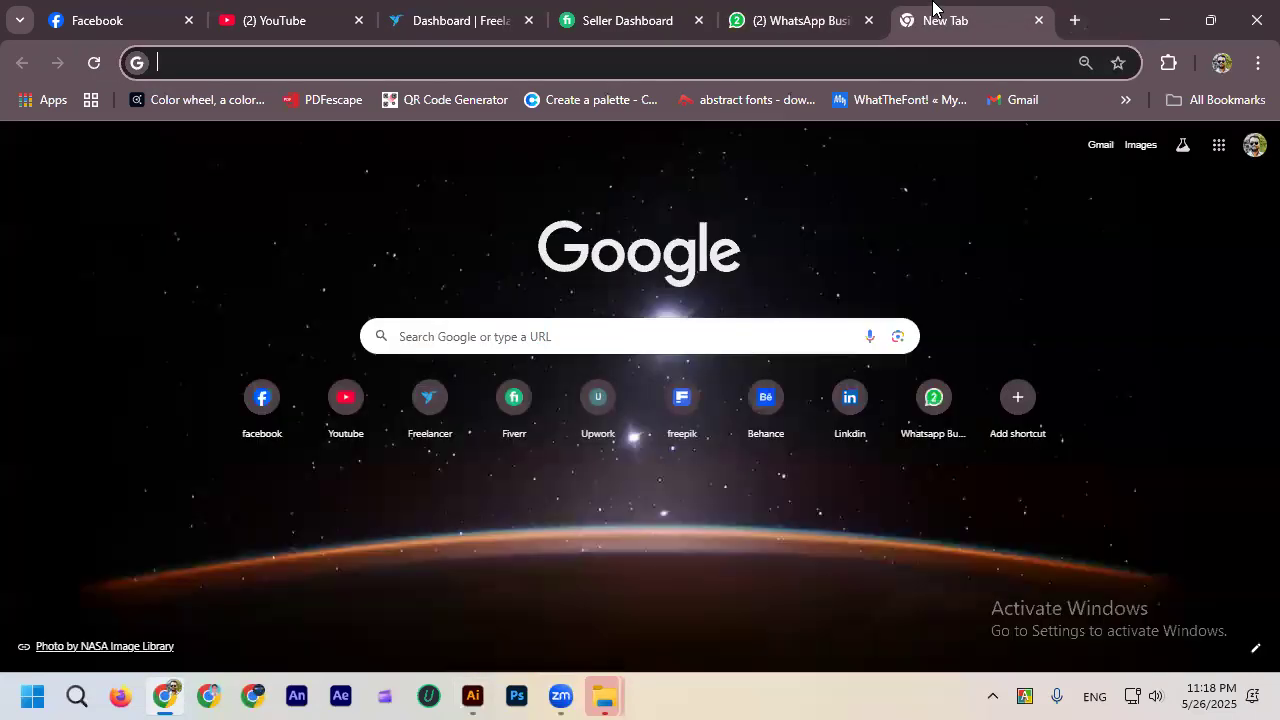
type("lo")
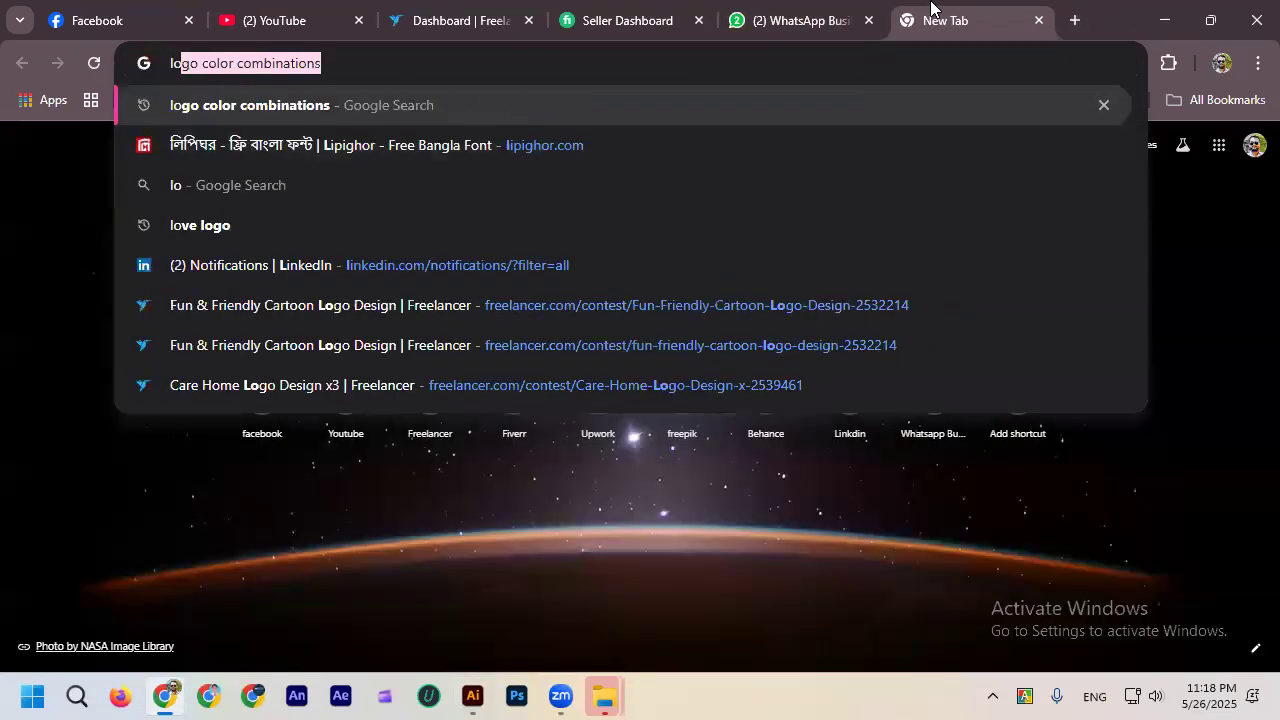
type("rem")
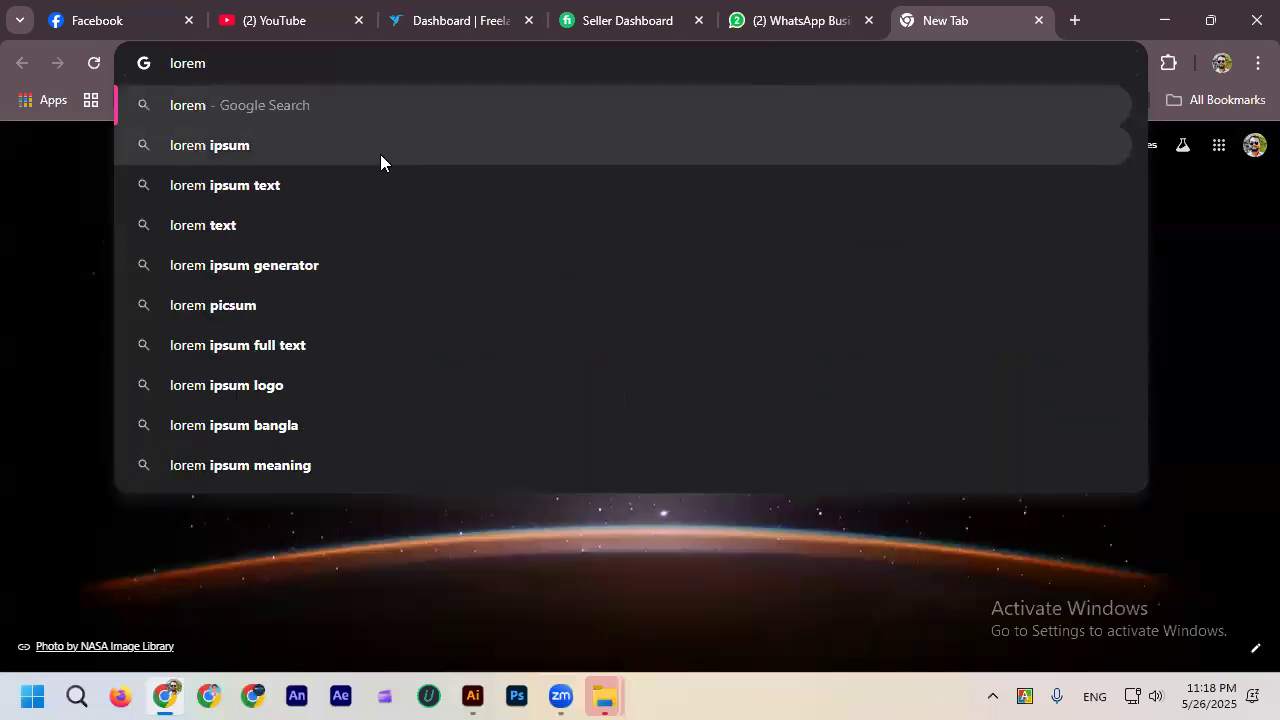
left_click(368, 148)
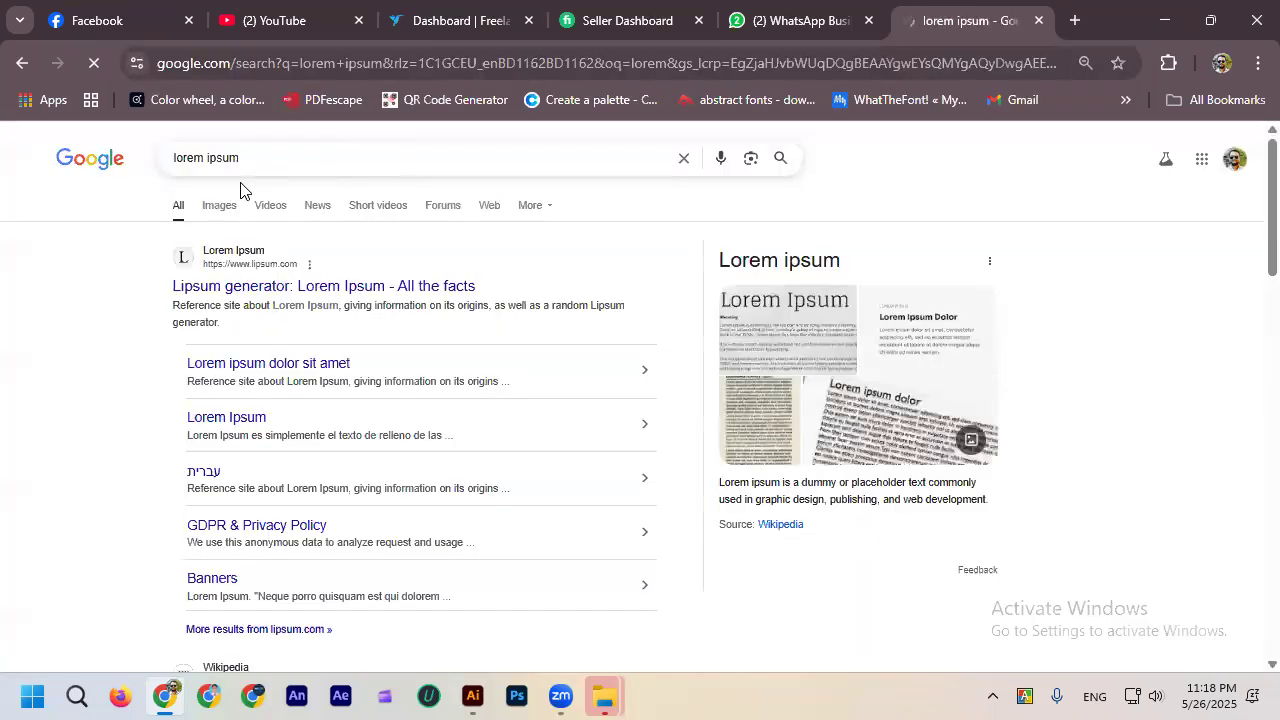
left_click(209, 257)
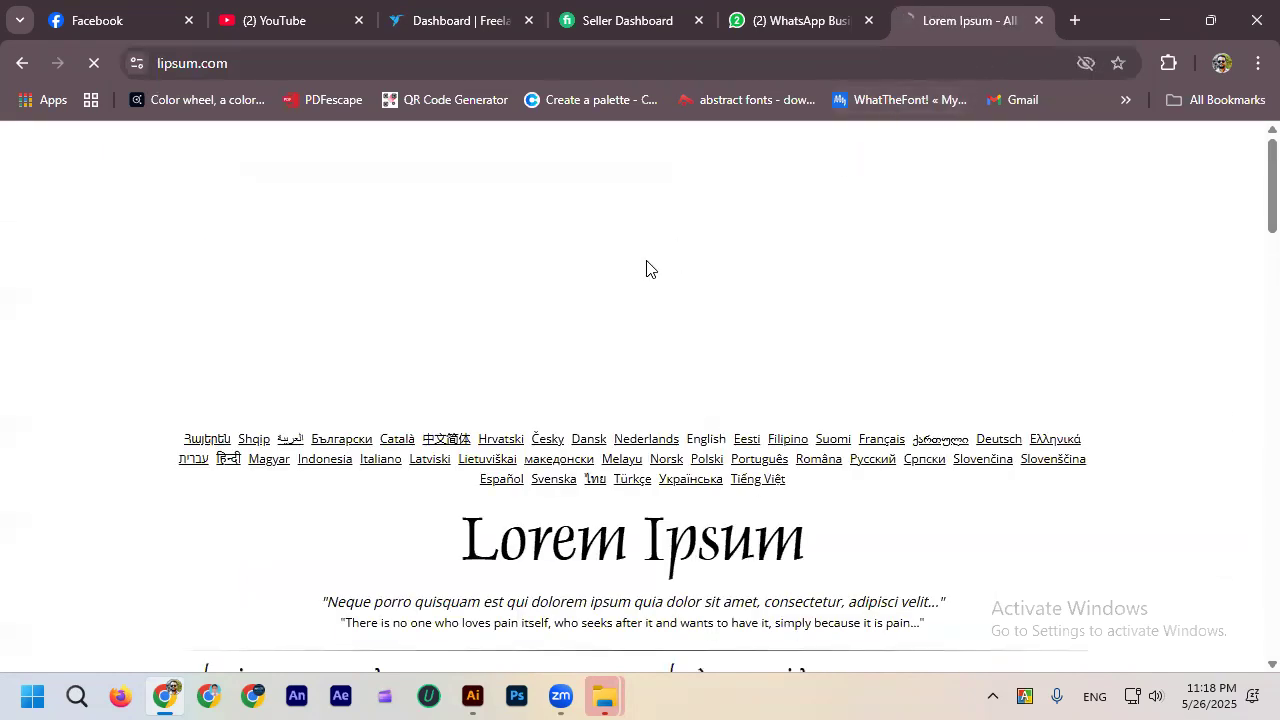
Dismiss the upper banner ad on lipsum.com and look through the page's Lorem Ipsum explanation sections.
scroll(640, 268, "down", 10)
scroll(631, 272, "up", 10)
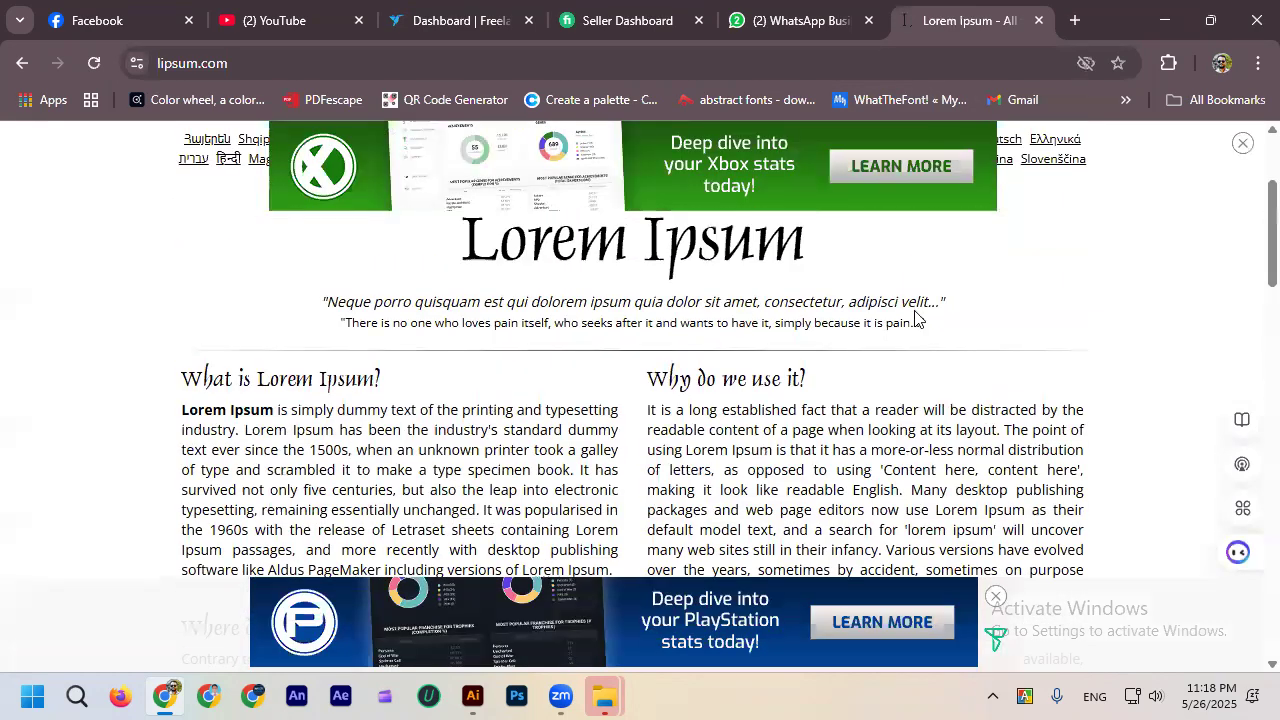
left_click(1243, 146)
scroll(846, 258, "down", 5)
scroll(846, 256, "down", 1)
scroll(800, 290, "up", 1)
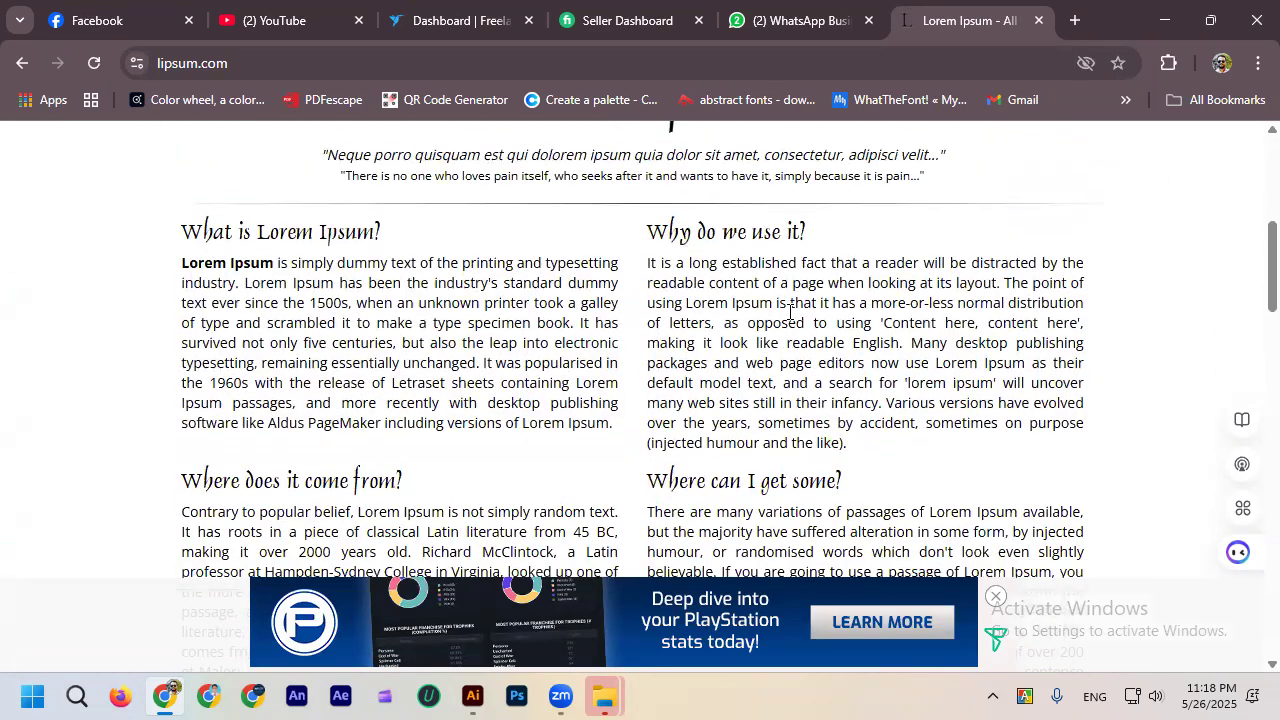
scroll(739, 322, "down", 2)
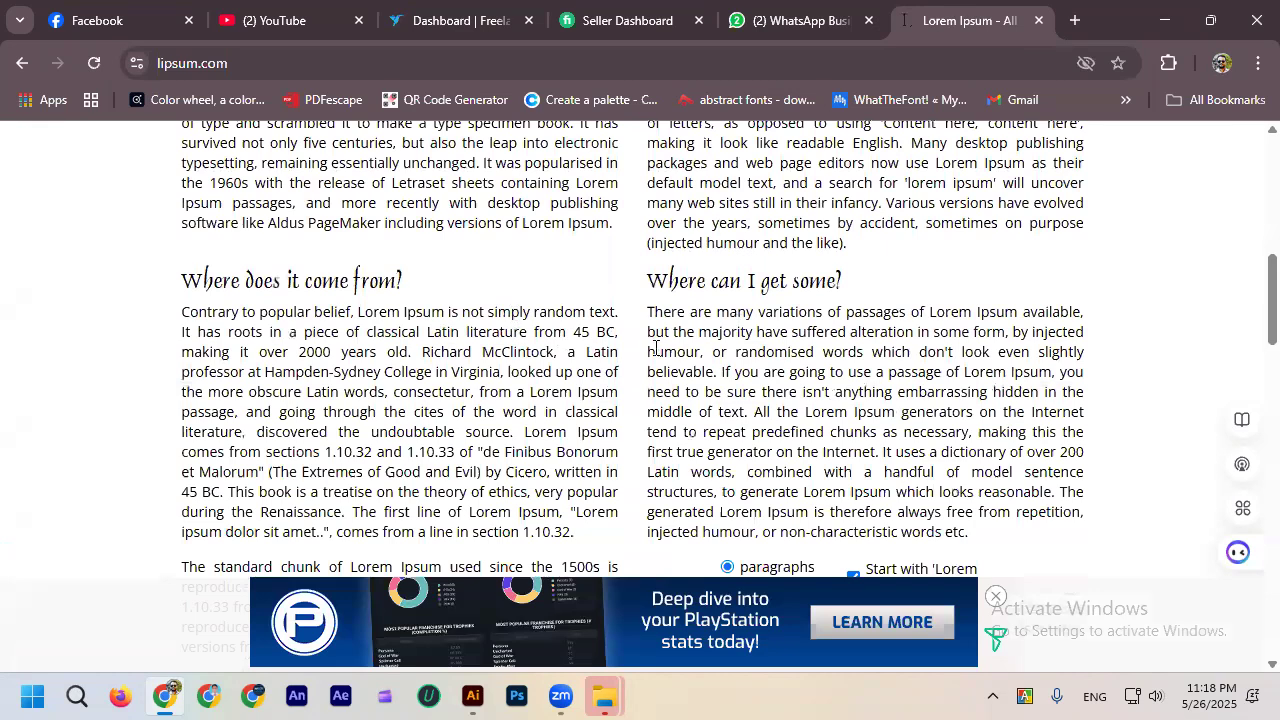
scroll(560, 370, "up", 2)
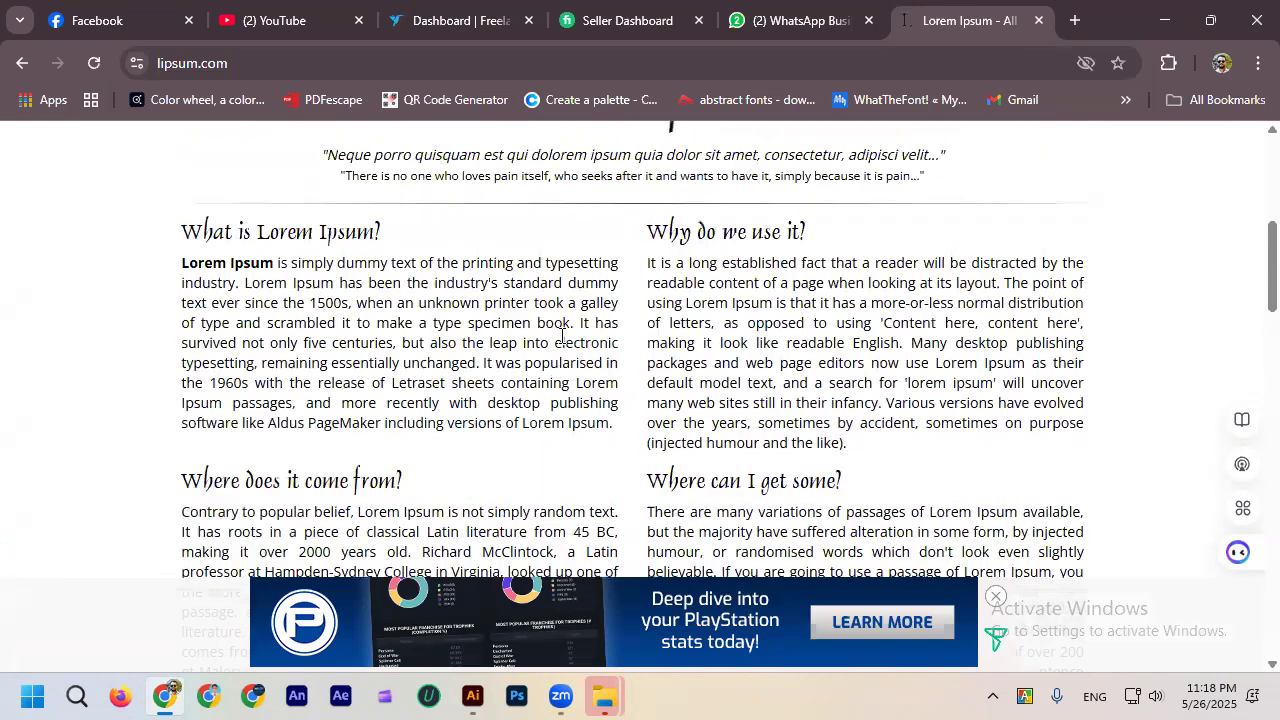
scroll(608, 294, "down", 1)
scroll(608, 291, "up", 5)
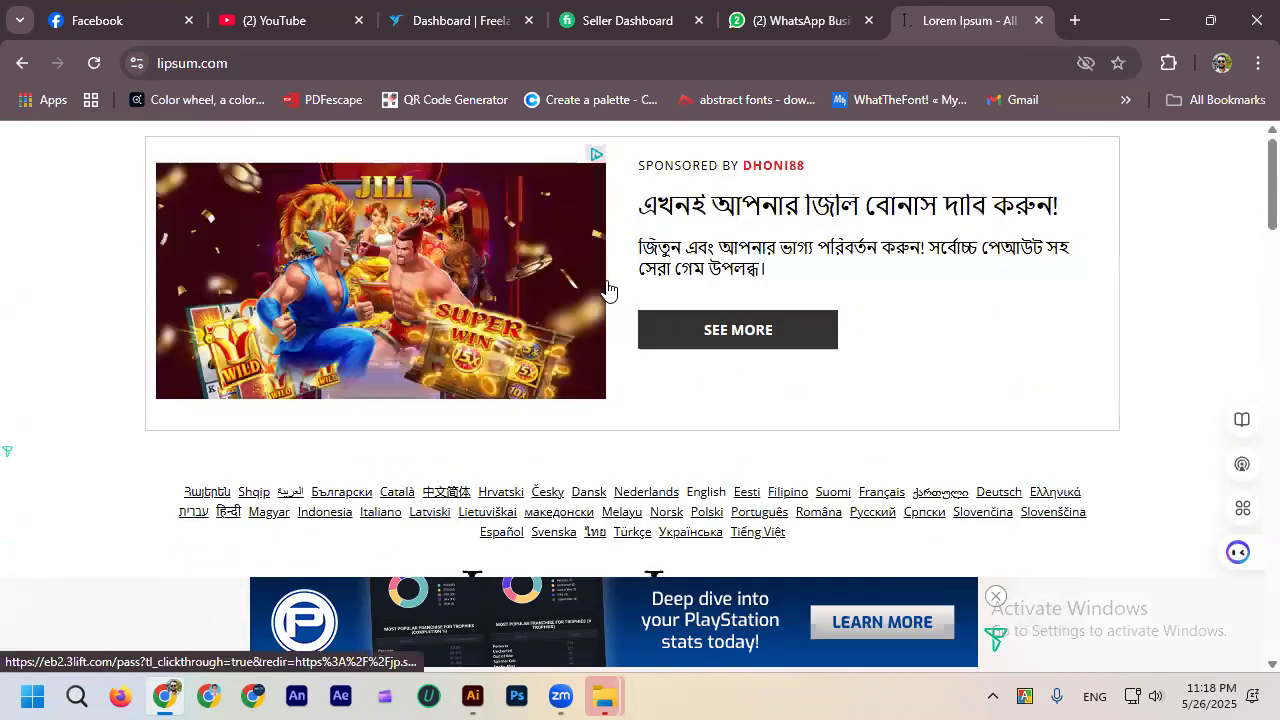
scroll(598, 284, "down", 5)
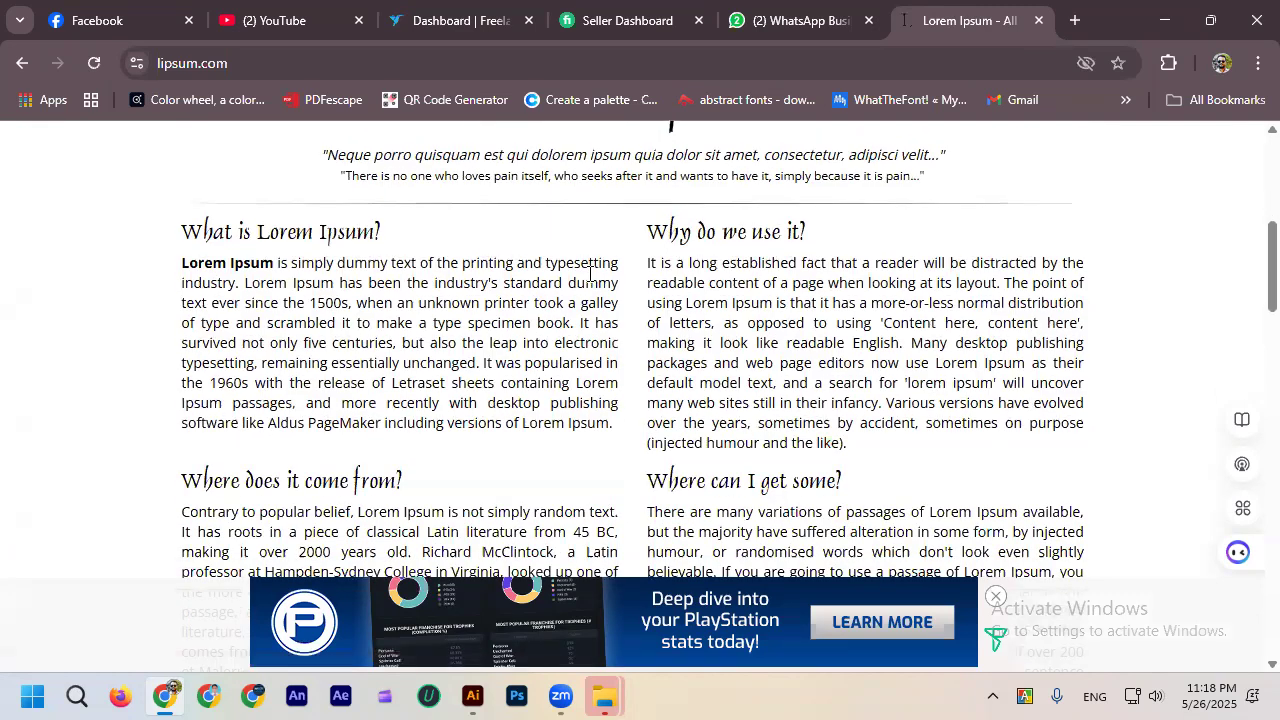
scroll(588, 265, "down", 2)
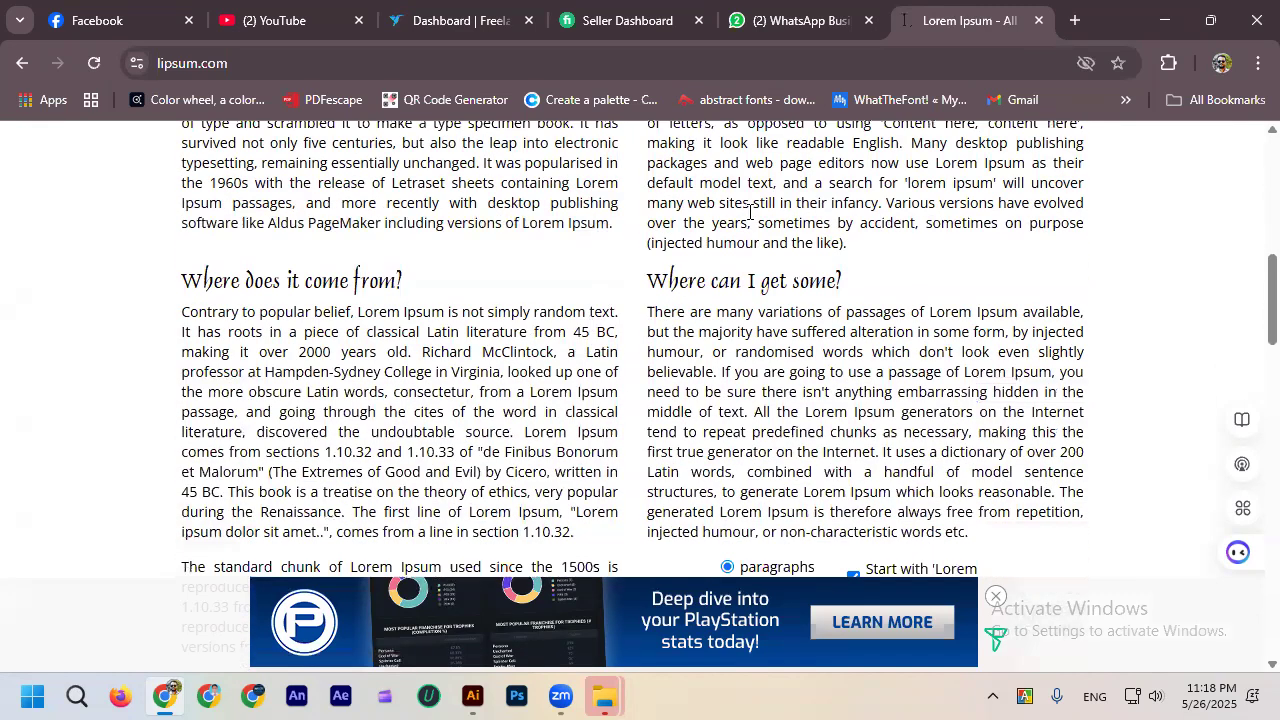
Search Google Images for "flyer" on a new page and look over the flyer designs.
left_click(1073, 21)
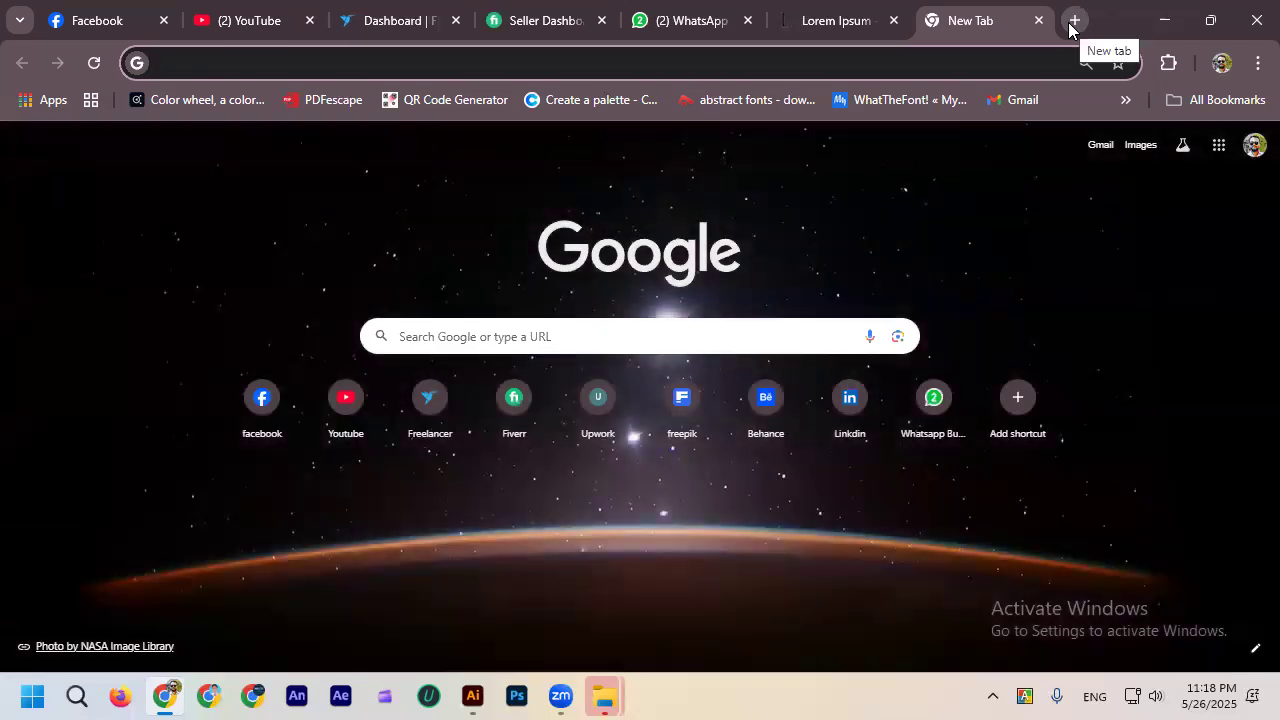
type("fly")
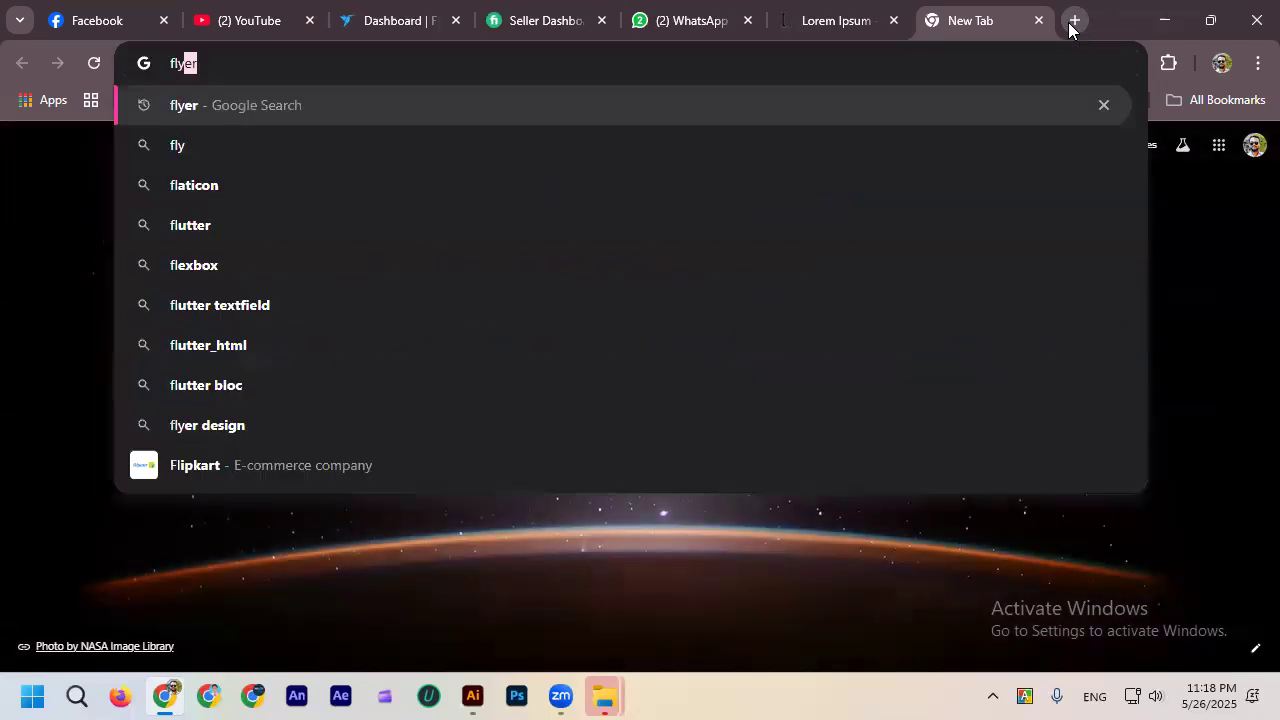
key("Return")
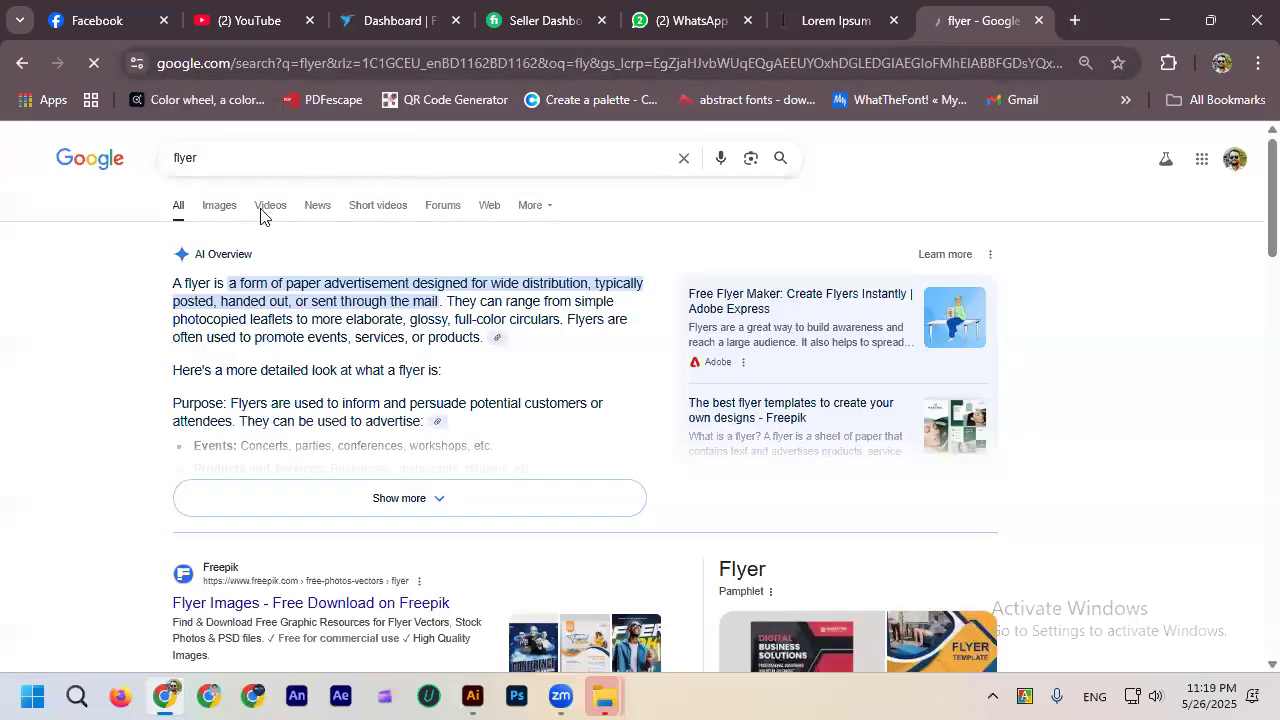
left_click(218, 210)
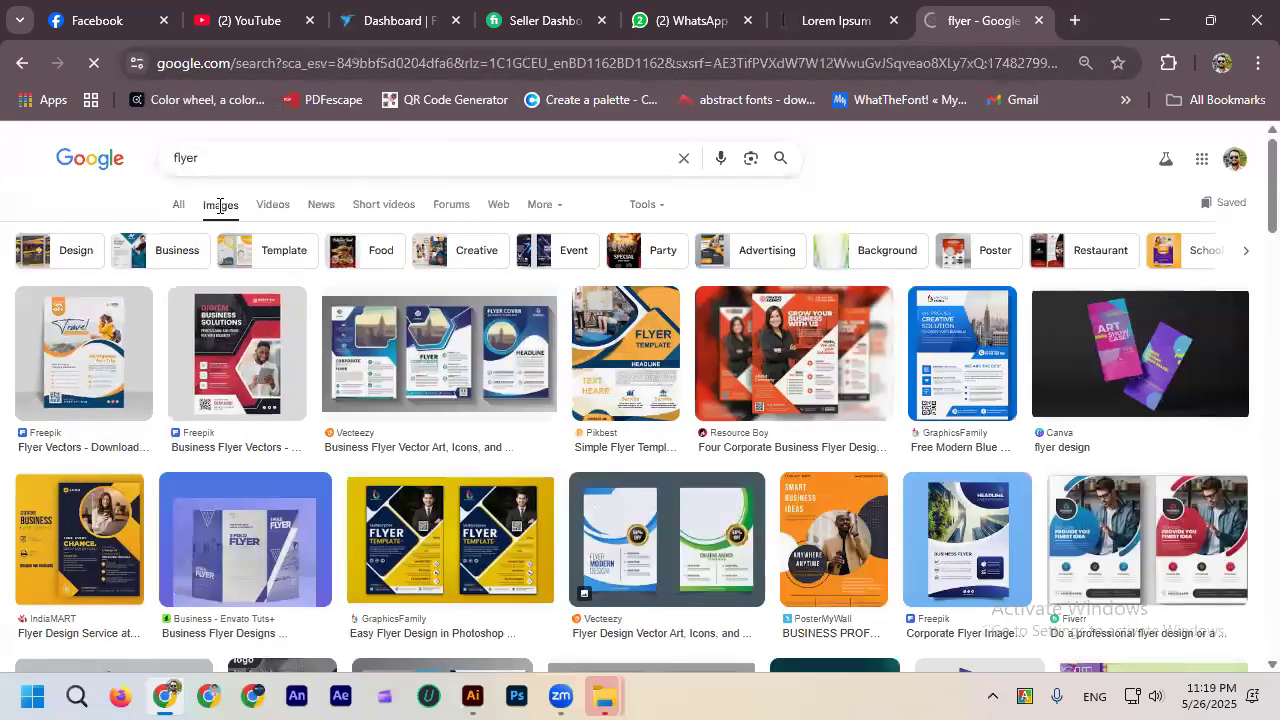
scroll(374, 284, "down", 1)
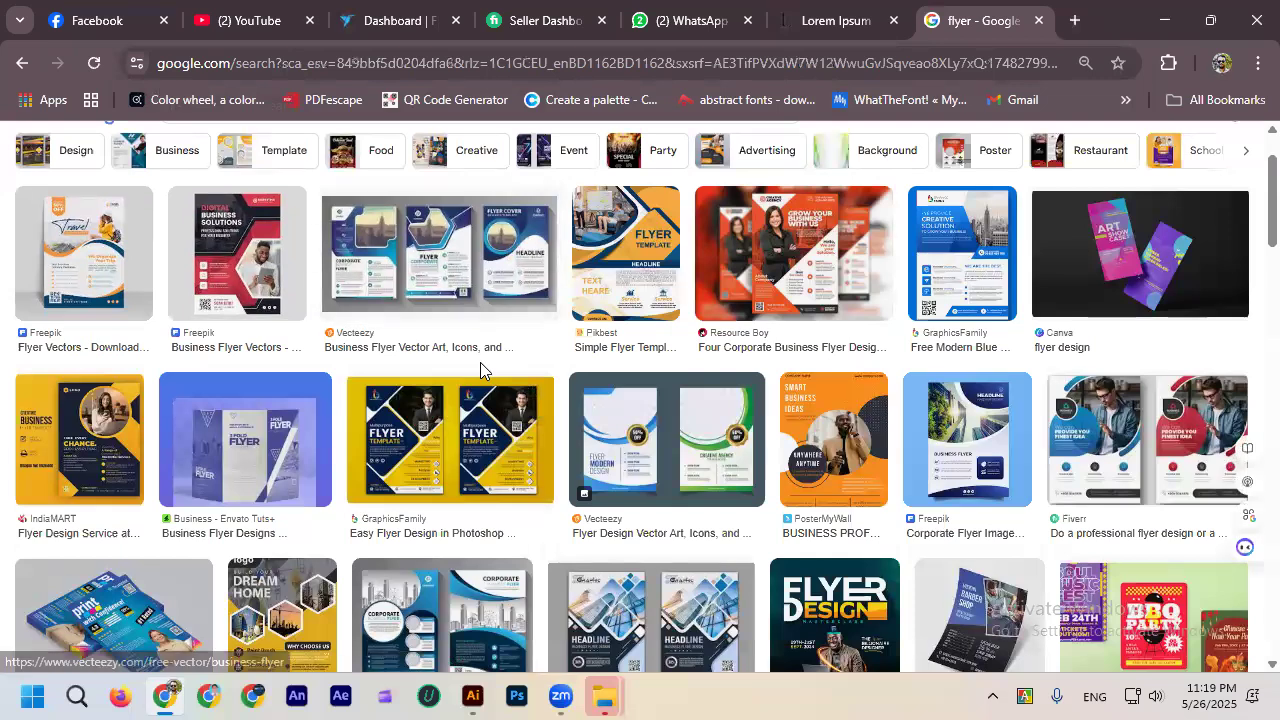
scroll(480, 362, "up", 1)
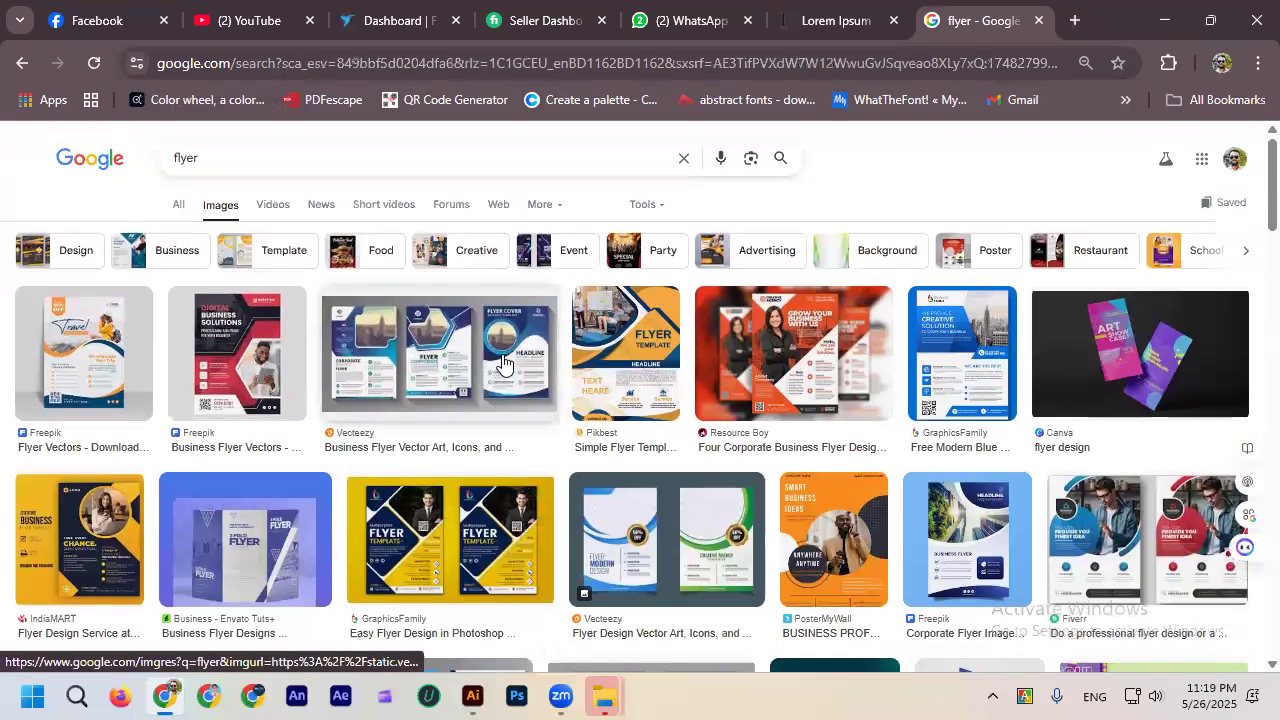
Copy the Vecteezy business flyer image with three blue flyers and paste it into the Illustrator document.
left_click(412, 352)
right_click(972, 402)
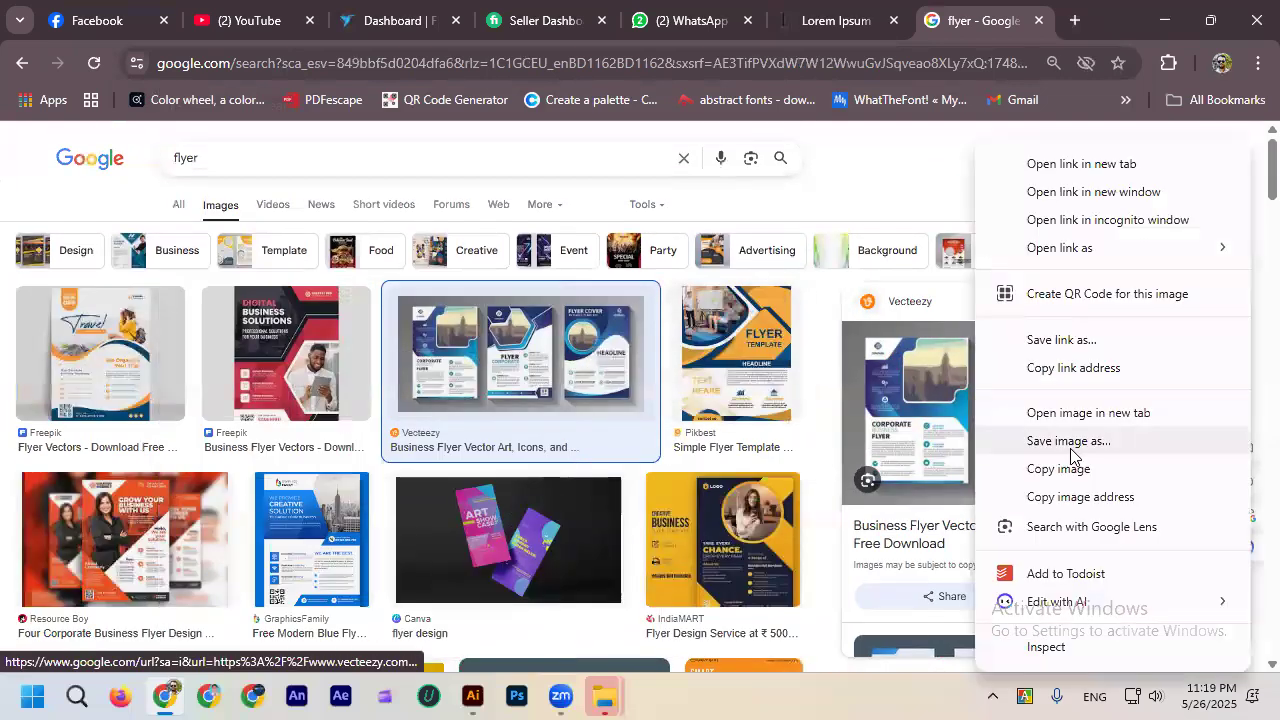
left_click(1070, 467)
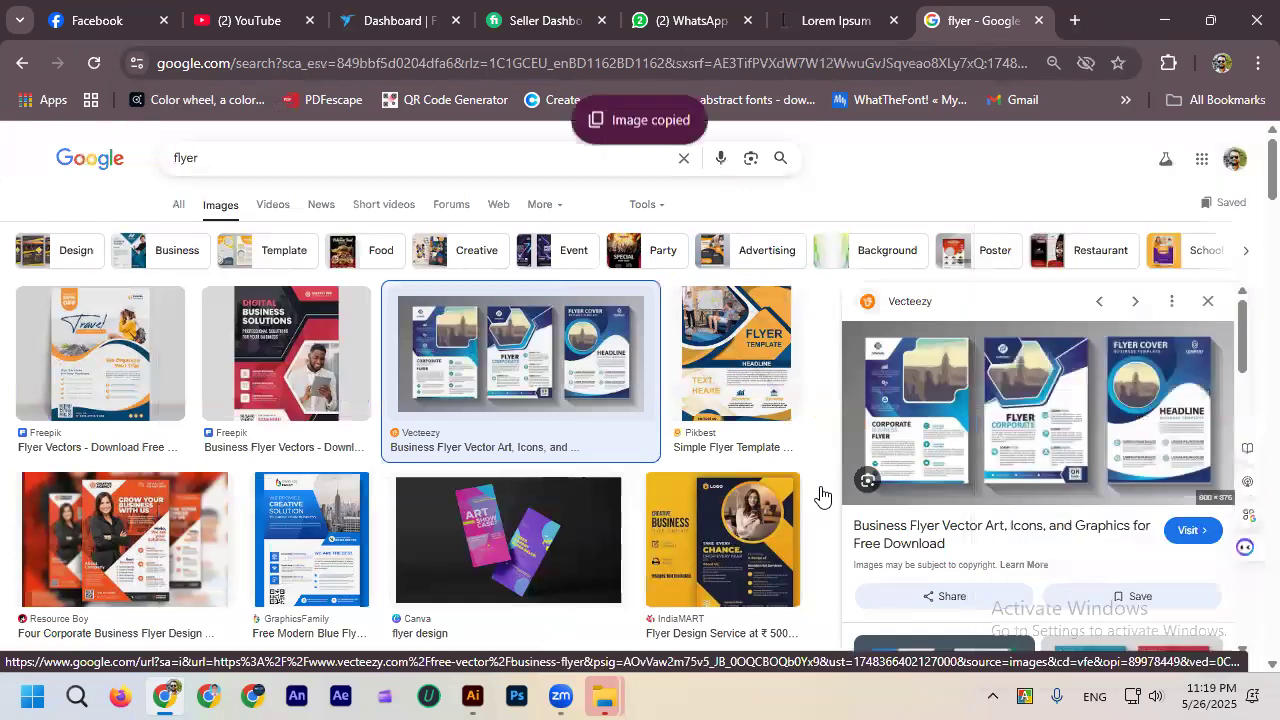
key("alt+Tab")
key("ctrl+v")
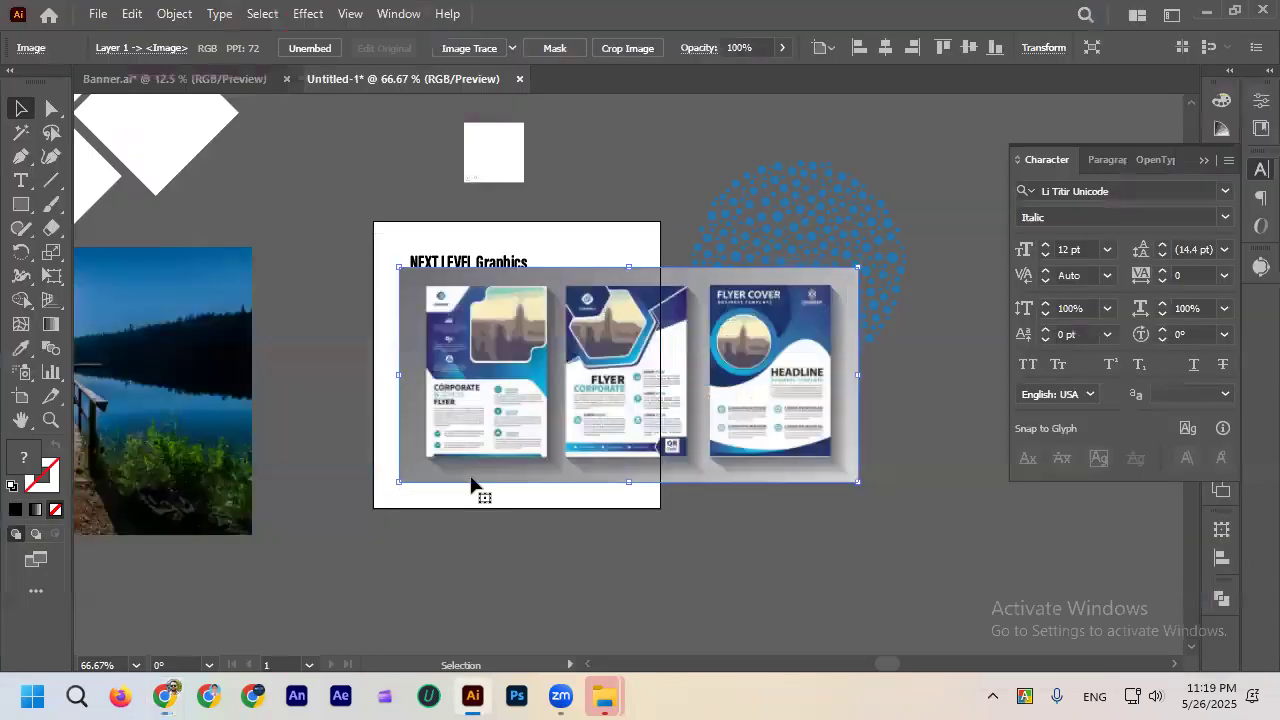
Inspect the body text of the pasted three-flyer image up close and delete the image.
scroll(455, 425, "up", 2)
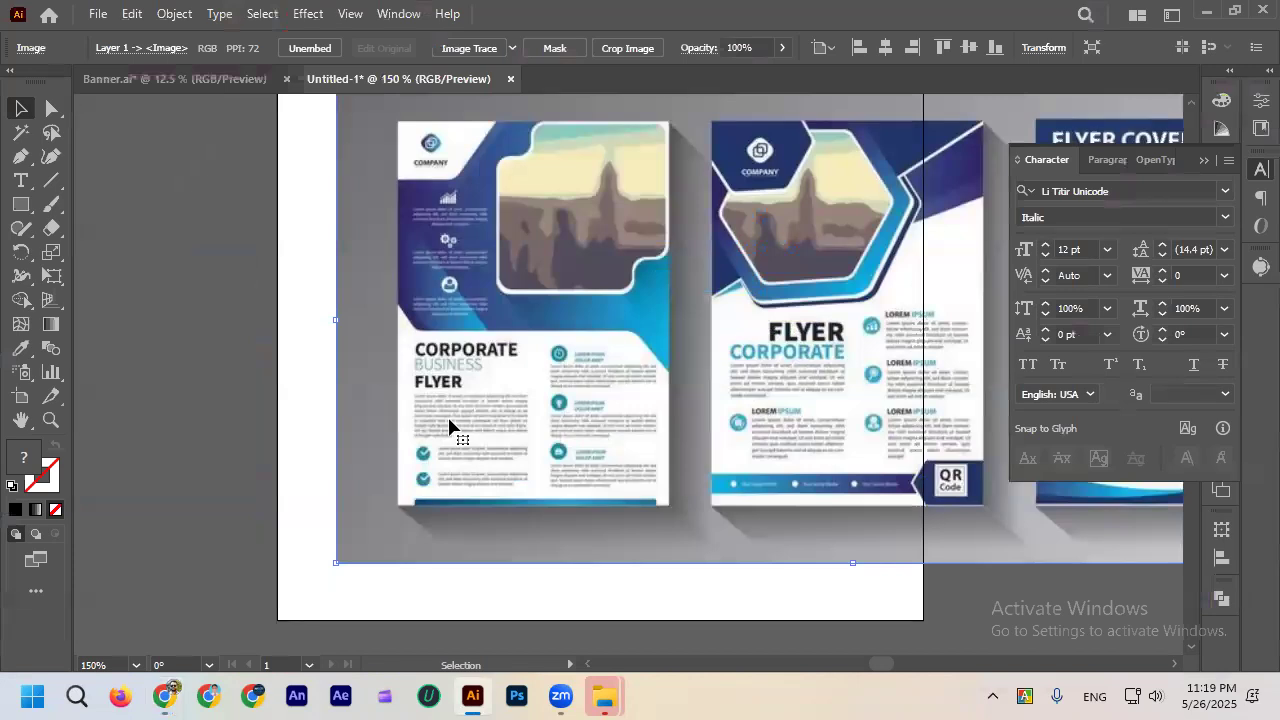
scroll(432, 428, "down", 1)
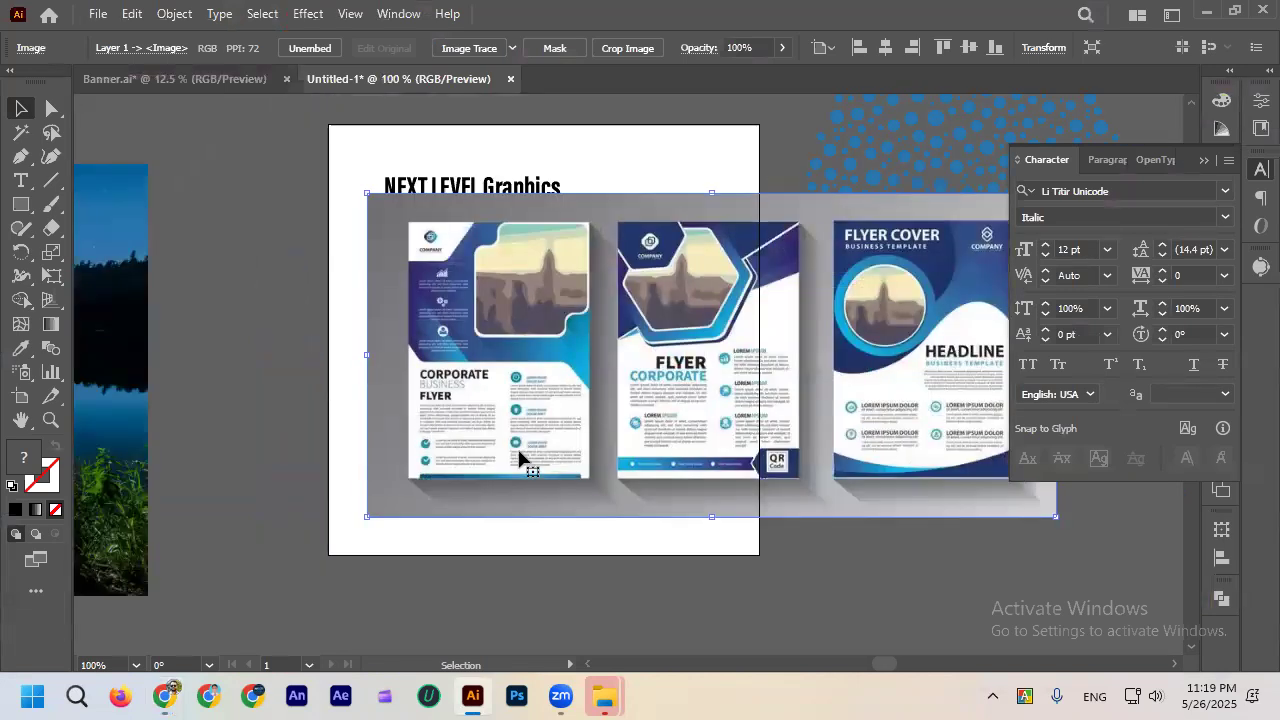
scroll(445, 426, "up", 5)
scroll(400, 371, "down", 2)
scroll(440, 370, "down", 4)
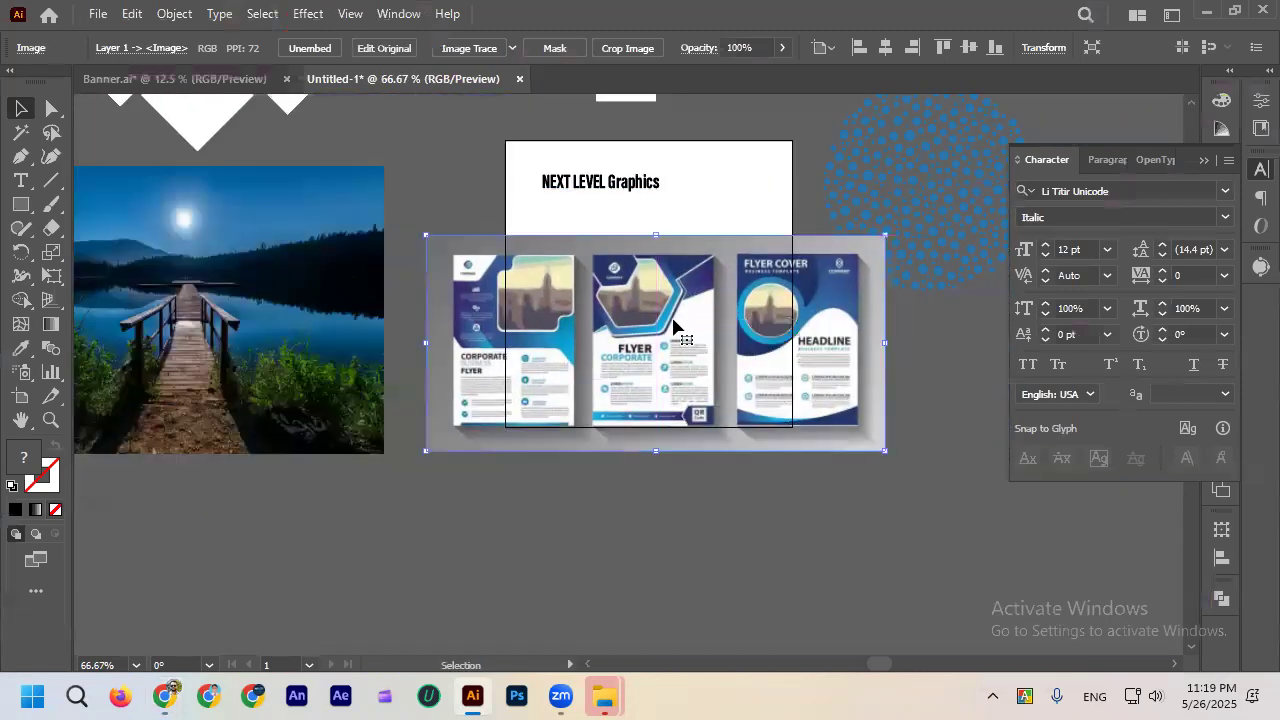
key("Delete")
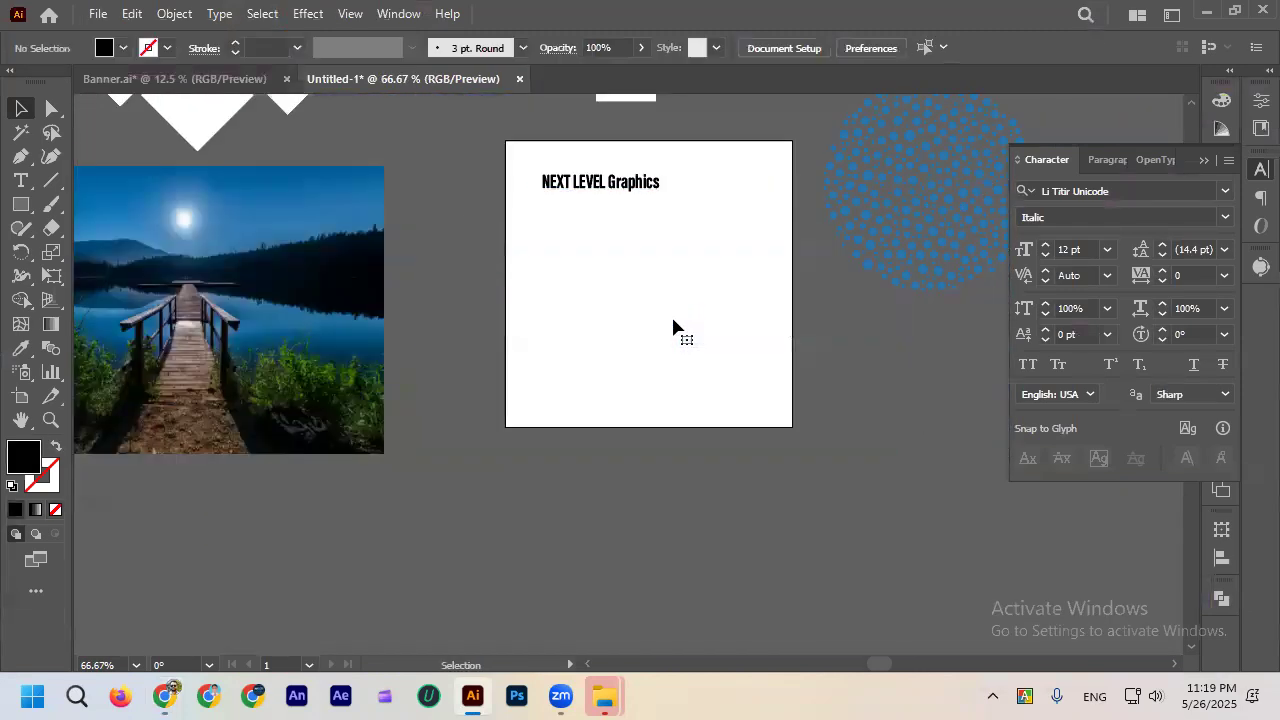
Switch to Chrome and filter the flyer image results to the Large size.
left_click(164, 697)
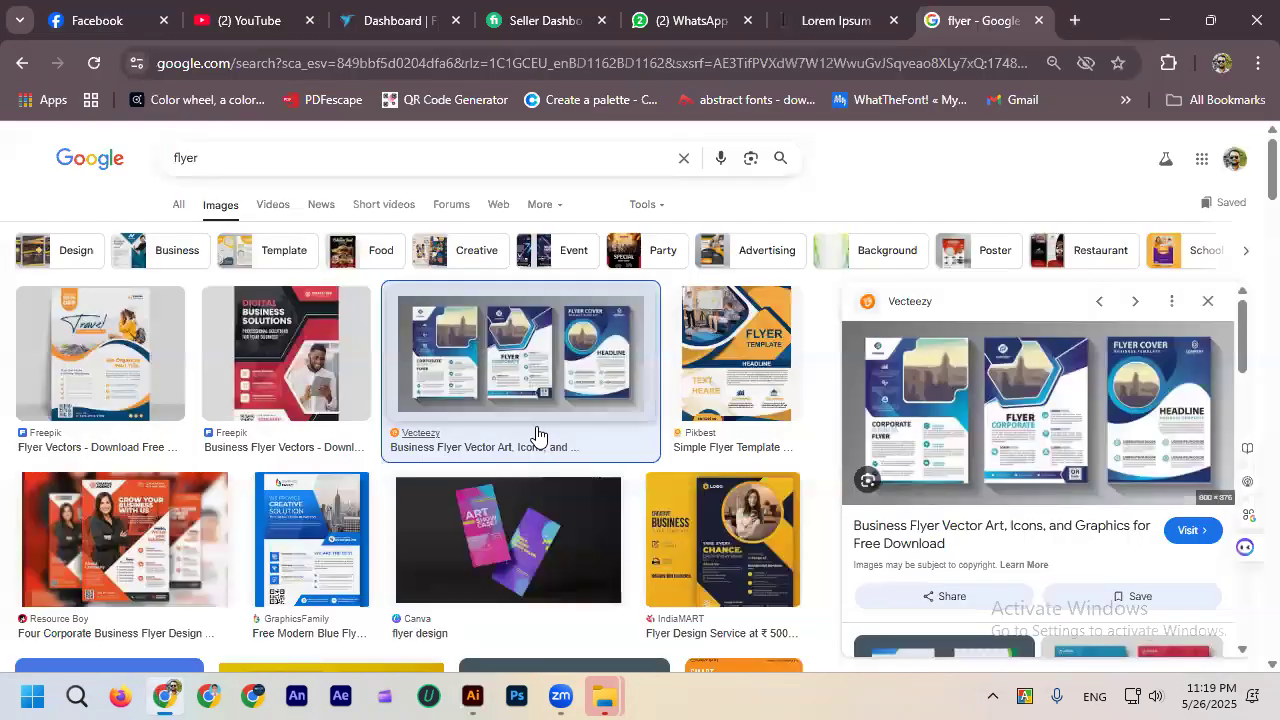
left_click(640, 205)
left_click(183, 294)
left_click(248, 347)
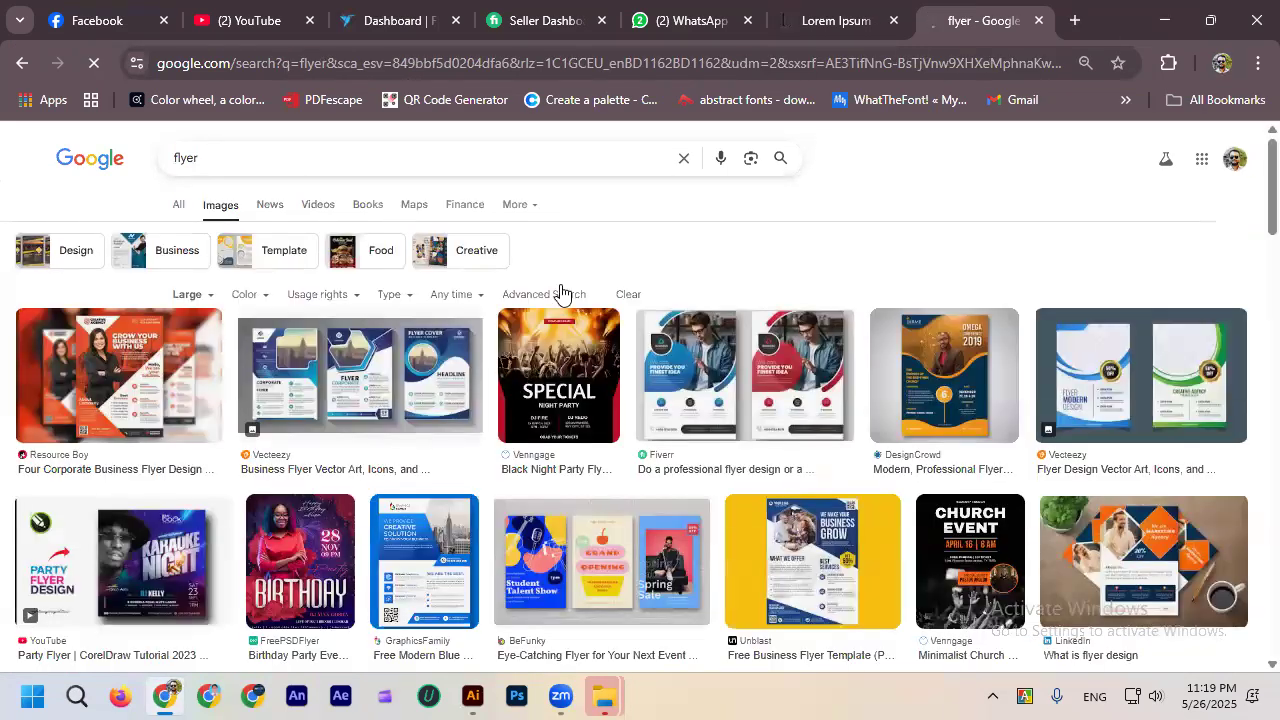
Copy the large version of the Vecteezy three-flyer image and paste it into the Illustrator document.
scroll(471, 308, "down", 1)
left_click(471, 308)
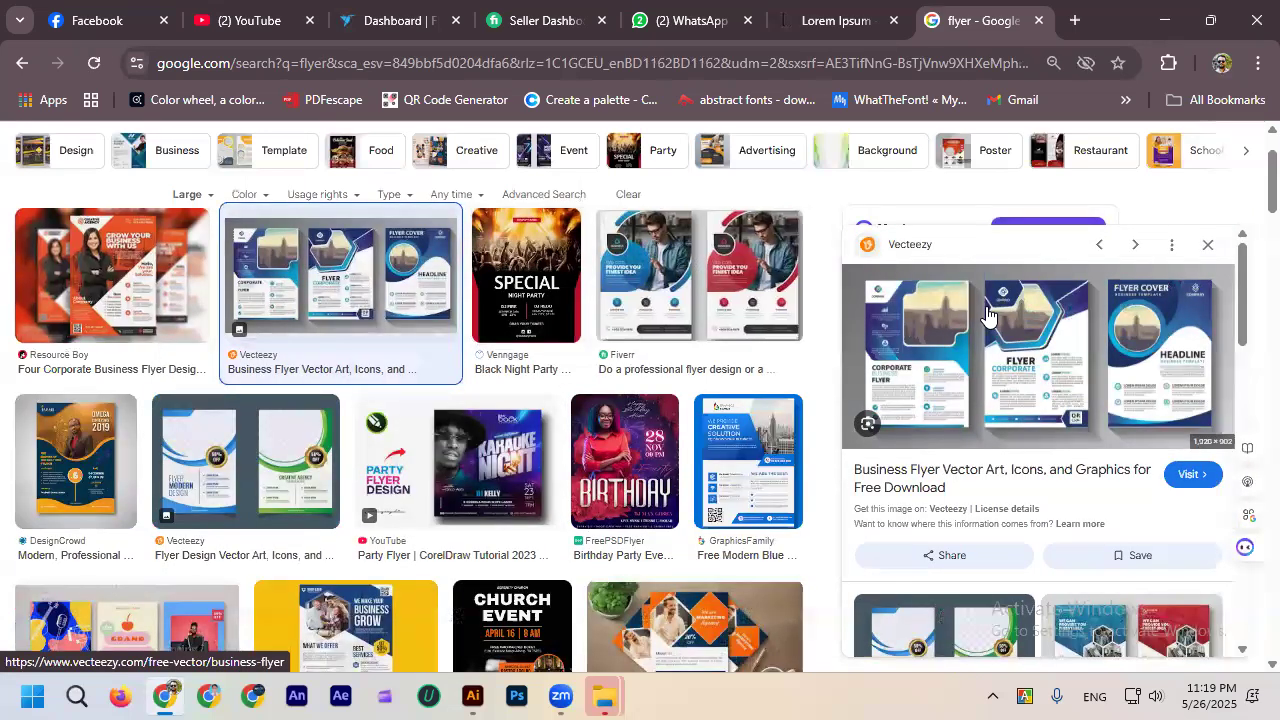
right_click(987, 313)
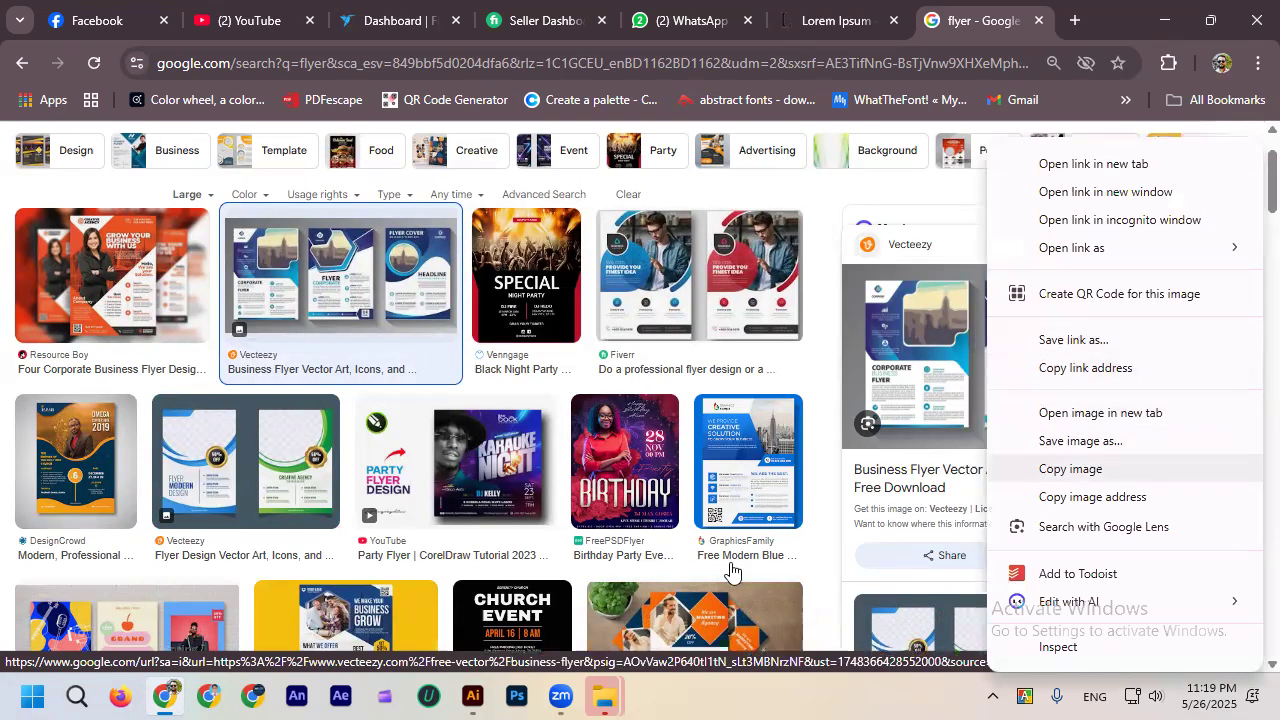
key("alt+Tab")
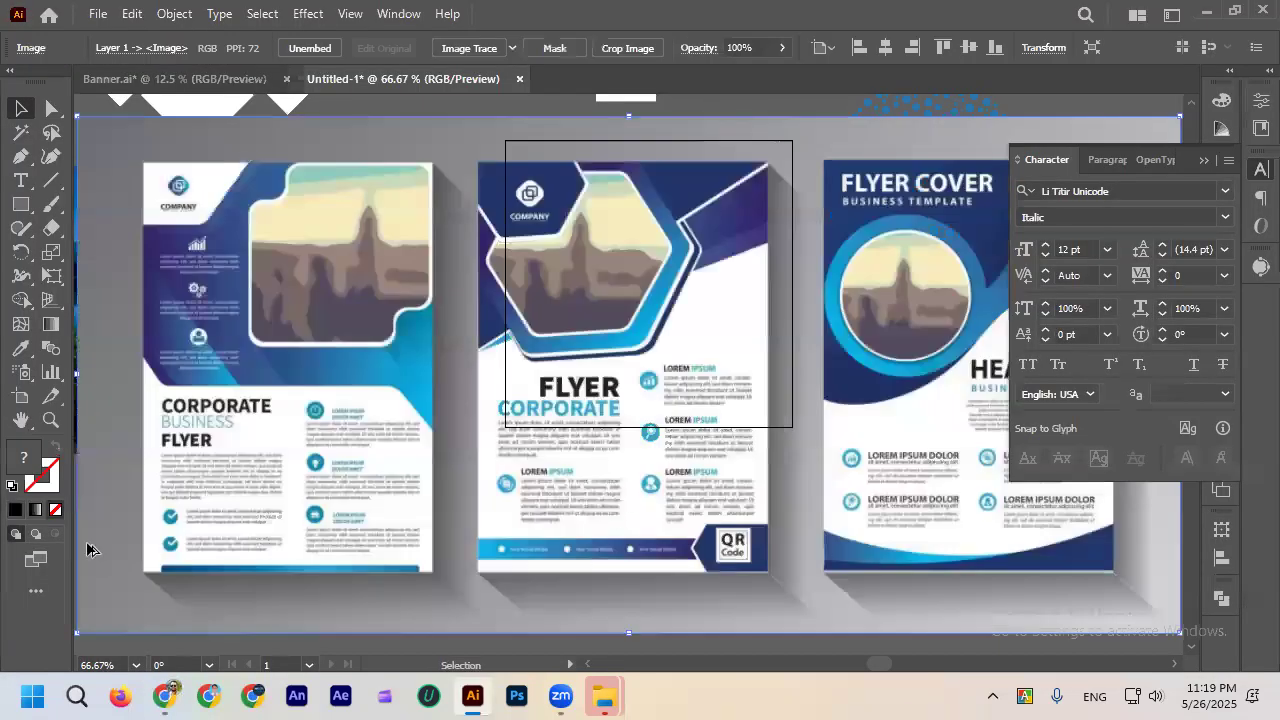
Examine the Lorem Ipsum paragraphs on the Corporate Business Flyer in the large pasted image, and delete the image.
scroll(196, 505, "up", 2)
scroll(366, 423, "up", 1)
scroll(320, 423, "down", 2)
scroll(211, 371, "up", 4)
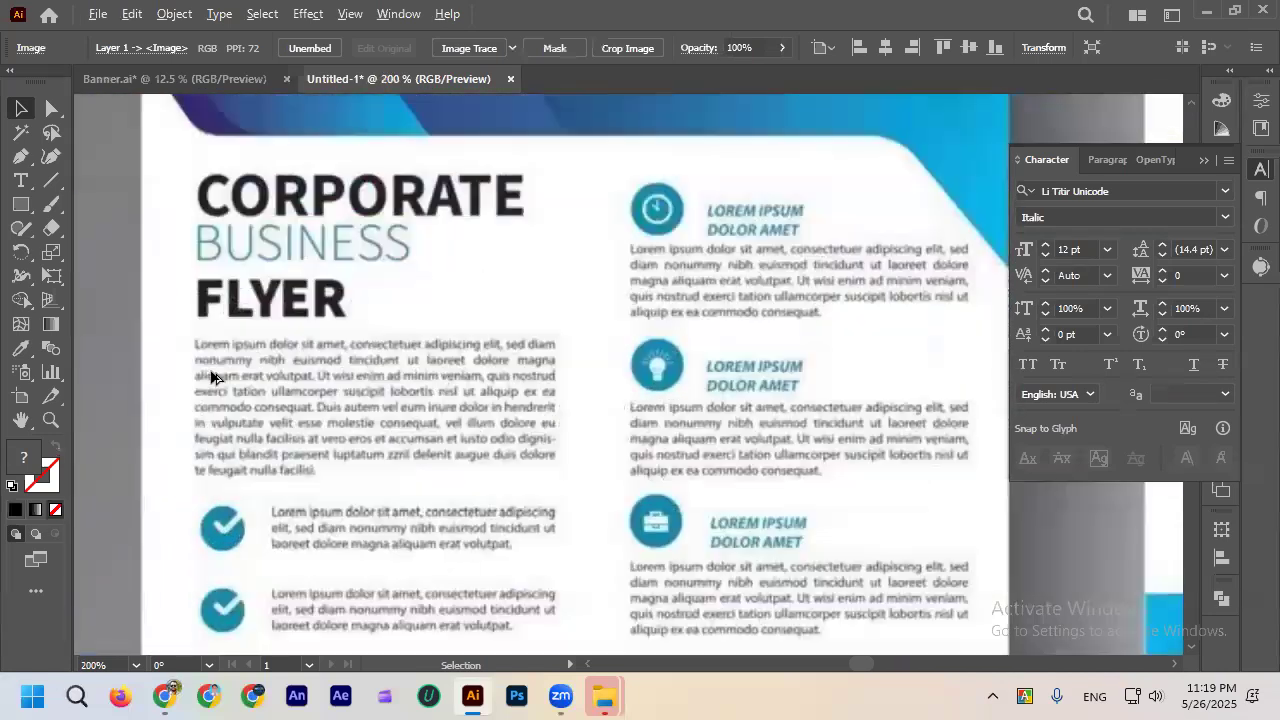
scroll(292, 338, "down", 1)
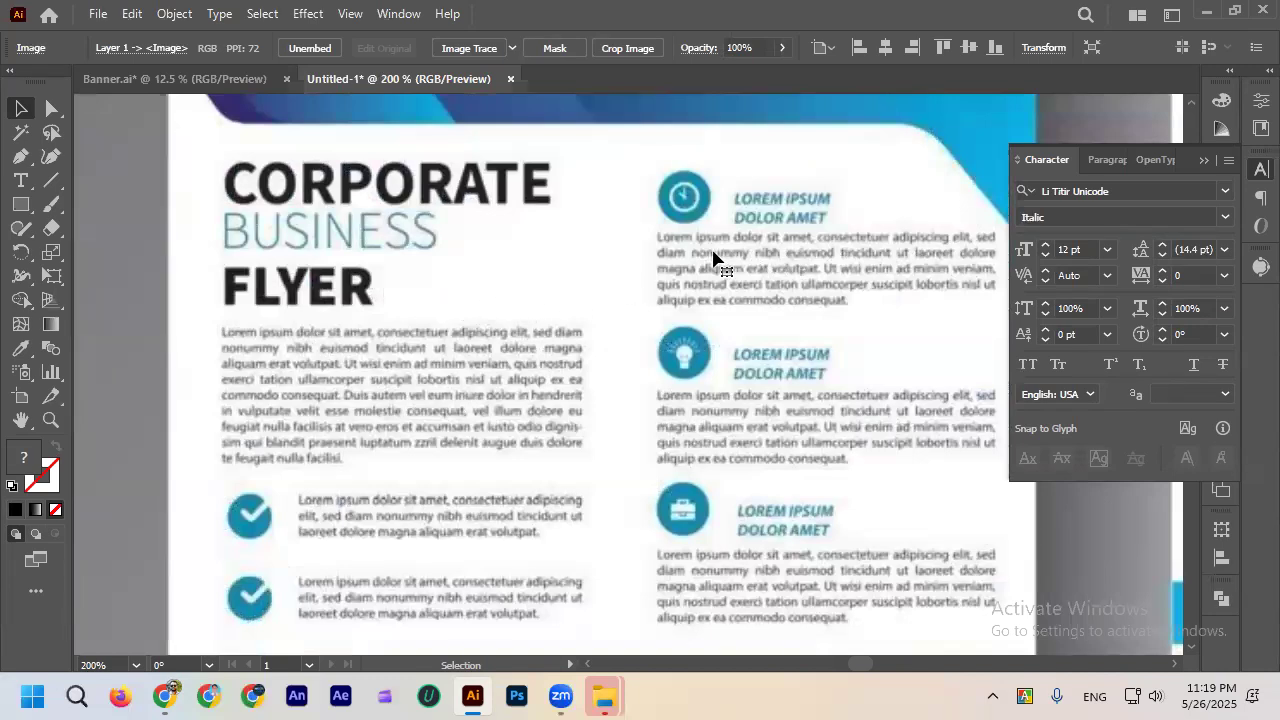
scroll(780, 245, "down", 2)
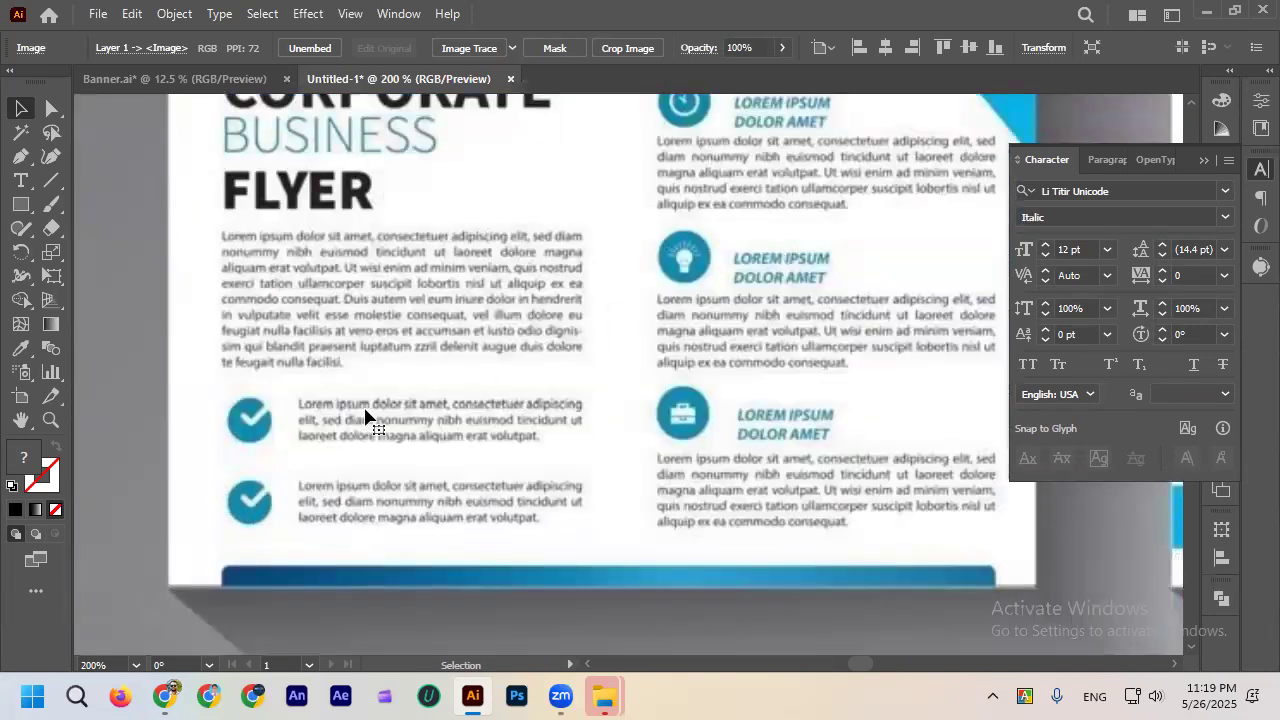
scroll(366, 417, "down", 3)
key("Delete")
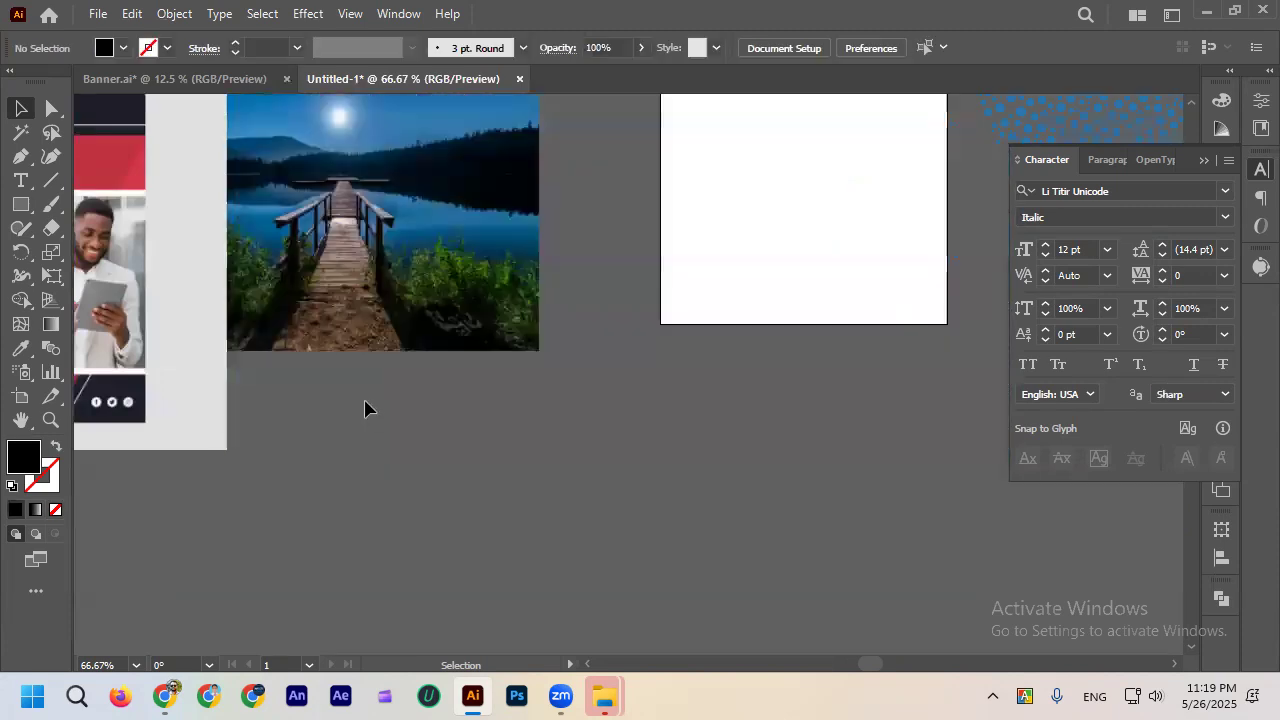
Switch to Chrome, copy the orange and navy marketing agency flyer image from LinkedIn, and paste it into the Illustrator document.
left_click(165, 695)
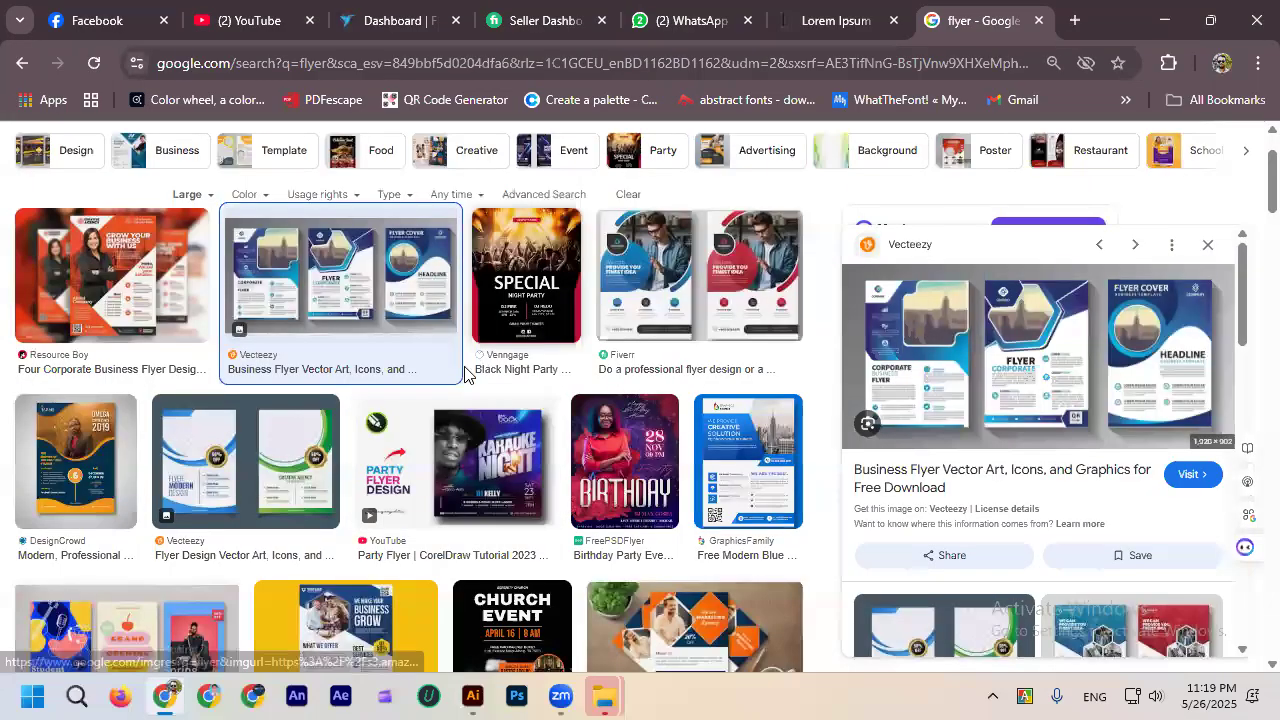
scroll(466, 374, "up", 1)
scroll(505, 400, "down", 5)
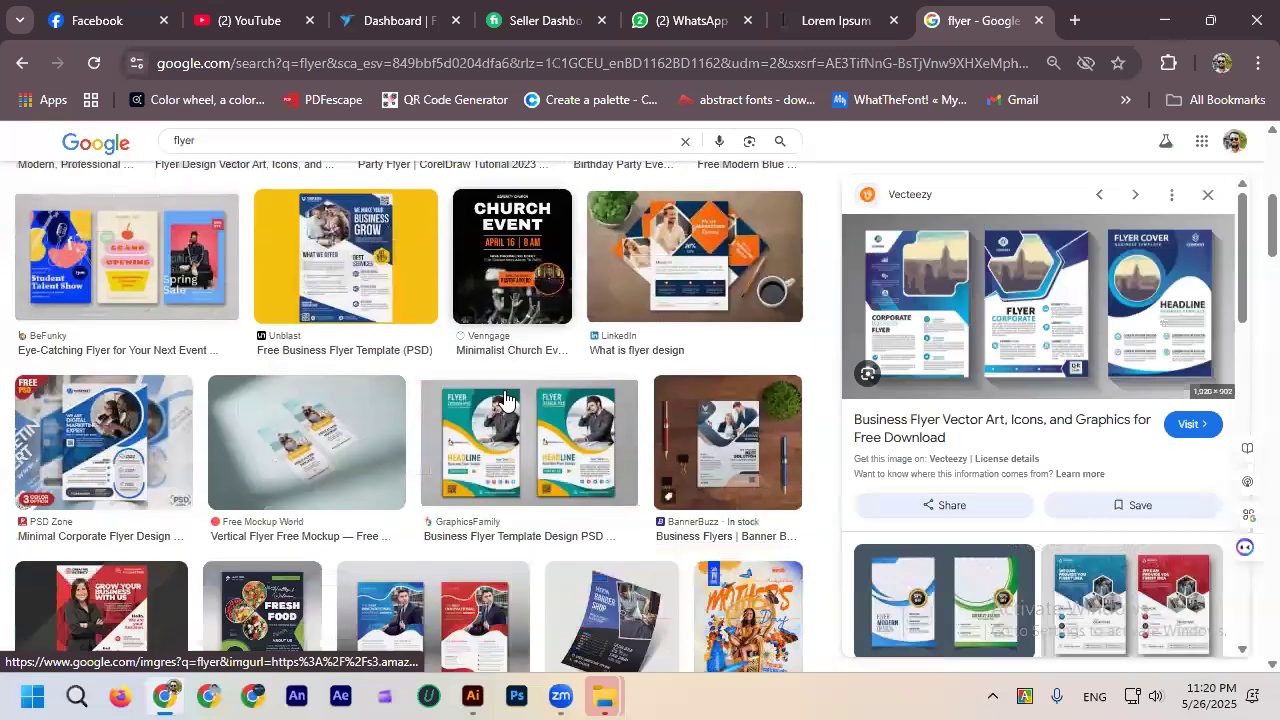
left_click(700, 270)
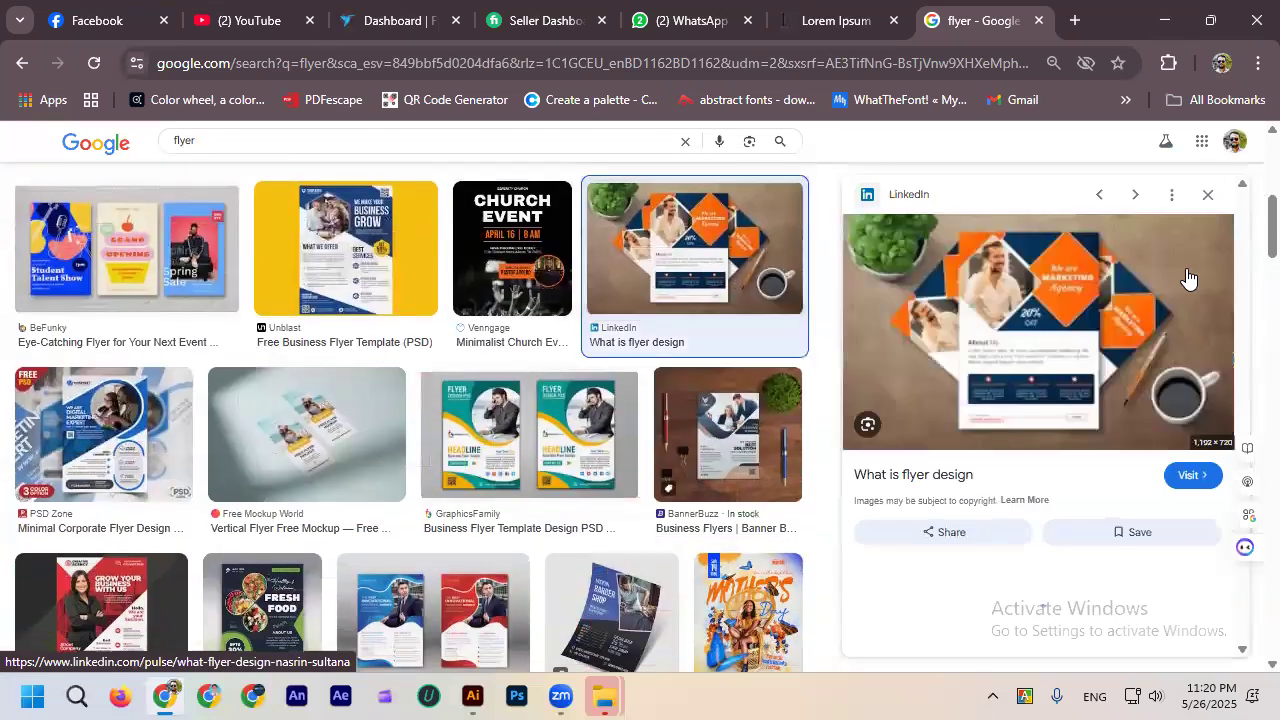
right_click(1036, 312)
left_click(860, 468)
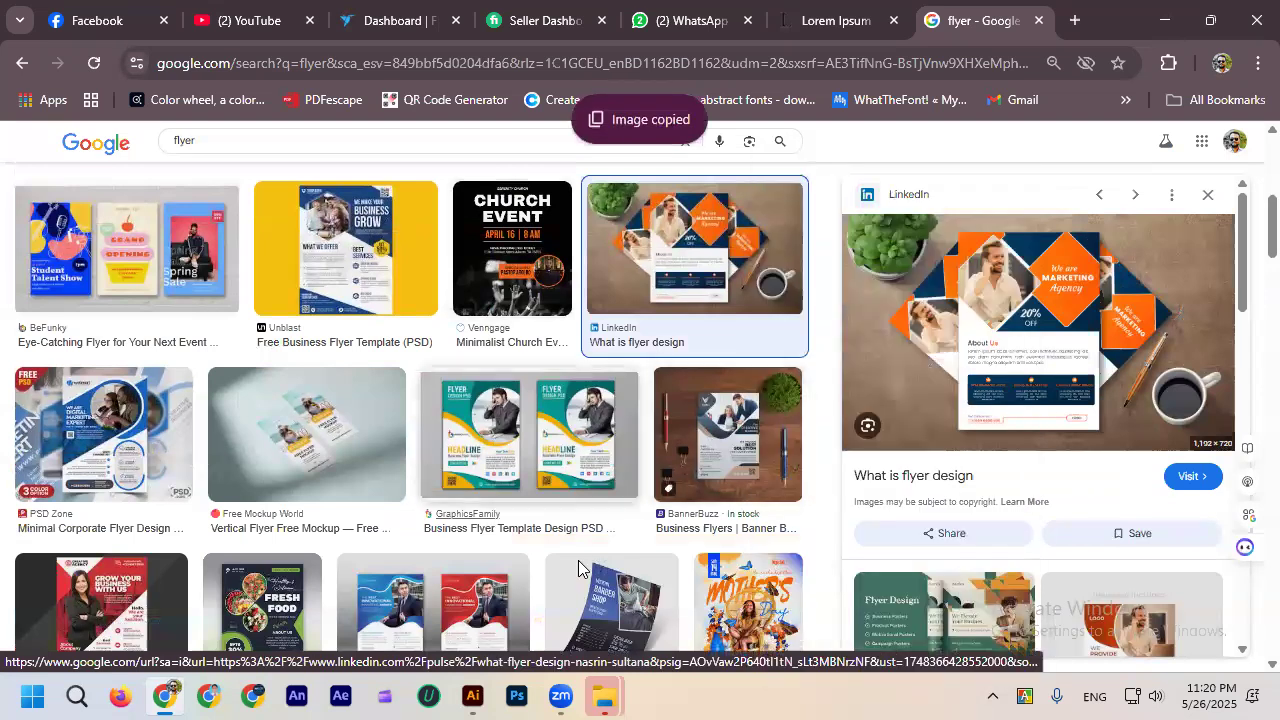
left_click(465, 698)
Inspect the About Us placeholder paragraph on the pasted marketing agency flyer and delete the image.
scroll(503, 397, "up", 4)
scroll(385, 338, "down", 2)
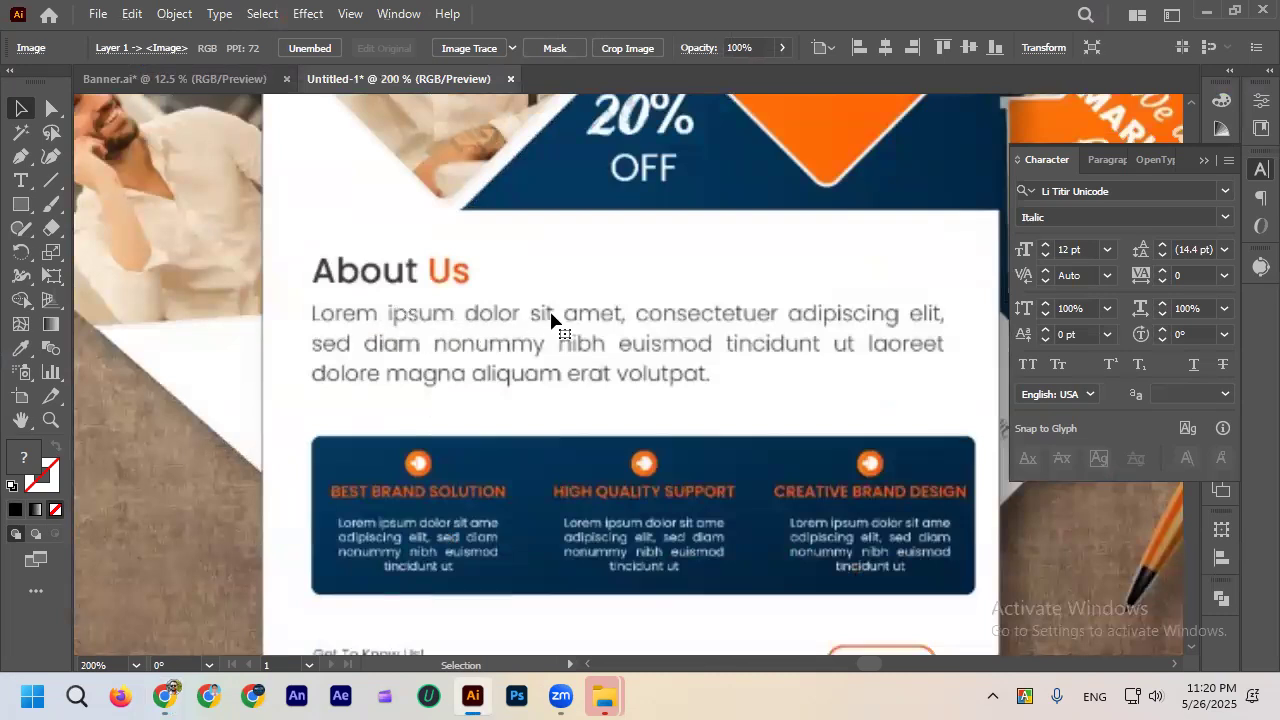
scroll(551, 325, "down", 4)
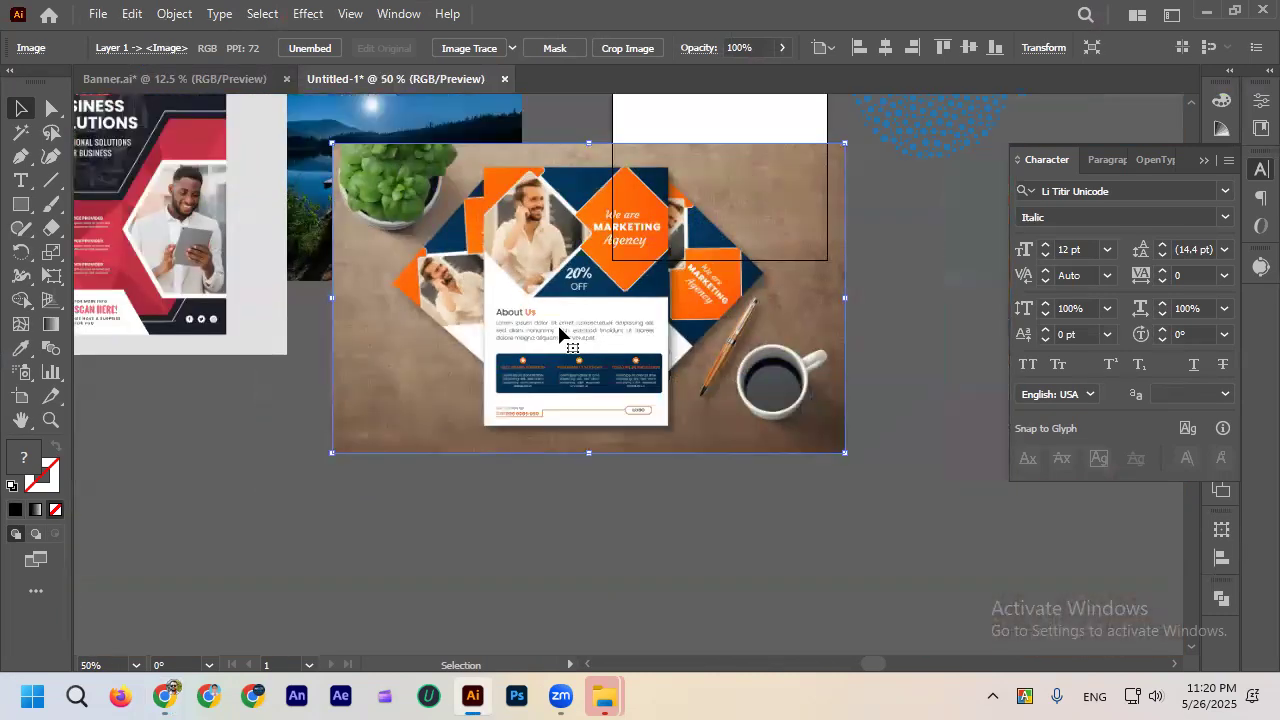
left_click_drag(551, 325, 575, 378)
key("Delete")
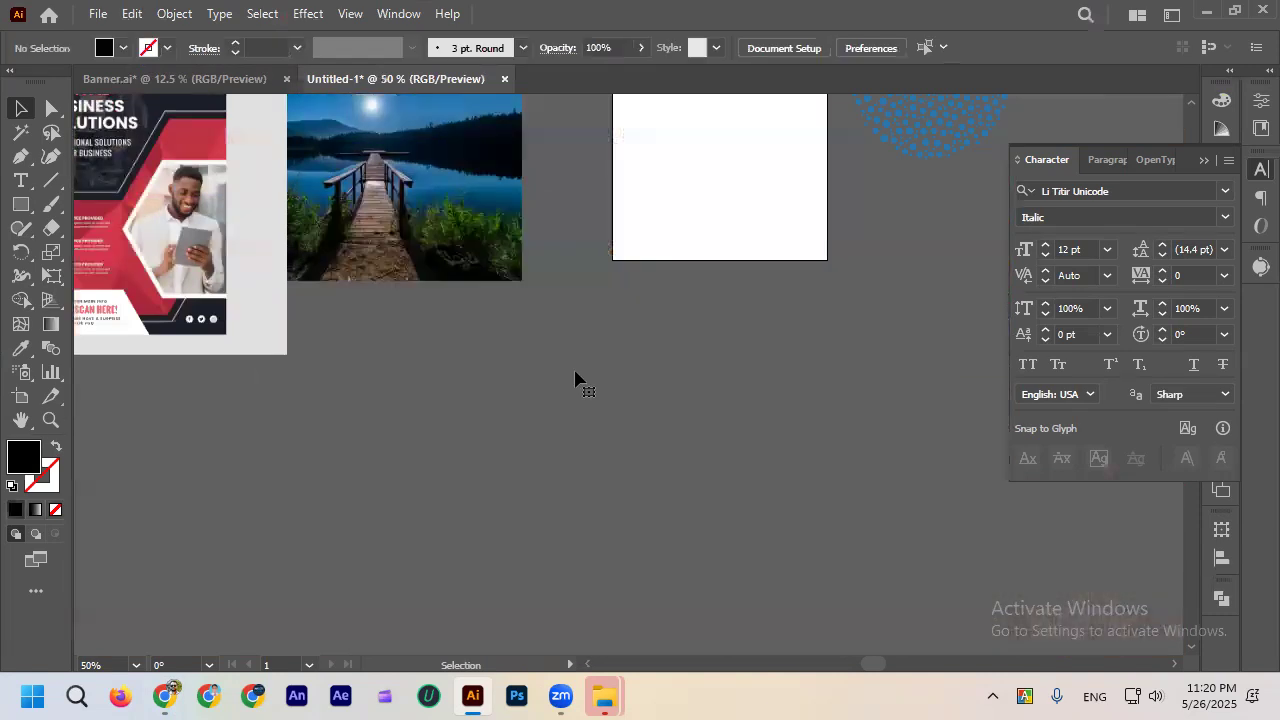
Examine the Lorem Ipsum paragraphs on the yellow and navy business flyer, and return to the NEXT LEVEL Graphics artboard.
scroll(574, 380, "left", 8)
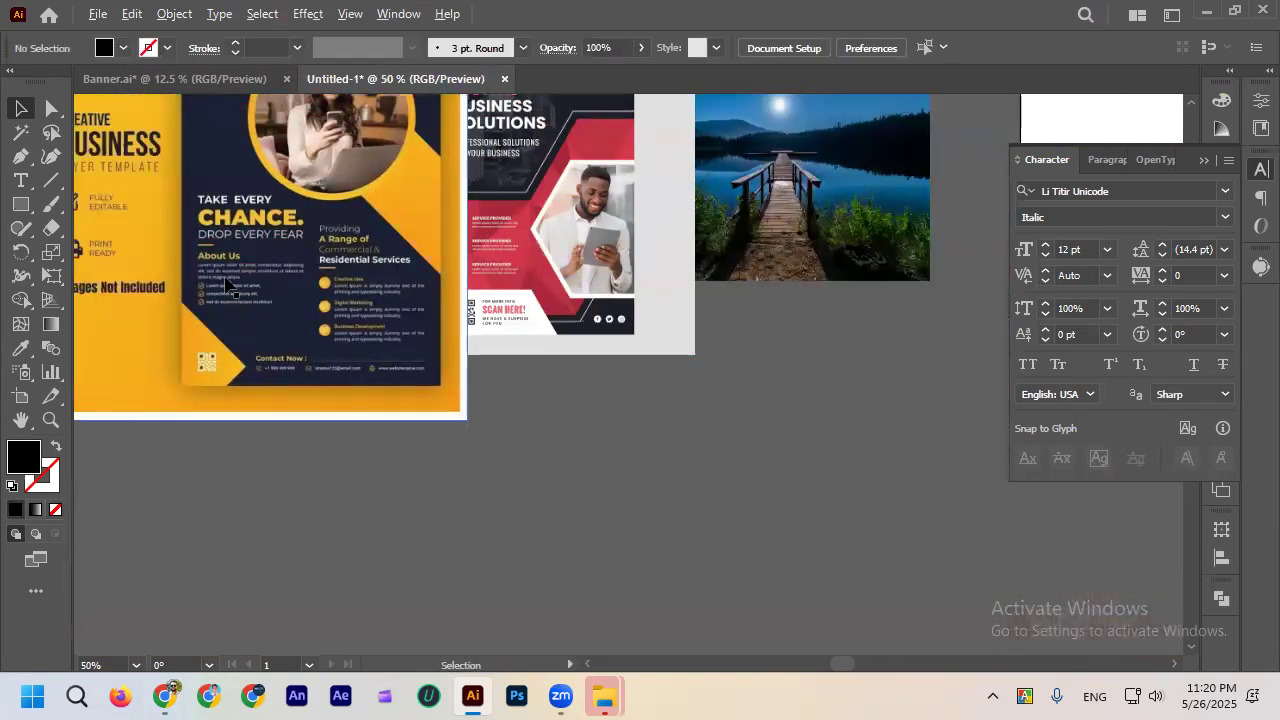
scroll(226, 282, "up", 3)
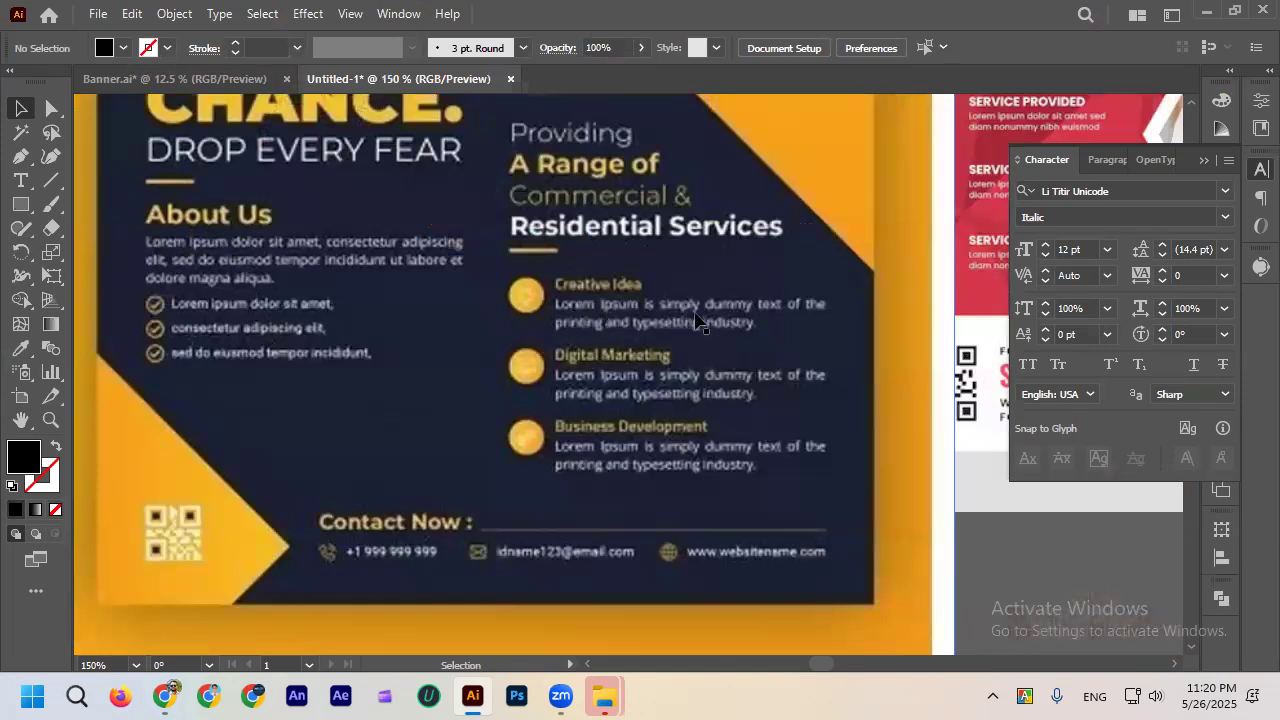
scroll(700, 322, "down", 3)
scroll(815, 295, "right", 2)
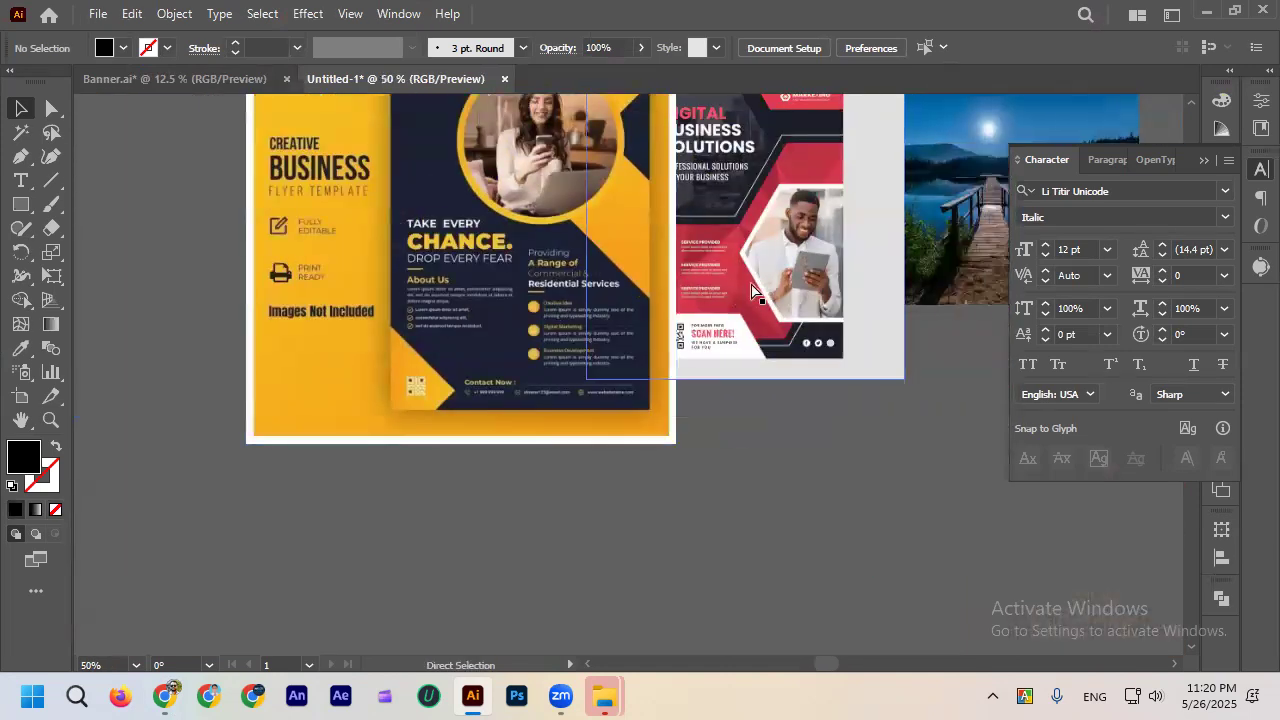
scroll(790, 295, "down", 1)
scroll(770, 296, "right", 3)
scroll(860, 174, "right", 2)
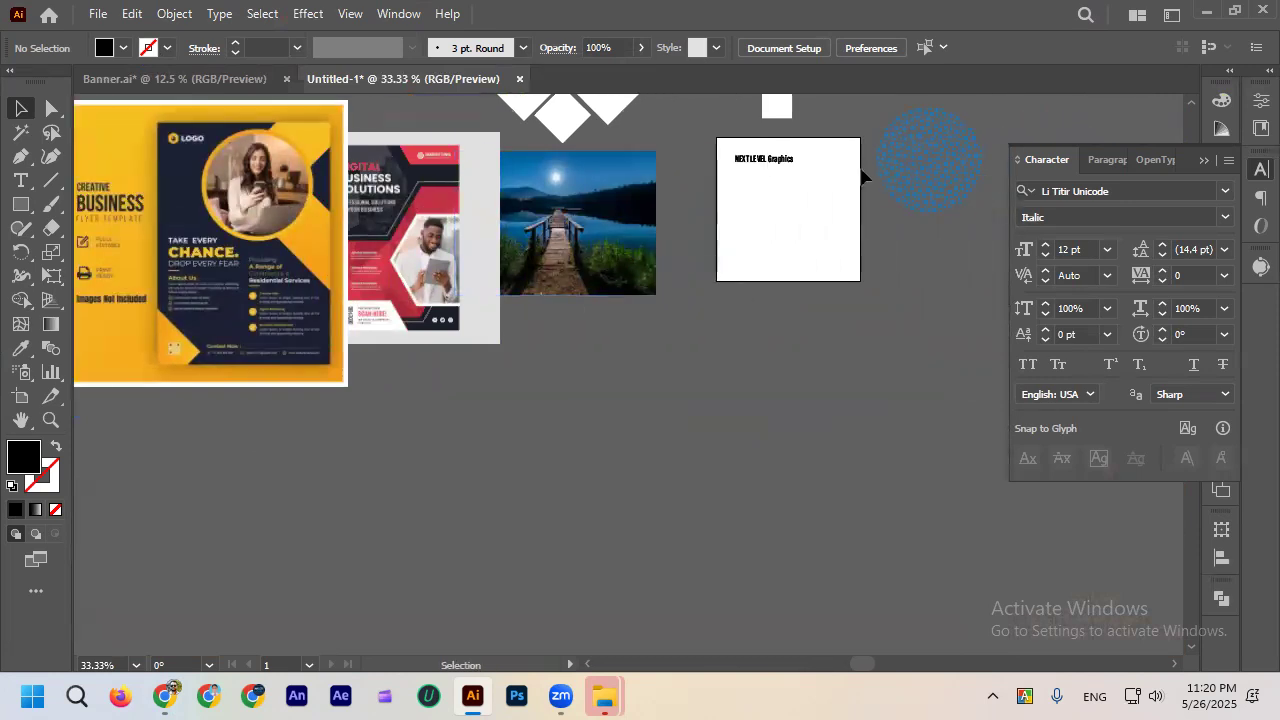
scroll(855, 167, "up", 2)
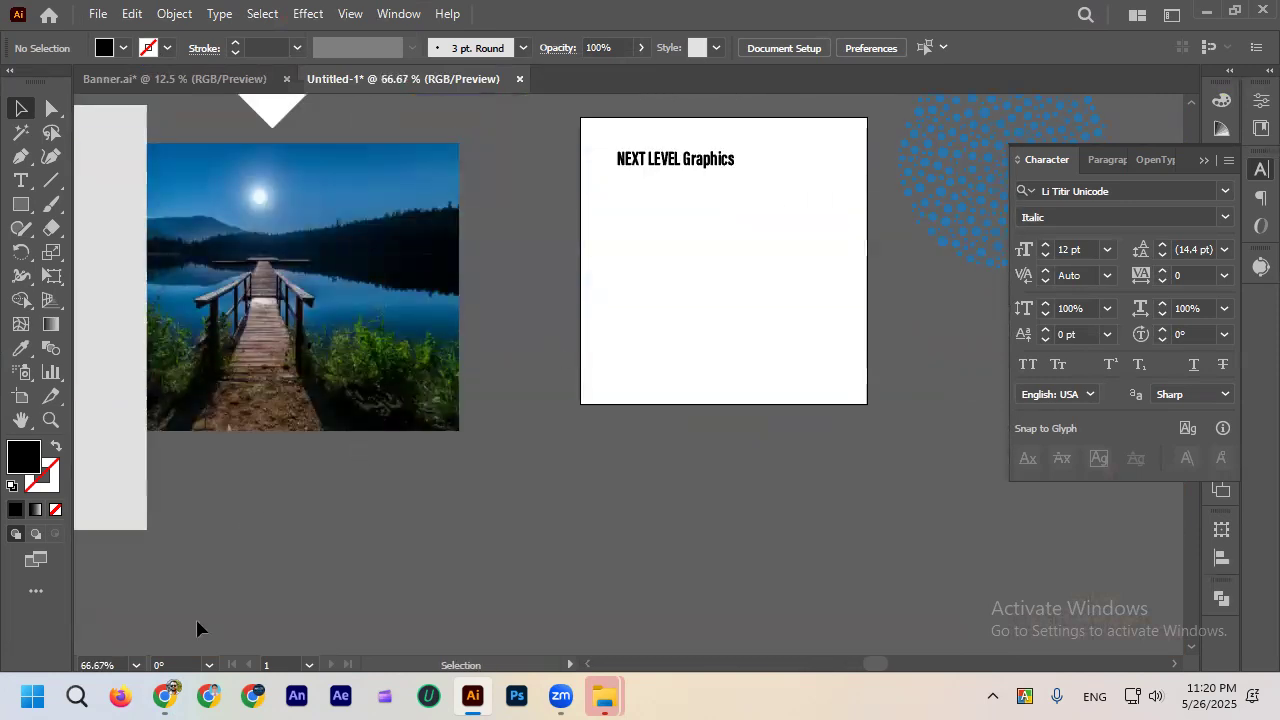
Switch to Chrome and copy the "What is Lorem Ipsum?" paragraph from lipsum.com, from "Lorem Ipsum is simply" through "desktop".
left_click(165, 697)
key("ctrl+shift+Tab")
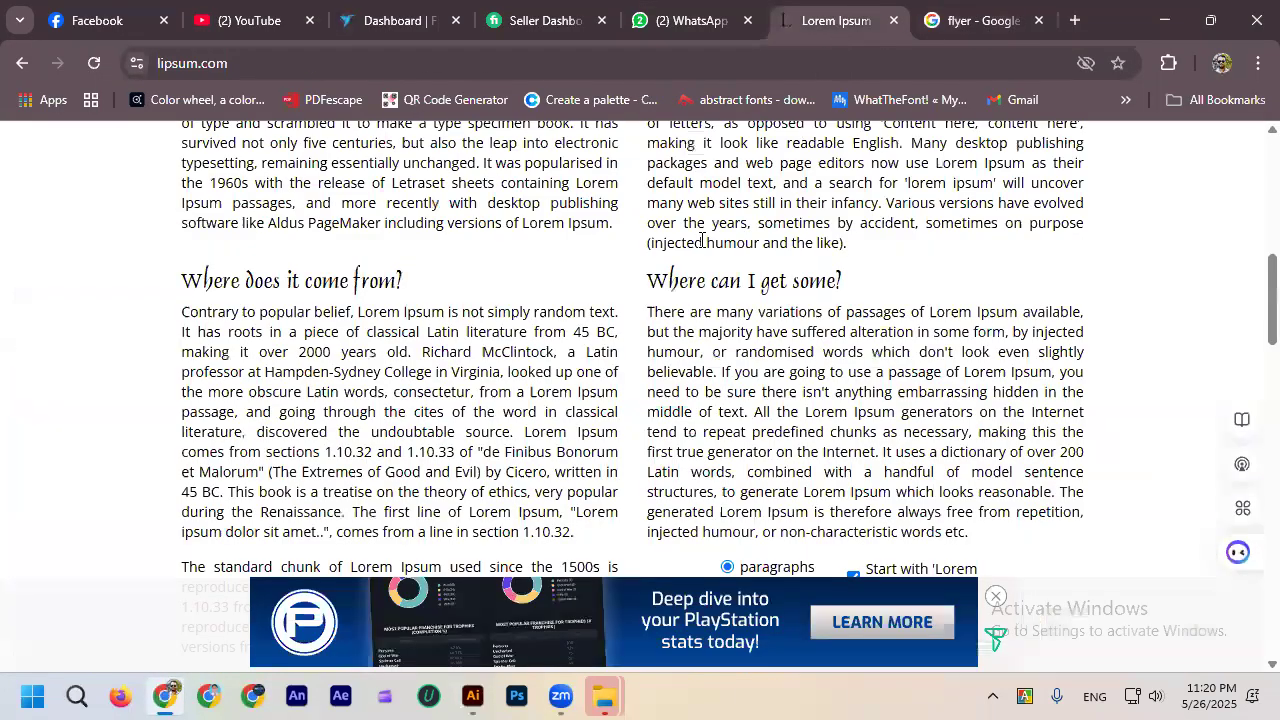
scroll(182, 311, "up", 3)
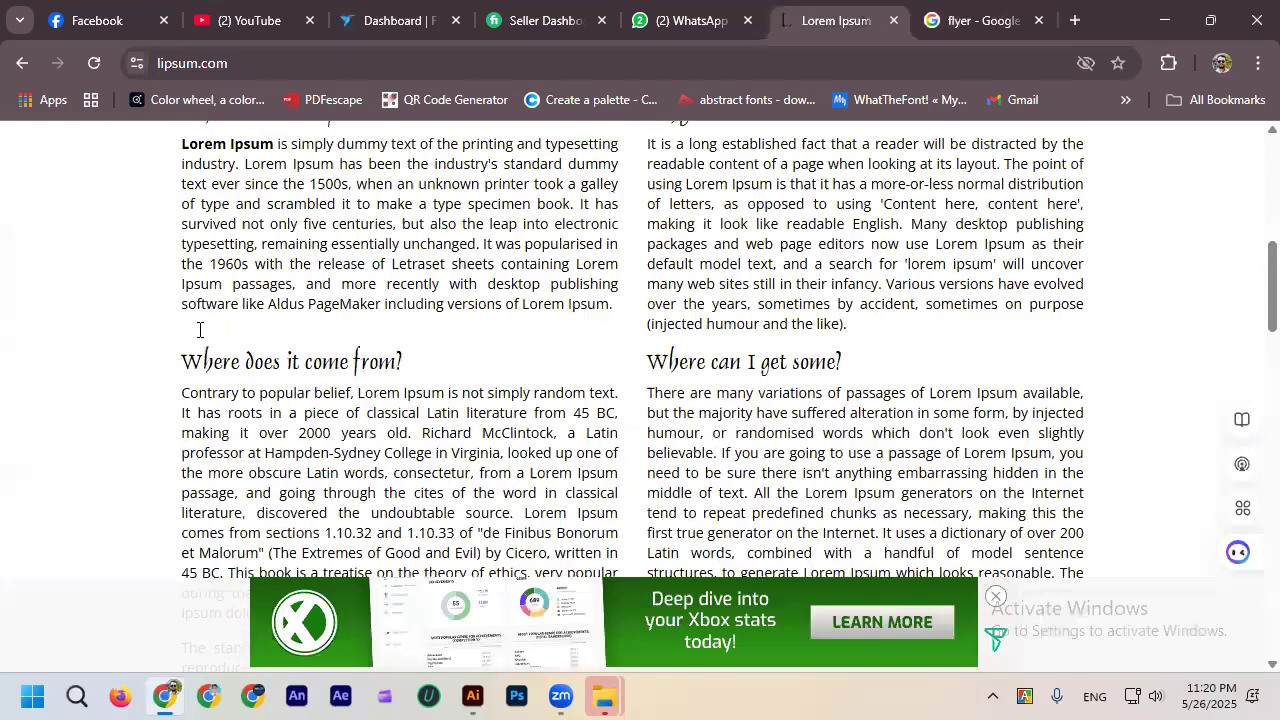
scroll(702, 308, "down", 1)
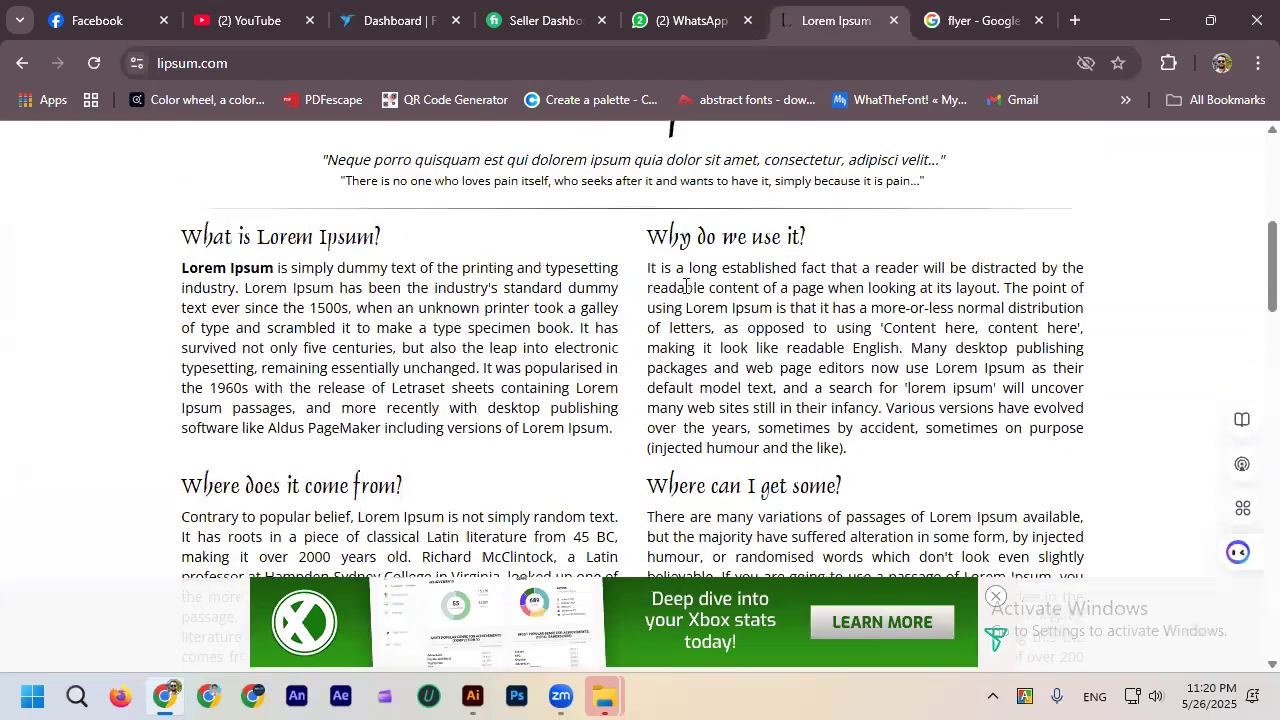
scroll(686, 287, "down", 1)
scroll(428, 395, "up", 3)
scroll(428, 395, "down", 1)
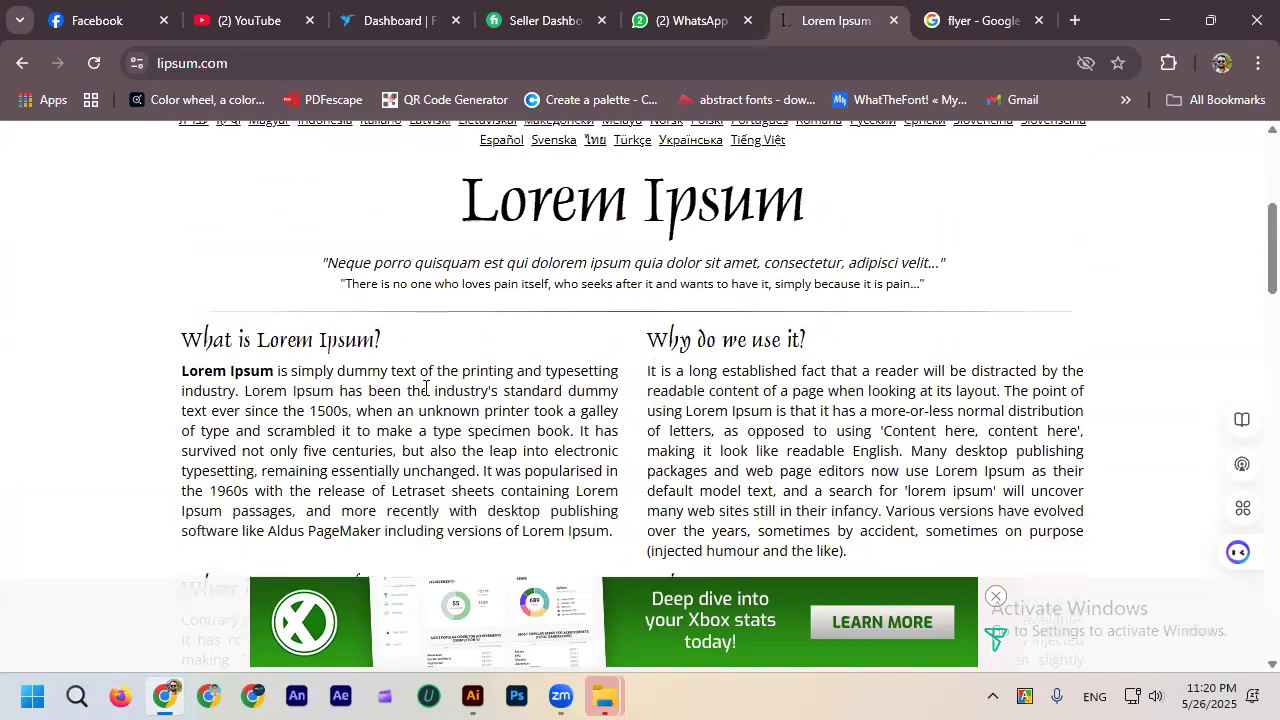
left_click_drag(181, 362, 540, 505)
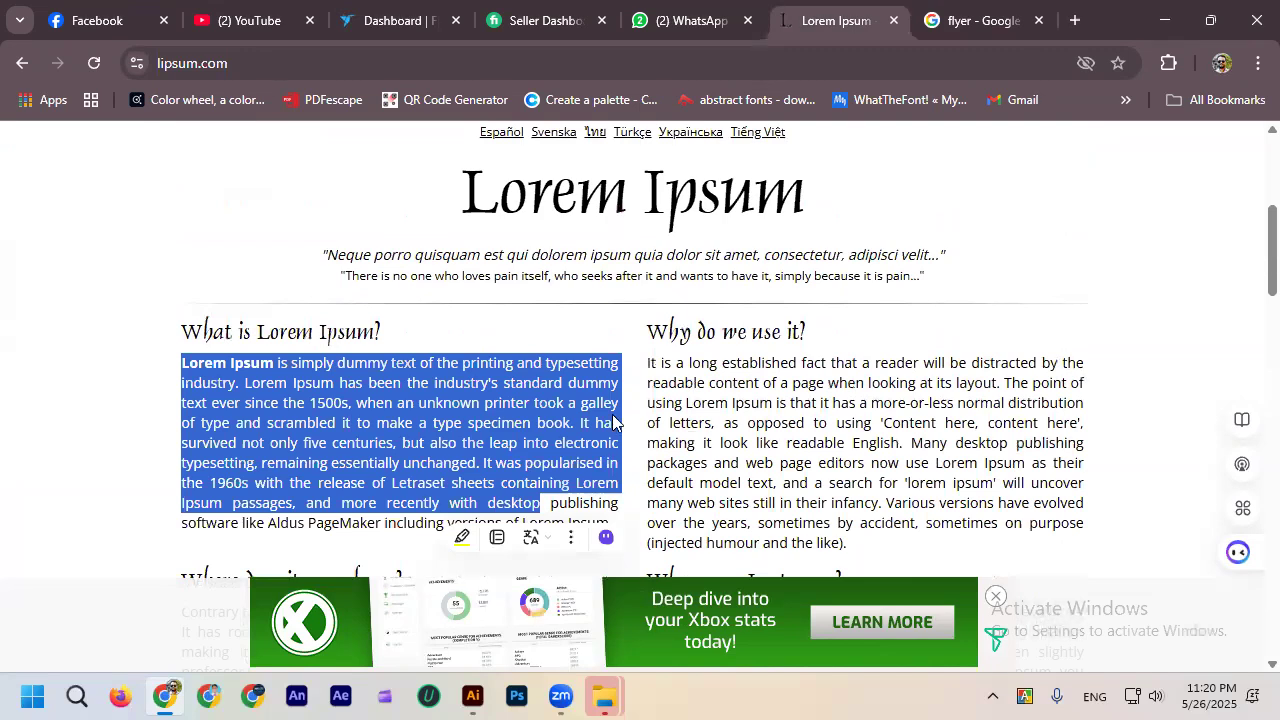
Switch to Illustrator and paste the copied paragraph as point text below the NEXT LEVEL Graphics heading.
key("alt+Tab")
left_click(594, 207)
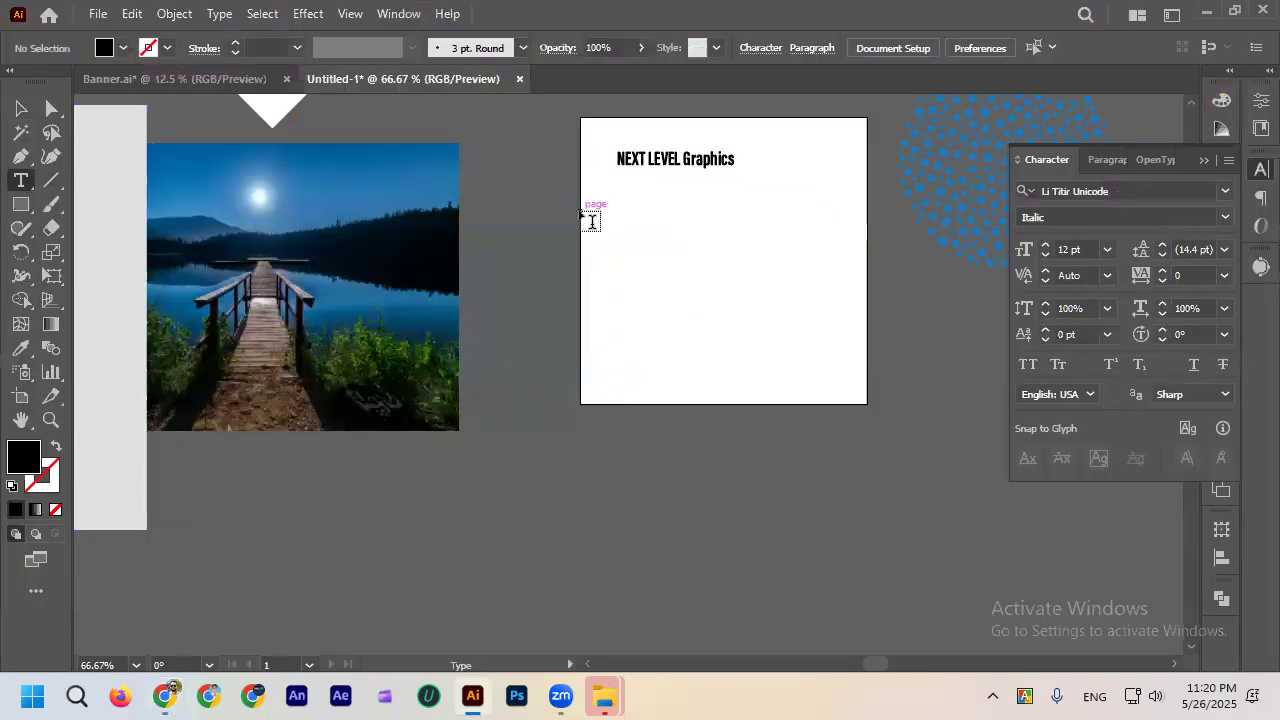
key("ctrl+v")
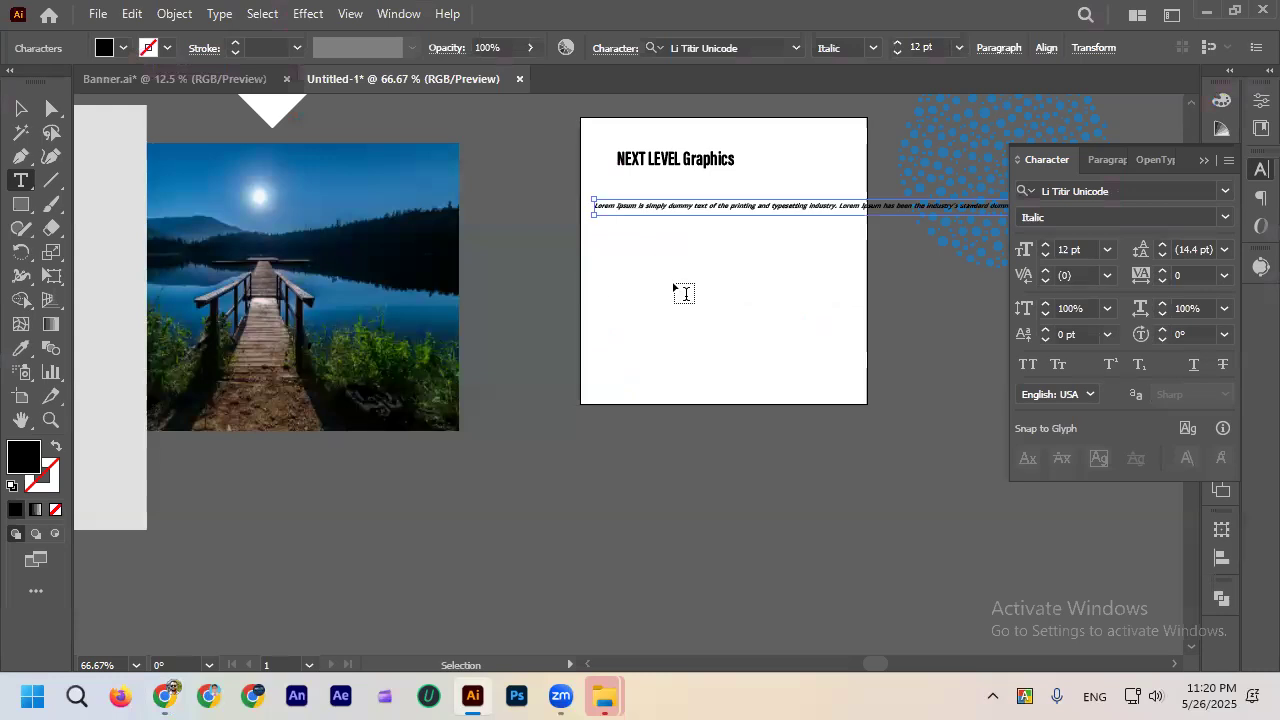
left_click(21, 108)
Examine how far the pasted point text runs beyond the artboard, from its start to its end.
scroll(358, 274, "down", 4)
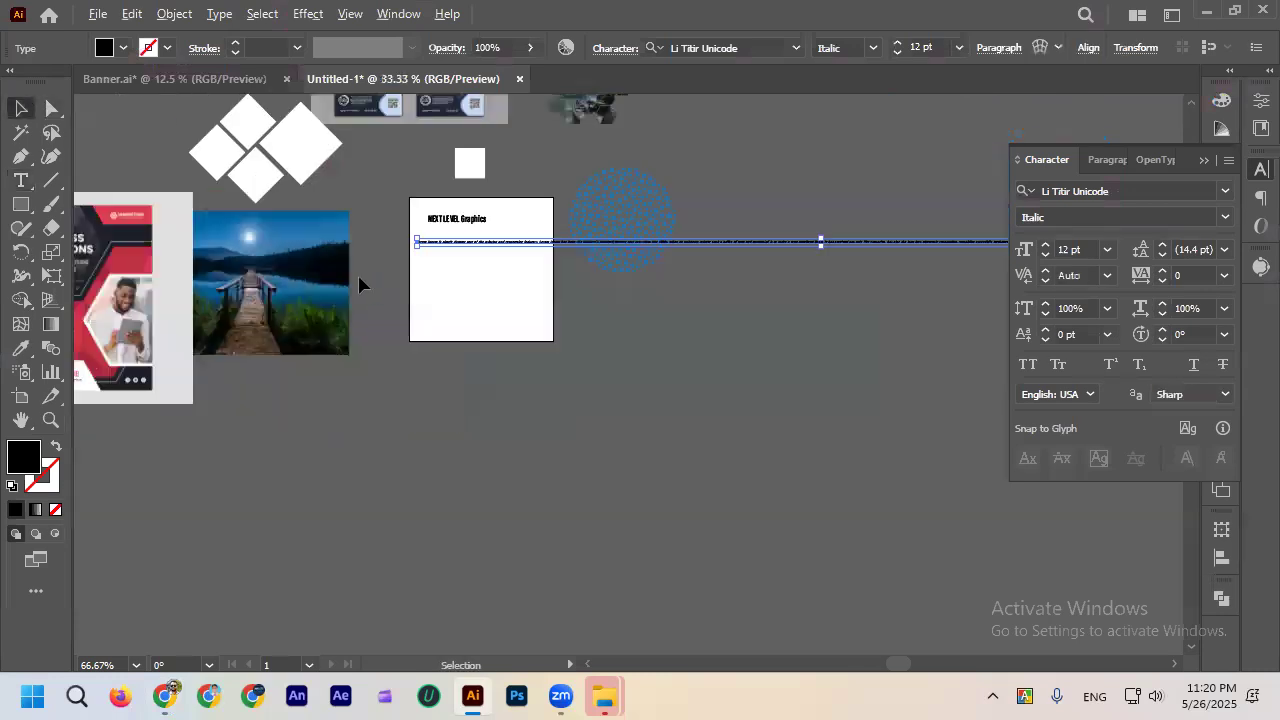
scroll(740, 280, "up", 4)
scroll(882, 234, "up", 3)
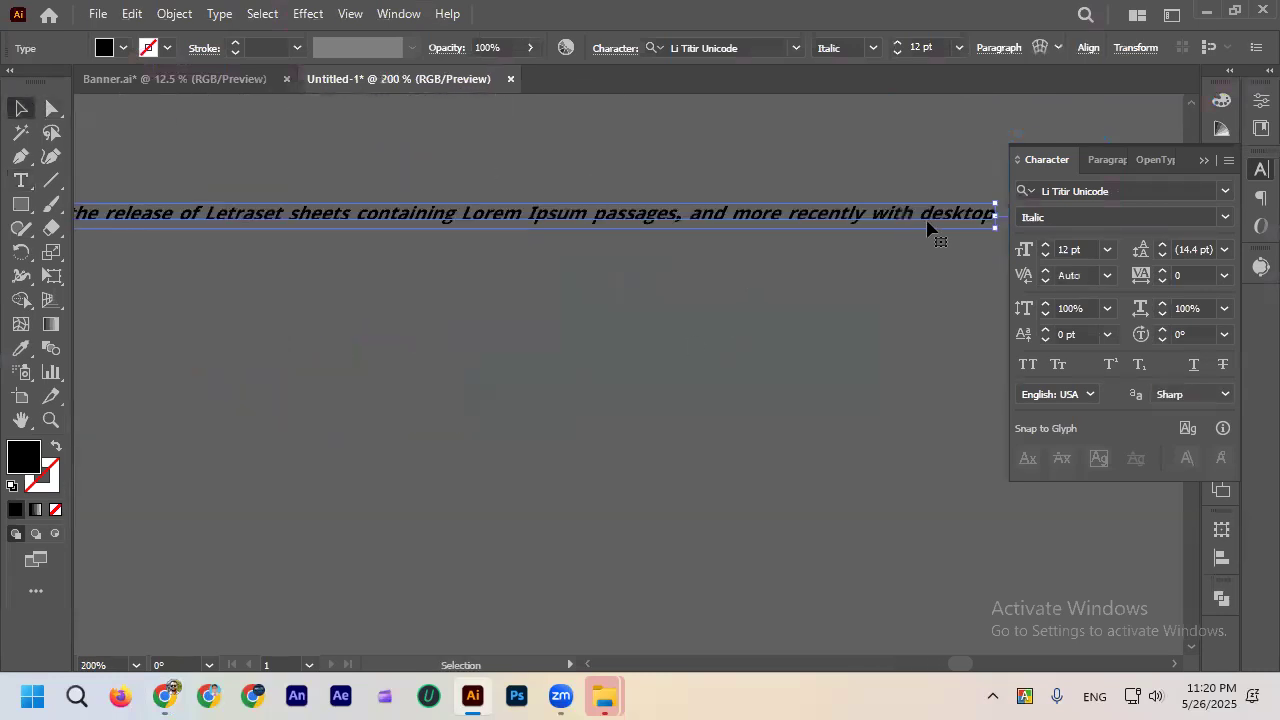
scroll(882, 234, "down", 4)
scroll(632, 254, "down", 2)
scroll(584, 240, "up", 5)
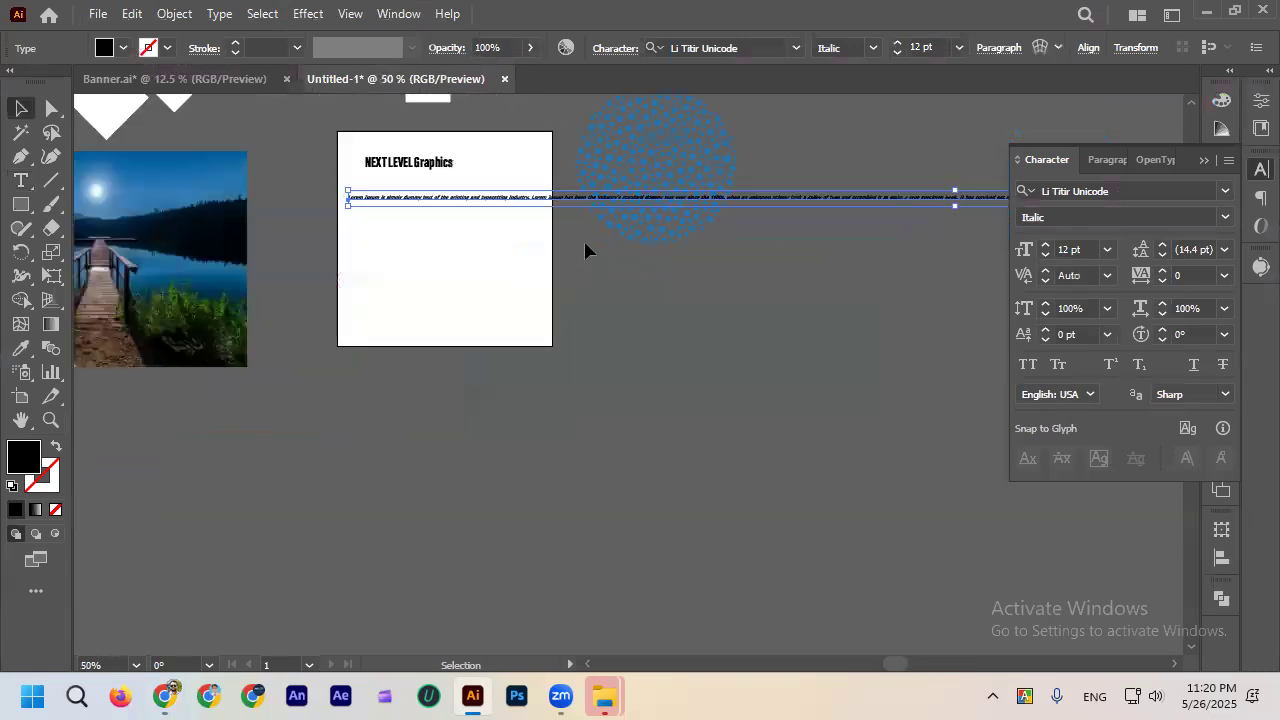
scroll(589, 236, "left", 2)
Insert a manual line break before the second sentence, "Lorem Ipsum has been the industry's standard", in the pasted text.
key("t")
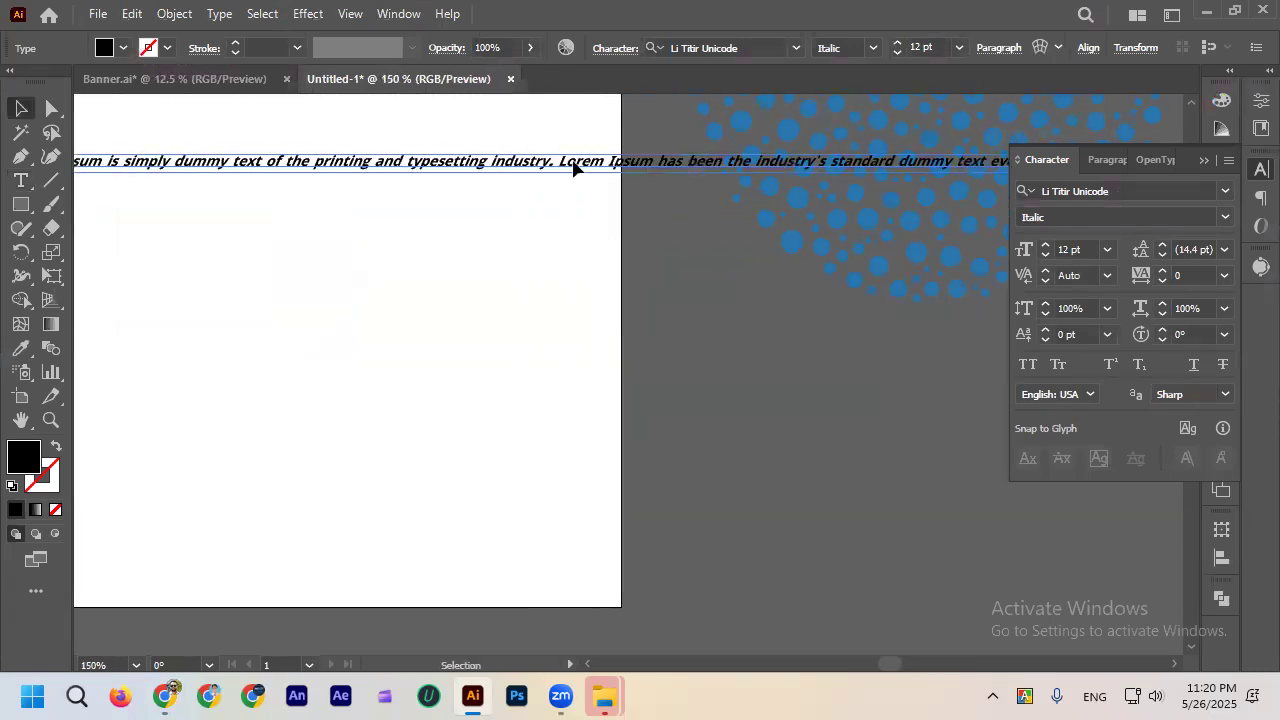
left_click(565, 155)
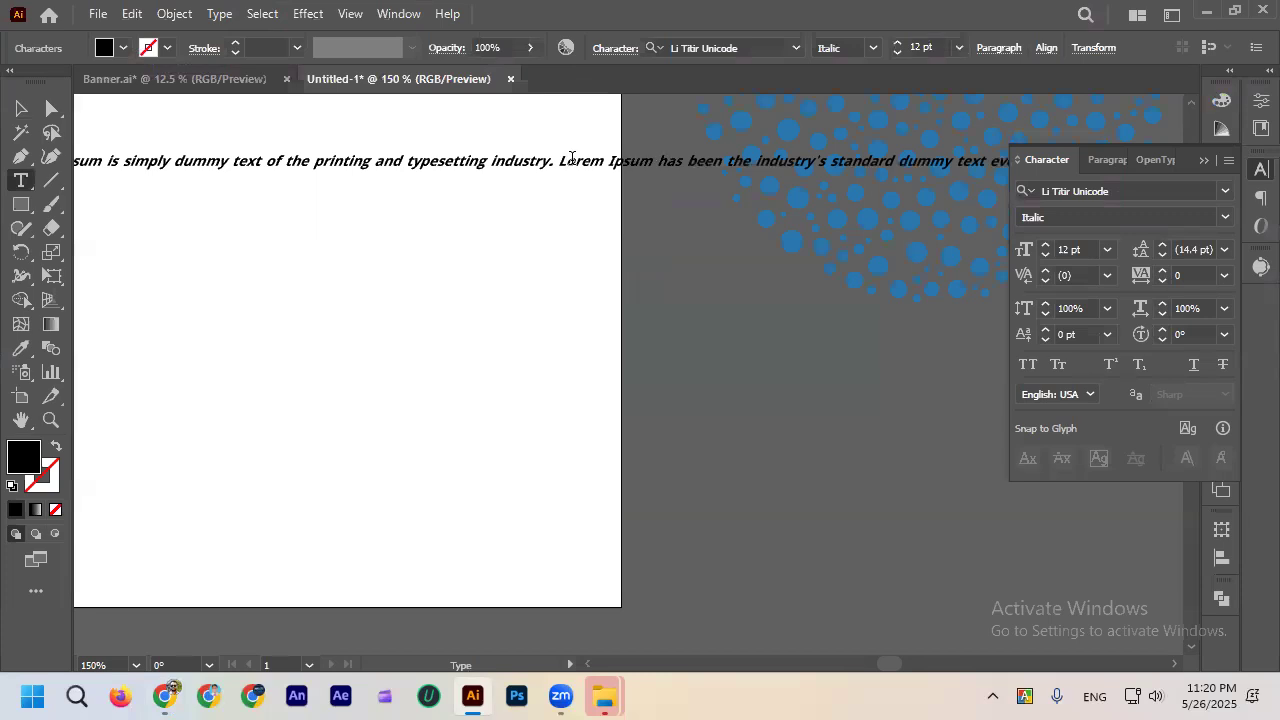
key("Return")
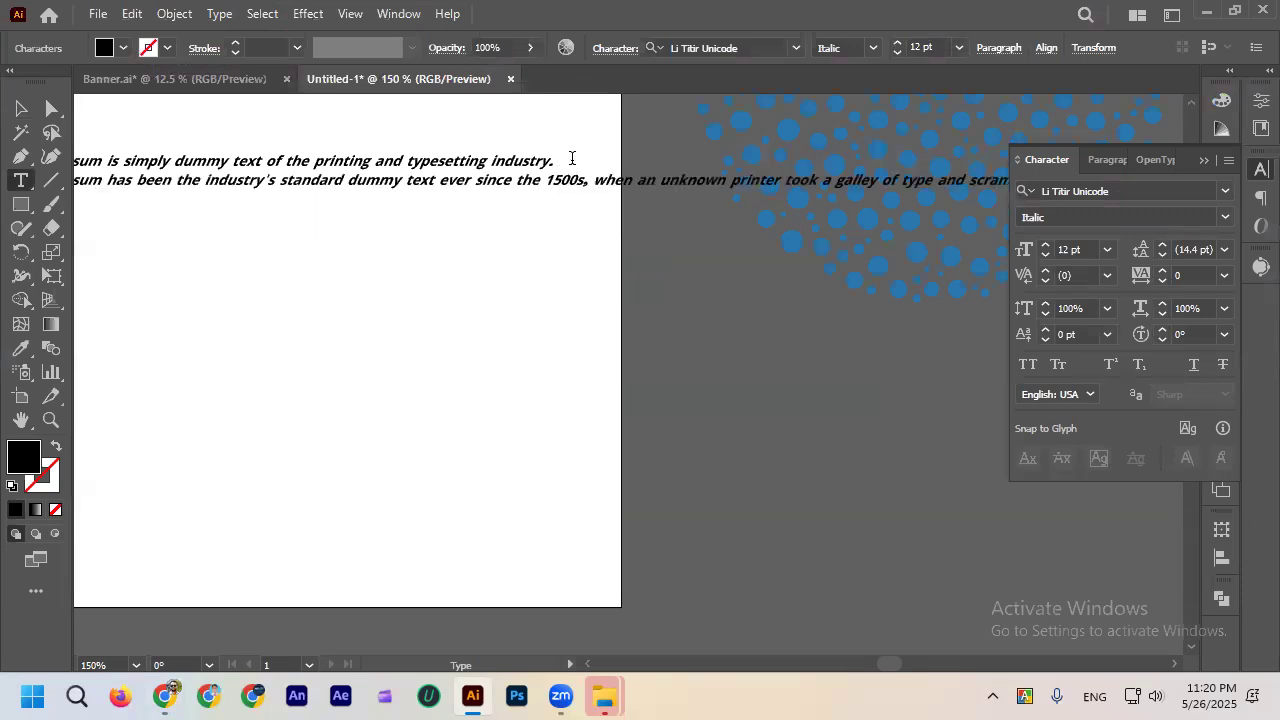
scroll(572, 158, "down", 2)
scroll(420, 134, "up", 2)
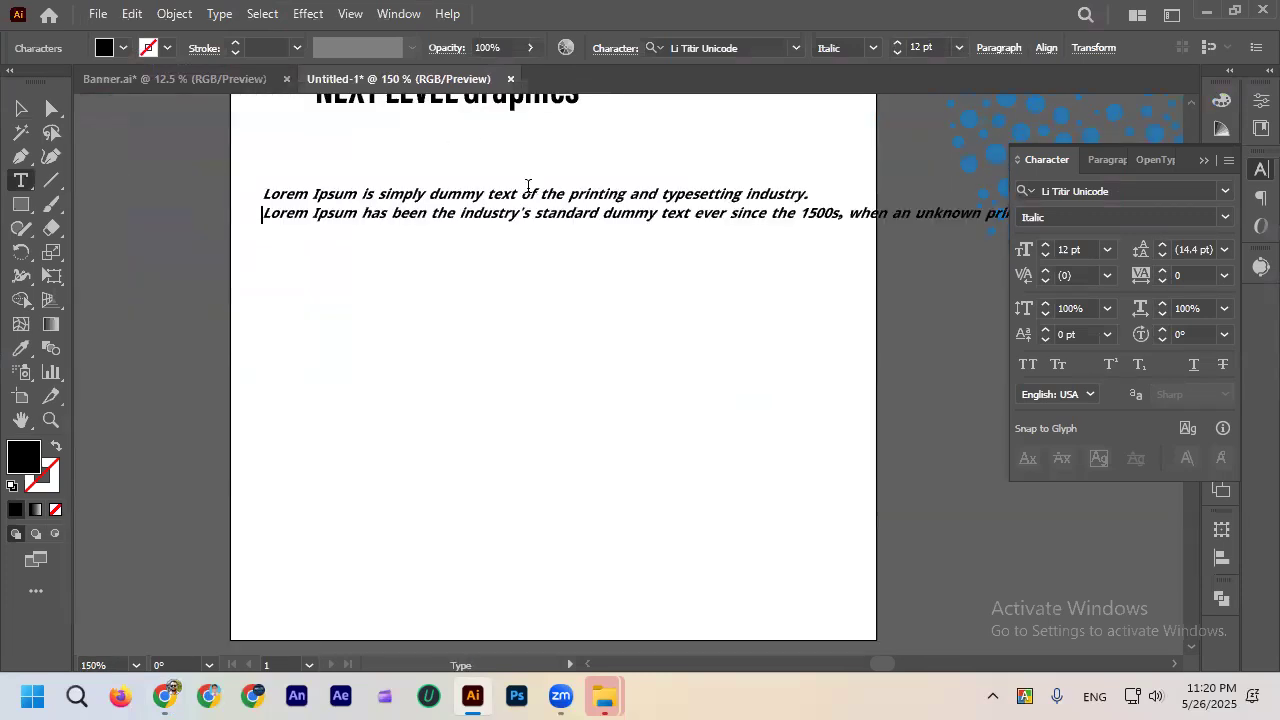
Delete the pasted Lorem Ipsum point text from the artboard.
left_click(32, 103)
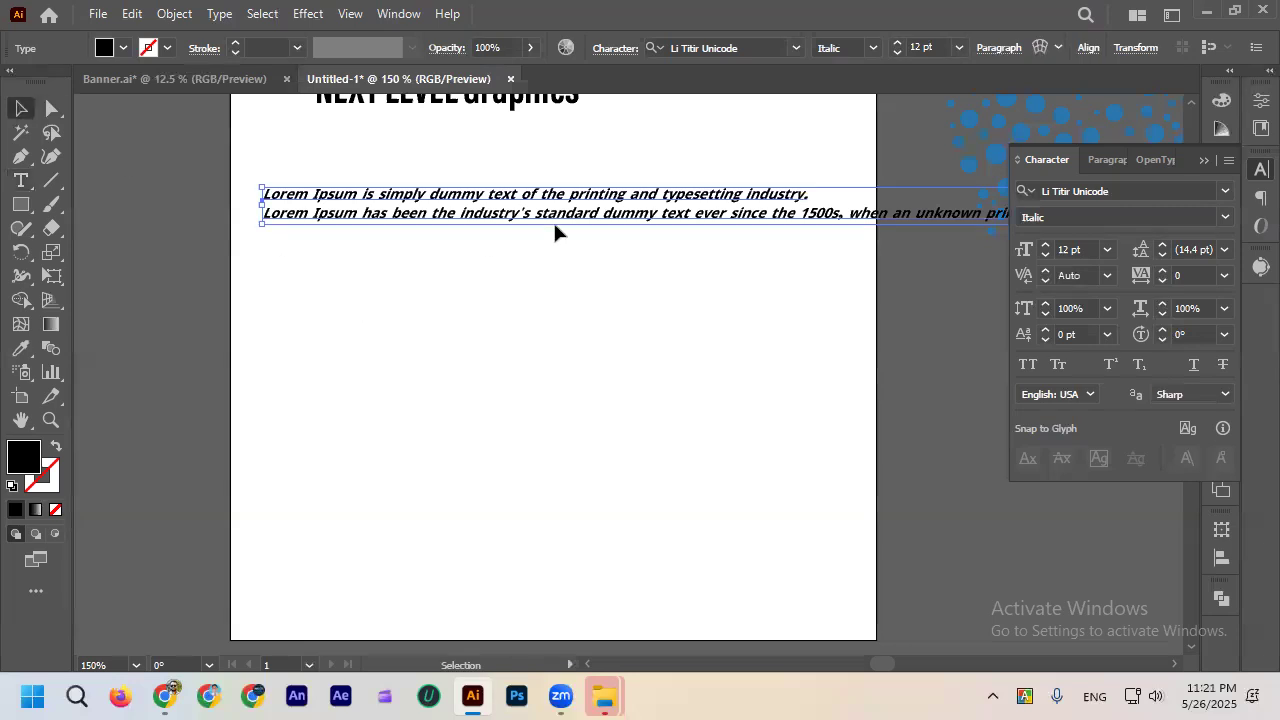
key("Delete")
scroll(583, 262, "down", 2)
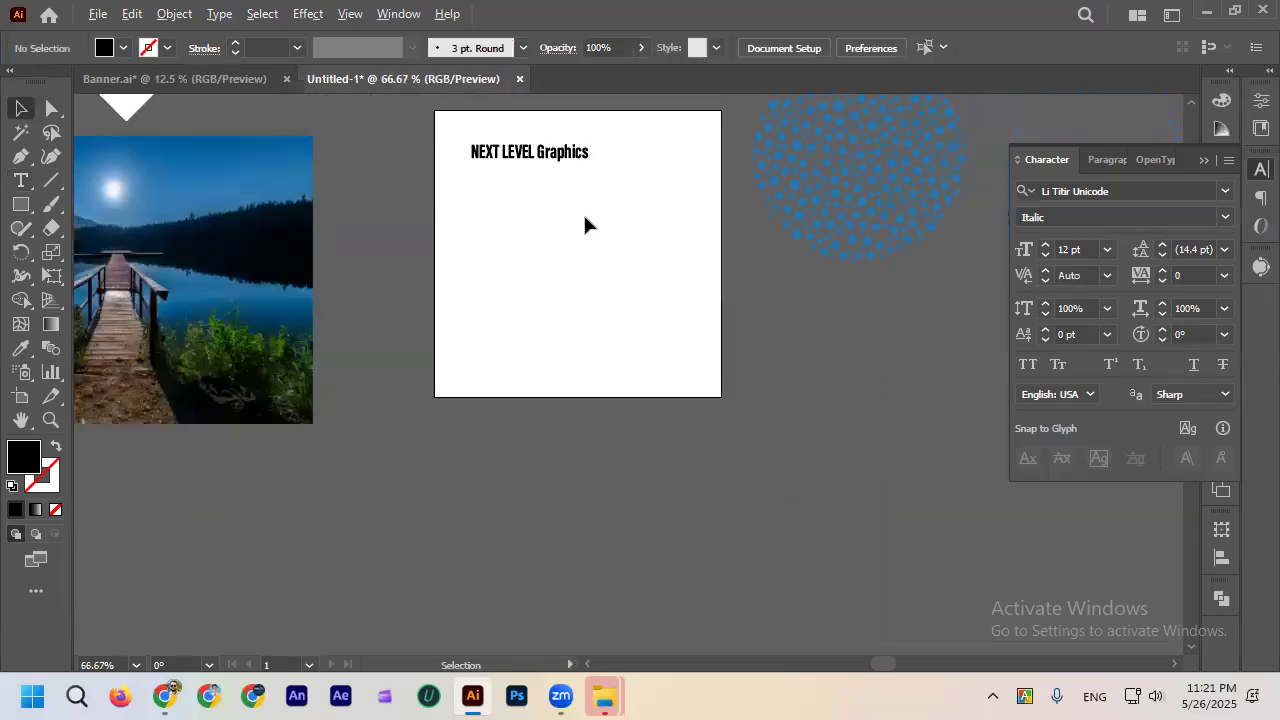
Draw a tall rectangle below the NEXT LEVEL Graphics heading and delete it.
scroll(585, 222, "up", 1)
left_click(22, 183)
left_click(21, 204)
left_click_drag(409, 167, 593, 455)
left_click(16, 113)
left_click(523, 225)
key("Delete")
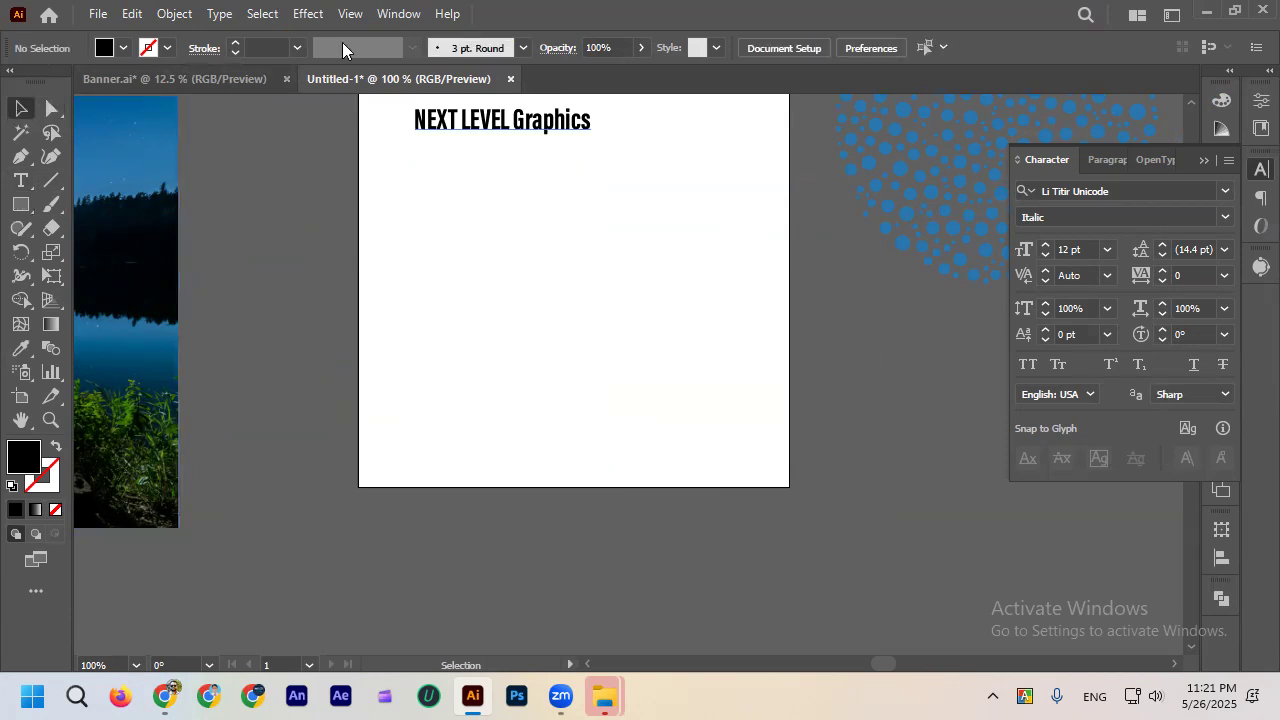
Create an area text frame about 225 px wide and 343 px tall below the NEXT LEVEL Graphics heading.
left_click(21, 180)
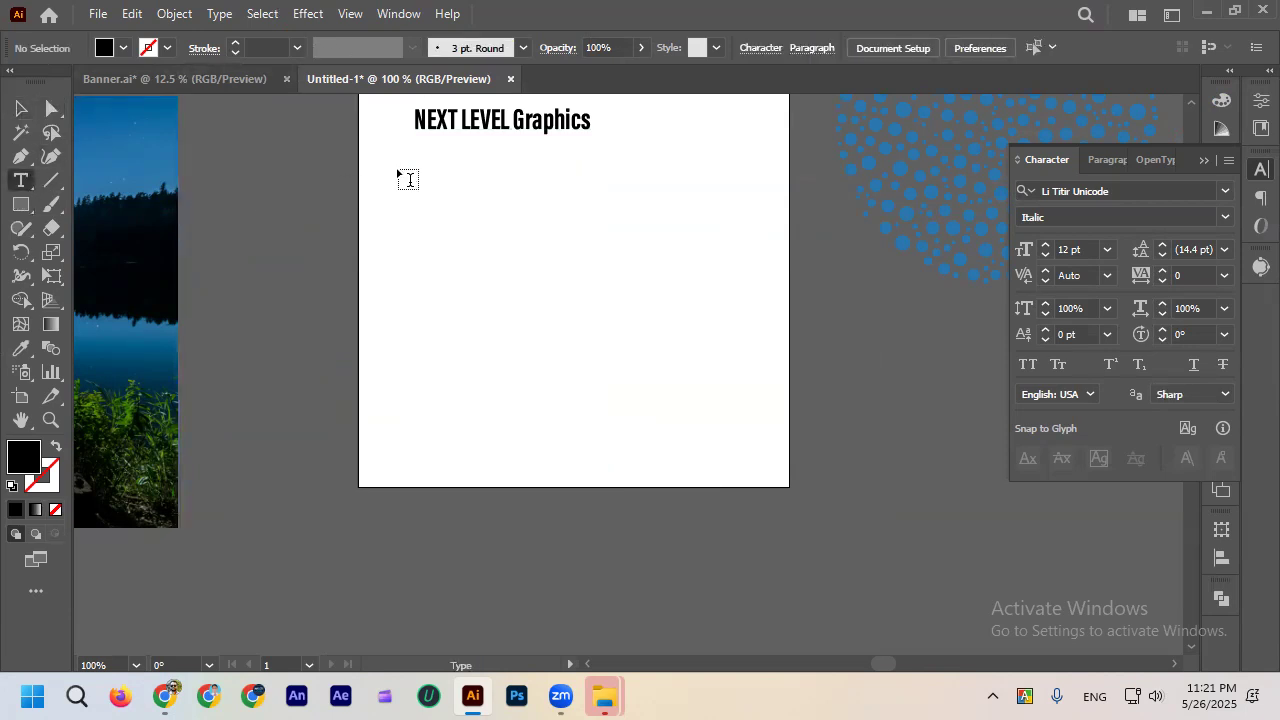
left_click_drag(414, 173, 607, 466)
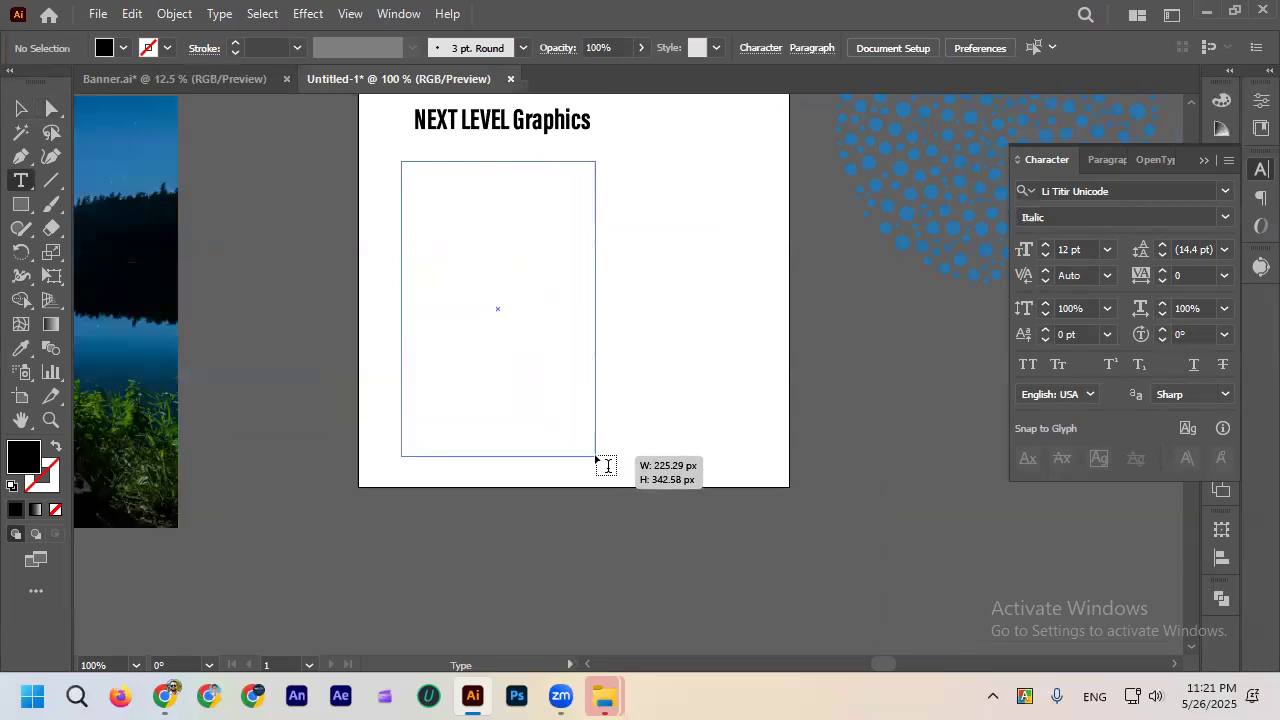
left_click_drag(607, 466, 597, 457)
key("Escape")
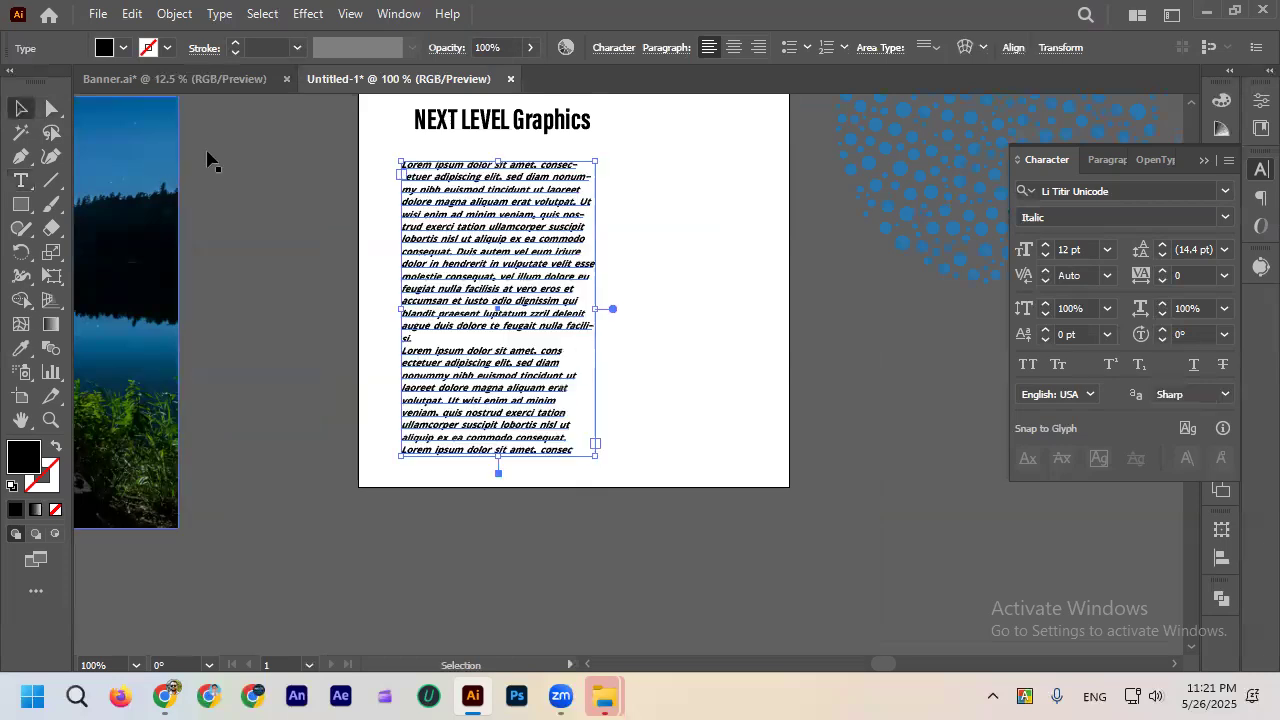
left_click(240, 164)
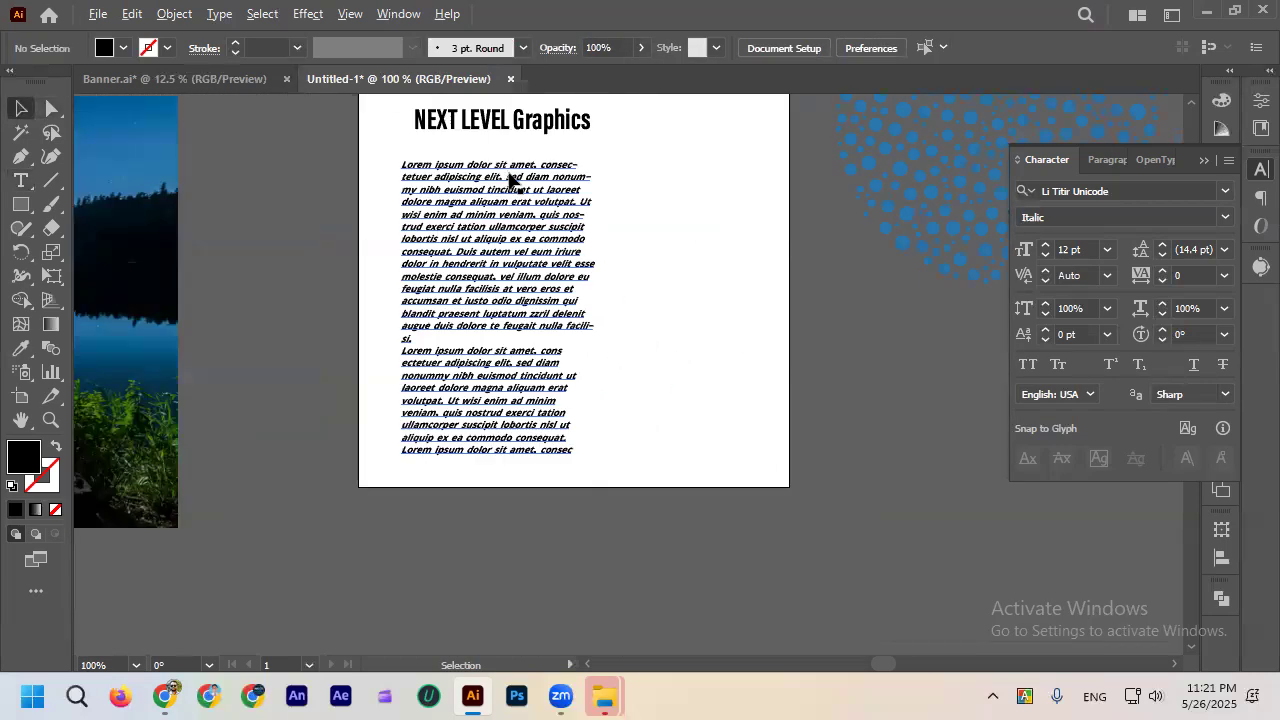
Replace all the placeholder text in the area text frame with random letters.
left_click(527, 190)
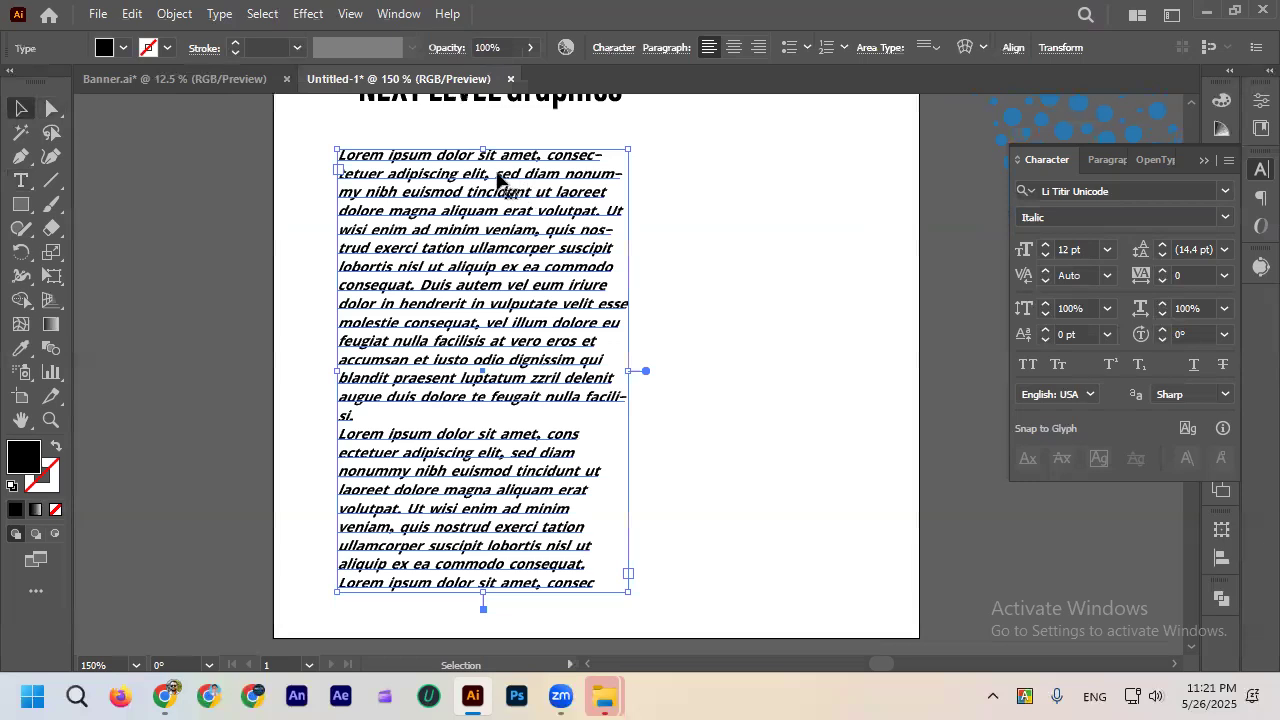
double_click(371, 177)
key("ctrl+minus")
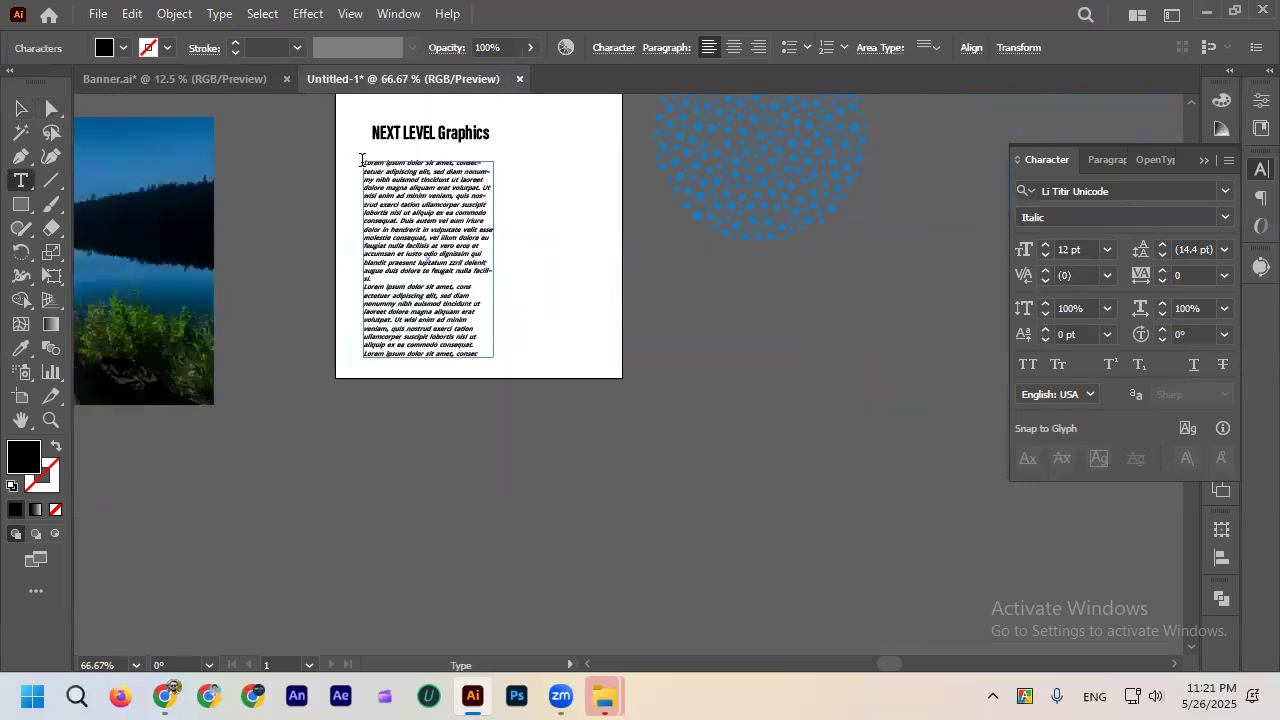
left_click_drag(362, 160, 504, 368)
type("fsgsfsywewsh")
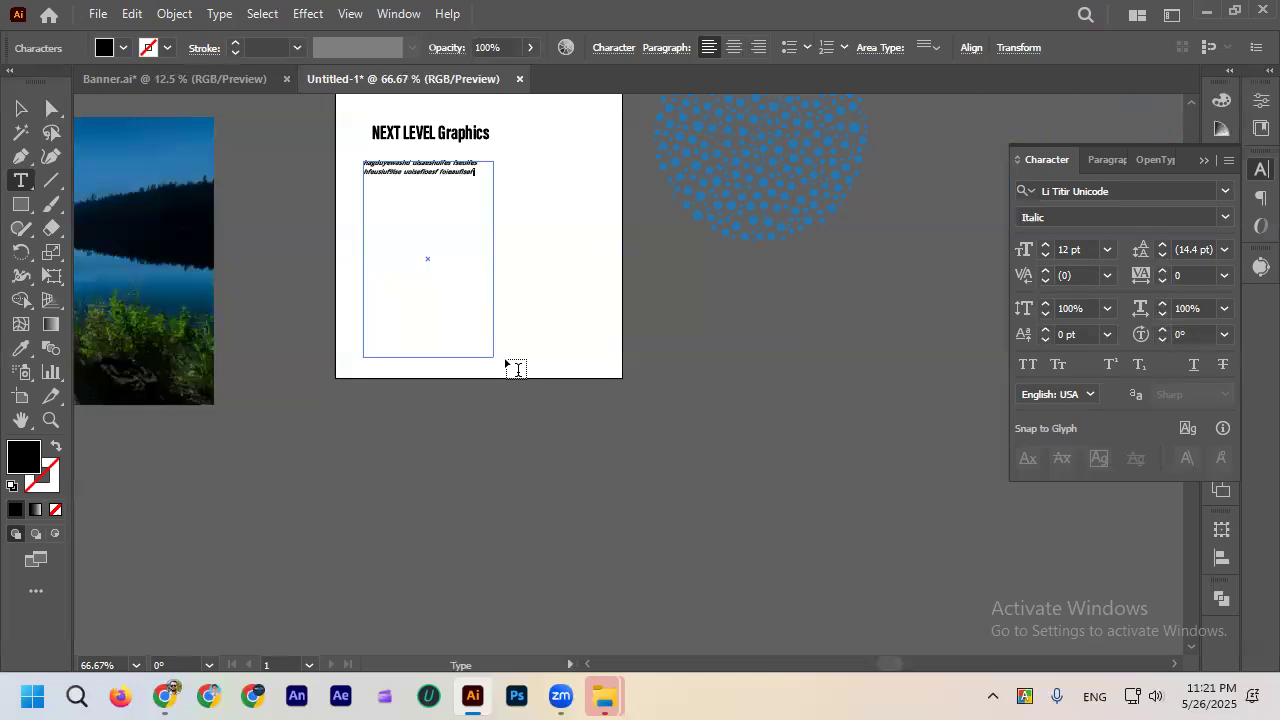
Clear the random letters from the text frame and delete the empty frame.
key("ctrl+plus")
key("ctrl+plus")
left_click_drag(493, 185, 186, 143)
key("BackSpace")
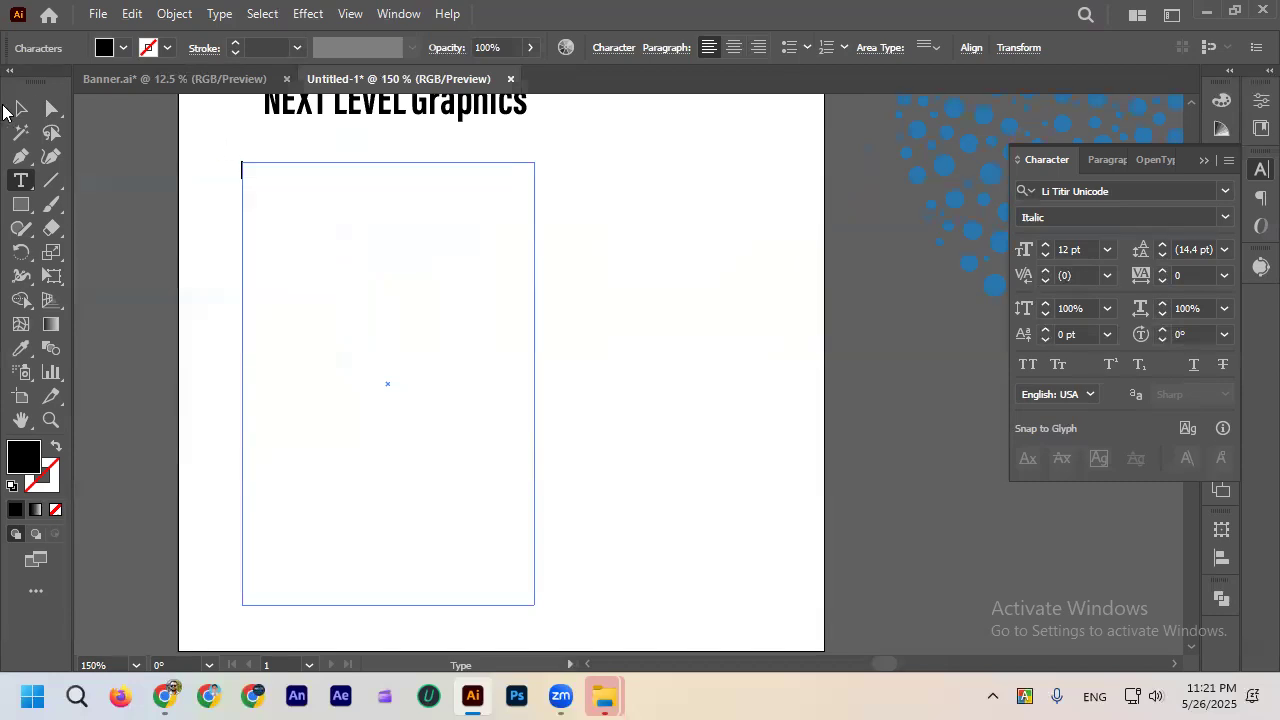
key("Escape")
key("Delete")
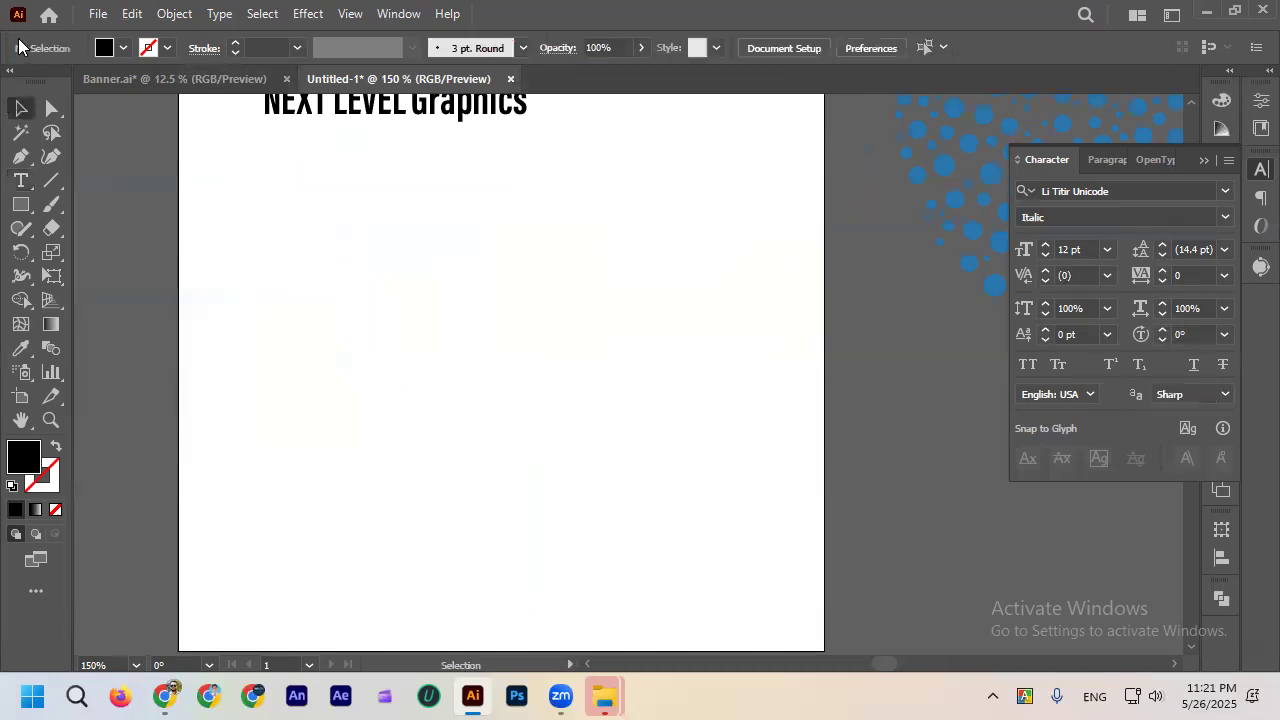
Create a tall, narrow area text frame filled with placeholder text below the NEXT LEVEL Graphics heading.
left_click(20, 180)
key("ctrl+minus")
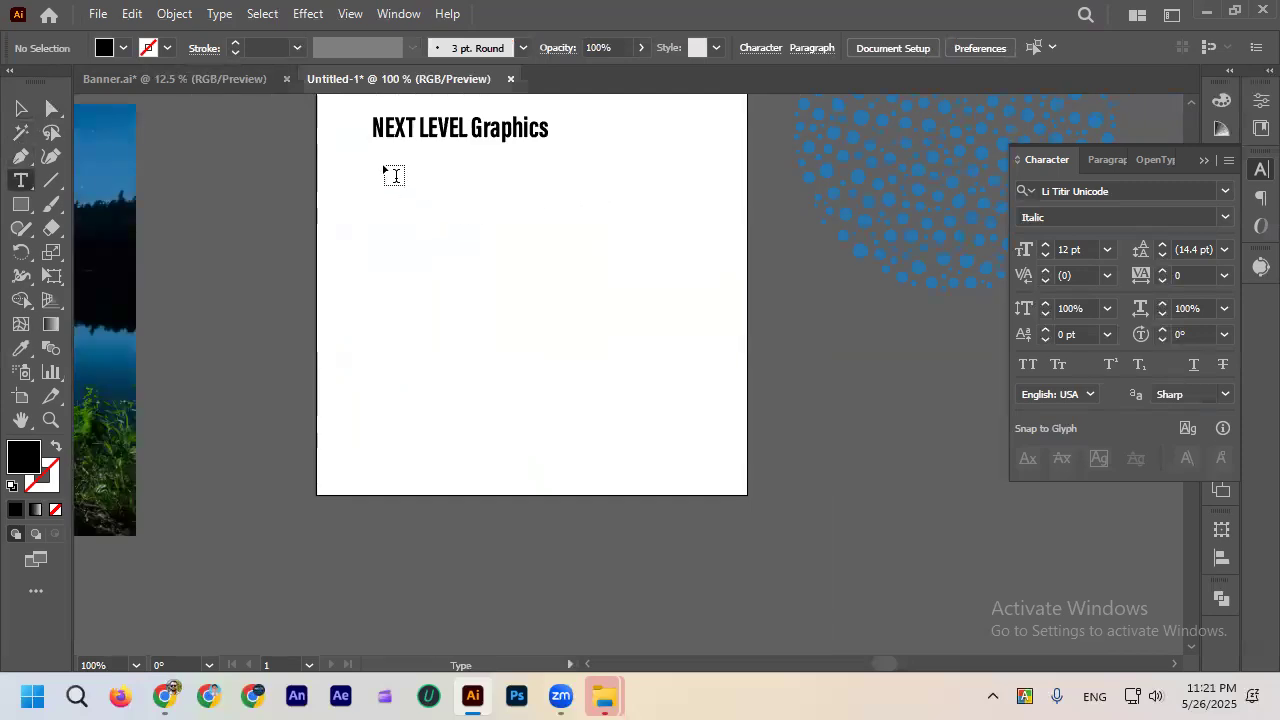
left_click_drag(378, 159, 545, 456)
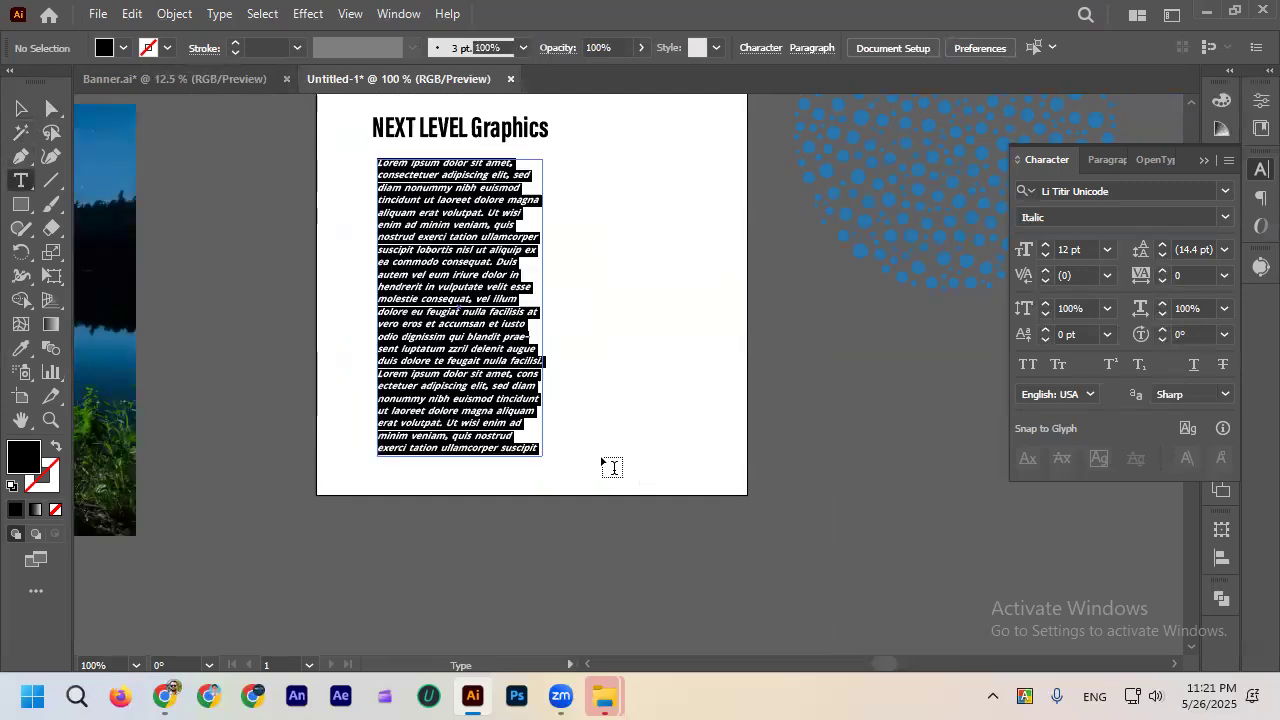
key("Escape")
left_click(197, 154)
Select the new area text frame and examine how its placeholder lines wrap inside the frame.
key("ctrl+plus")
key("ctrl+plus")
key("ctrl+plus")
key("ctrl+minus")
key("ctrl+minus")
key("ctrl+minus")
left_click(522, 285)
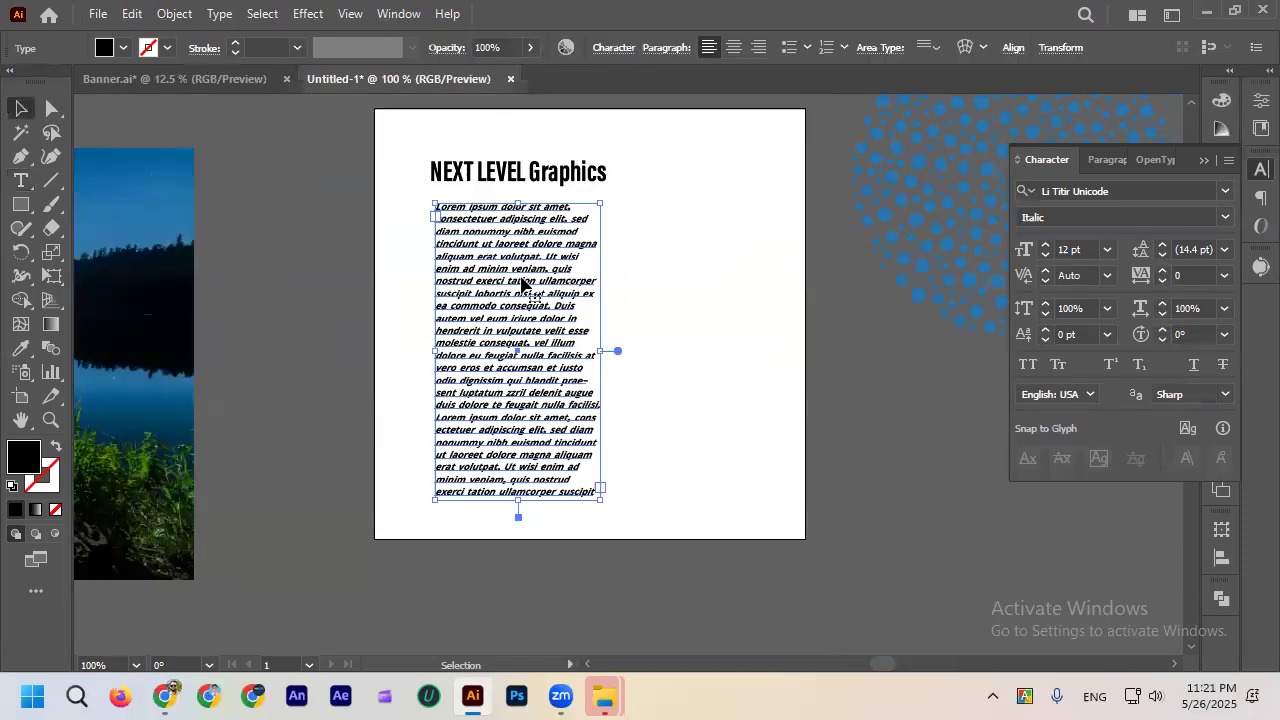
scroll(531, 286, "up", 2)
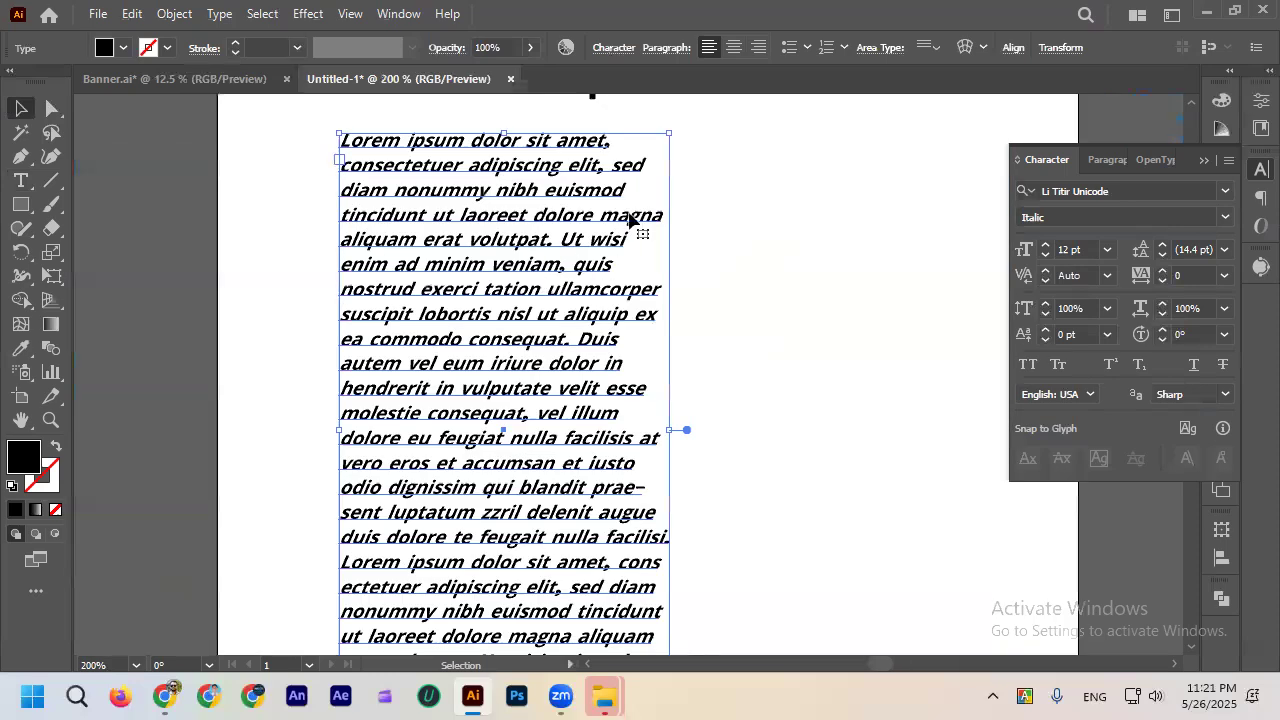
Set the font style of the placeholder text frame to Regular and deselect it.
left_click(1142, 221)
left_click(1224, 219)
left_click(1116, 240)
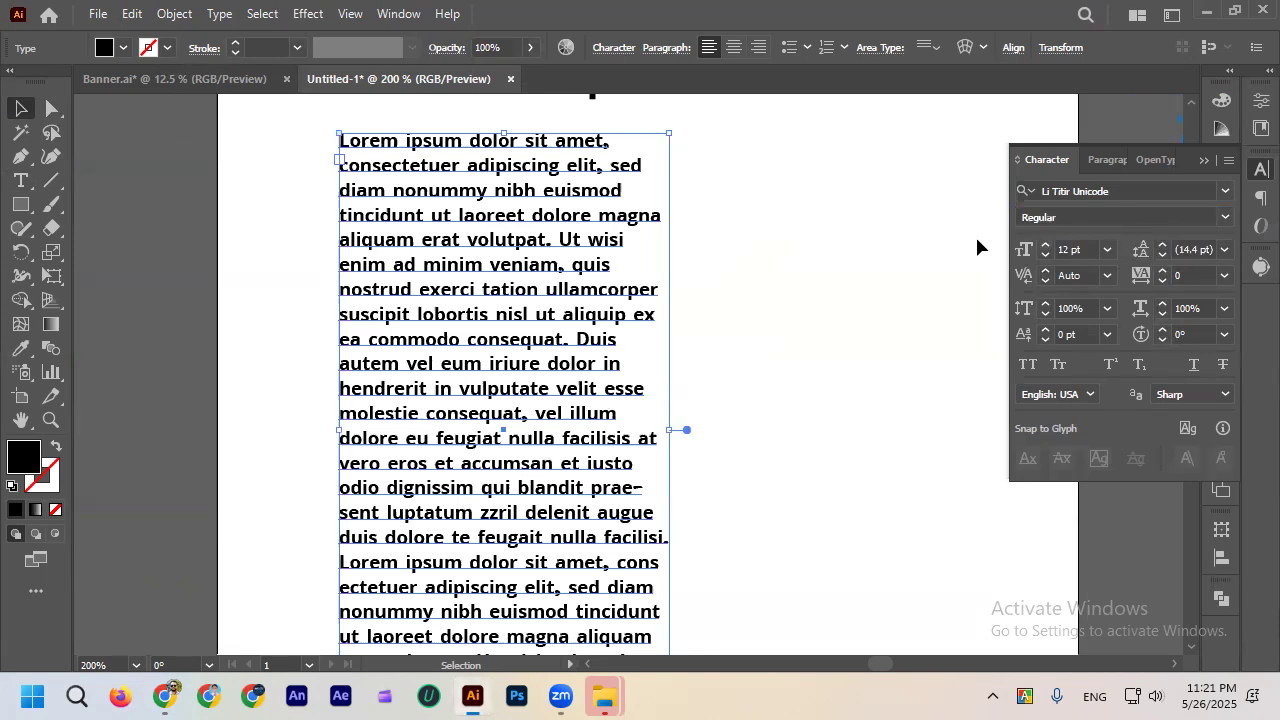
left_click(723, 226)
Move the placeholder text frame off the artboard so that it partly overlaps the lake photo.
scroll(720, 226, "down", 1)
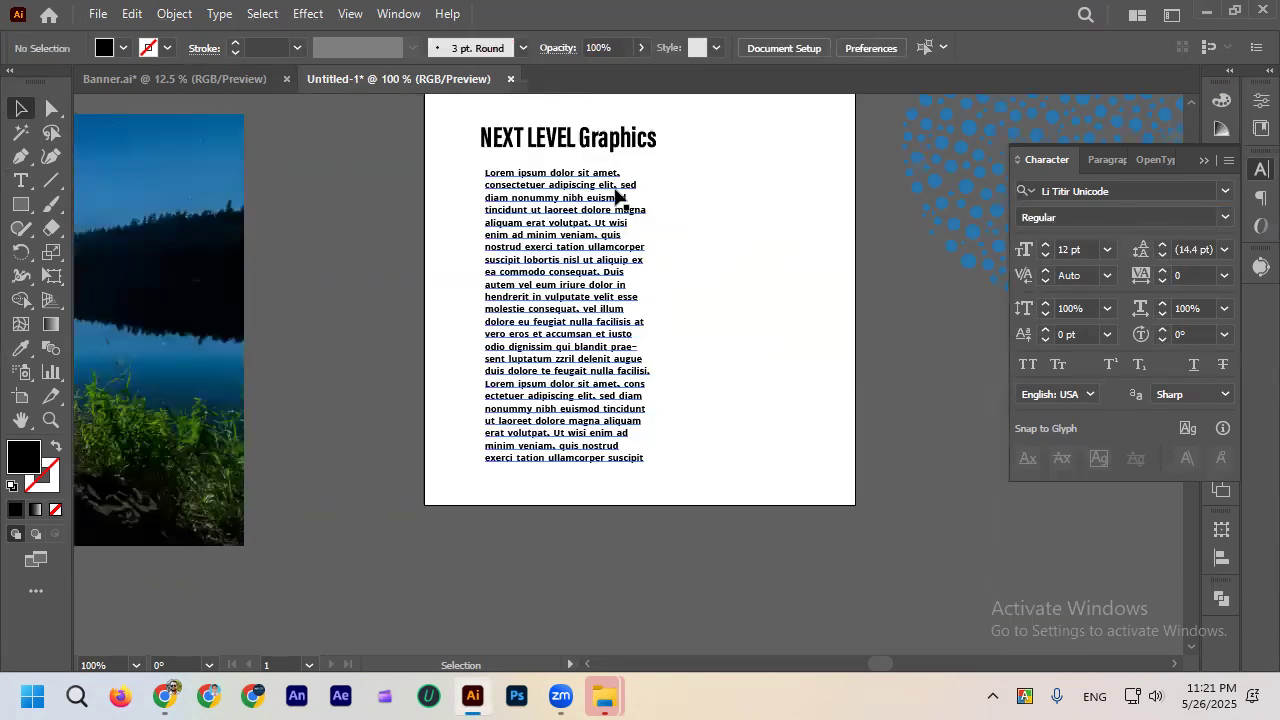
scroll(590, 200, "down", 1)
scroll(623, 190, "up", 1)
left_click(598, 184)
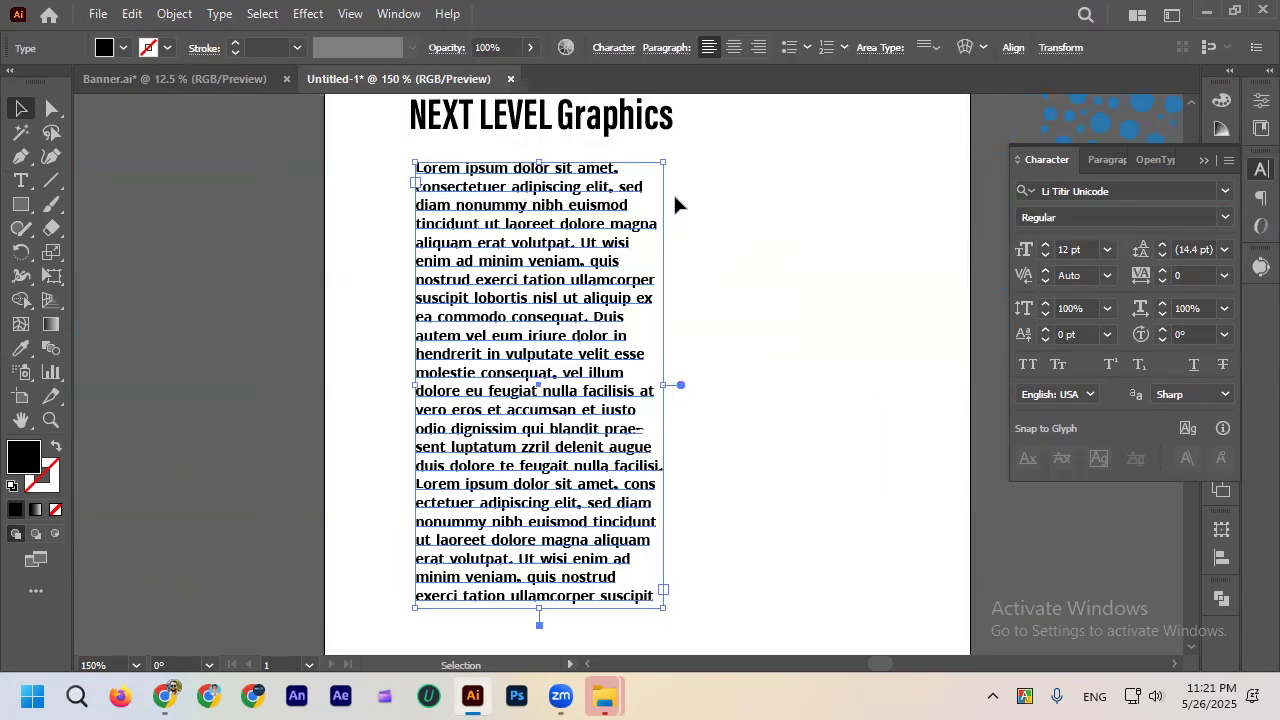
scroll(672, 207, "right", 2)
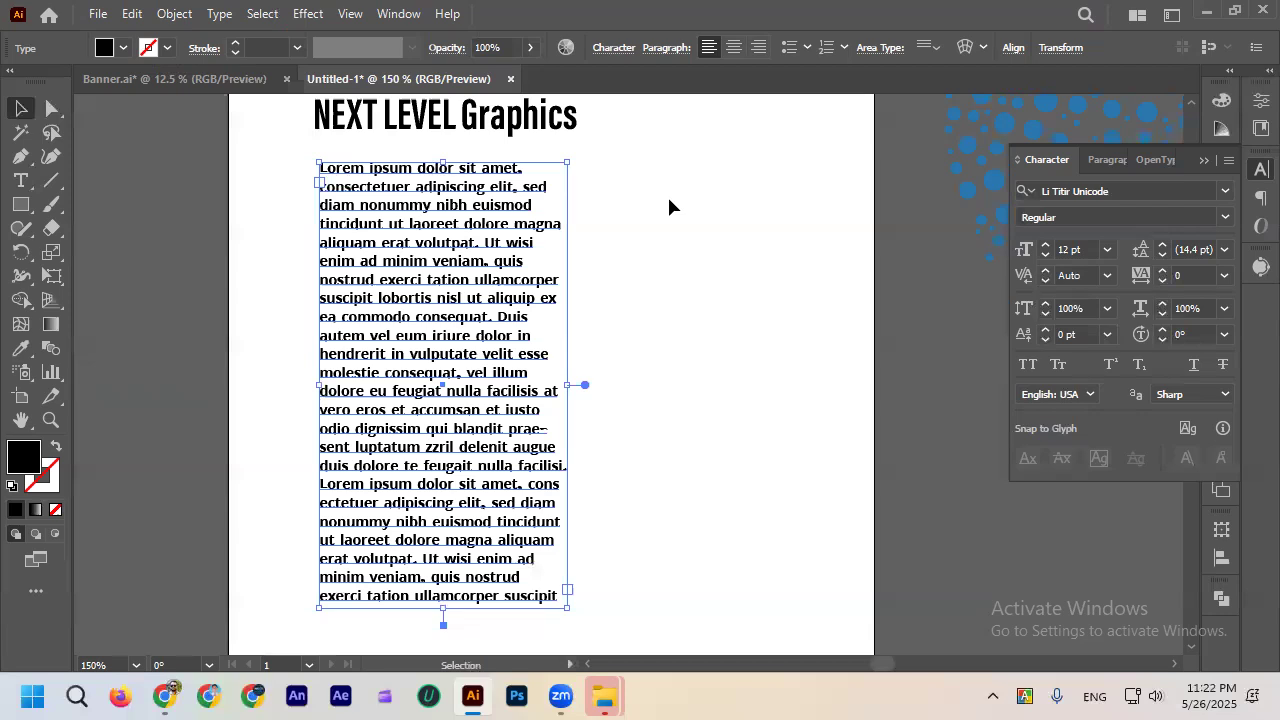
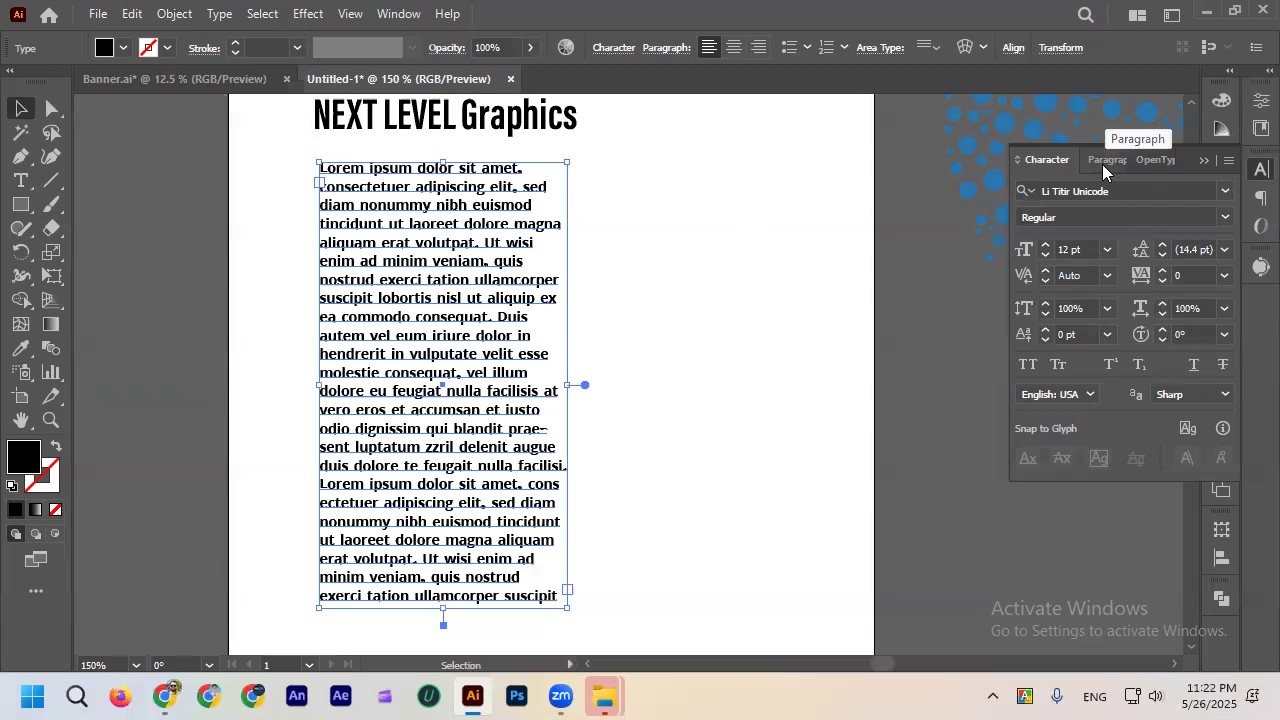
scroll(643, 200, "up", 1)
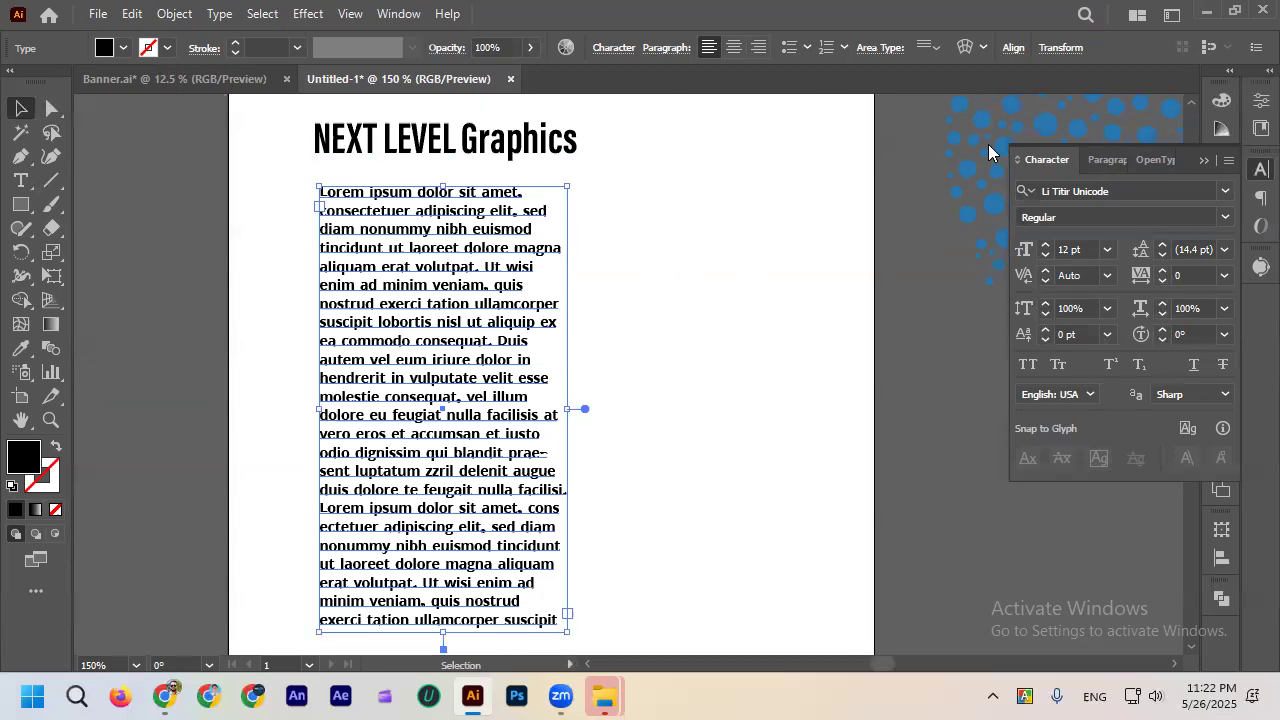
scroll(848, 170, "down", 2)
left_click_drag(703, 236, 521, 196)
scroll(677, 178, "up", 1)
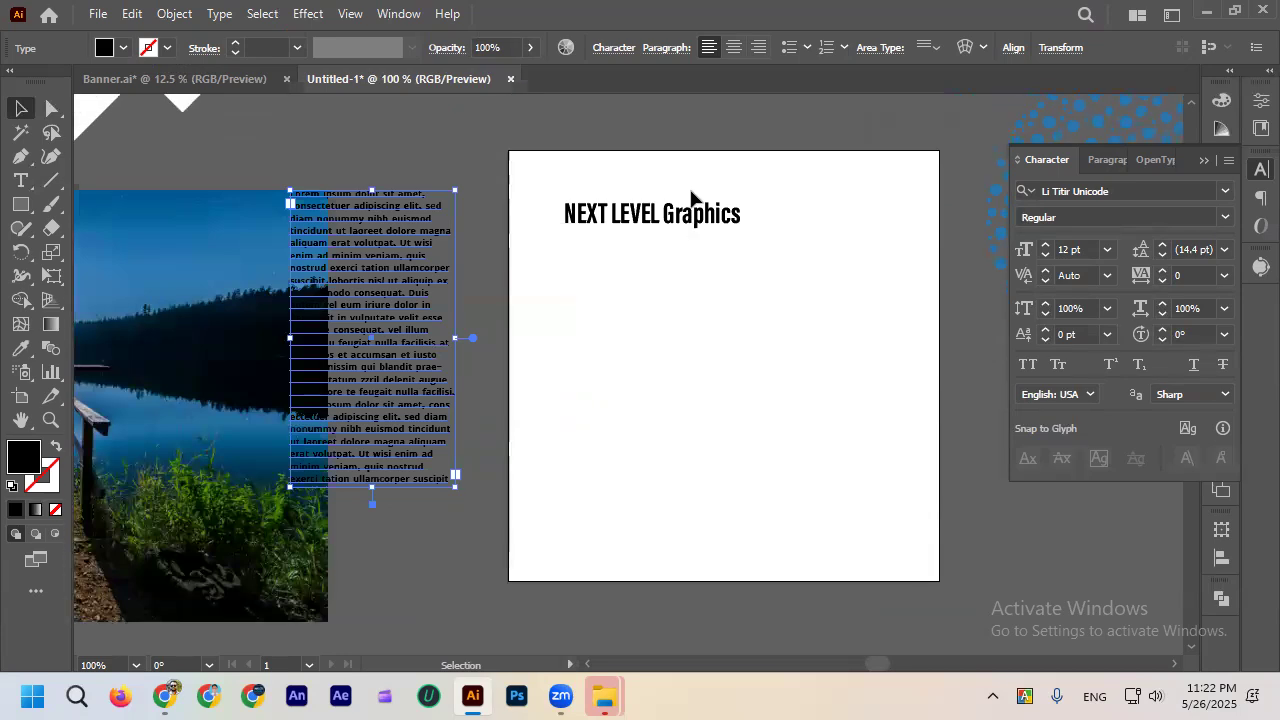
Shift the NEXT LEVEL Graphics heading slightly toward the artboard's upper-left corner and set its font size to 36 pt.
left_click_drag(688, 212, 664, 206)
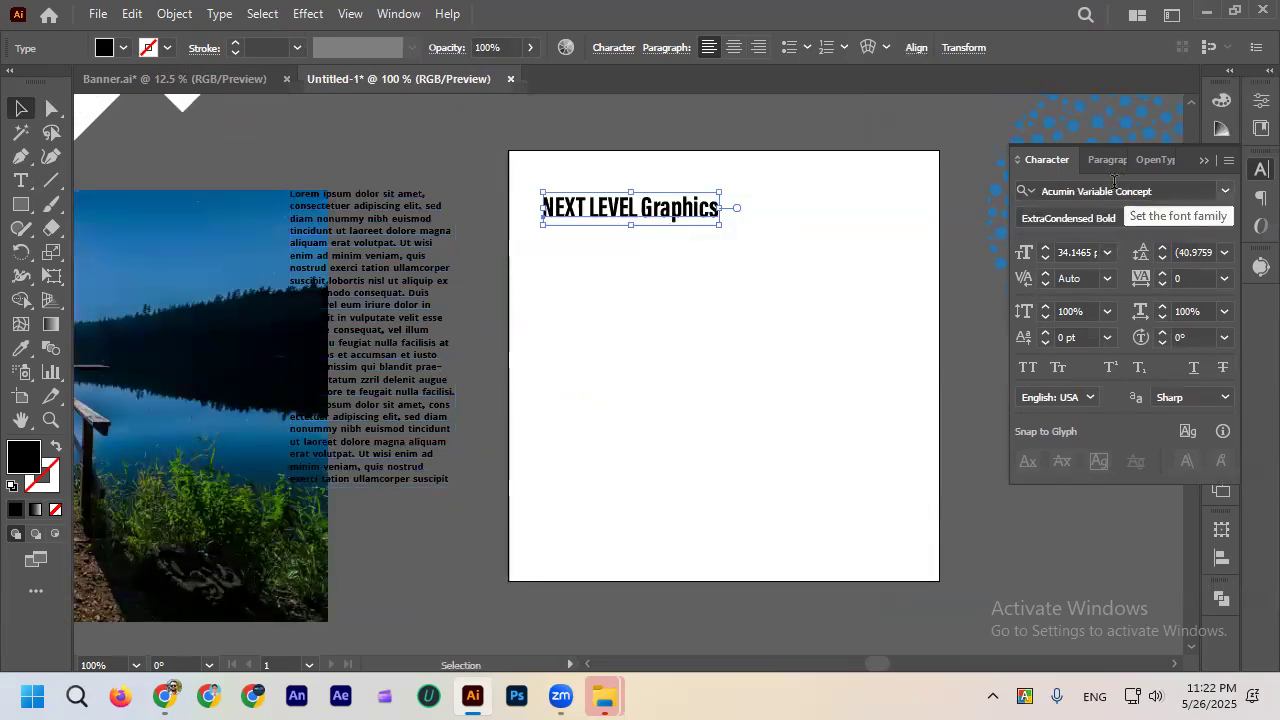
scroll(720, 208, "up", 1)
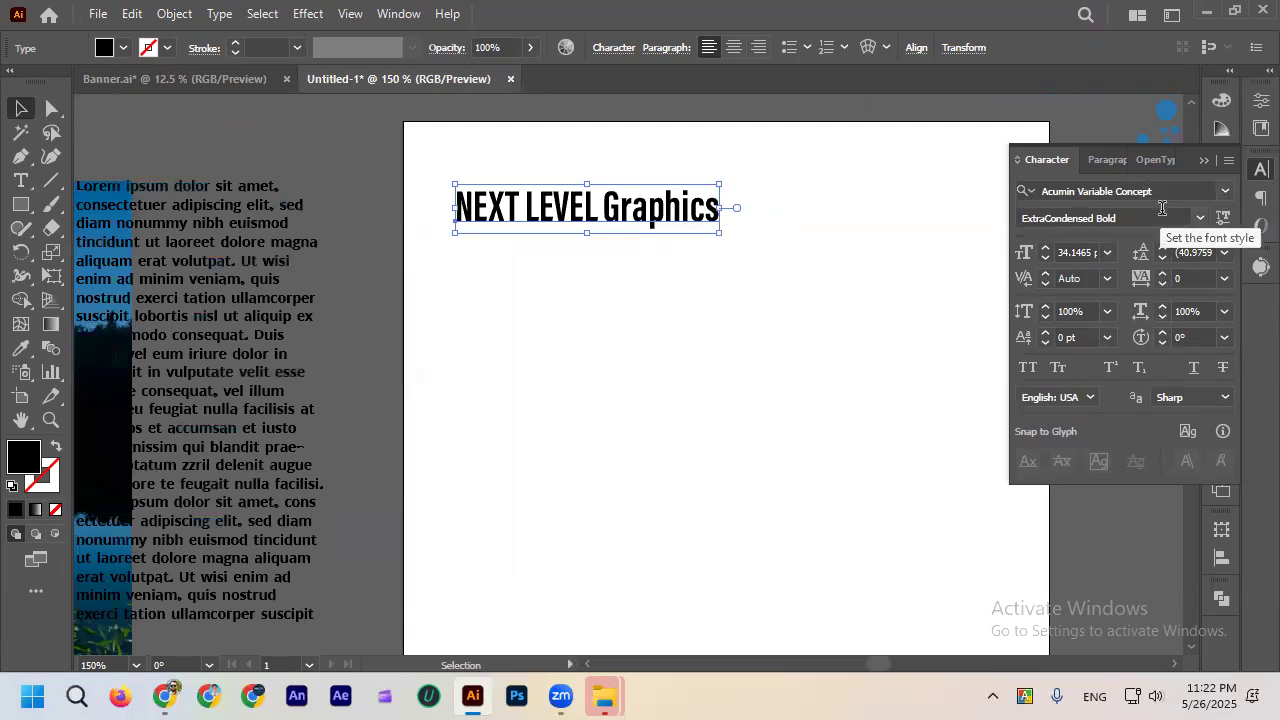
left_click(1046, 250)
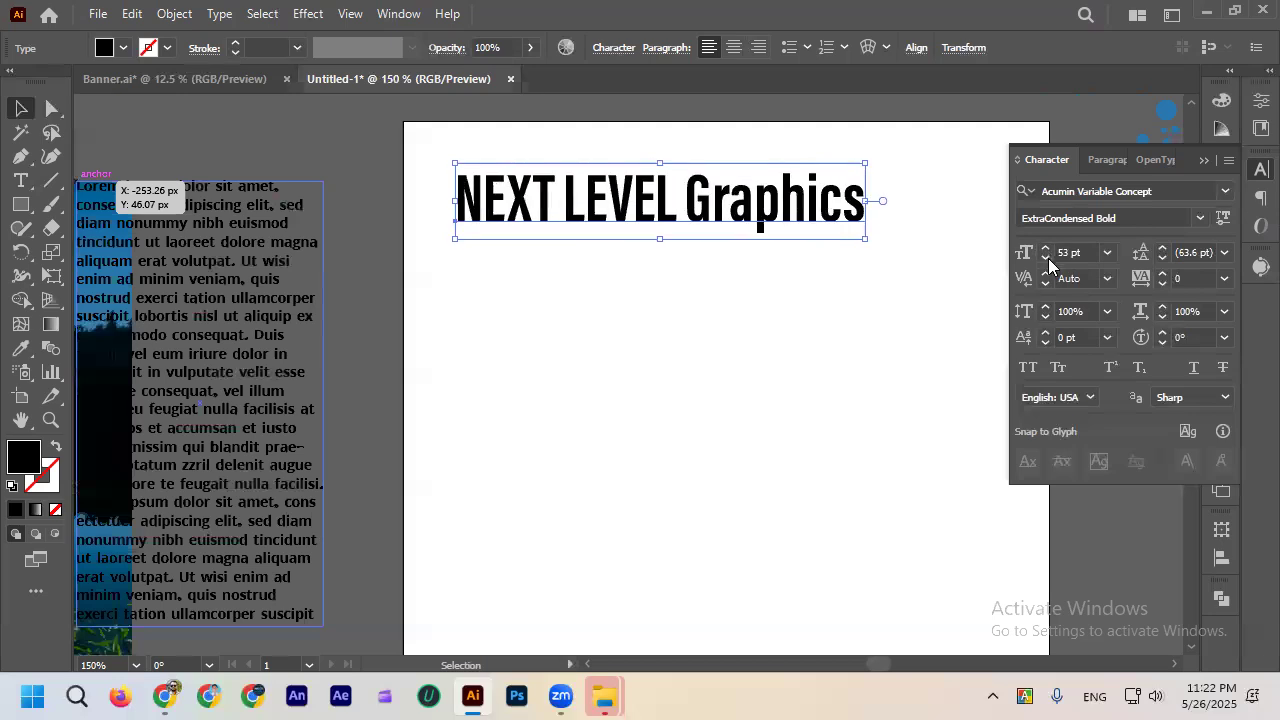
left_click(1046, 258)
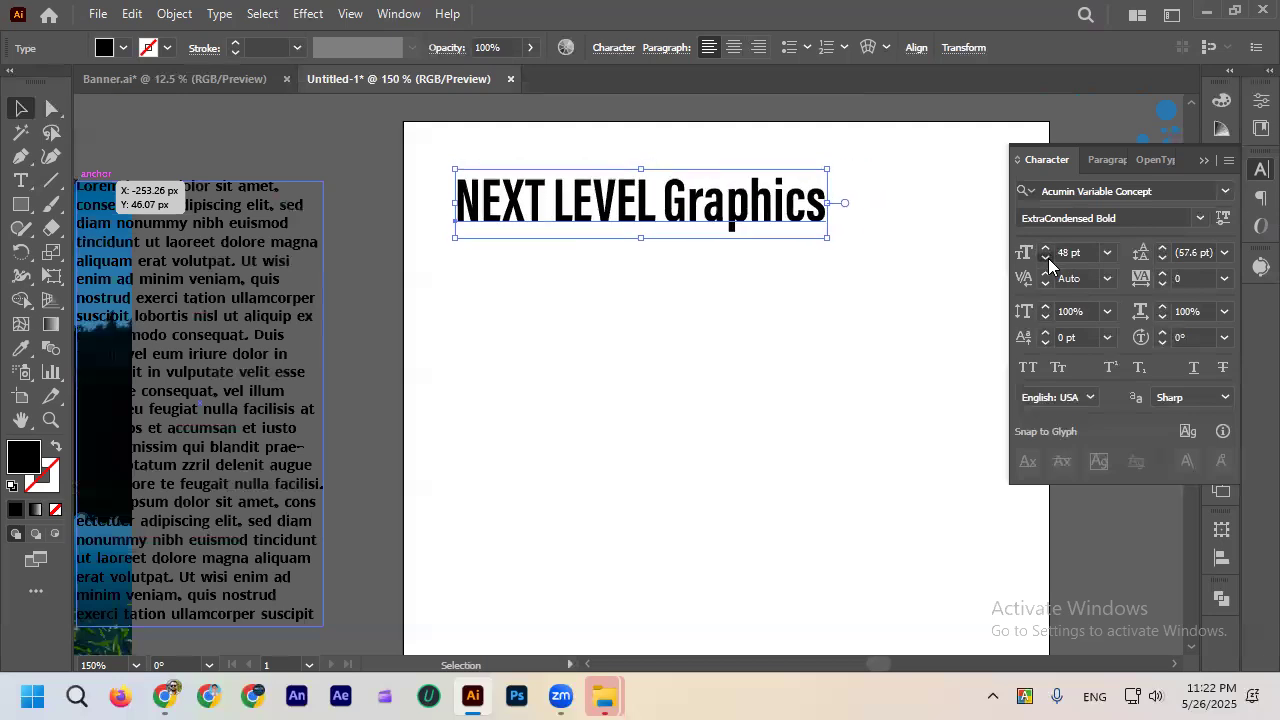
left_click(1106, 254)
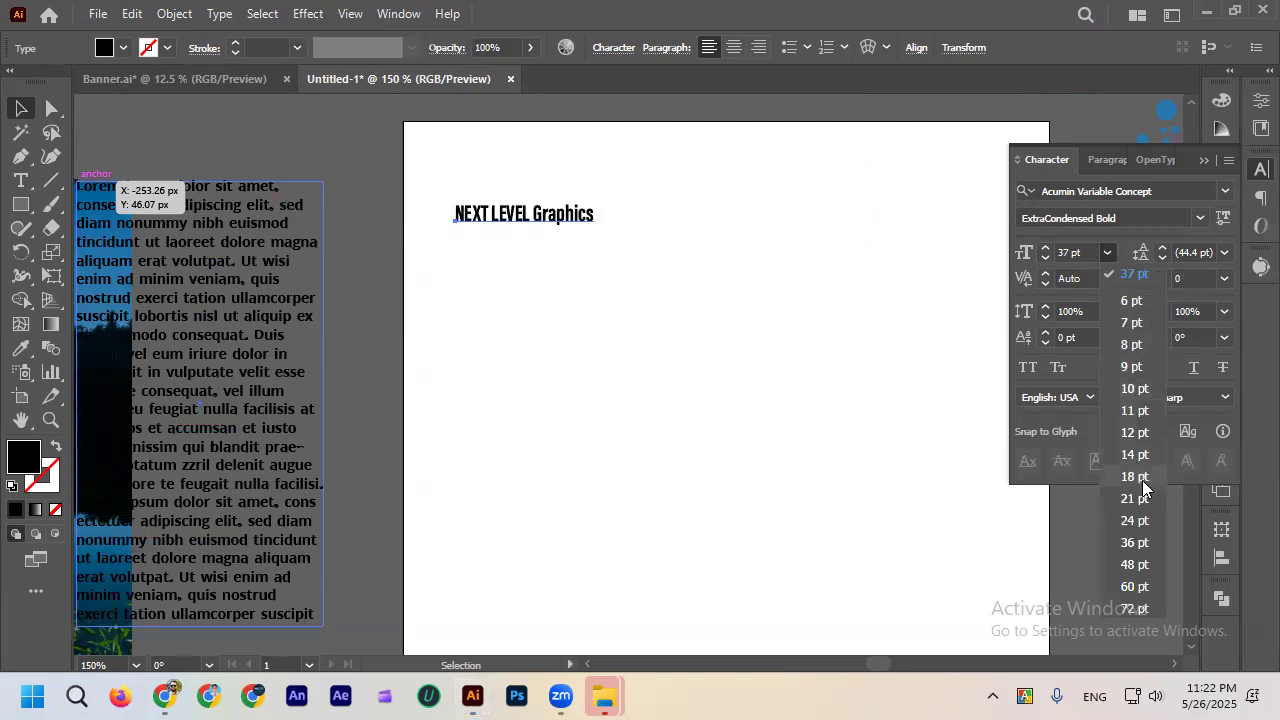
left_click(1135, 543)
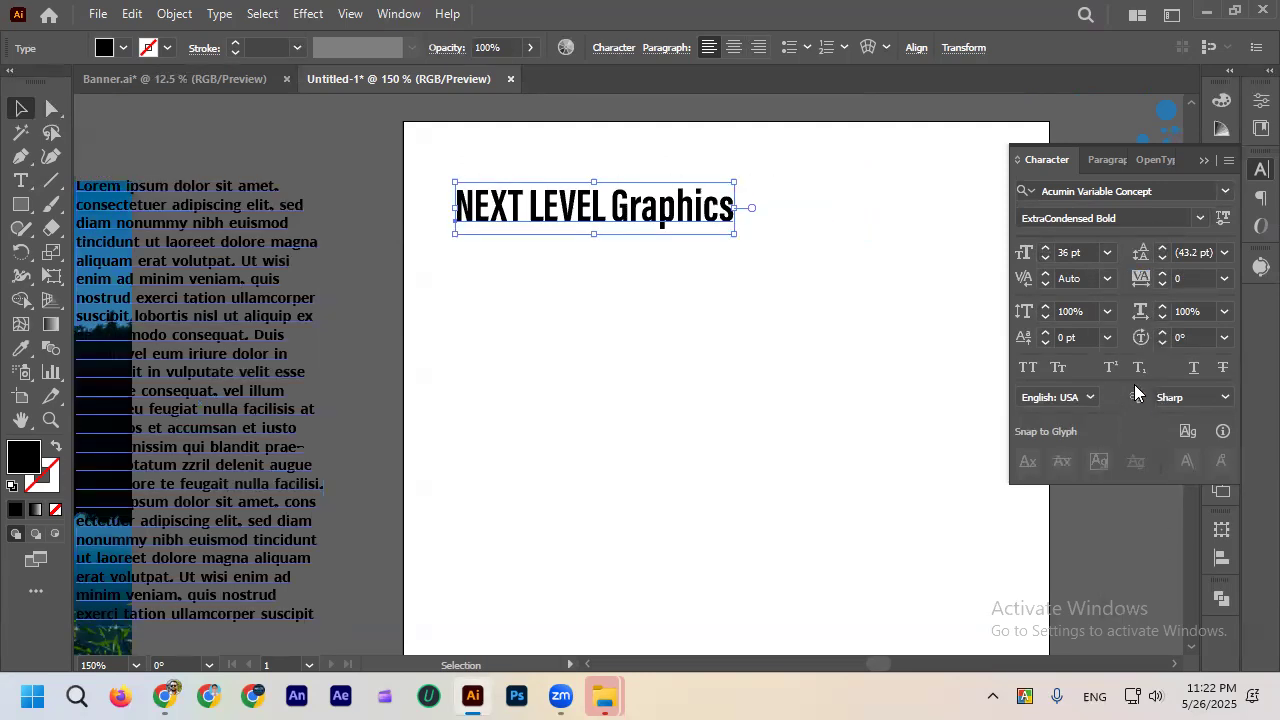
Duplicate the NEXT LEVEL Graphics heading directly below the original, aligned with its left edge.
left_click_drag(690, 205, 688, 262)
scroll(688, 234, "up", 2)
left_click(678, 210)
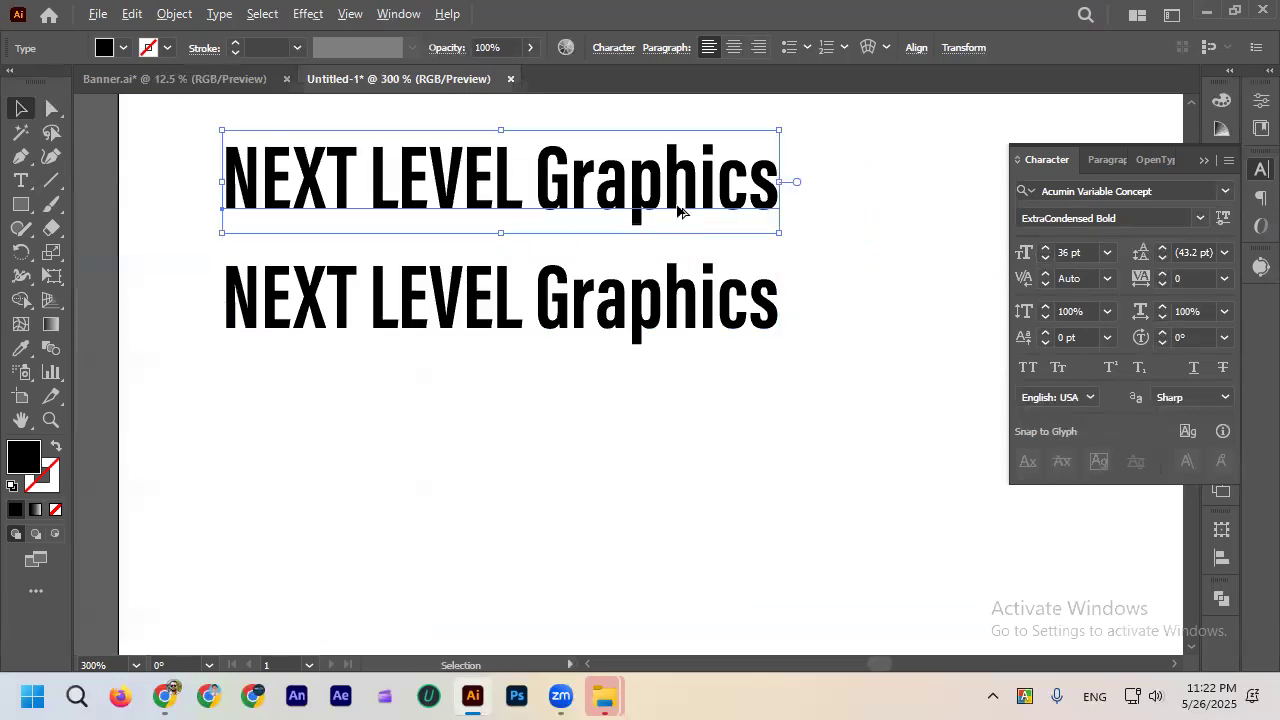
scroll(678, 210, "down", 1)
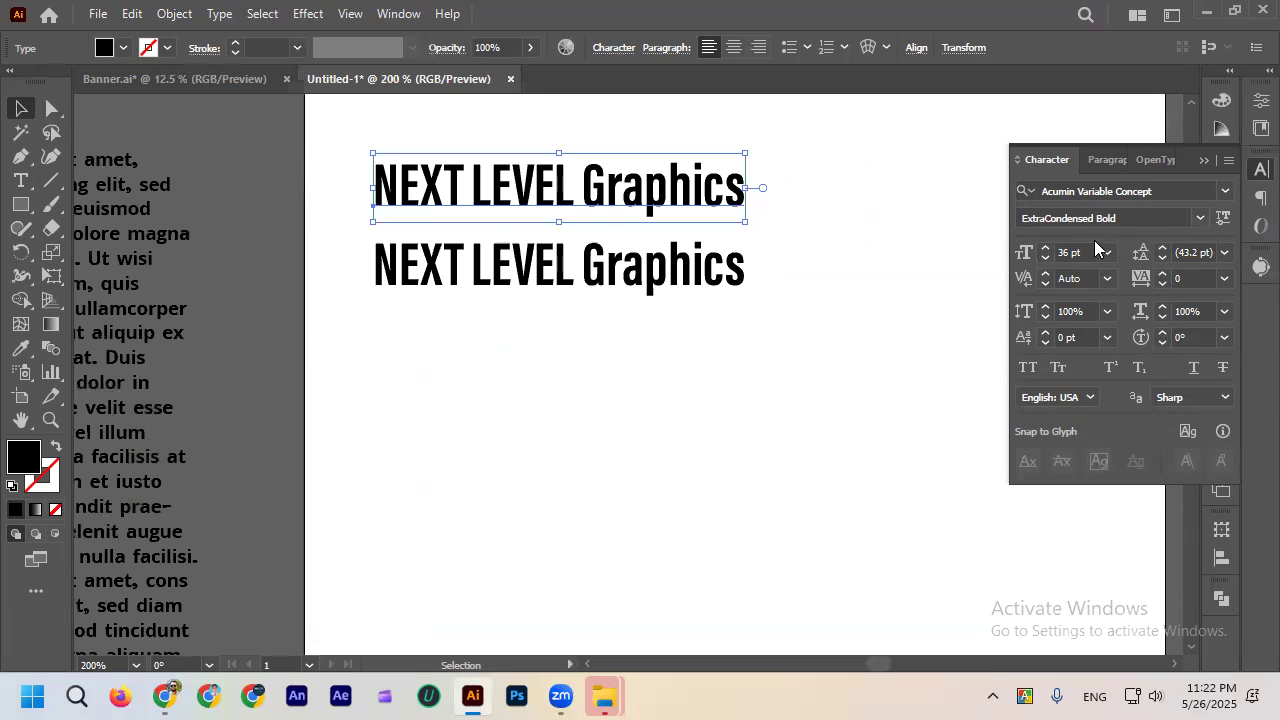
left_click(833, 229)
Examine the letter shapes and the gaps between characters in the lower NEXT LEVEL Graphics heading up close.
scroll(743, 260, "up", 1)
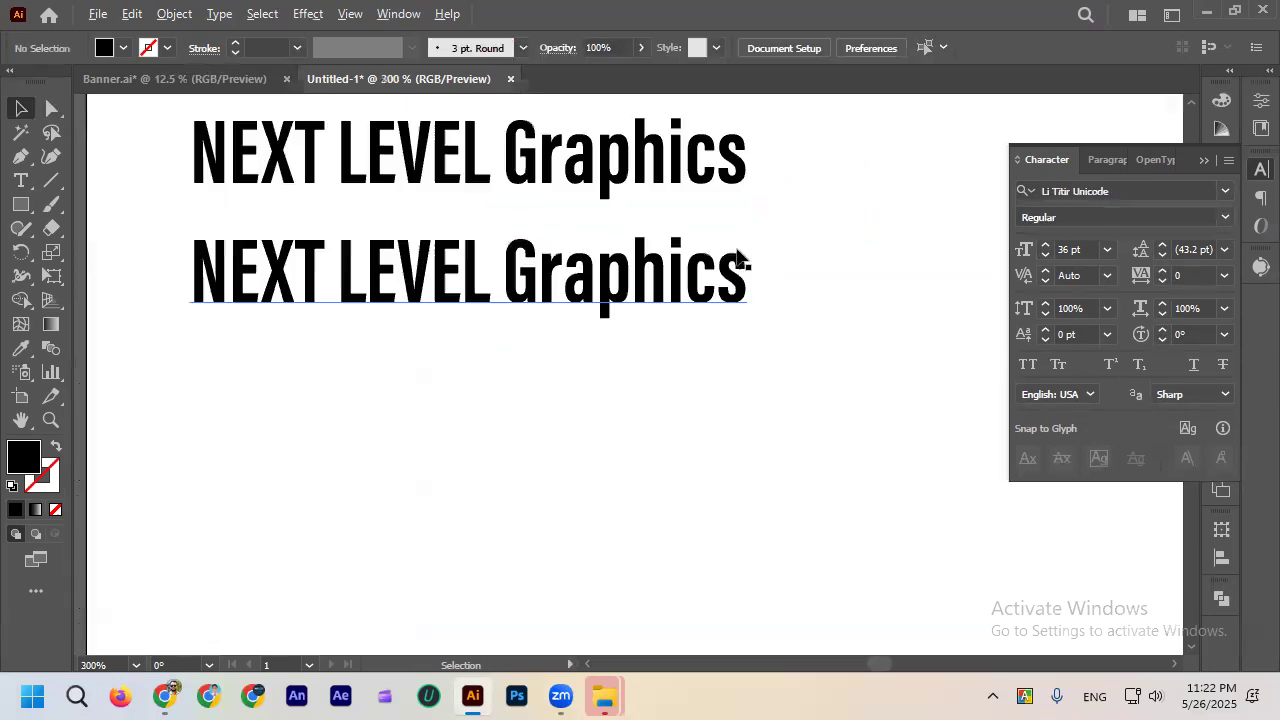
left_click(700, 293)
left_click(463, 422)
scroll(390, 310, "down", 1)
scroll(390, 310, "left", 1)
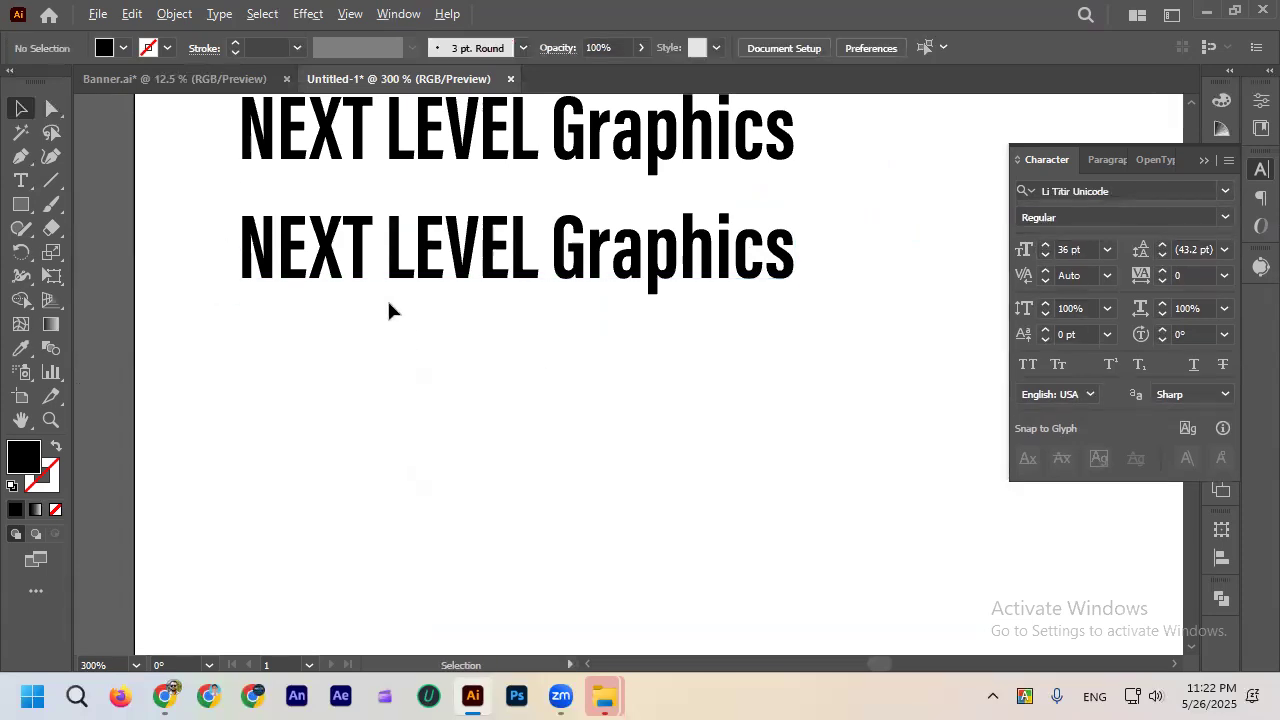
scroll(390, 305, "up", 2)
scroll(540, 277, "down", 1)
scroll(480, 200, "up", 1)
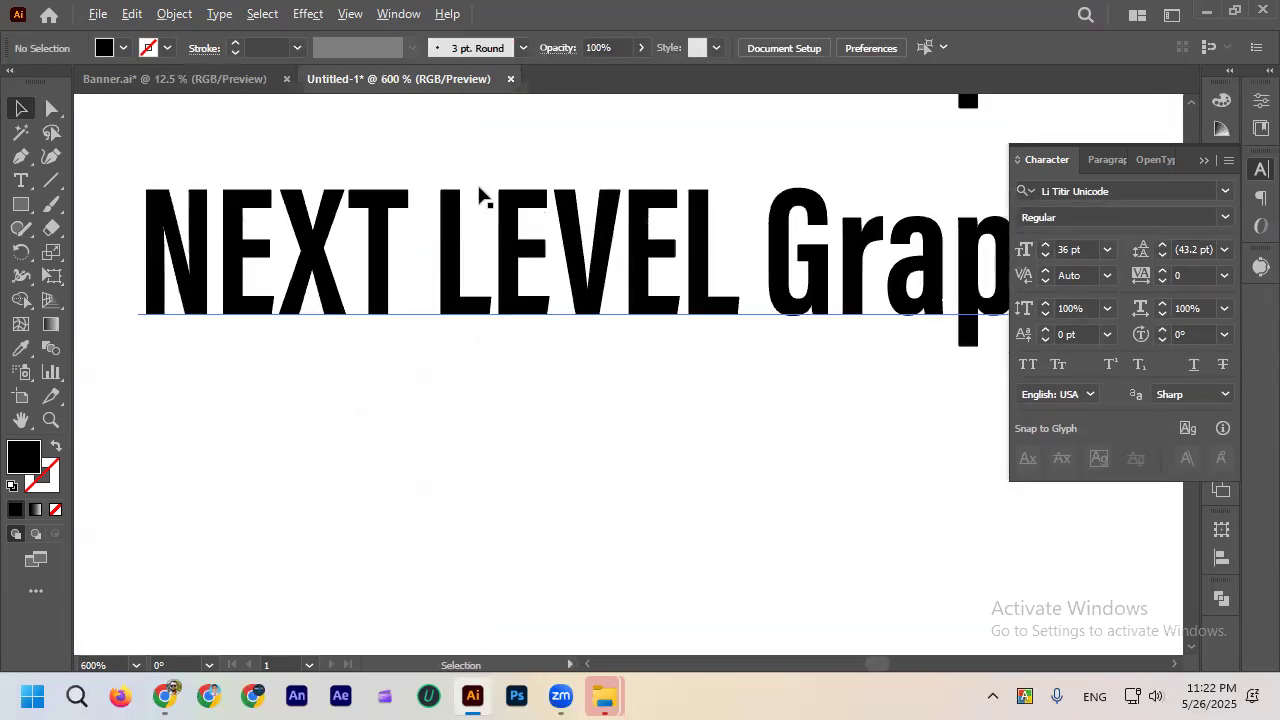
scroll(395, 214, "up", 2)
scroll(597, 190, "down", 1)
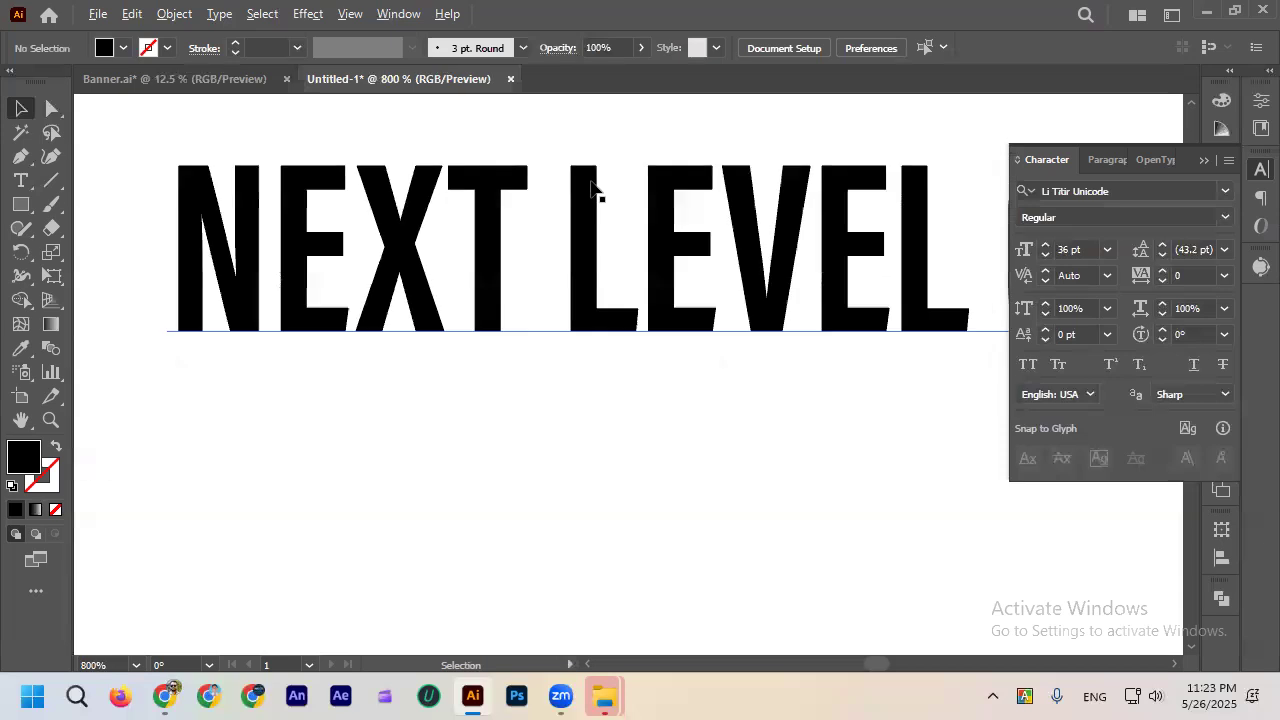
scroll(750, 195, "right", 3)
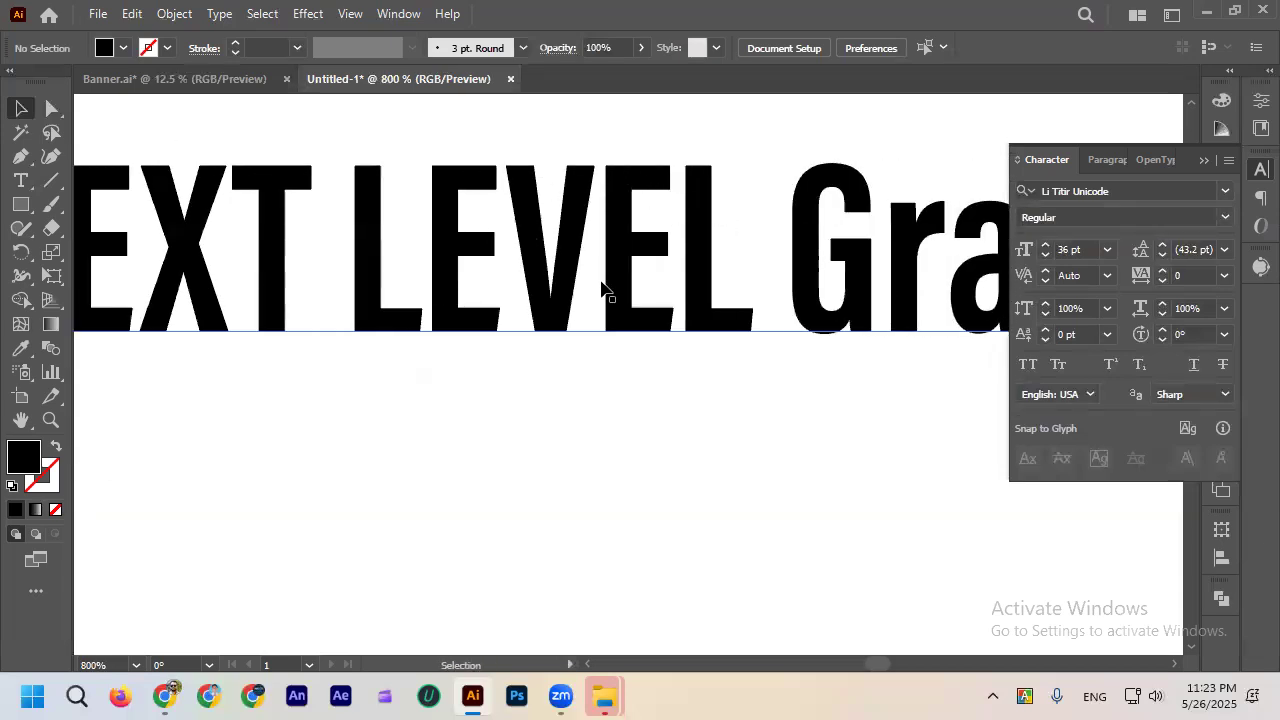
scroll(726, 194, "right", 2)
scroll(720, 193, "right", 1)
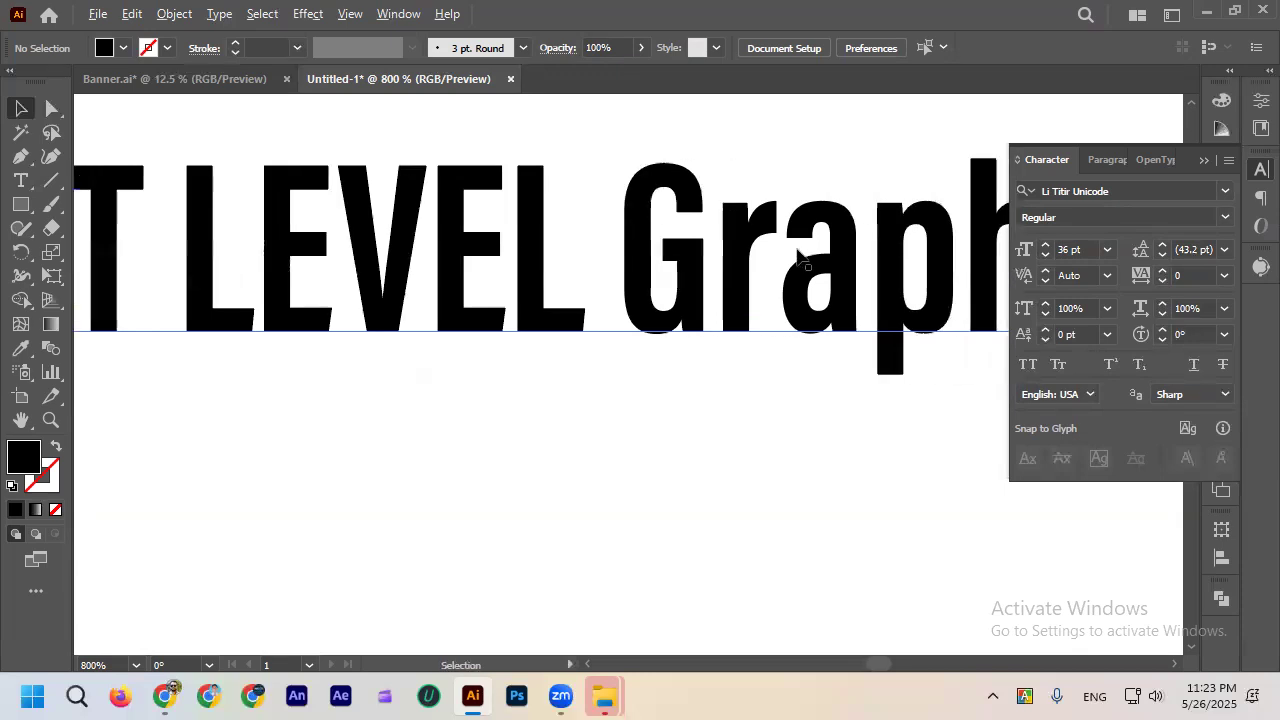
scroll(689, 240, "up", 3, "alt")
scroll(775, 258, "right", 2)
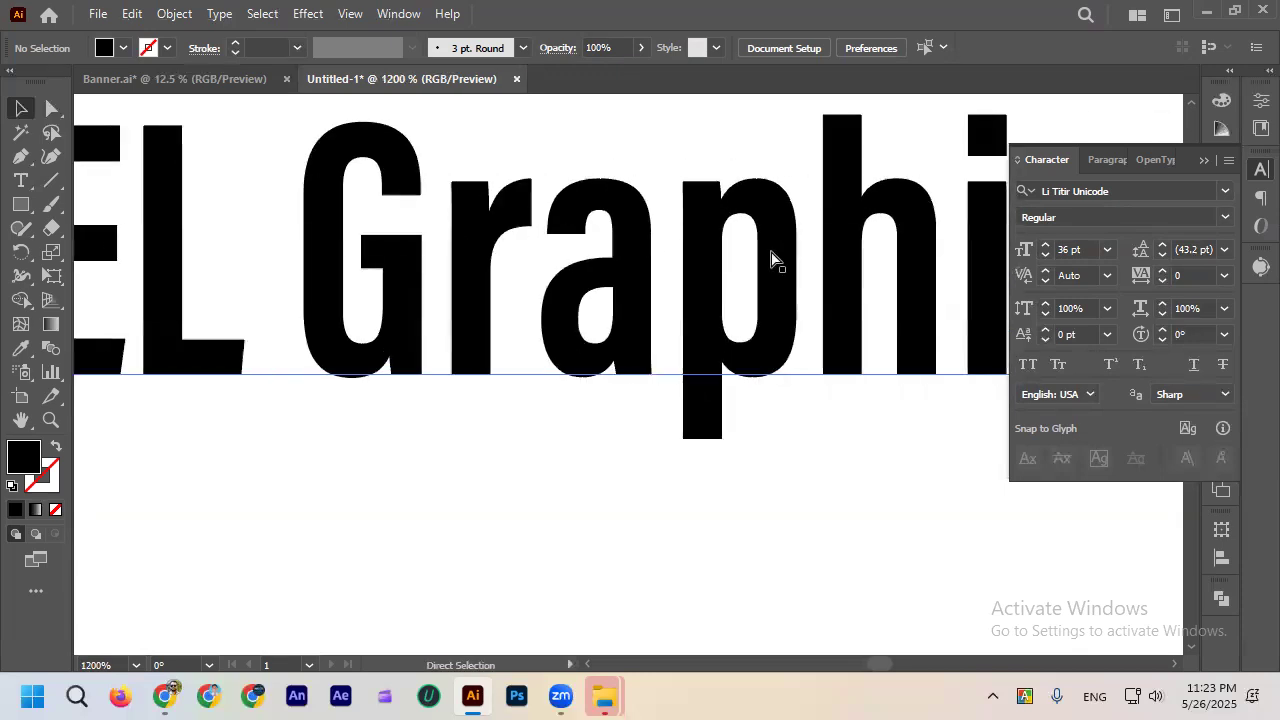
scroll(771, 257, "down", 2, "alt")
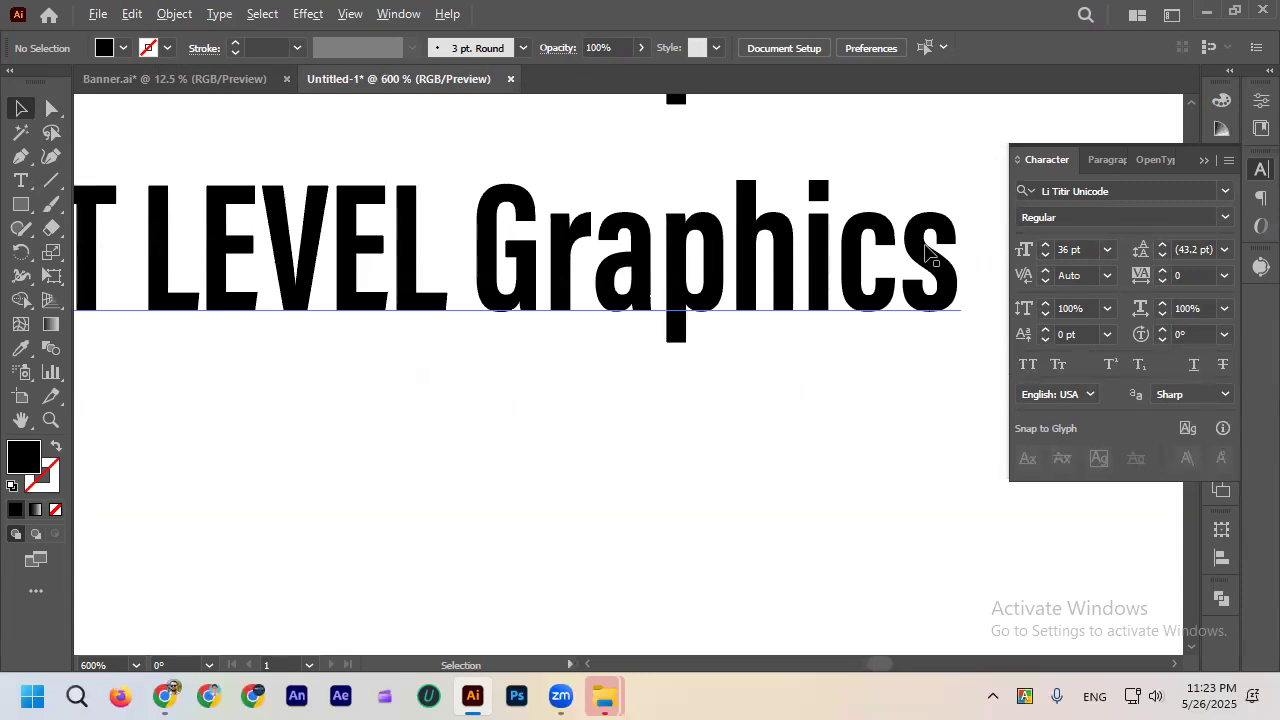
scroll(420, 243, "down", 1, "alt")
scroll(418, 243, "up", 2, "alt")
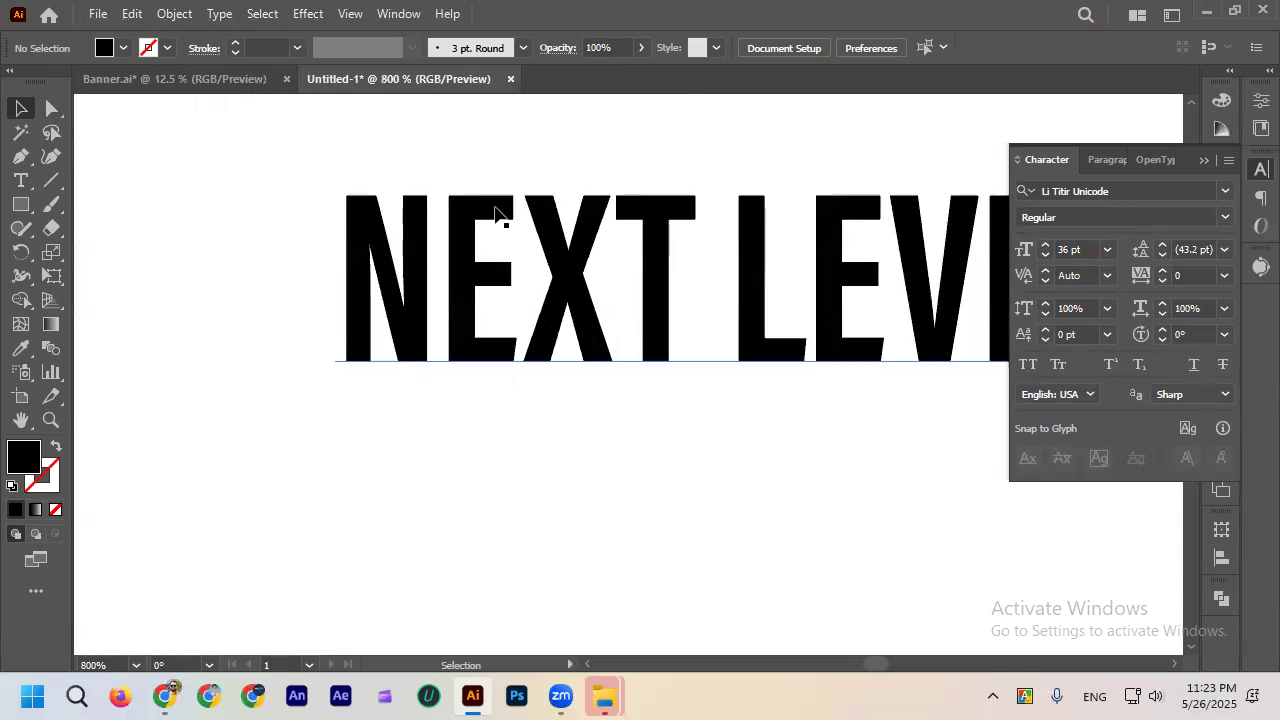
scroll(615, 212, "up", 3, "alt")
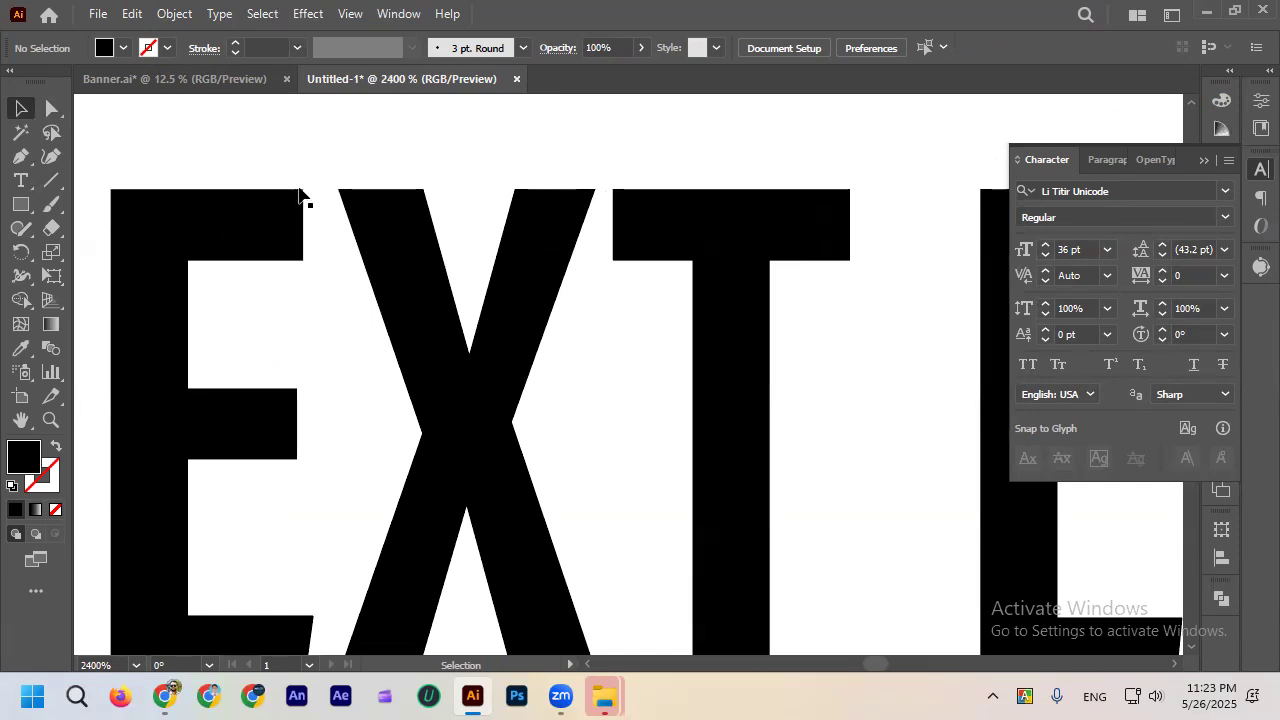
scroll(451, 190, "down", 1, "alt")
scroll(444, 192, "down", 5, "alt")
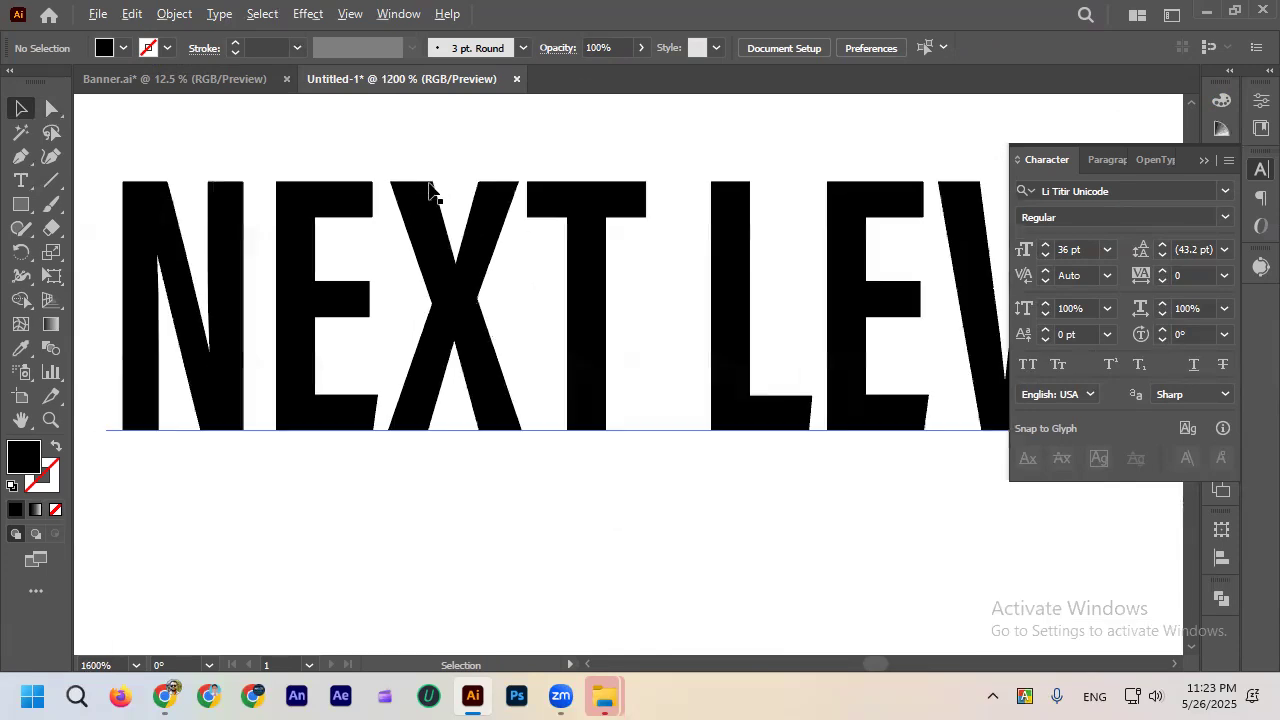
scroll(439, 284, "up", 2)
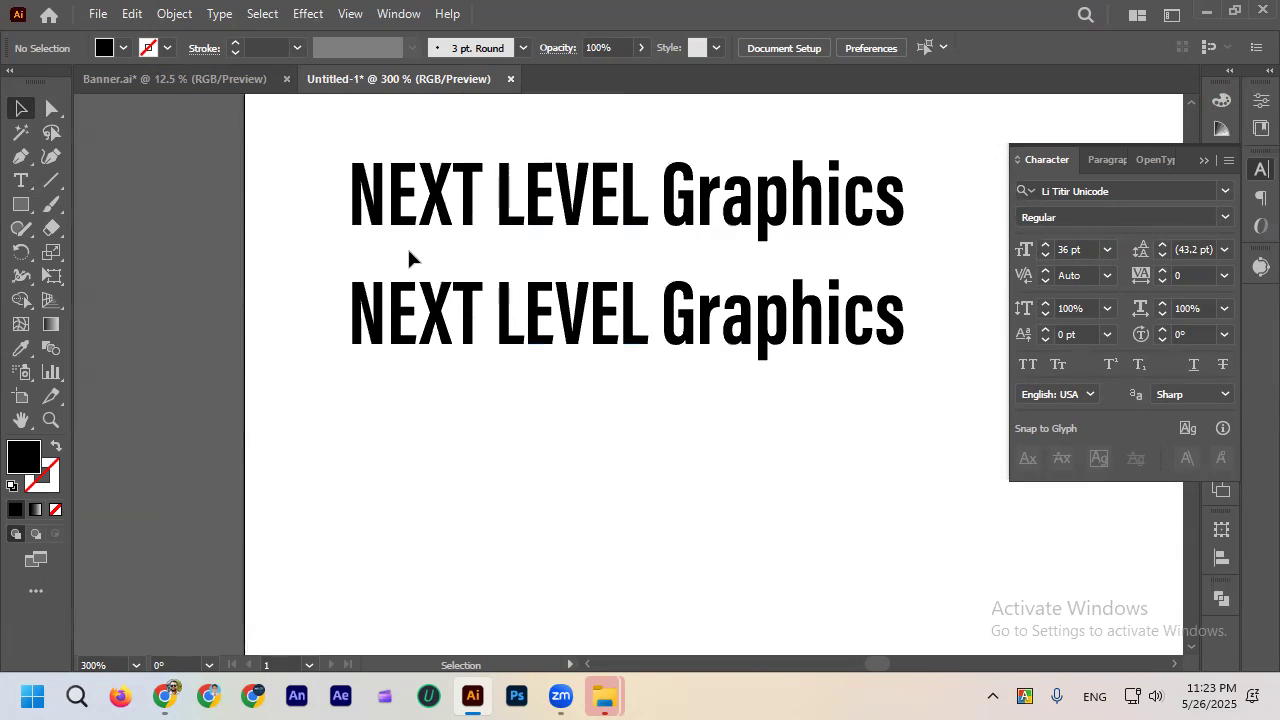
Enlarge the lower NEXT LEVEL Graphics heading proportionally to about 50 pt and move it slightly closer to the upper one.
scroll(407, 250, "down", 1, "alt")
left_click(493, 300)
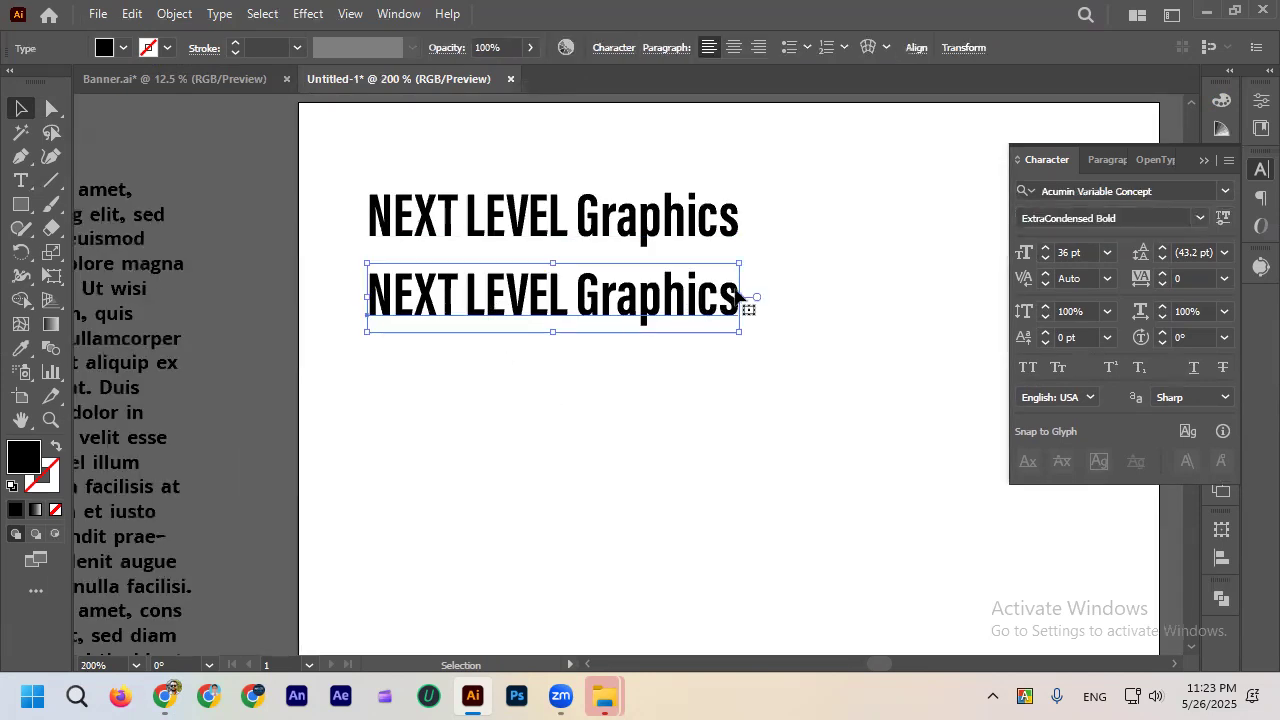
left_click_drag(743, 296, 880, 322)
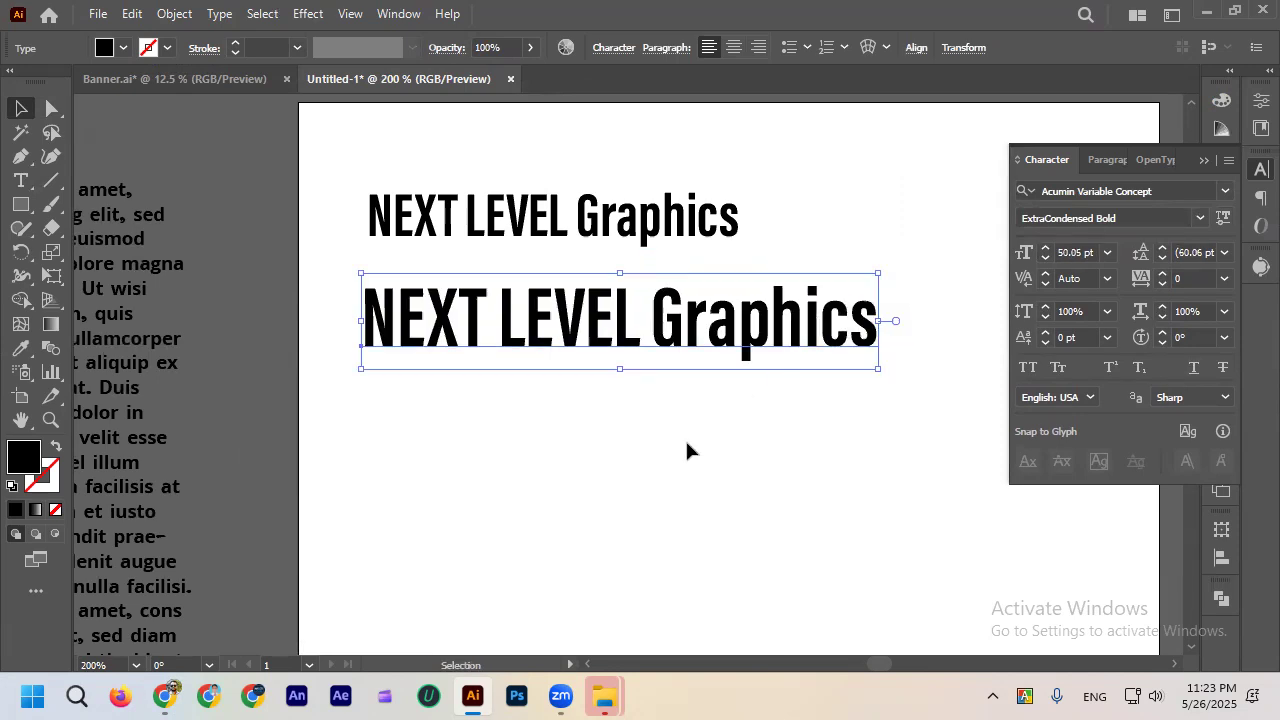
left_click(655, 437)
scroll(817, 351, "up", 1)
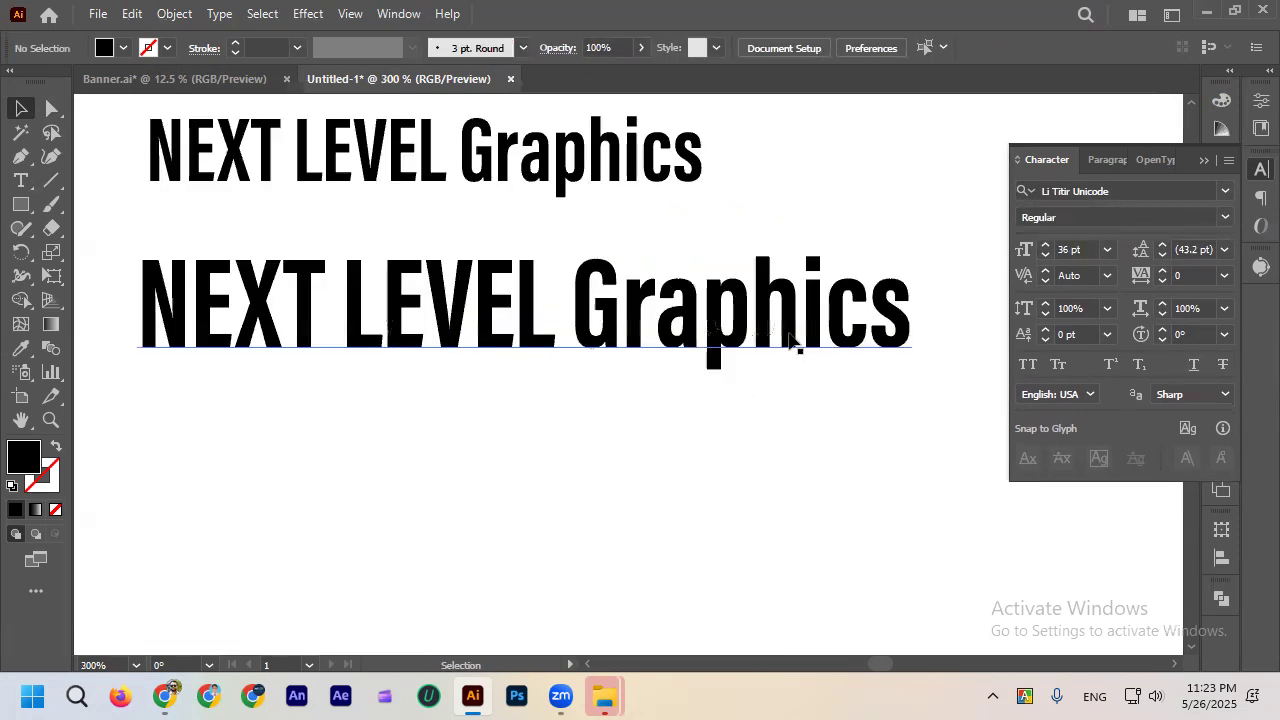
left_click(794, 343)
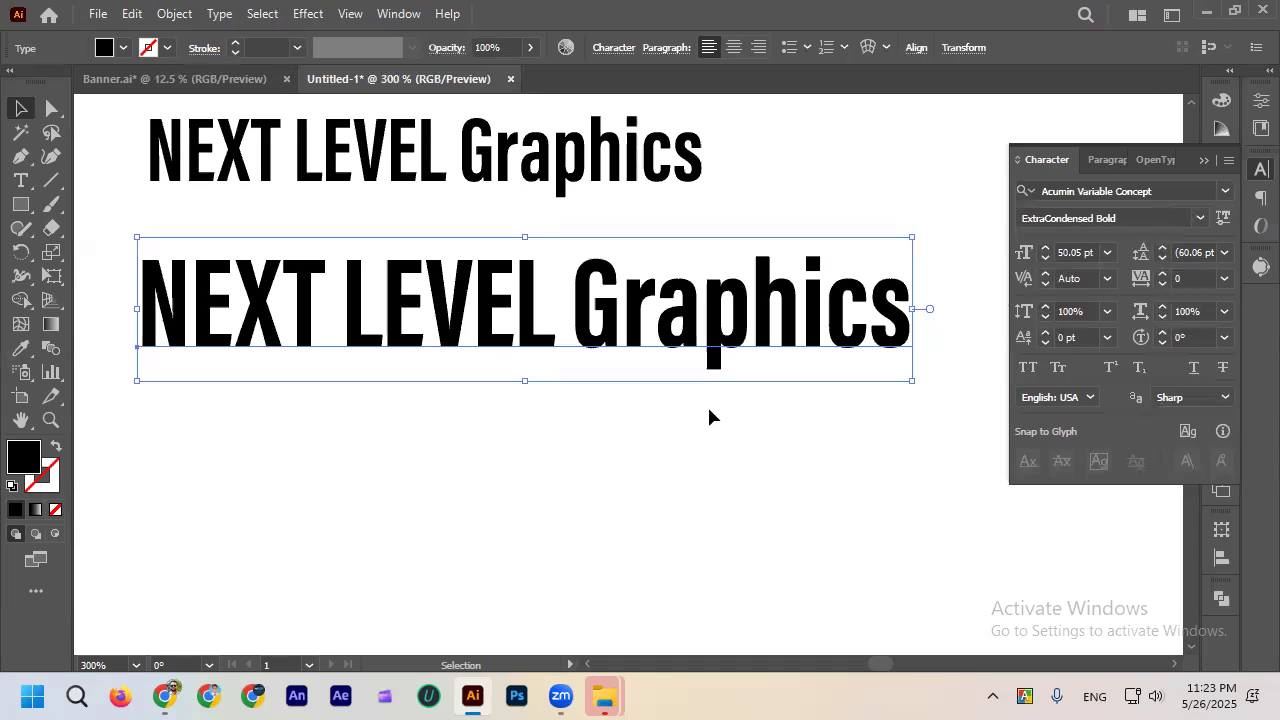
scroll(648, 336, "down", 1)
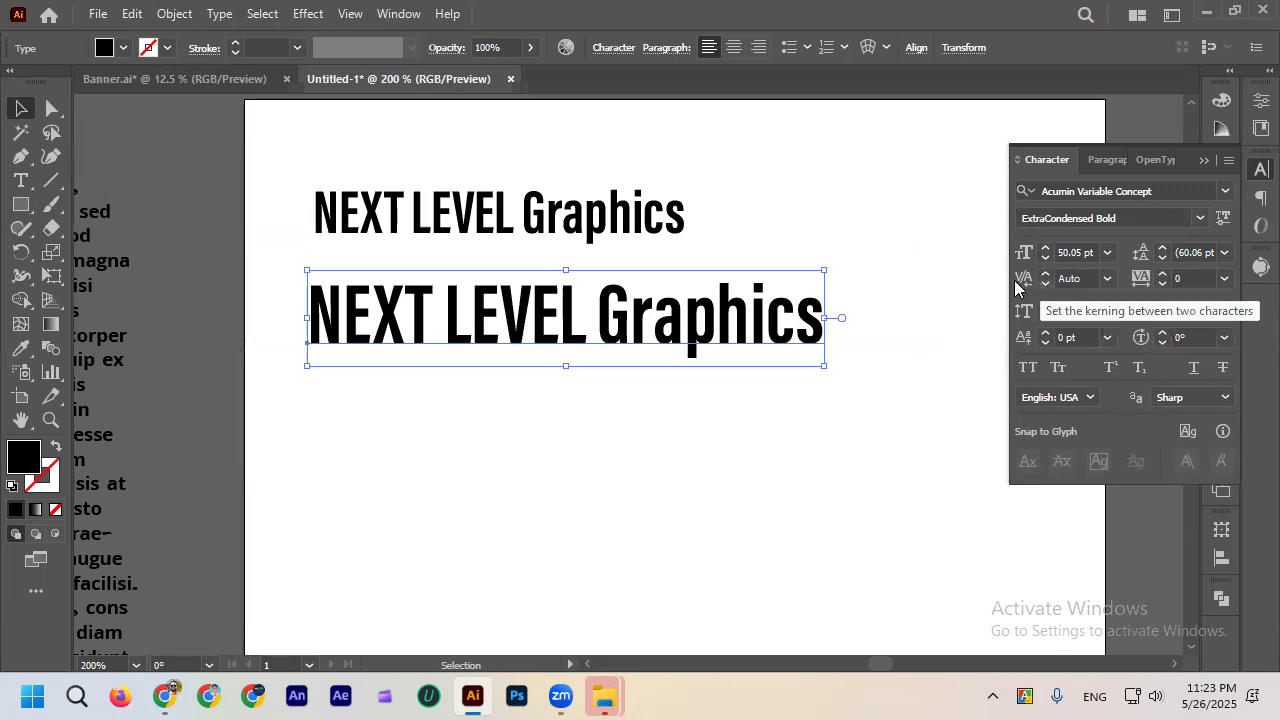
left_click_drag(705, 318, 705, 302)
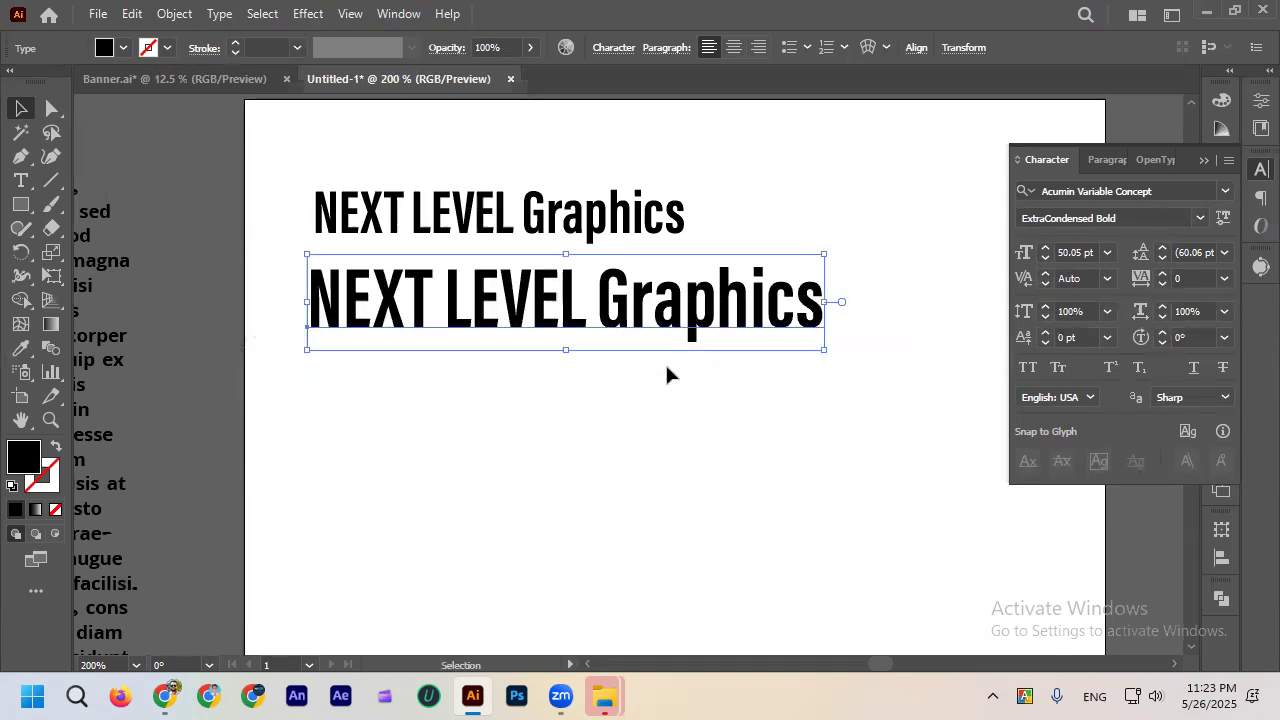
Undo the move and the enlargement of the lower heading, leaving nothing selected.
left_click(671, 416)
key("ctrl+z")
key("ctrl+z")
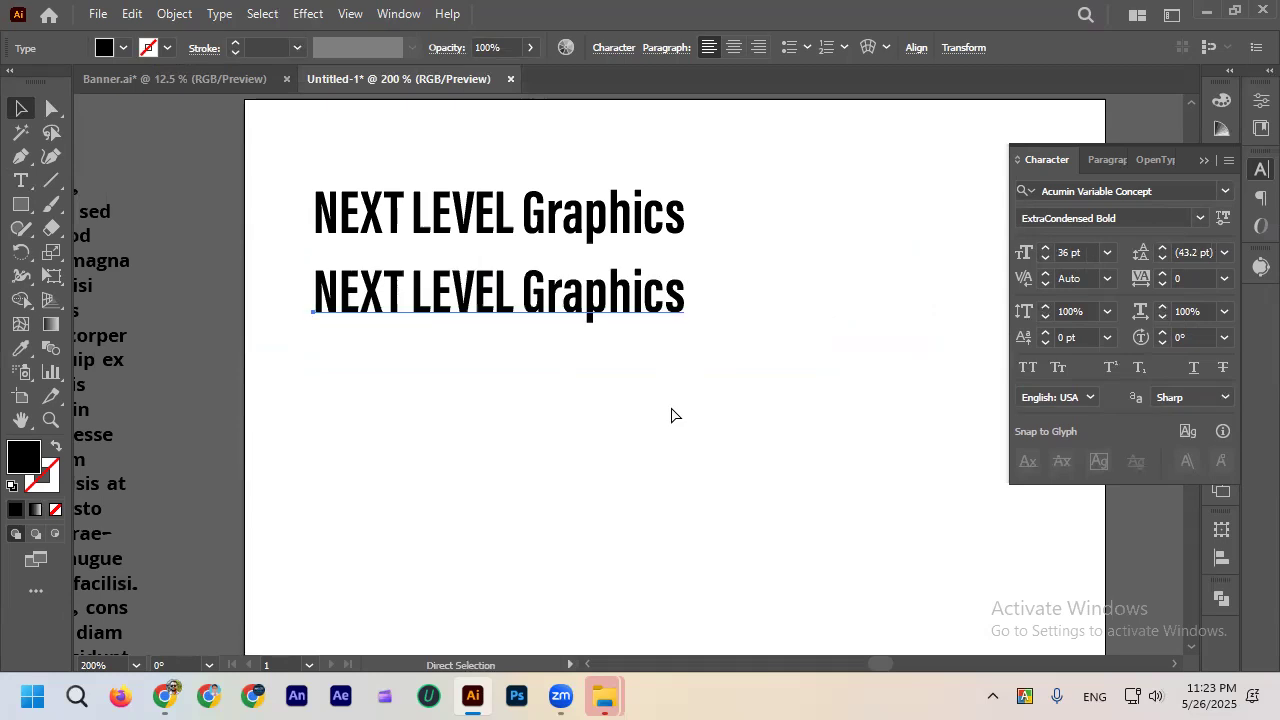
left_click(669, 400)
scroll(675, 320, "up", 1)
scroll(705, 316, "up", 1)
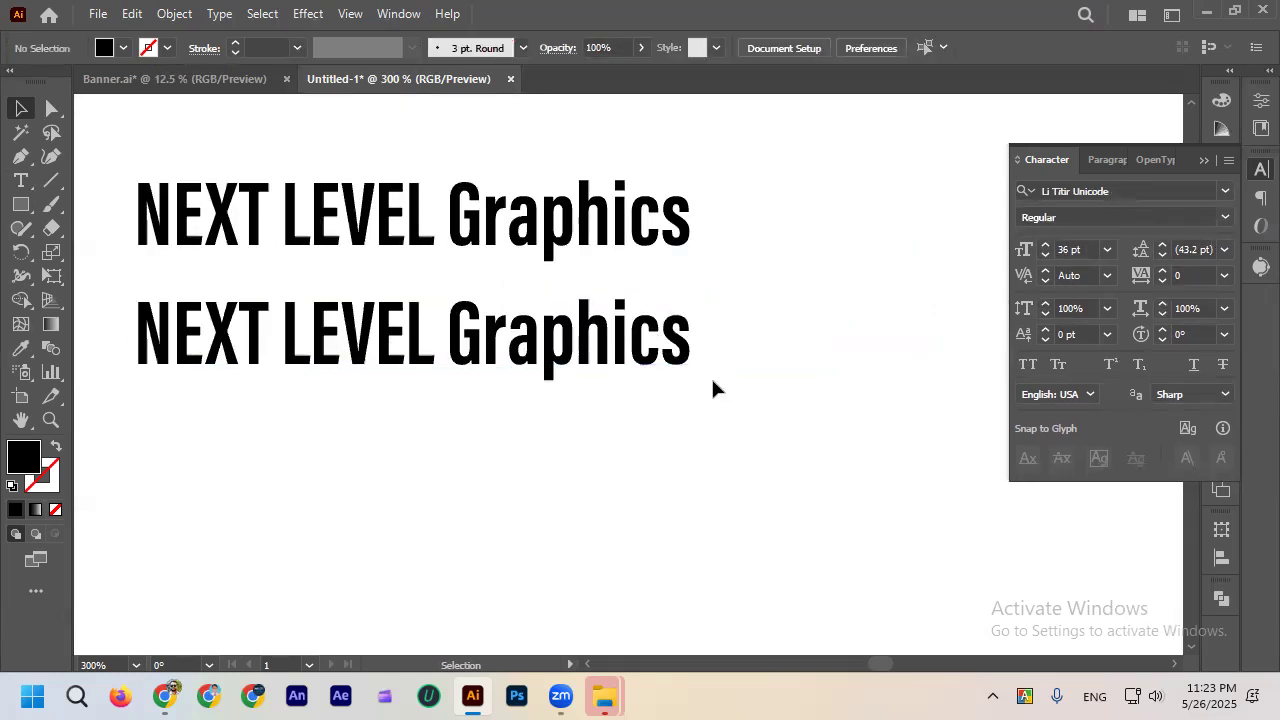
Set the kerning of the lower NEXT LEVEL Graphics heading to Optical.
scroll(713, 388, "down", 1)
left_click(670, 379)
scroll(670, 379, "up", 1)
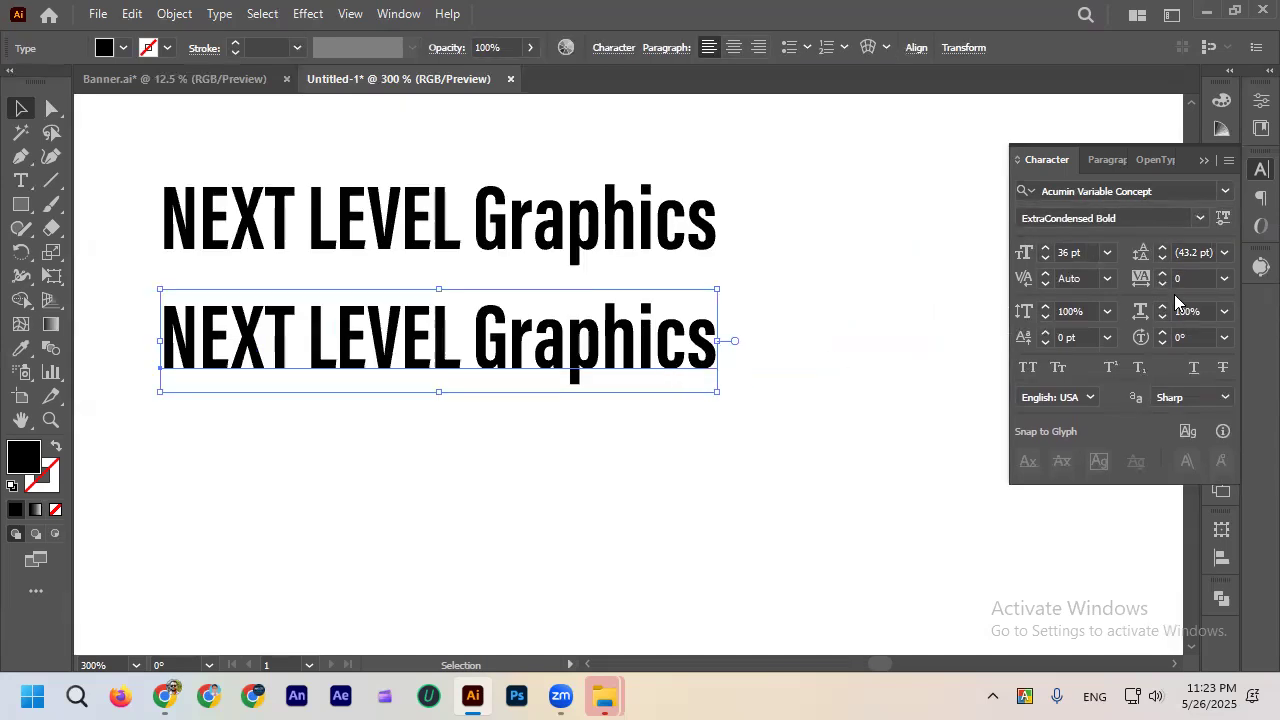
left_click(1107, 280)
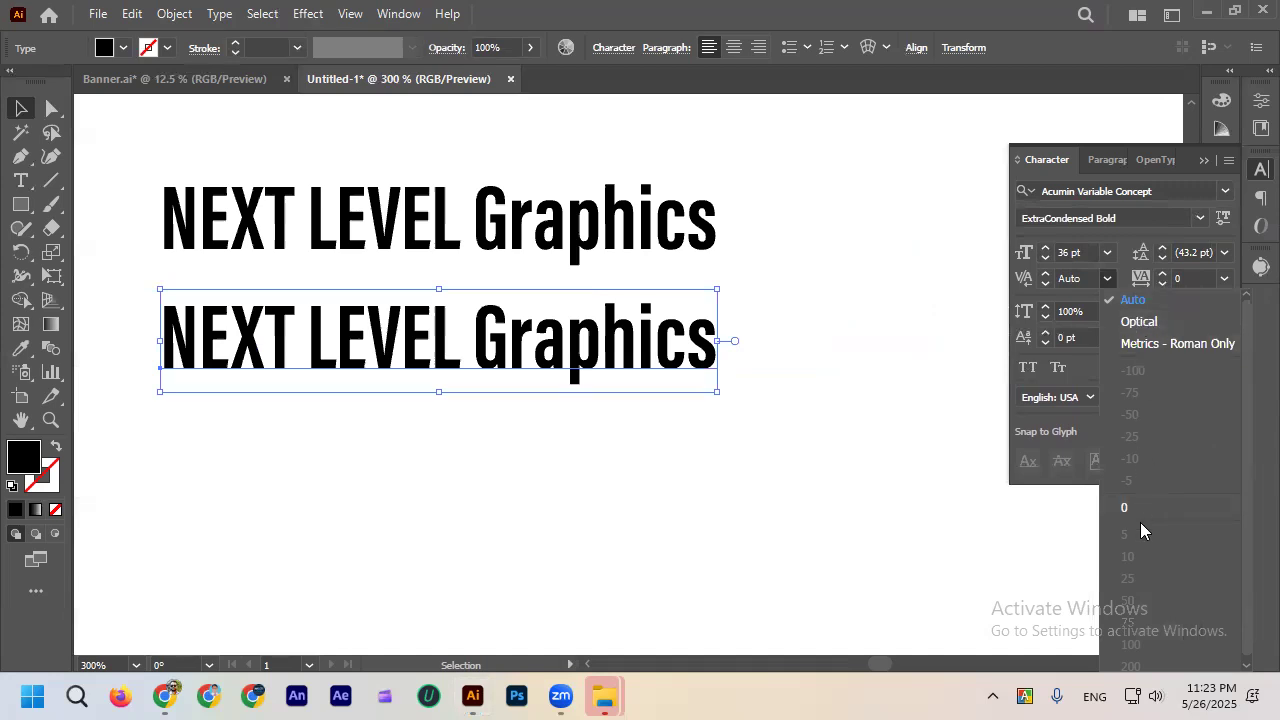
key("Escape")
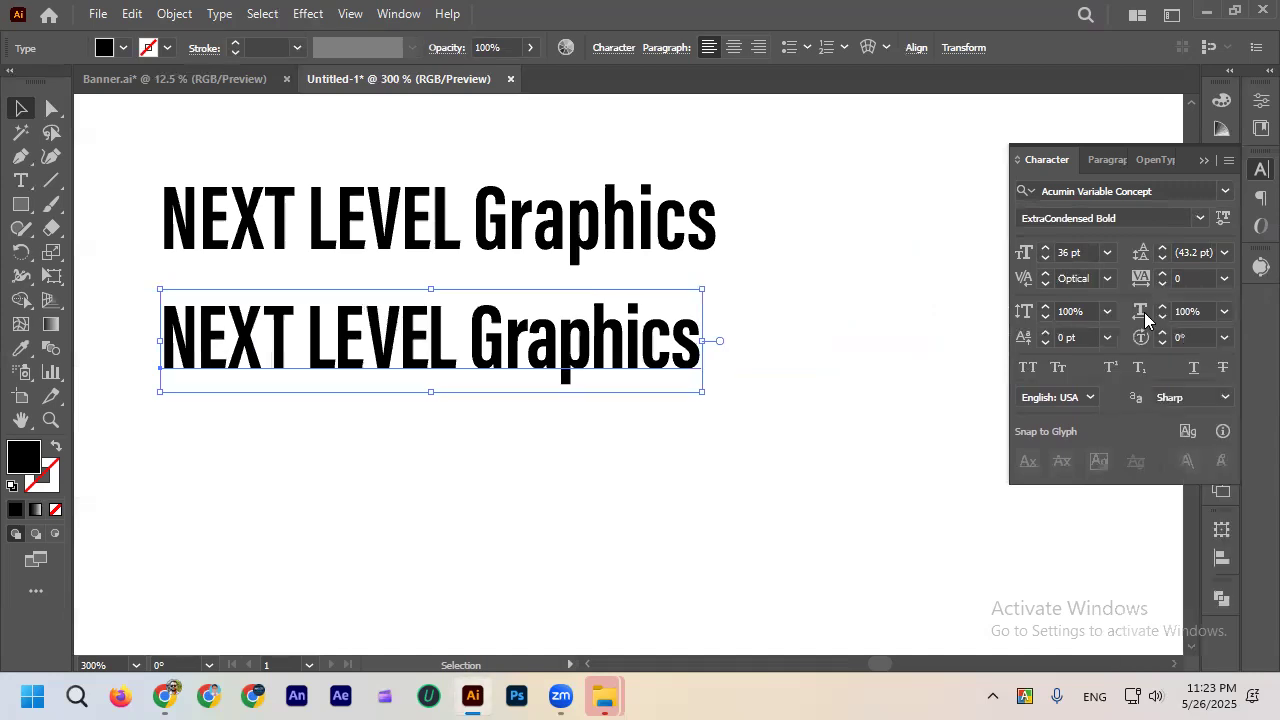
Undo the kerning change on the lower heading, keeping that heading selected.
left_click(747, 372)
key("ctrl+z")
key("v")
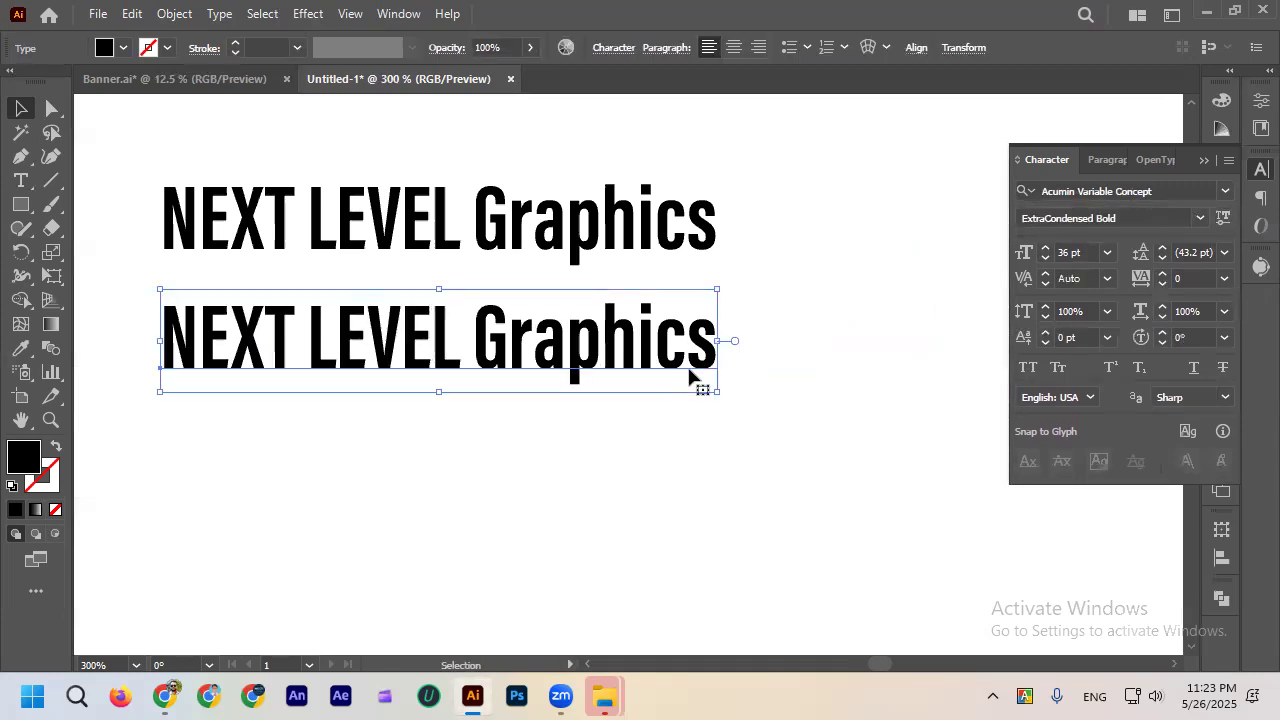
Apply Optical kerning to the lower heading again and deselect it.
left_click(1107, 279)
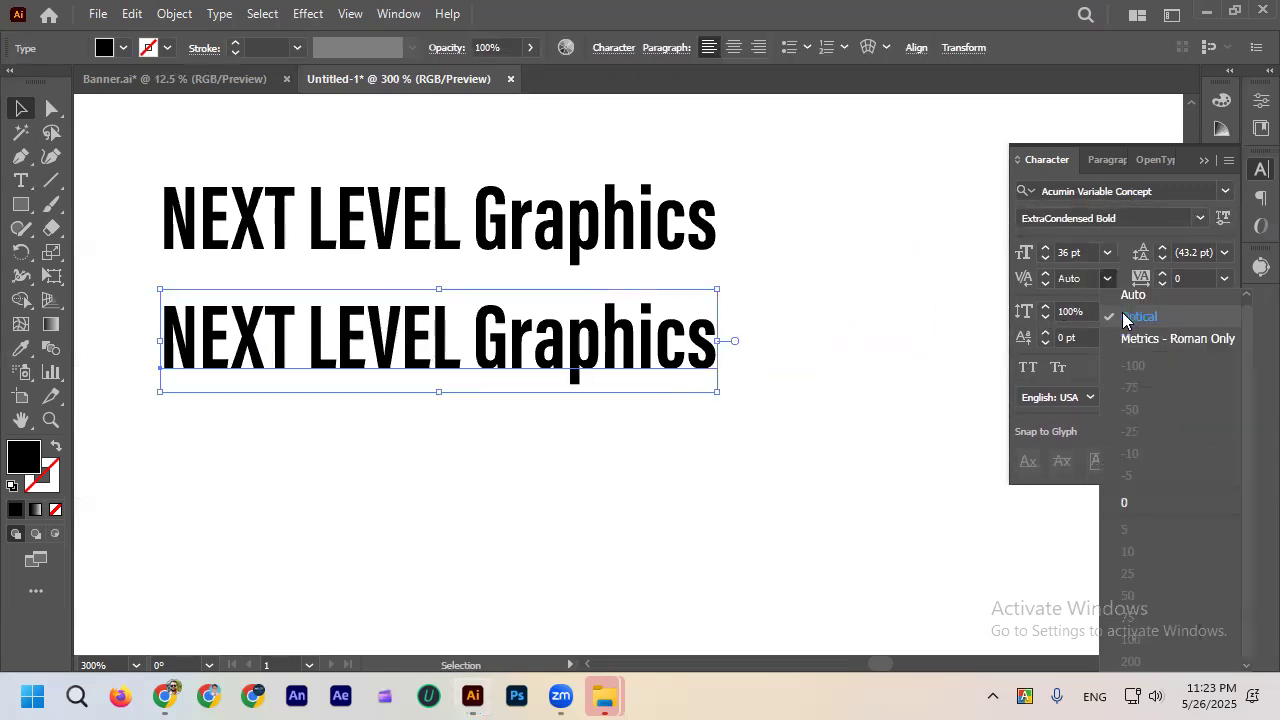
left_click(1124, 319)
left_click(728, 338)
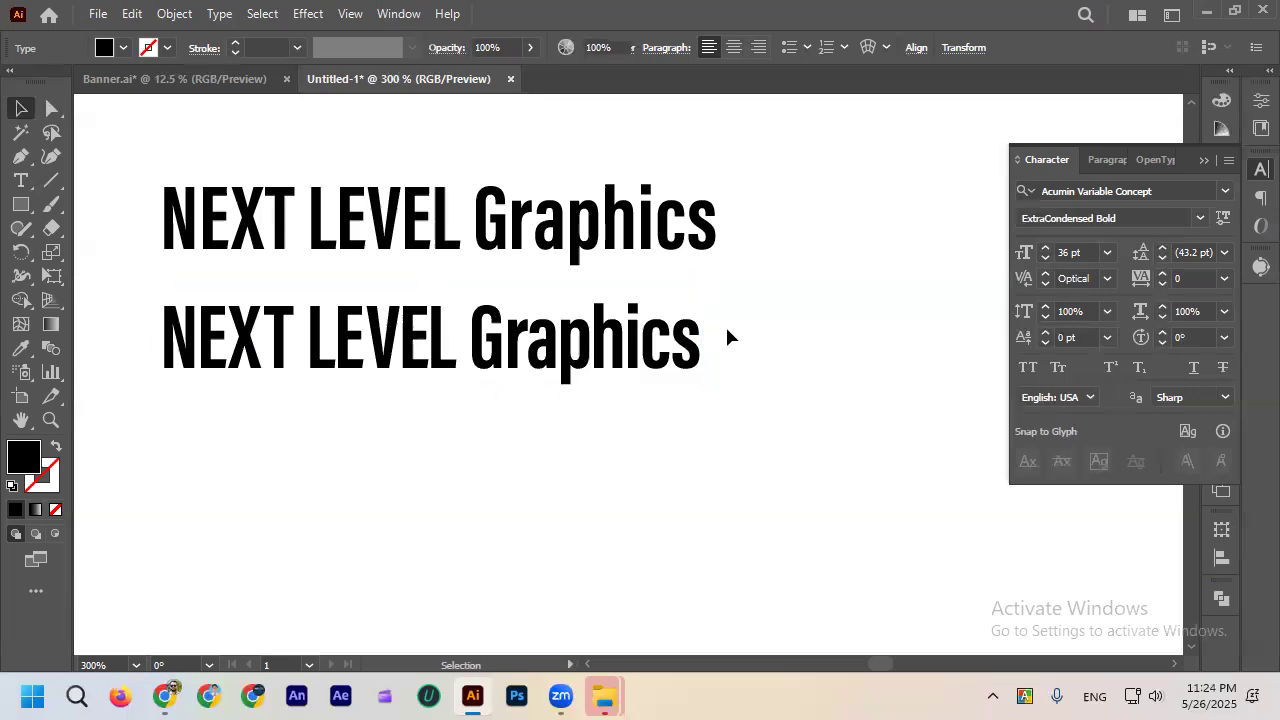
Try moving the upper heading straight down over the lower one, and undo the move.
scroll(690, 340, "up", 1)
left_click_drag(712, 205, 712, 280)
scroll(657, 314, "down", 2)
key("ctrl+z")
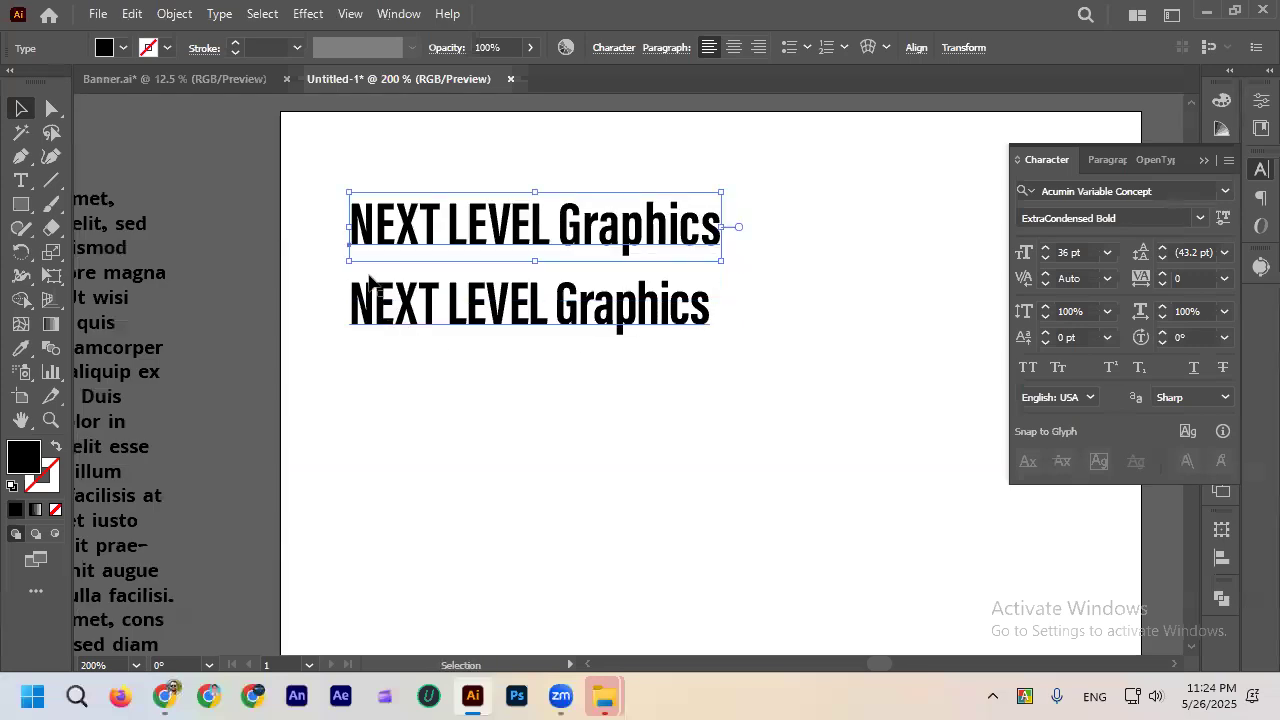
Move the lower heading up so it sits just beneath the upper heading's letters with a narrow gap, keeping their left edges aligned.
scroll(357, 286, "up", 1)
left_click_drag(429, 330, 371, 240)
scroll(428, 262, "up", 4)
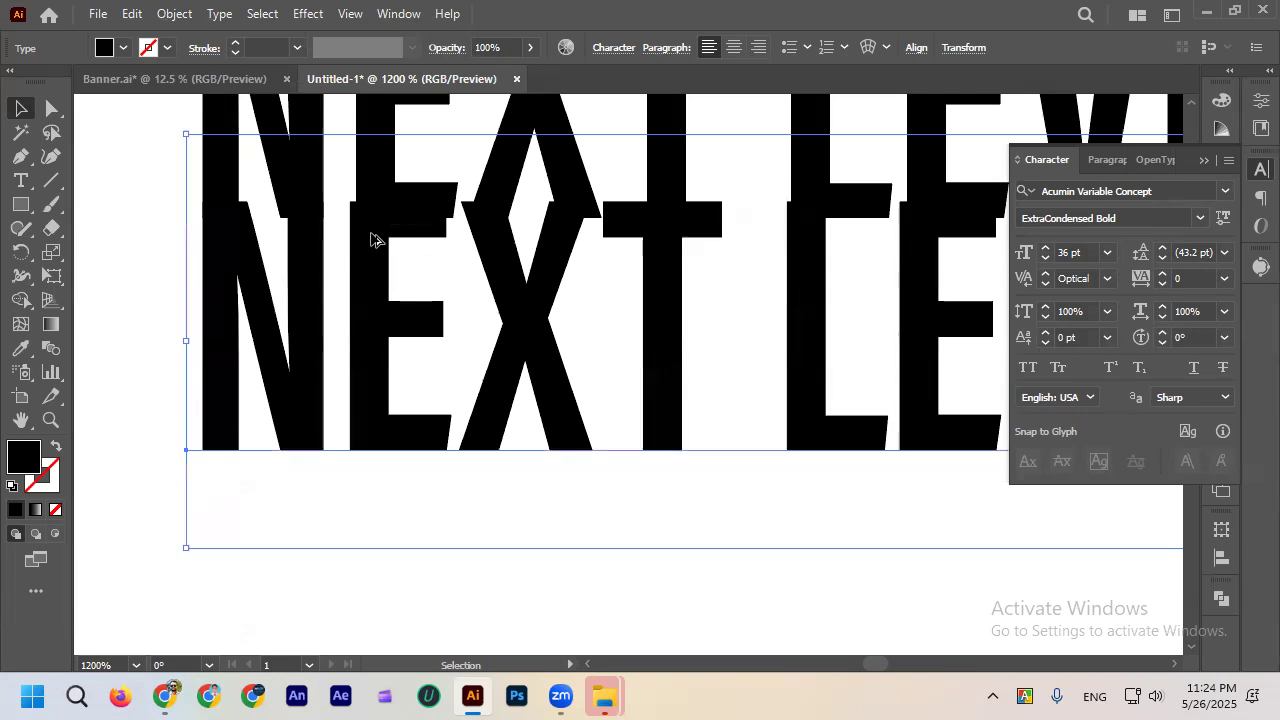
scroll(380, 265, "up", 2)
scroll(380, 265, "down", 1)
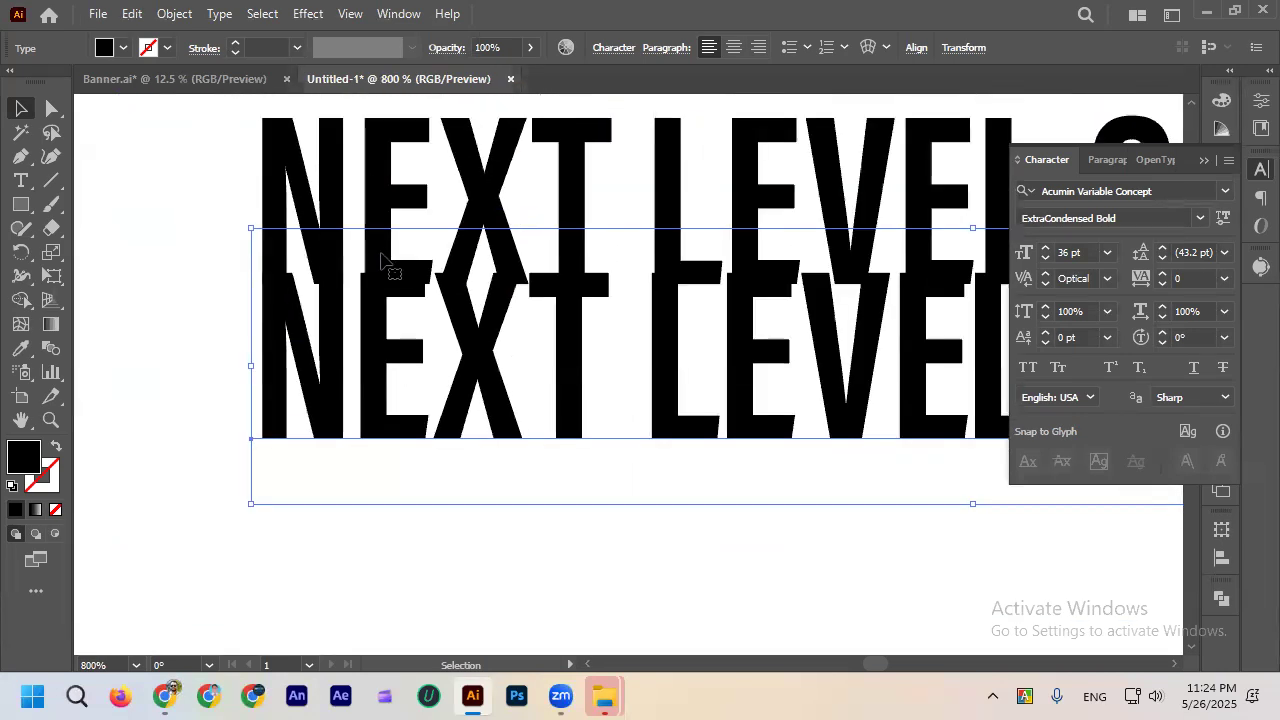
left_click_drag(367, 320, 366, 346)
scroll(763, 334, "right", 1)
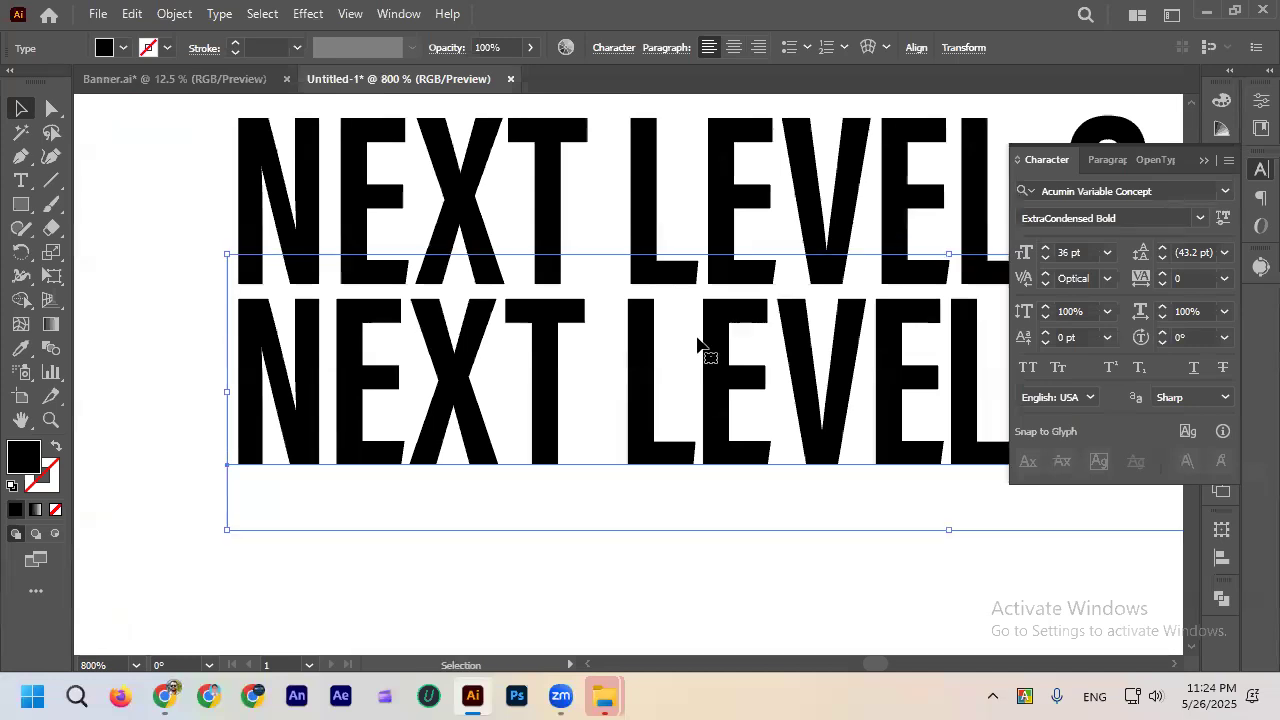
Move the lower heading up onto the upper one so the letters of NEXT LEVEL nearly coincide, positioning it closely around the T.
scroll(591, 331, "up", 3)
scroll(540, 317, "down", 1)
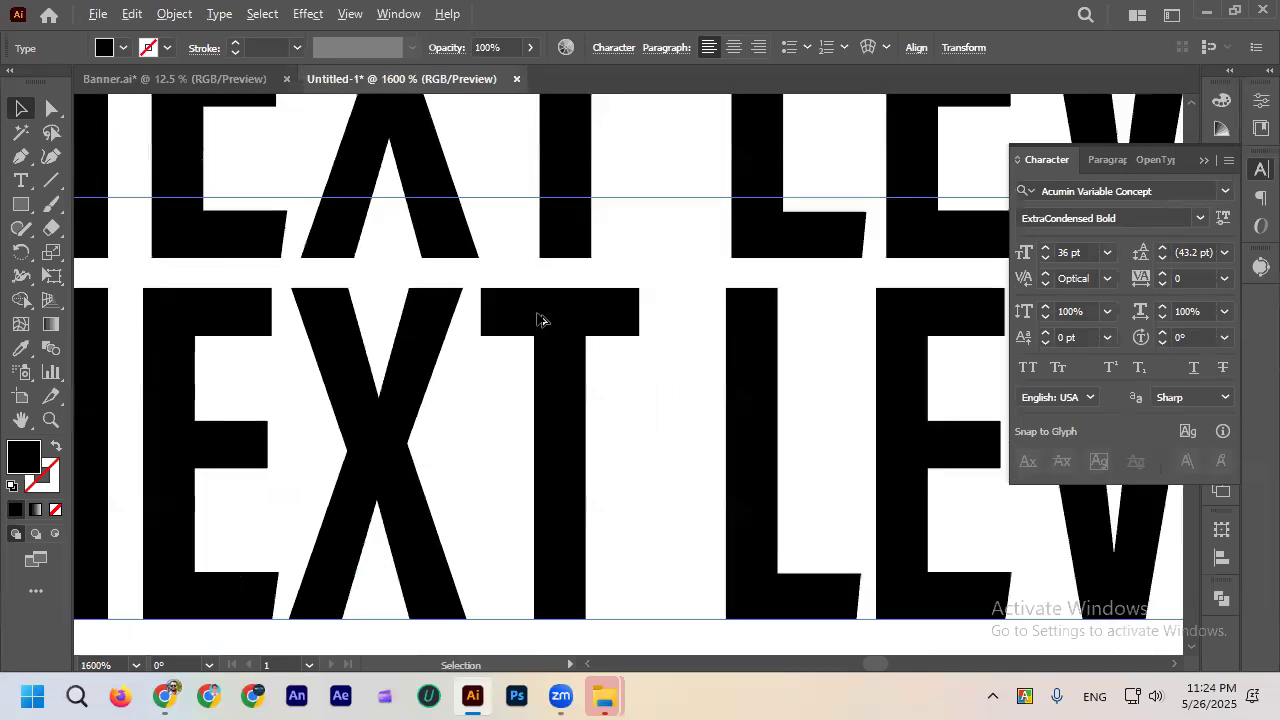
scroll(538, 320, "up", 2)
scroll(538, 320, "up", 2)
left_click_drag(559, 523, 529, 126)
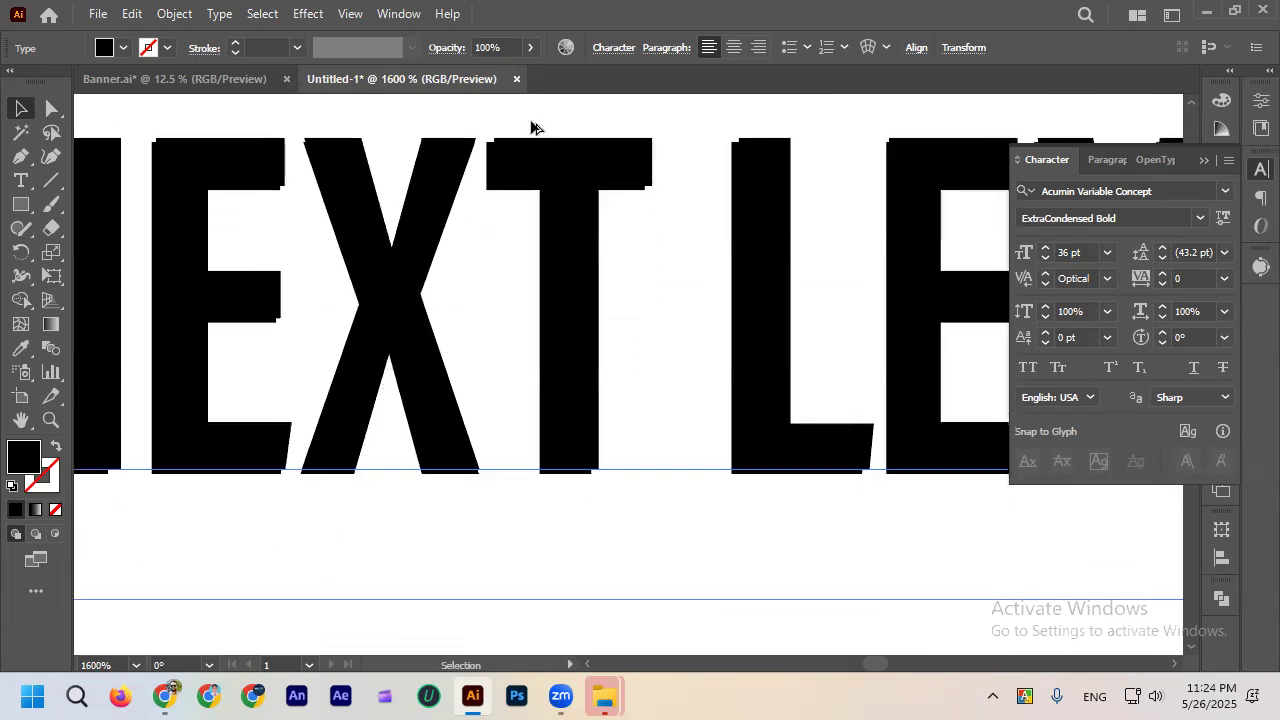
scroll(514, 126, "up", 2)
left_click_drag(510, 254, 509, 302)
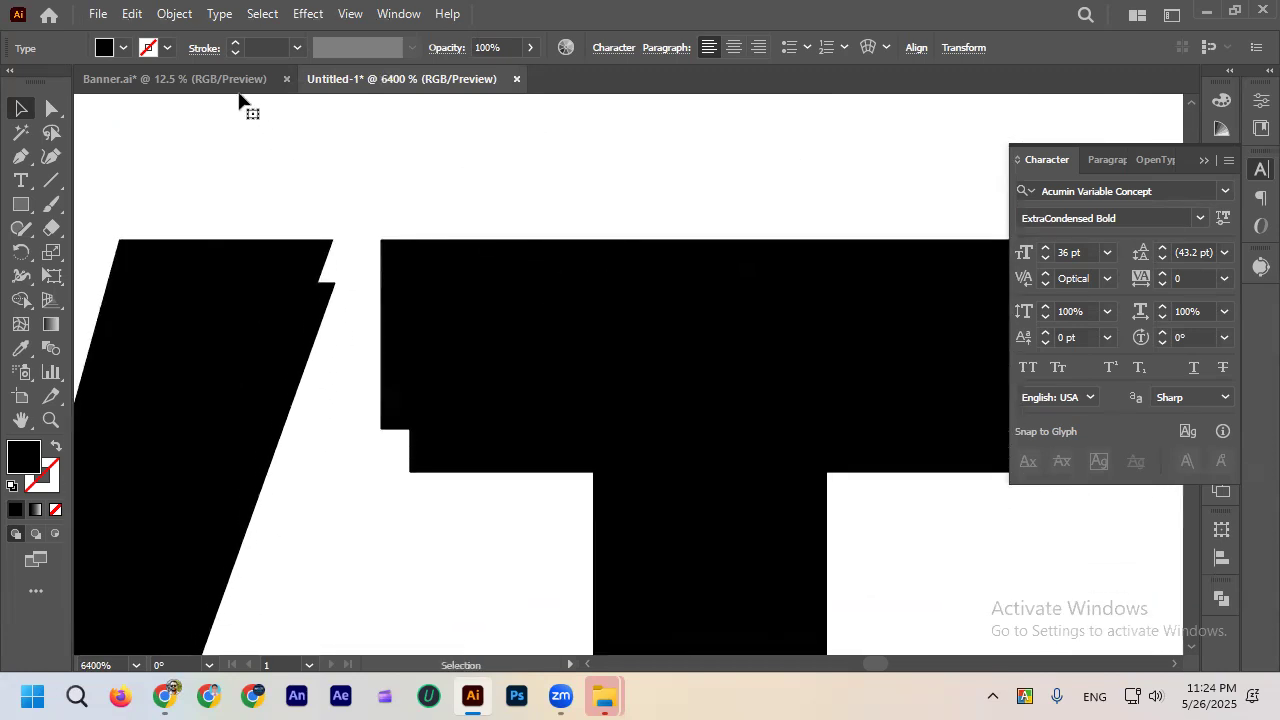
Fill the front text copy with red and align its top edge with the black text behind it.
left_click(123, 47)
left_click(69, 81)
left_click(467, 178)
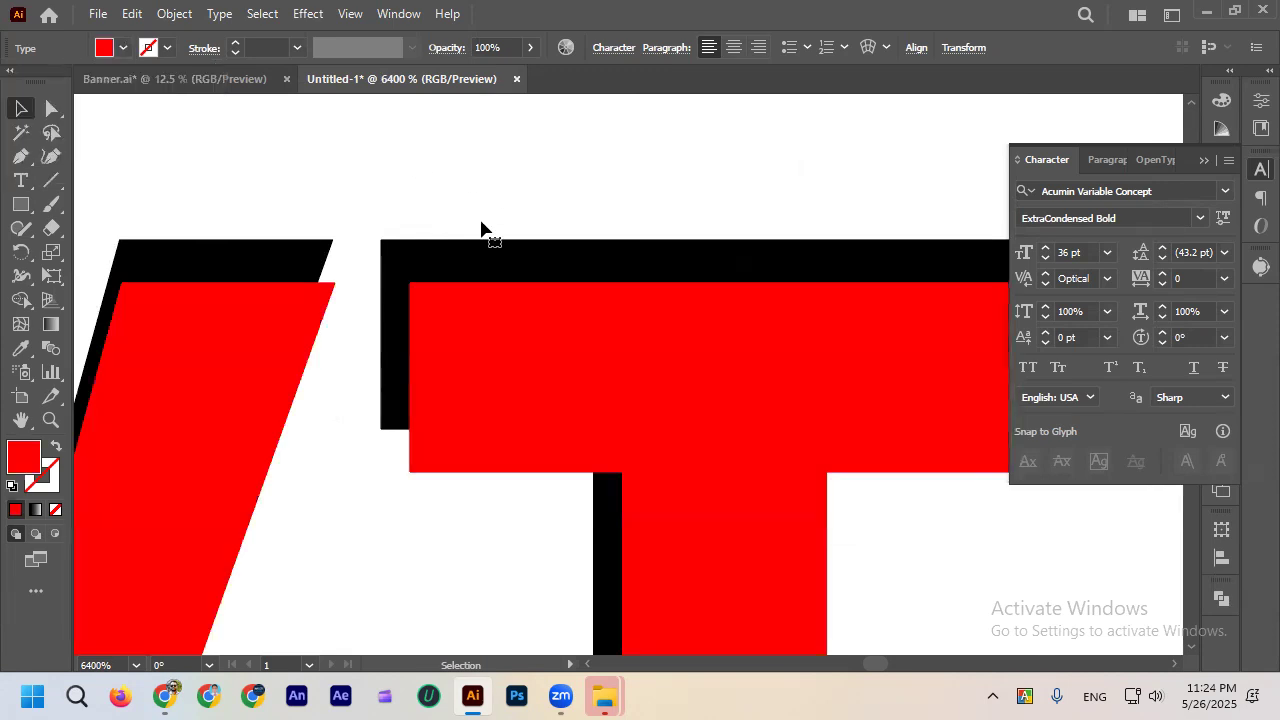
left_click_drag(334, 318, 325, 268)
Compare the letter spacing of the overlapping red and black NEXT LEVEL Graphics texts along the whole line.
scroll(437, 251, "down", 5)
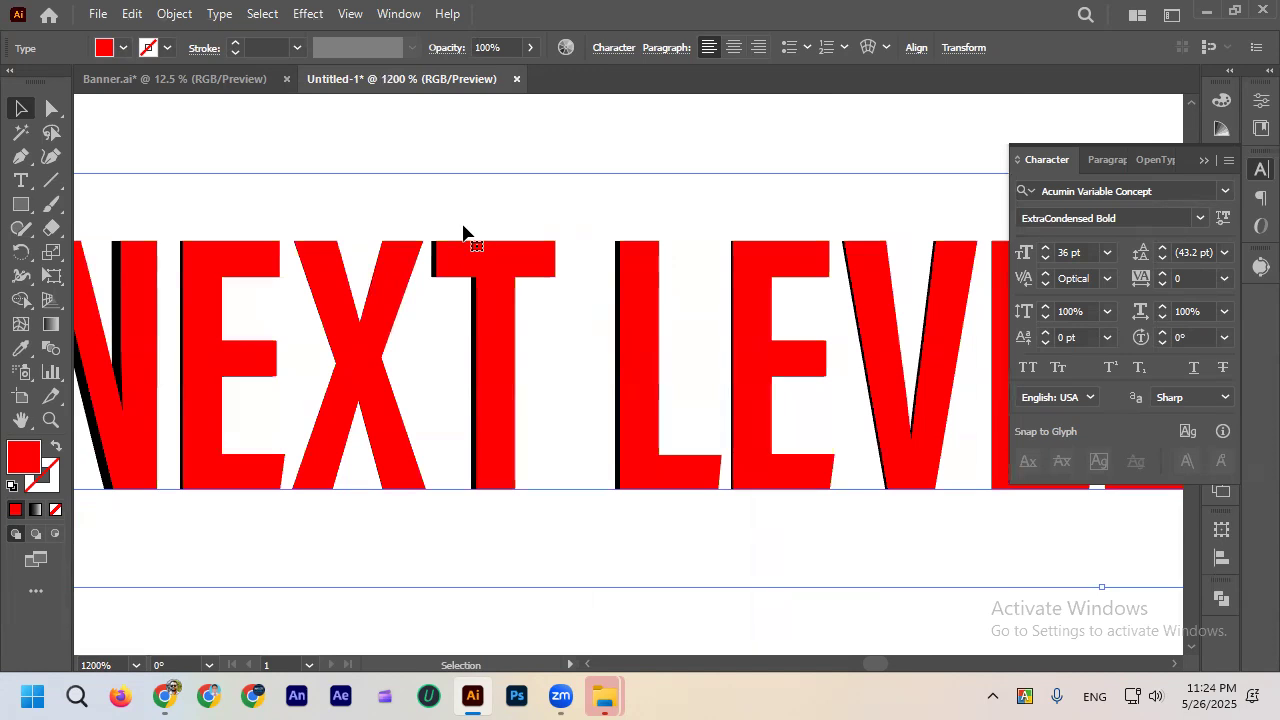
scroll(463, 238, "down", 3)
scroll(337, 271, "up", 3)
scroll(337, 271, "down", 2)
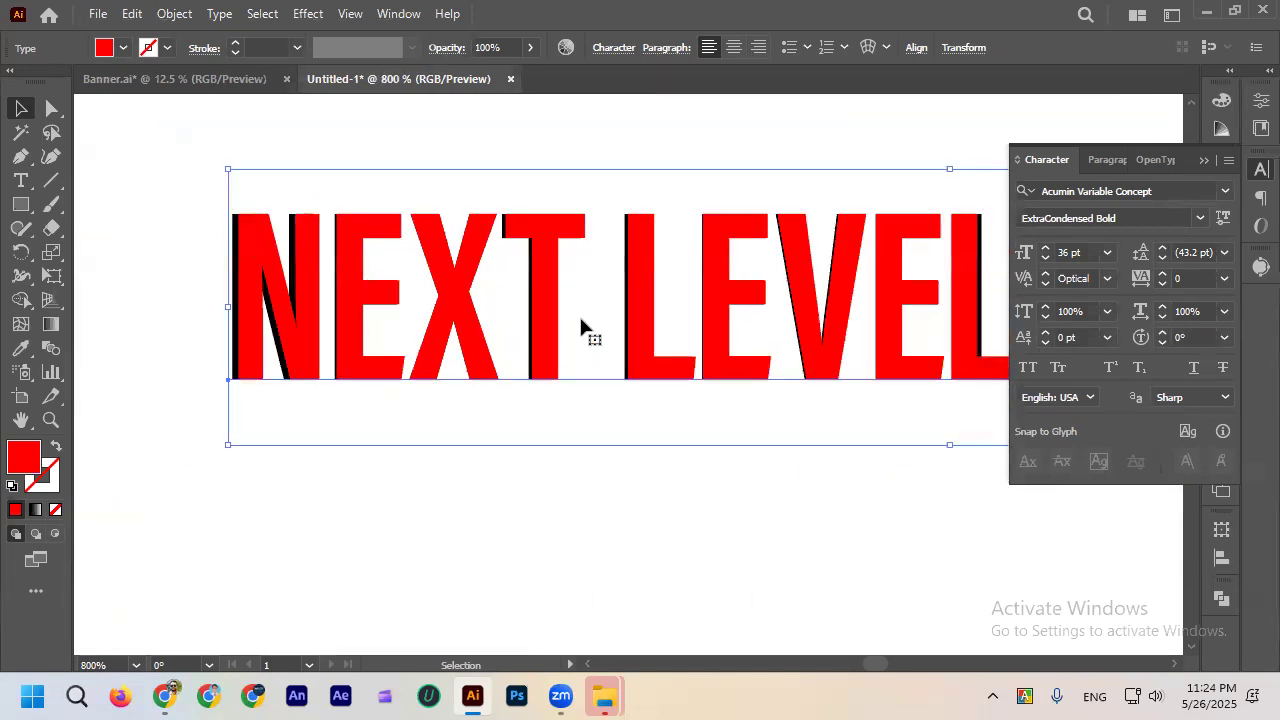
scroll(671, 330, "right", 5)
scroll(795, 320, "down", 1)
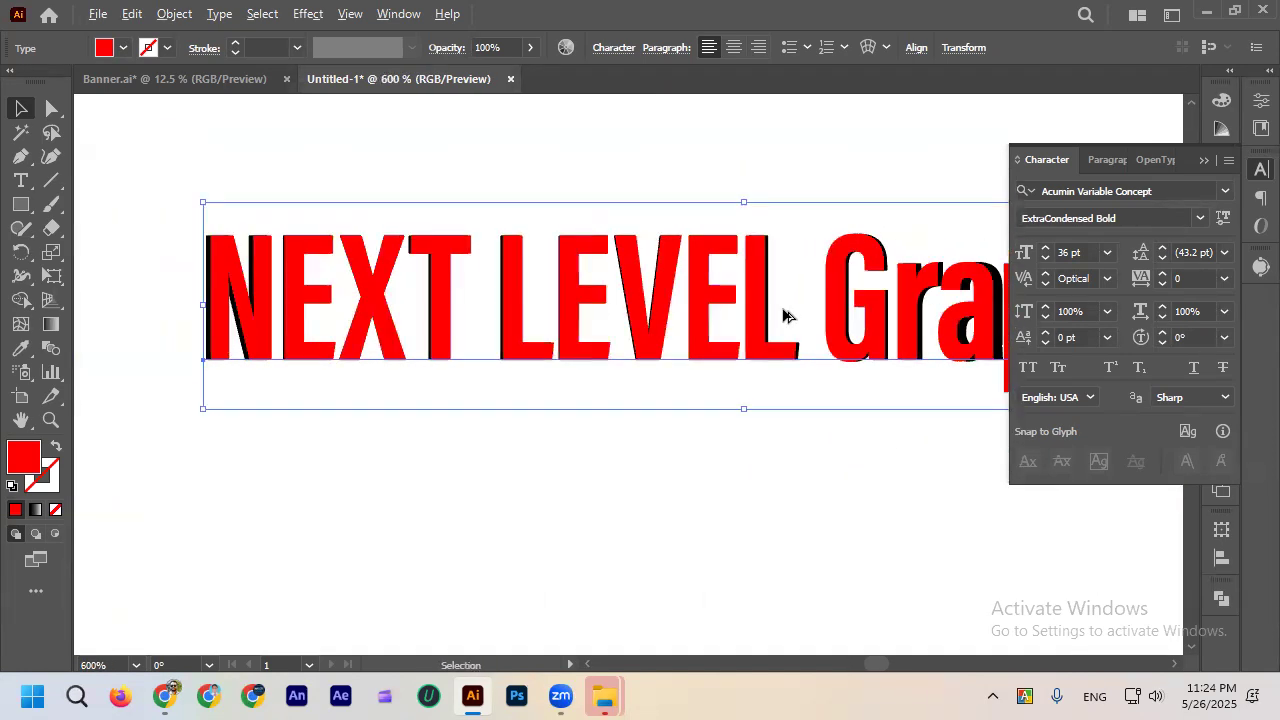
scroll(785, 316, "down", 1)
scroll(851, 314, "up", 1)
scroll(714, 297, "up", 1)
scroll(843, 340, "down", 2)
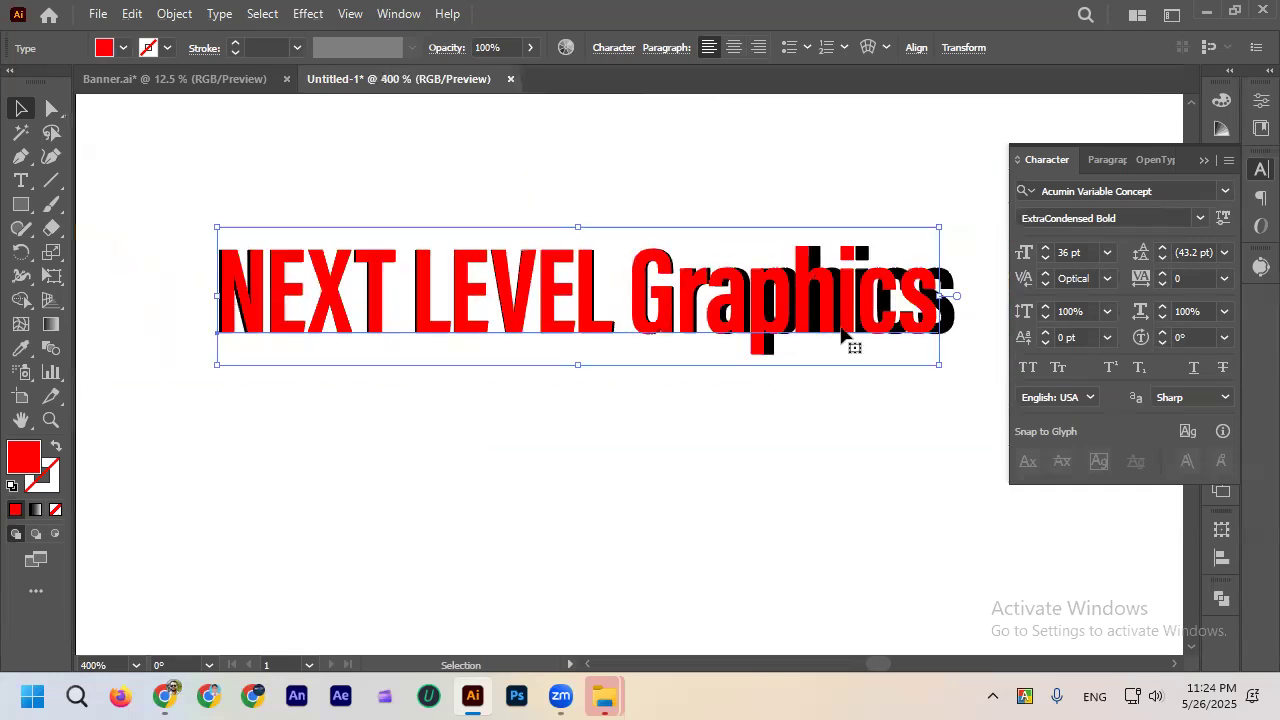
Move the red text below the black text and set its kerning to Auto.
left_click_drag(938, 325, 928, 433)
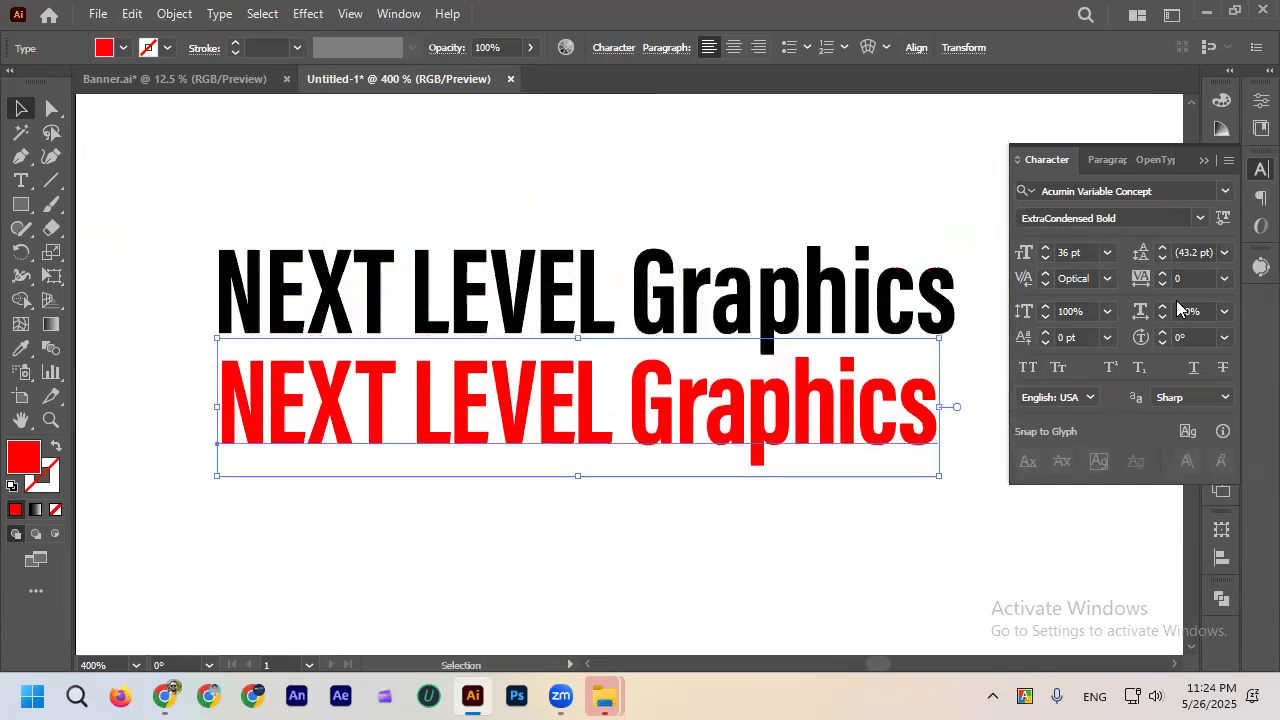
left_click(1108, 280)
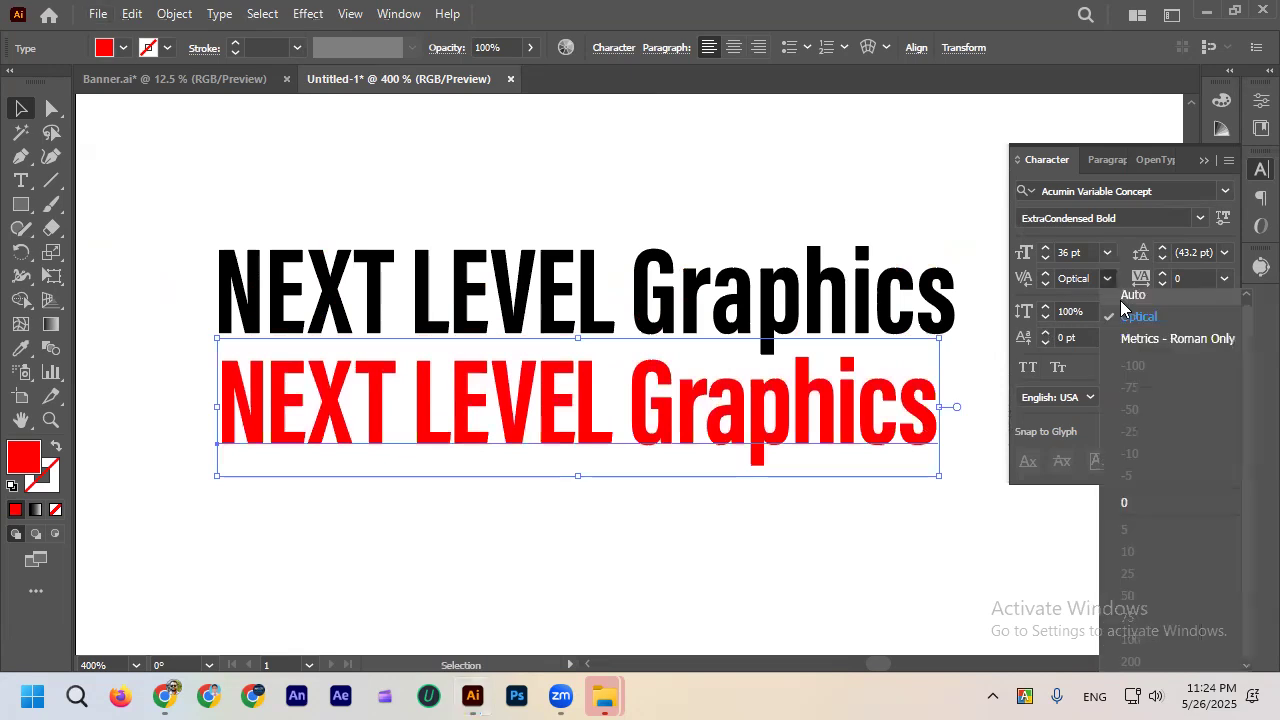
left_click(1130, 335)
Place the red text exactly over the black text to compare their widths.
left_click_drag(872, 408, 884, 306)
scroll(265, 270, "up", 2)
left_click_drag(222, 302, 190, 291)
scroll(551, 262, "down", 1)
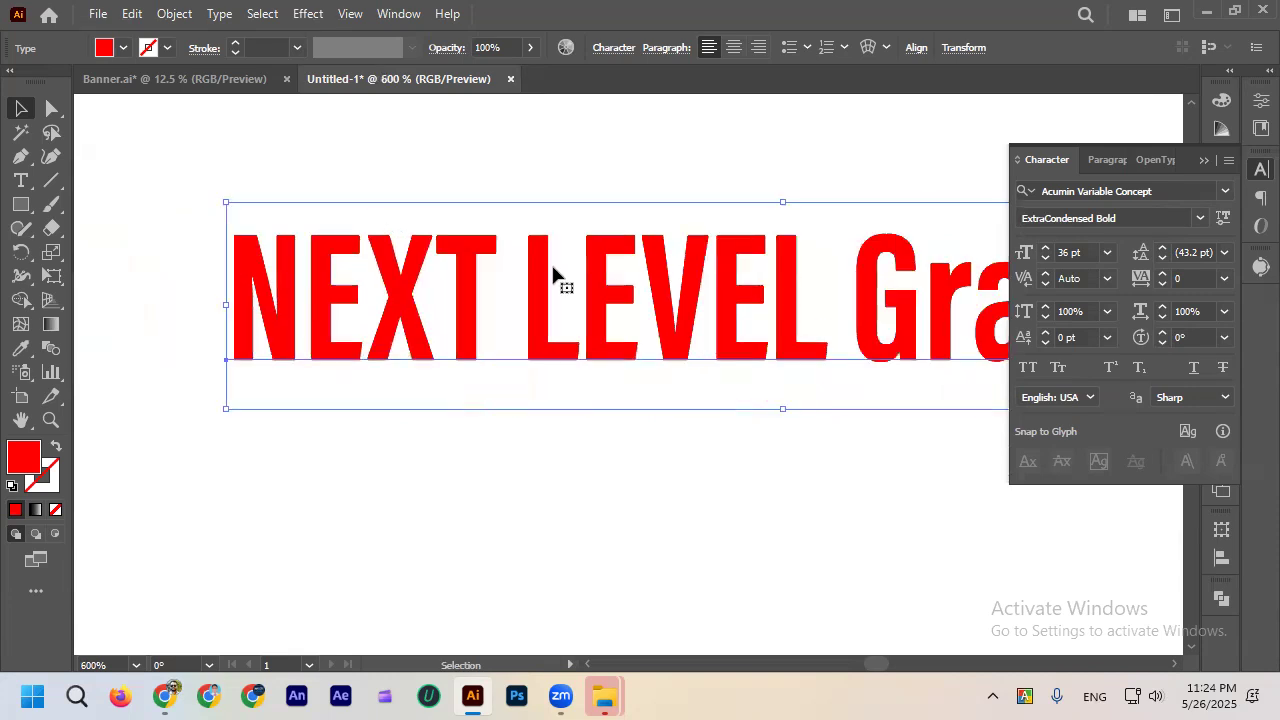
Move the red text directly below the black text again and set its kerning to Optical.
left_click_drag(549, 264, 530, 428)
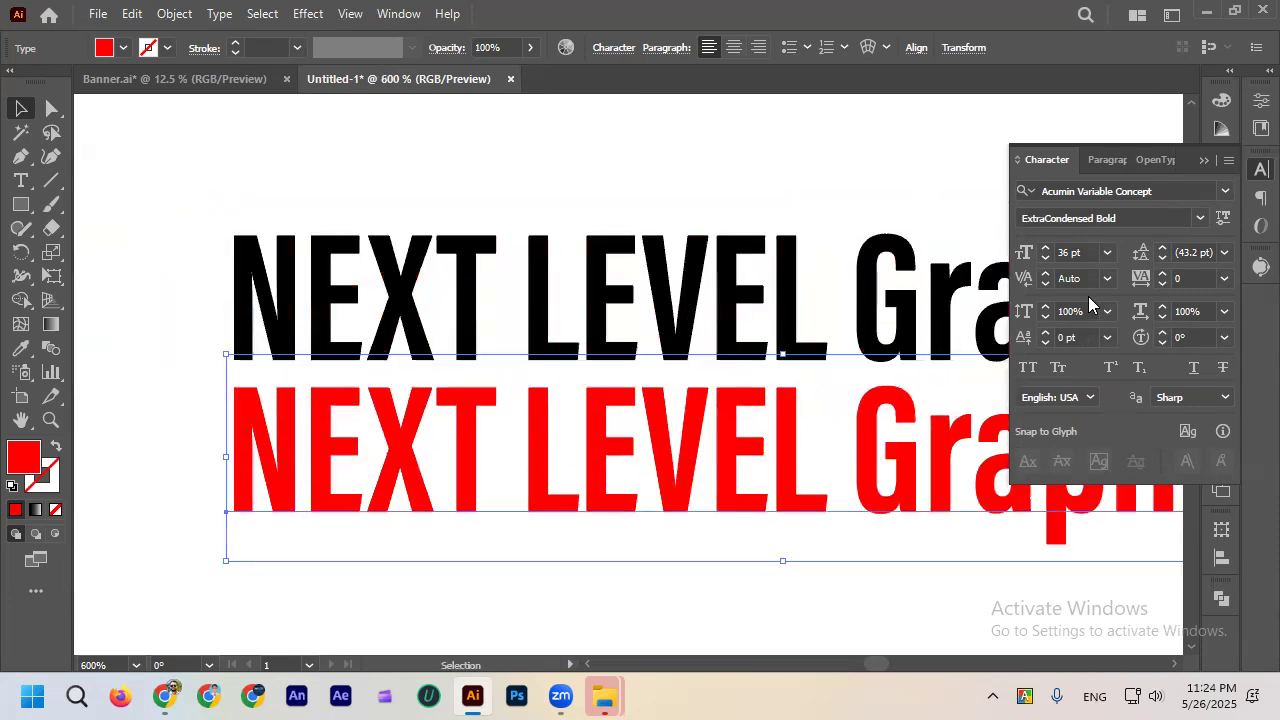
left_click(1107, 279)
left_click(1141, 321)
left_click(691, 194)
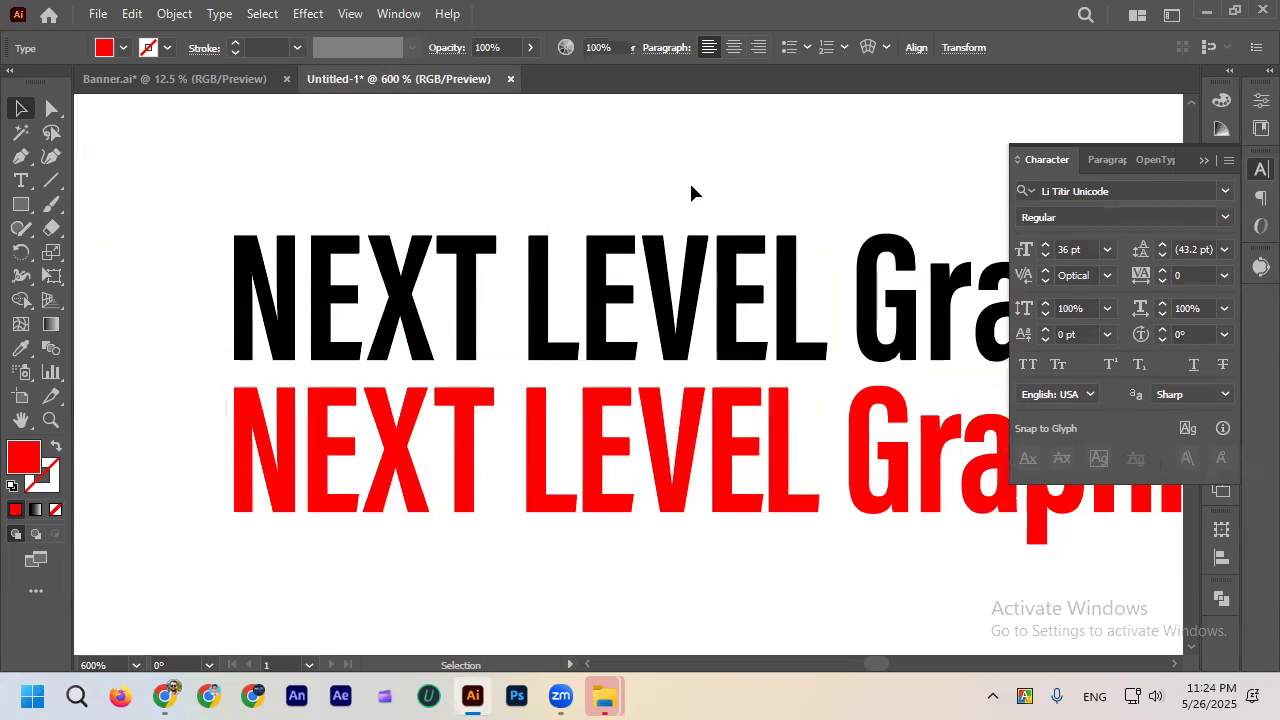
Move the red text slightly further down to widen the gap beneath the black text.
scroll(680, 186, "down", 2)
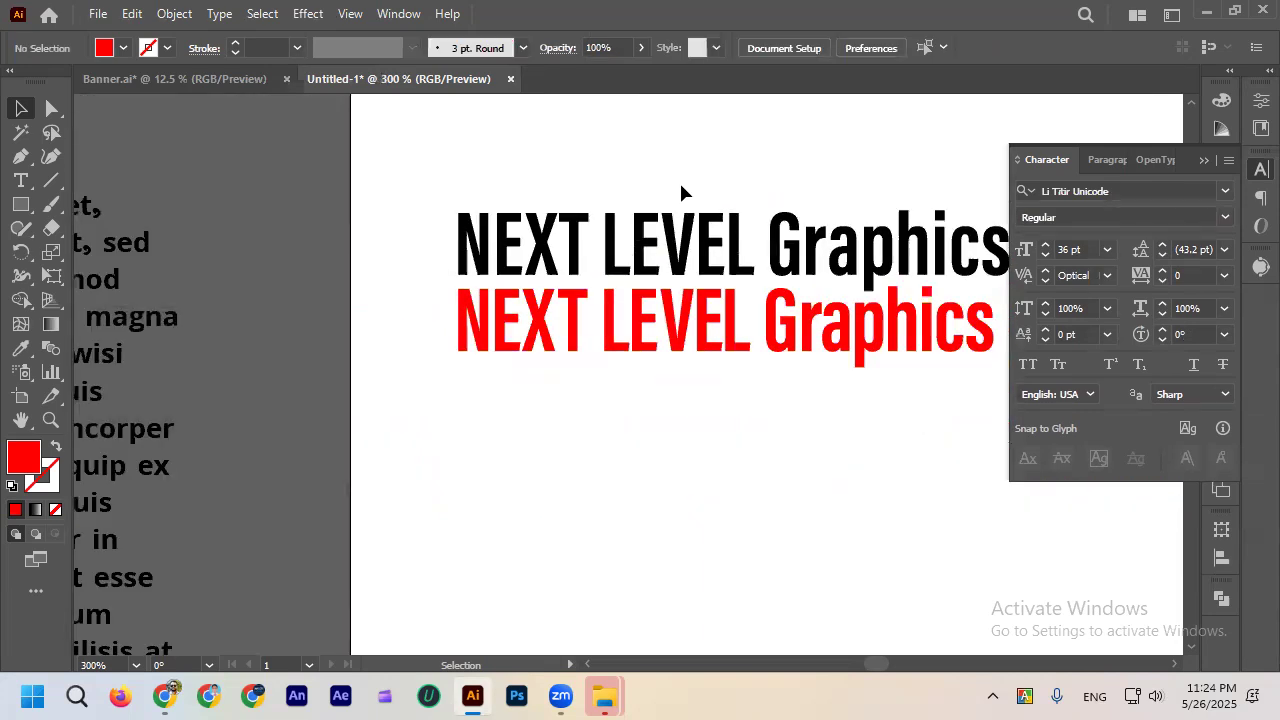
scroll(687, 165, "right", 2)
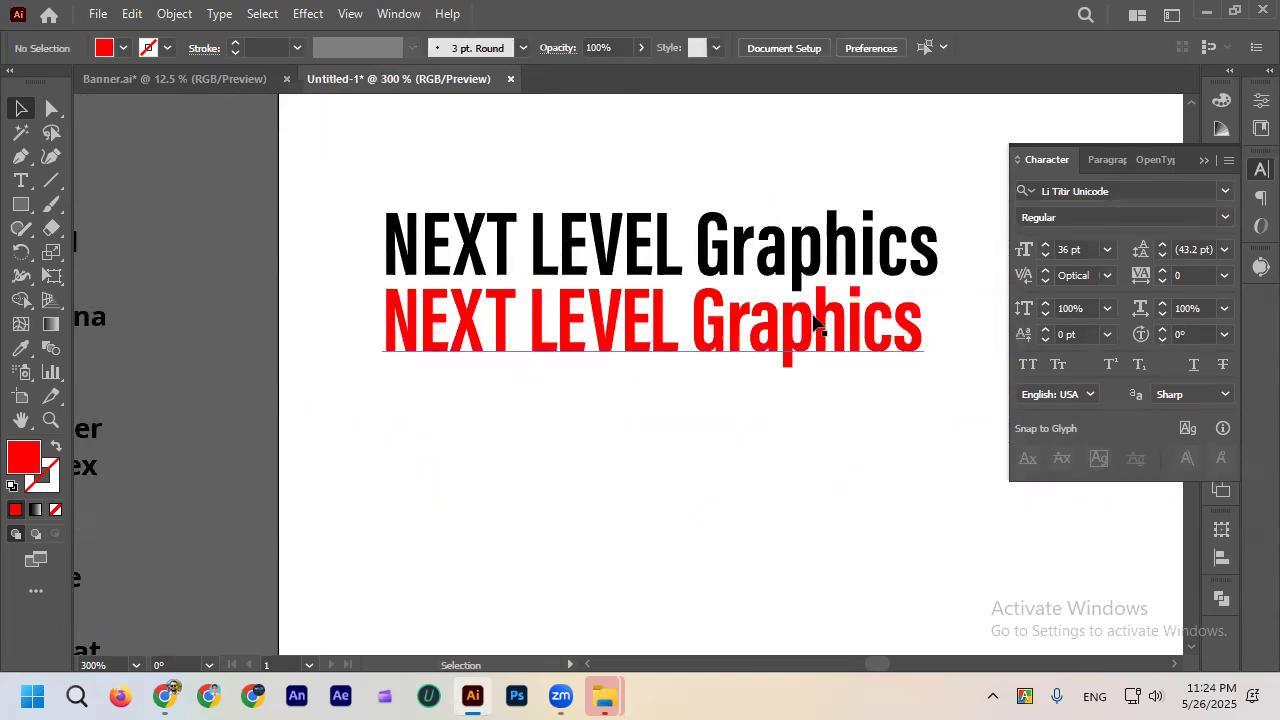
left_click_drag(812, 326, 813, 361)
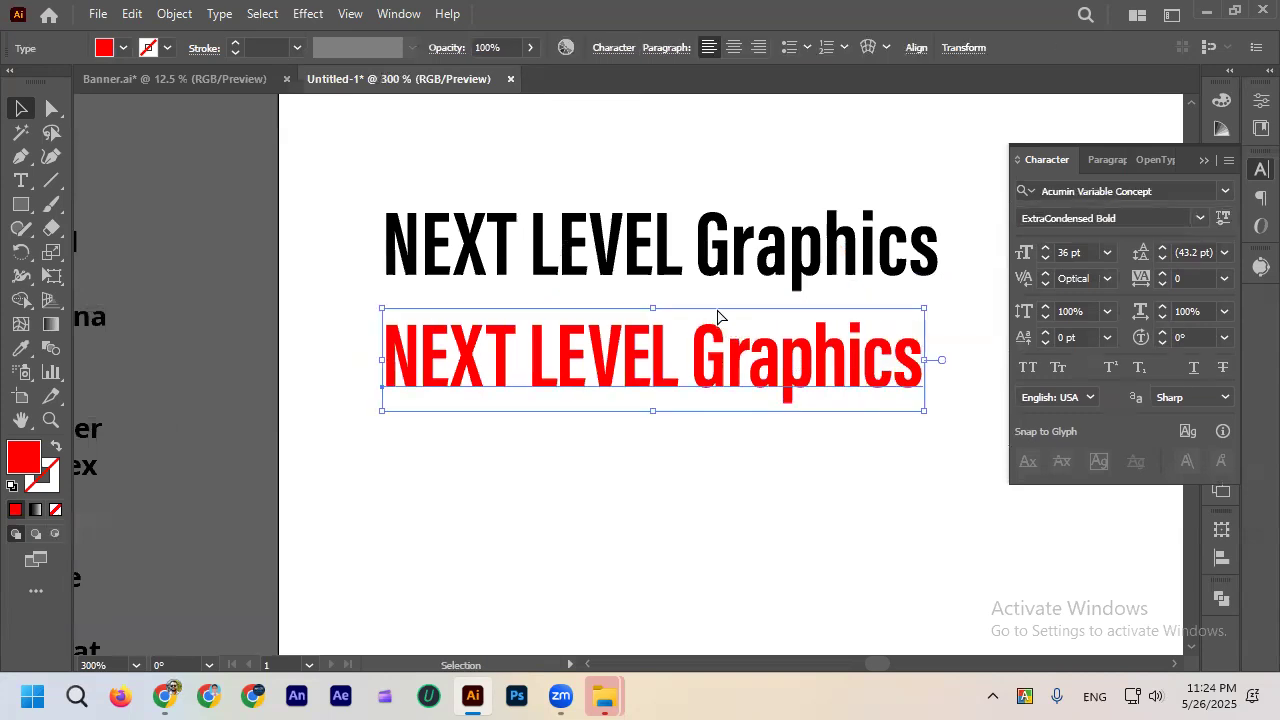
scroll(723, 323, "right", 2)
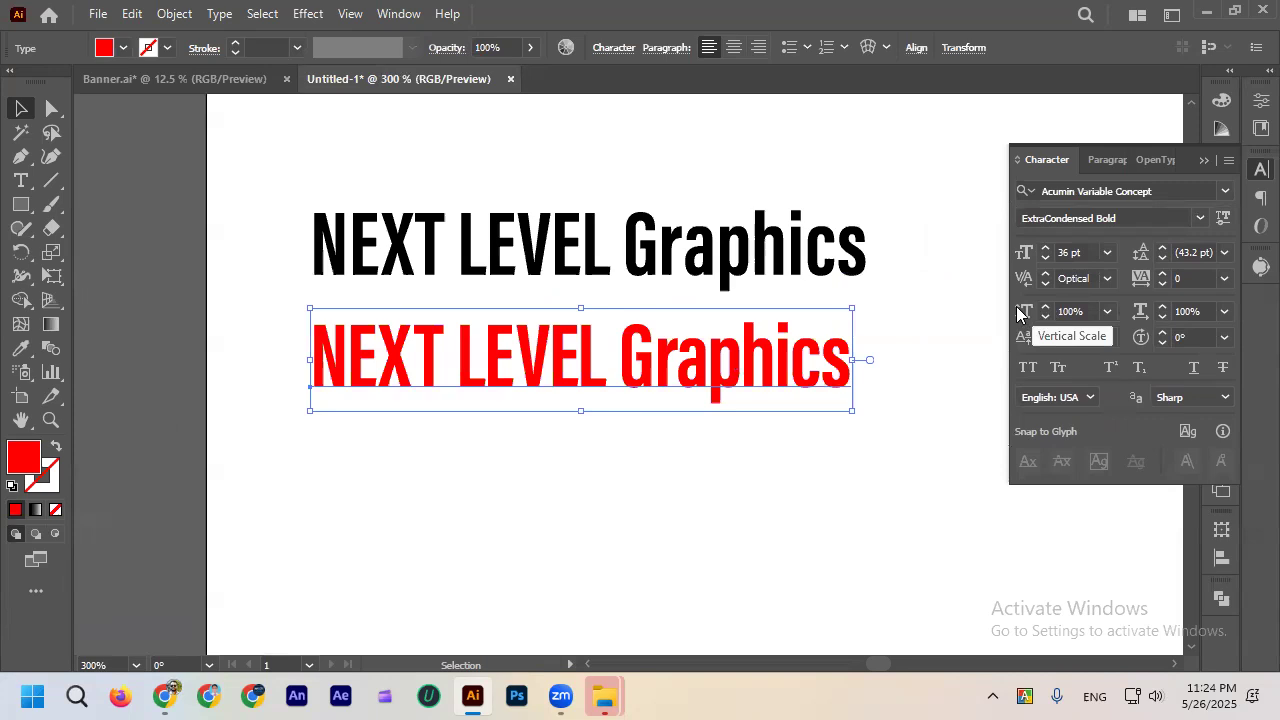
Try stretching the red text taller by its bounding box, then undo the changes.
mouse_move(580, 309)
left_mouse_down()
mouse_move(589, 183)
mouse_move(575, 322)
mouse_move(572, 226)
mouse_move(572, 328)
mouse_move(575, 312)
left_mouse_up()
key("ctrl+z")
key("ctrl+z")
key("ctrl+z")
key("ctrl+z")
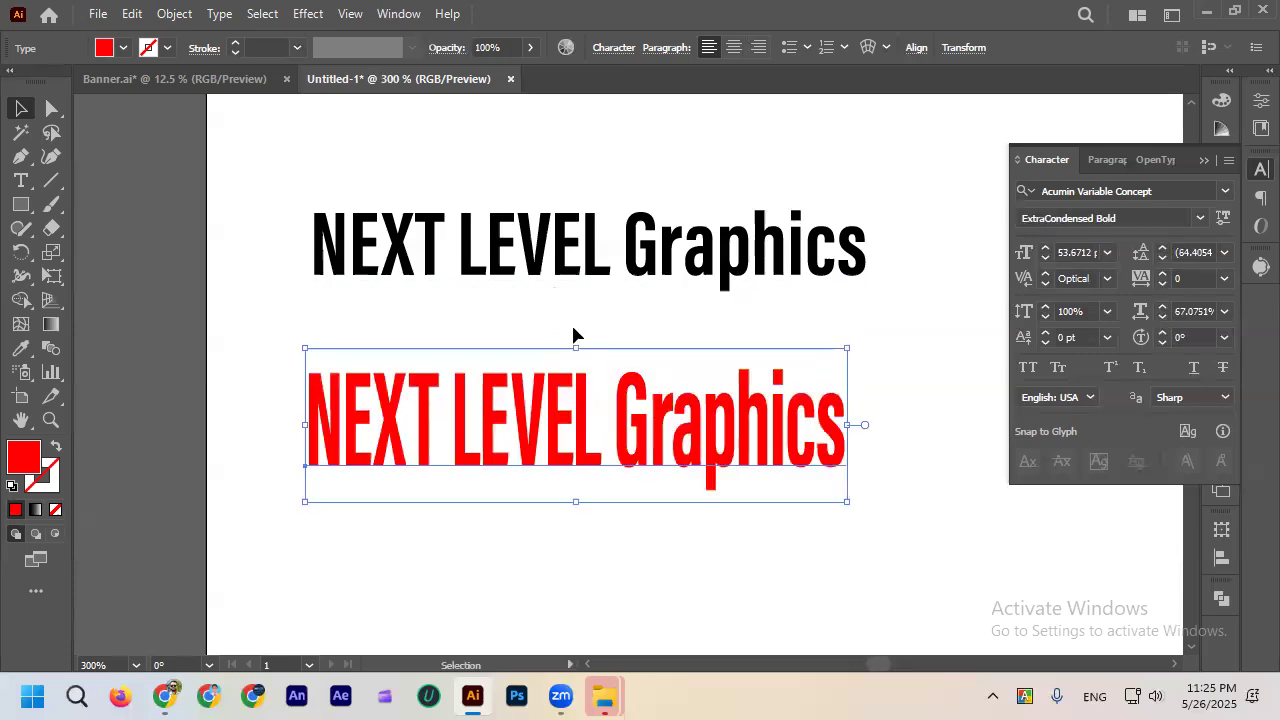
Browse the vertical scale presets for the red text, then stretch its height by hand and undo it.
left_click(1107, 311)
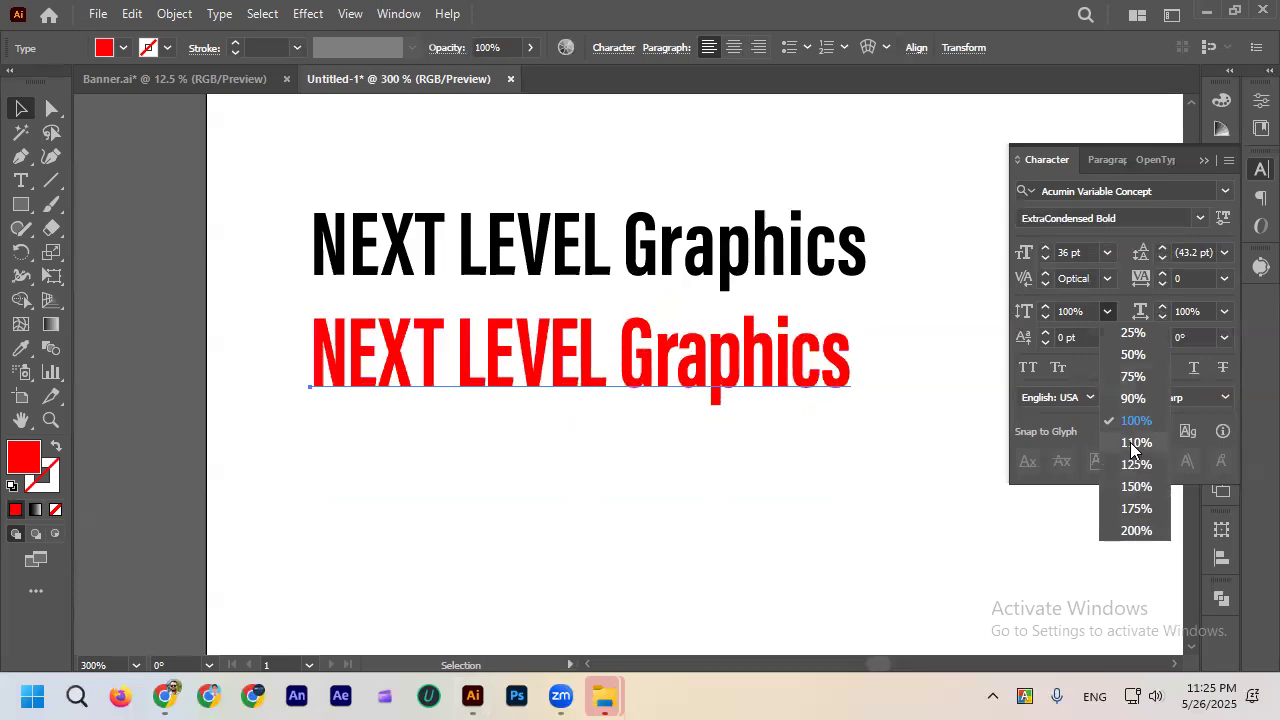
left_click(851, 482)
left_click(603, 322)
left_click_drag(585, 309, 585, 255)
key("ctrl+z")
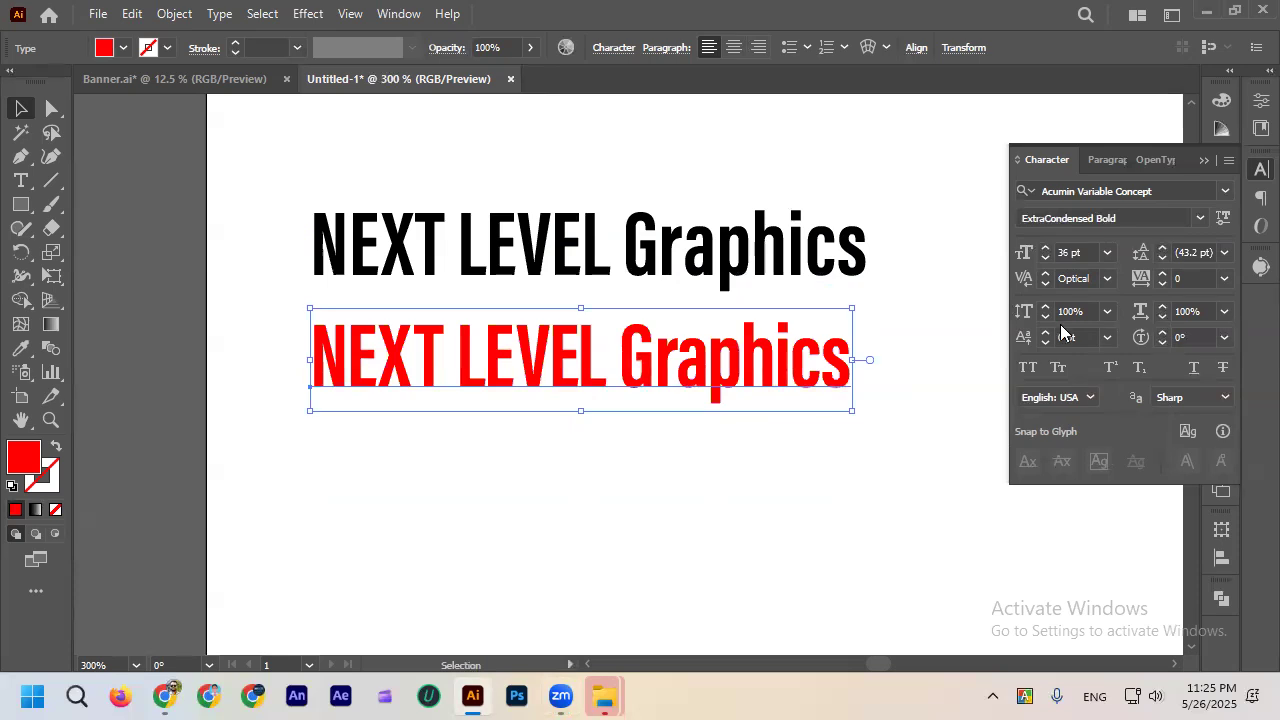
Raise the red text's vertical scale to 124%, then flatten it to 50%.
left_click(1045, 308)
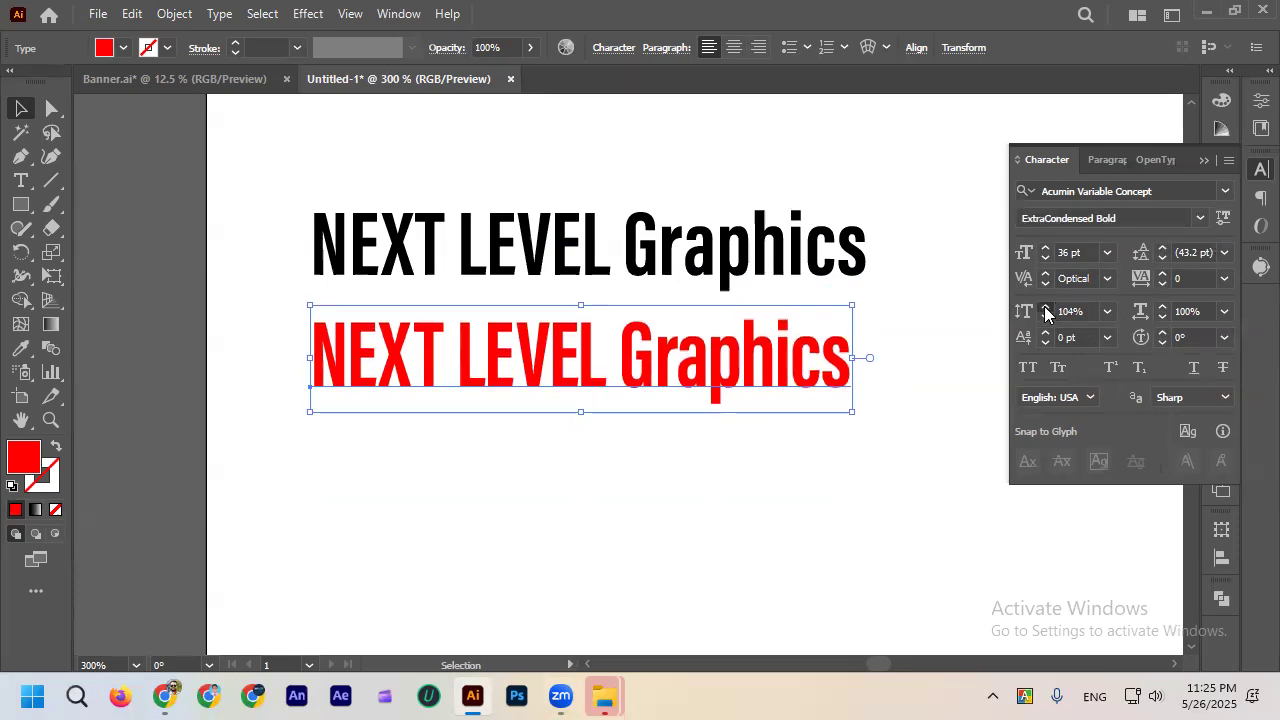
left_click(1107, 312)
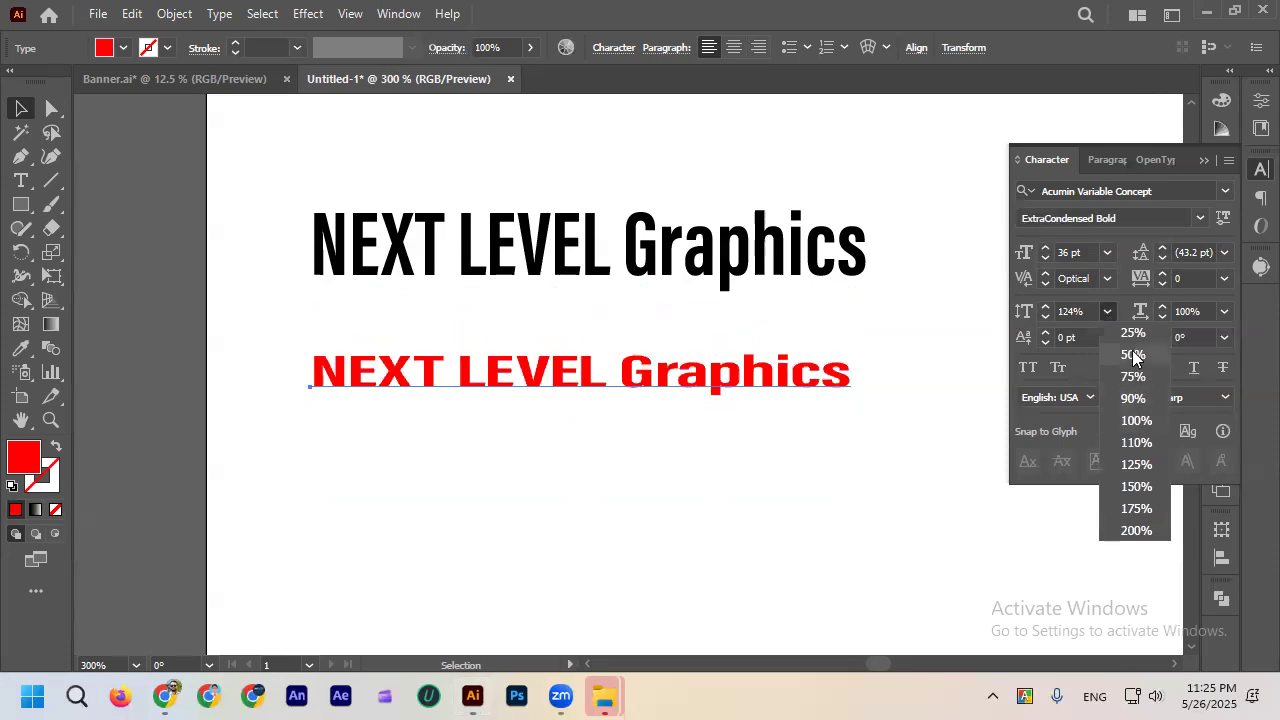
left_click(1133, 355)
left_click(889, 424)
left_click(837, 388)
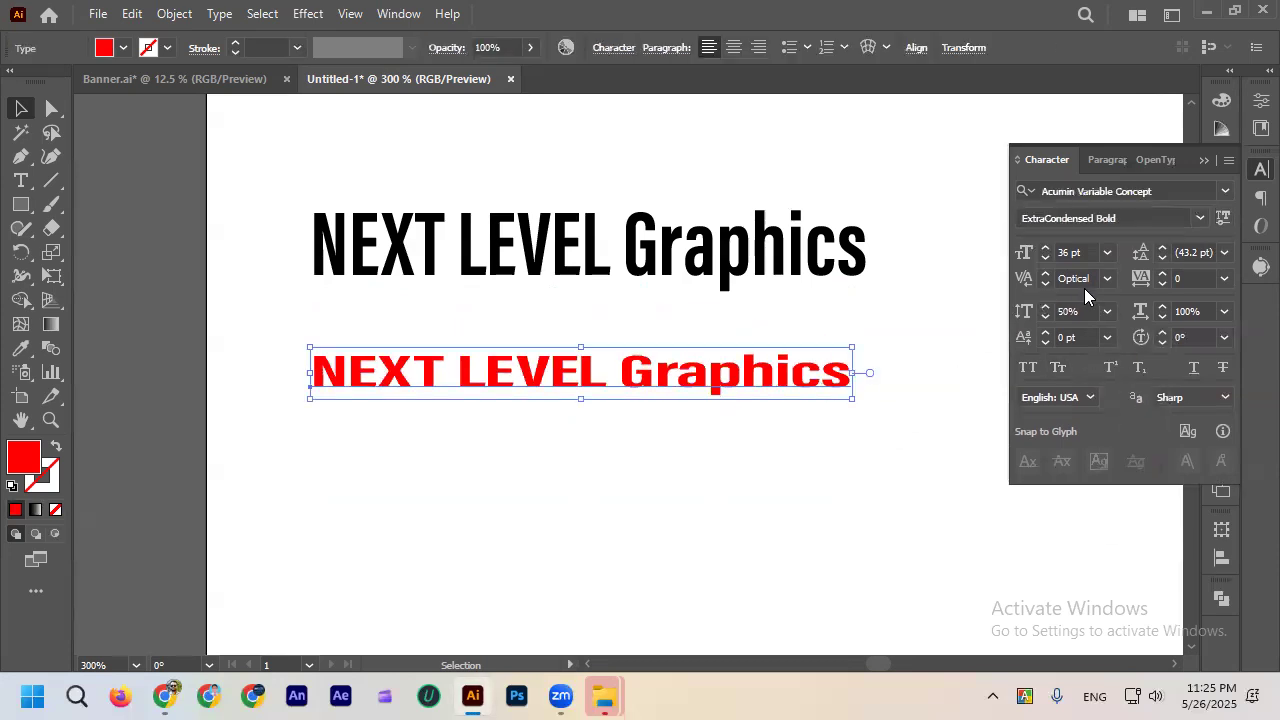
Reset the red text's vertical scale to 100% and deselect it.
left_click(1105, 311)
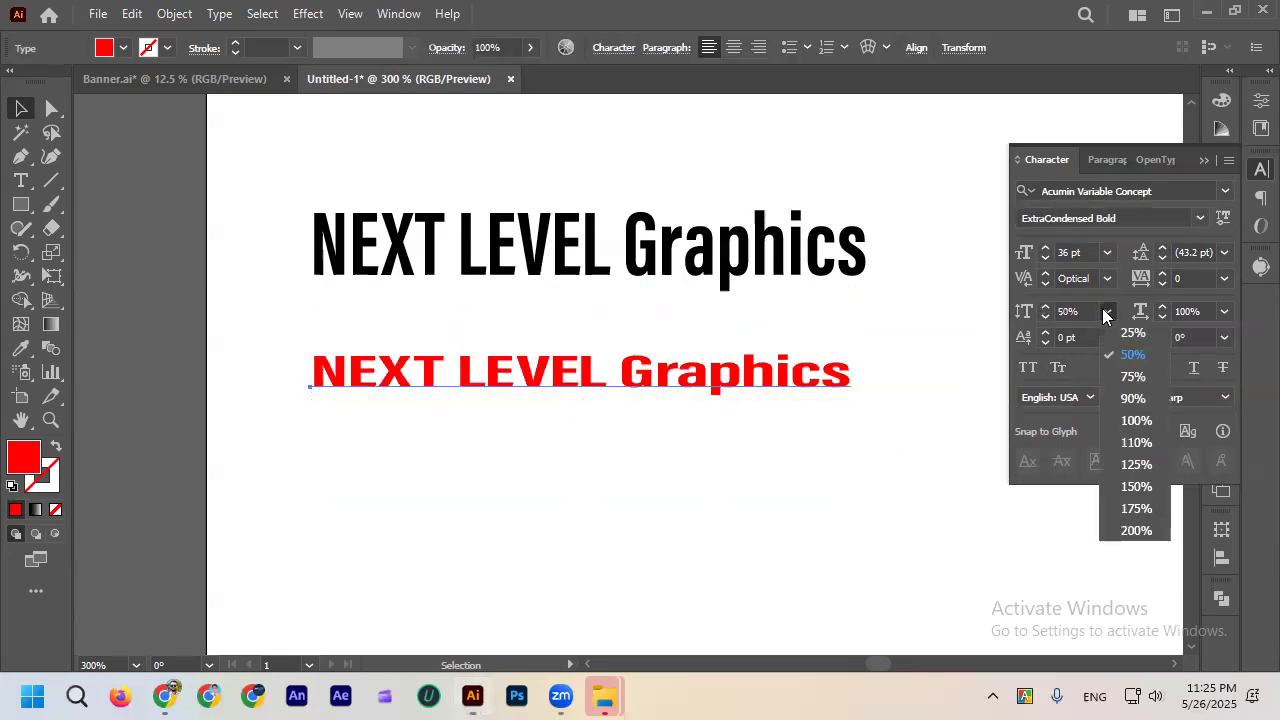
left_click(1135, 420)
left_click(857, 478)
scroll(840, 457, "up", 1)
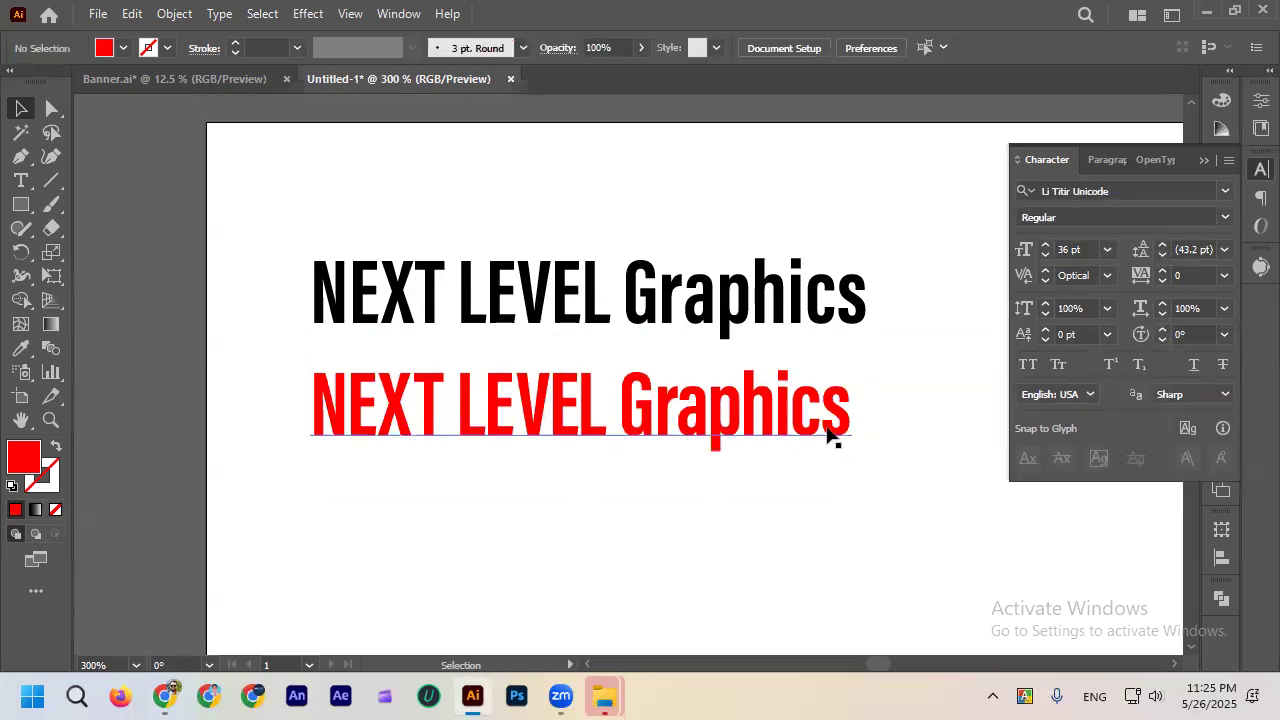
Examine the baseline shift setting of the red text.
left_click(829, 432)
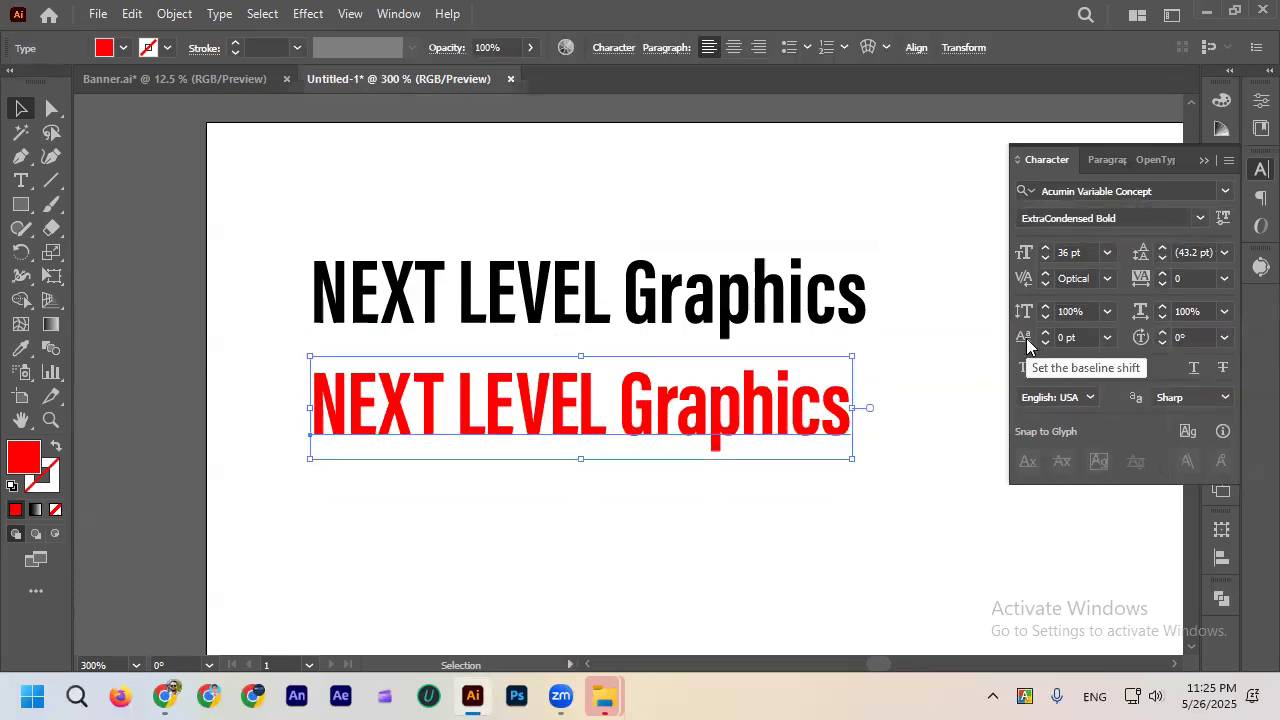
left_click(891, 424)
scroll(893, 437, "right", 1)
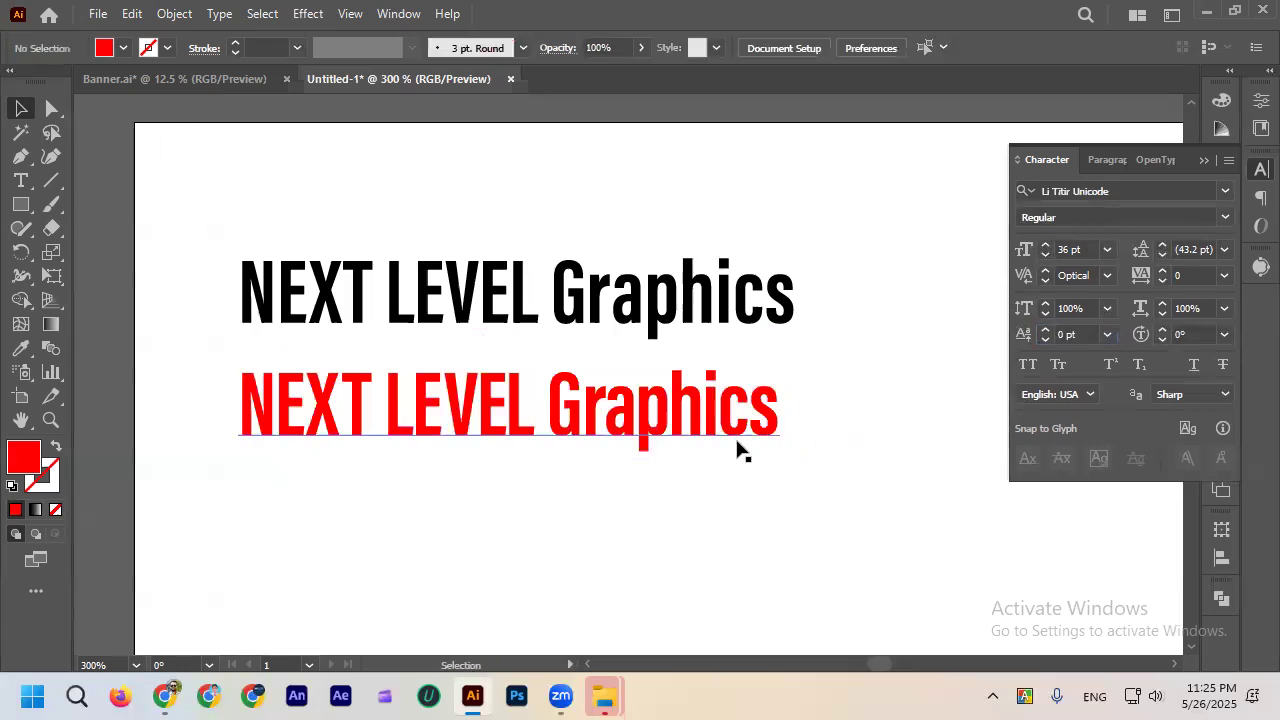
scroll(737, 423, "down", 1)
scroll(735, 350, "up", 1)
left_click(730, 335)
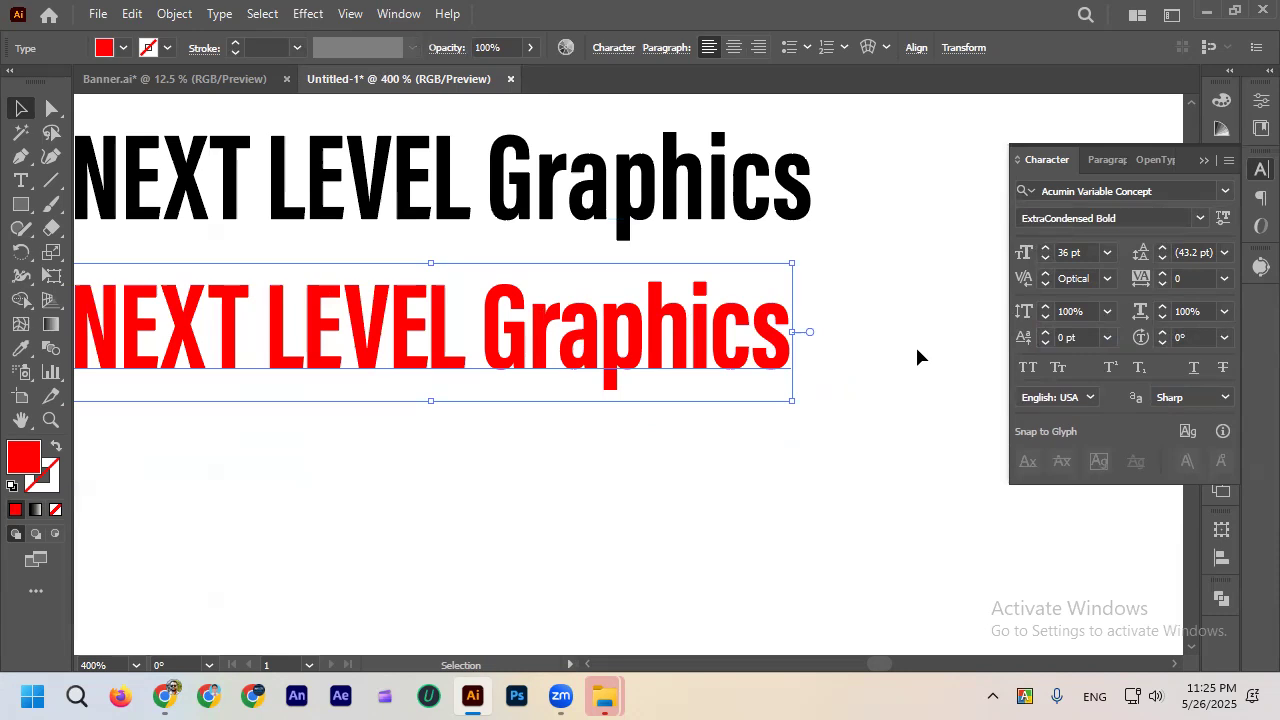
left_click(829, 337)
scroll(829, 337, "down", 1)
Raise only the word "Graphics" in the red text with a baseline shift of 17 pt.
double_click(725, 337)
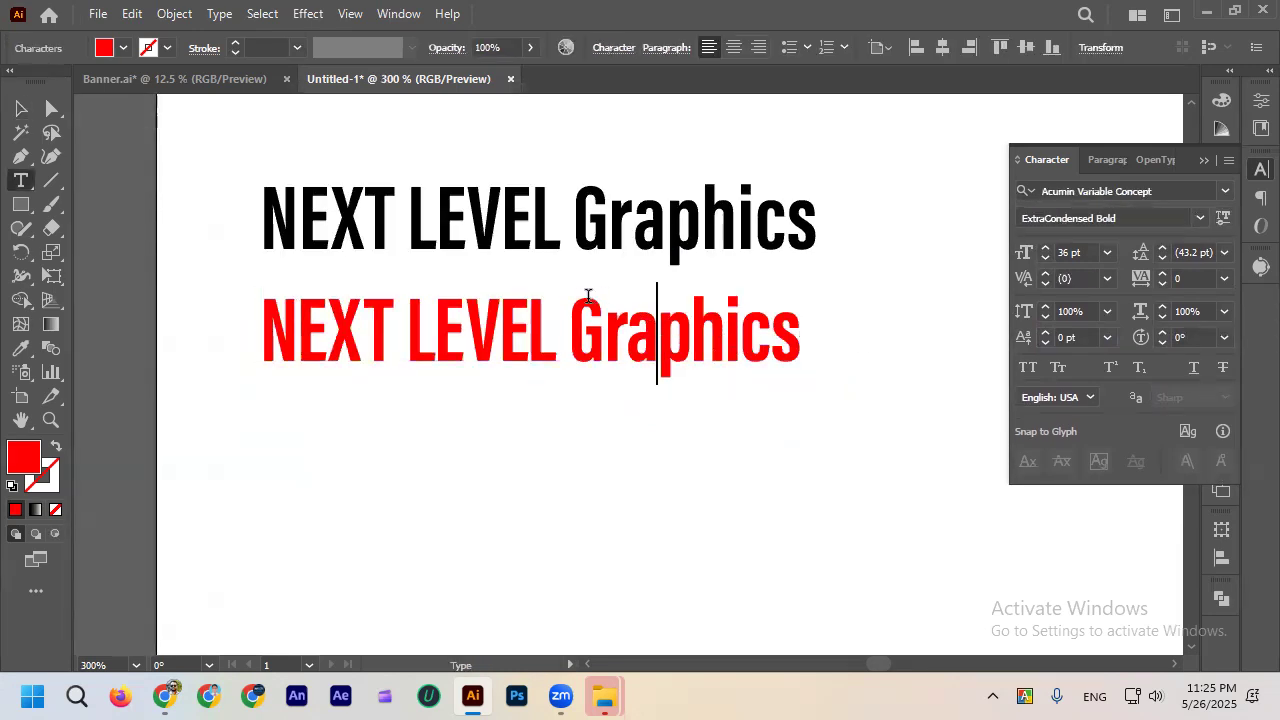
left_click_drag(572, 298, 797, 334)
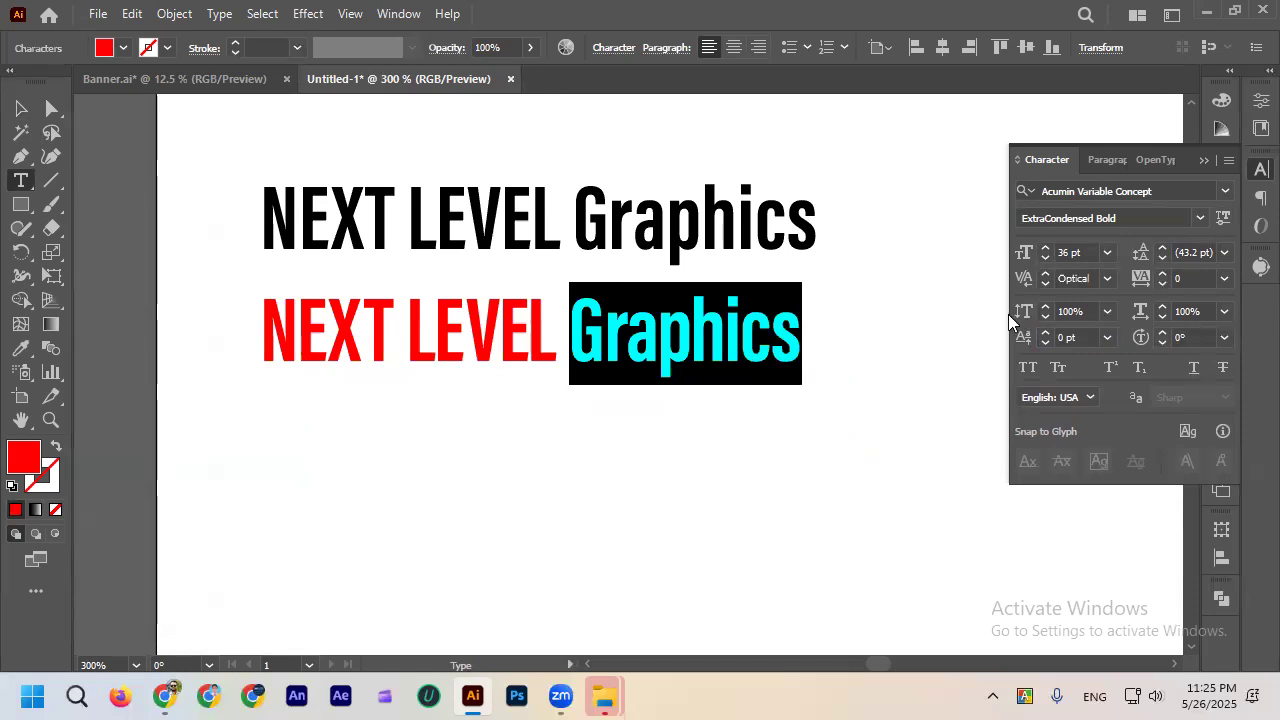
left_click(1046, 333)
left_click(1046, 333)
left_click(1046, 333)
left_click(1046, 333)
left_click(940, 423)
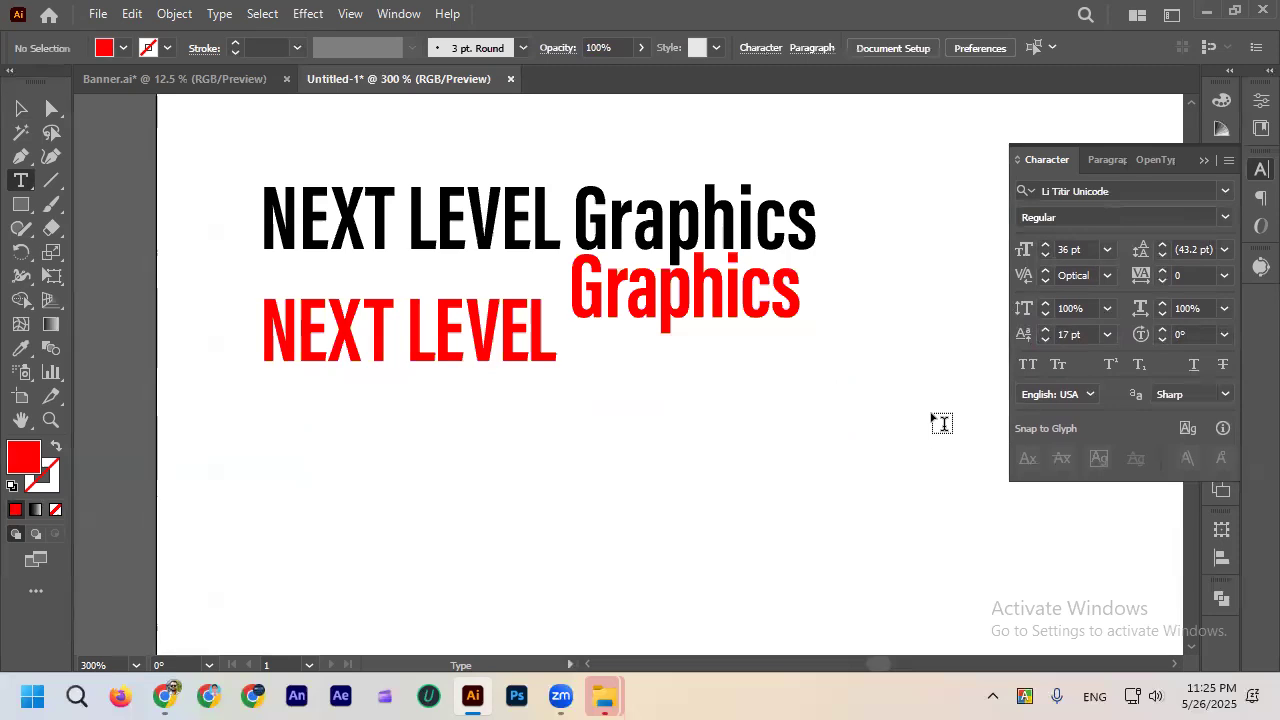
Move the red text lower so that its raised word clears the black text.
left_click(21, 108)
left_click_drag(371, 337, 371, 406)
key("ctrl+z")
left_click(806, 323)
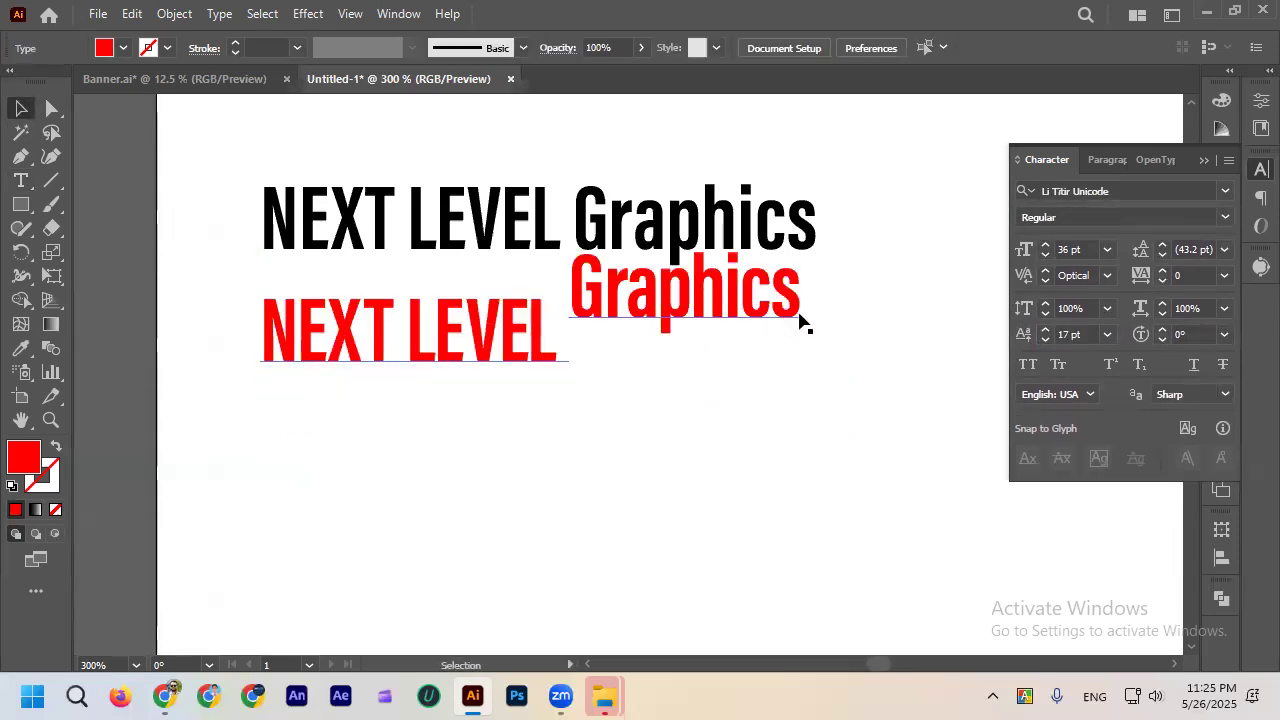
left_click_drag(649, 334, 659, 392)
Reset the whole red text's baseline shift to 0 pt and reposition it below the black text with left edges aligned.
left_click(1106, 337)
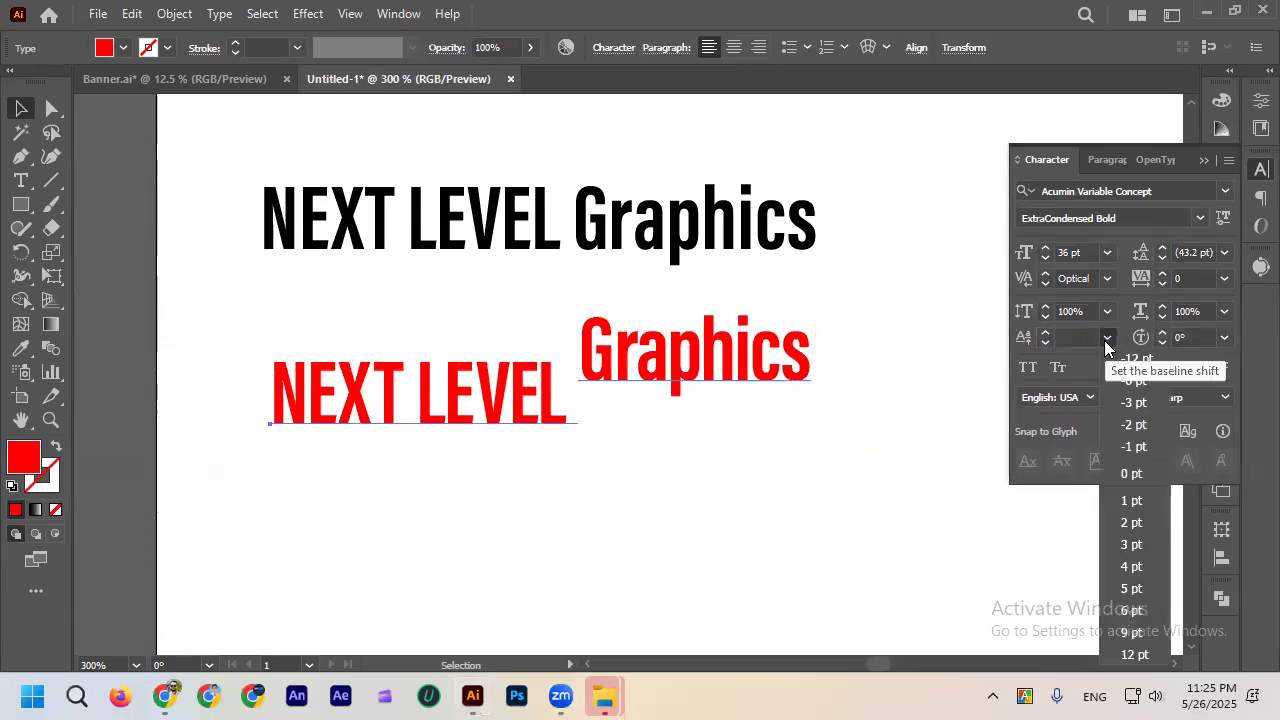
left_click(1131, 473)
left_click_drag(670, 418, 668, 397)
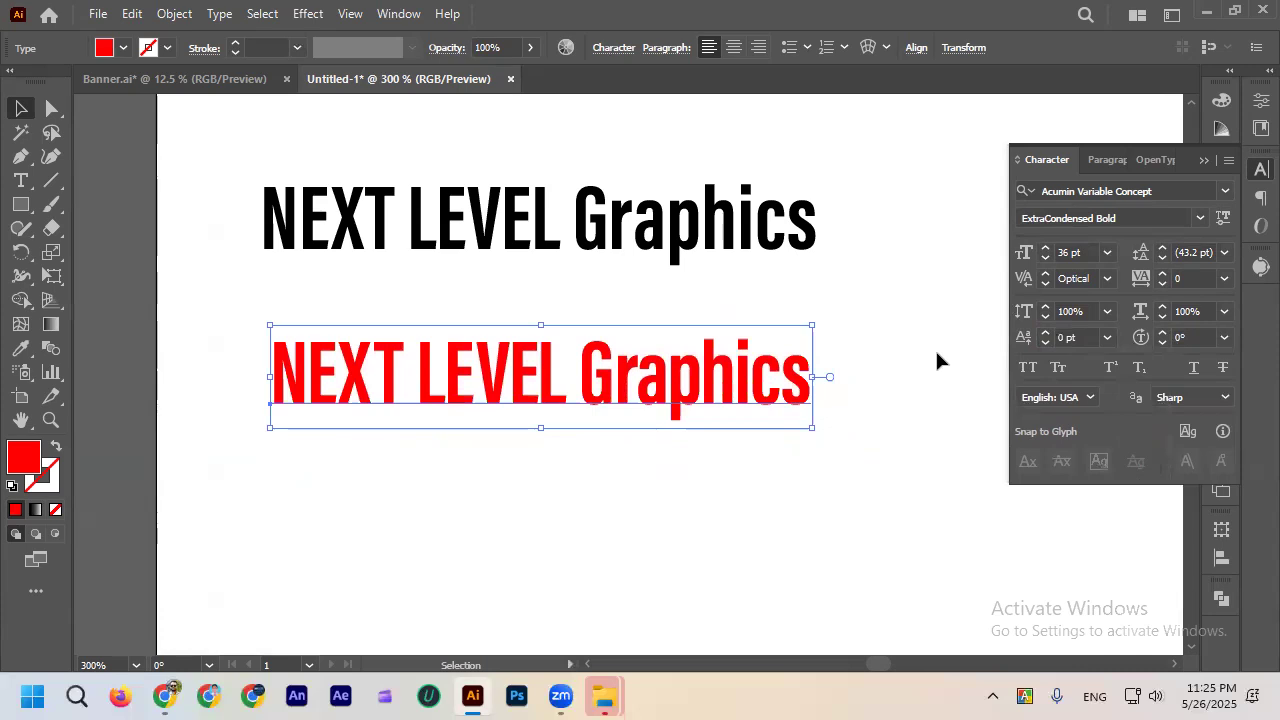
left_click_drag(748, 375, 738, 369)
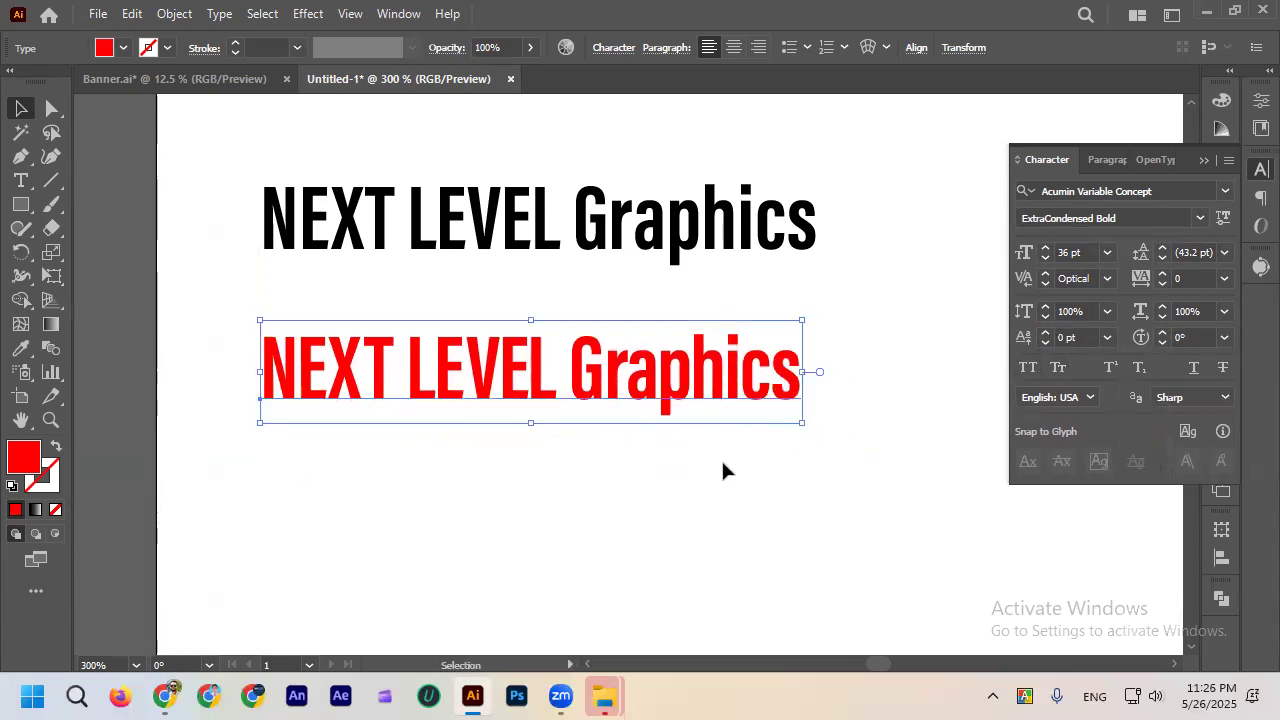
left_click(720, 460)
left_click_drag(703, 424, 690, 394)
left_click(637, 422)
Move the red text off the artboard, above its upper edge.
scroll(633, 420, "down", 2)
scroll(633, 420, "down", 1)
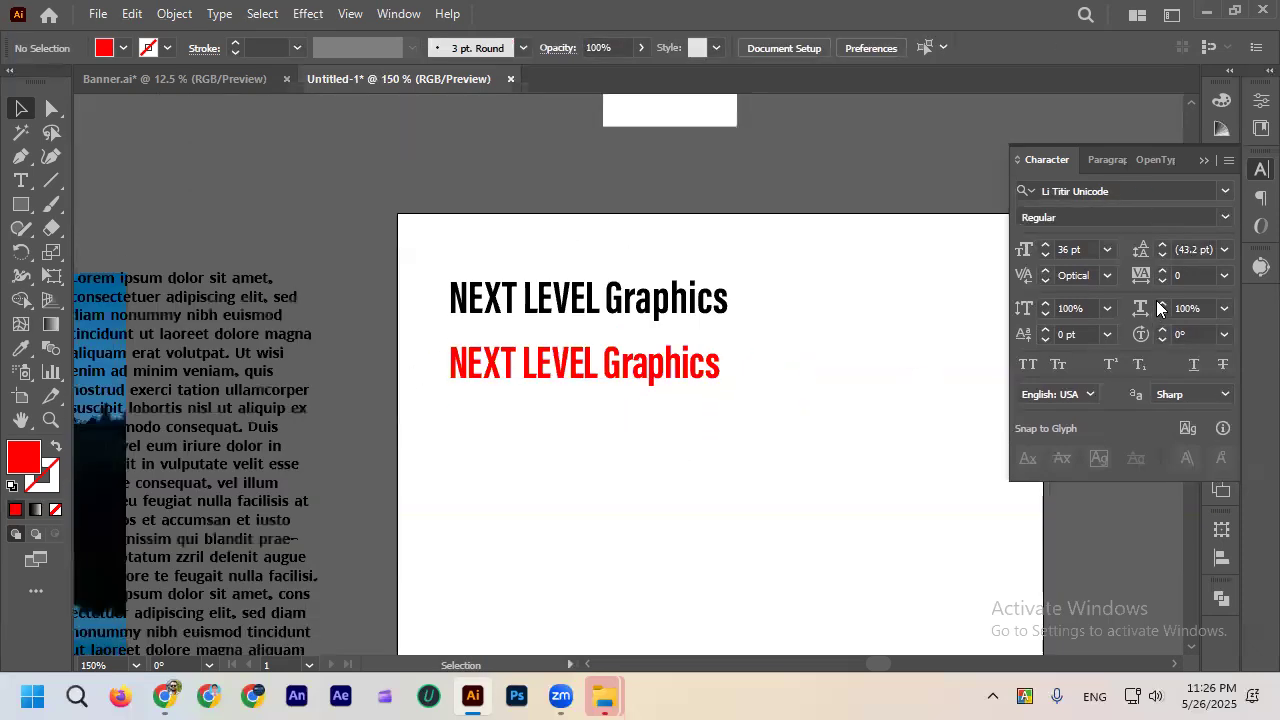
left_click_drag(632, 365, 670, 366)
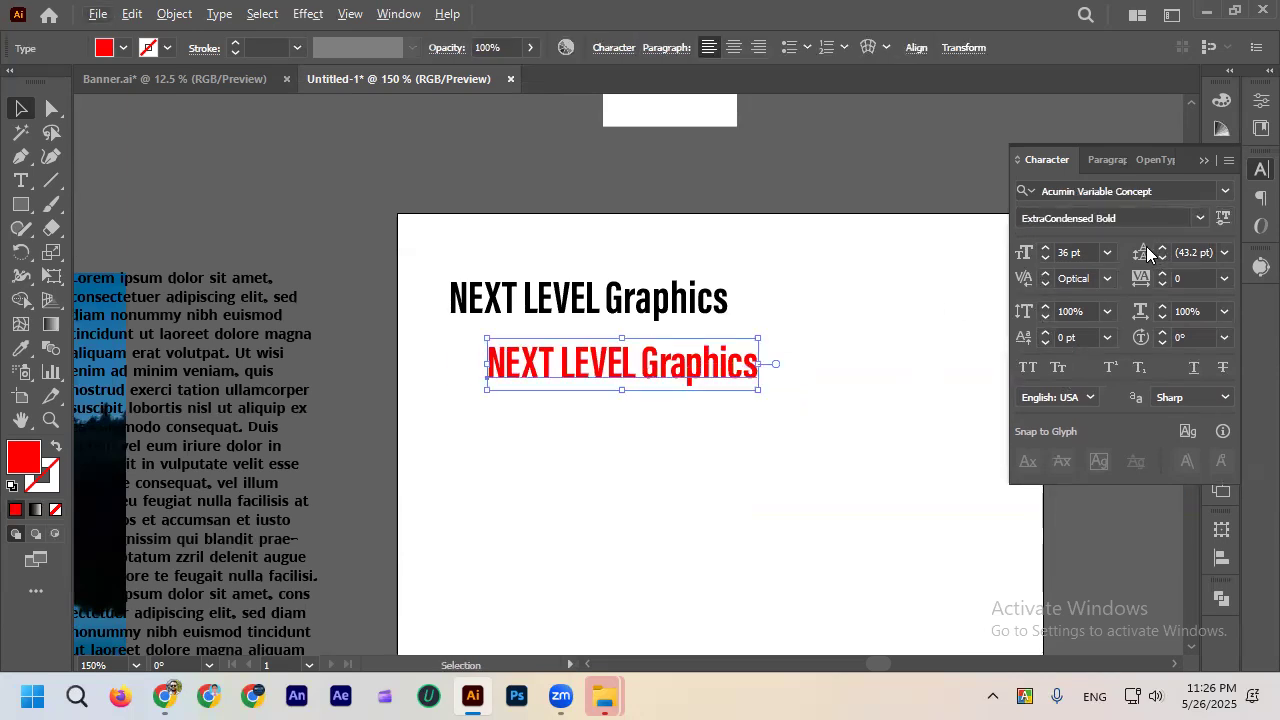
left_click_drag(623, 366, 531, 160)
Place the lorem ipsum paragraph on the artboard beneath the black NEXT LEVEL Graphics text.
left_click_drag(229, 371, 749, 451)
key("ctrl+equal")
key("ctrl+equal")
key("ctrl+equal")
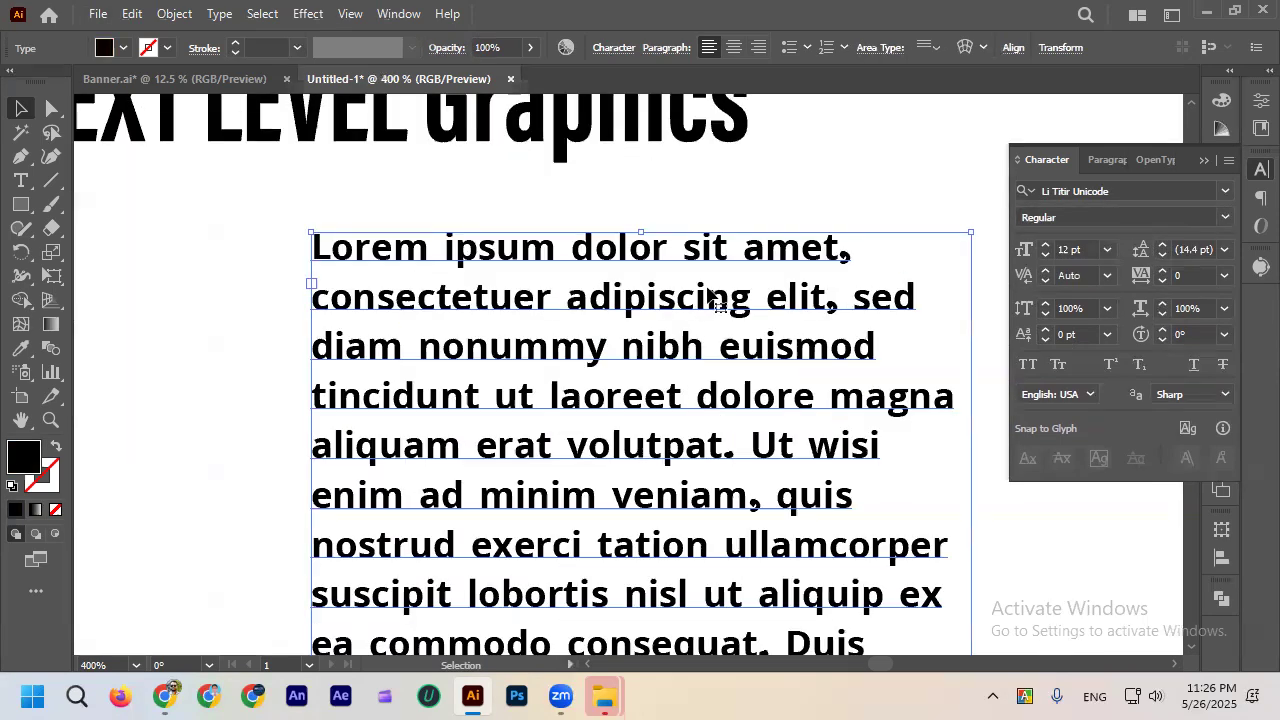
Move the lorem ipsum paragraph left beneath the black NEXT LEVEL Graphics heading.
scroll(668, 322, "up", 3)
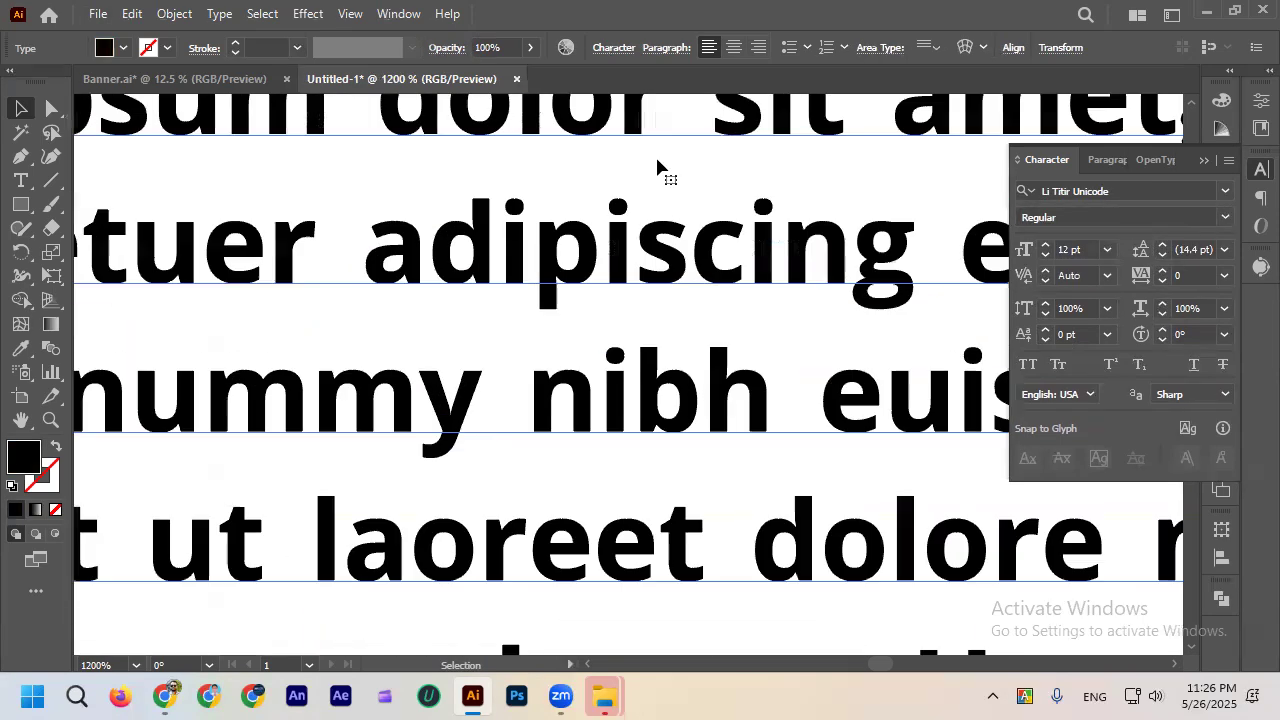
scroll(603, 320, "down", 3)
left_click_drag(634, 277, 620, 299)
scroll(620, 299, "down", 2)
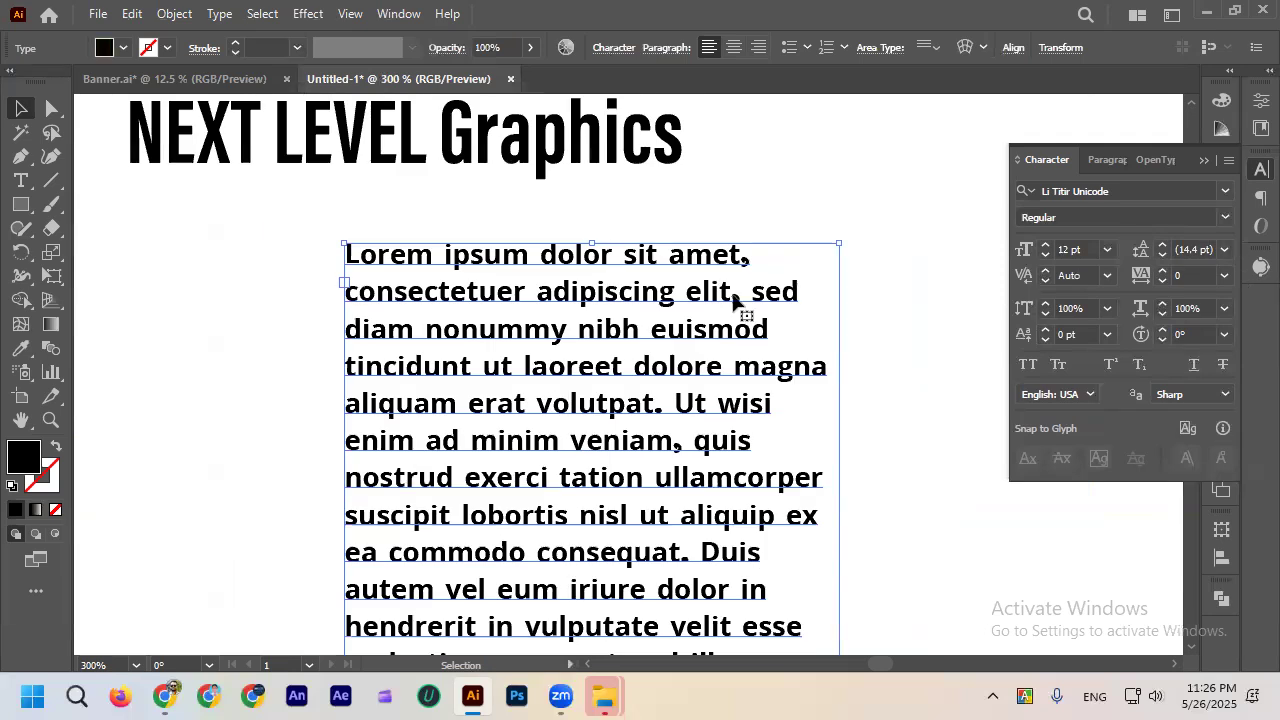
left_click_drag(724, 298, 648, 304)
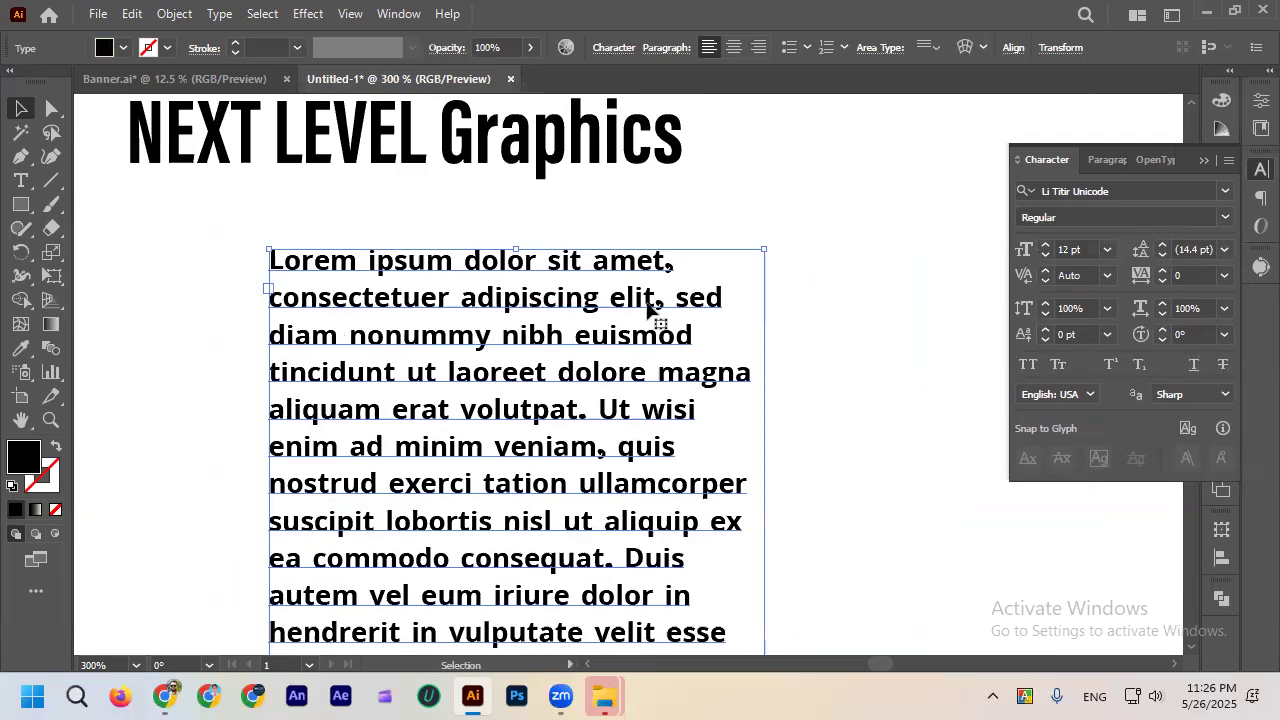
Set the lorem ipsum paragraph's leading to 24 pt, increasing it further to 33 pt.
left_click(1224, 250)
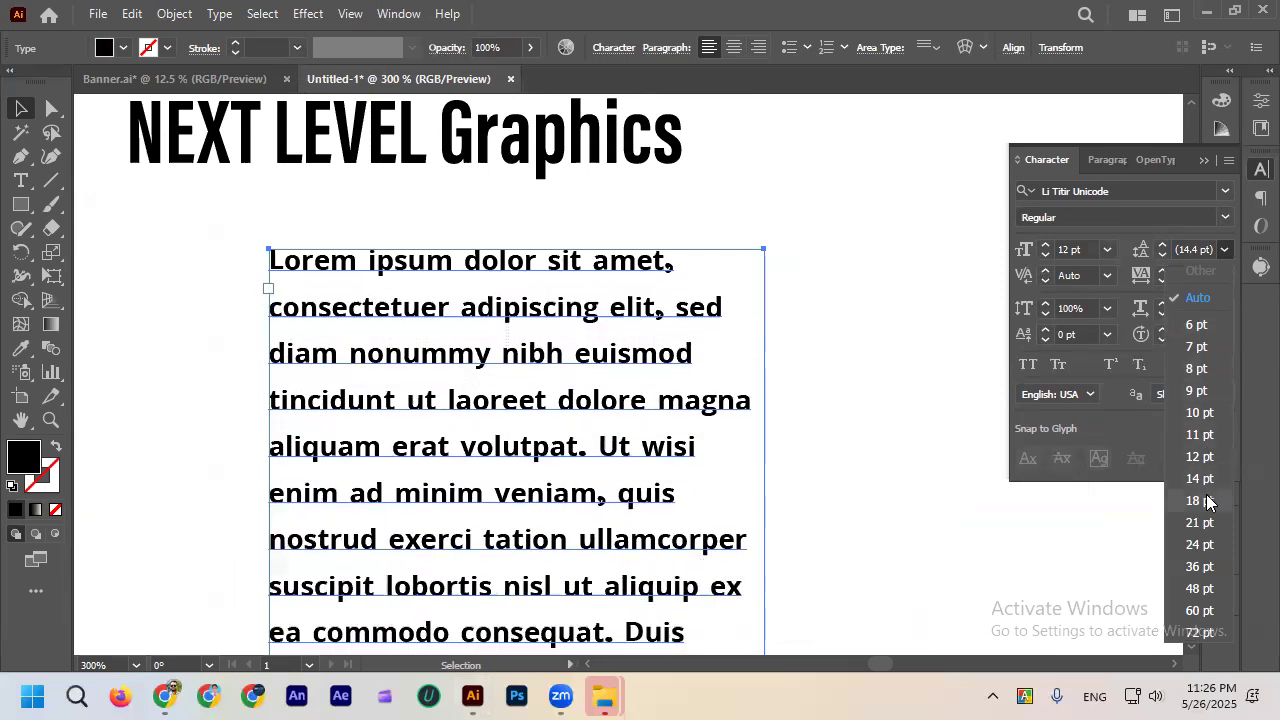
left_click(1212, 544)
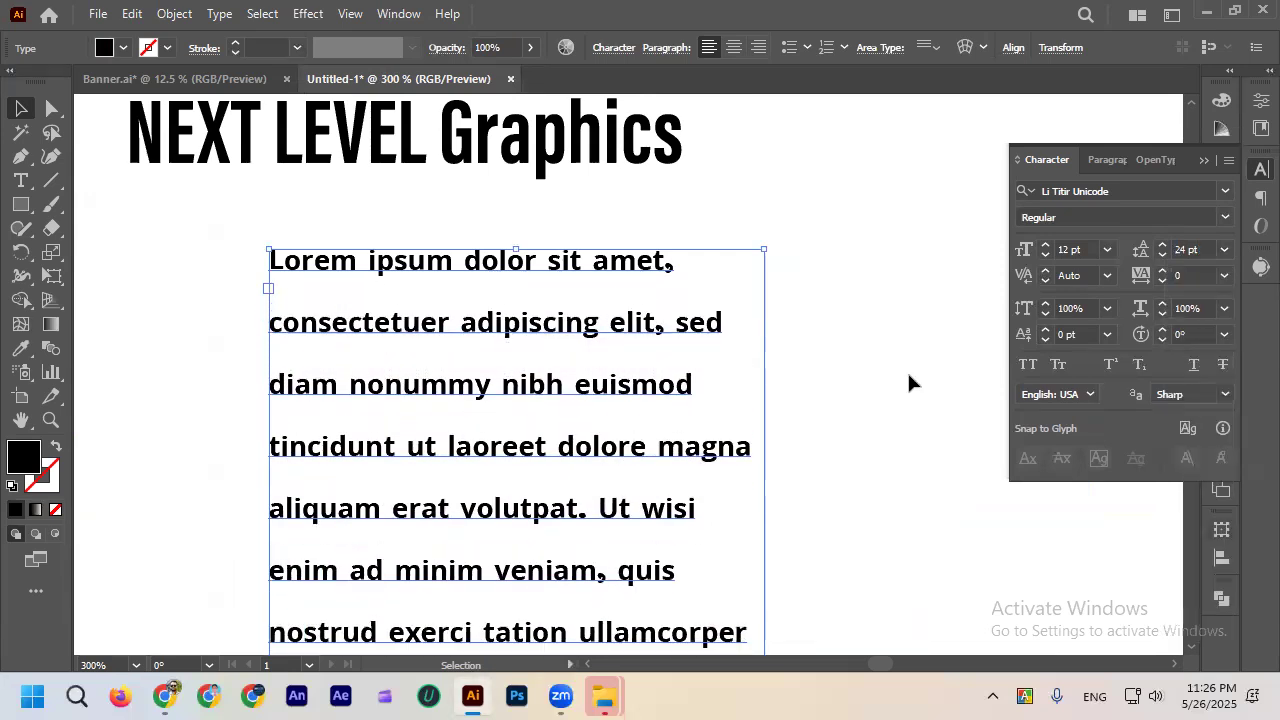
left_click(1161, 245)
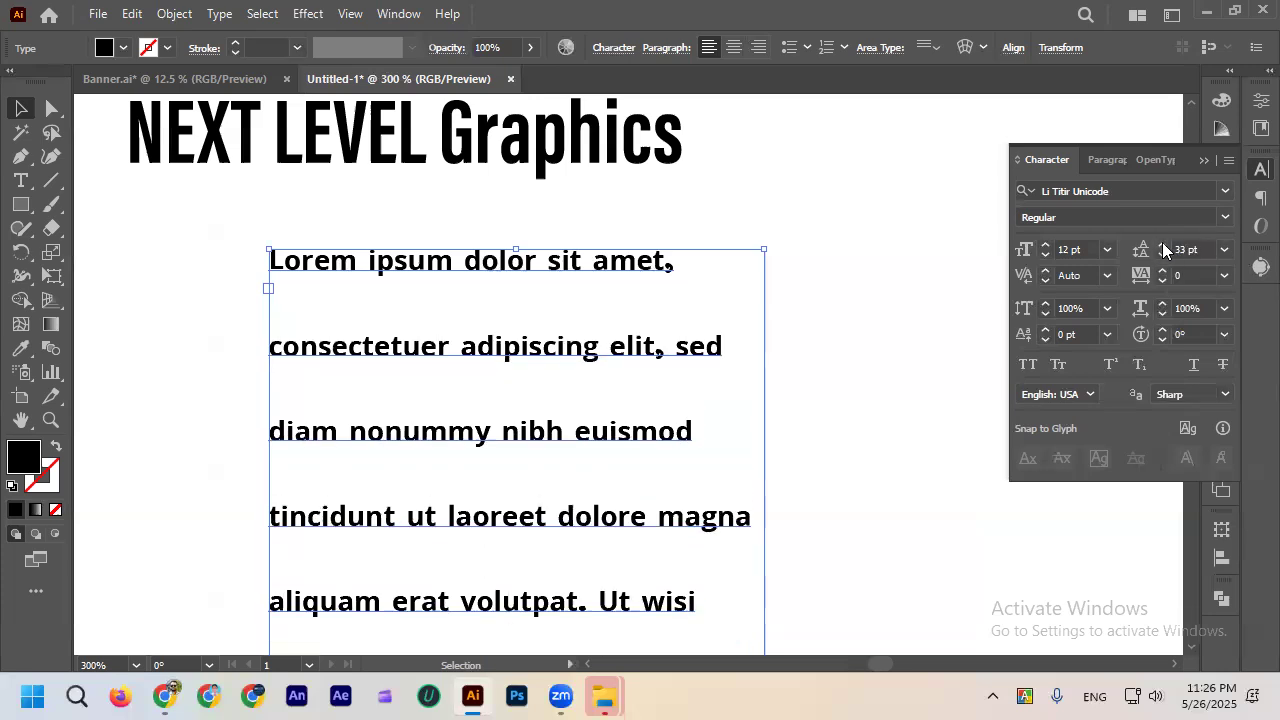
Reduce the lorem ipsum paragraph's leading to 13 pt.
left_click(1162, 256)
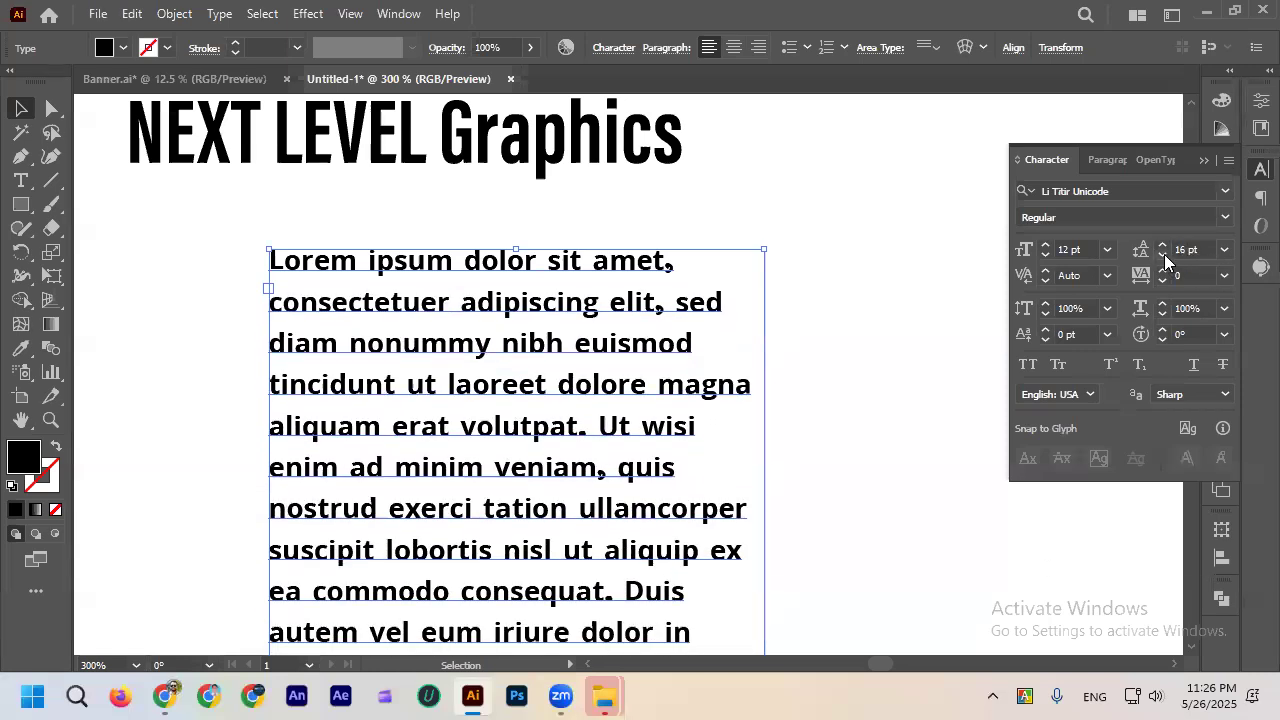
left_click(1164, 254)
left_click(1164, 254)
left_click(1164, 254)
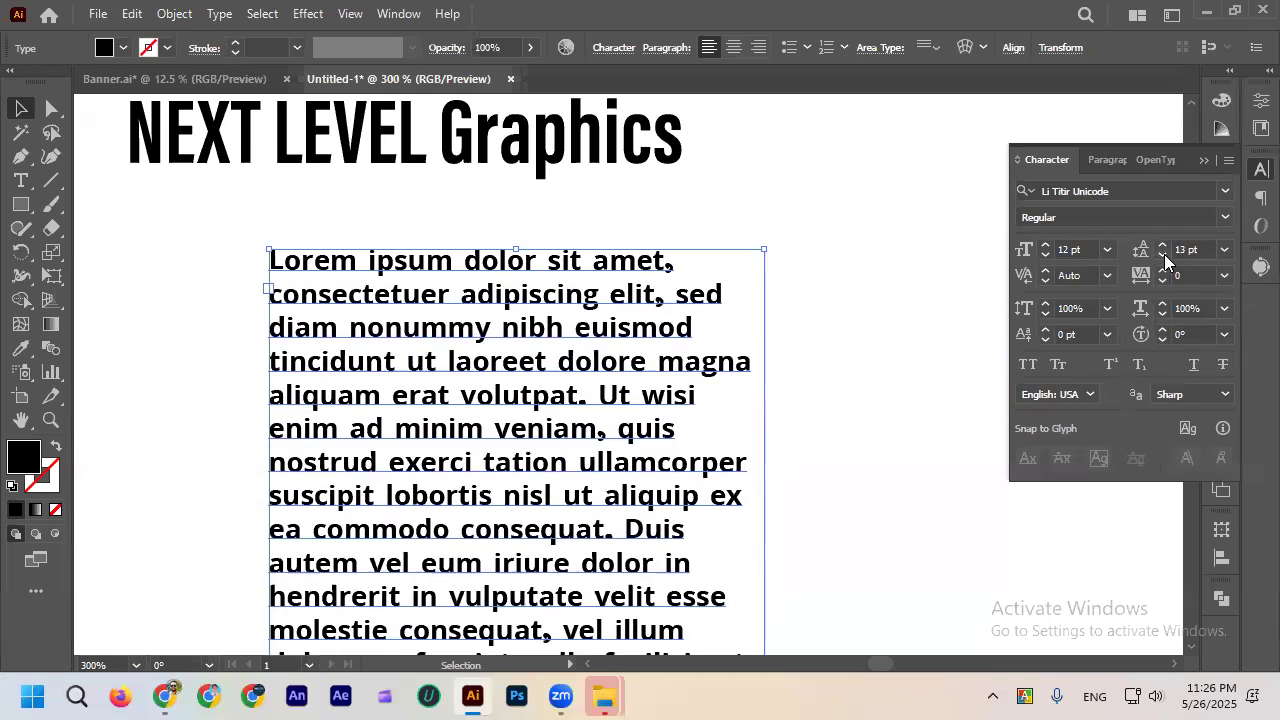
Move the lorem ipsum paragraph close below the black heading, with its left edge roughly aligned to the heading's.
left_click(911, 291)
scroll(758, 260, "down", 1)
left_click(524, 305)
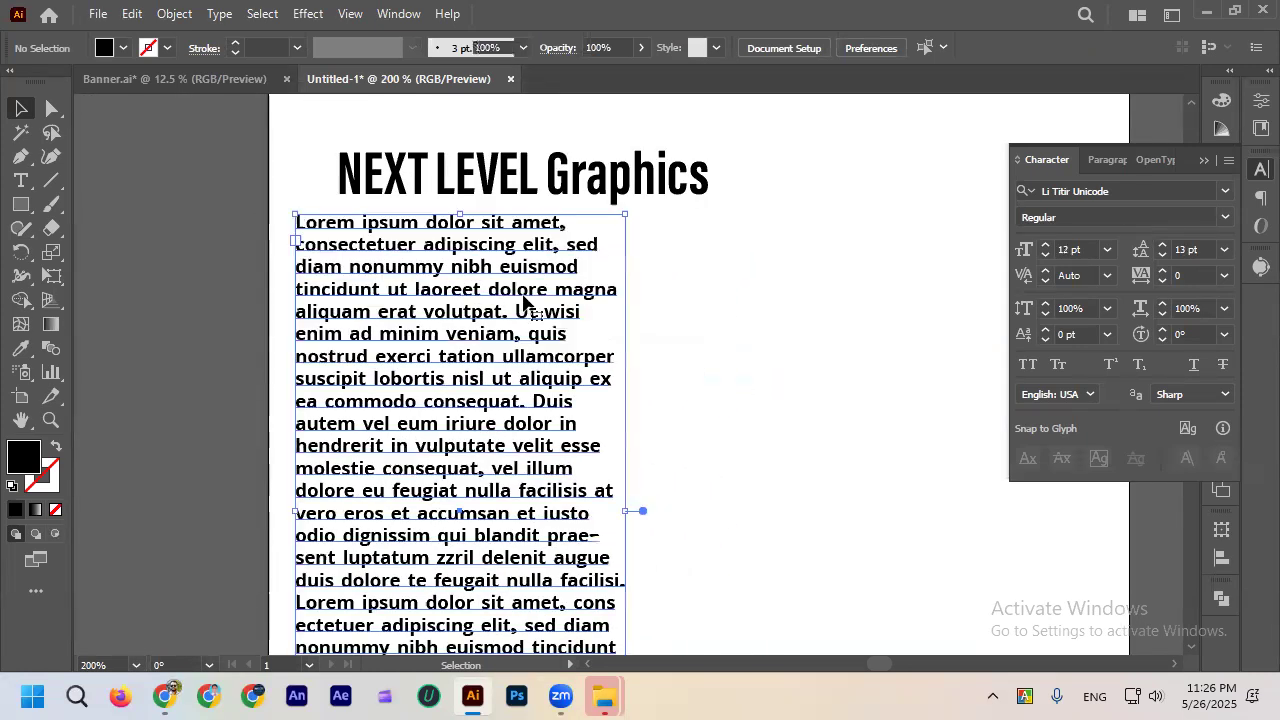
left_click_drag(524, 307, 540, 310)
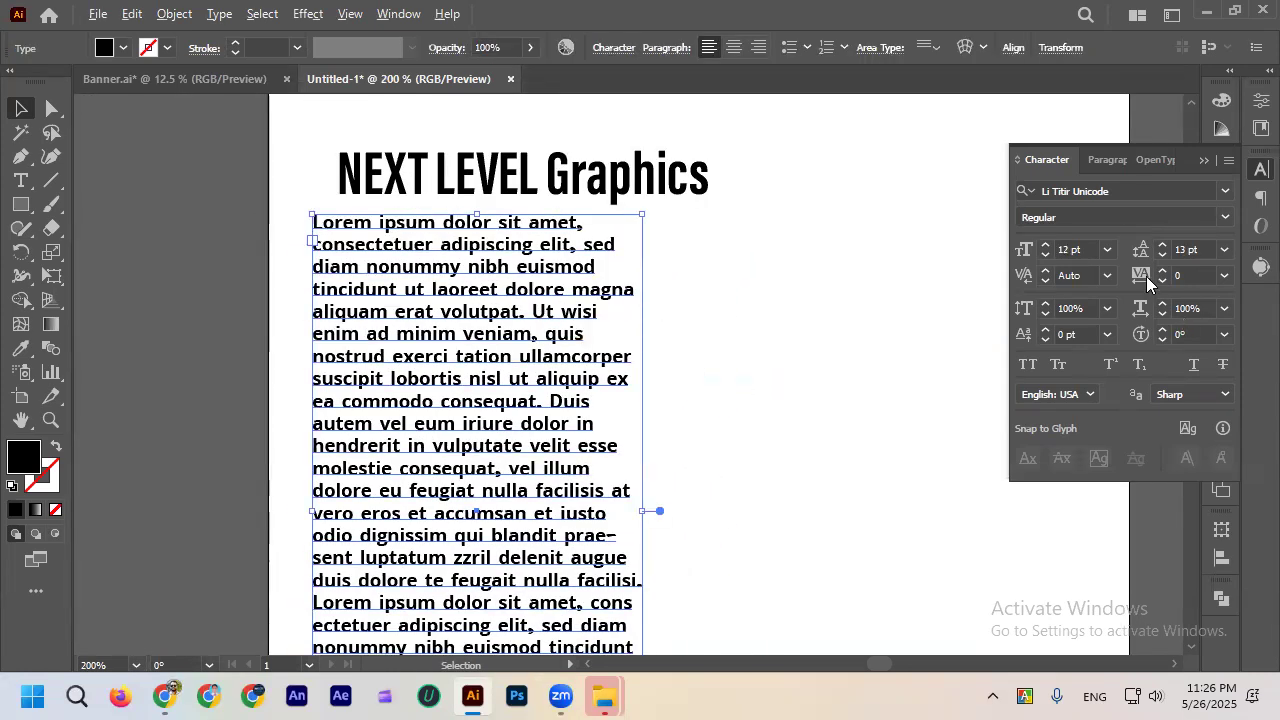
left_click_drag(636, 289, 655, 302)
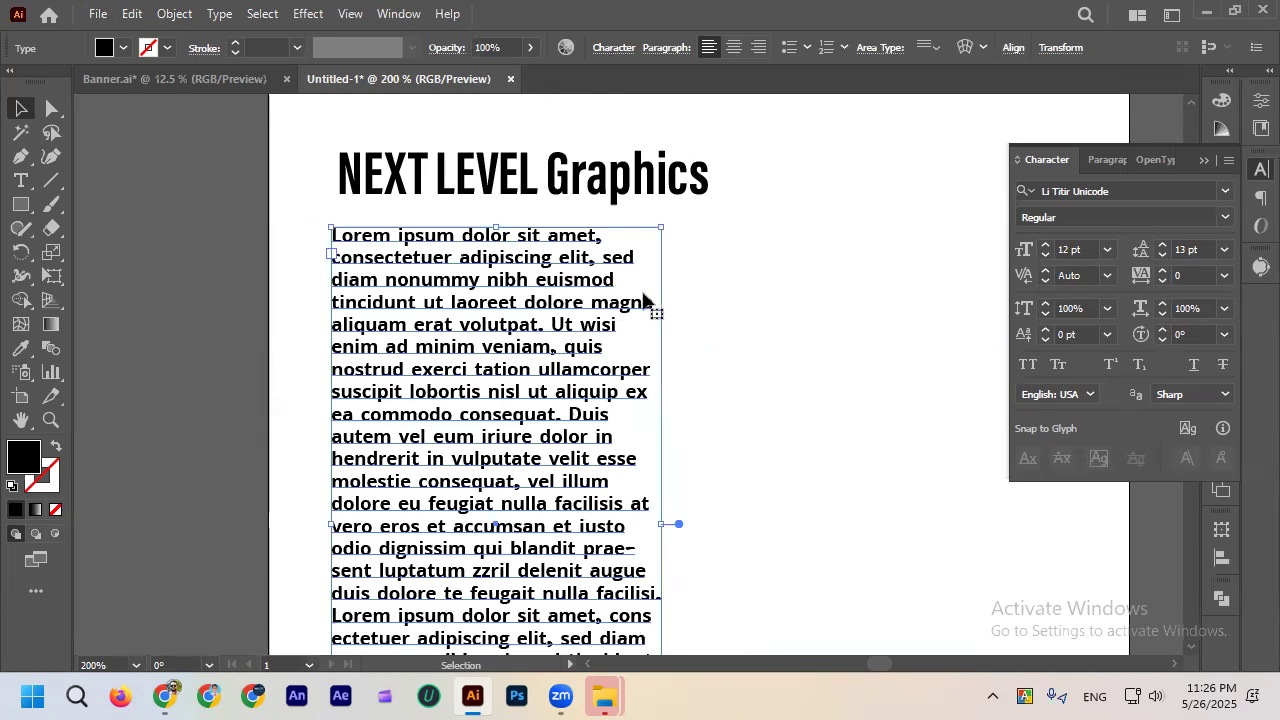
Examine the paragraph's tightened line spacing both close up and within the whole layout.
scroll(607, 290, "down", 1)
scroll(640, 310, "down", 1)
scroll(700, 335, "down", 1)
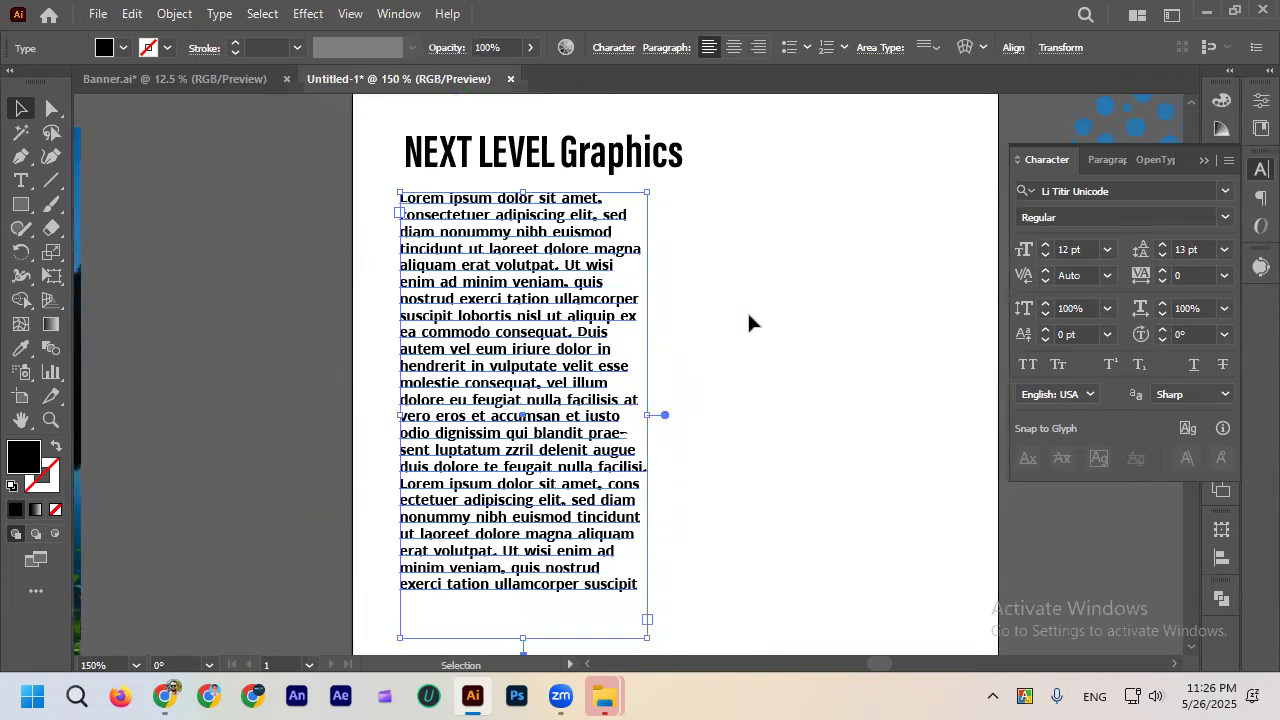
scroll(565, 288, "up", 1)
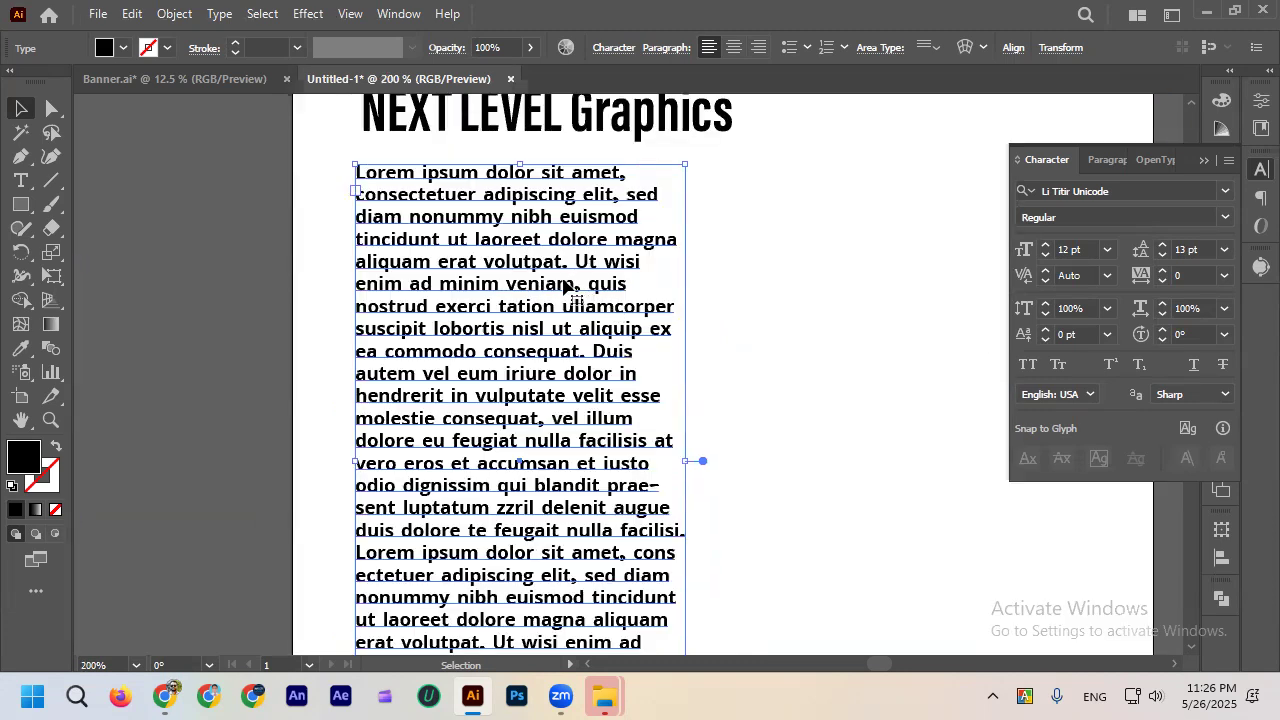
scroll(565, 288, "down", 1)
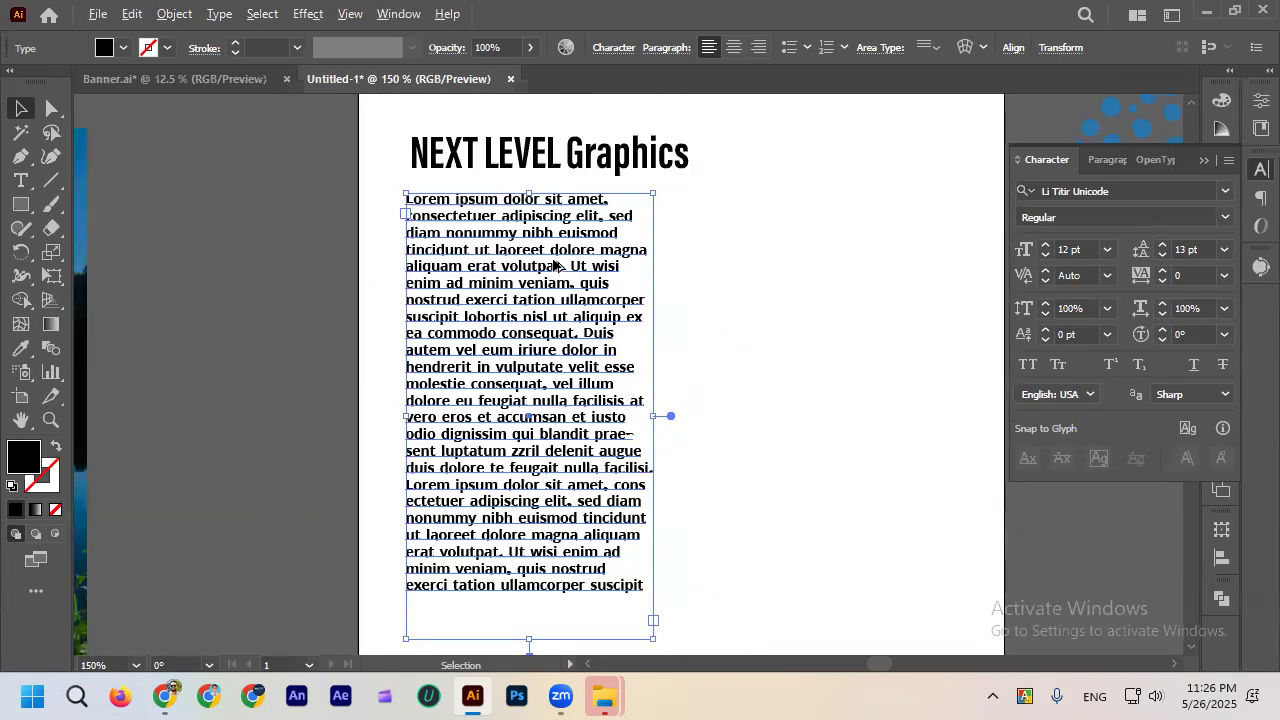
scroll(556, 268, "up", 2)
scroll(553, 268, "down", 1)
scroll(550, 268, "down", 1)
scroll(545, 268, "up", 1)
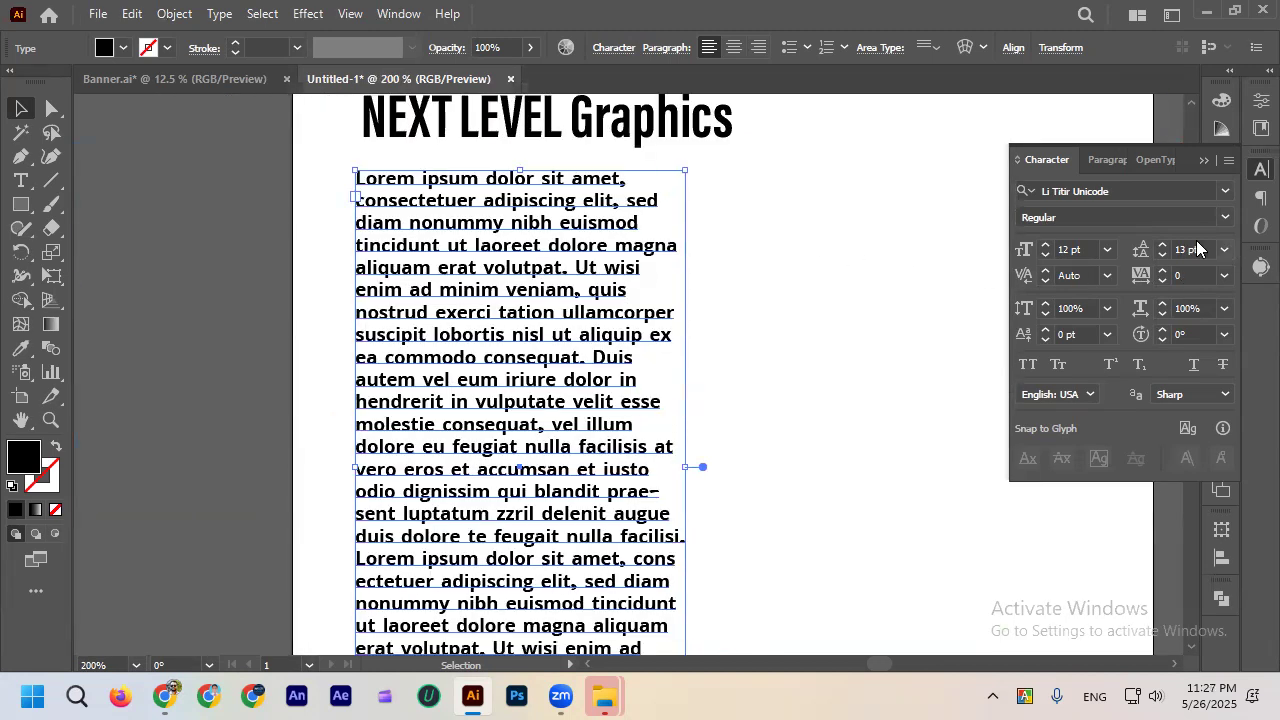
Enlarge the paragraph's font size to 35 pt and shift the text block slightly lower on the artboard.
left_click_drag(1046, 244, 1046, 244)
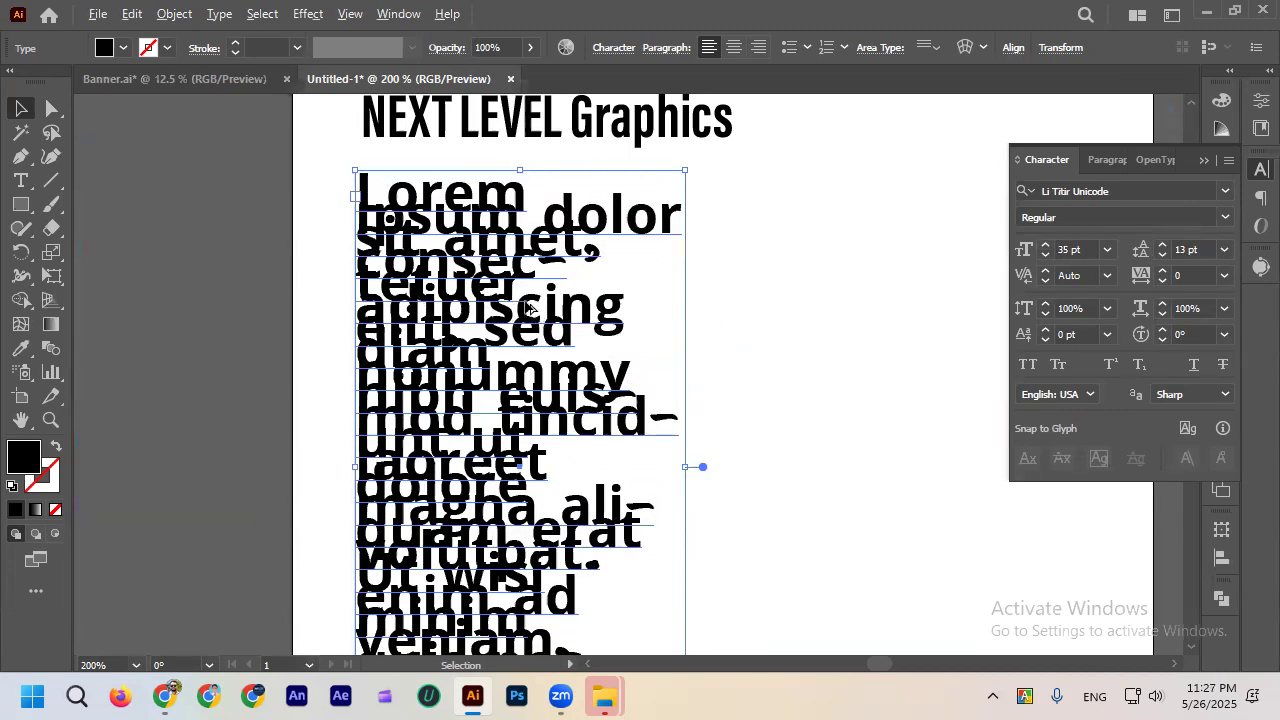
key("ctrl+1")
left_click_drag(586, 302, 578, 318)
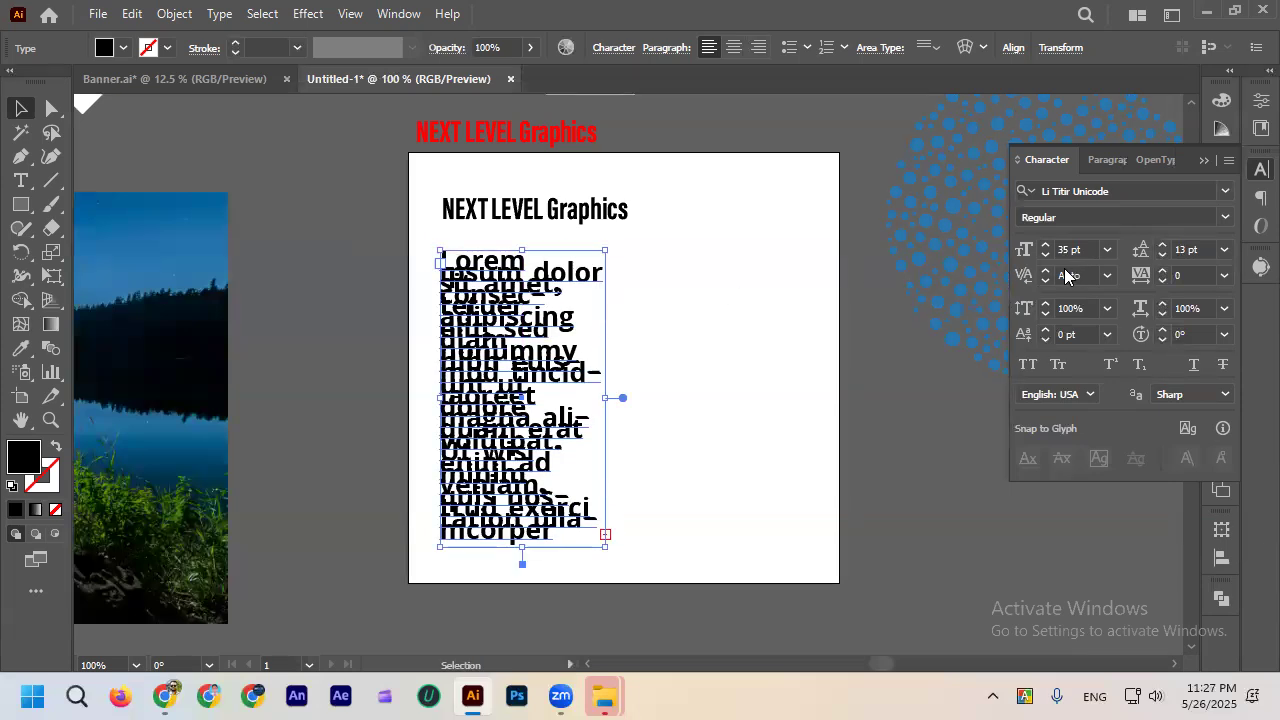
Set the lorem ipsum paragraph's font size back to 12 pt and deselect it.
left_click(1107, 249)
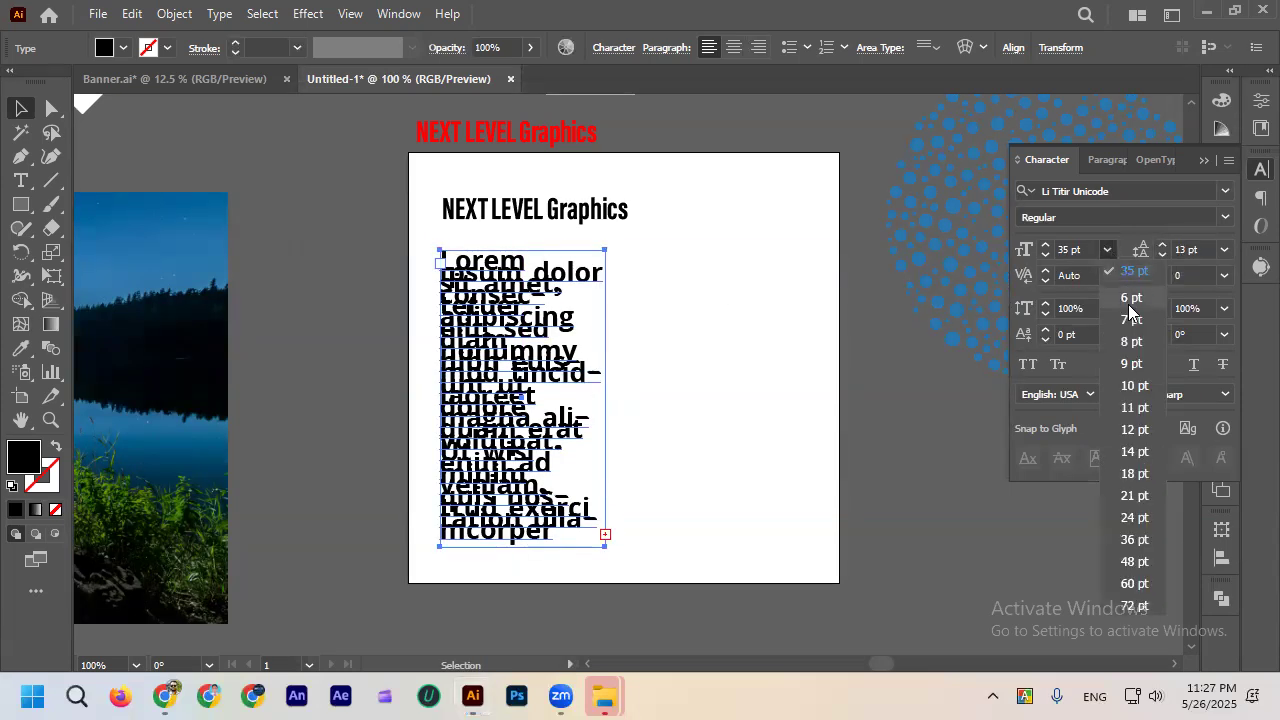
left_click(1145, 429)
left_click(707, 370)
scroll(590, 348, "up", 2)
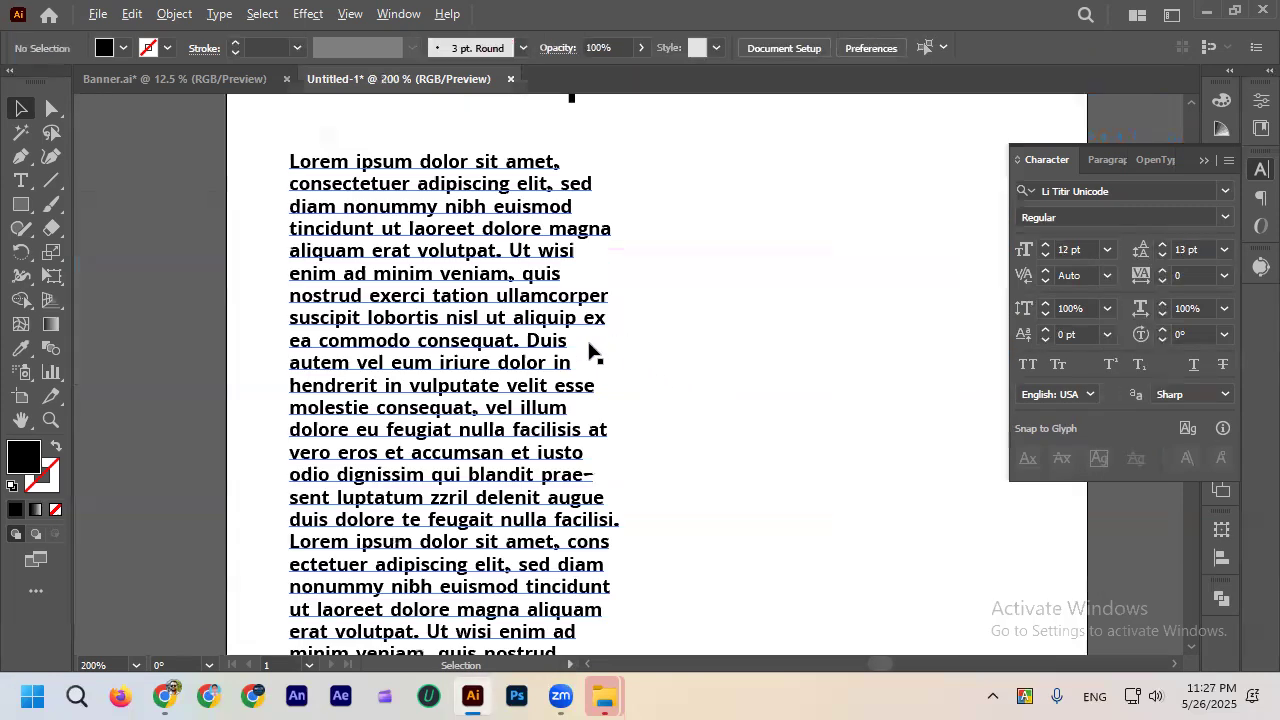
scroll(513, 285, "down", 1)
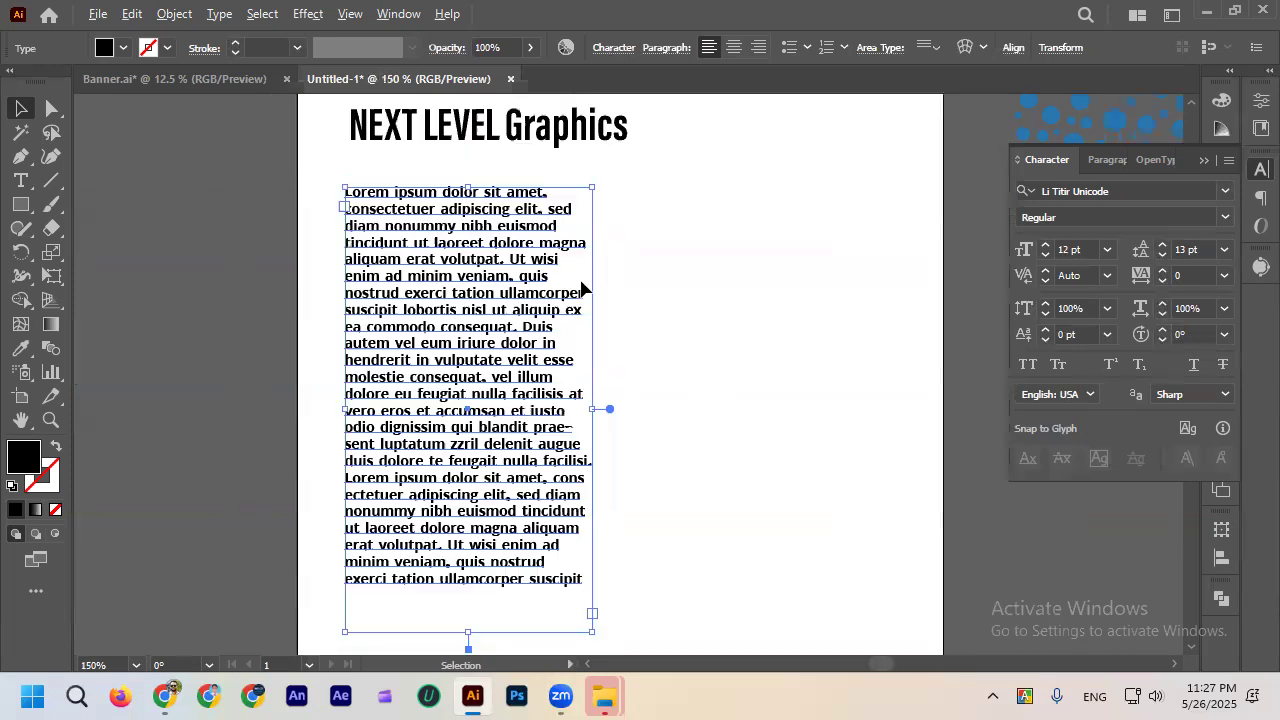
left_click(699, 272)
Draw a second placeholder text area to the right of the lorem ipsum paragraph and delete it.
scroll(521, 257, "down", 1)
left_click(20, 180)
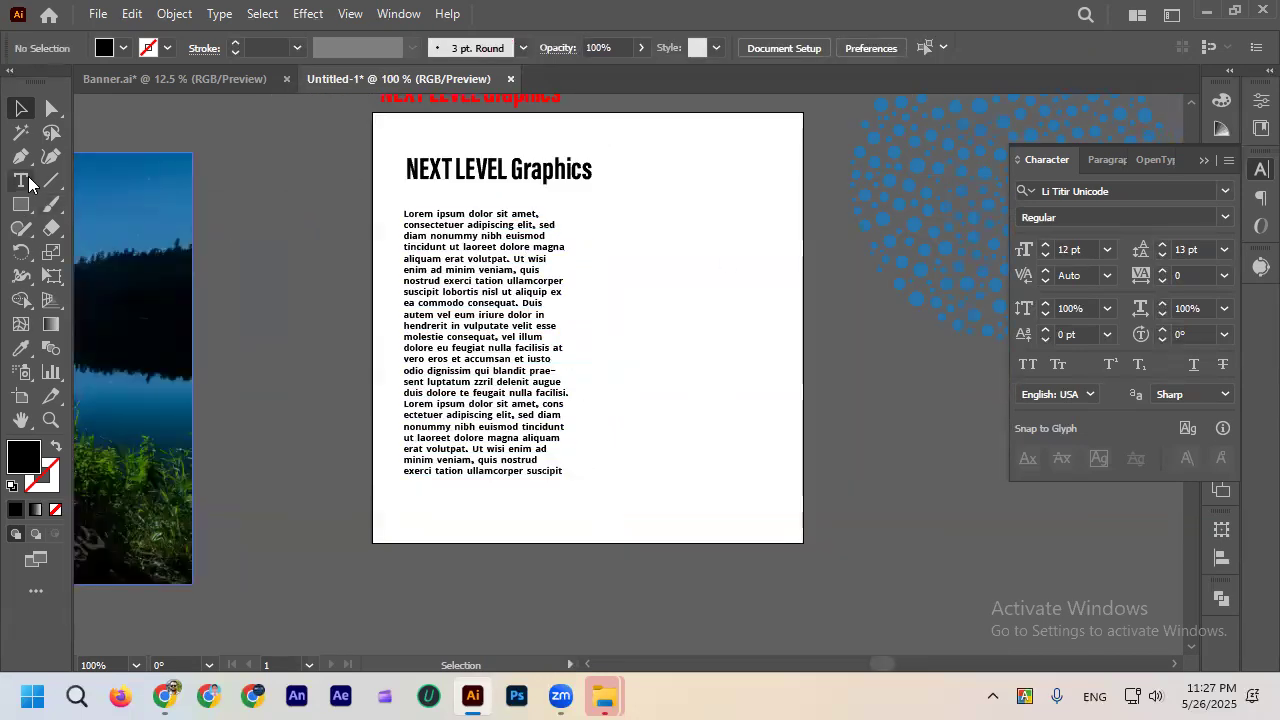
left_click_drag(614, 206, 734, 462)
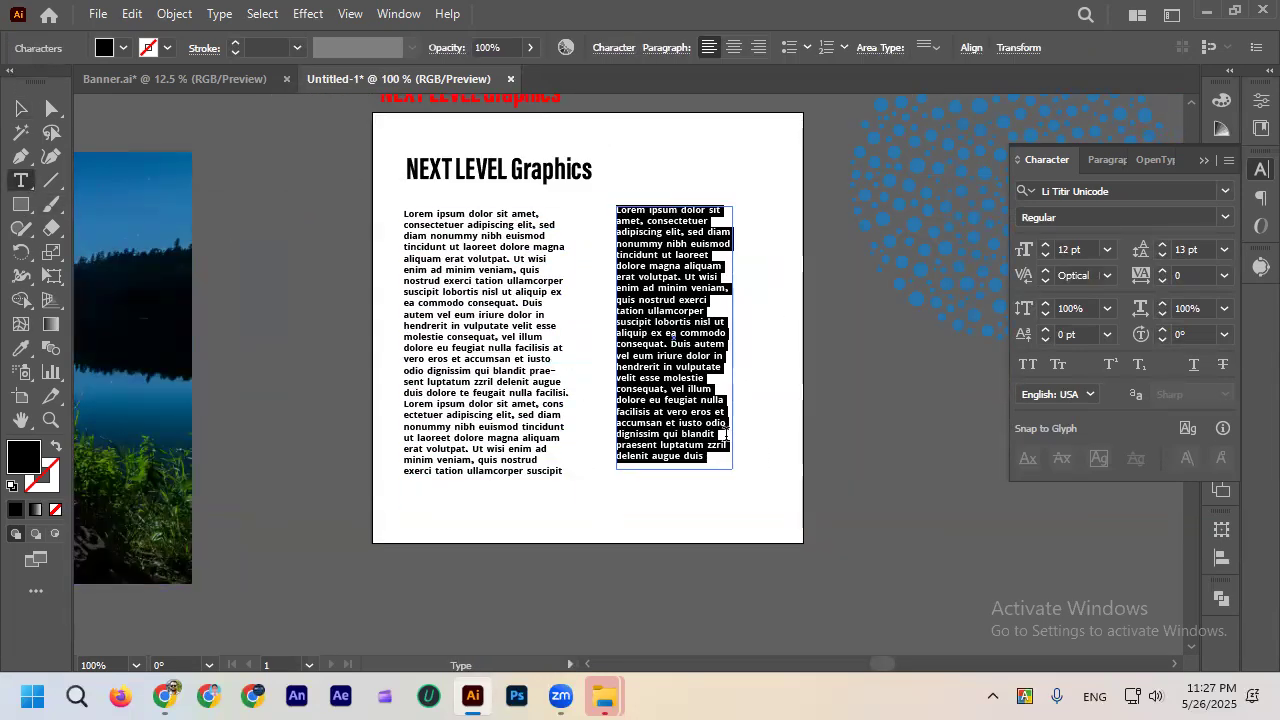
scroll(706, 274, "up", 1)
key("Escape")
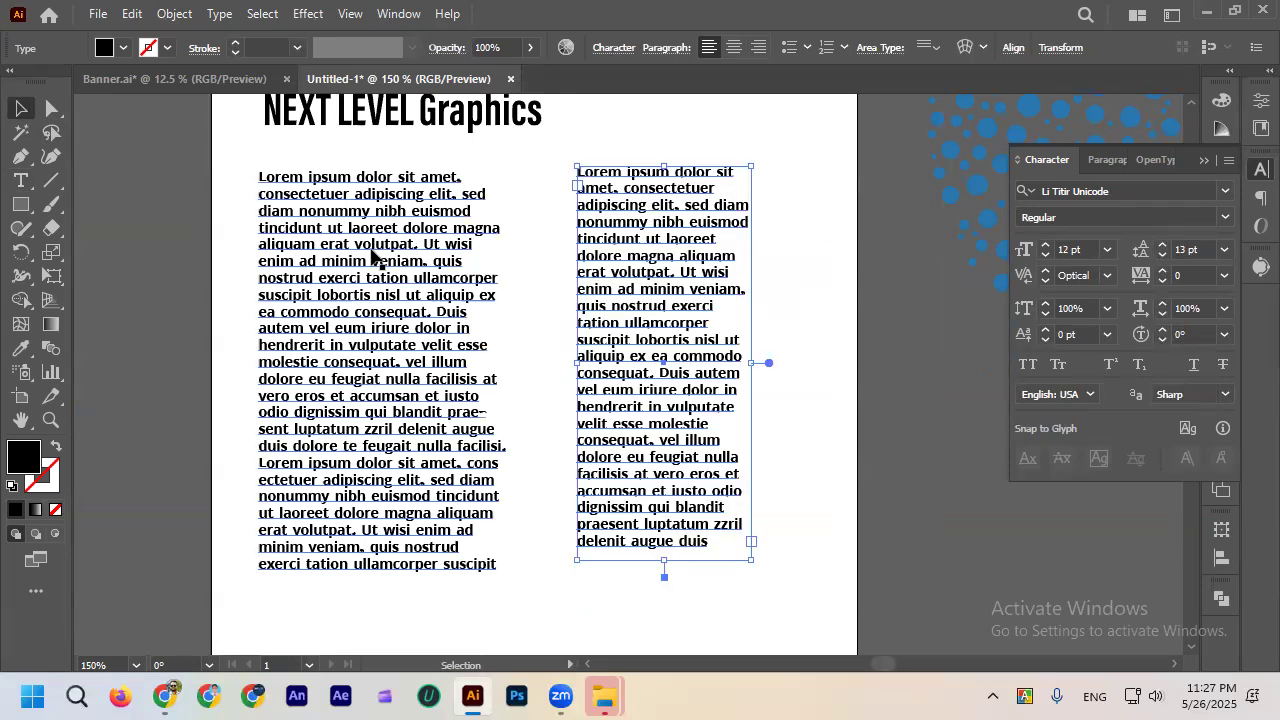
key("Delete")
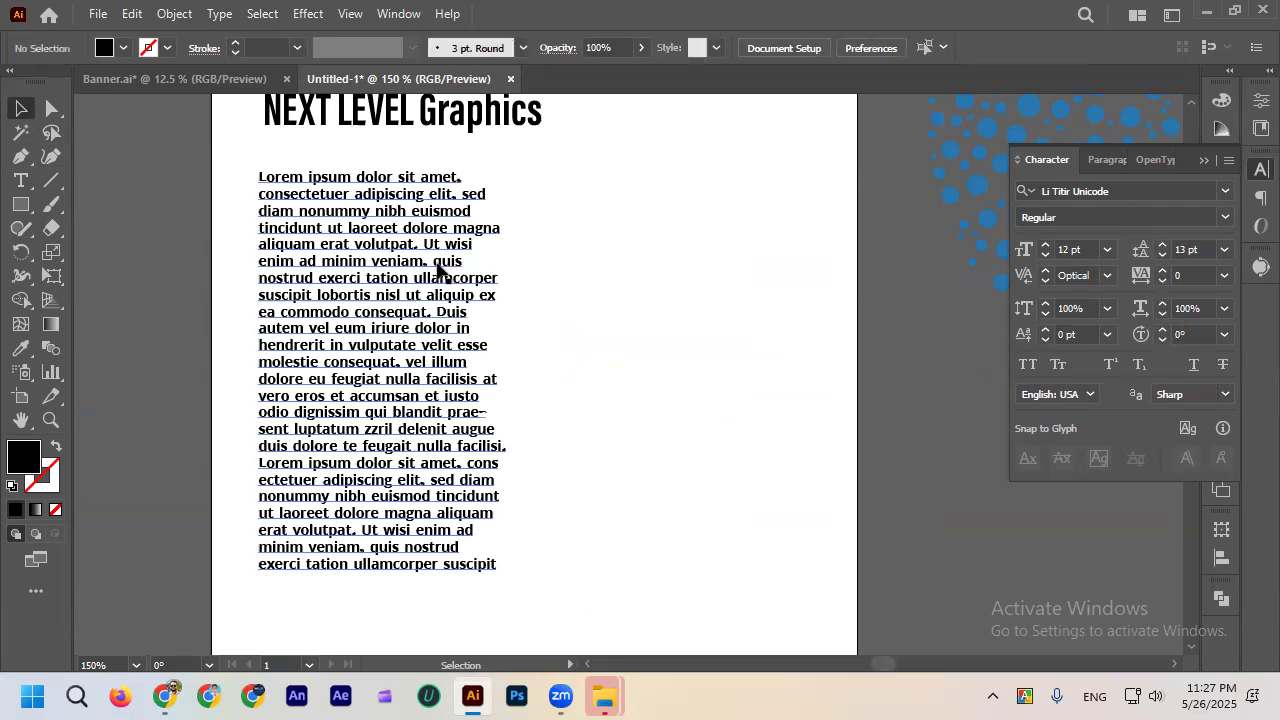
Move the lorem ipsum paragraph up directly beneath the black heading, aligning their left edges.
left_click(426, 278)
scroll(651, 309, "up", 1)
scroll(392, 291, "down", 1)
scroll(392, 291, "up", 1)
left_click_drag(419, 302, 423, 274)
left_click(661, 335)
Reduce the lorem ipsum paragraph's leading to 12 pt and compare the spacing against the whole artboard.
scroll(527, 324, "down", 1)
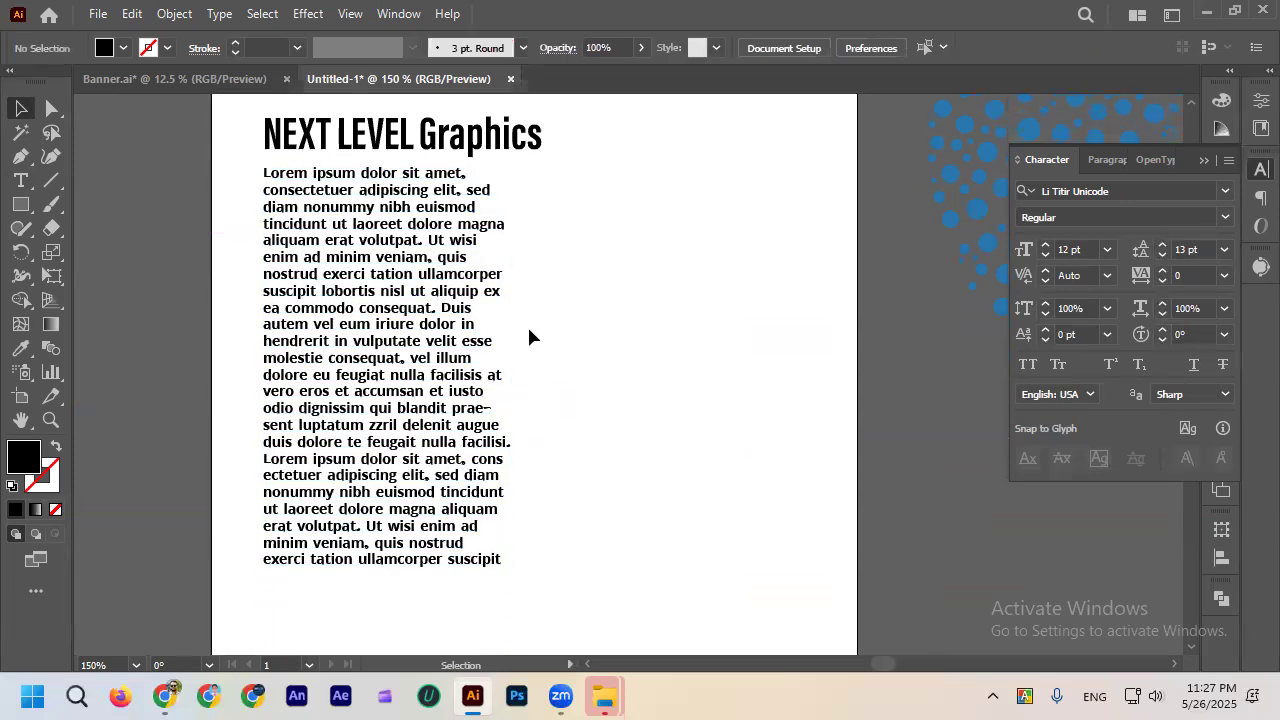
scroll(527, 324, "down", 1, "alt")
scroll(579, 252, "up", 1)
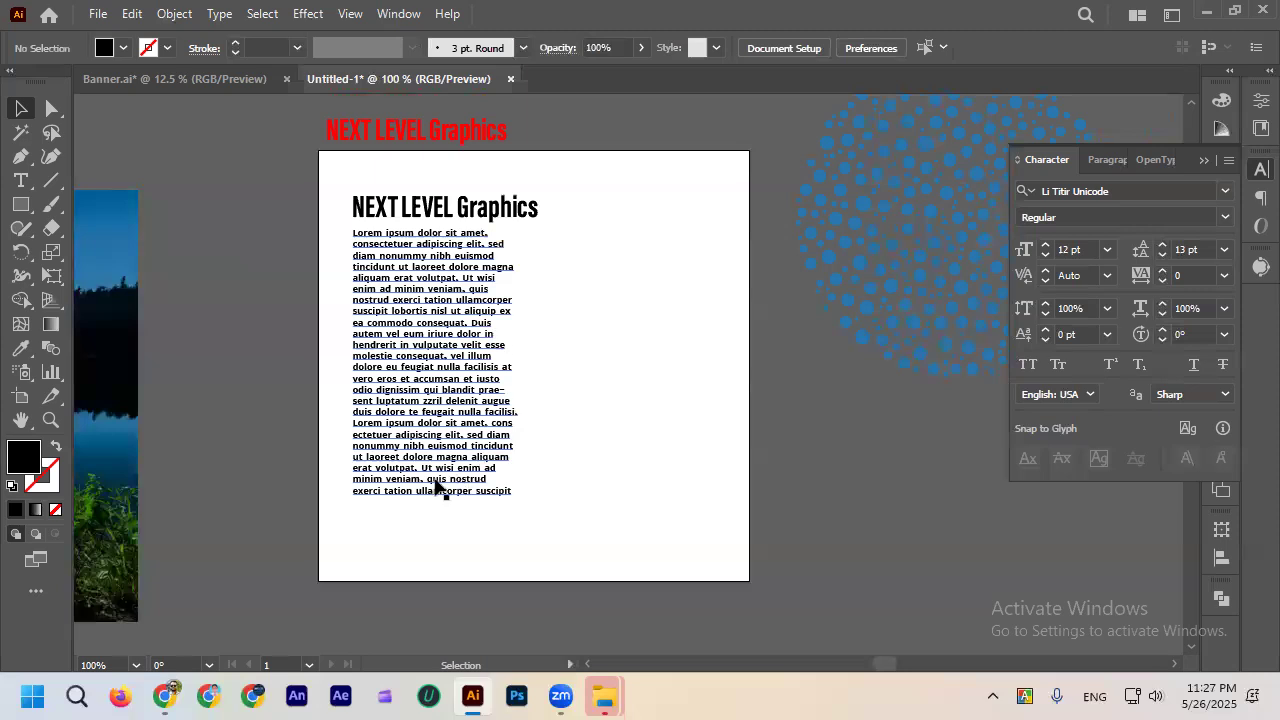
scroll(437, 486, "up", 1, "alt")
left_click(437, 490)
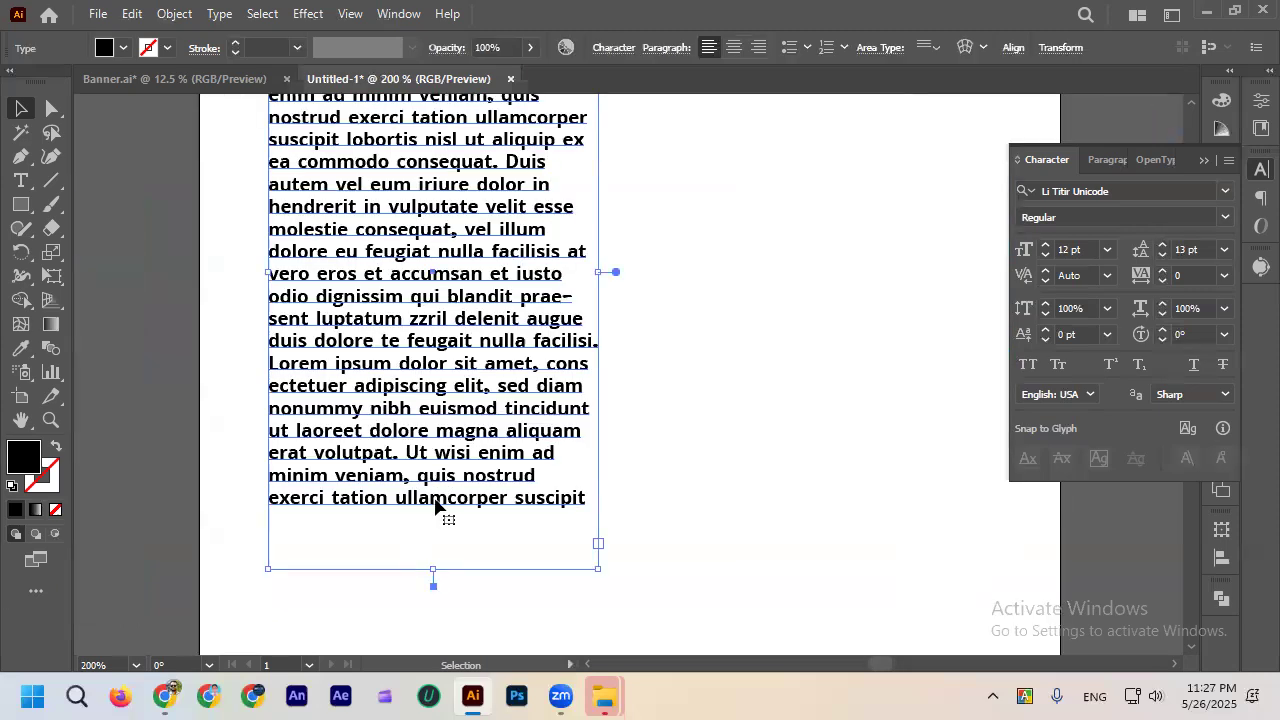
left_click(1162, 254)
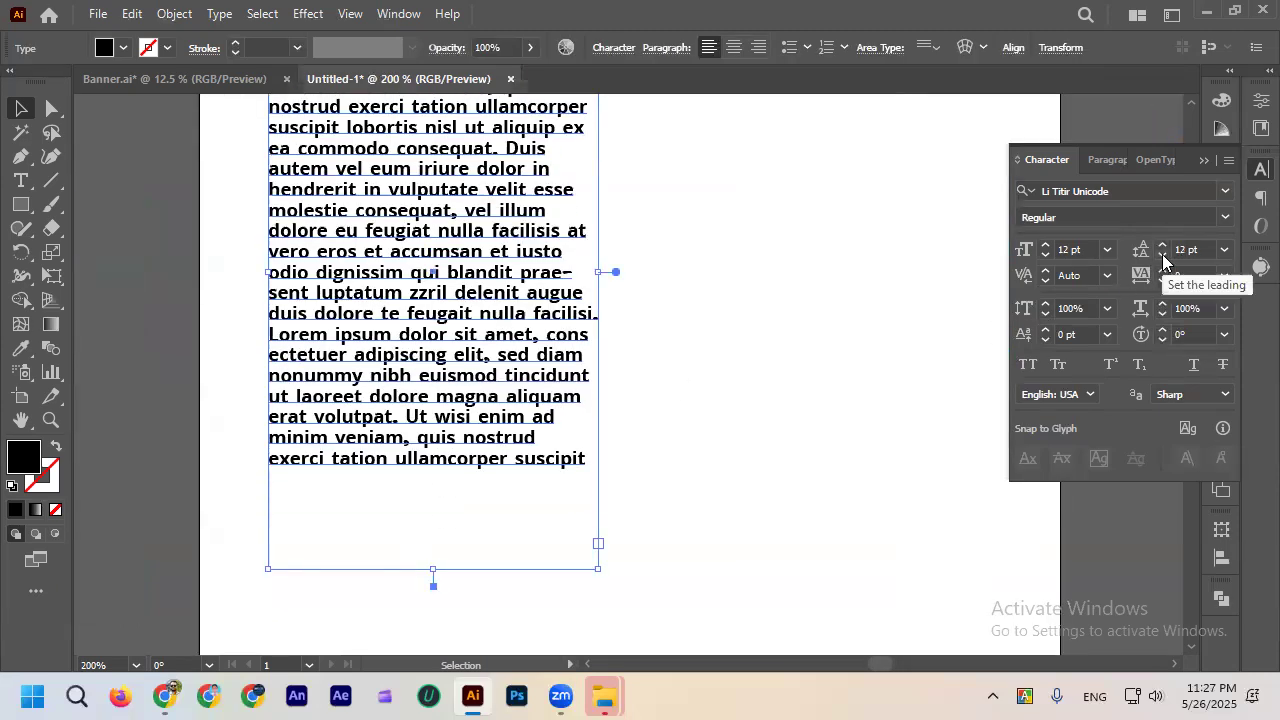
scroll(544, 469, "down", 2, "alt")
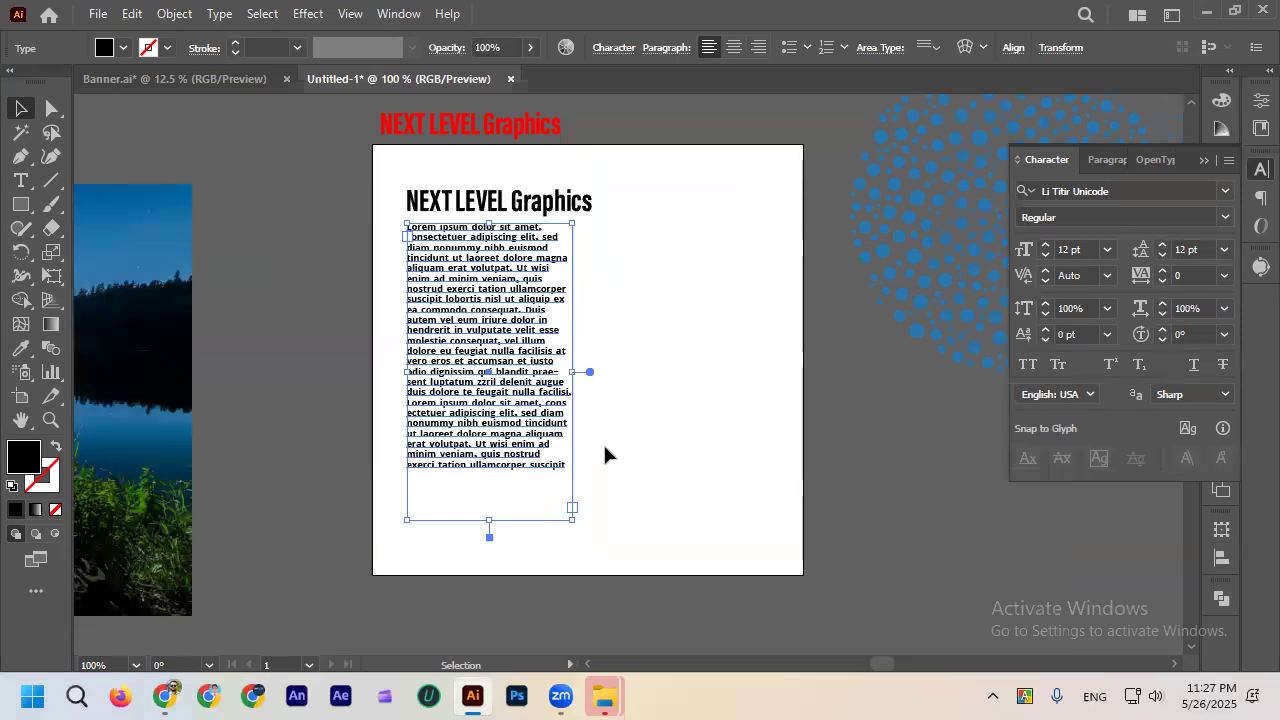
scroll(508, 450, "up", 2, "alt")
scroll(500, 452, "down", 2, "alt")
Move the paragraph lower to leave a gap beneath the heading and set its leading to 14 pt.
left_click_drag(500, 455, 484, 493)
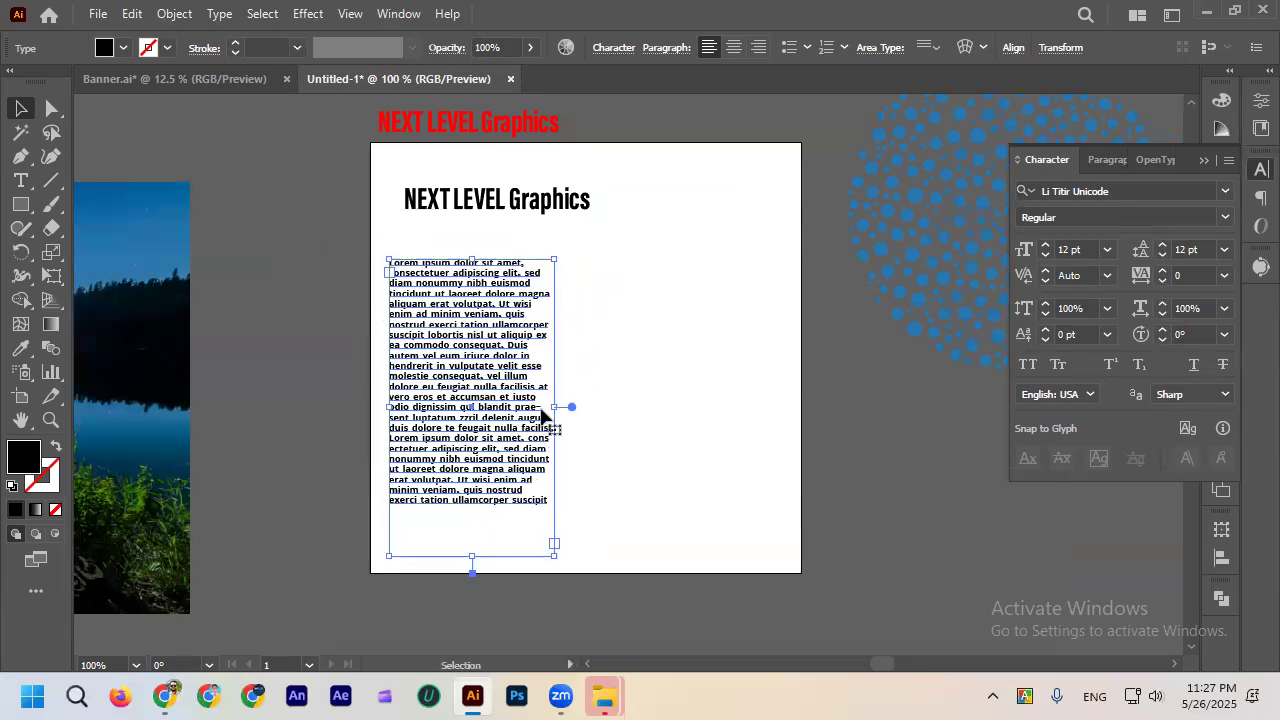
left_click(1162, 245)
left_click(1161, 247)
left_click(737, 471)
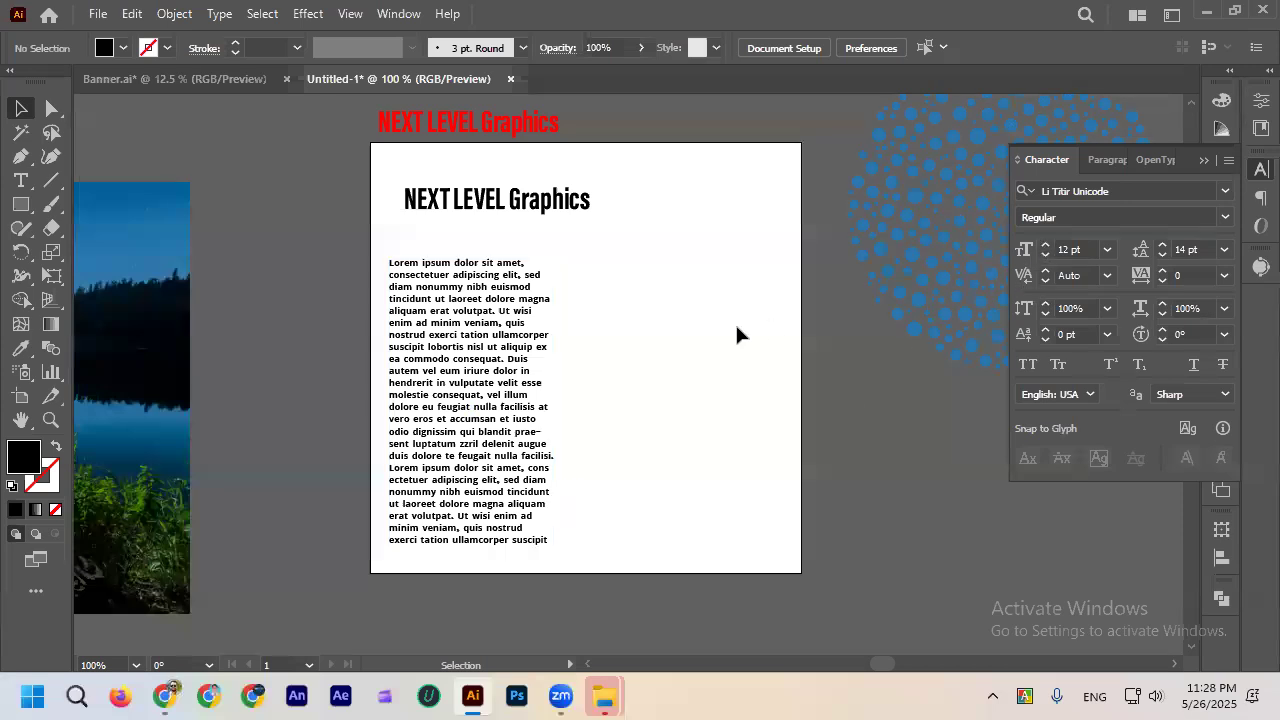
left_click_drag(488, 368, 494, 359)
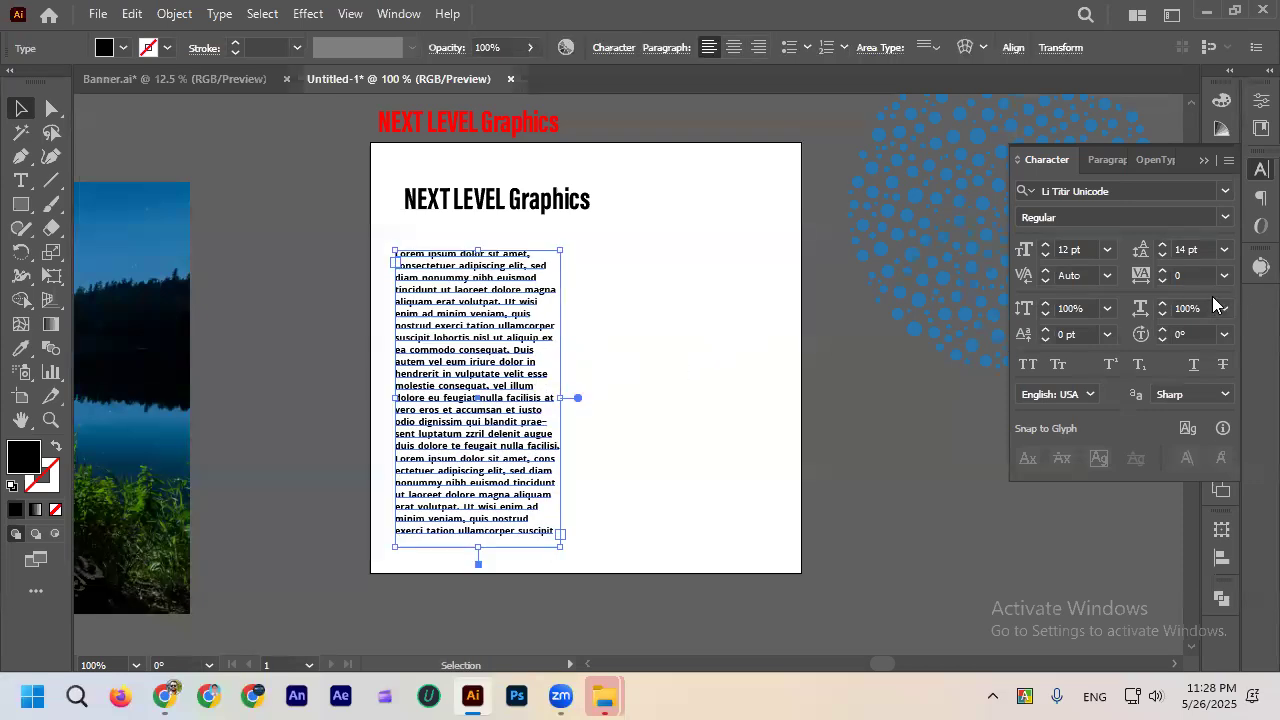
Move the black NEXT LEVEL Graphics heading right, toward the middle of the artboard's upper area.
scroll(637, 217, "up", 2)
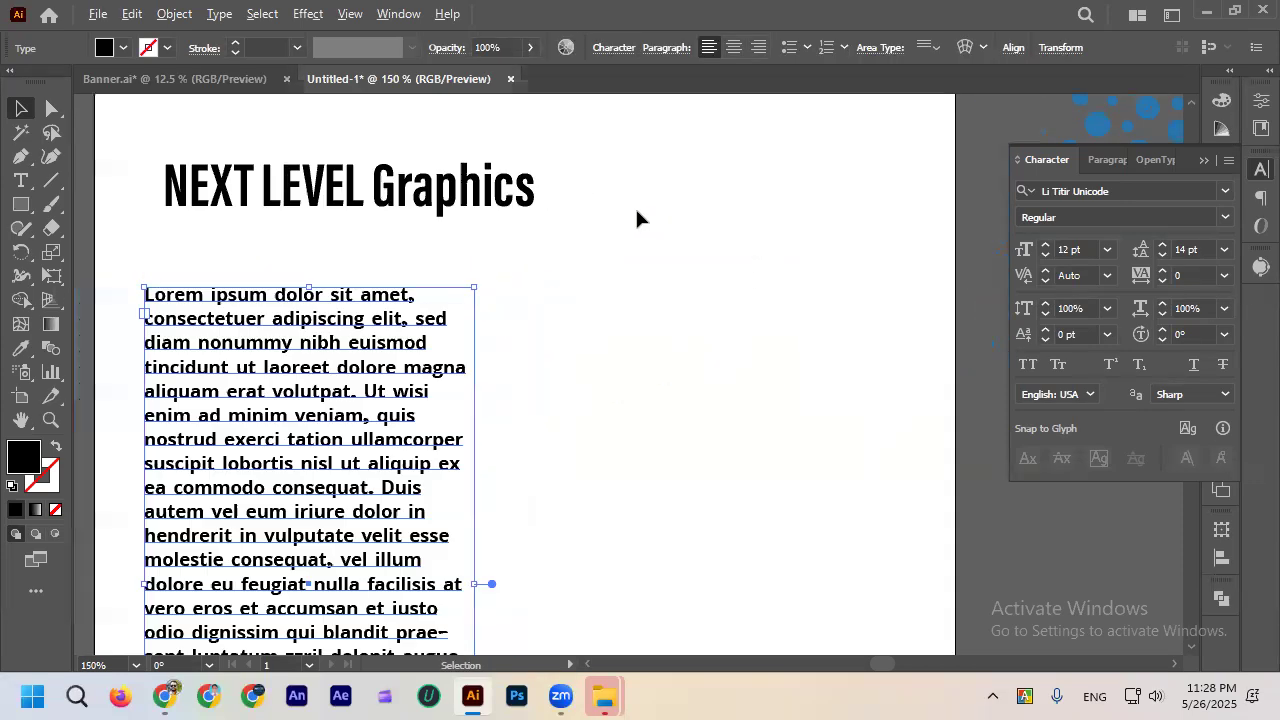
left_click(530, 200)
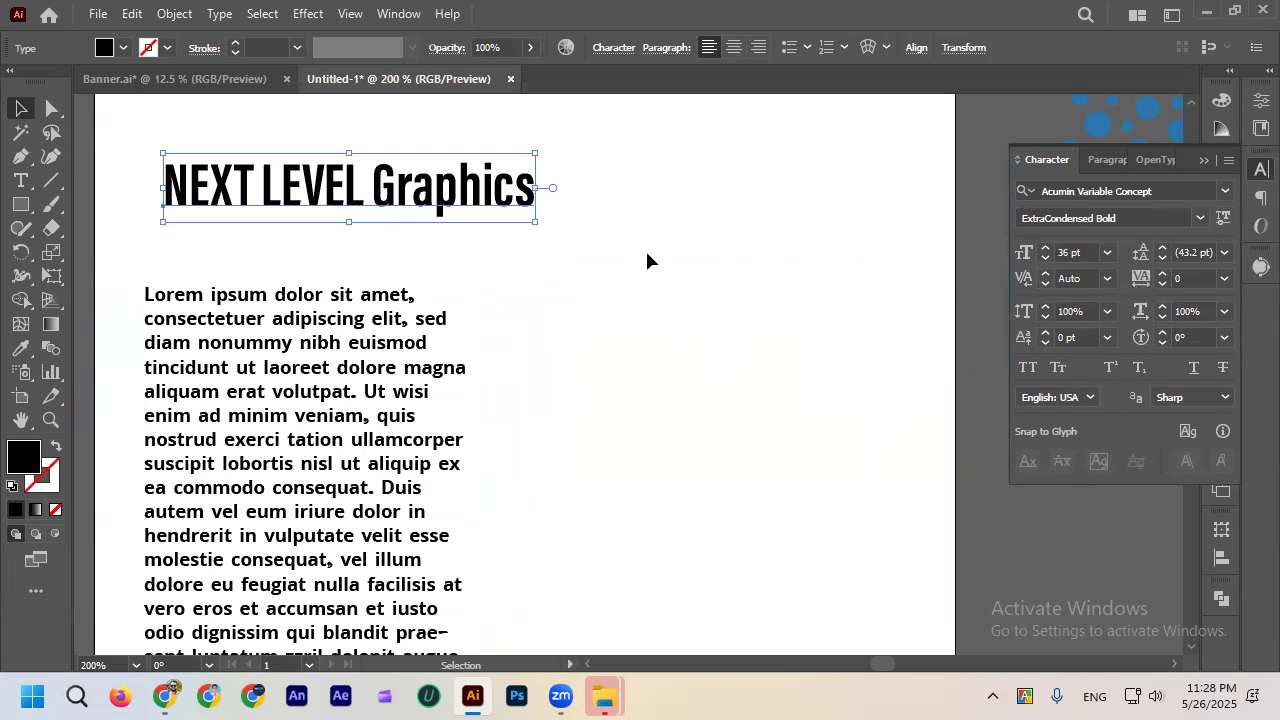
left_click_drag(416, 205, 652, 194)
scroll(583, 257, "up", 2)
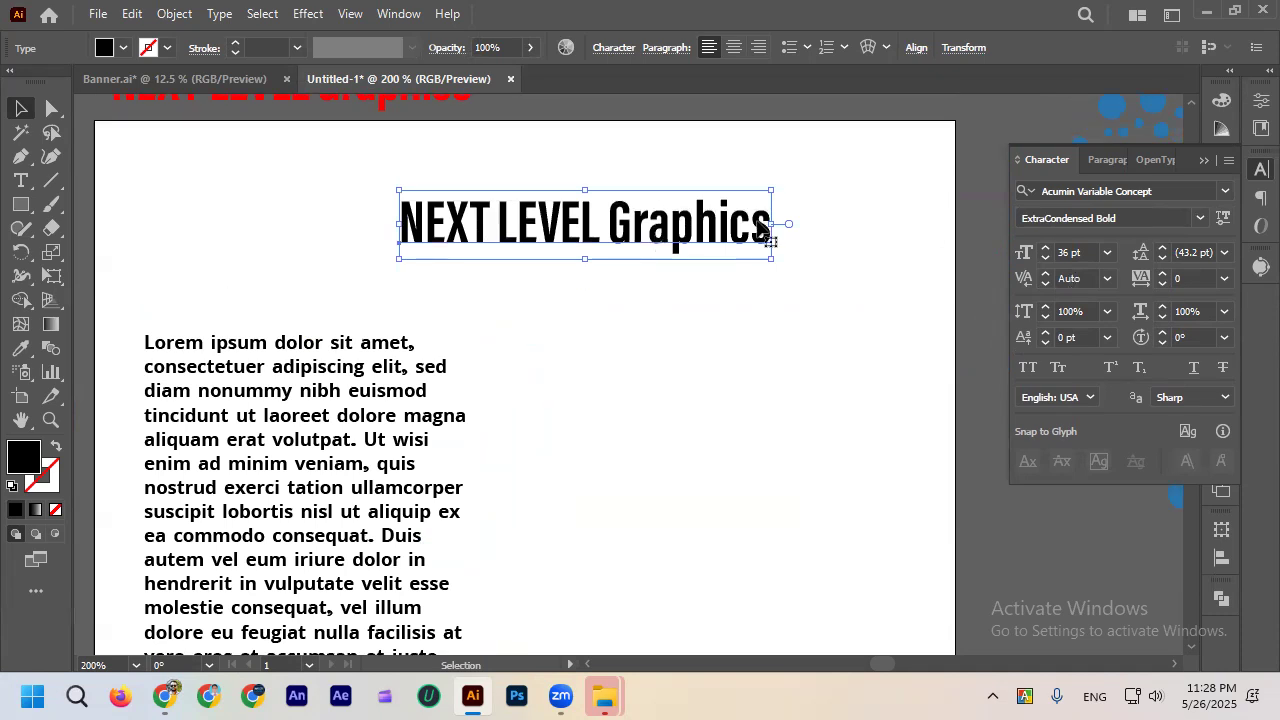
Try tracking of 200 on the black NEXT LEVEL Graphics heading and shift the heading to the left.
left_click(648, 311)
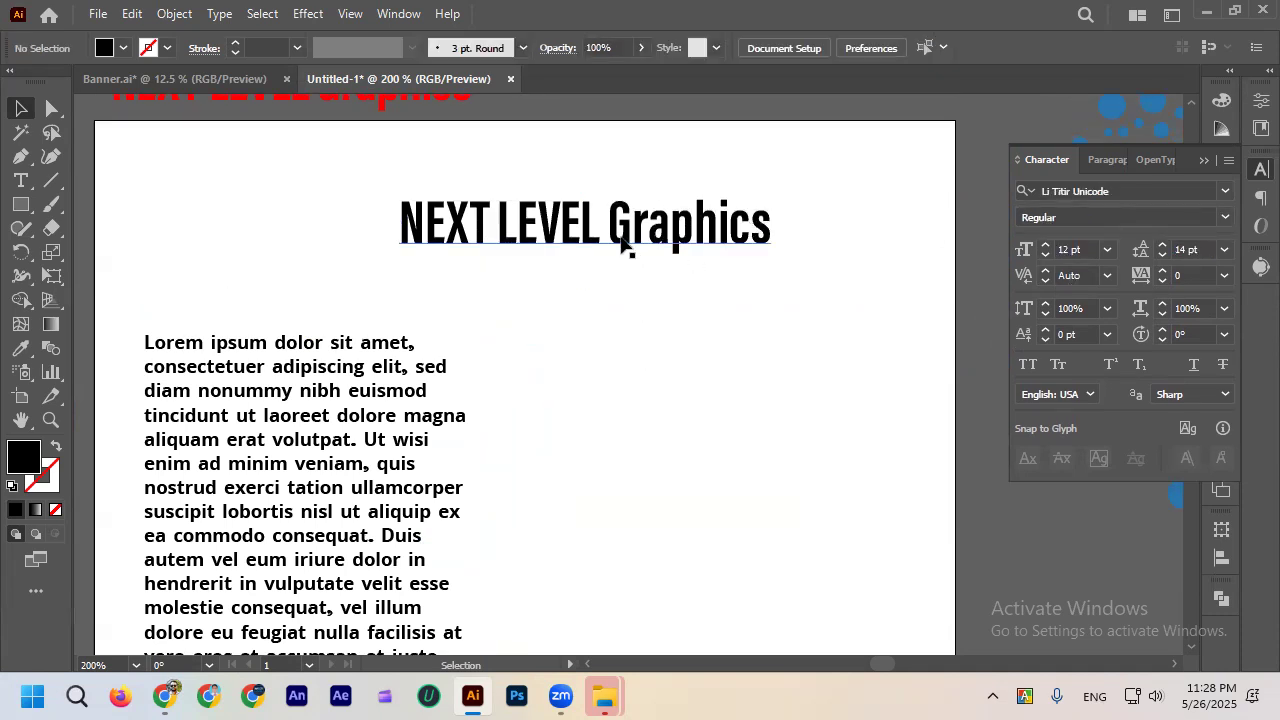
left_click(676, 247)
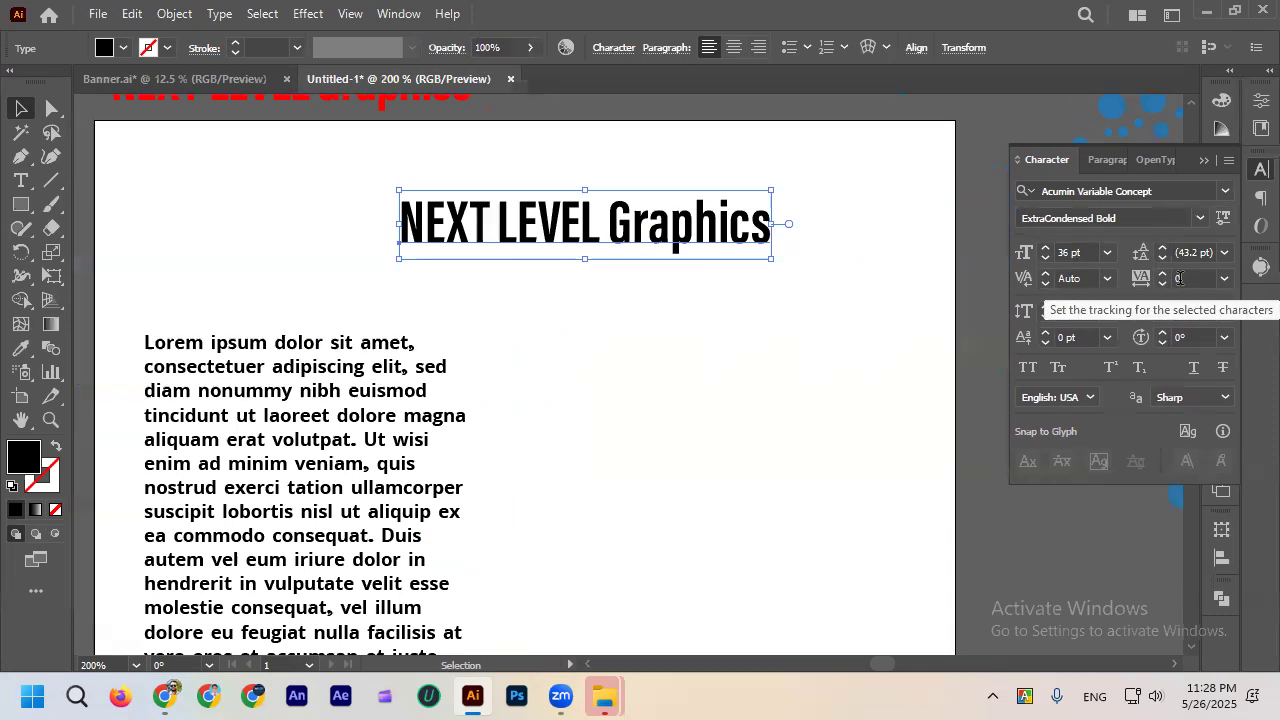
left_click_drag(1163, 275, 1163, 278)
type("200")
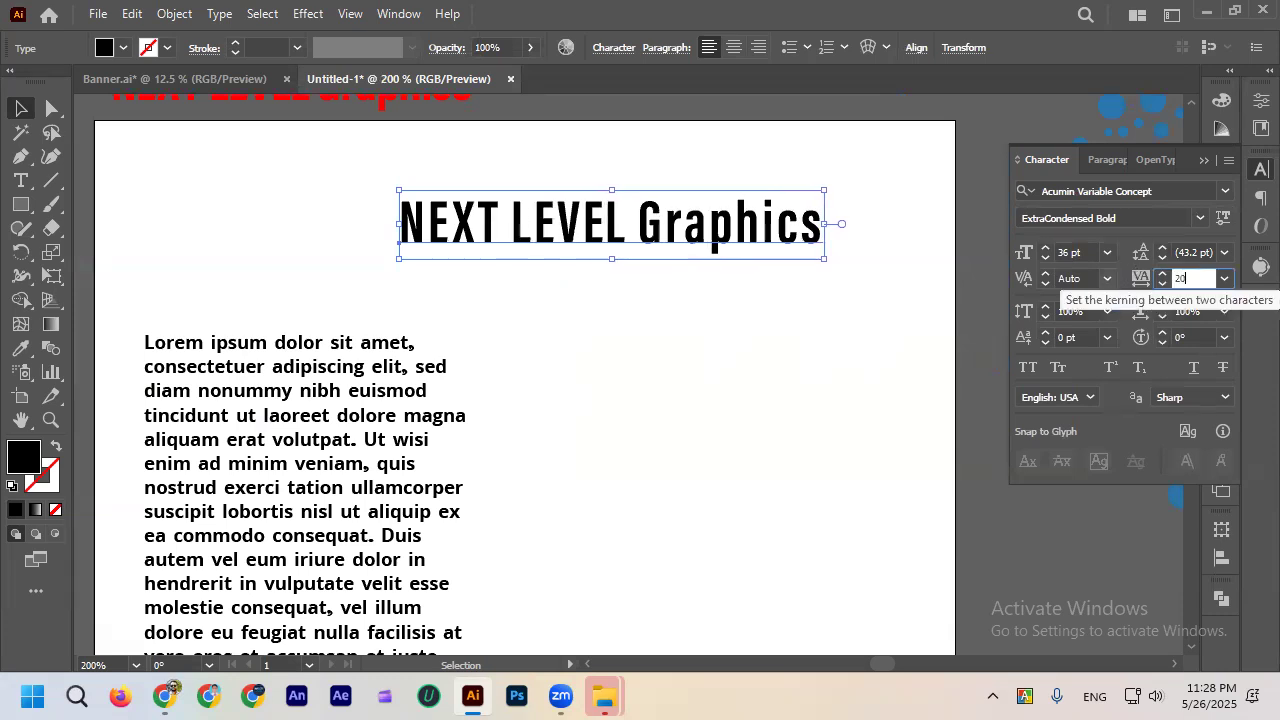
key("Return")
left_click_drag(760, 225, 534, 229)
Undo the heading's last move and tracking change, and set its tracking back to 0.
left_click(773, 281)
key("ctrl+z")
key("ctrl+z")
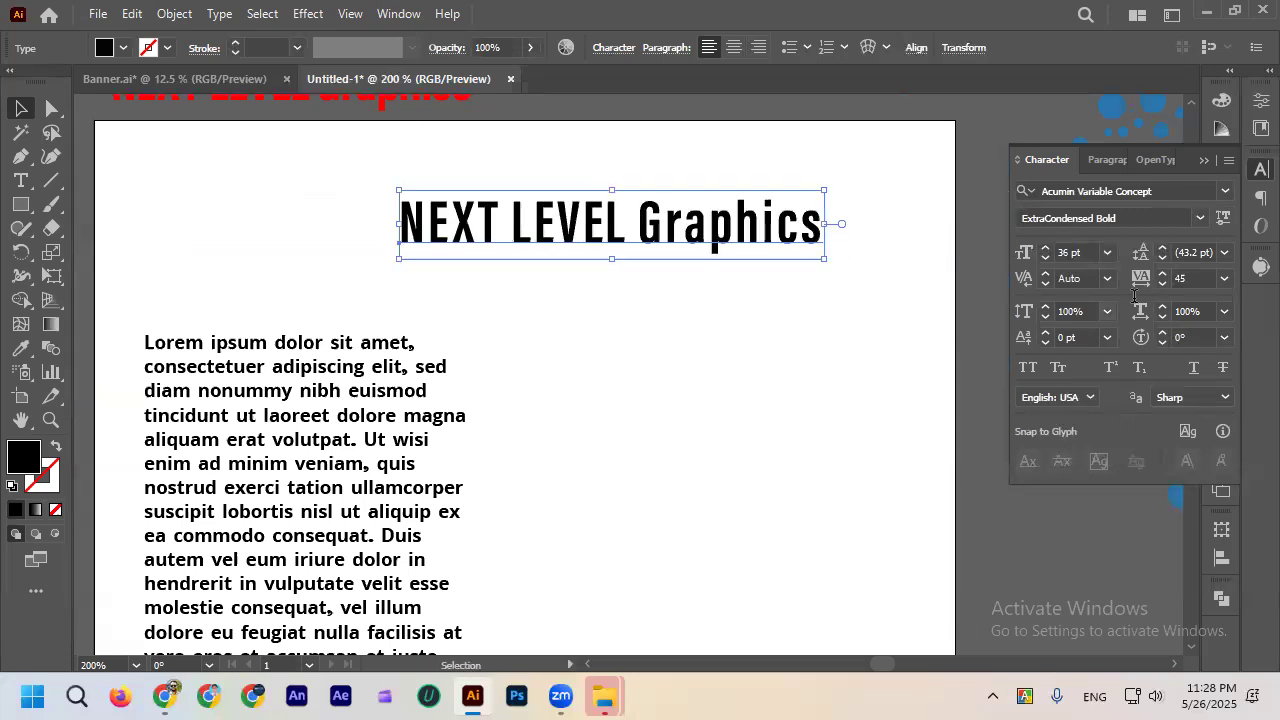
left_click(1223, 279)
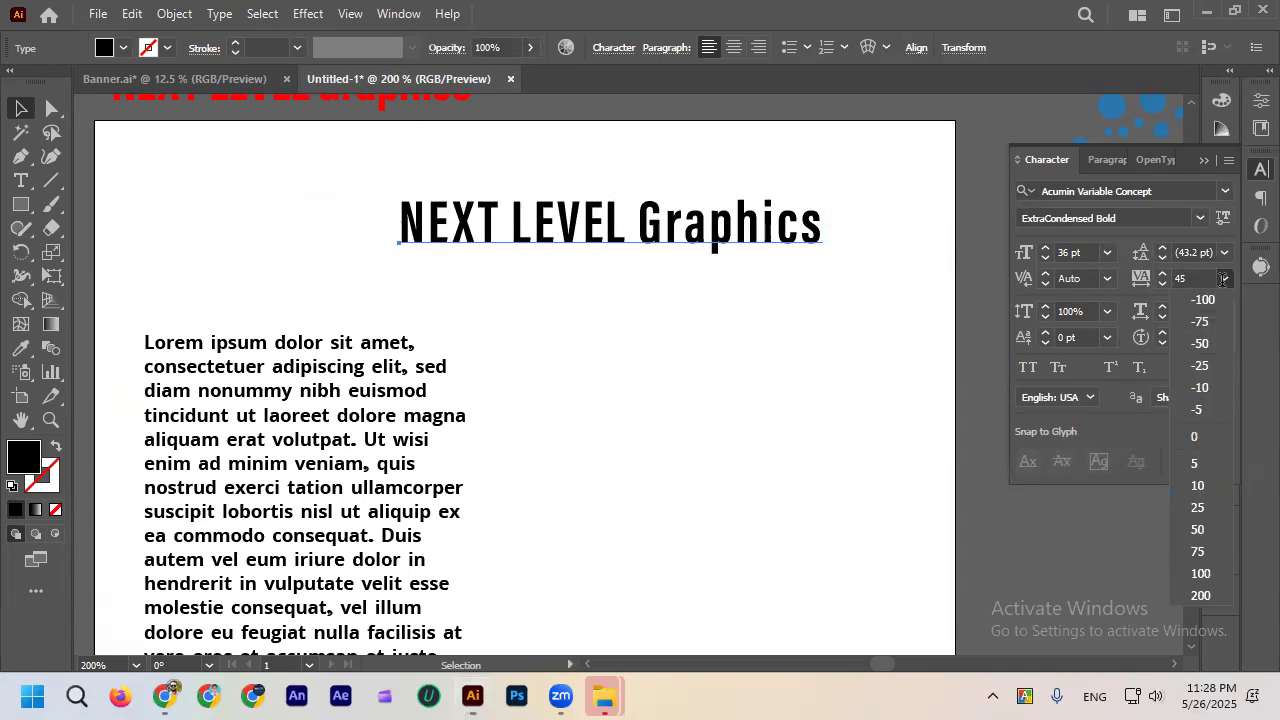
left_click(1193, 436)
left_click(767, 360)
scroll(743, 325, "up", 1)
left_click(740, 316)
left_click(580, 340)
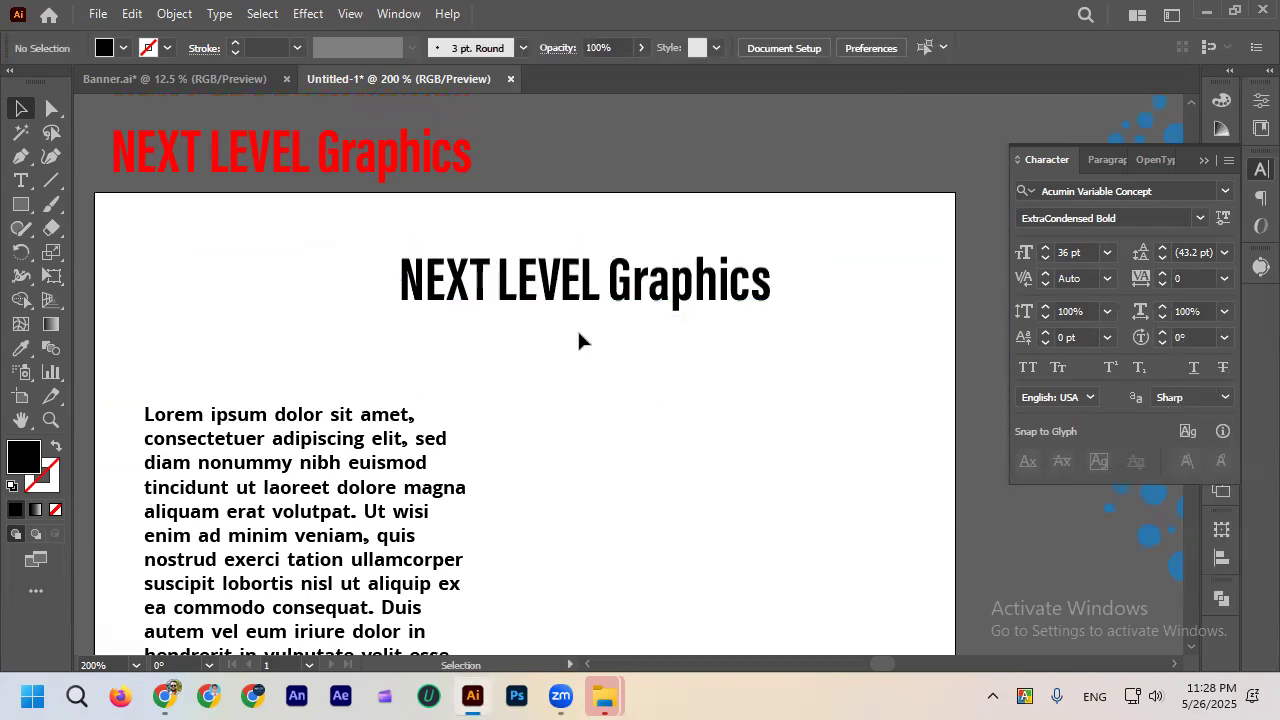
Add a point text line reading GRAPGIC DESIGNER directly beneath the black NEXT LEVEL Graphics heading.
scroll(590, 360, "up", 1)
left_click_drag(683, 292, 683, 307)
left_click(21, 180)
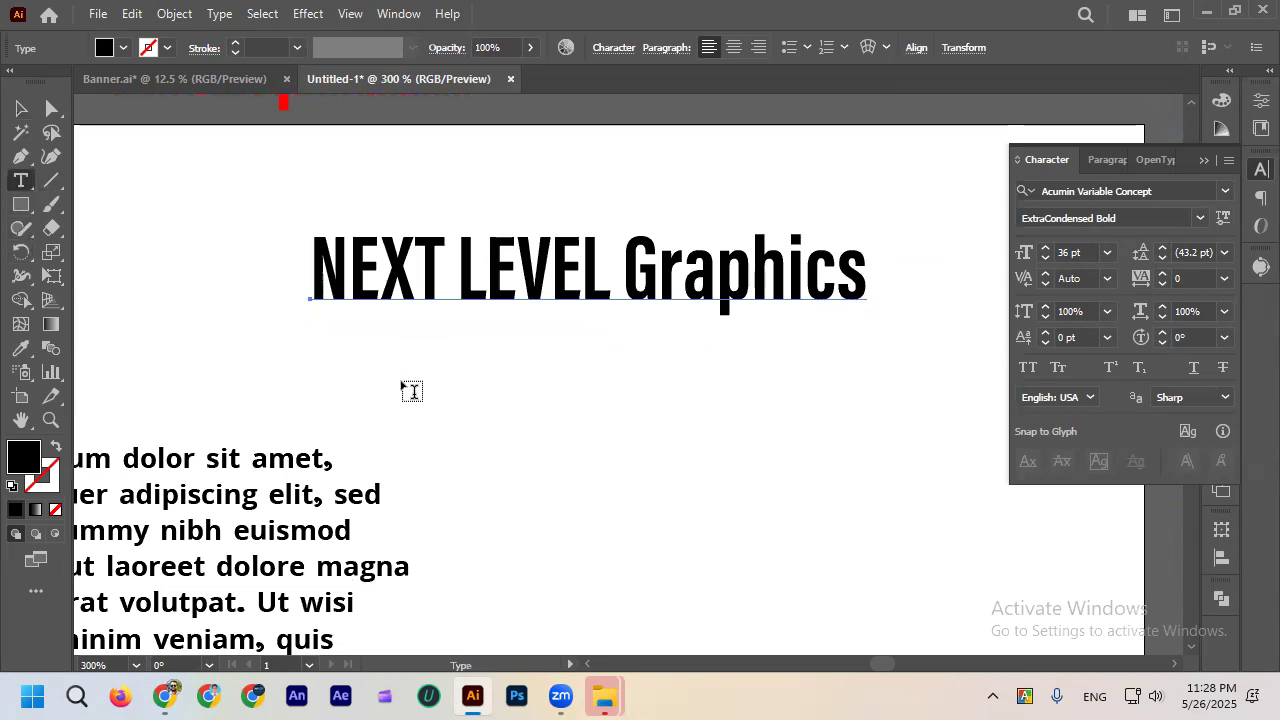
left_click(426, 390)
type("G")
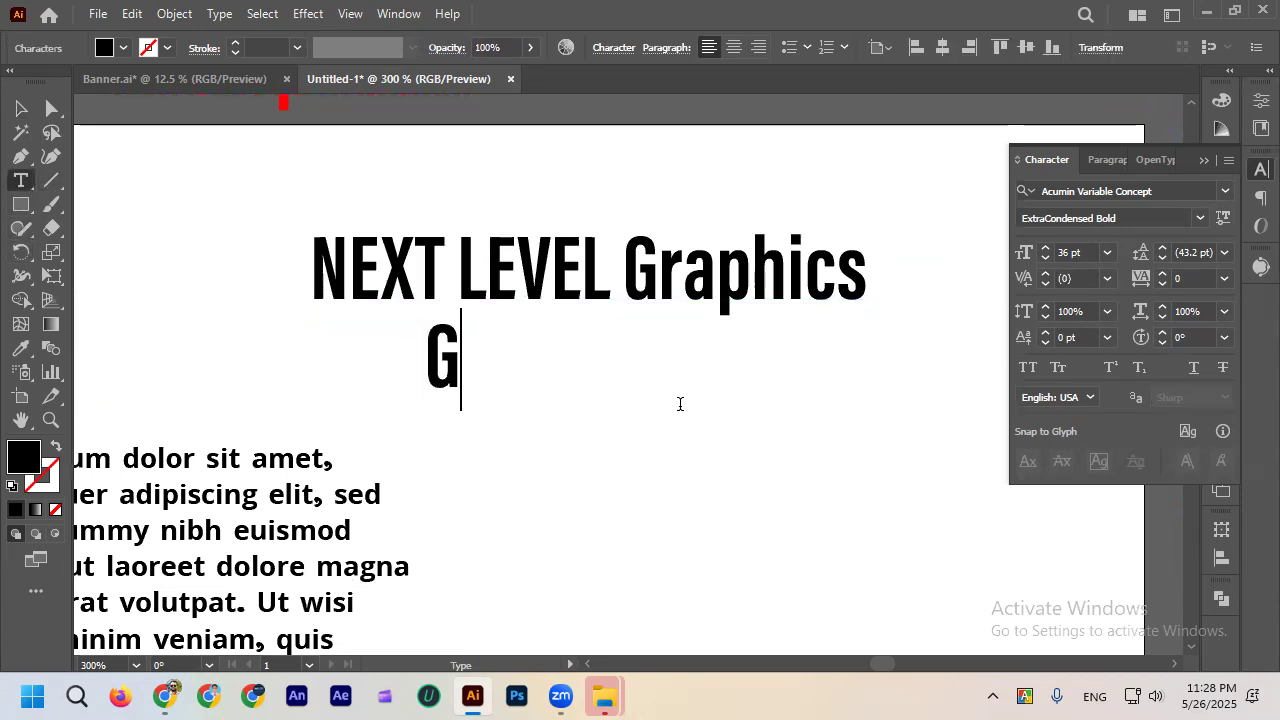
type("RA")
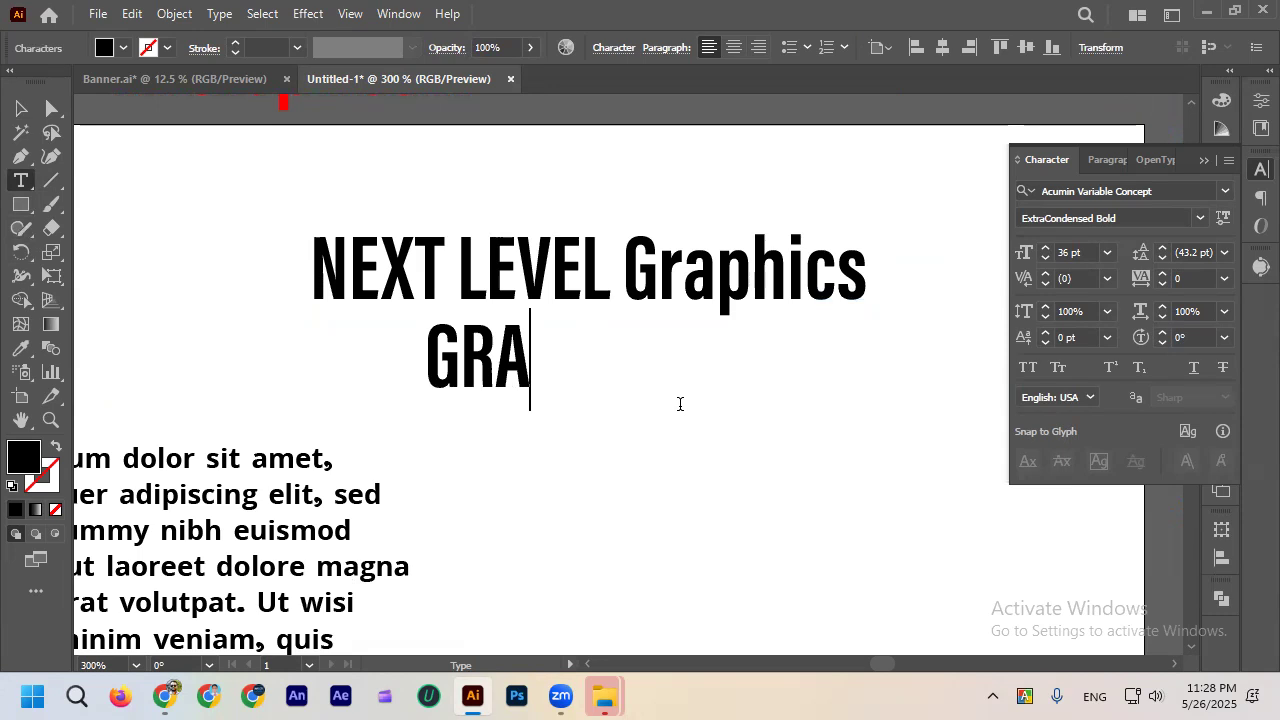
type("PGIC DESI")
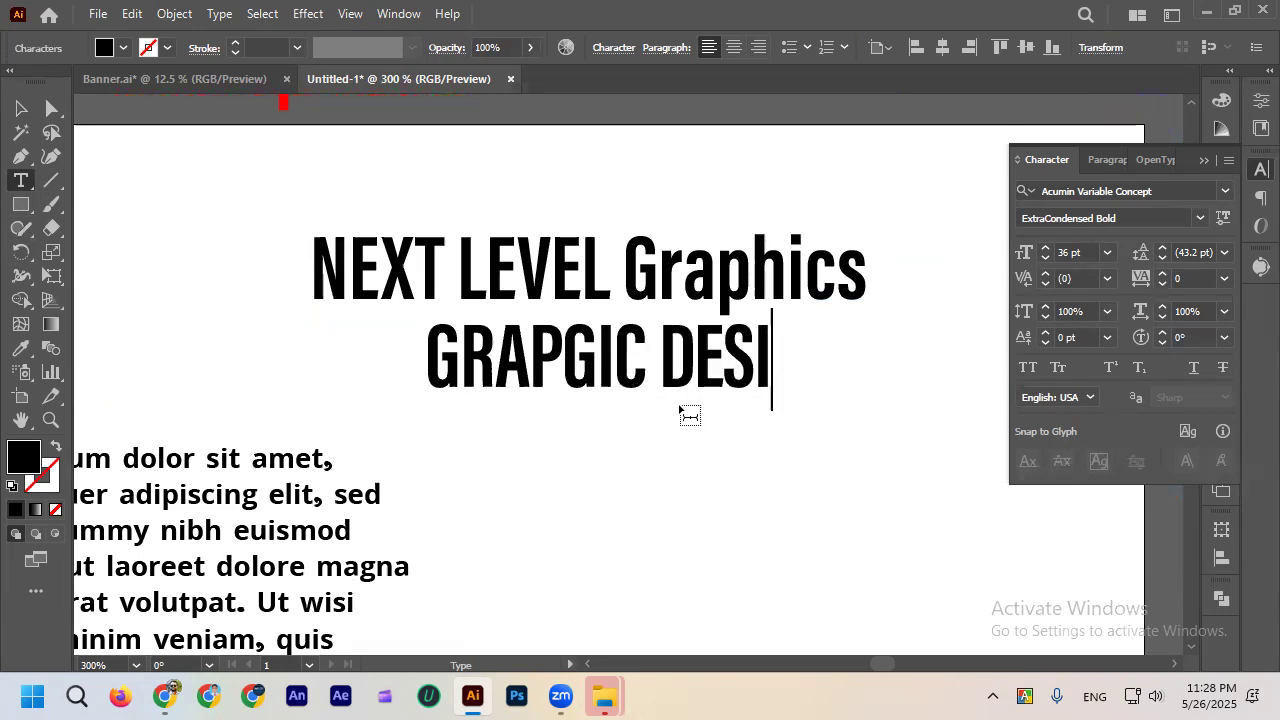
type("GNER")
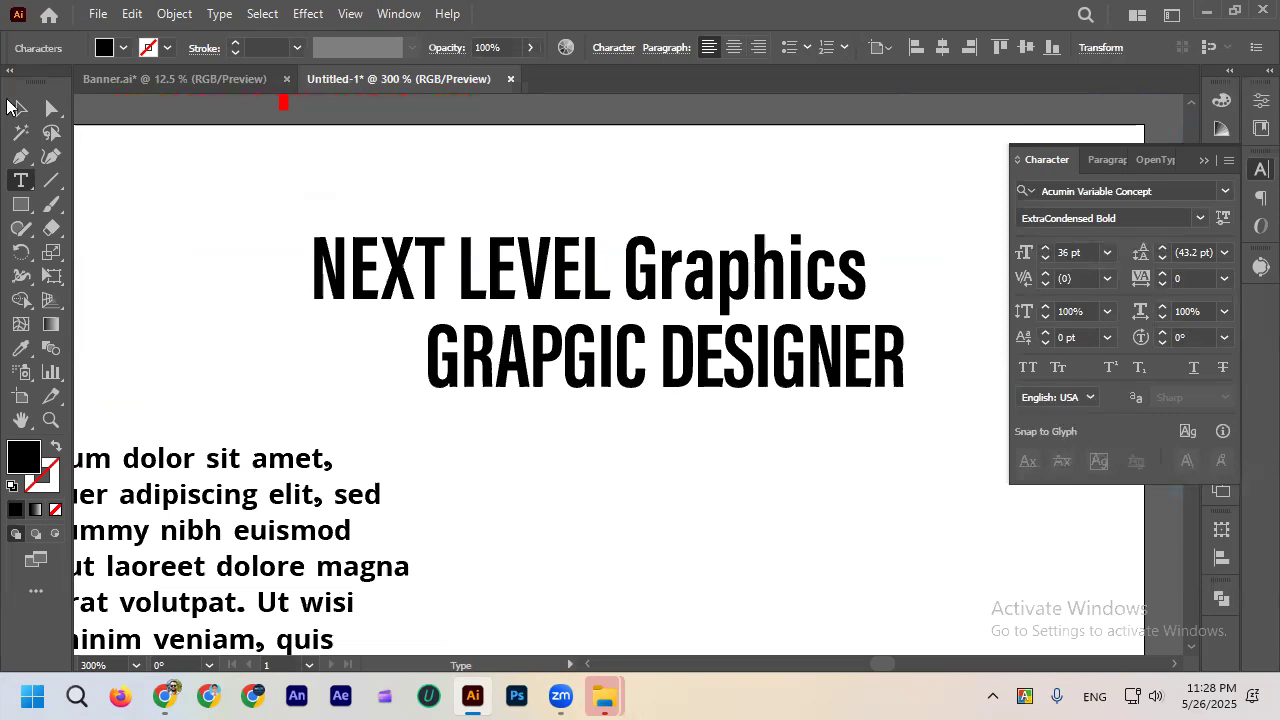
Scale the GRAPGIC DESIGNER line down to about 7.5 pt and place it under the heading's left end.
left_click(18, 107)
left_click_drag(908, 363, 356, 326)
left_click(470, 373)
scroll(411, 375, "up", 1)
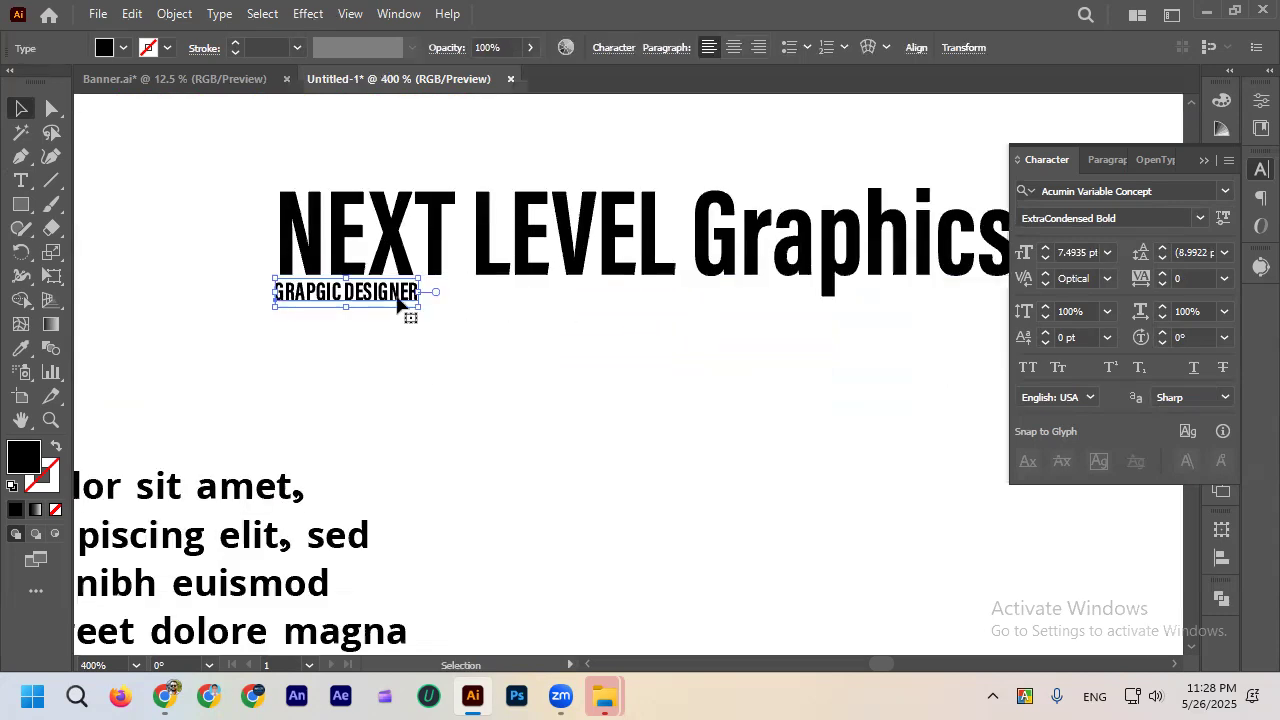
left_click(600, 350)
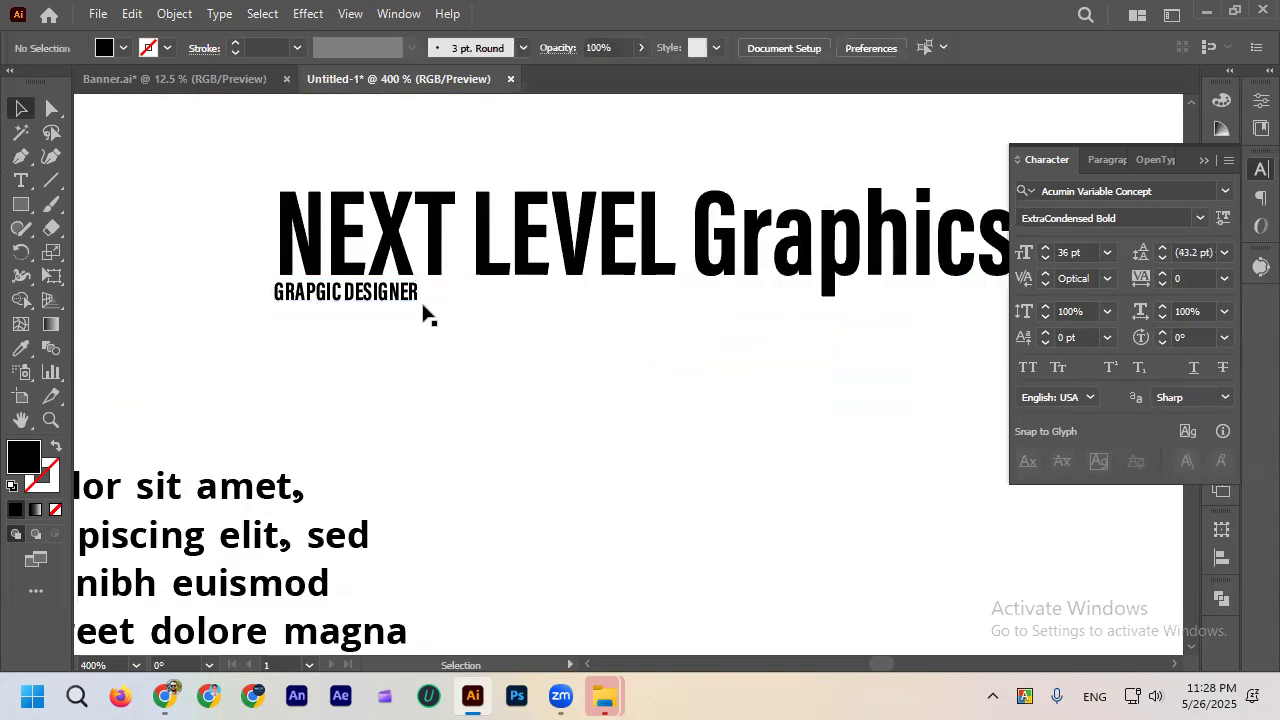
Set the tracking of the GRAPGIC DESIGNER subtitle to 1000 and compare its width with the heading.
left_click(406, 297)
left_click(1165, 278)
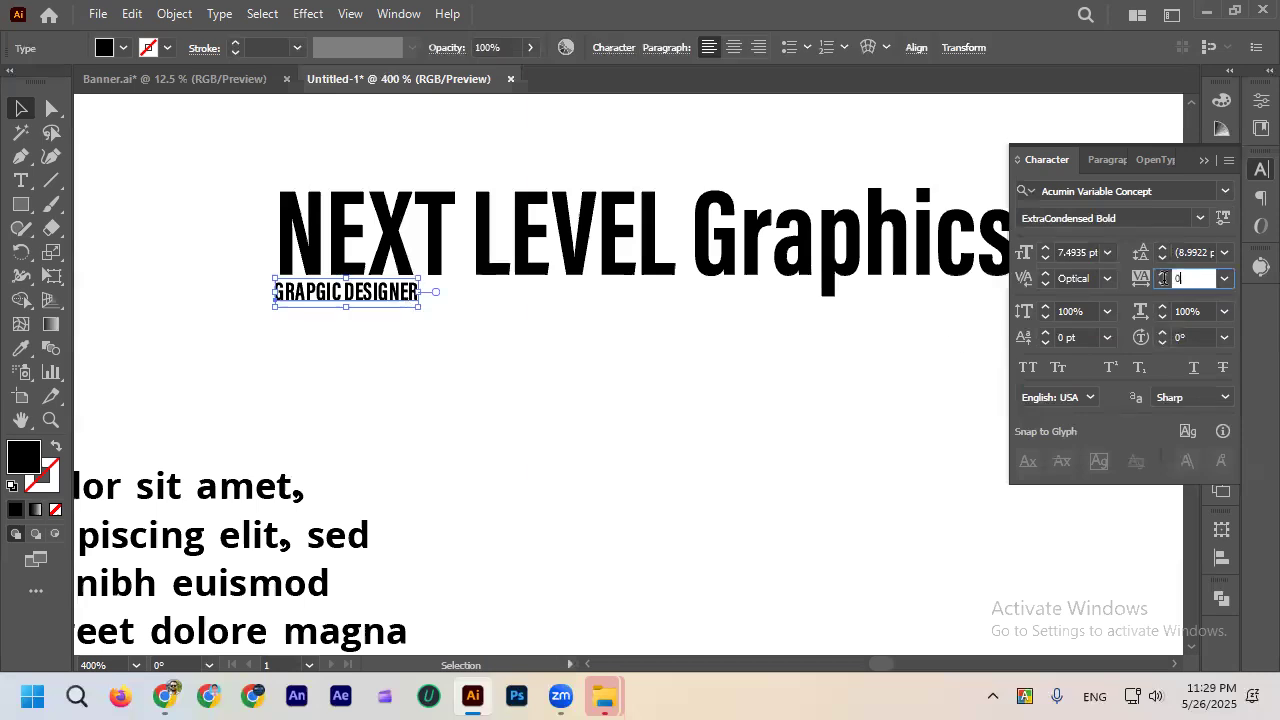
type("725")
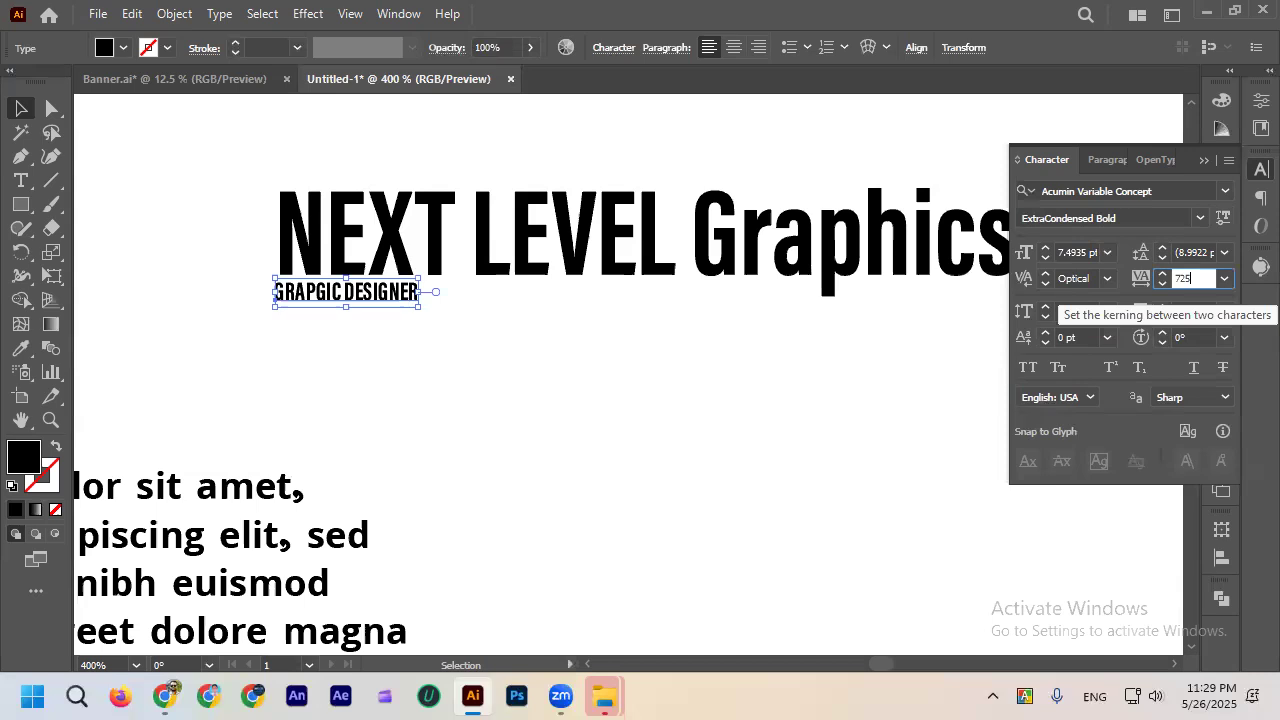
type("10")
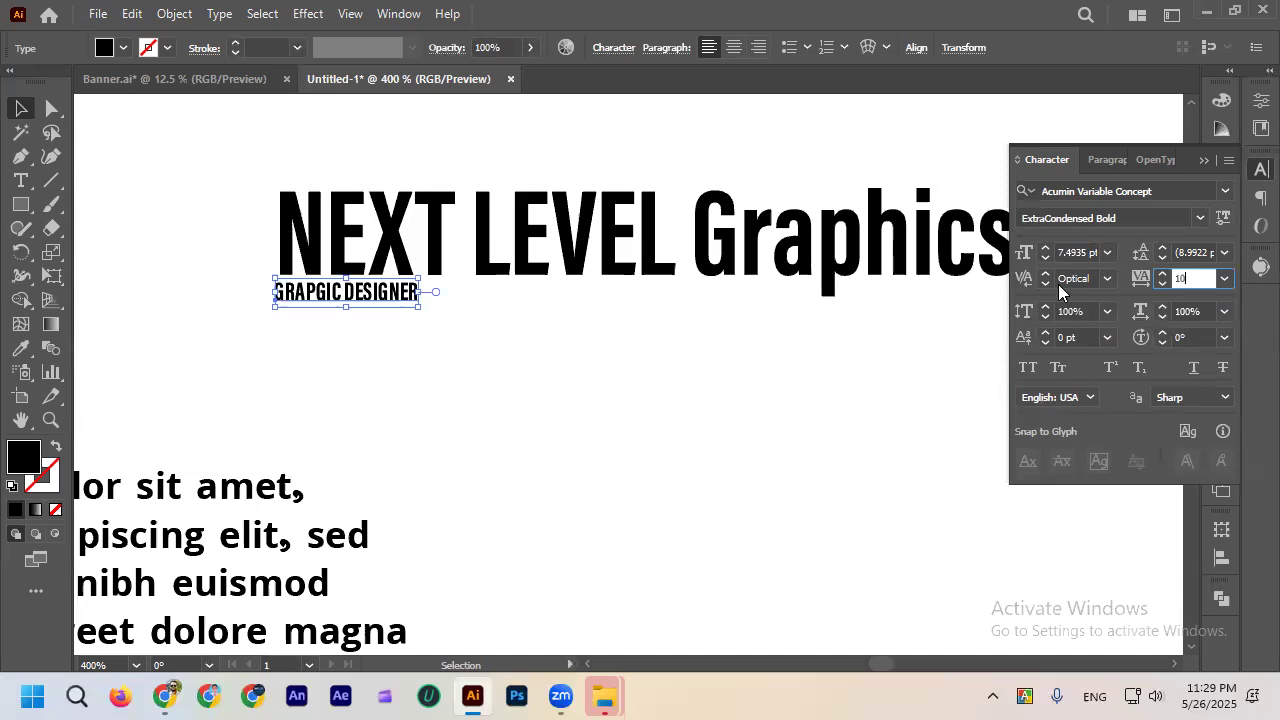
type("00")
key("Return")
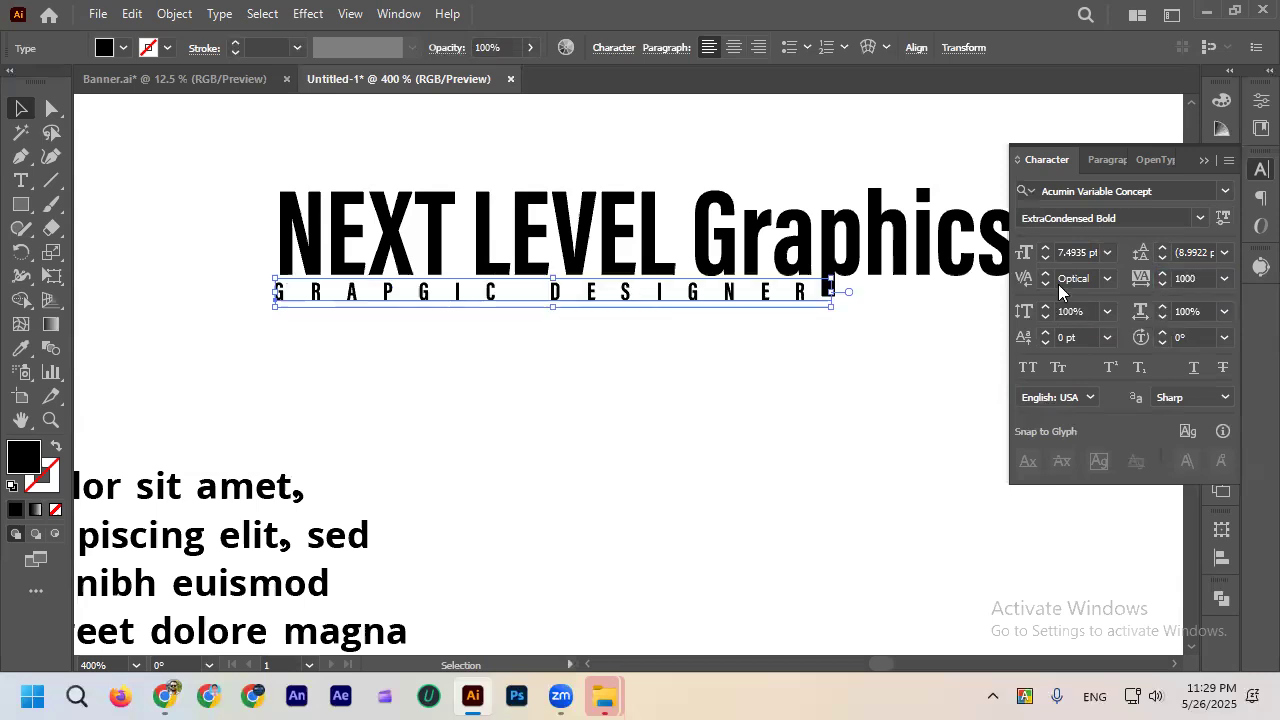
left_click(862, 470)
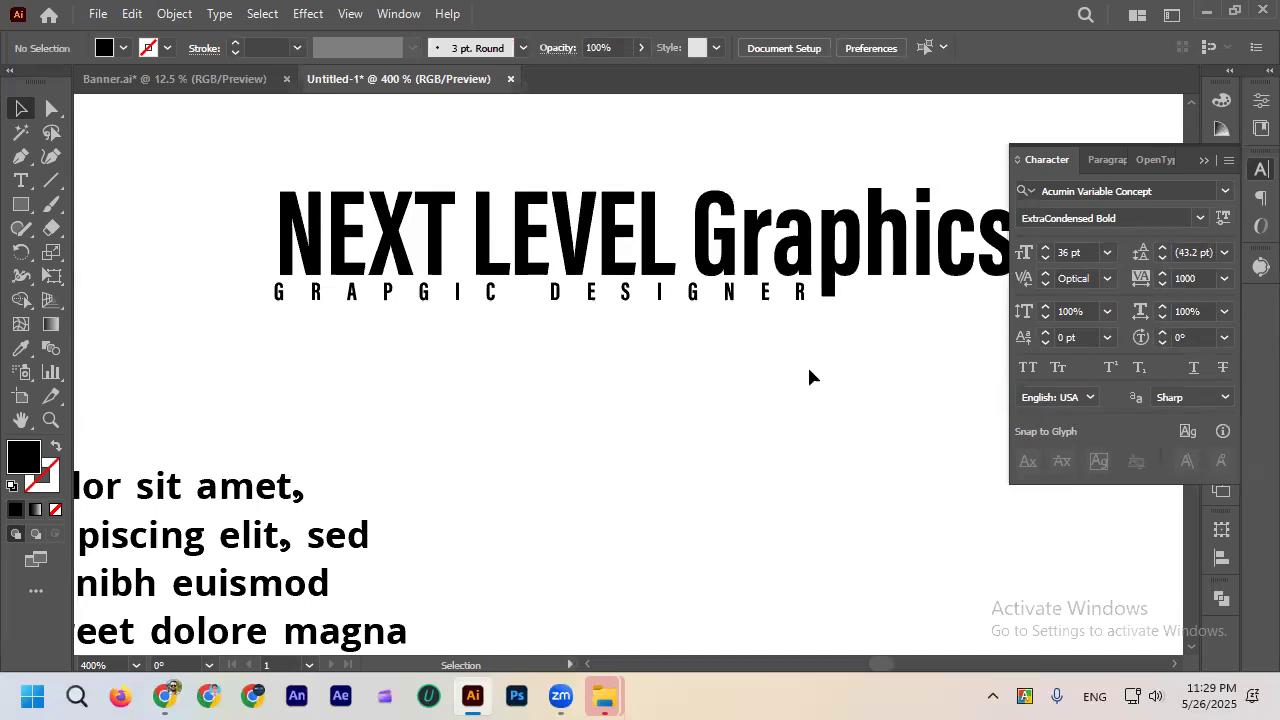
scroll(831, 370, "down", 1)
scroll(831, 370, "down", 1)
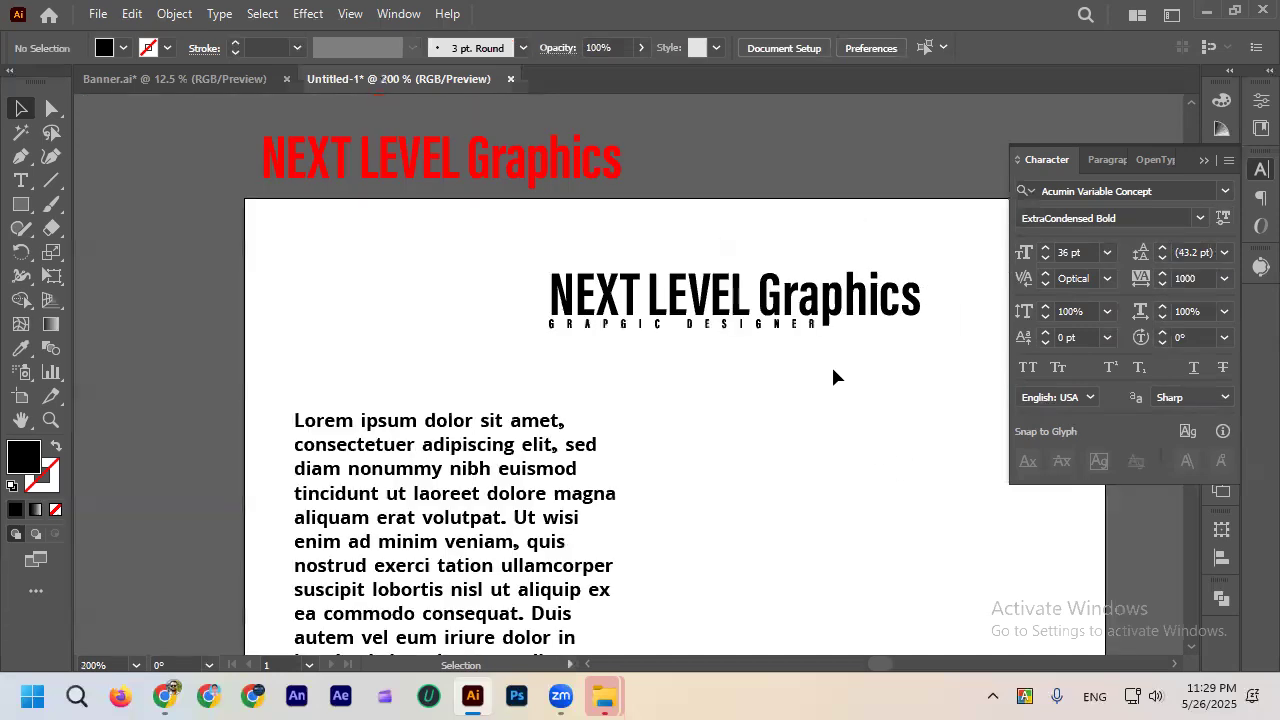
Fine-tune the subtitle's position so its first letter aligns with the heading's left edge, just beneath it.
scroll(735, 357, "up", 2)
left_click_drag(571, 300, 580, 307)
left_click(650, 380)
scroll(414, 306, "up", 2)
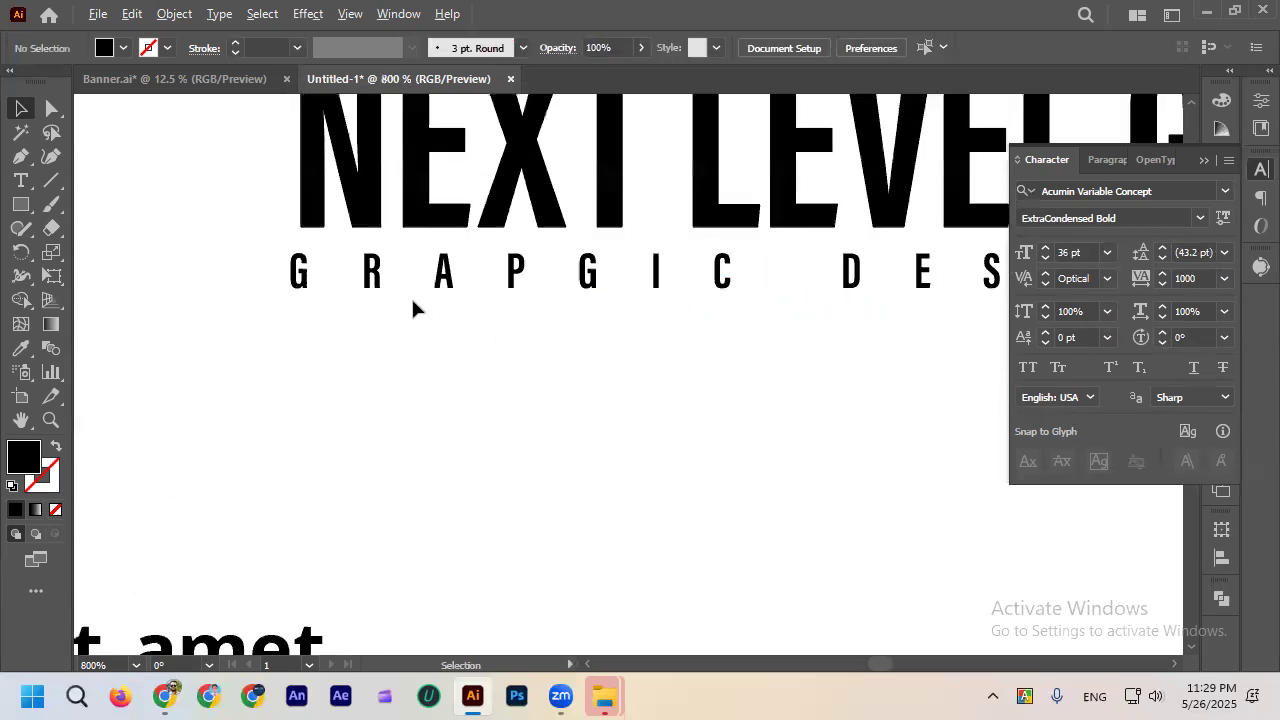
left_click_drag(387, 283, 400, 280)
left_click(429, 384)
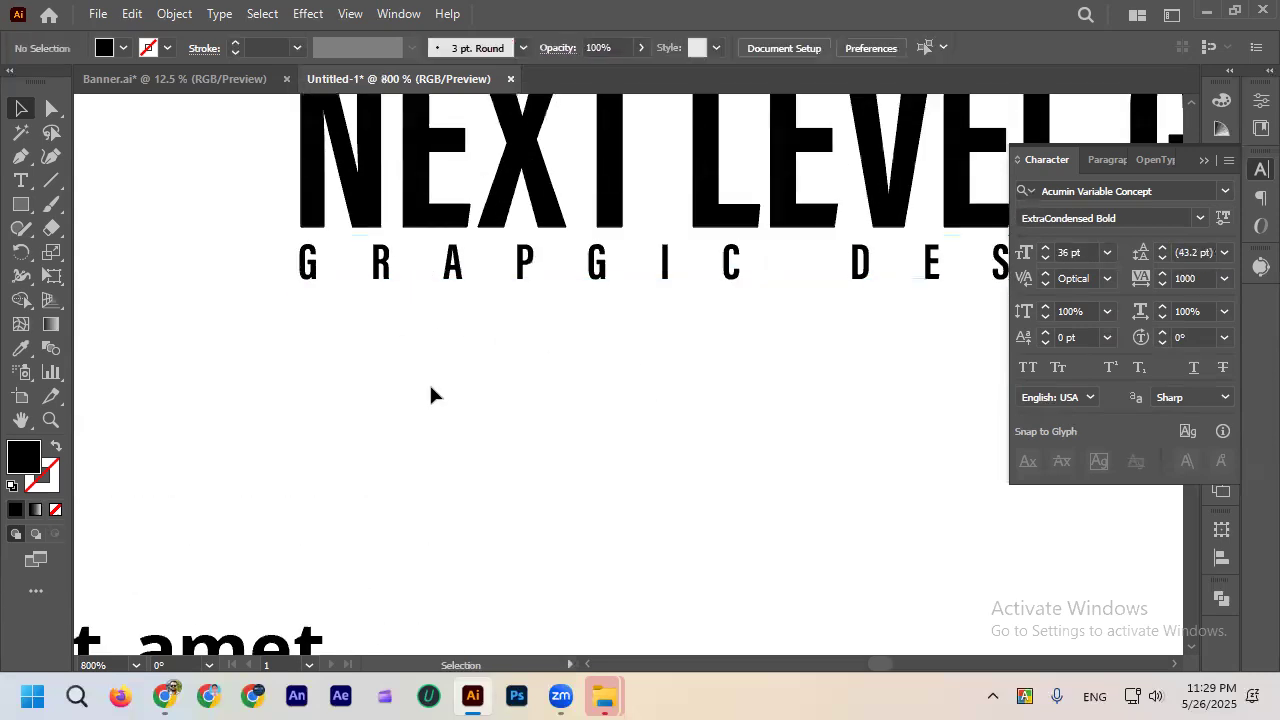
scroll(429, 384, "down", 3)
scroll(578, 431, "down", 3)
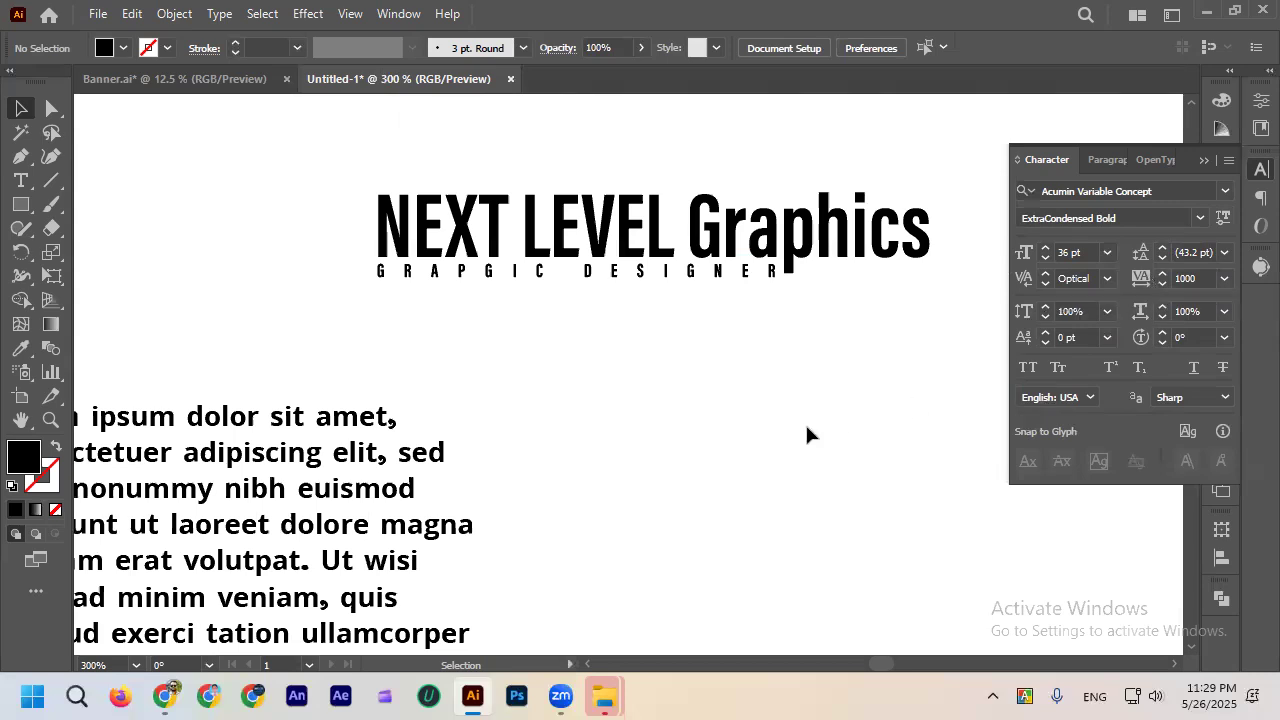
Move the heading up slightly, try a vertical scale of 109% on it, and restore the scale to 100%.
left_click(789, 243)
left_click_drag(887, 243, 891, 225)
left_click(1044, 307)
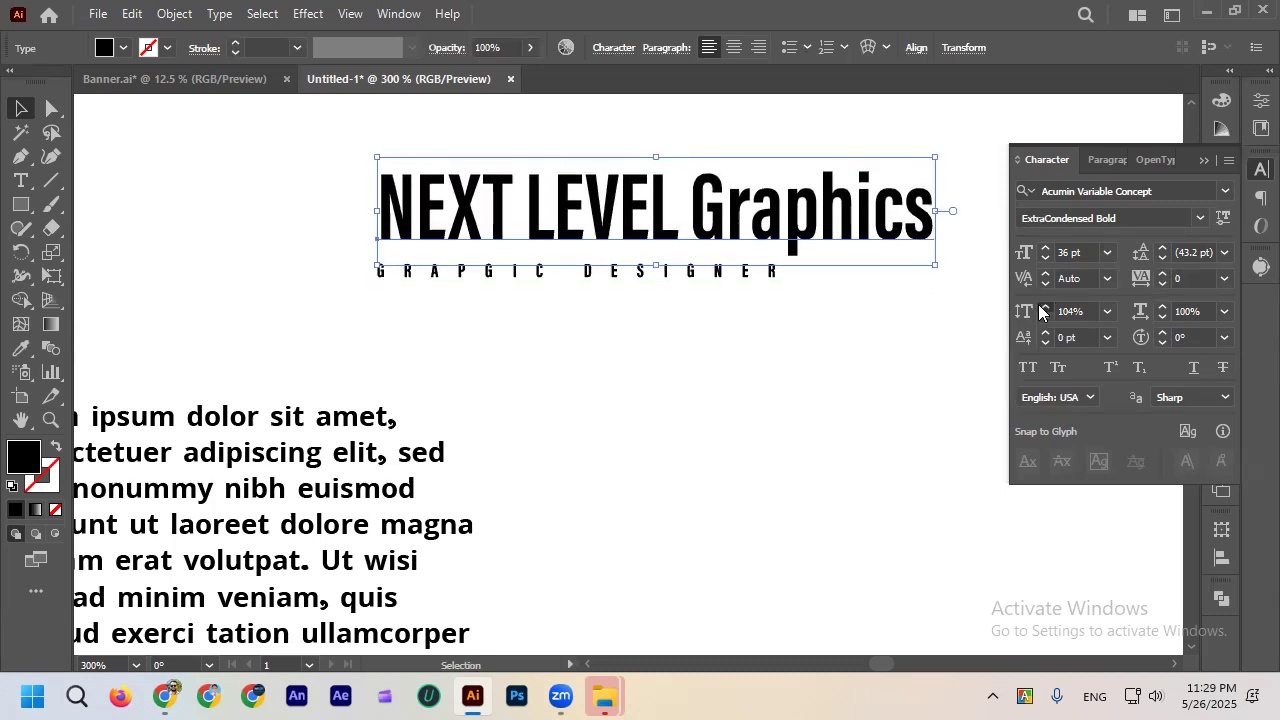
left_click(1108, 312)
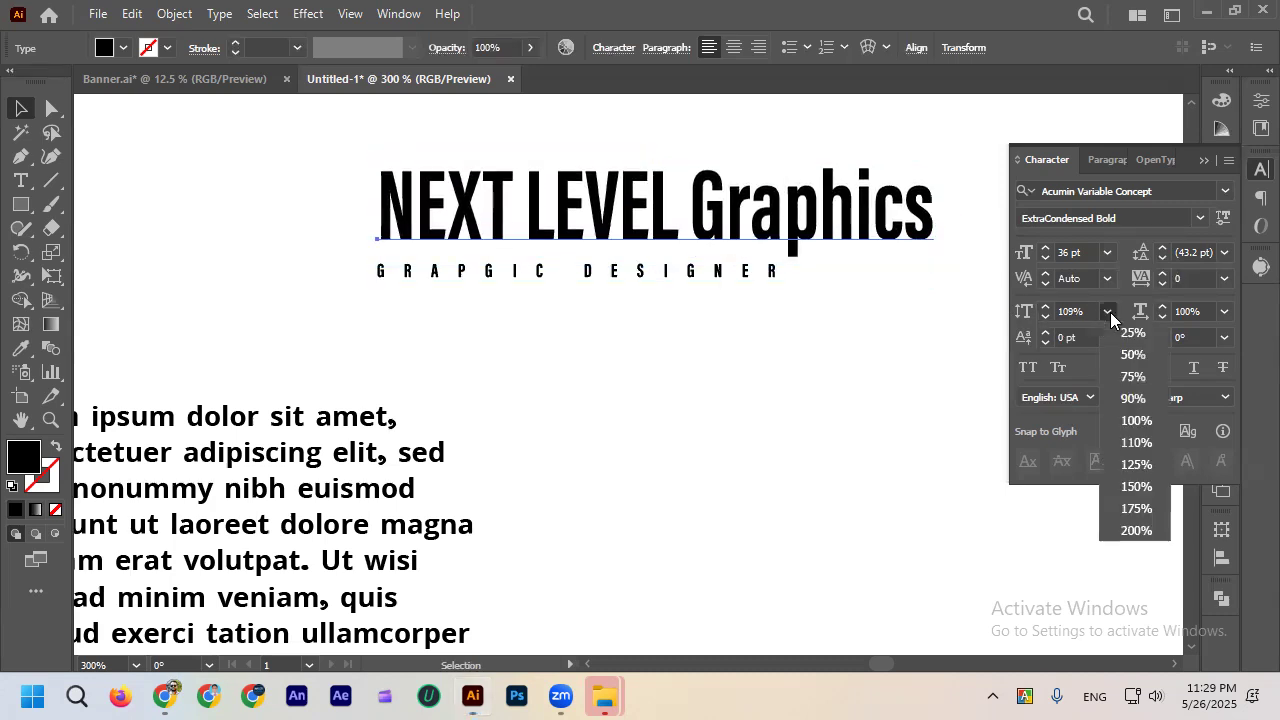
left_click(1137, 420)
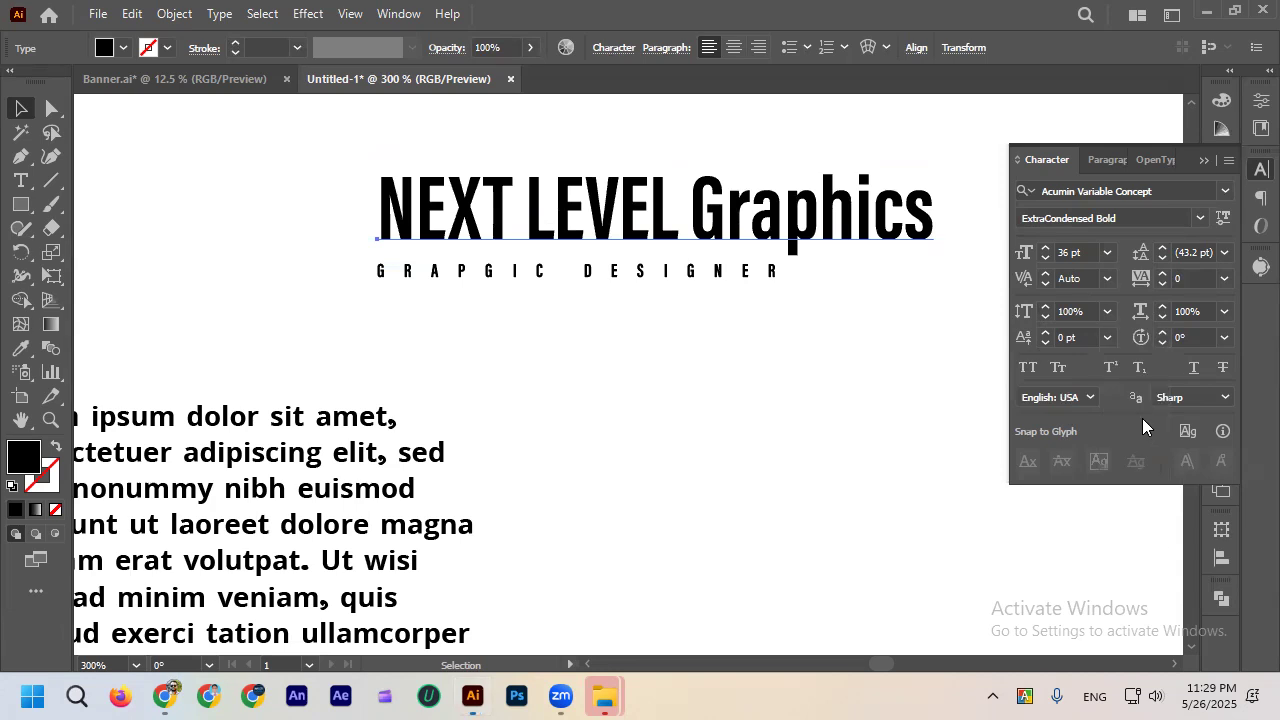
Try a horizontal scale of 120% on the heading and restore it to 100%.
left_click(1163, 306)
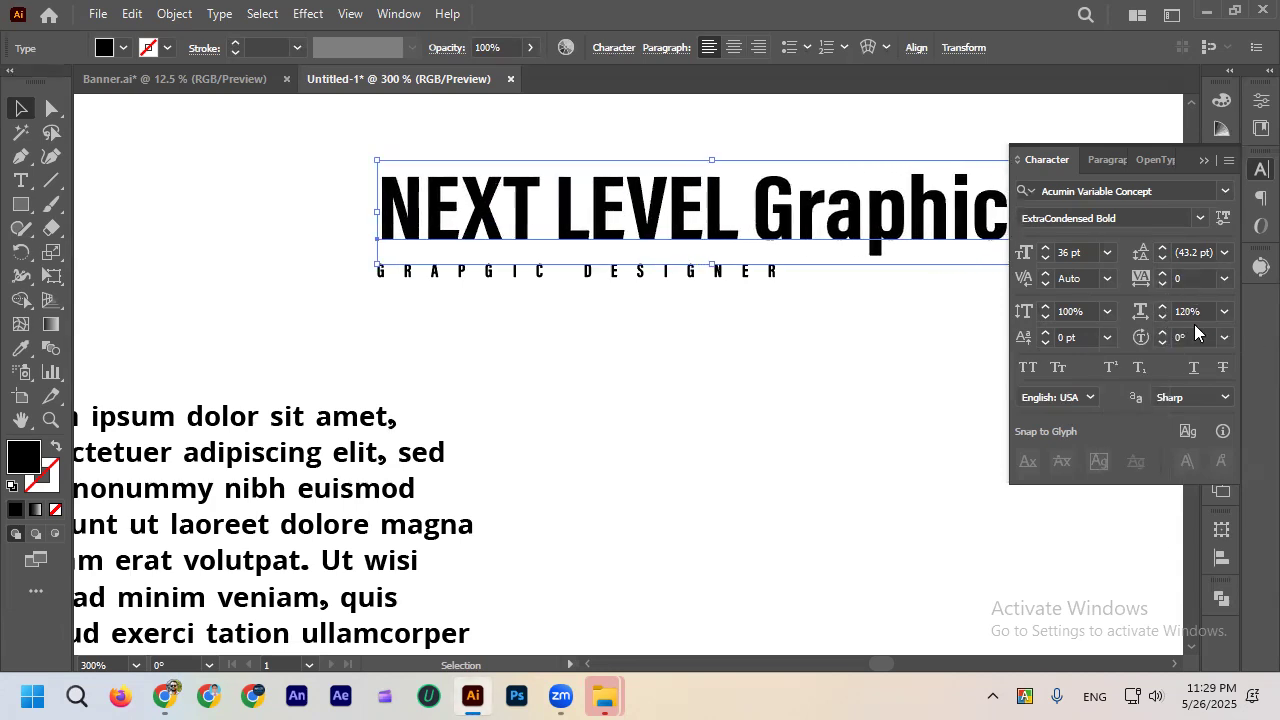
left_click(1224, 311)
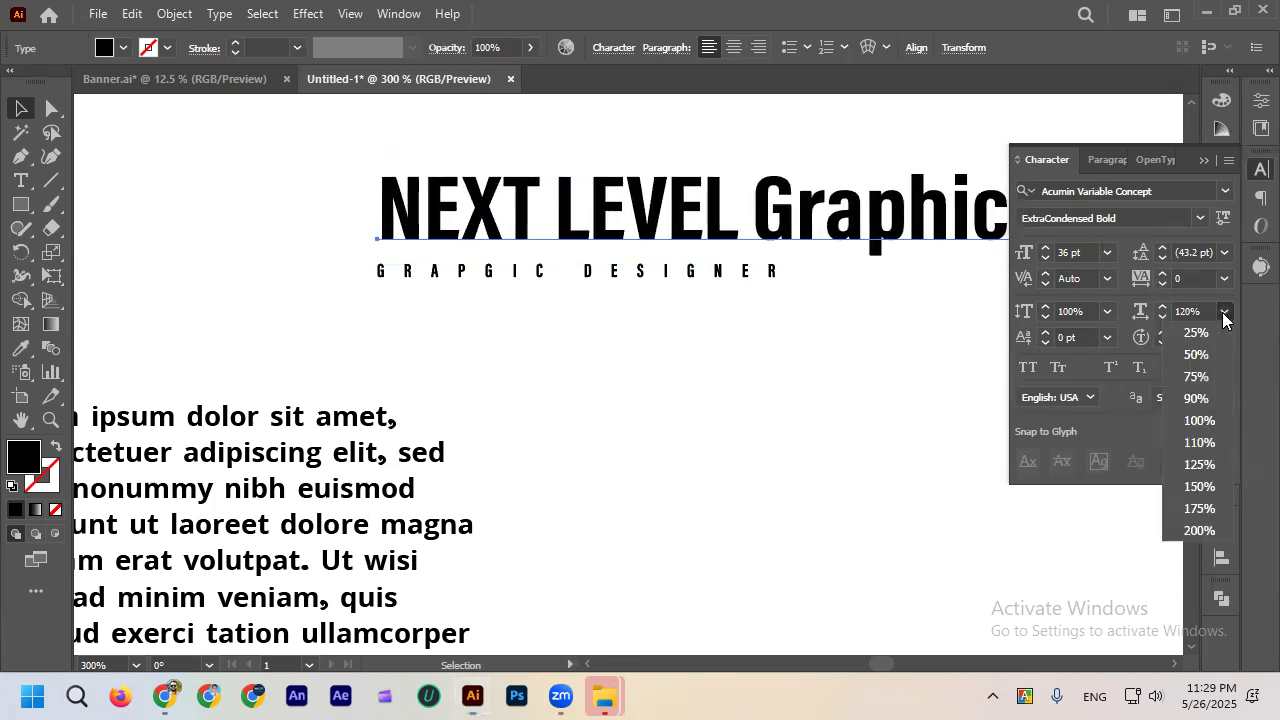
left_click(1212, 418)
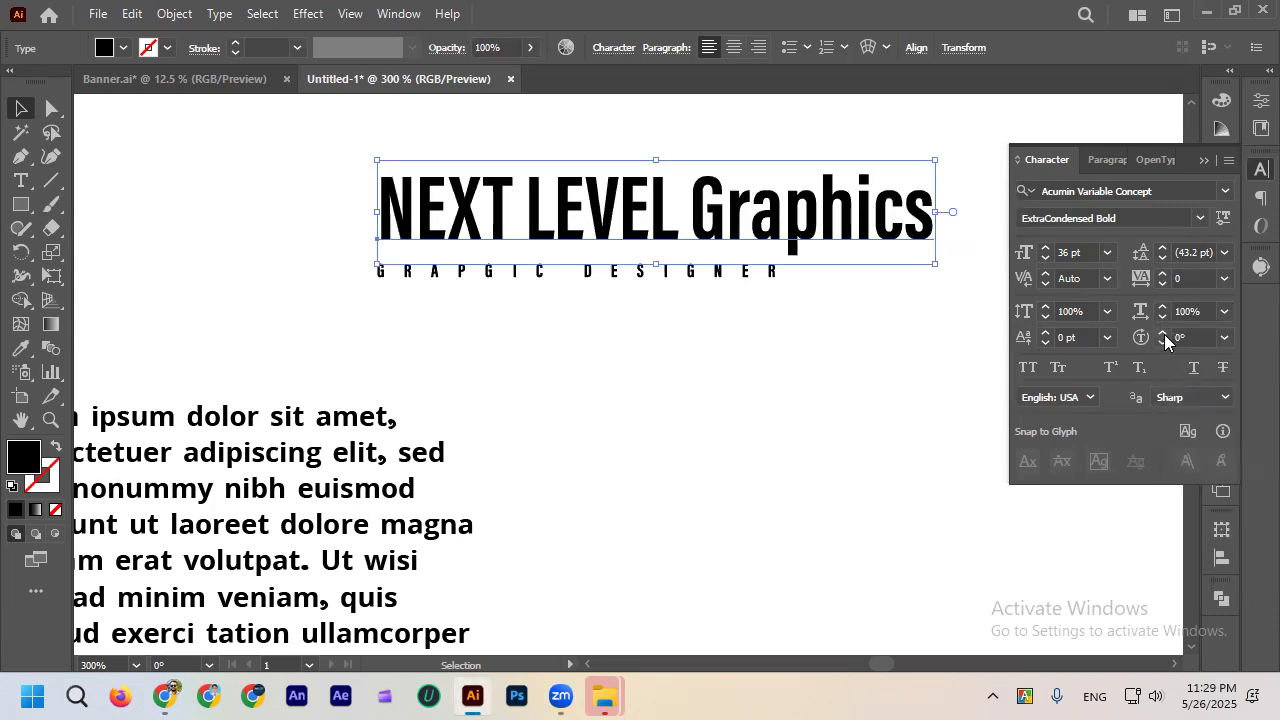
Move the heading back down close to the subtitle and set its character rotation to 27°.
mouse_move(596, 238)
left_mouse_down()
mouse_move(612, 250)
mouse_move(592, 258)
left_mouse_up()
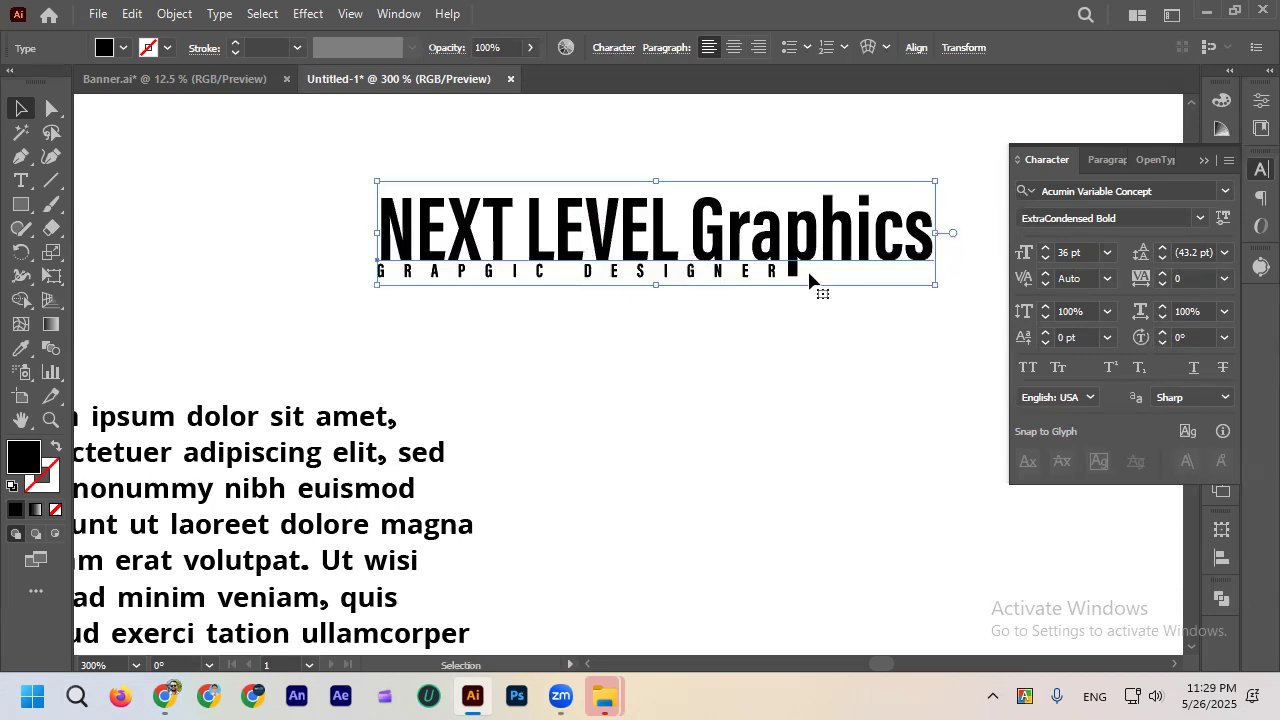
left_click(1159, 334)
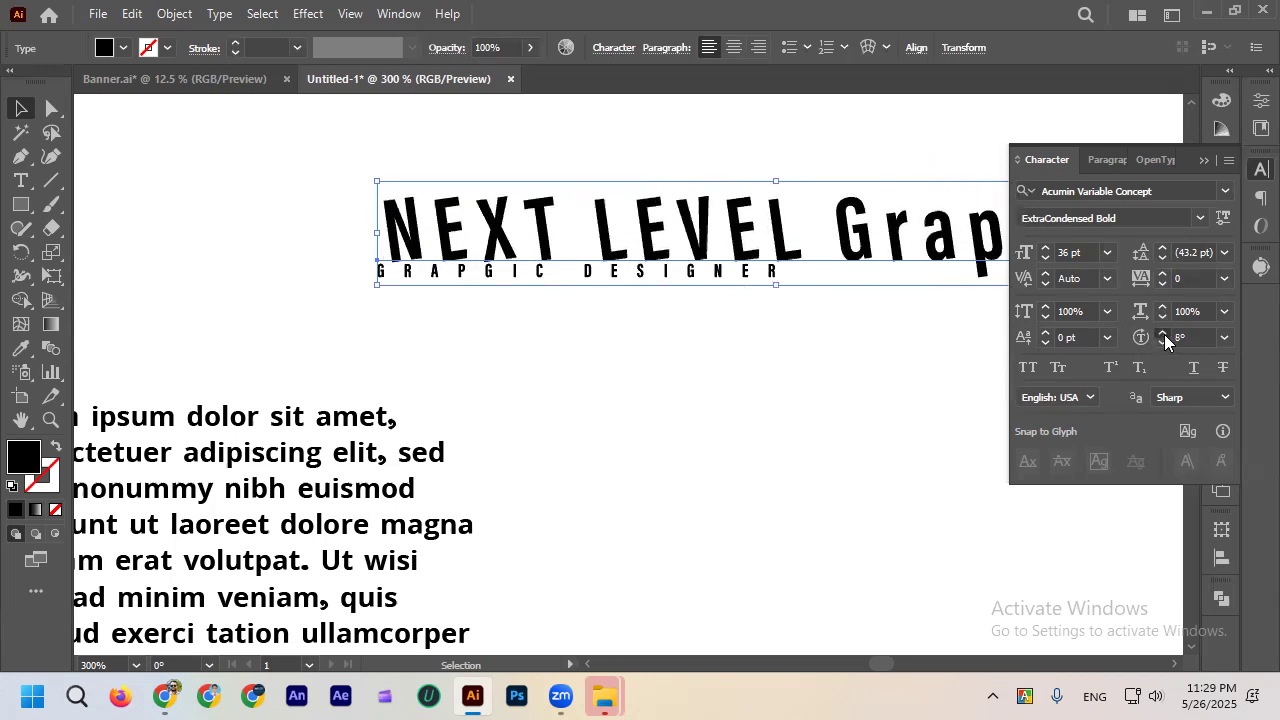
left_click(1164, 334)
left_click(1164, 334)
left_click(1164, 334)
left_click(820, 398)
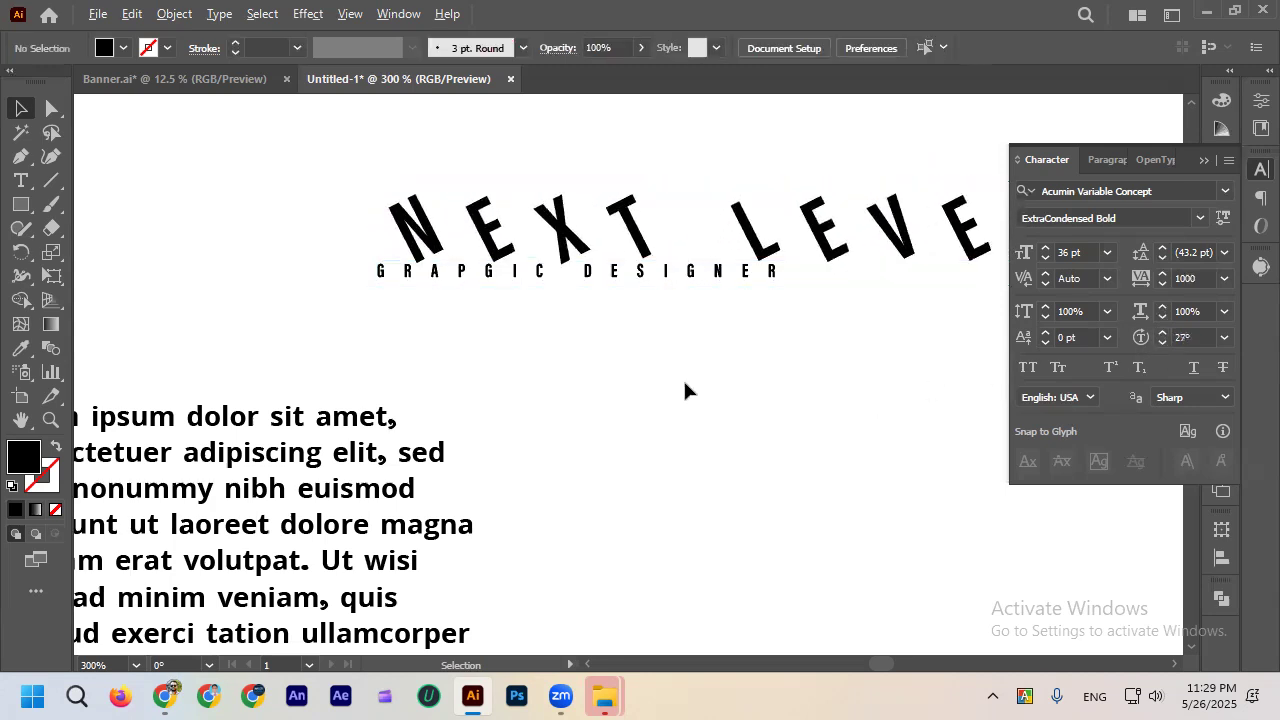
Move the heading left within the artboard and set its character rotation to -21°.
scroll(688, 382, "down", 1)
scroll(706, 370, "right", 3)
left_click_drag(820, 308, 709, 298)
left_click(1162, 342)
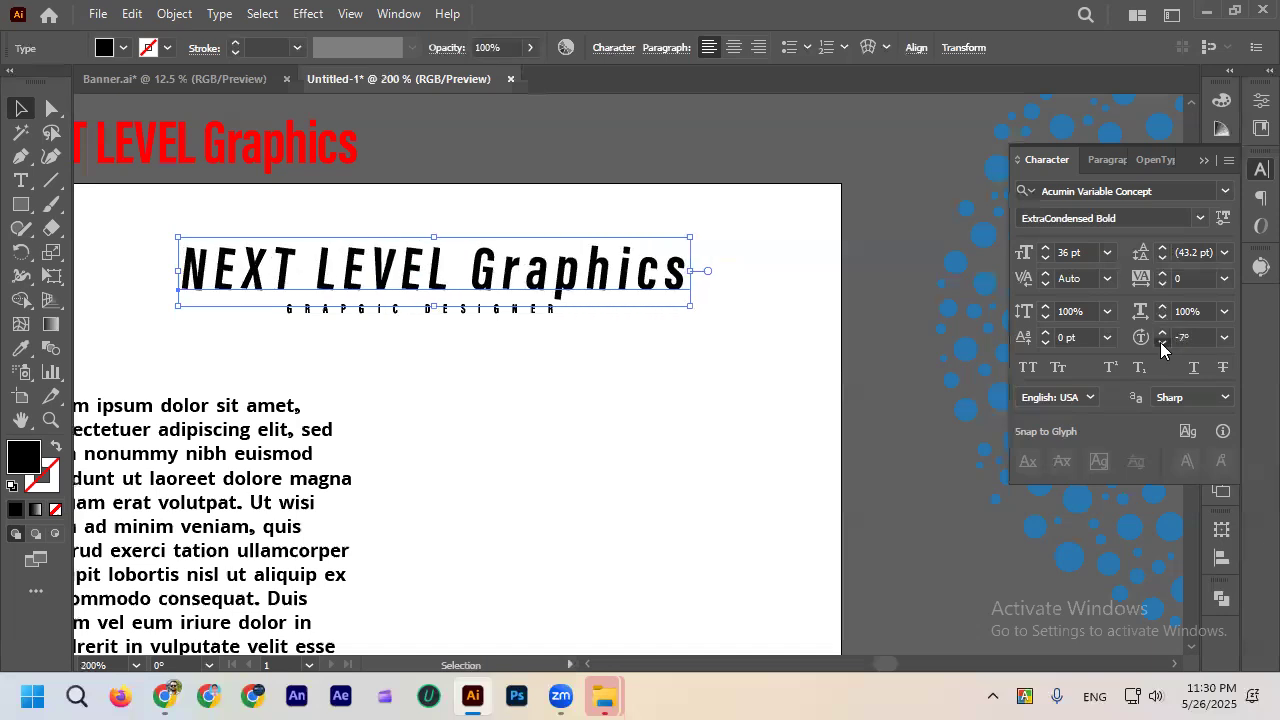
left_click(860, 424)
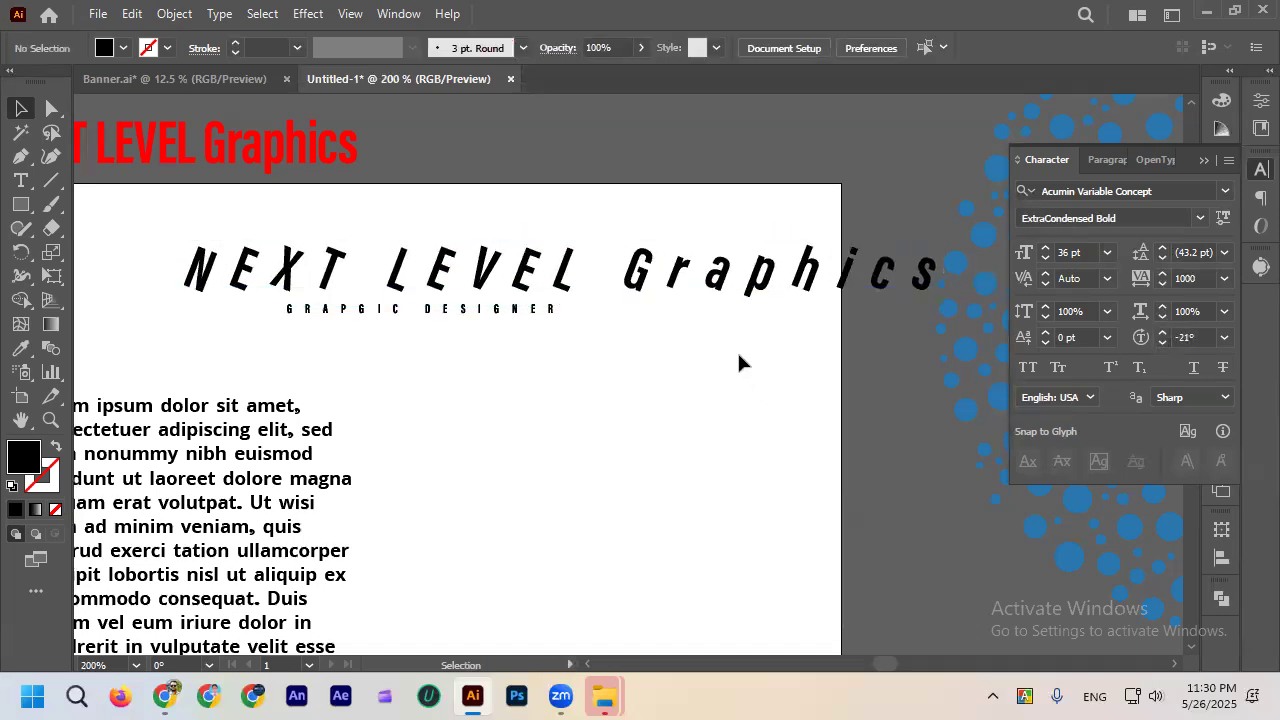
scroll(741, 304, "down", 2)
scroll(739, 292, "up", 2)
Reset the heading's tracking to 0 and its character rotation to 0°.
left_click(739, 292)
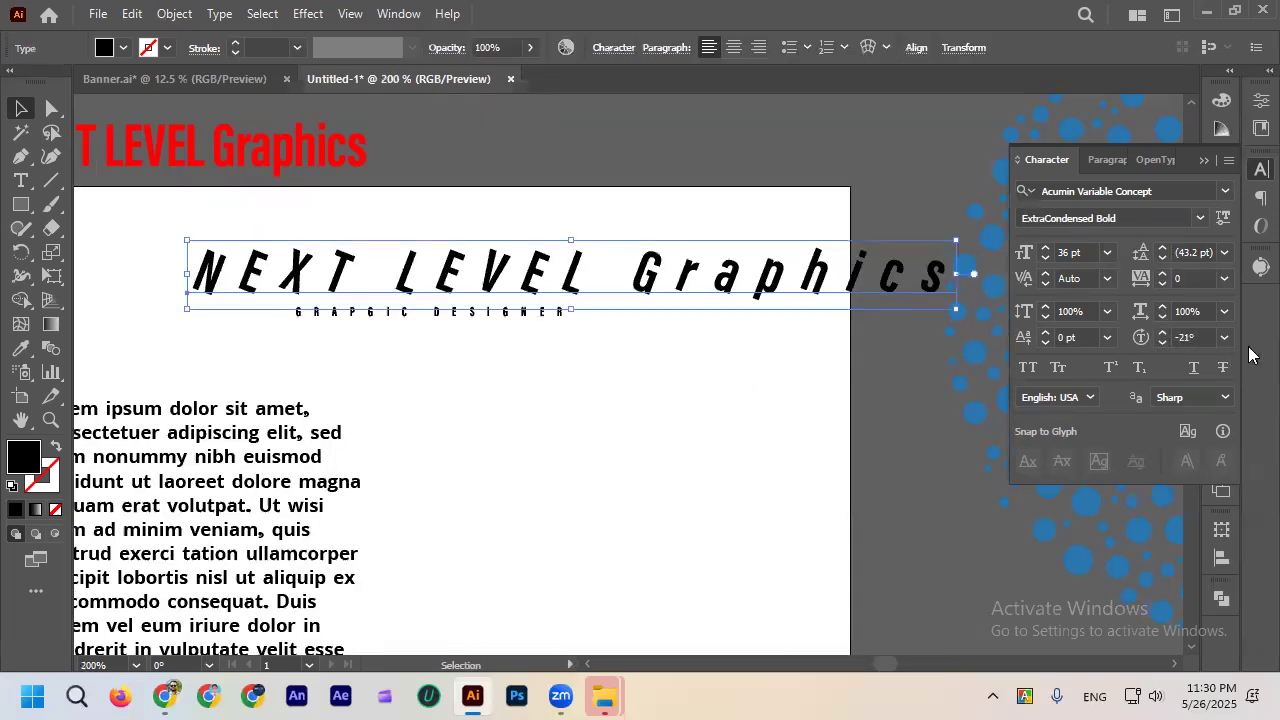
left_click(1224, 337)
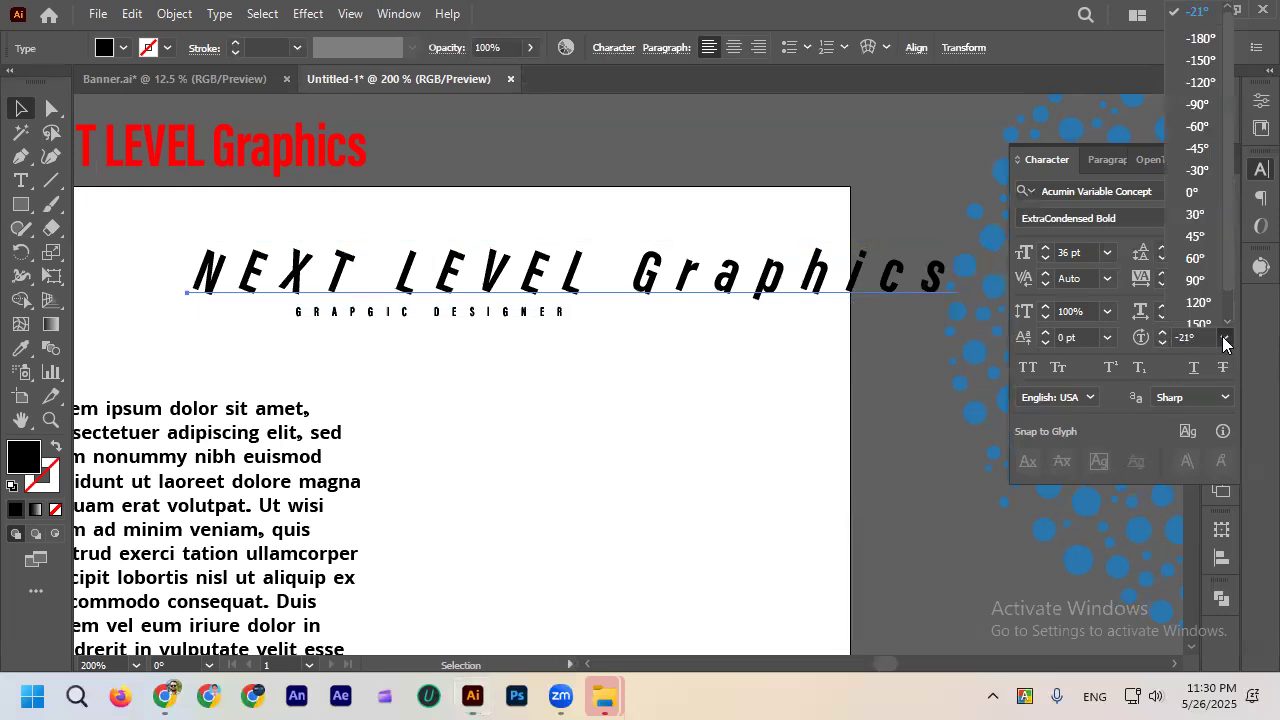
left_click(1193, 197)
left_click(583, 387)
Move the heading so its start lines up with the subtitle's first letter, with a small gap above the subtitle.
scroll(163, 280, "up", 1)
left_click_drag(380, 305, 545, 313)
left_click_drag(530, 318, 533, 388)
left_click(533, 388)
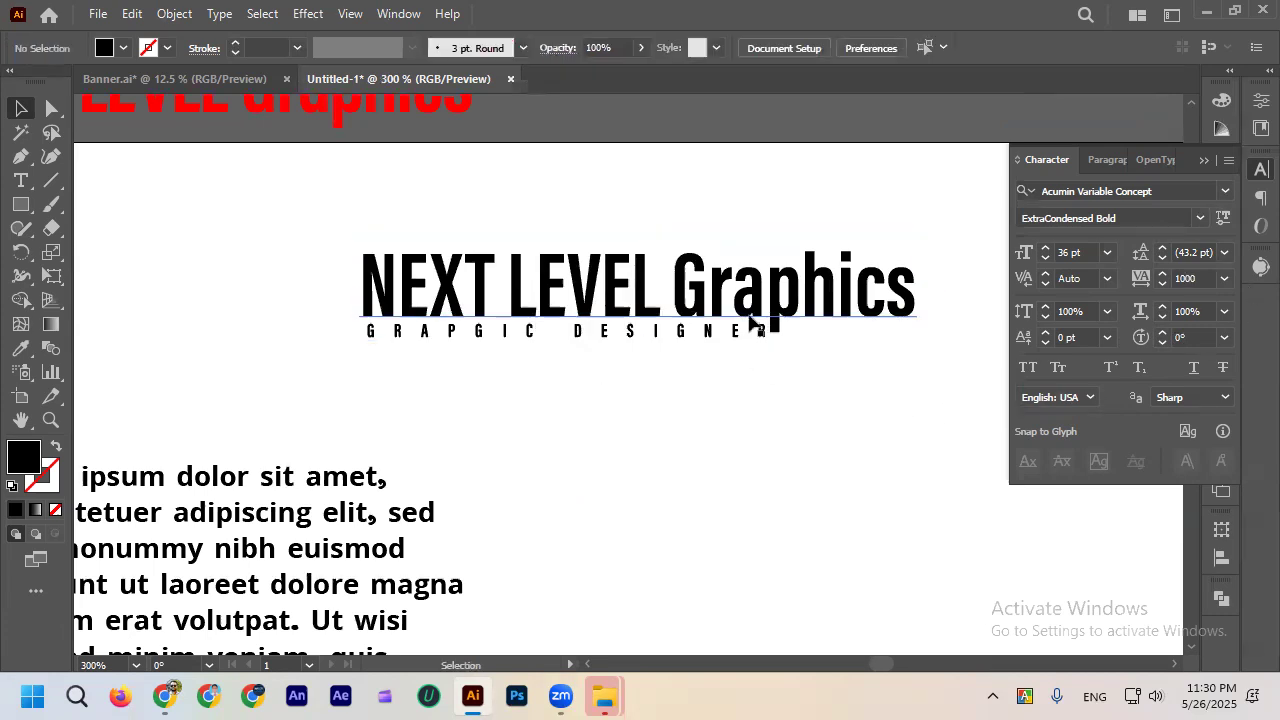
left_click_drag(757, 333, 764, 327)
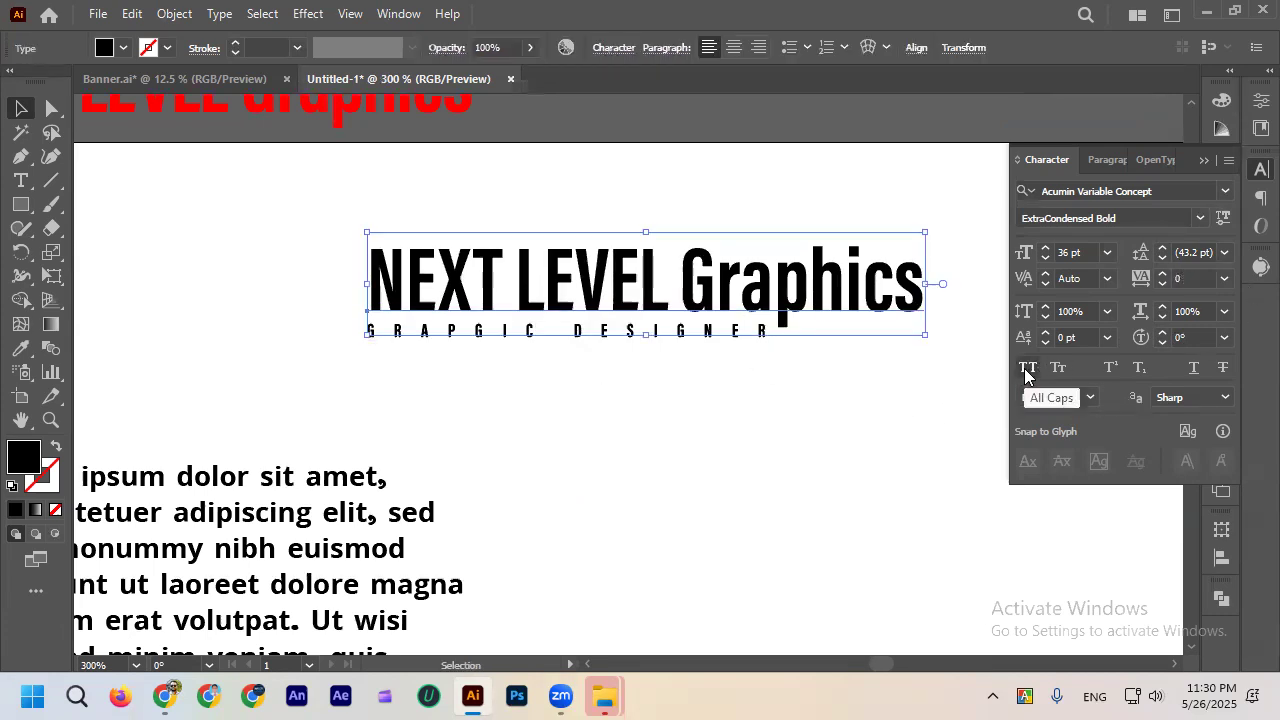
left_click_drag(862, 292, 860, 274)
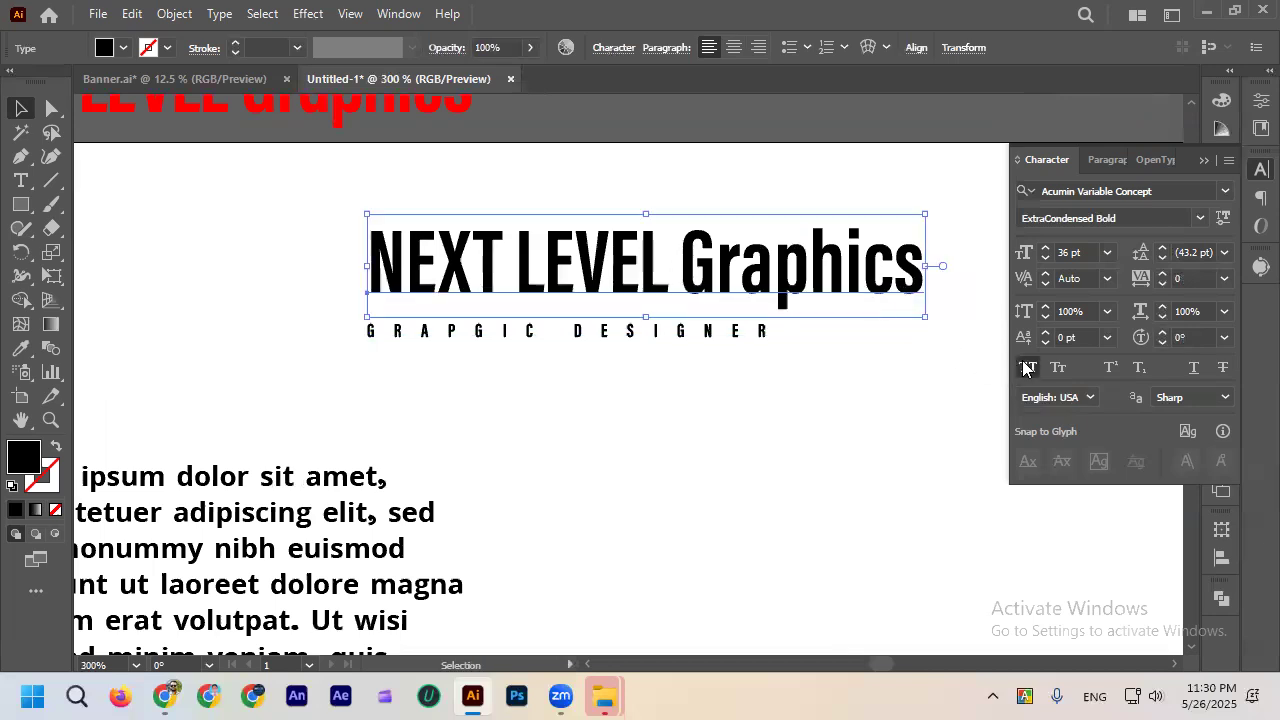
Try All Caps on the heading, switching it off and on again to compare.
left_click(1027, 367)
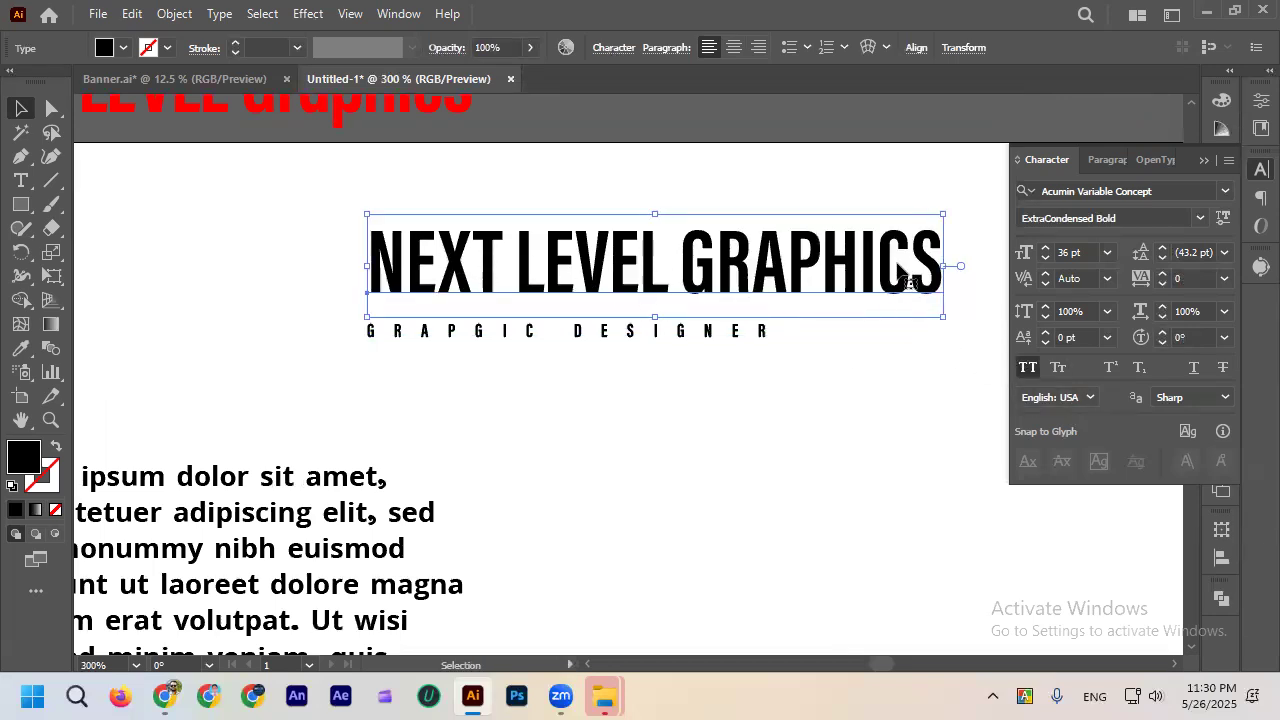
left_click(1033, 370)
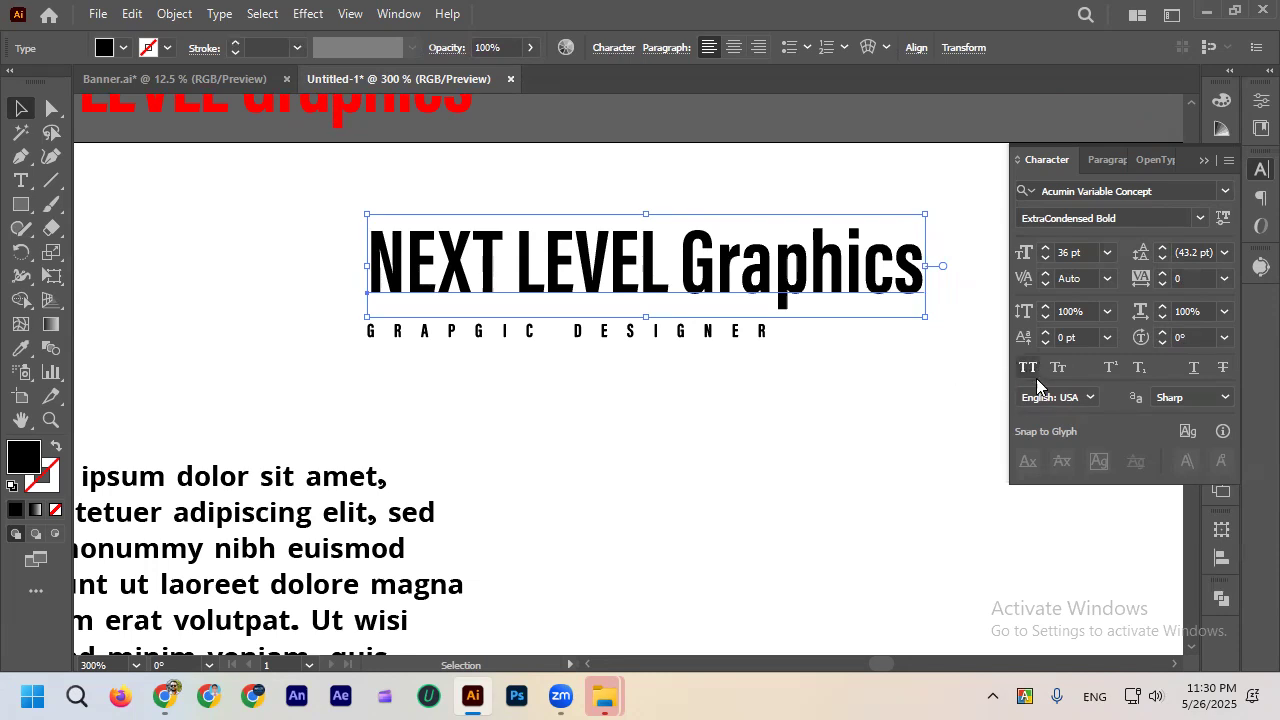
left_click(1028, 367)
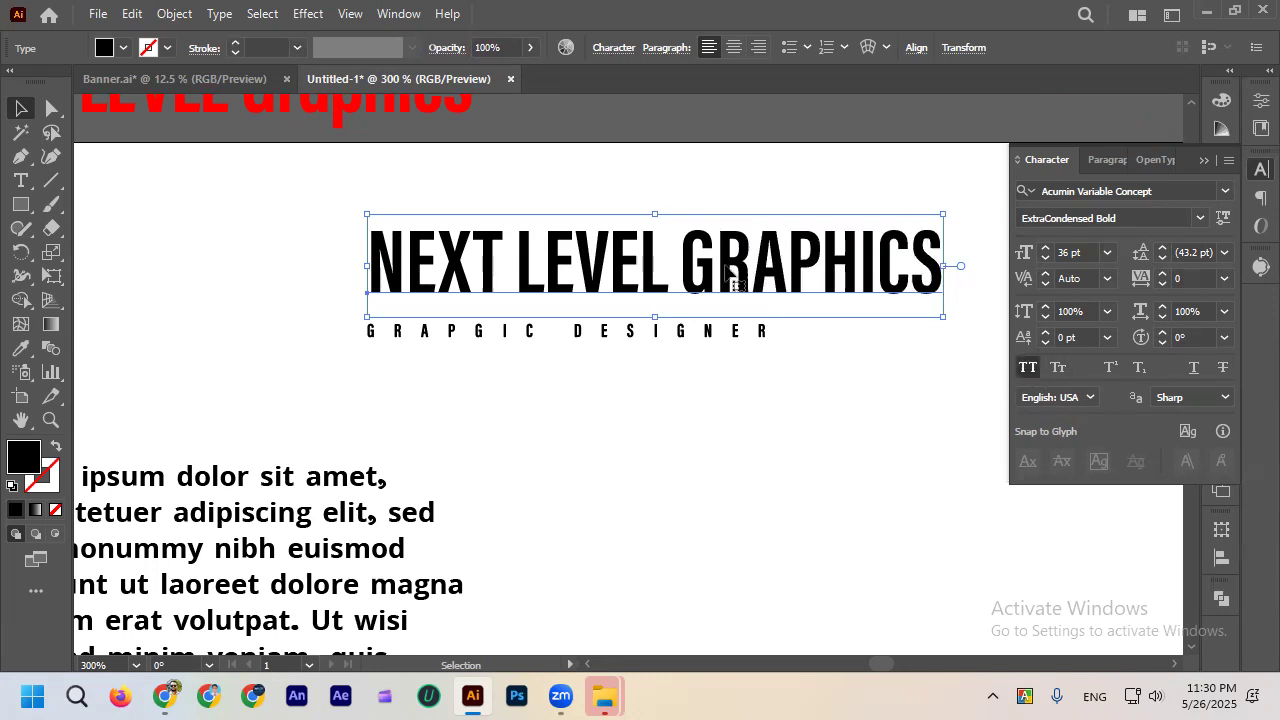
Try Small Caps on the heading, undo it, and turn off All Caps.
left_click(1059, 370)
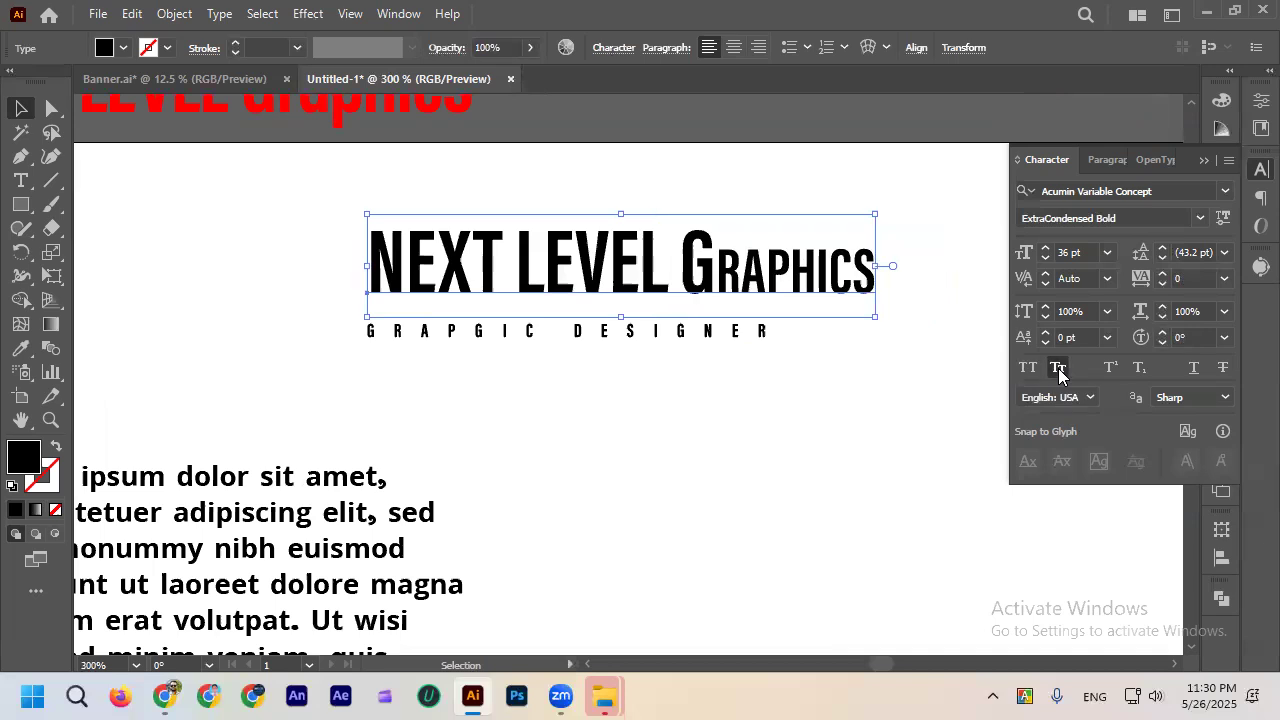
left_click(865, 387)
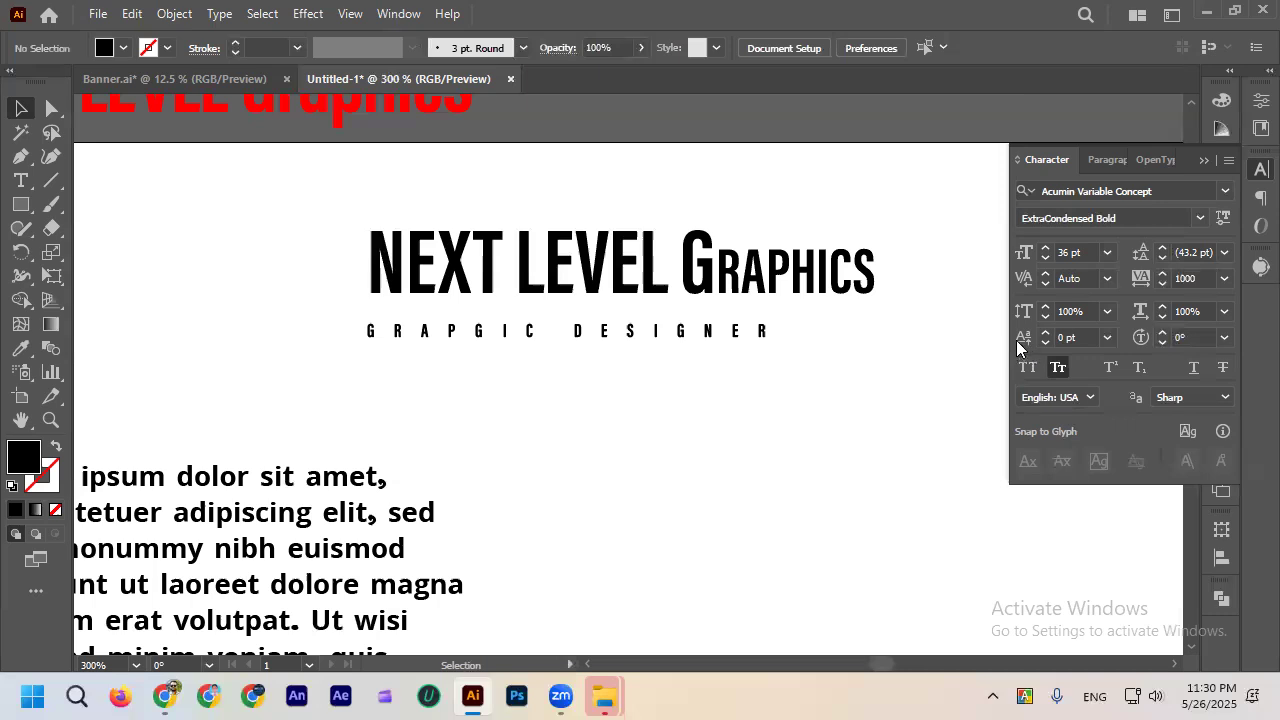
key("ctrl+z")
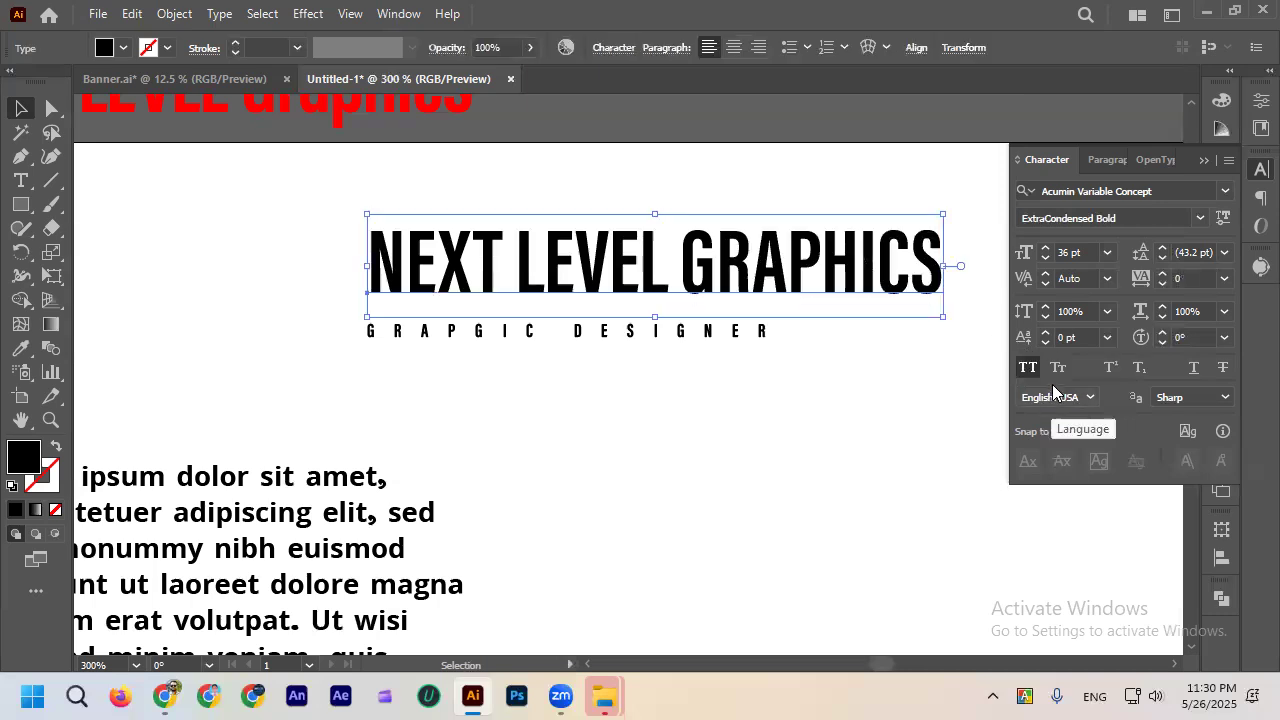
left_click(1058, 369)
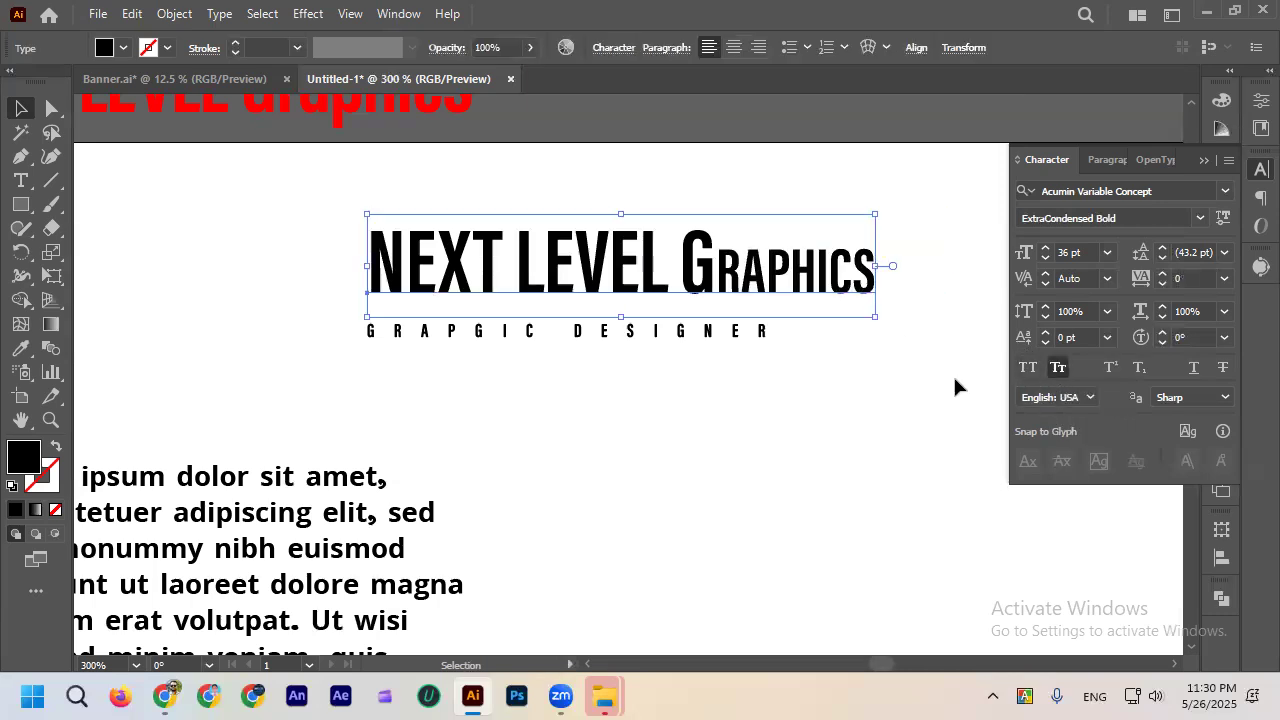
key("ctrl+z")
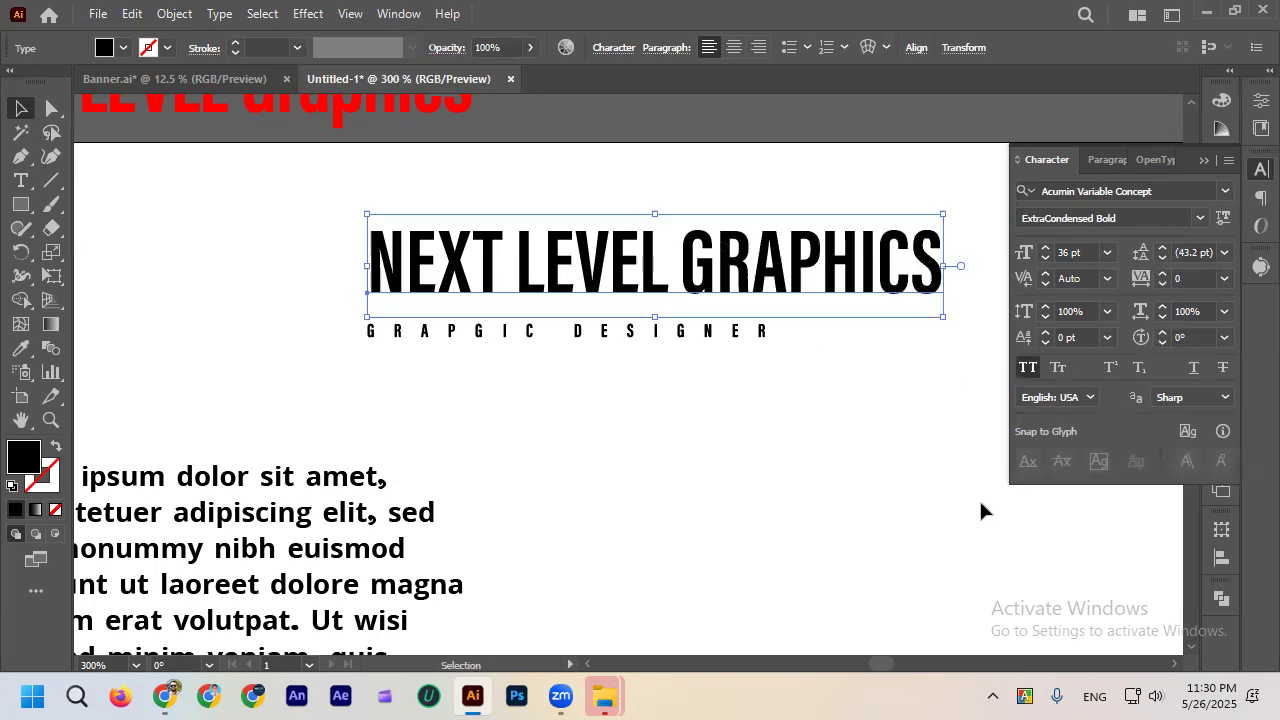
left_click(1031, 370)
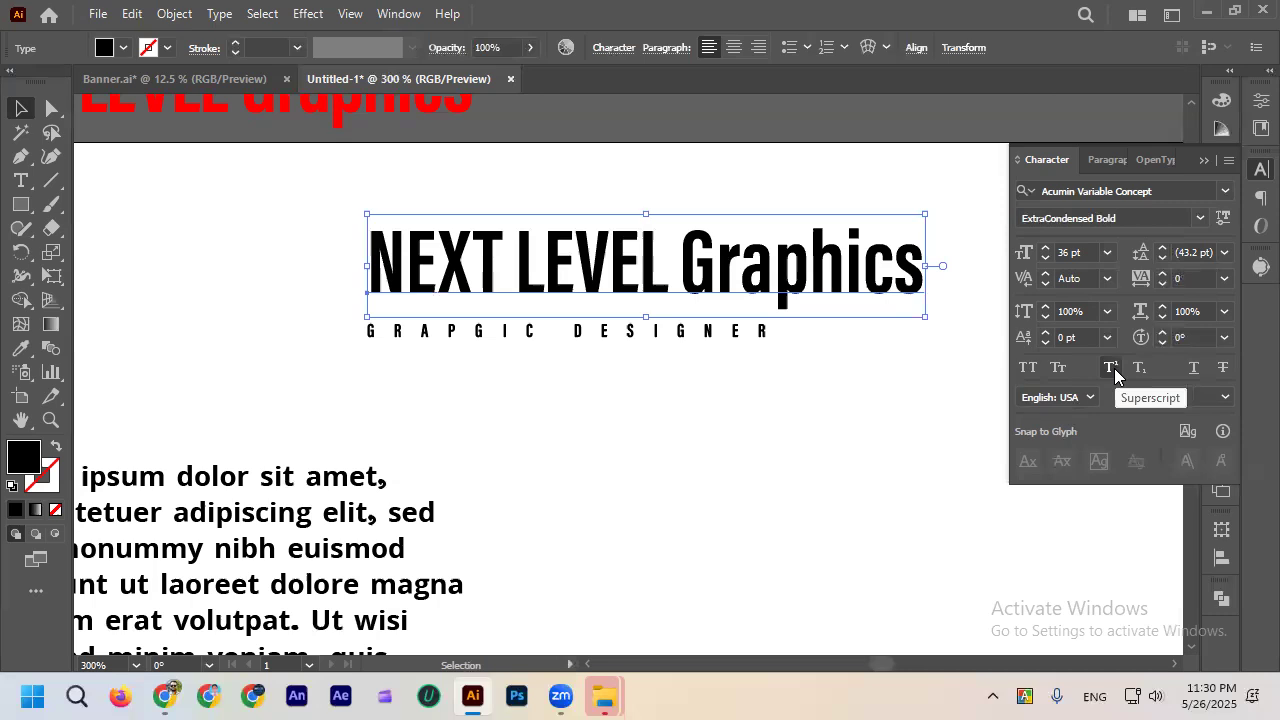
Add a point text reading "a2" below the subtitle.
left_click(20, 180)
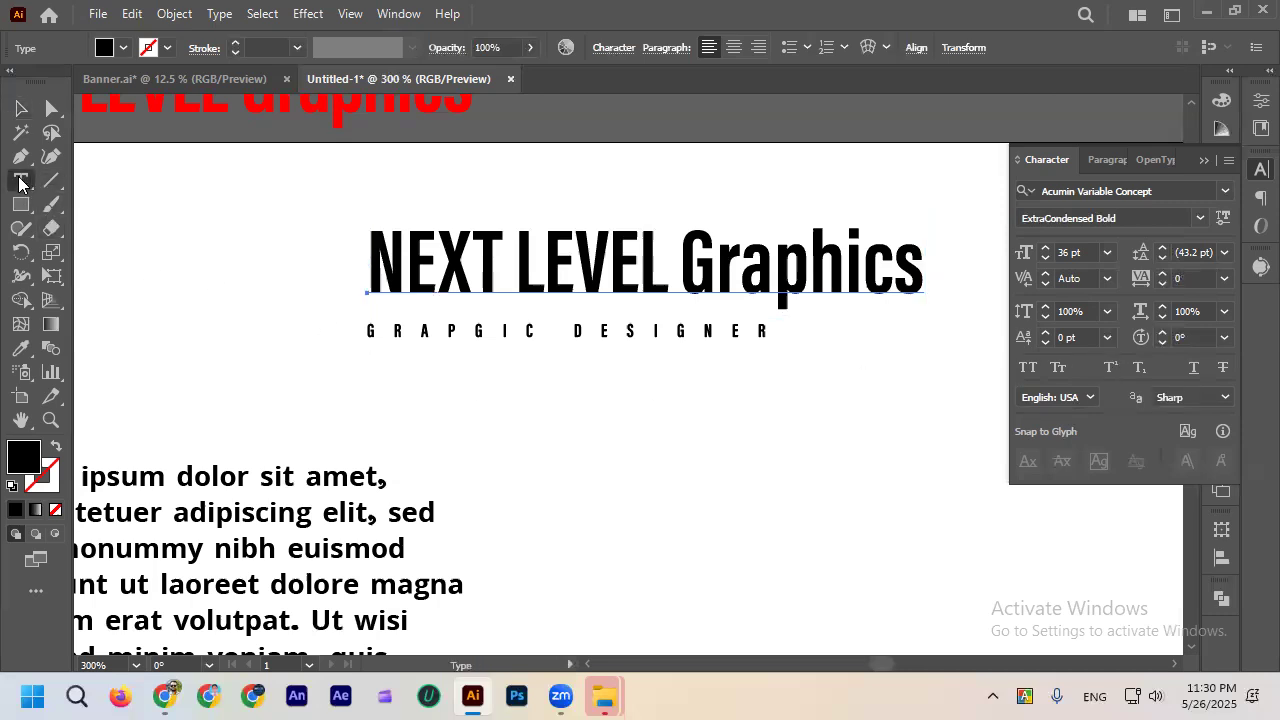
left_click(568, 436)
type("a     ")
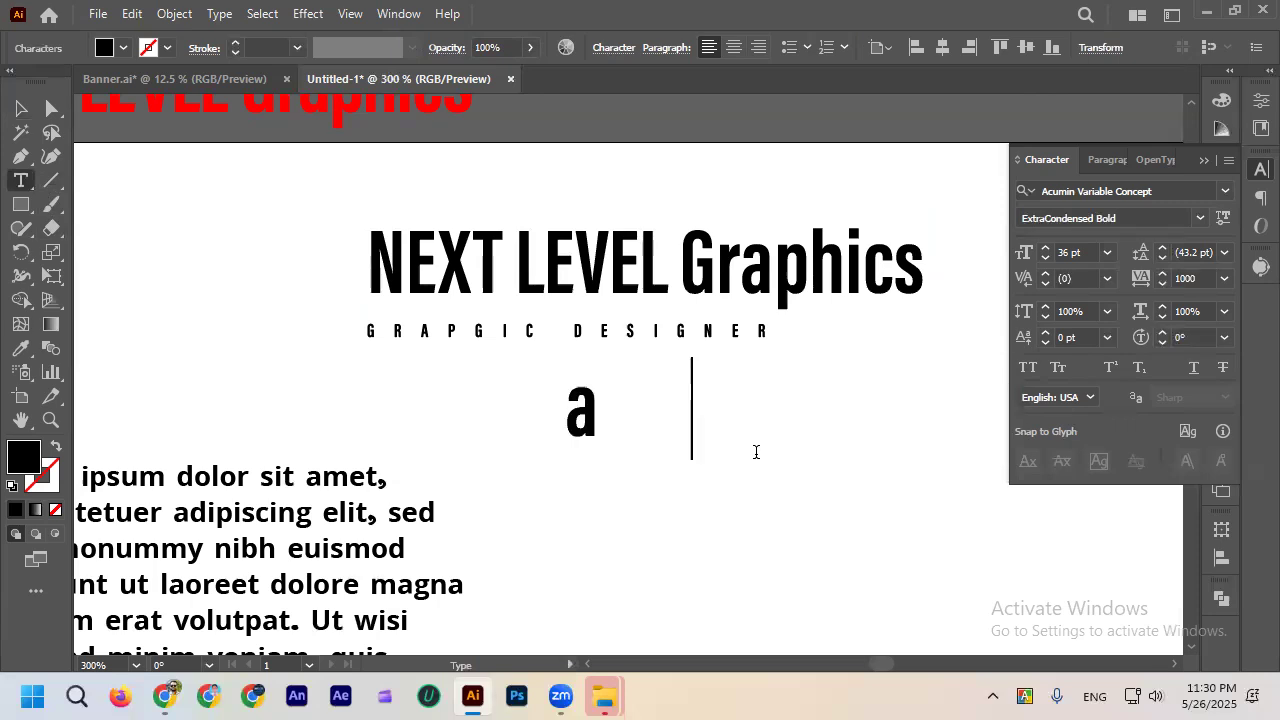
type("2")
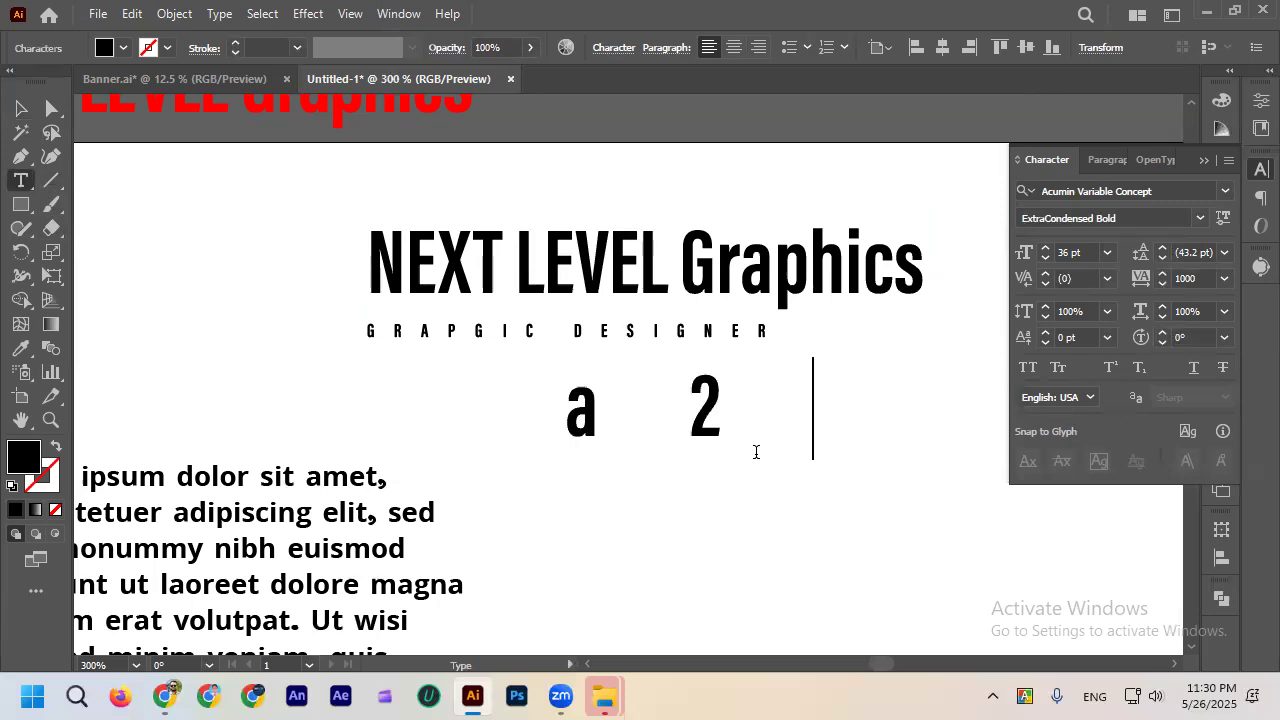
left_click(22, 106)
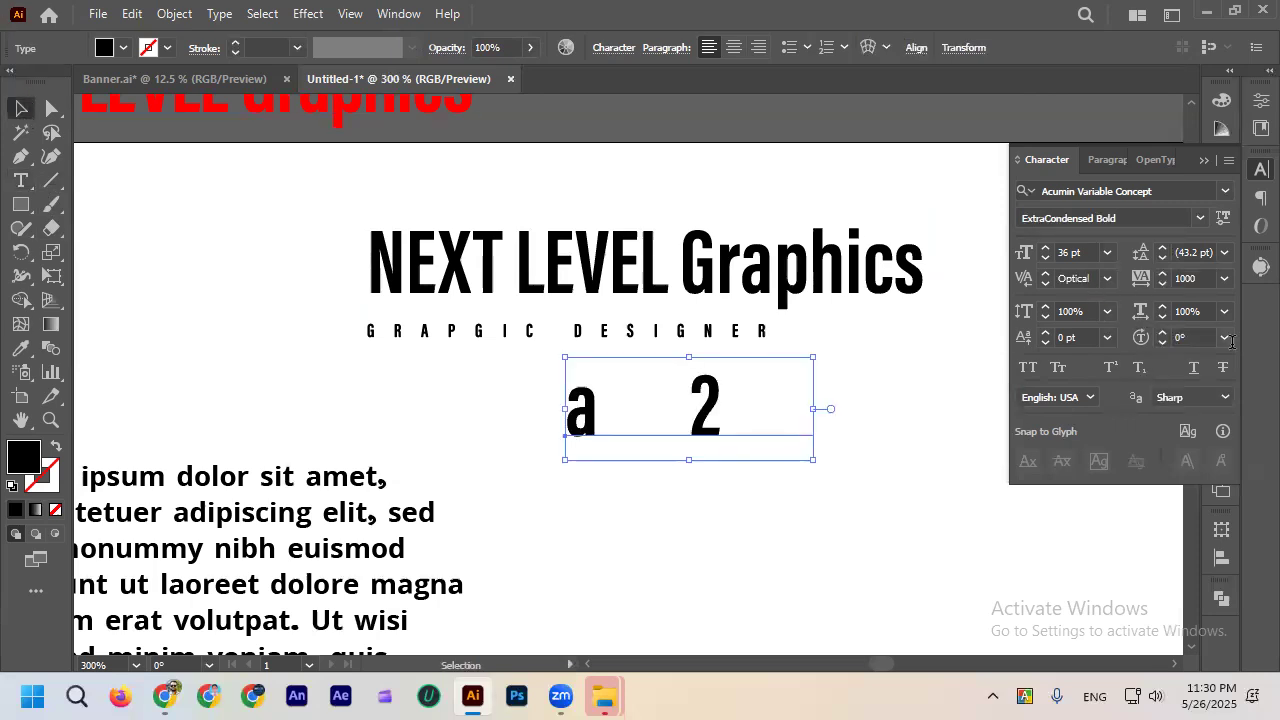
Set the tracking of the "a2" text to 0.
left_click(1140, 278)
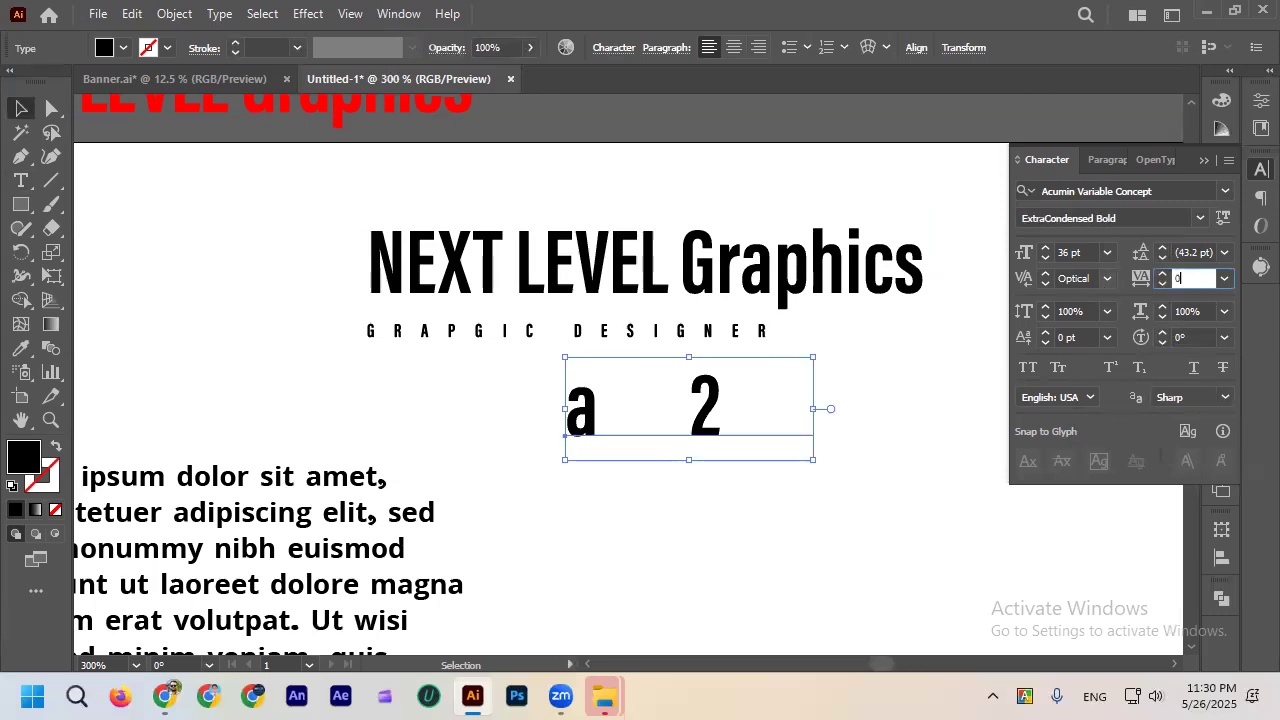
type("0")
key("Return")
left_click(659, 440)
scroll(657, 436, "up", 1)
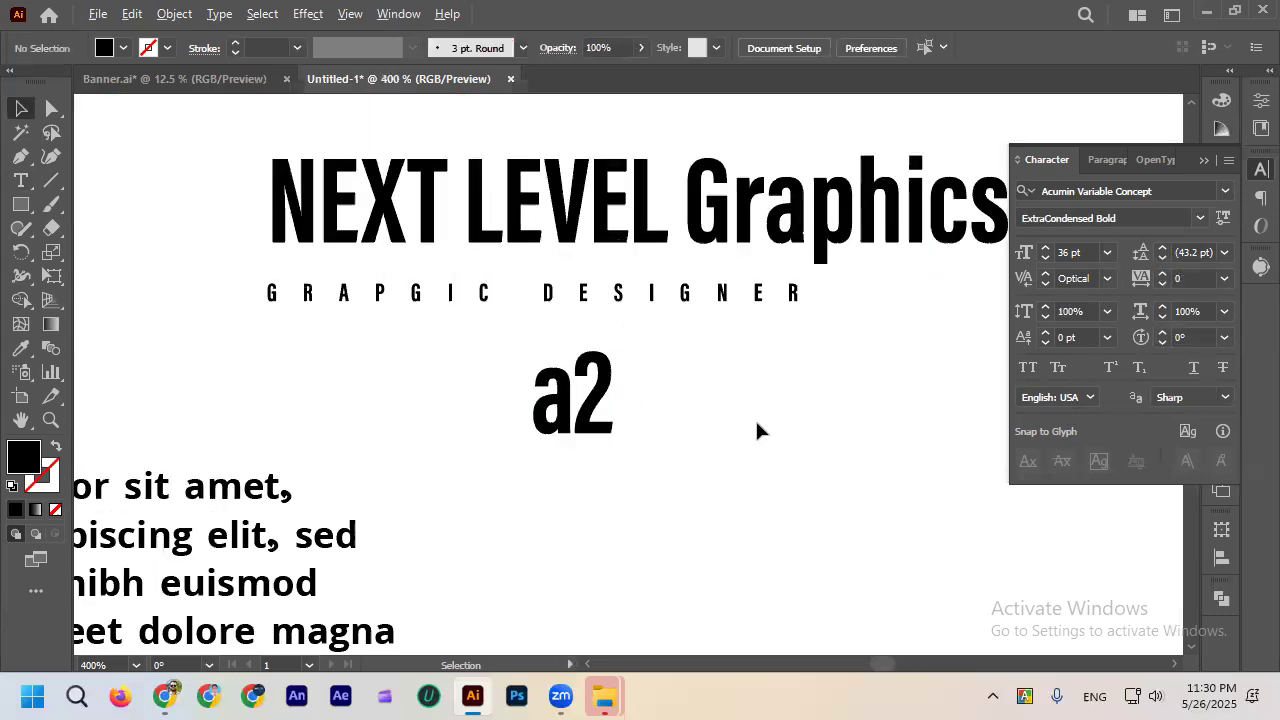
Try Superscript on the 2 in the "a2" text and undo it.
left_click(600, 382)
double_click(580, 380)
left_click_drag(576, 362, 623, 366)
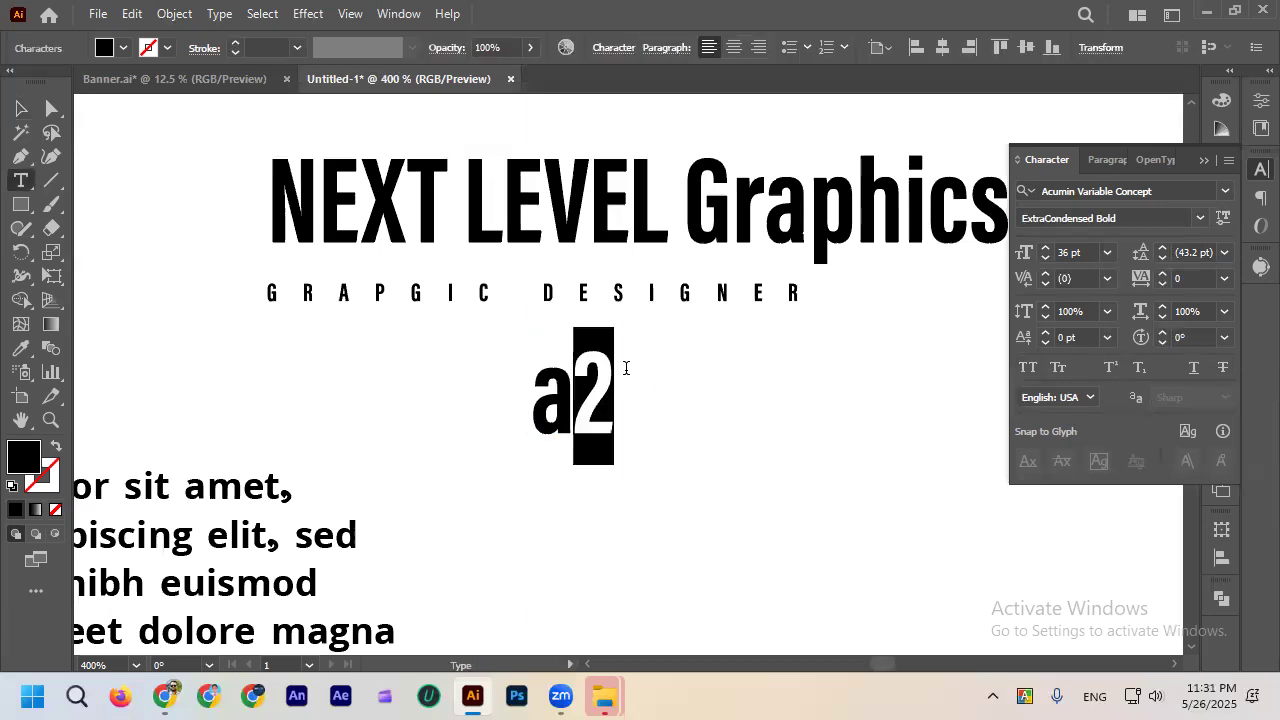
key("ctrl+z")
key("ctrl+z")
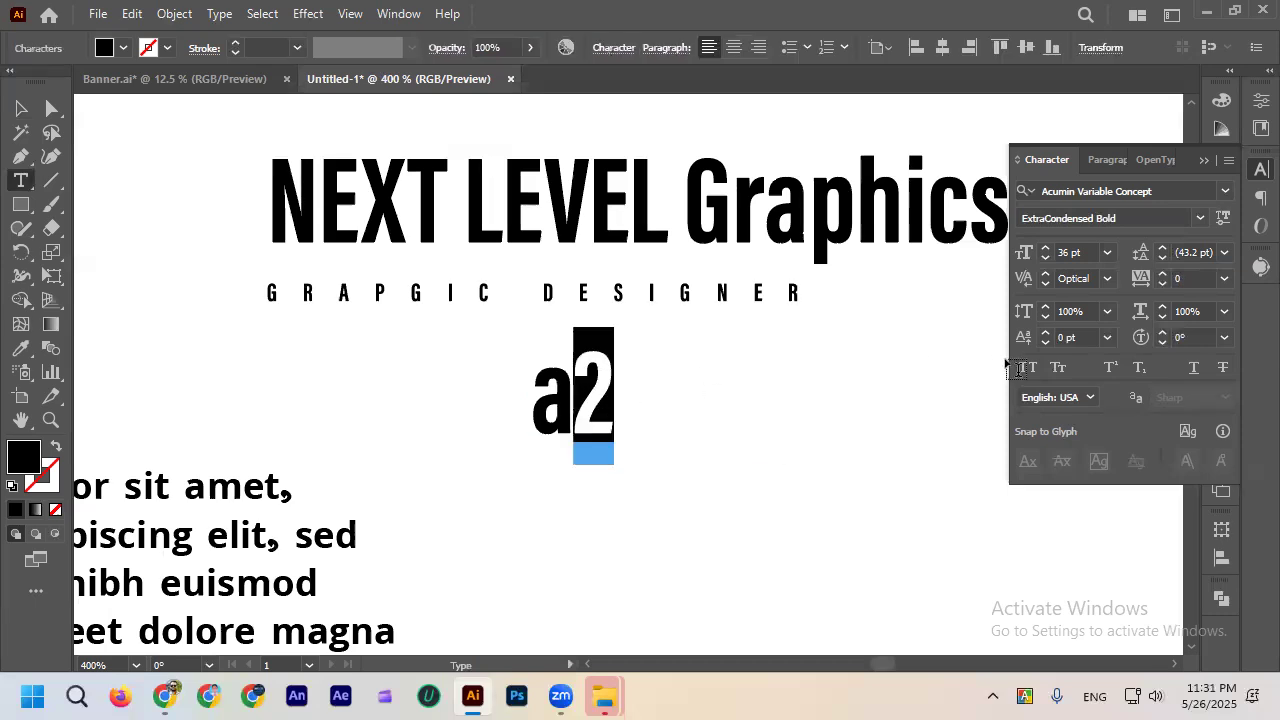
left_click(1110, 367)
left_click(665, 370, "ctrl")
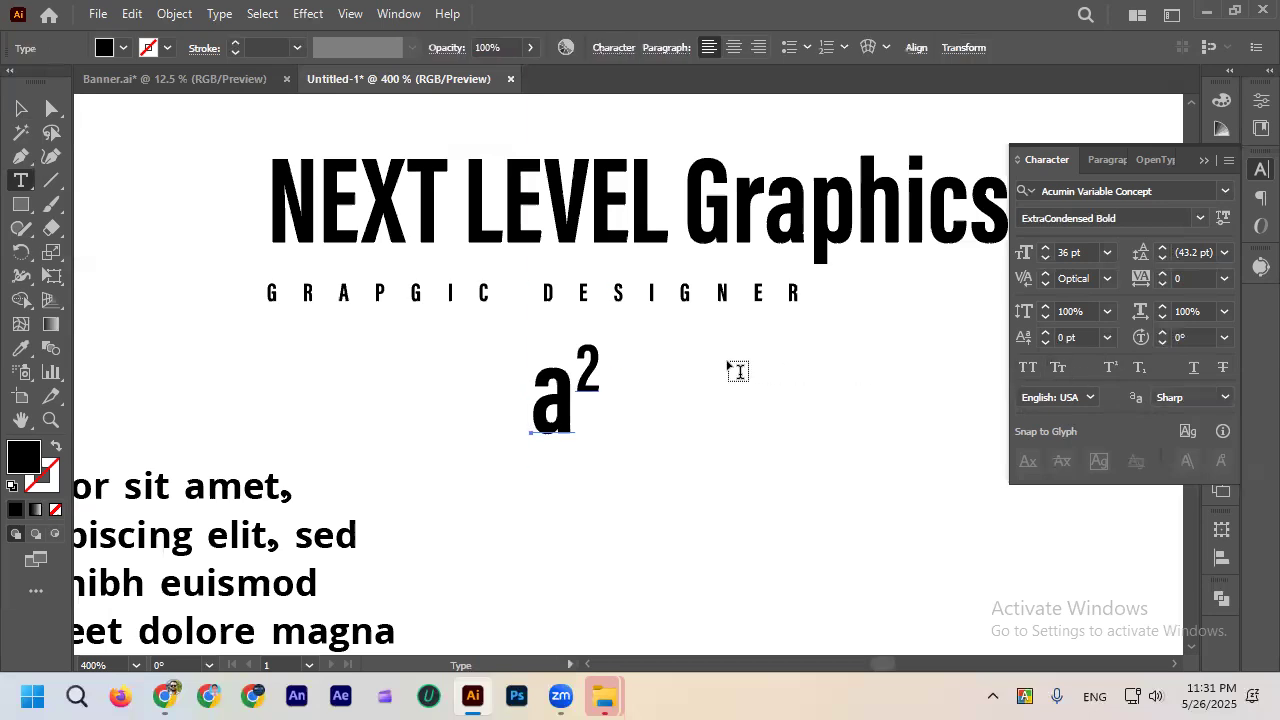
key("ctrl+z")
key("ctrl+z")
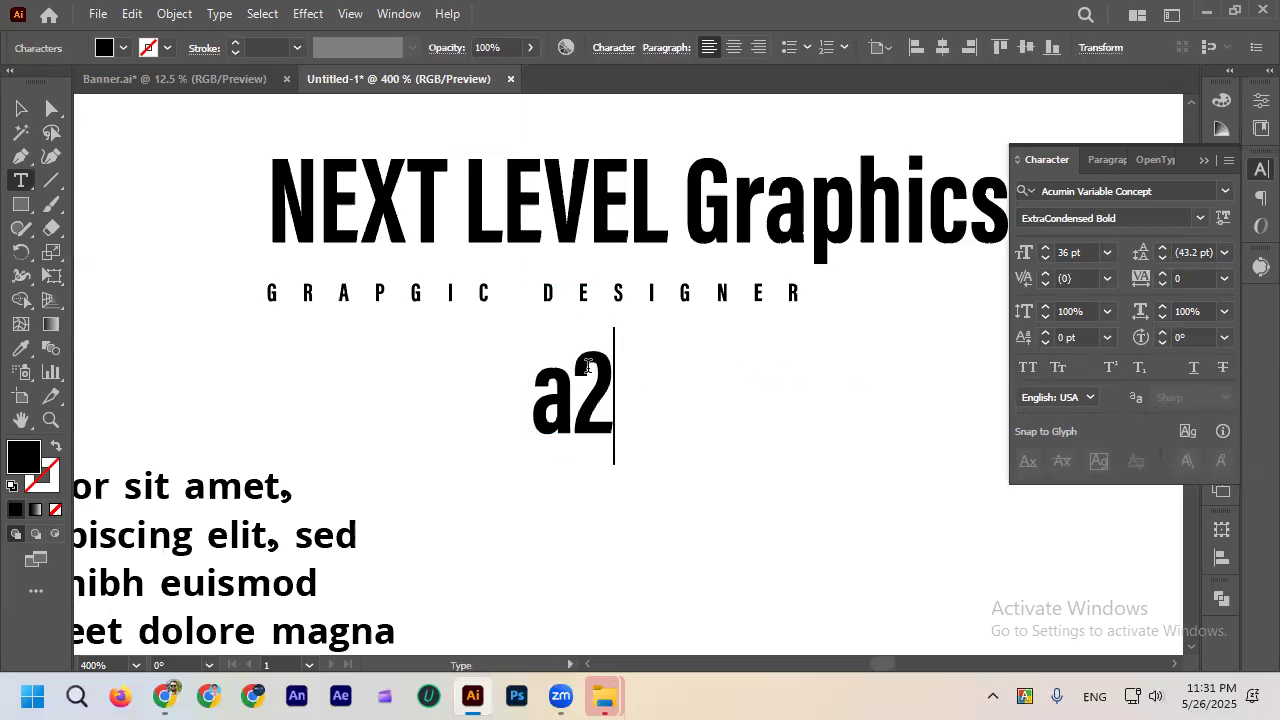
Try Subscript on the 2 in the "a2" text and undo it.
key("shift+Left")
left_click(1135, 370)
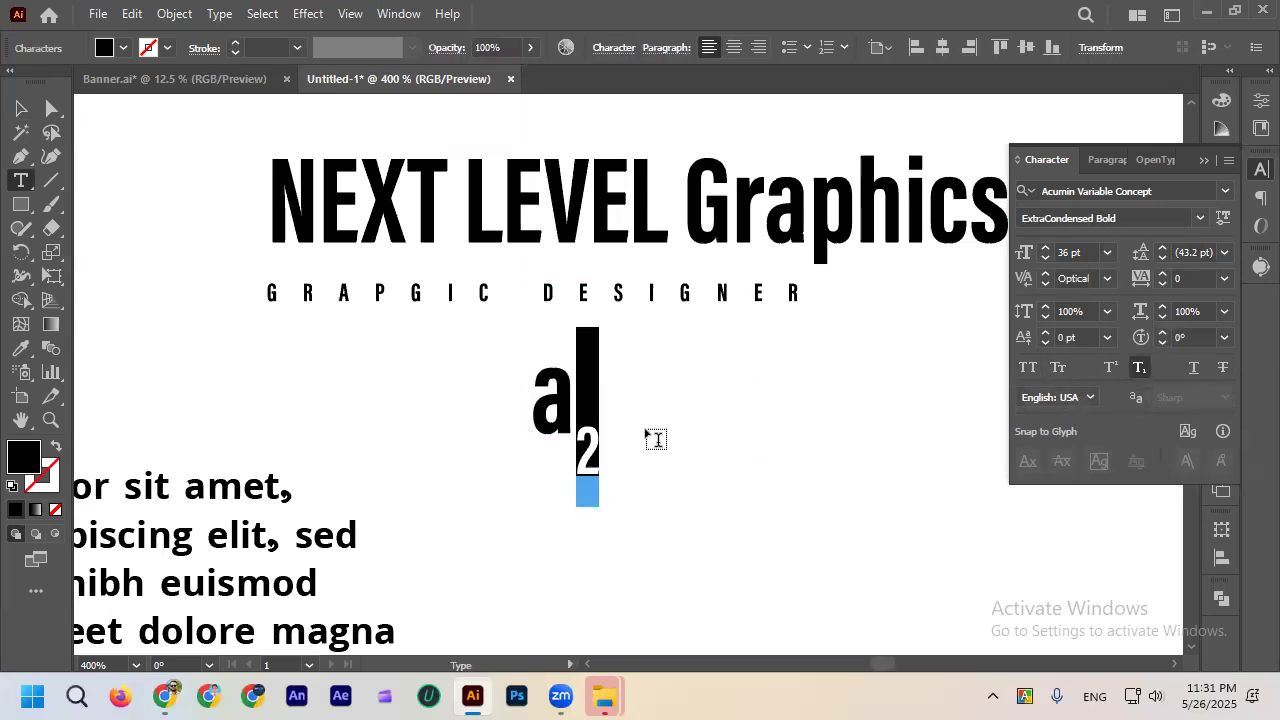
left_click(717, 428, "ctrl")
key("ctrl+z")
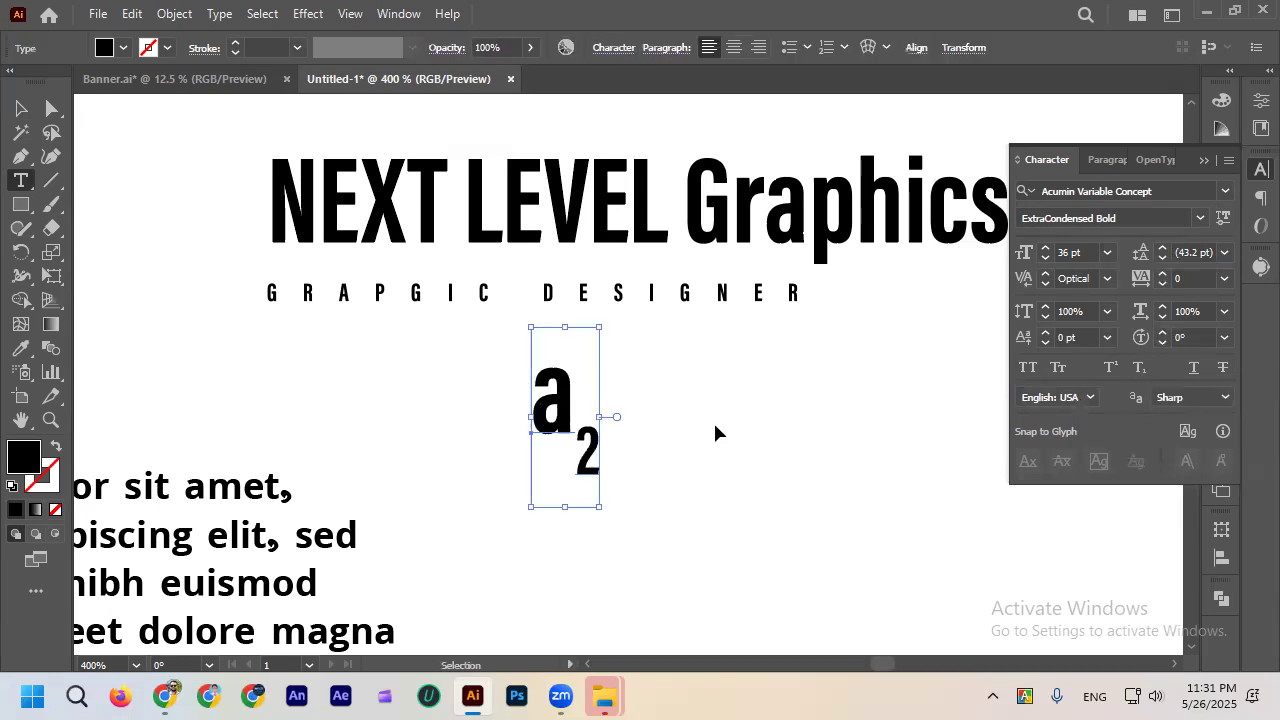
key("ctrl+z")
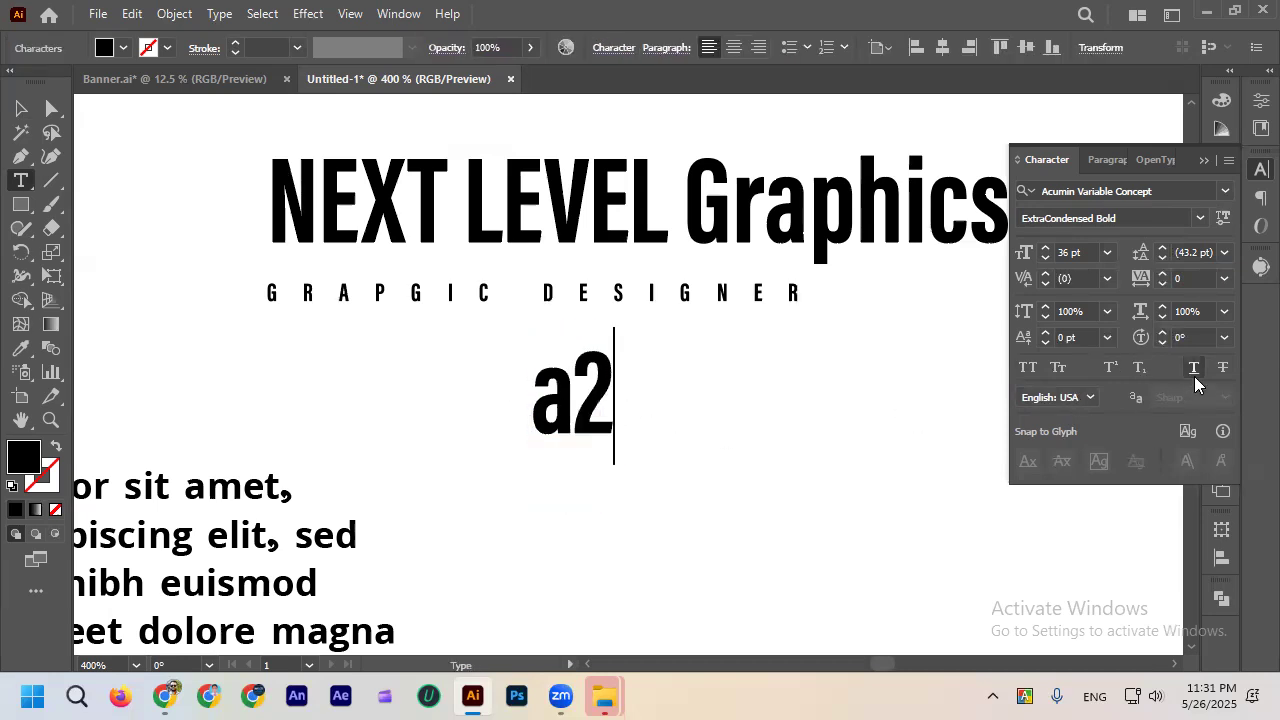
Try Underline and Strikethrough on the whole "a2" text and undo both.
left_click(20, 110)
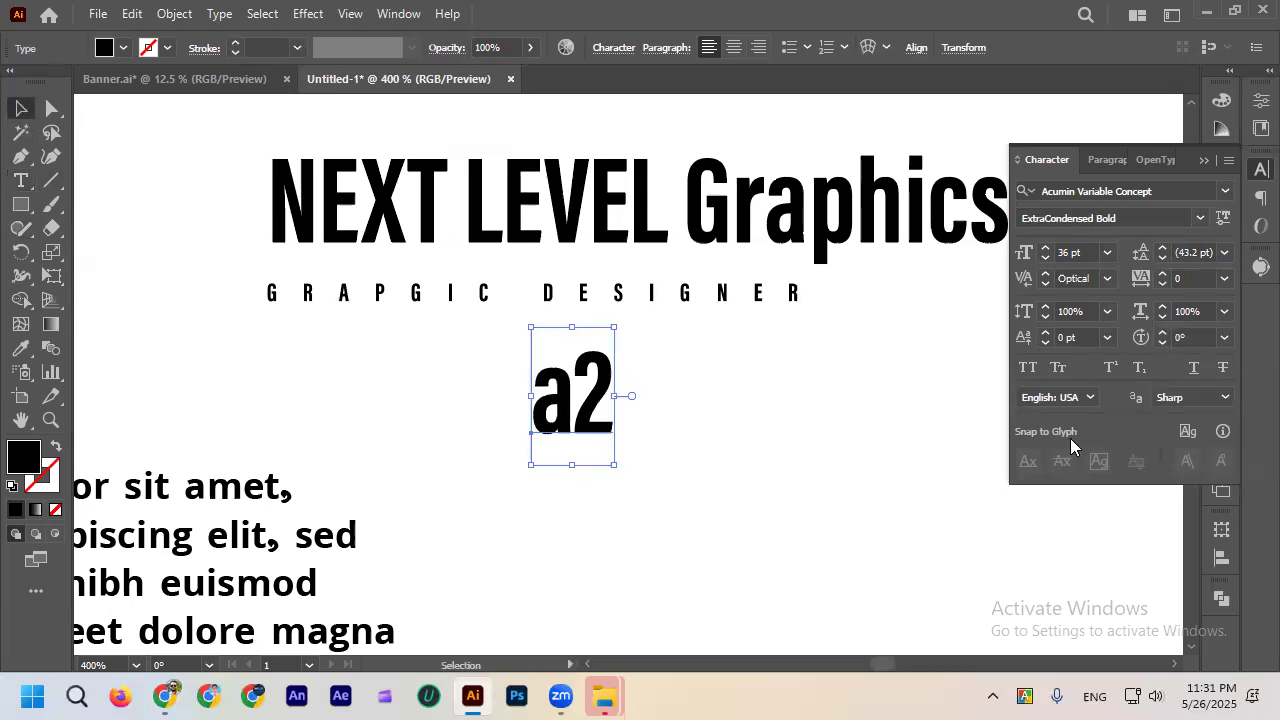
left_click(1192, 370)
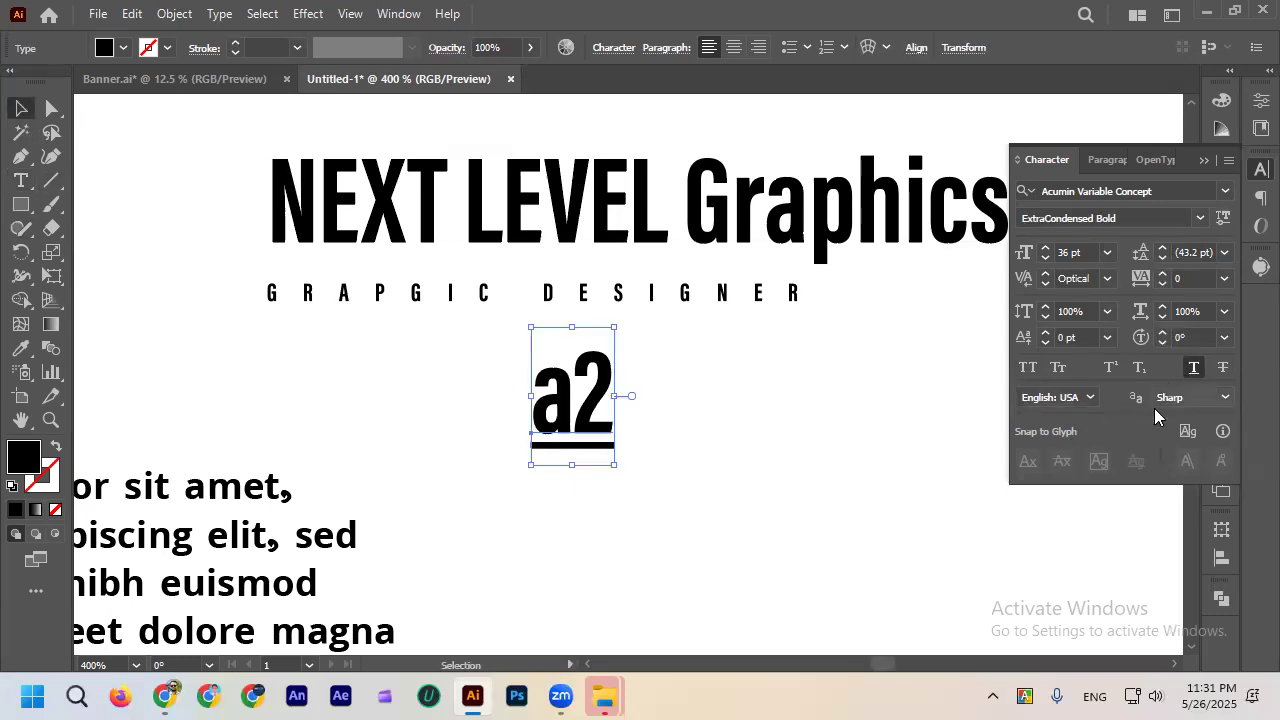
left_click(1222, 368)
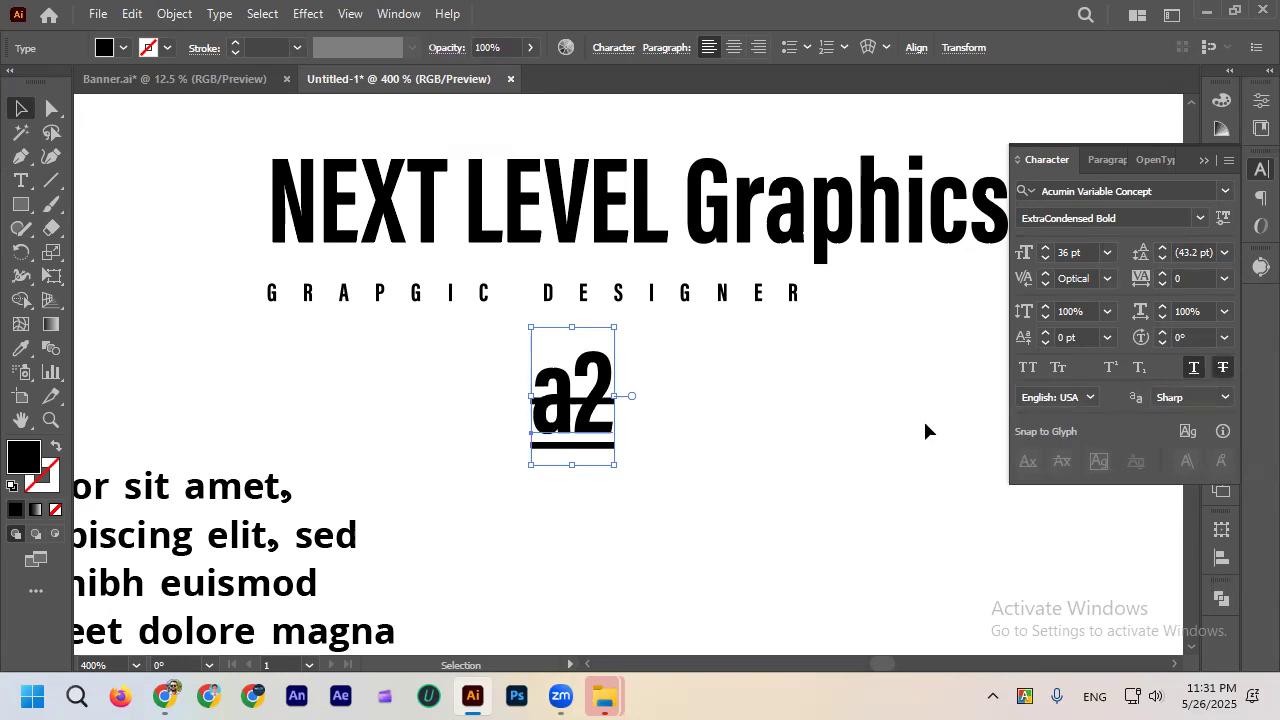
left_click(820, 415)
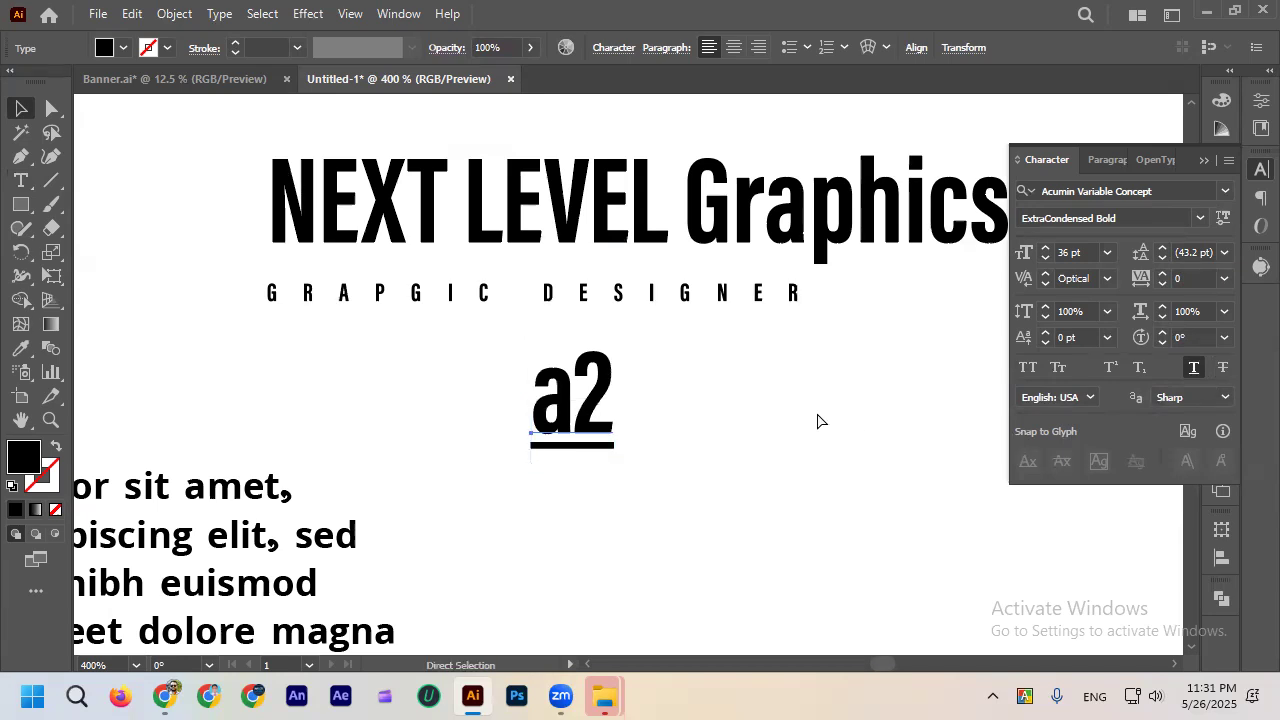
key("ctrl+z")
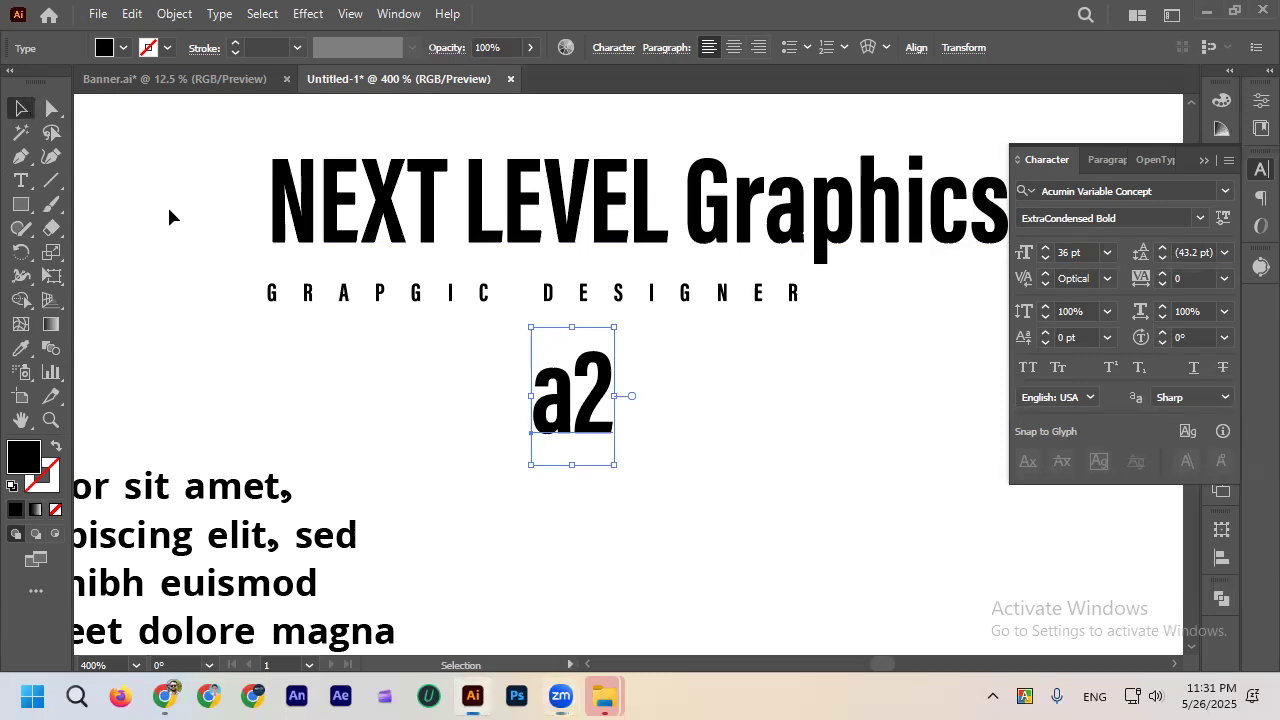
Move the black heading, subtitle, "a2" text and paragraph together off the artboard, below the blue dotted circle.
left_click(747, 386)
scroll(740, 385, "down", 2)
scroll(597, 388, "down", 1)
scroll(615, 380, "down", 3)
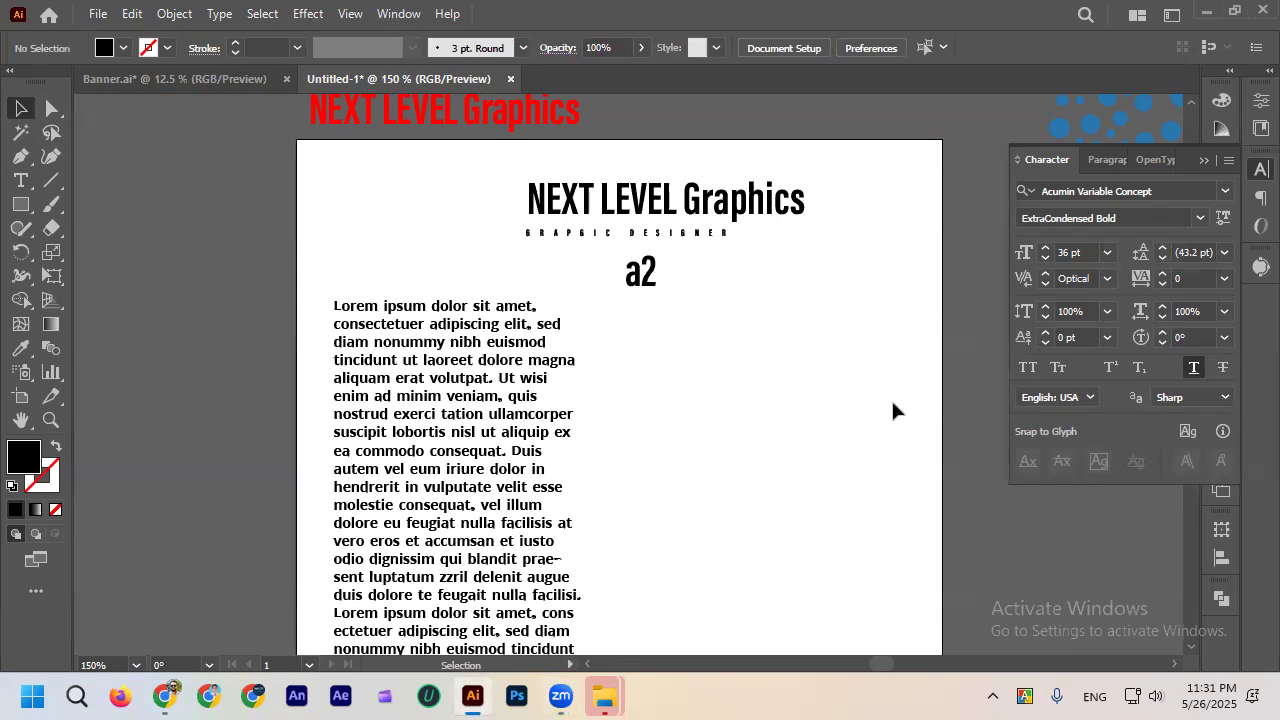
scroll(445, 233, "down", 1)
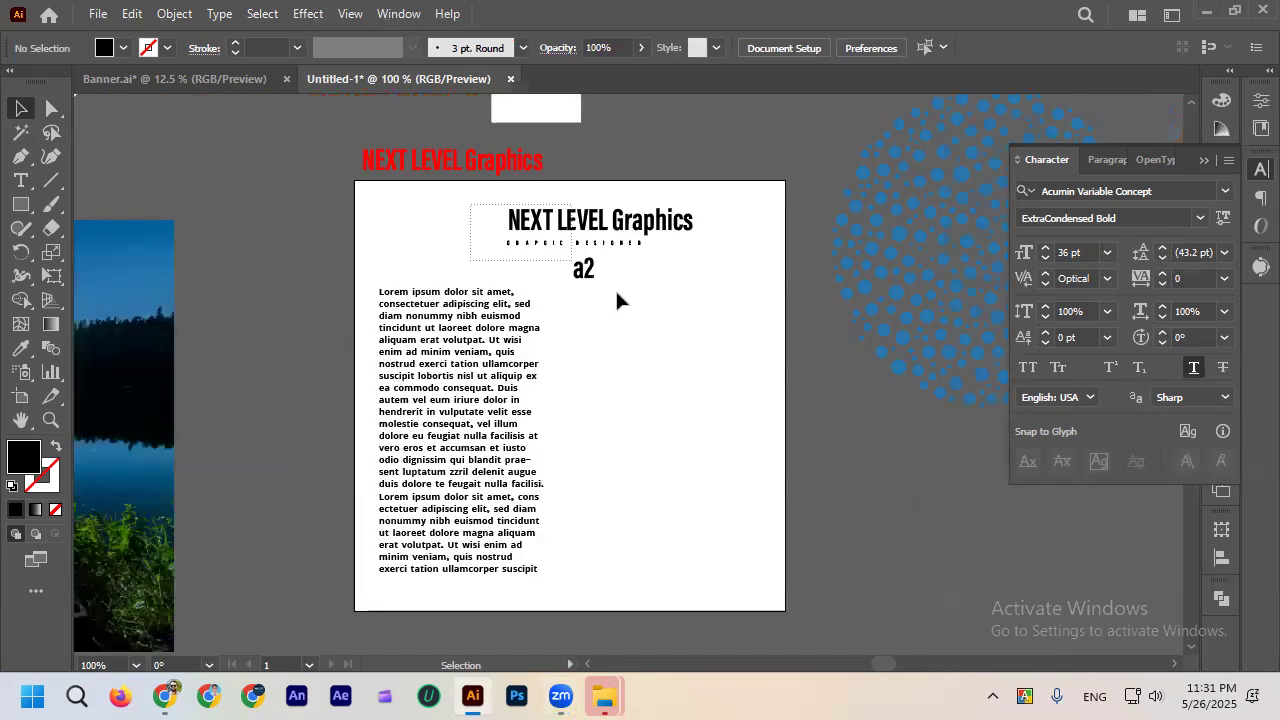
left_click(639, 322)
scroll(639, 322, "down", 2)
left_click_drag(572, 363, 844, 492)
left_click(757, 498)
scroll(938, 402, "up", 1)
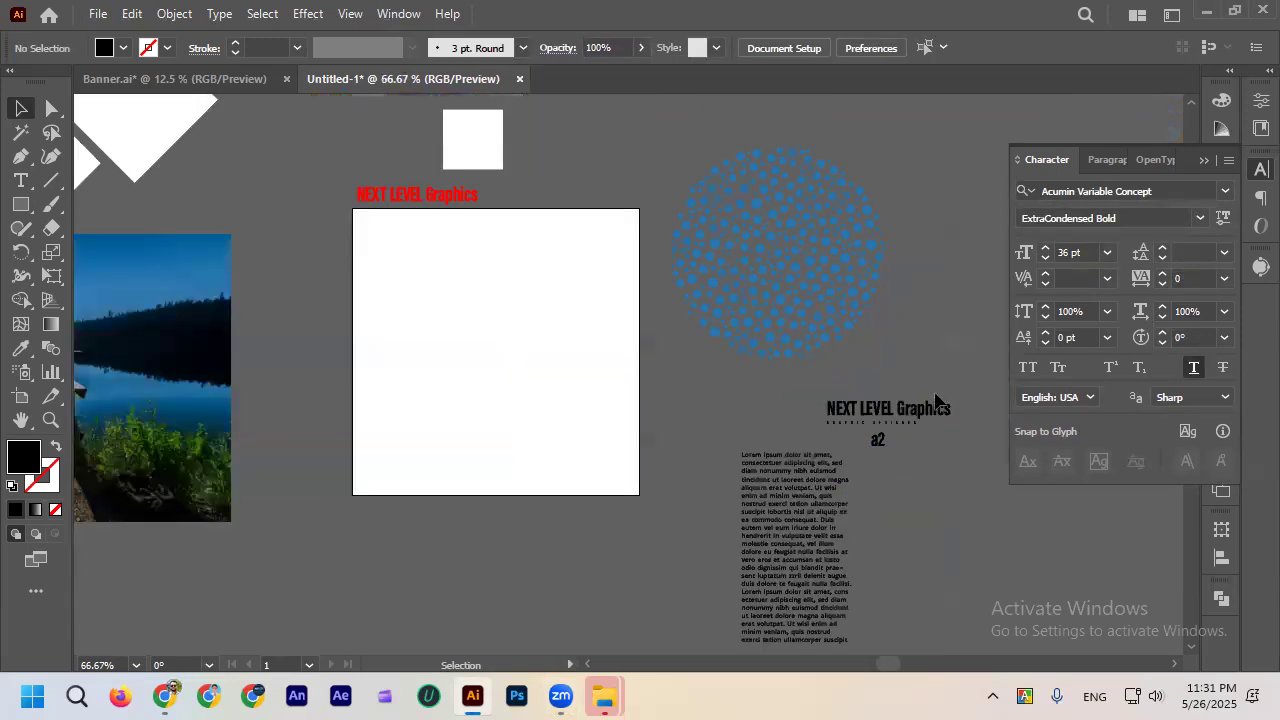
Add "Lorem ipsum" point text near the artboard's upper-left corner and turn off its underline.
left_click(20, 180)
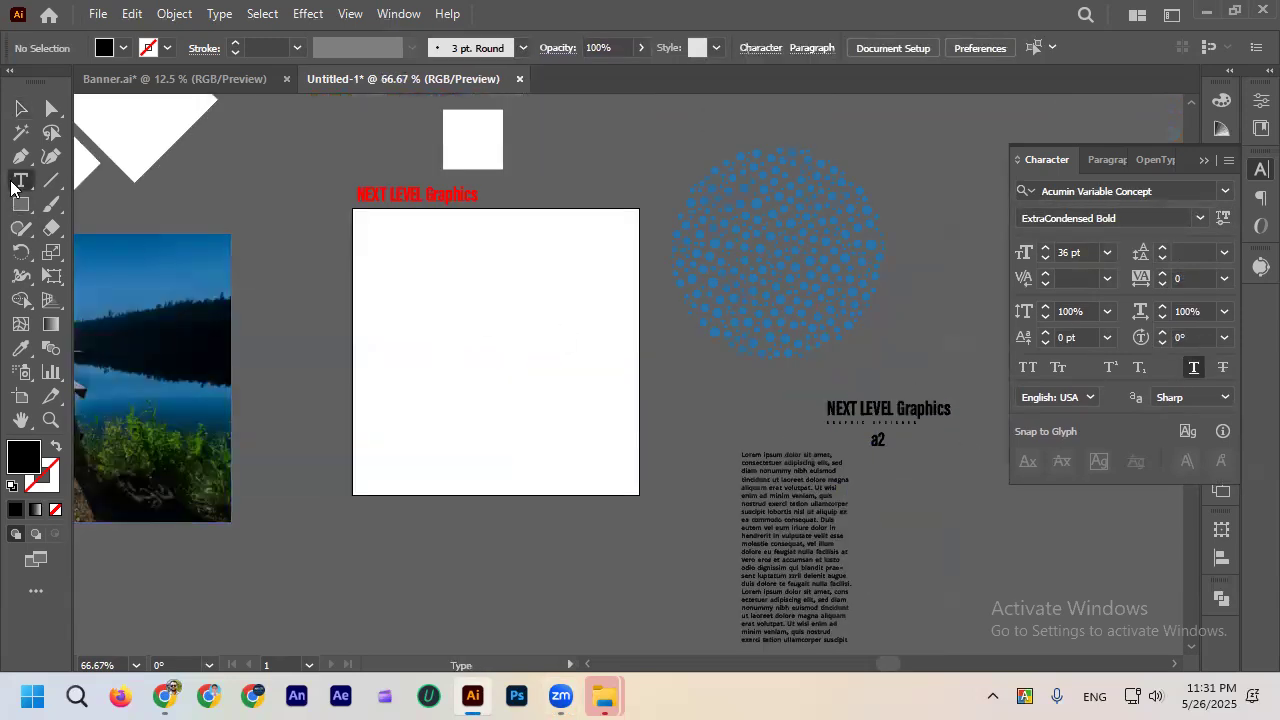
left_click(393, 252)
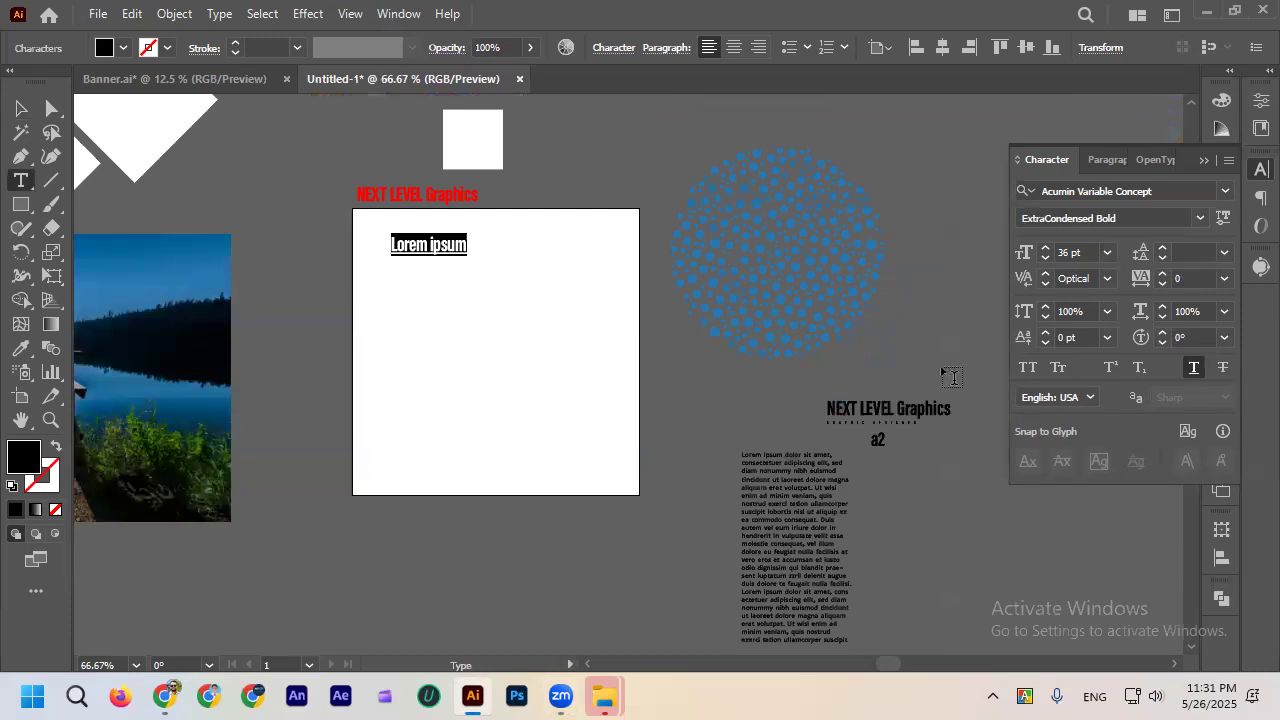
left_click(1193, 368)
left_click(20, 108)
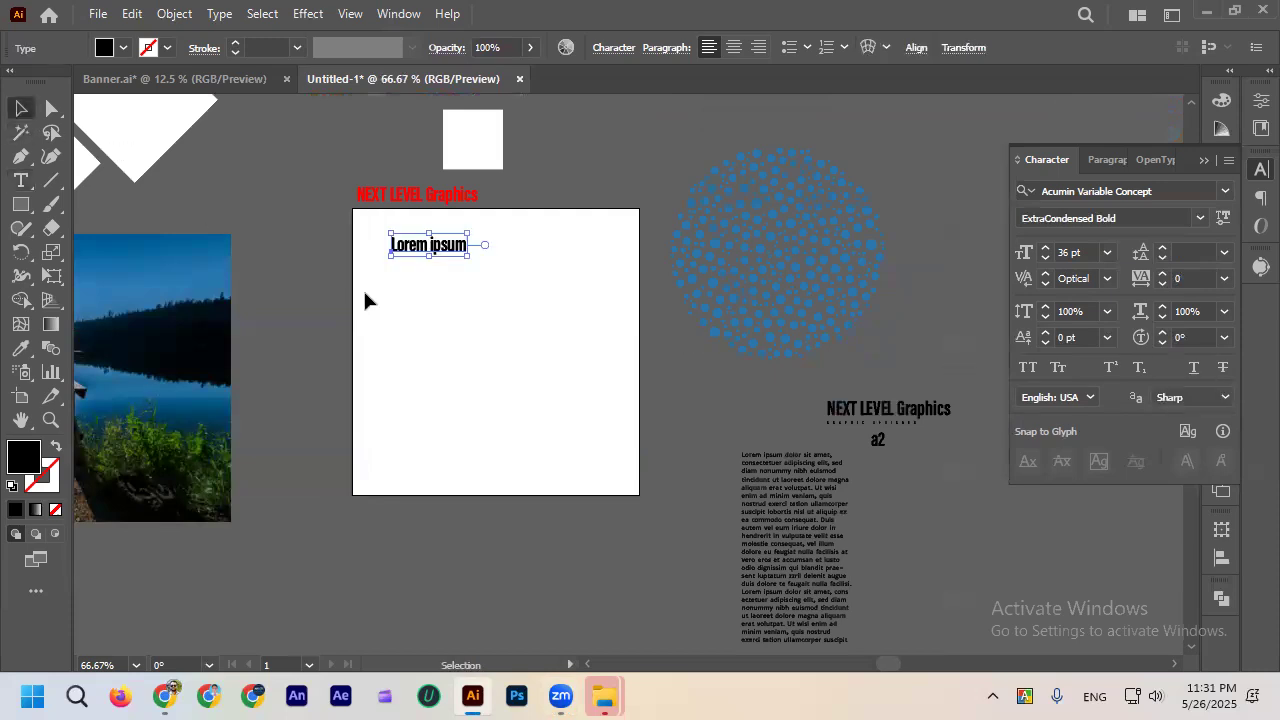
Delete the "Lorem ipsum" point text and move the paragraph block up and left, directly beneath the blue dotted circle.
left_click(289, 281)
left_click(438, 248)
key("Delete")
left_click_drag(777, 494, 743, 408)
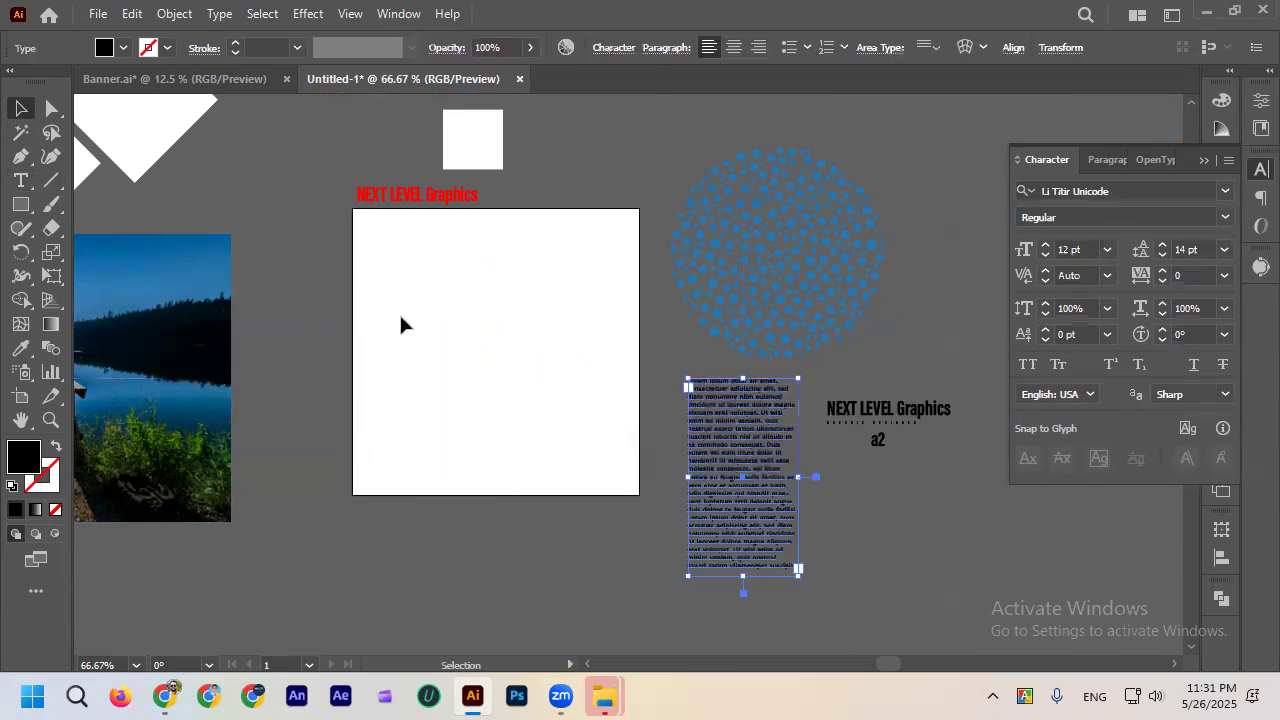
Draw a black hexagon with the Polygon tool and position it near the middle of the artboard.
left_click(22, 182)
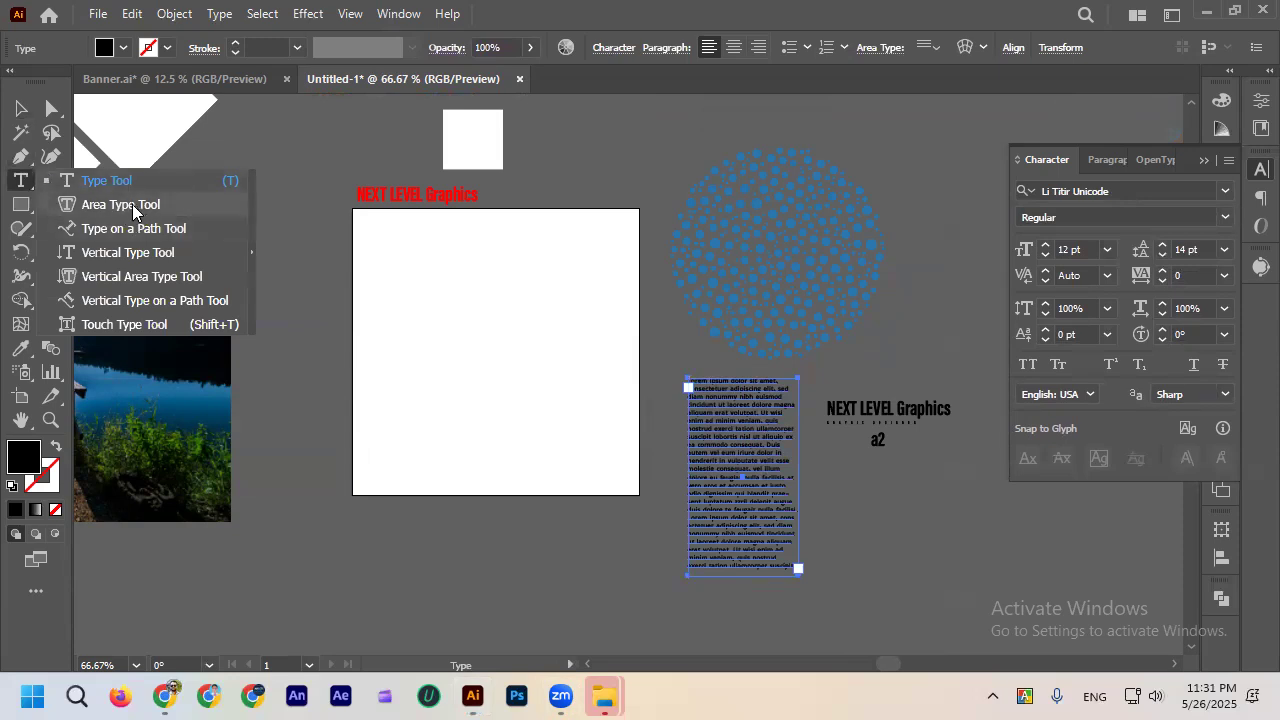
left_click(26, 204)
left_click(134, 278)
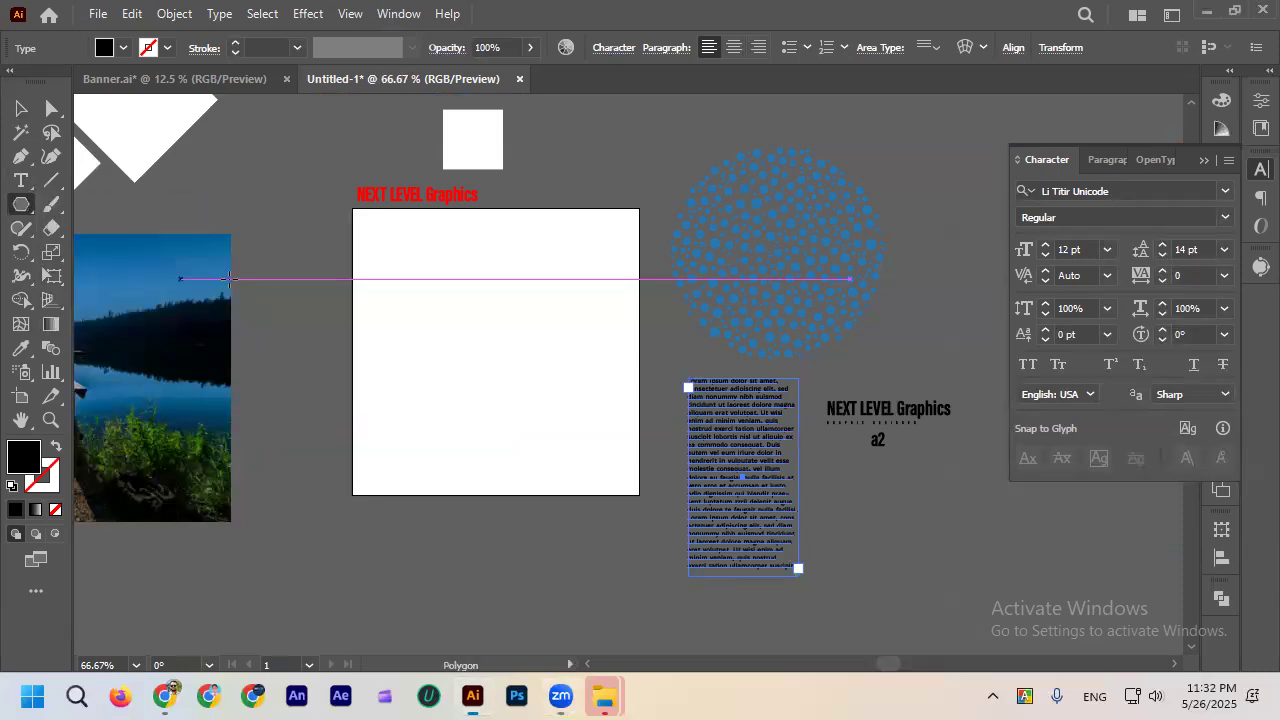
left_click_drag(412, 274, 460, 338)
left_click(21, 108)
left_click_drag(402, 226, 471, 295)
key("ctrl+1")
left_click(495, 216)
left_click(491, 300)
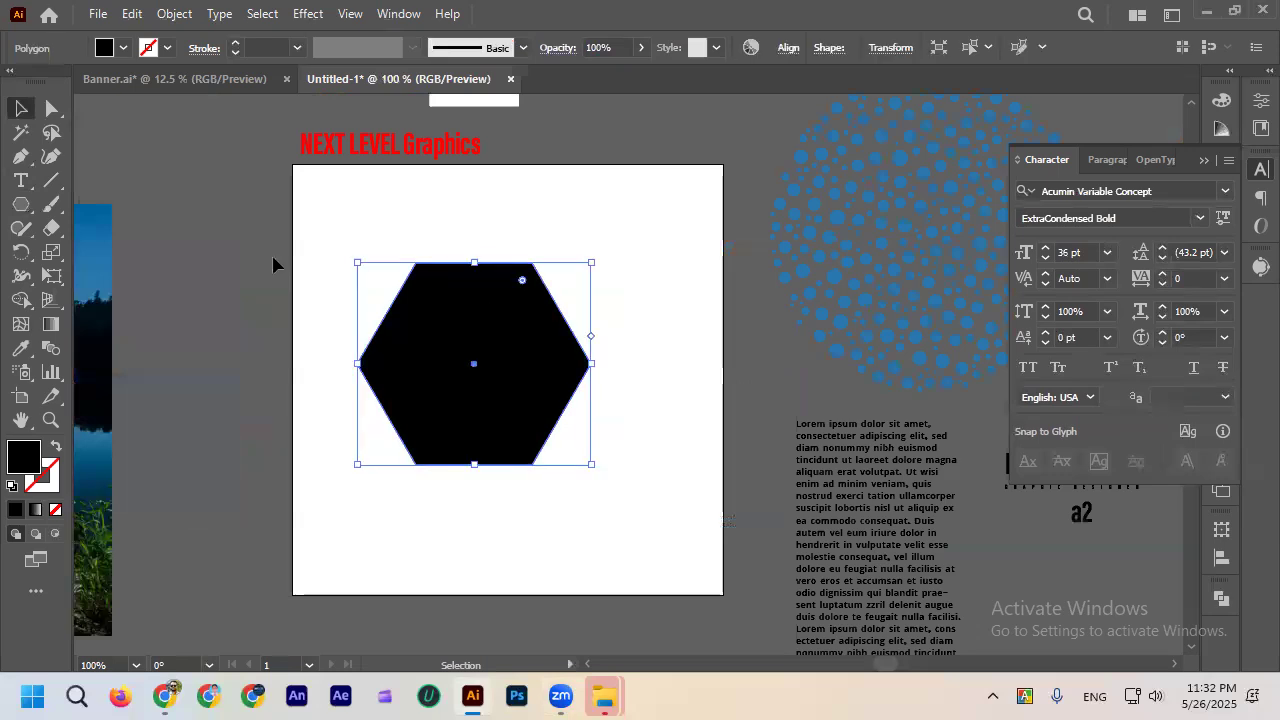
Turn the hexagon into a text area filled with placeholder text and set the font size to 15 pt.
left_click(20, 181)
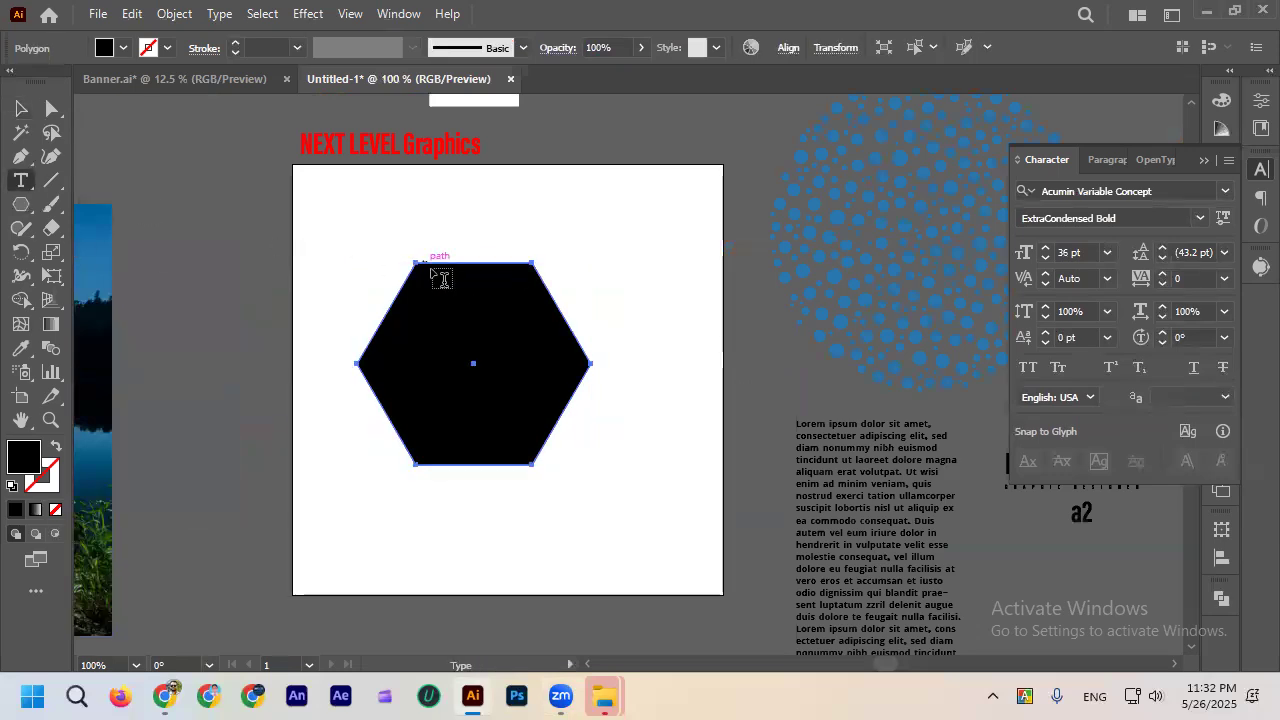
scroll(440, 280, "up", 2)
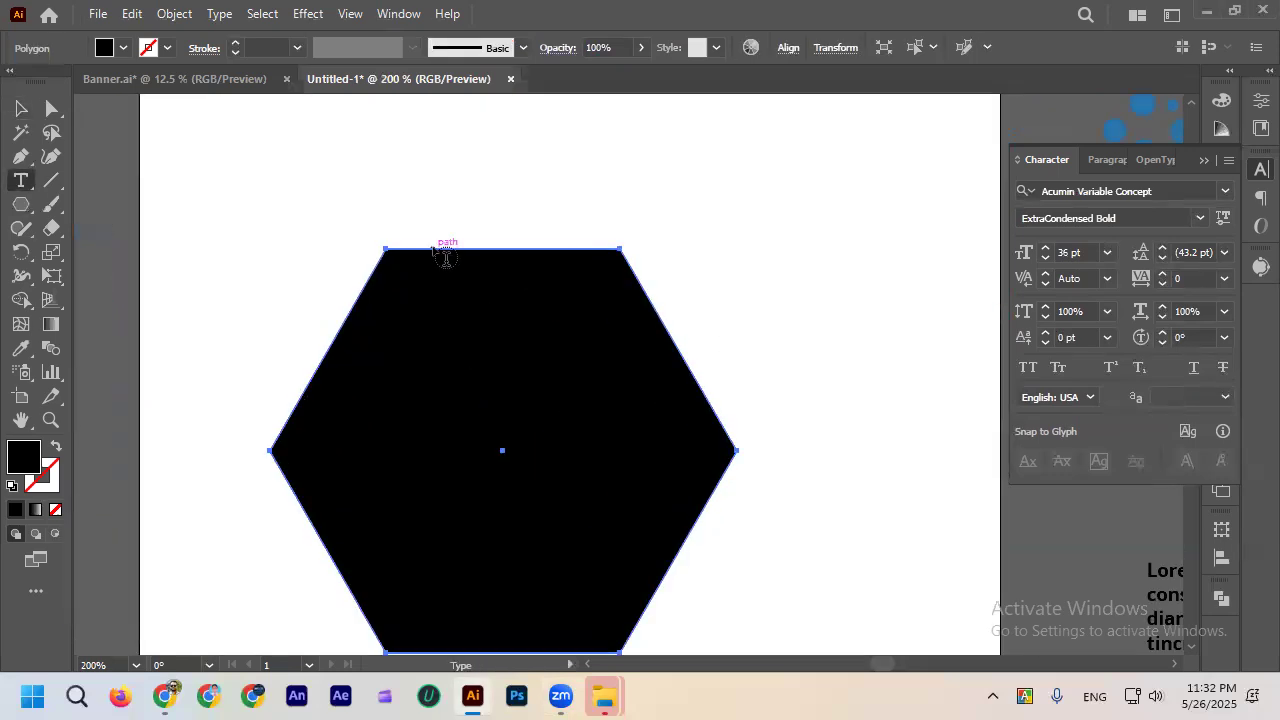
left_click(447, 312)
key("ctrl+z")
left_click(414, 250)
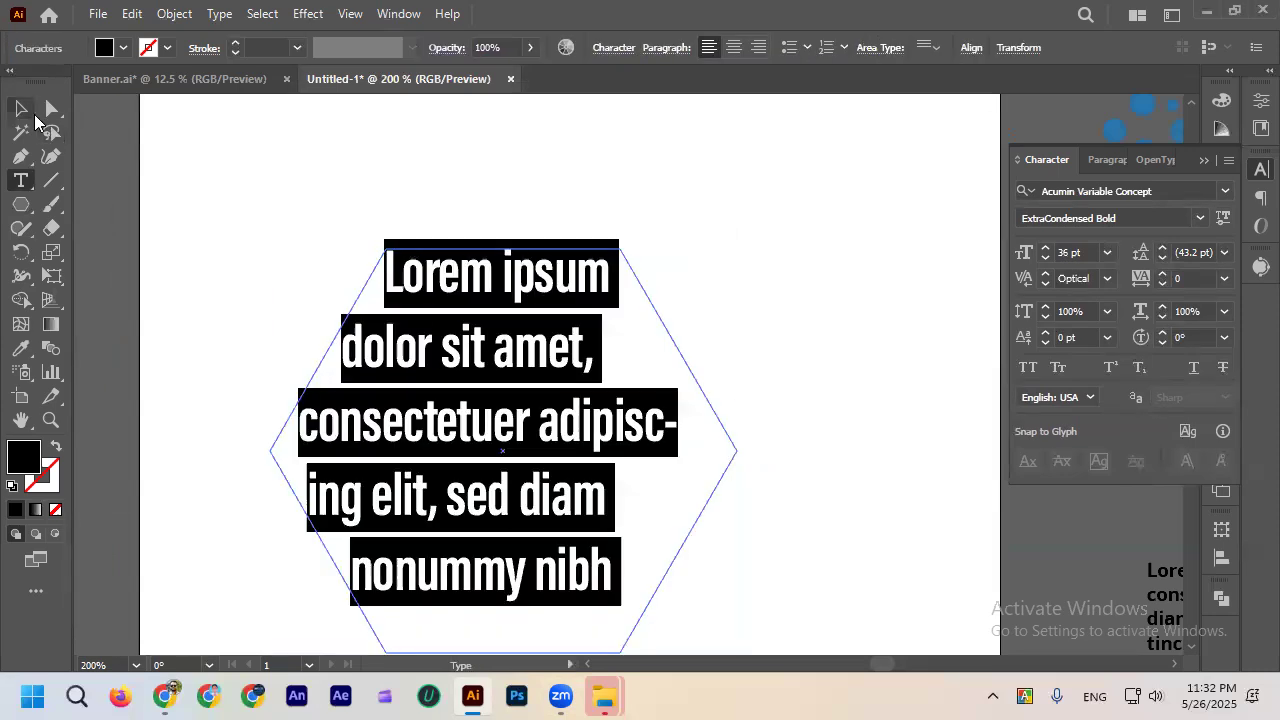
key("Escape")
left_click_drag(1043, 262, 1043, 262)
scroll(603, 248, "down", 1)
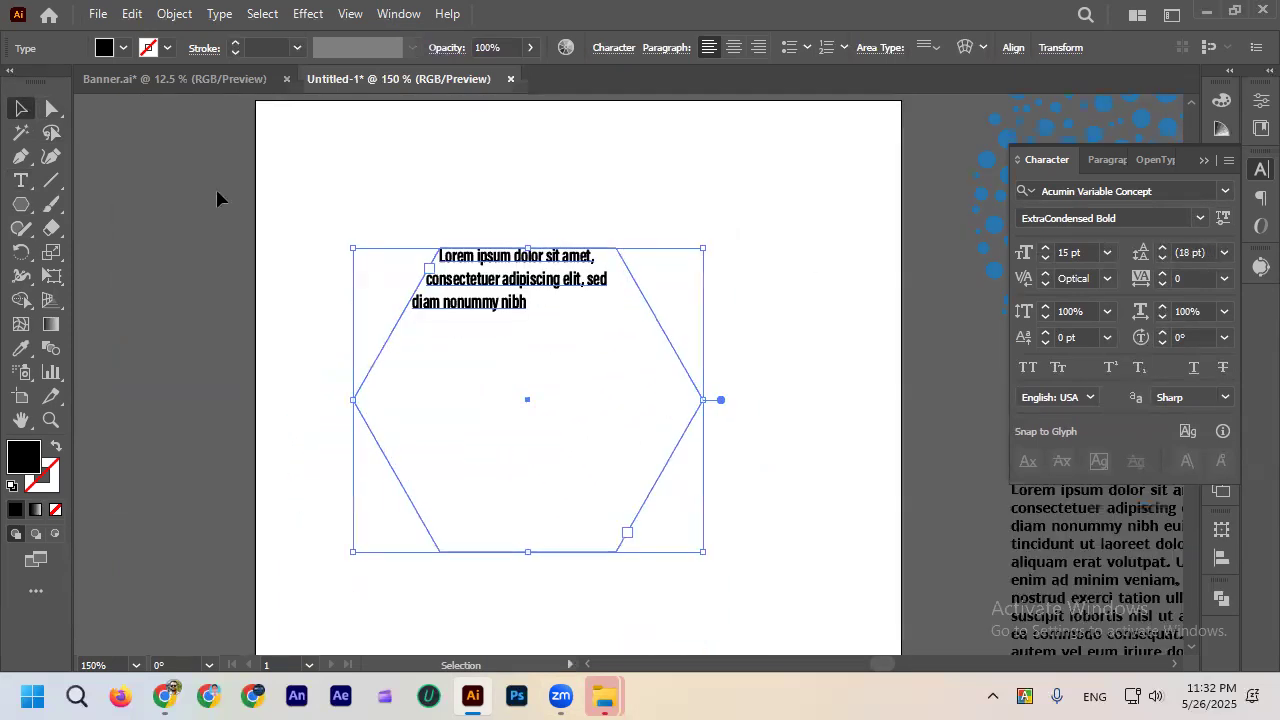
Delete the hexagonal text area, draw a new black hexagon and fit it inside the artboard.
left_click_drag(456, 201, 589, 377)
key("Delete")
left_click(22, 204)
left_click_drag(326, 205, 75, 170)
left_click(22, 108)
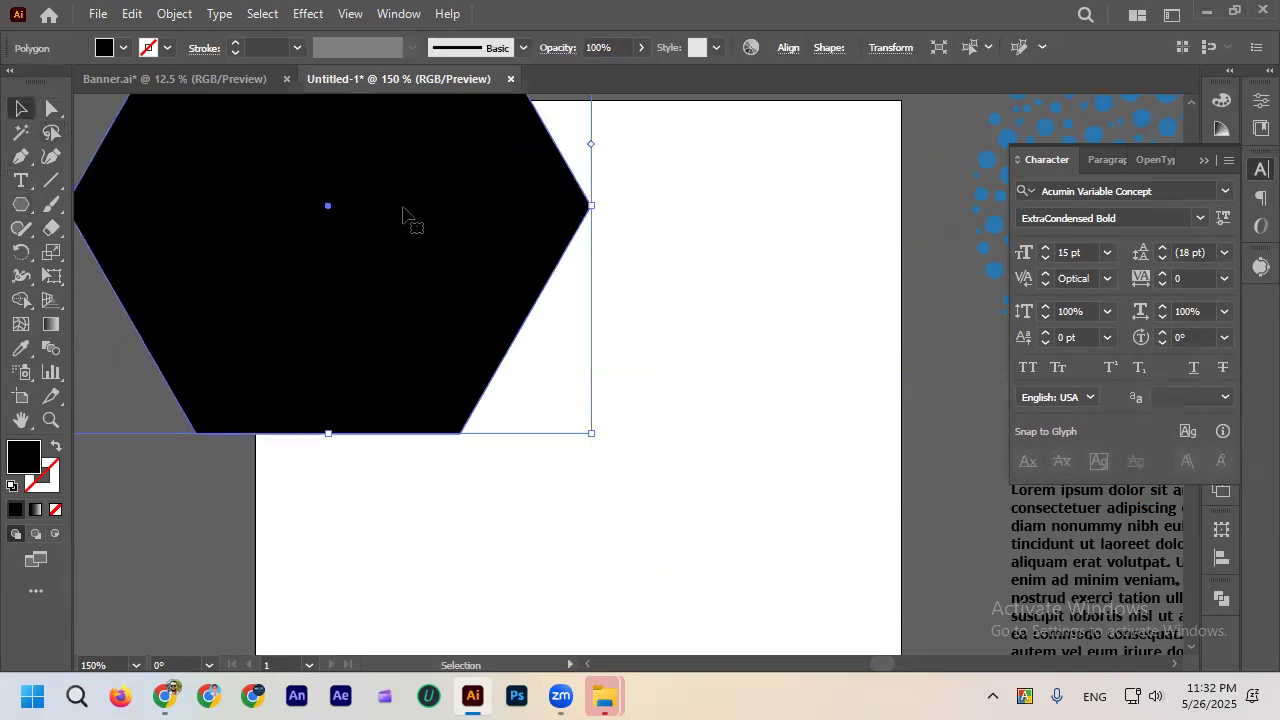
key("ctrl+minus")
key("ctrl+minus")
left_click_drag(614, 348, 570, 348)
left_click_drag(525, 336, 560, 370)
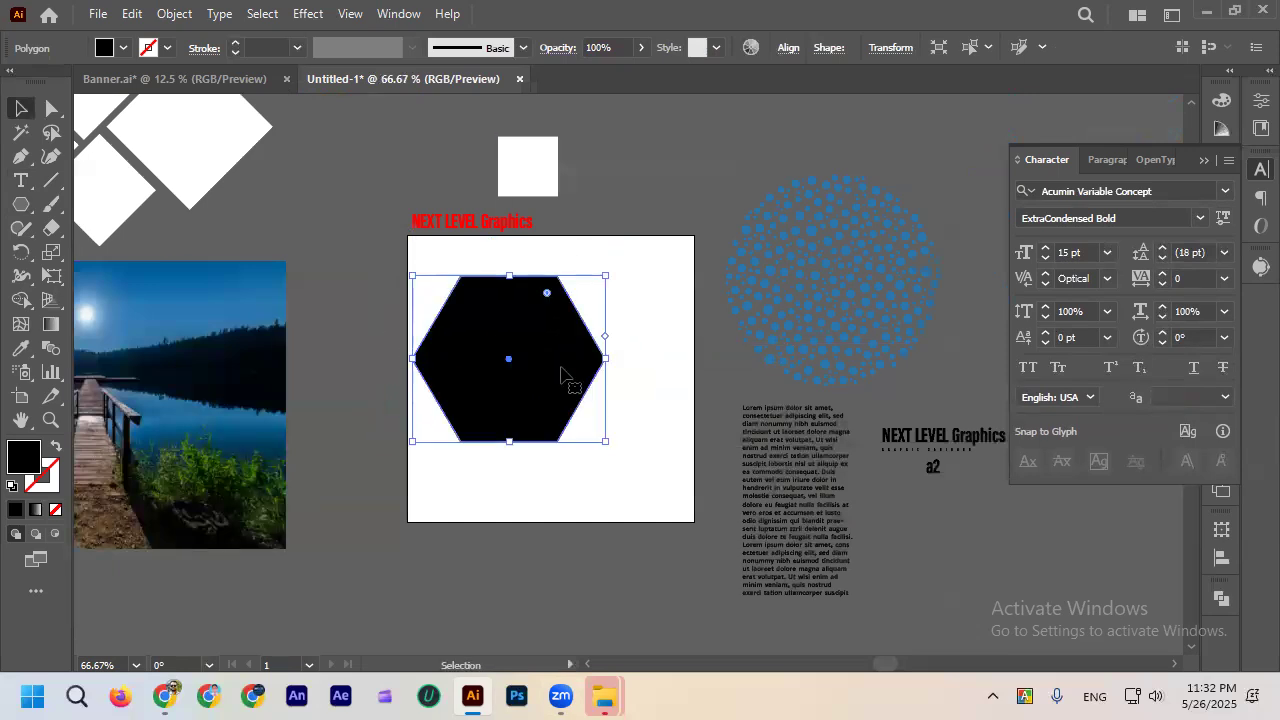
Fill the new hexagon with placeholder text using the Area Type tool.
left_click(21, 180)
left_click(98, 206)
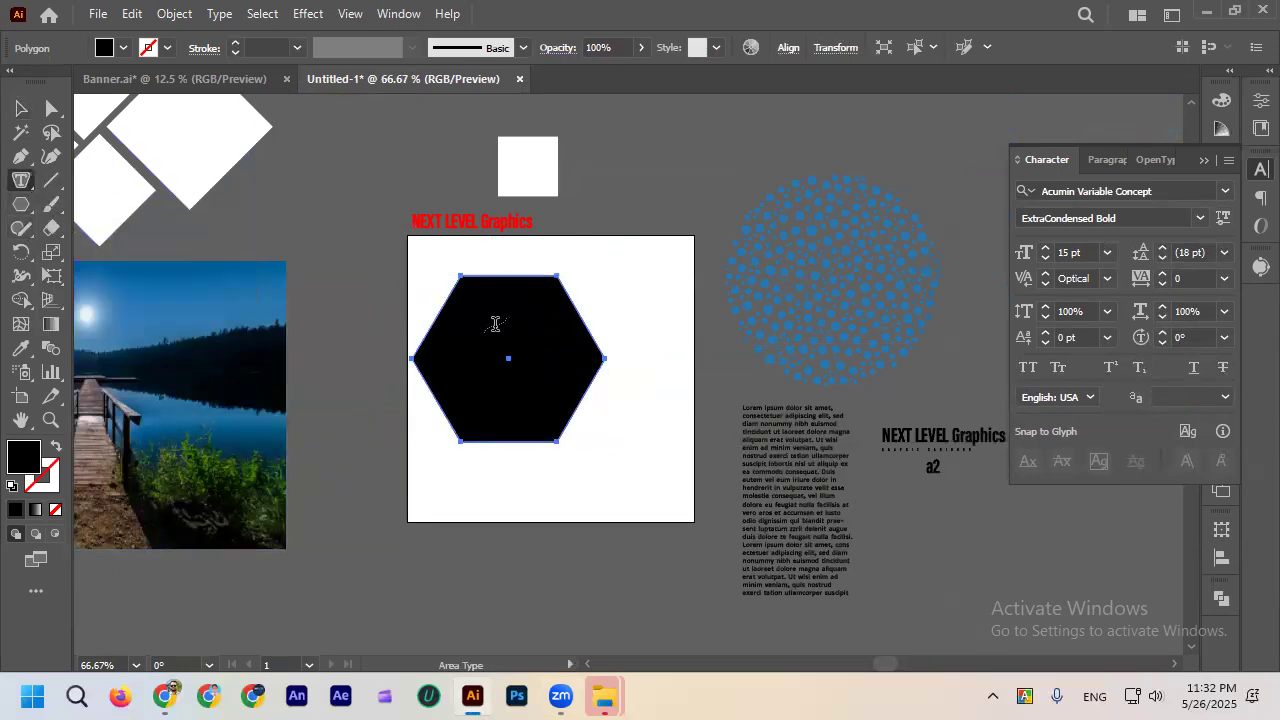
scroll(491, 318, "up", 1)
left_click(474, 262)
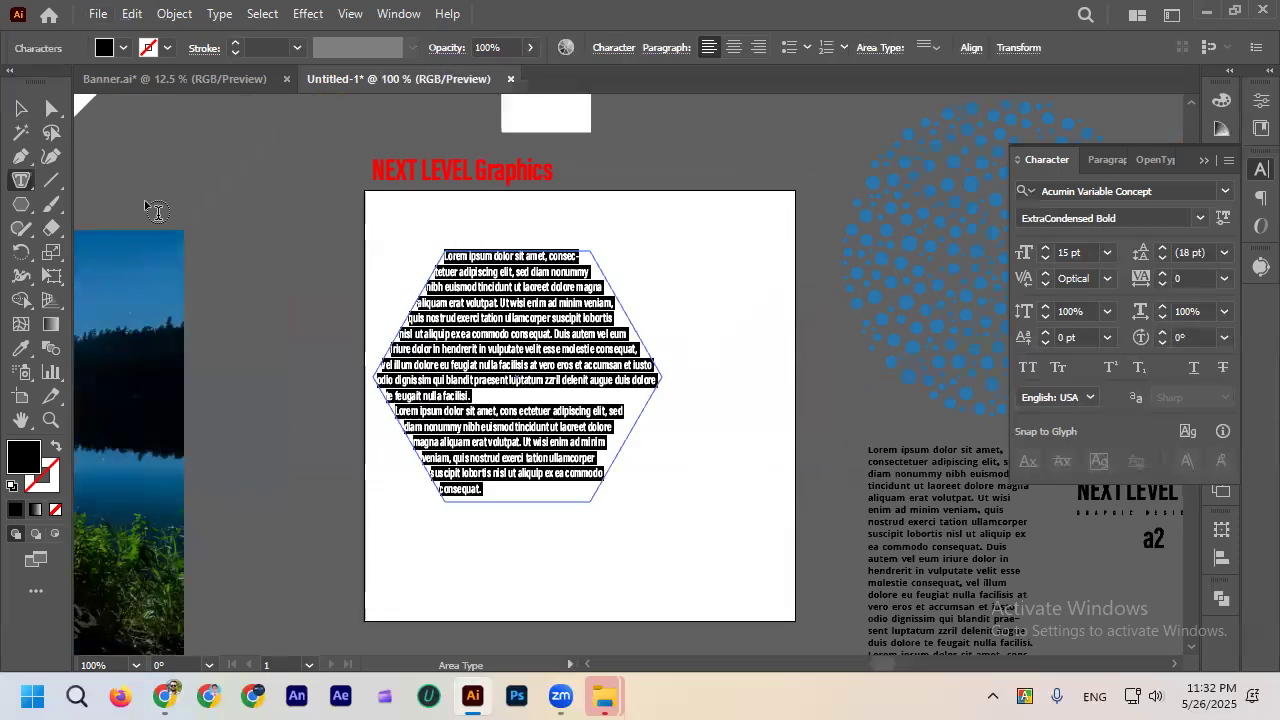
left_click(21, 108)
left_click(329, 277)
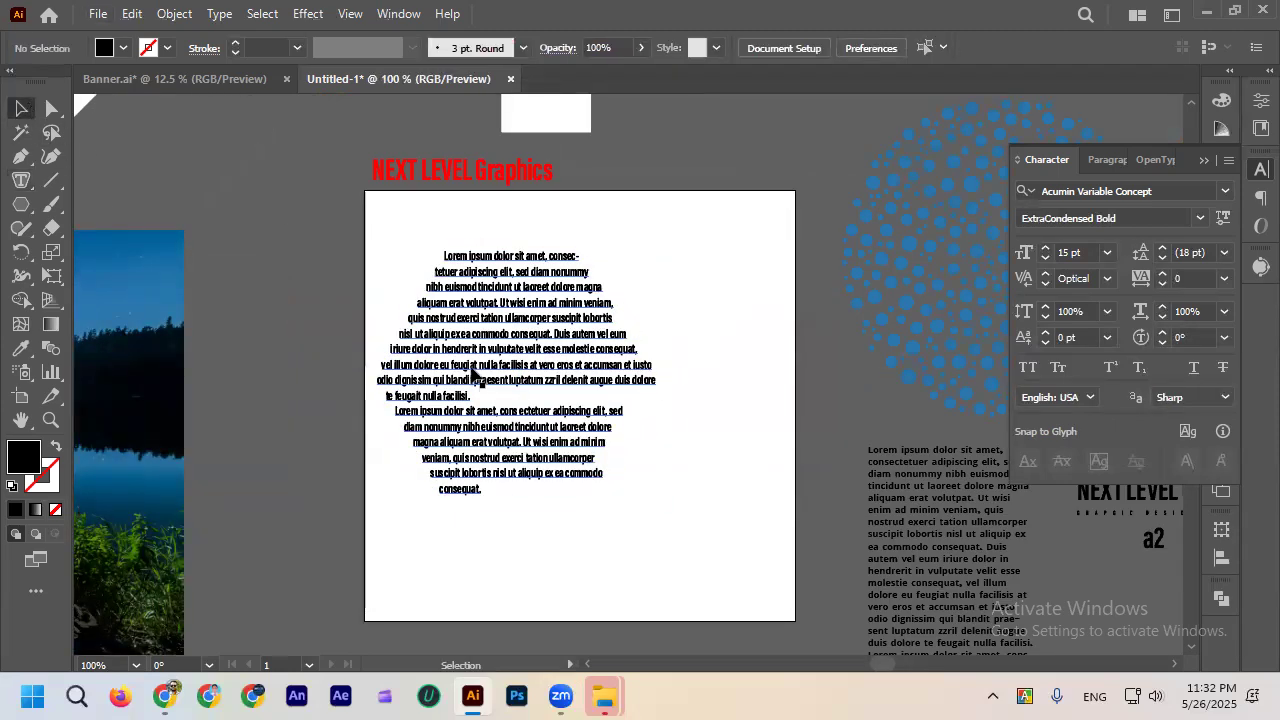
Delete the hexagon-shaped placeholder text from the artboard.
scroll(540, 330, "down", 1)
scroll(523, 321, "down", 1)
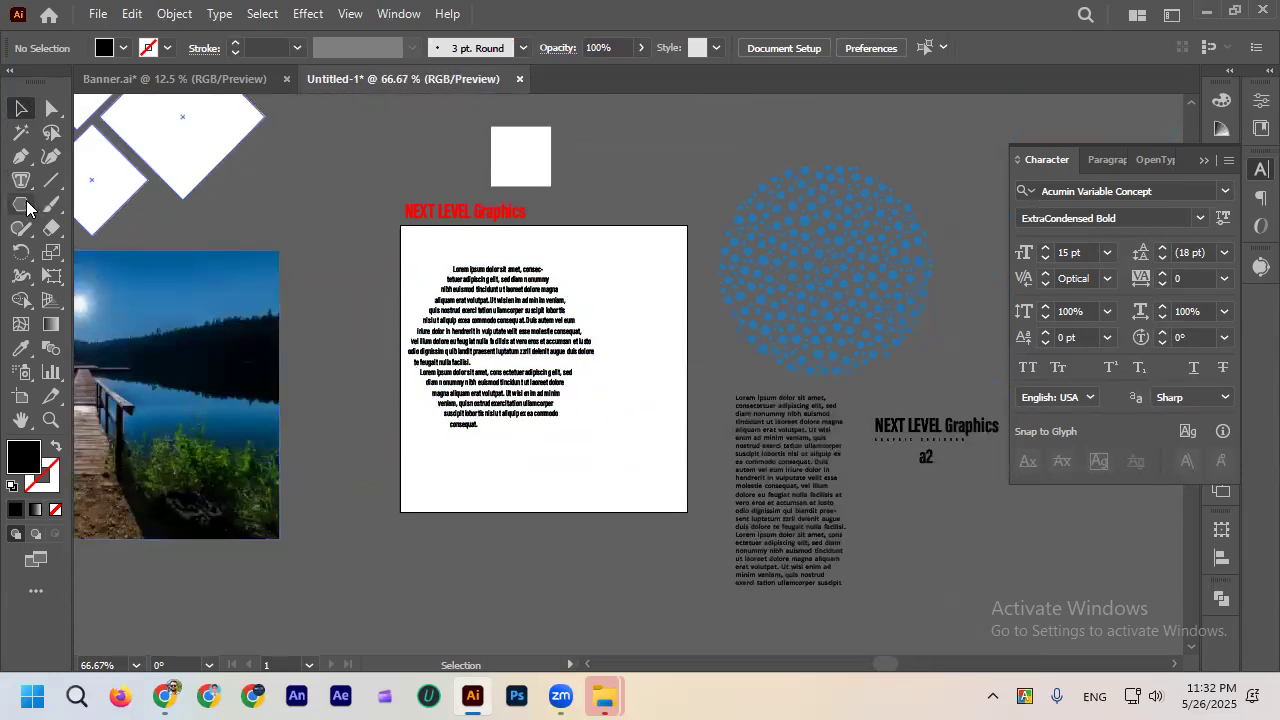
left_click(21, 204)
left_click(21, 108)
left_click(535, 290)
key("Delete")
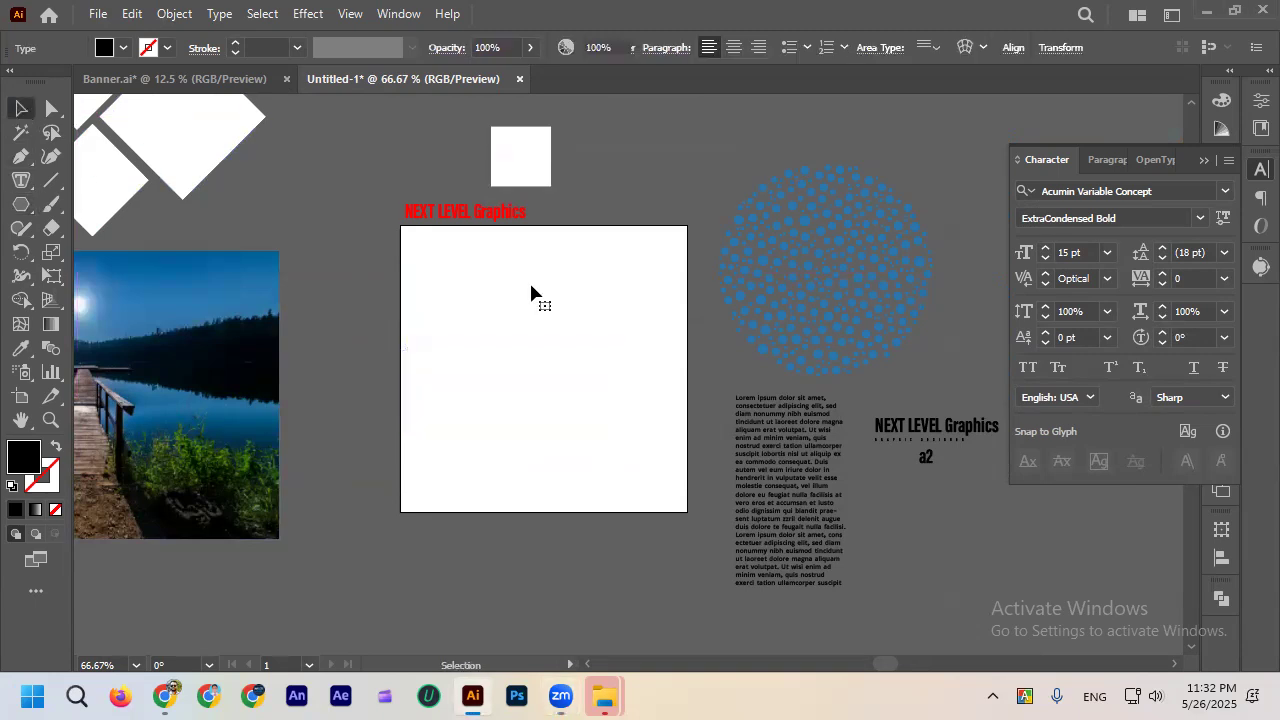
Draw a black circle on the artboard and place an overlapping copy of it to the right.
left_click_drag(21, 204, 112, 254)
left_click_drag(453, 307, 623, 477)
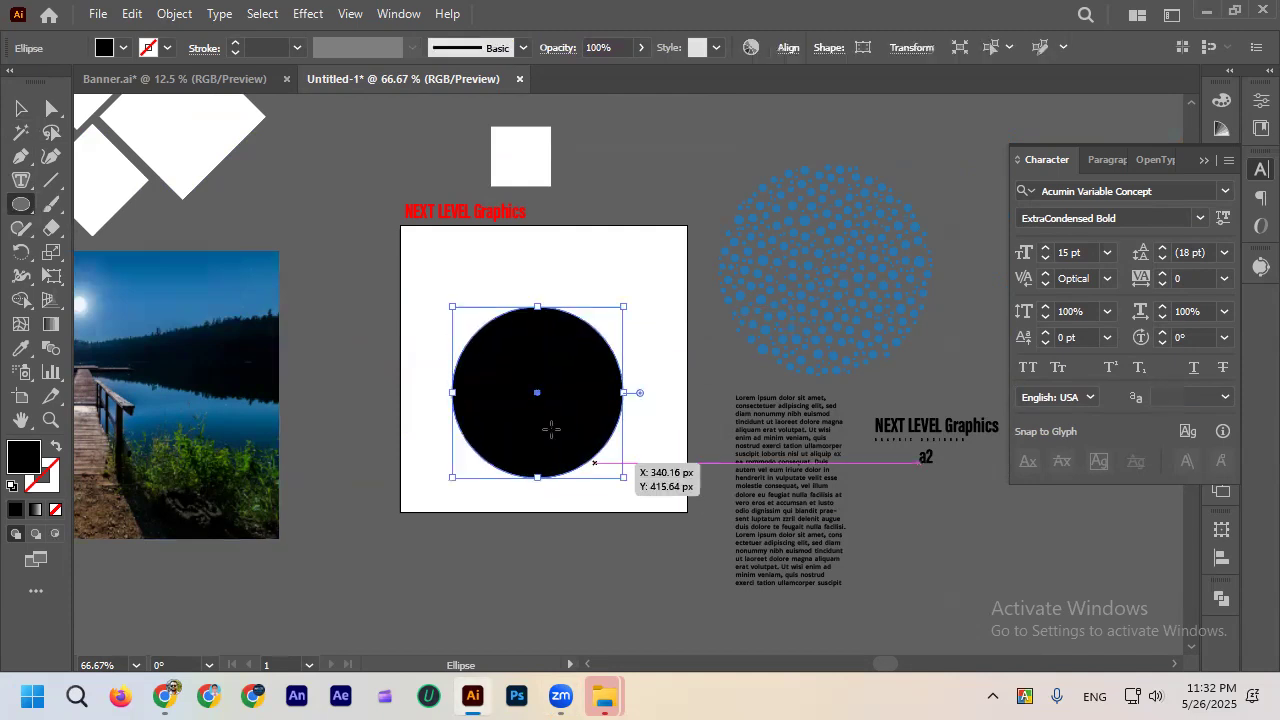
left_click(21, 109)
key("ctrl+shift+a")
scroll(515, 409, "up", 1)
left_click_drag(549, 398, 654, 398)
Subtract the front circle from the back one with Minus Front and move the crescent slightly up and left.
left_click_drag(496, 242, 600, 345)
left_click(1221, 597)
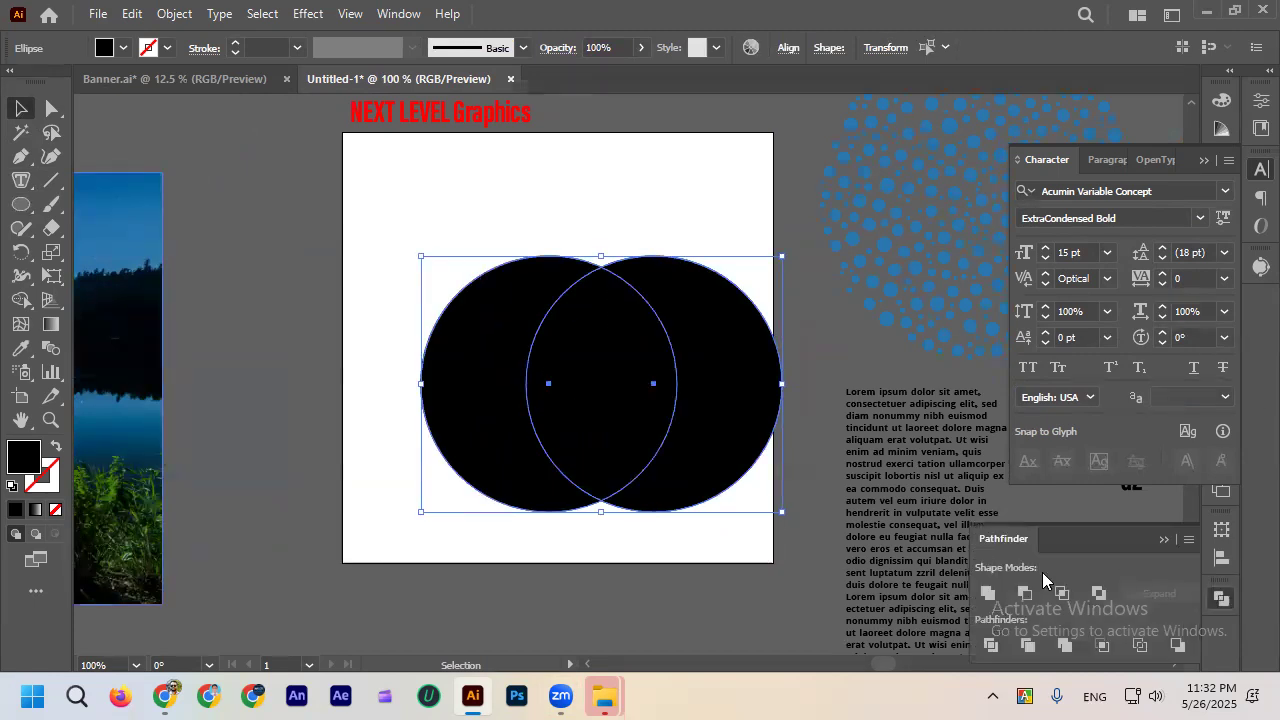
left_click(1025, 593)
left_click_drag(460, 300, 445, 266)
Set the font size to 7 pt and fill the crescent with placeholder text using the Area Type tool.
left_click(1046, 260)
left_click(21, 180)
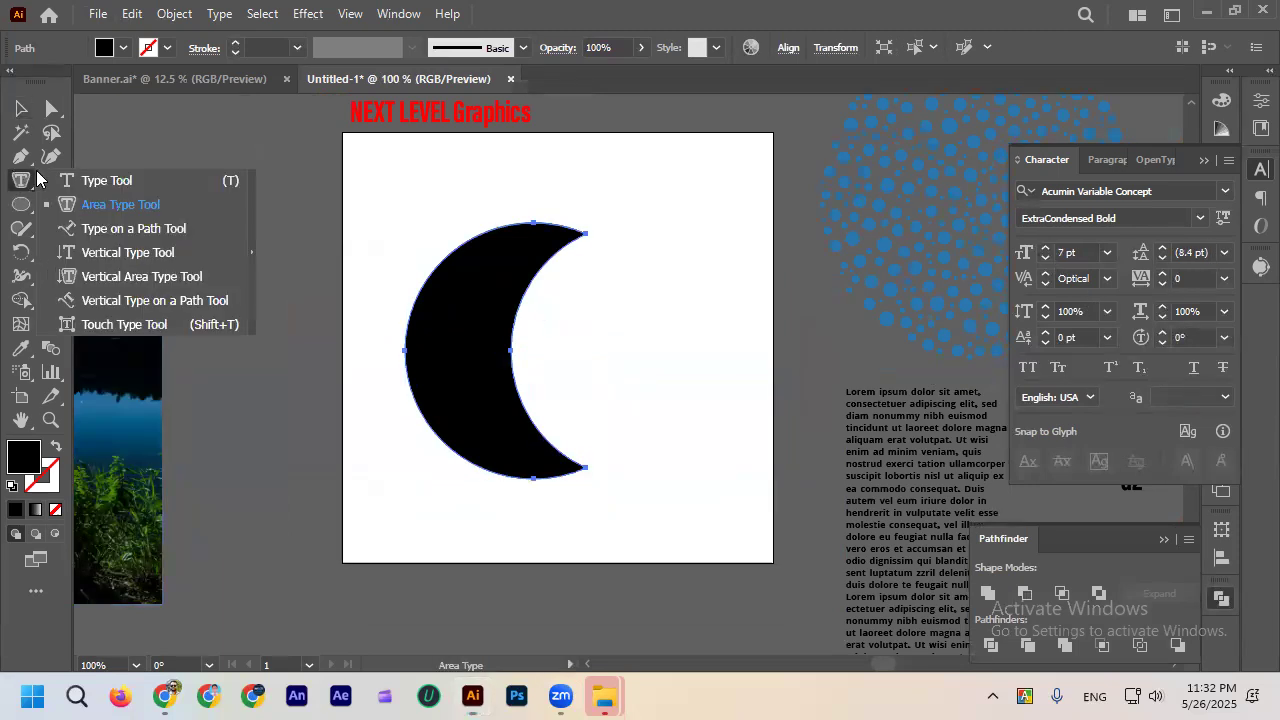
left_click(77, 200)
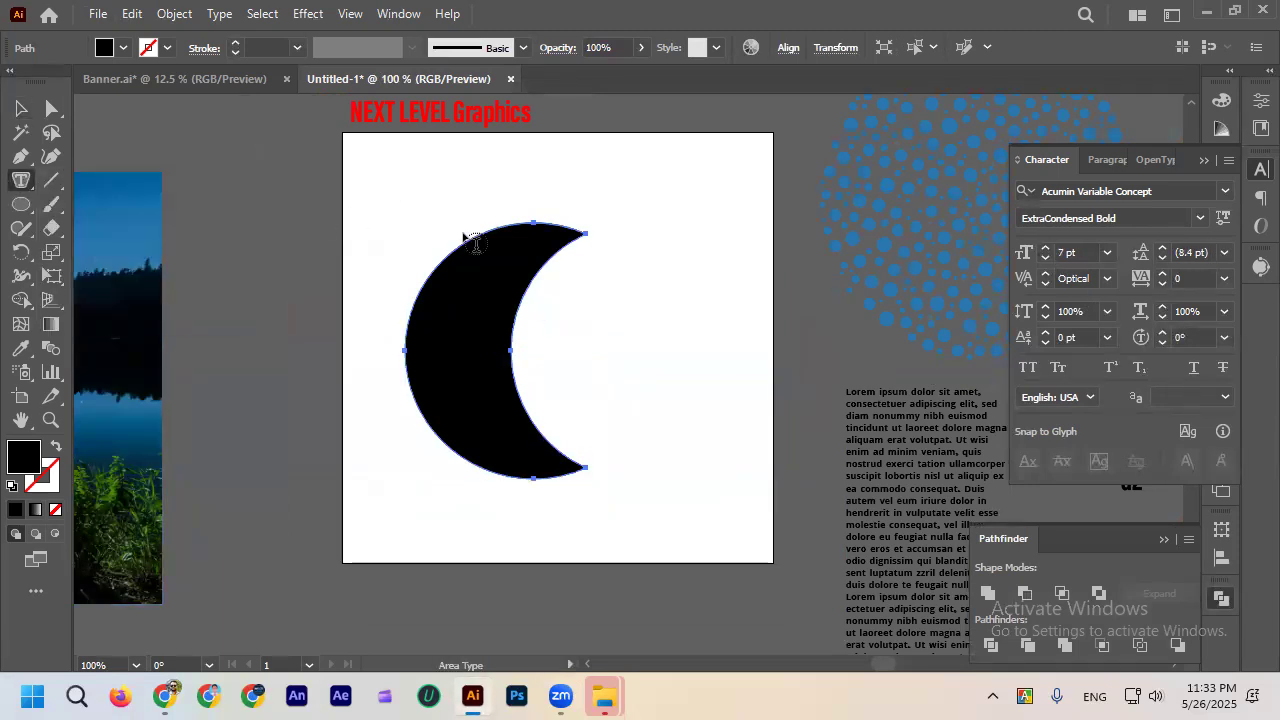
left_click(482, 230)
left_click(21, 108)
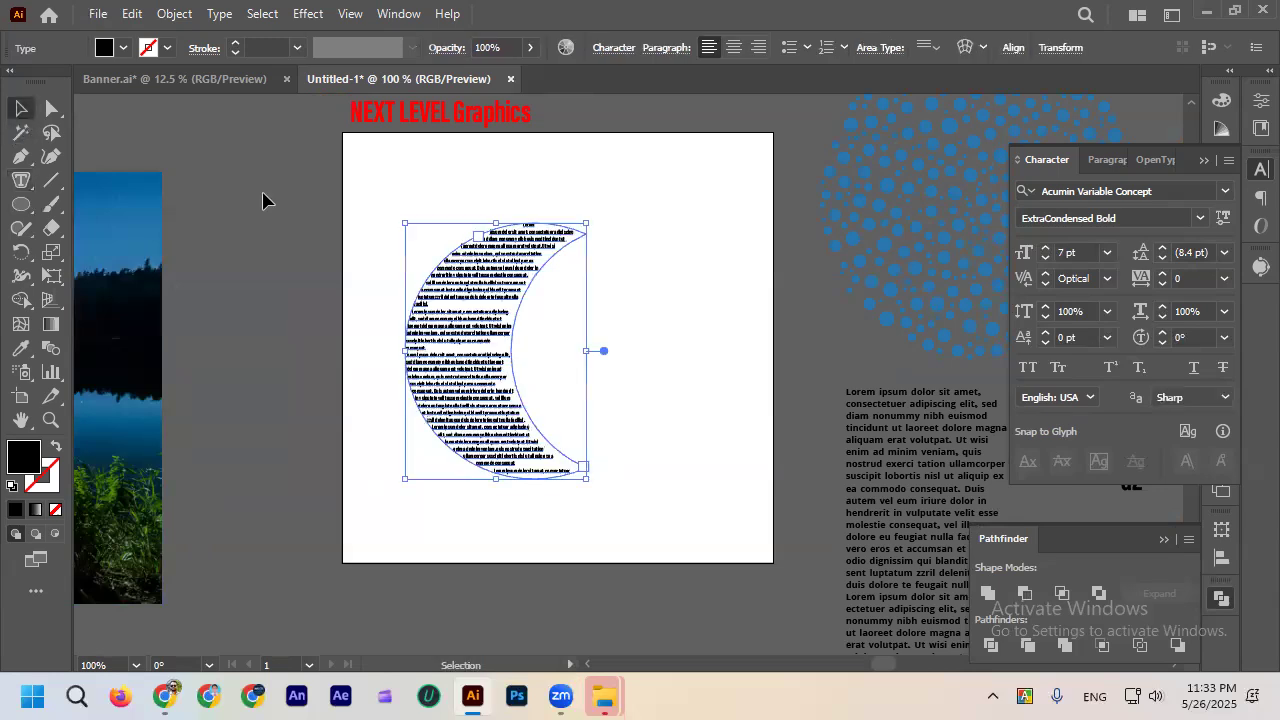
left_click(262, 201)
Increase the crescent text's font size to 10 pt.
scroll(627, 264, "down", 1)
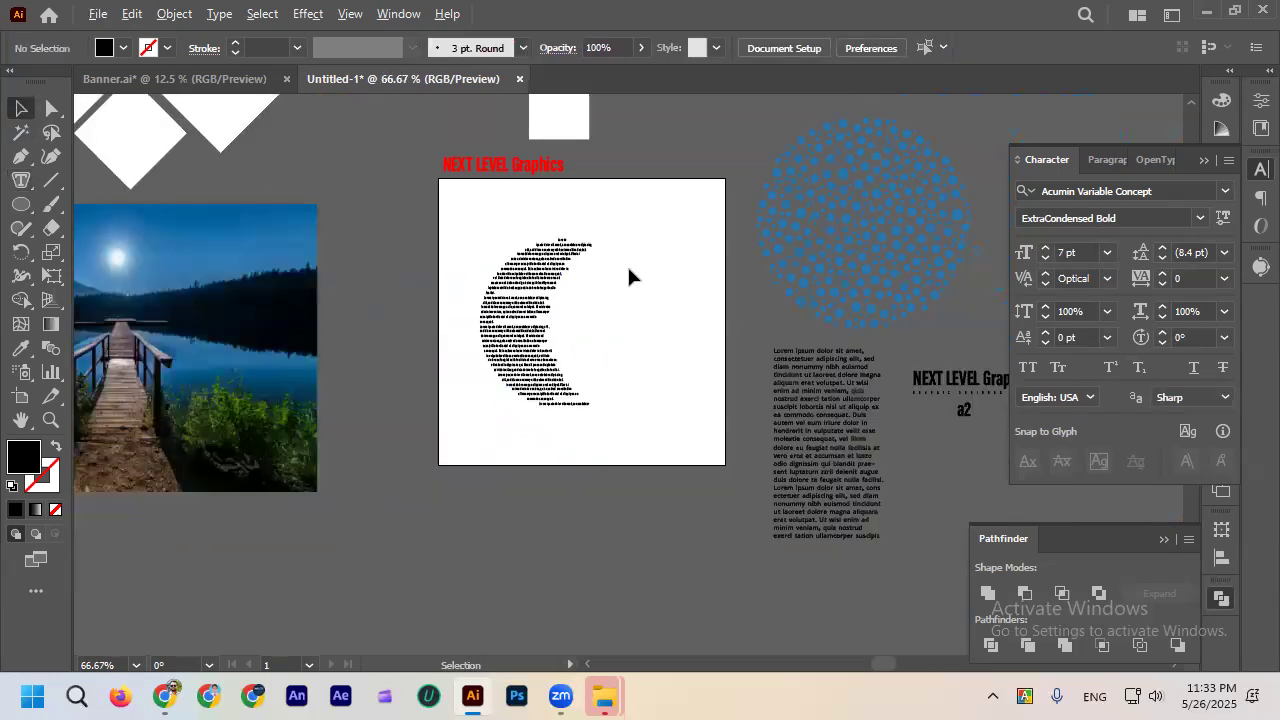
scroll(627, 264, "up", 1)
left_click(543, 283)
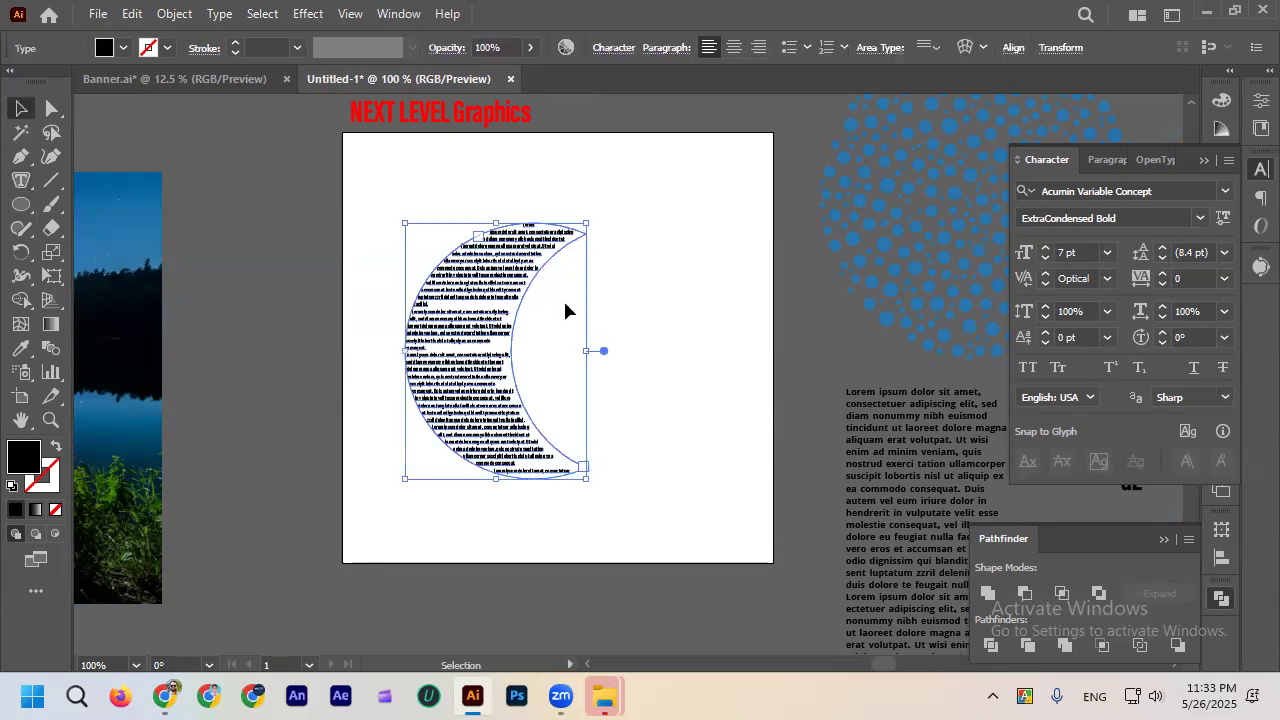
scroll(565, 302, "up", 1)
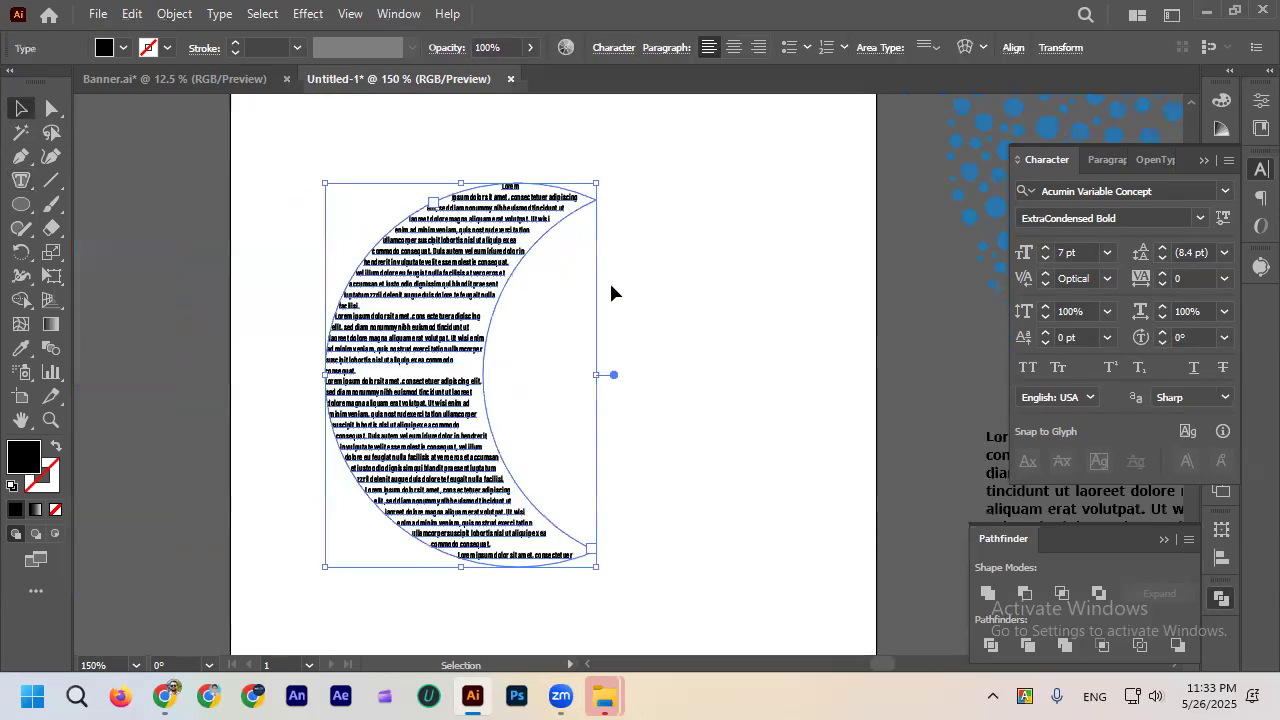
left_click(1046, 247)
left_click(1046, 247)
left_click(1046, 247)
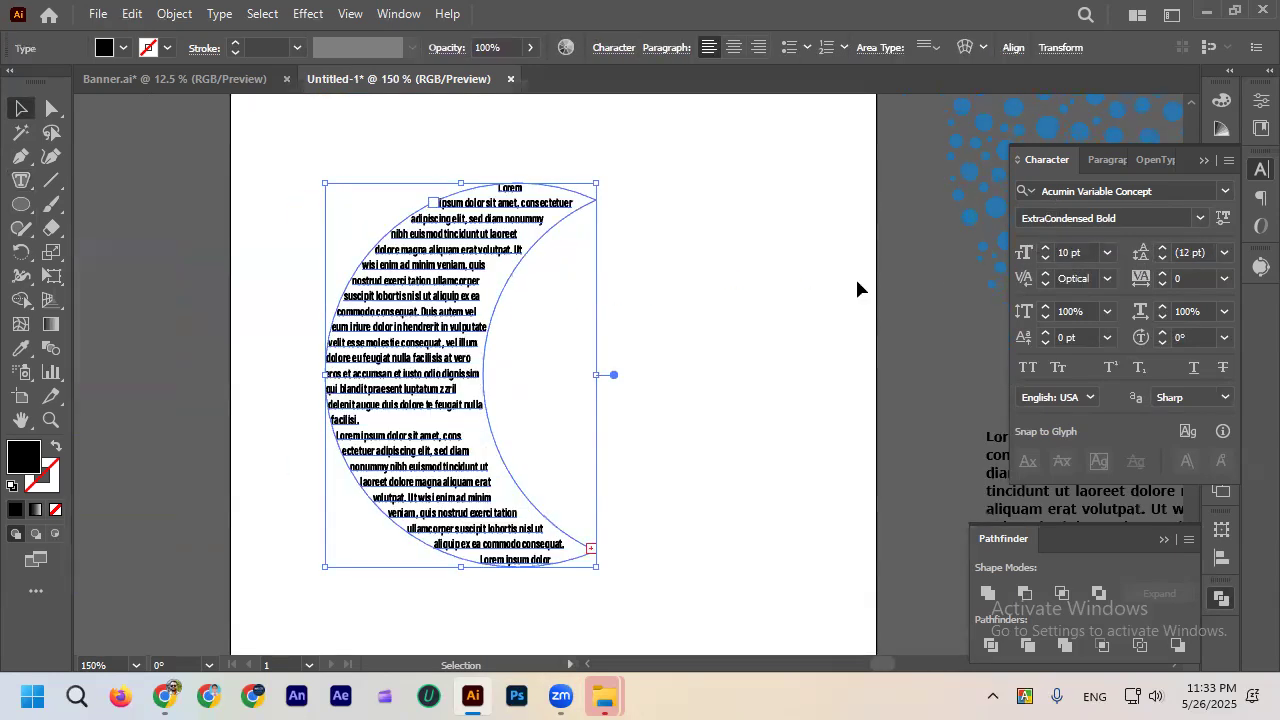
Move the crescent text off the artboard to the area below the lake photo.
left_click(21, 184)
left_click(22, 193)
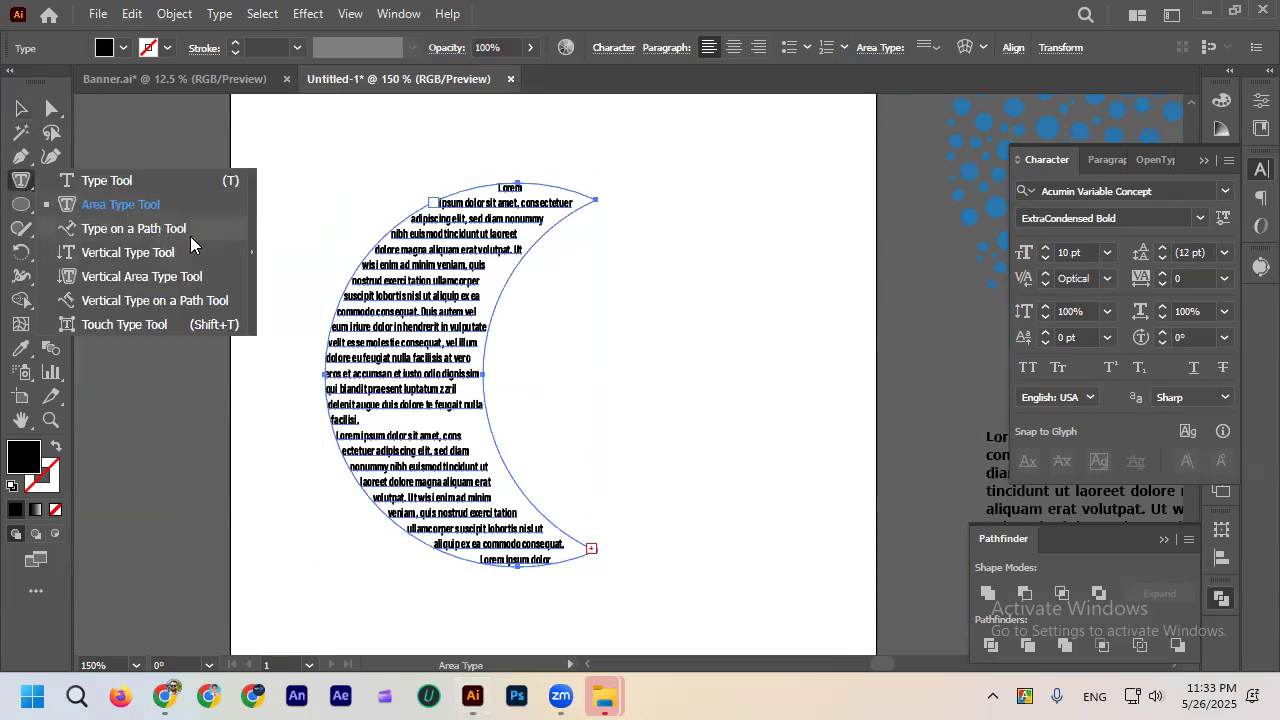
key("v")
key("ctrl+minus")
key("ctrl+minus")
left_click_drag(508, 229, 295, 490)
key("ctrl+plus")
scroll(405, 365, "up", 2)
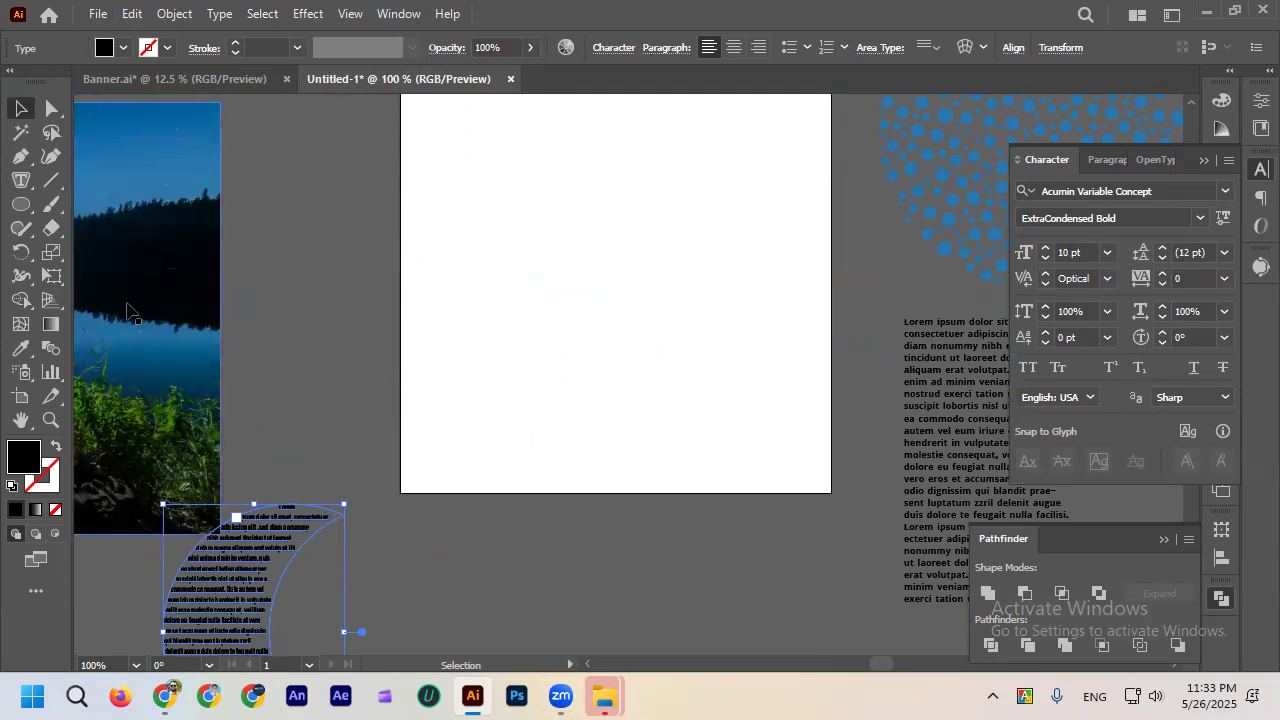
Draw a large black circle and position it near the centre of the artboard.
left_click(21, 204)
left_click_drag(443, 198, 687, 443)
key("v")
left_click_drag(549, 386, 591, 349)
scroll(383, 285, "up", 2)
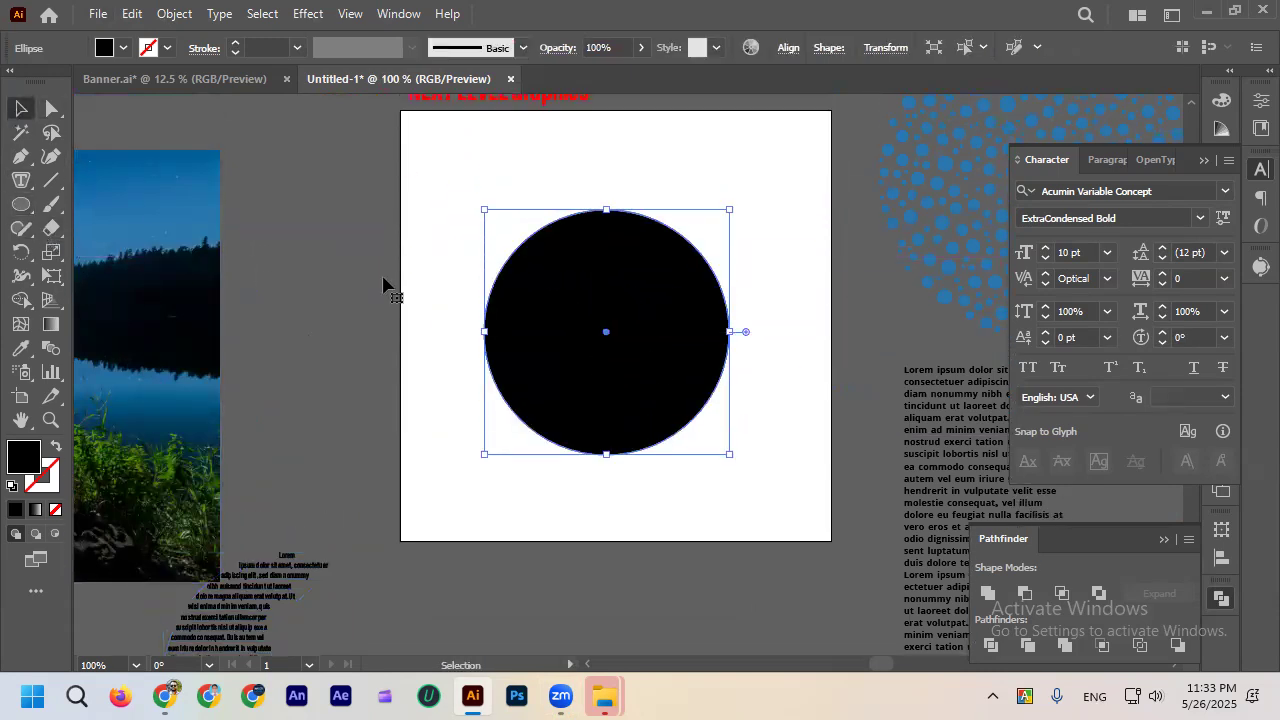
Run the sample text "huiidad uihiuio foiui aserfseoifoiese serfhseirof" along the circle's outline with the Type on a Path tool, replacing the placeholder text.
left_click(21, 180)
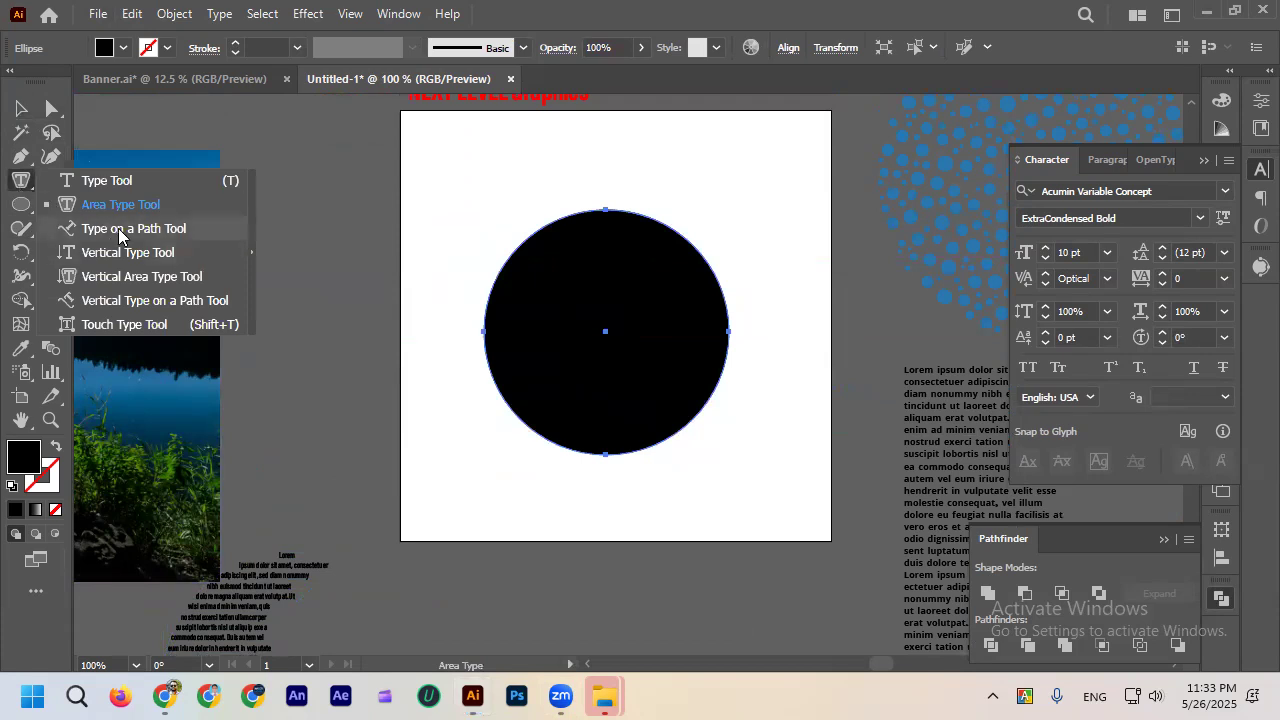
left_click(218, 227)
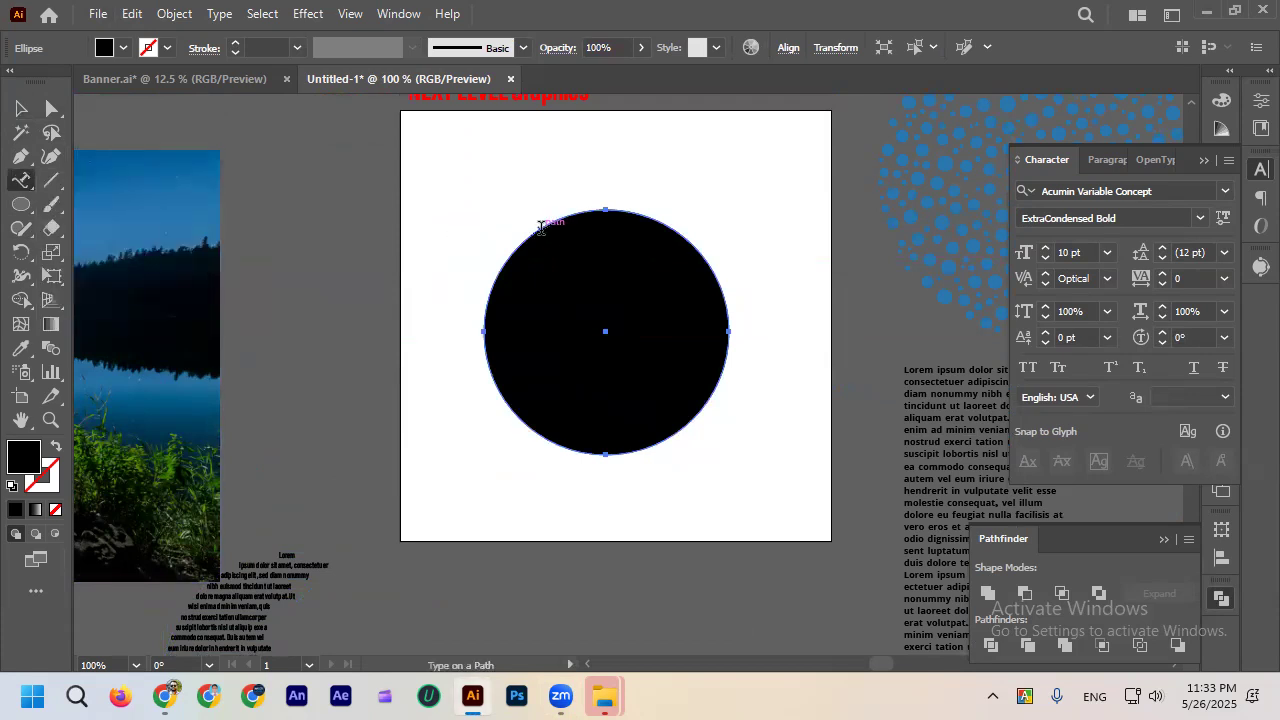
scroll(541, 228, "up", 3)
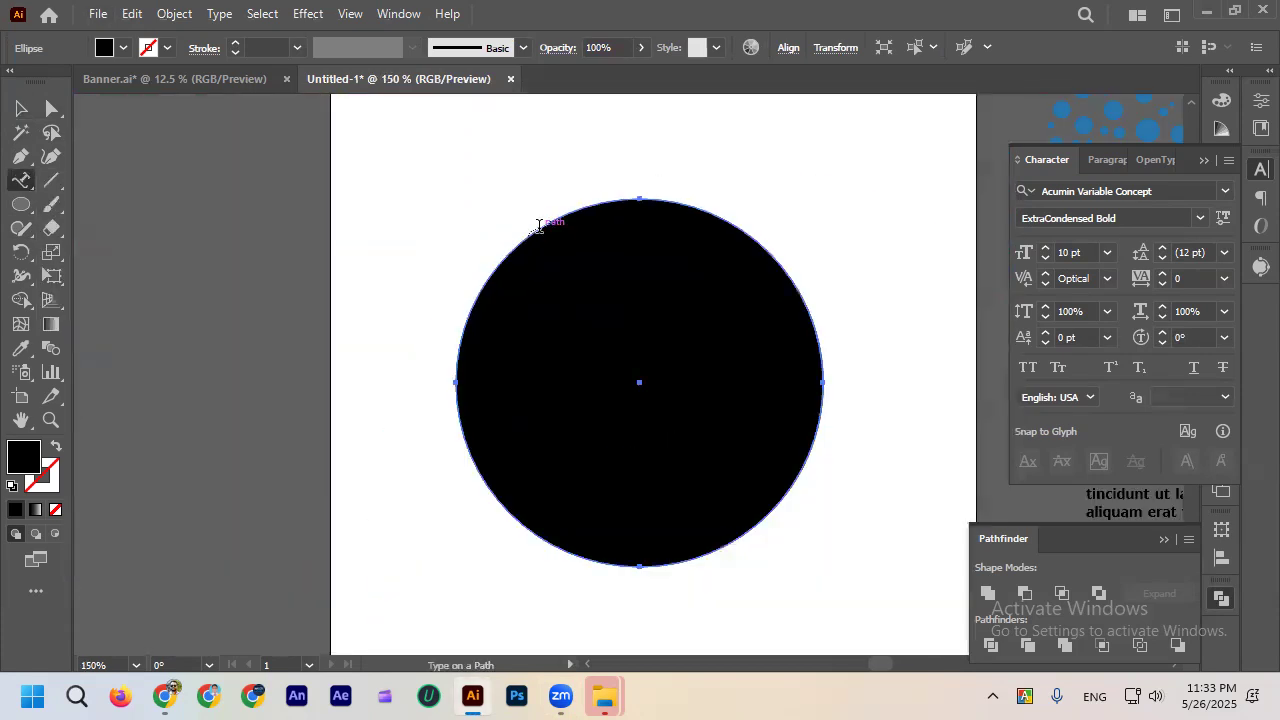
left_click(542, 222)
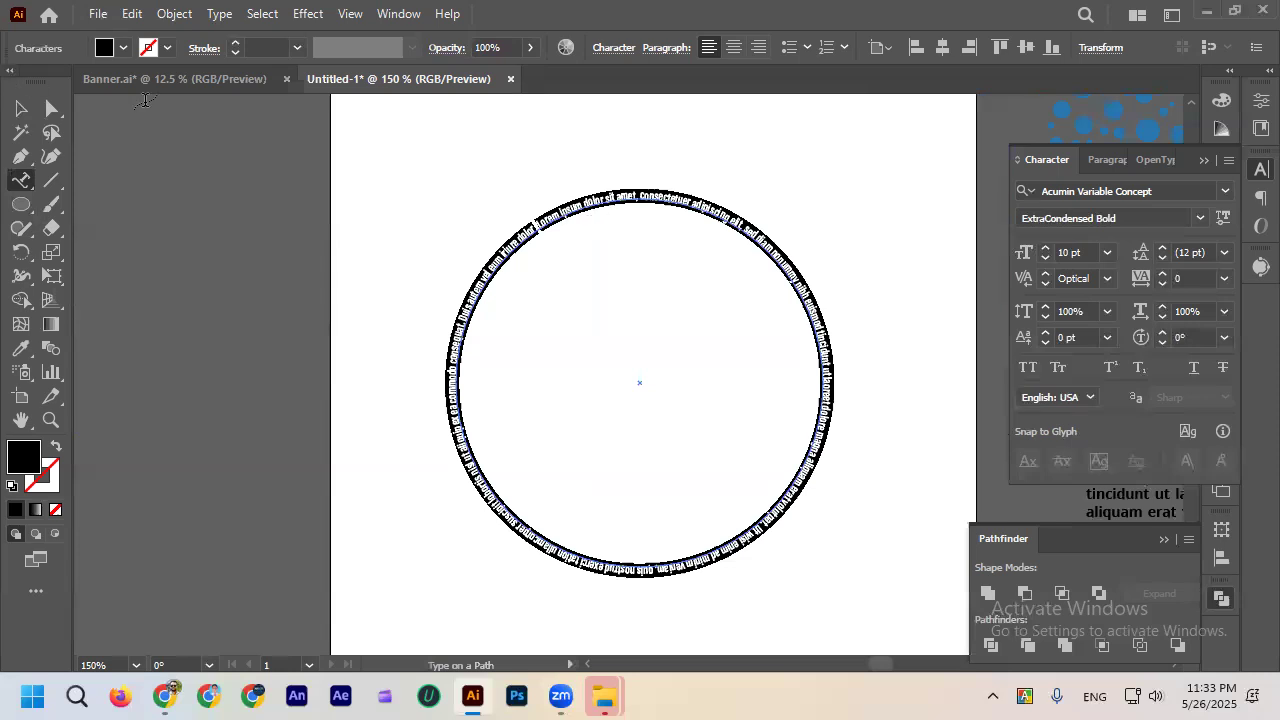
key("ctrl+z")
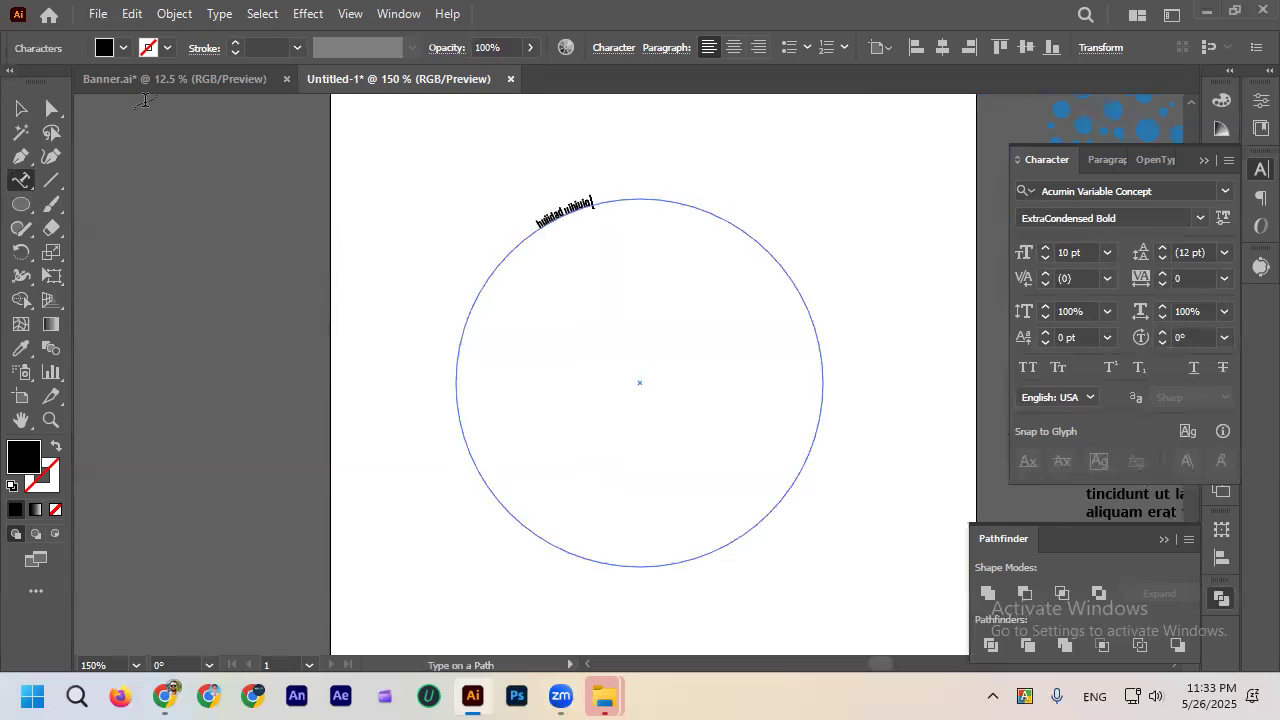
type("aserf seoifoiese serfhseirof")
left_click(21, 107)
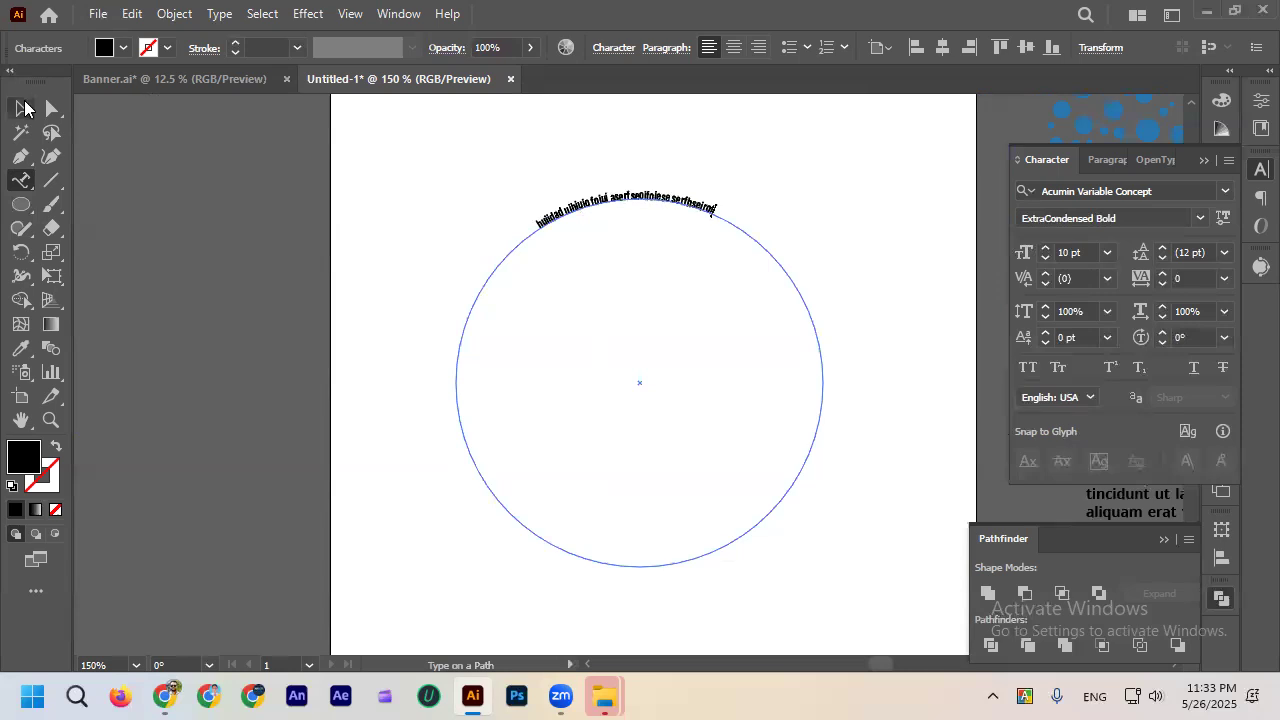
Enlarge the circle text to 27 pt and rotate it so it arches evenly over the top of the circle.
left_click(1046, 250)
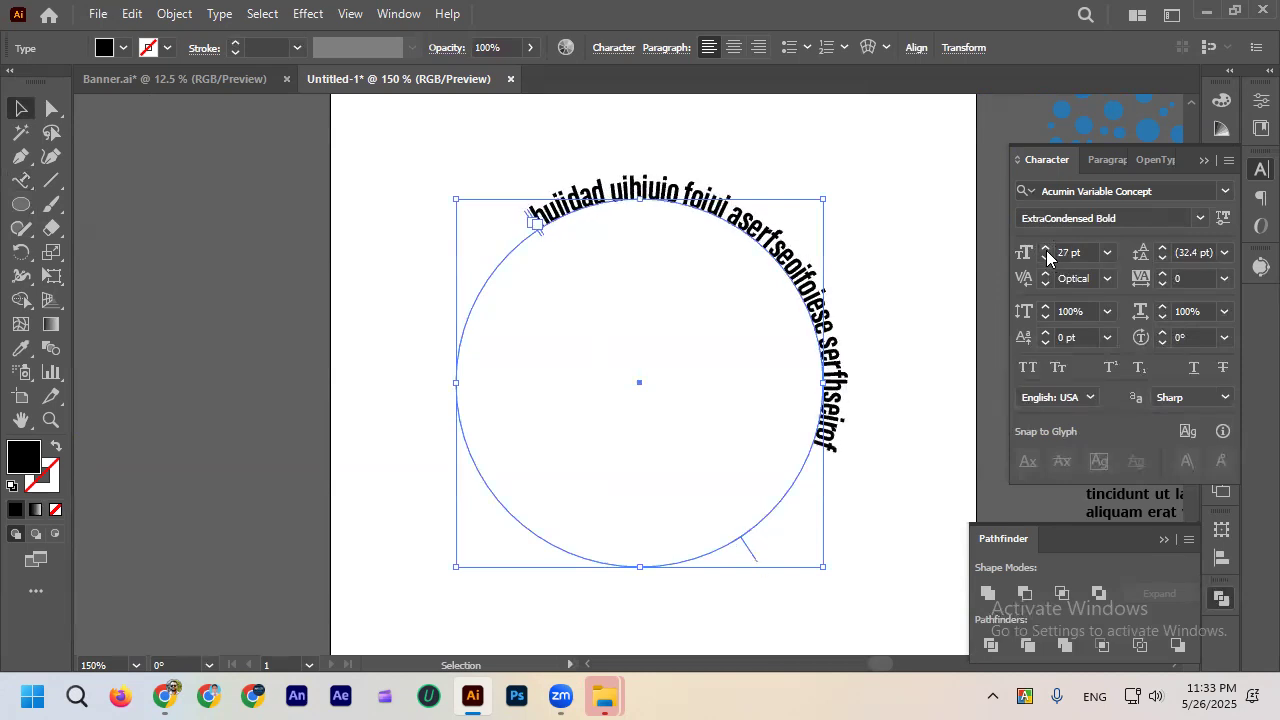
scroll(841, 532, "down", 2)
left_click_drag(833, 519, 863, 480)
left_click(862, 481)
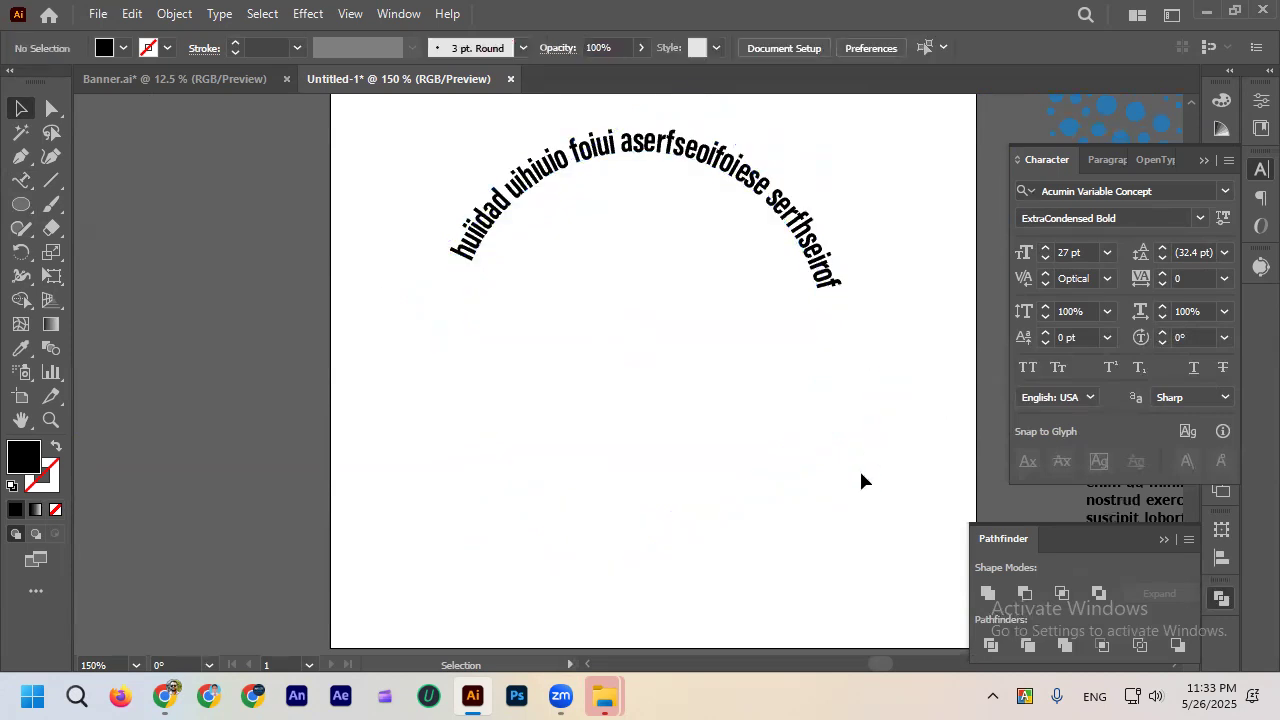
left_click(835, 292)
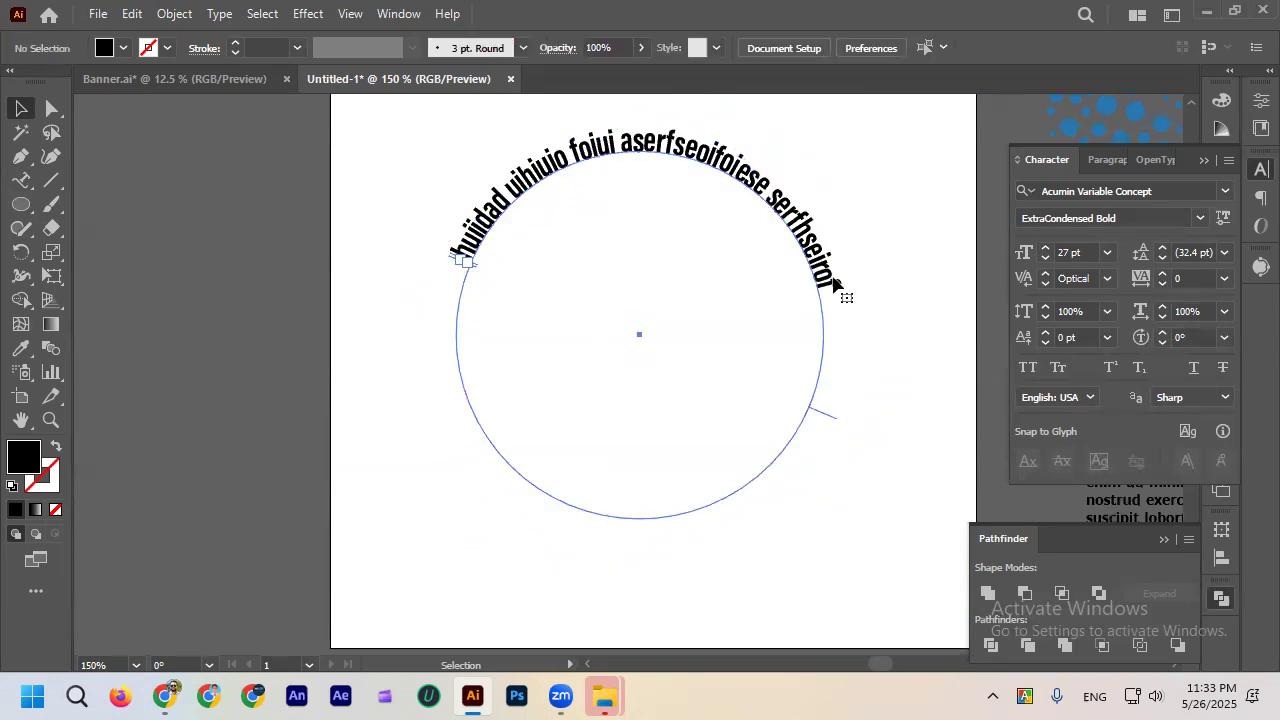
left_click_drag(900, 383, 894, 366)
left_click(840, 290)
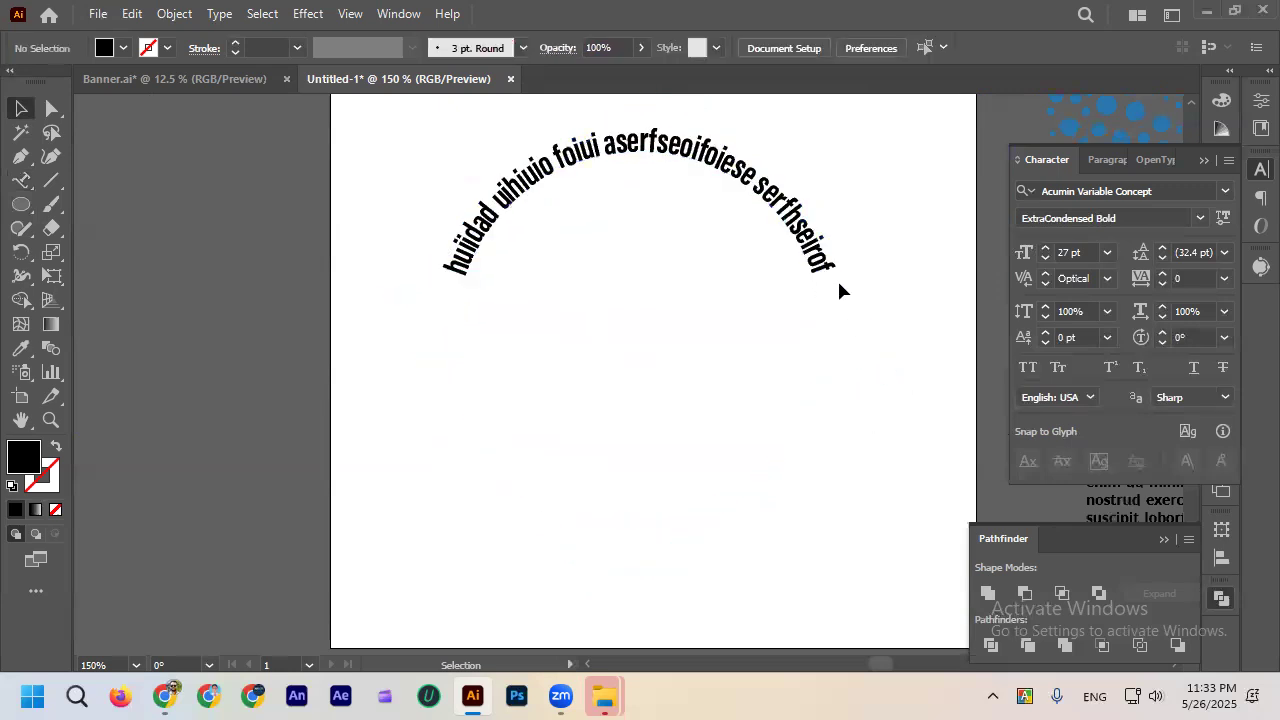
left_click_drag(826, 265, 817, 420)
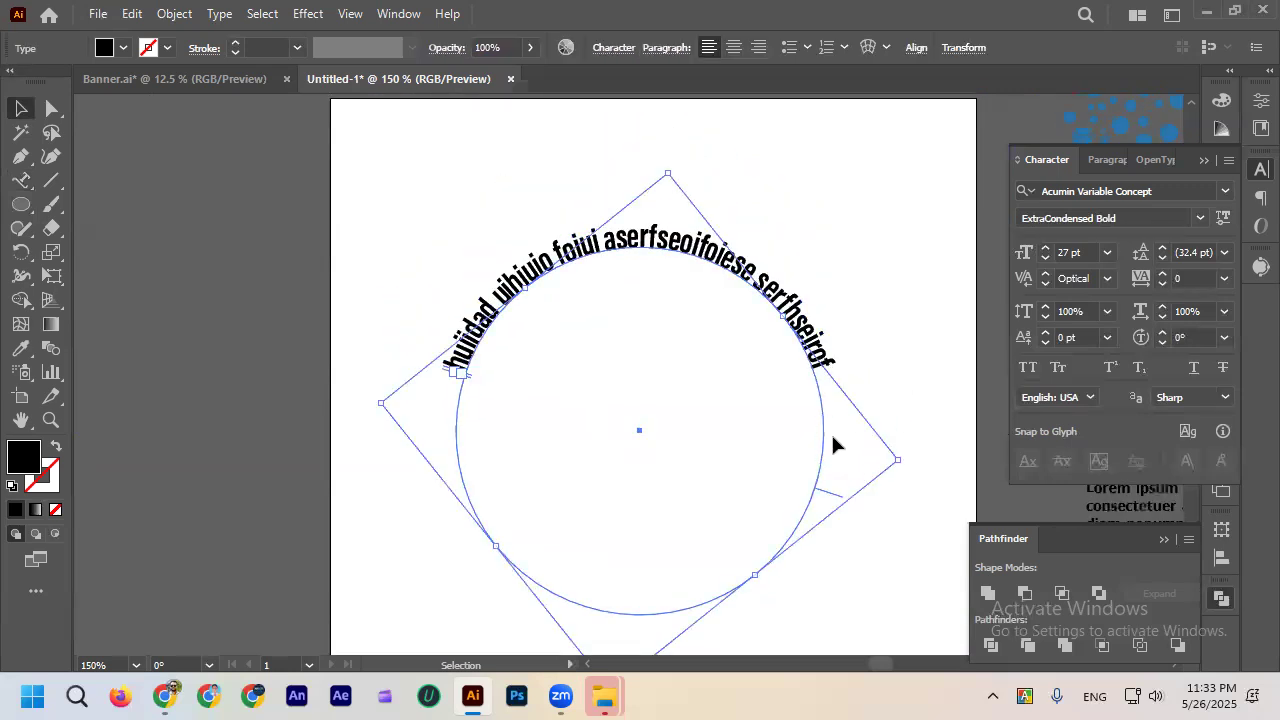
Apply the Skew type-on-a-path effect to the circle text.
left_click(227, 20)
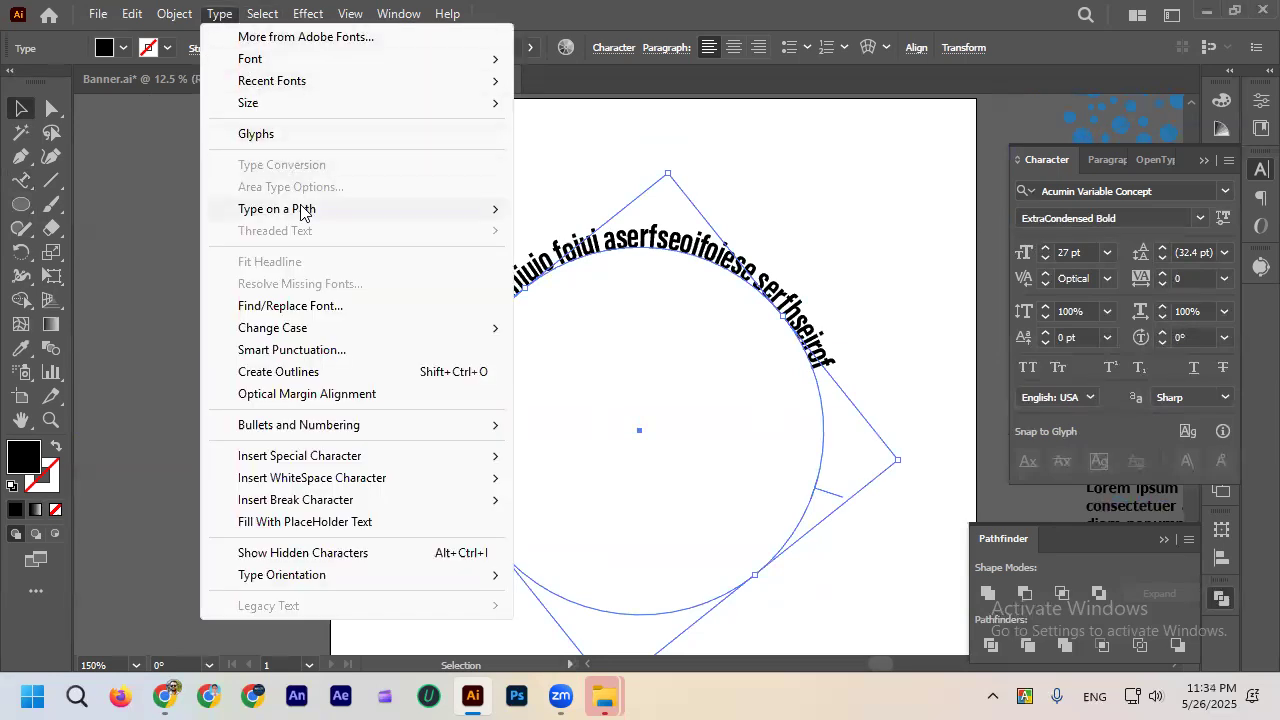
mouse_move(307, 212)
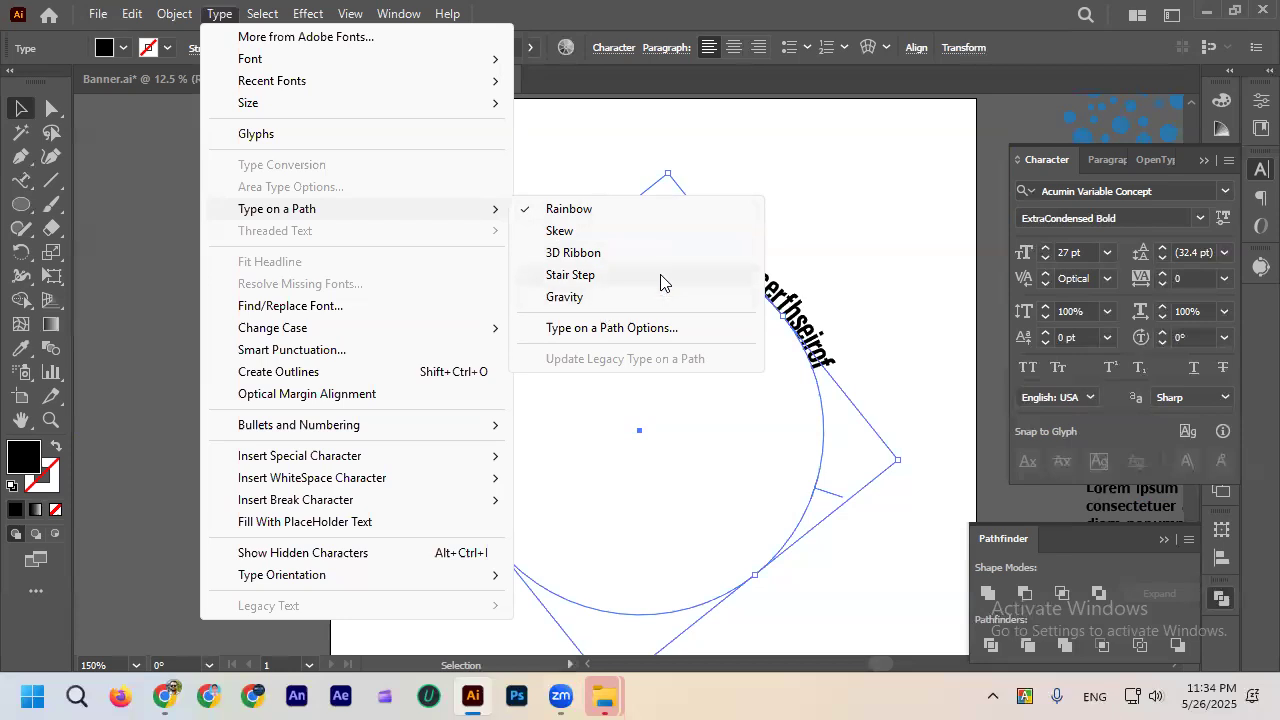
left_click(628, 240)
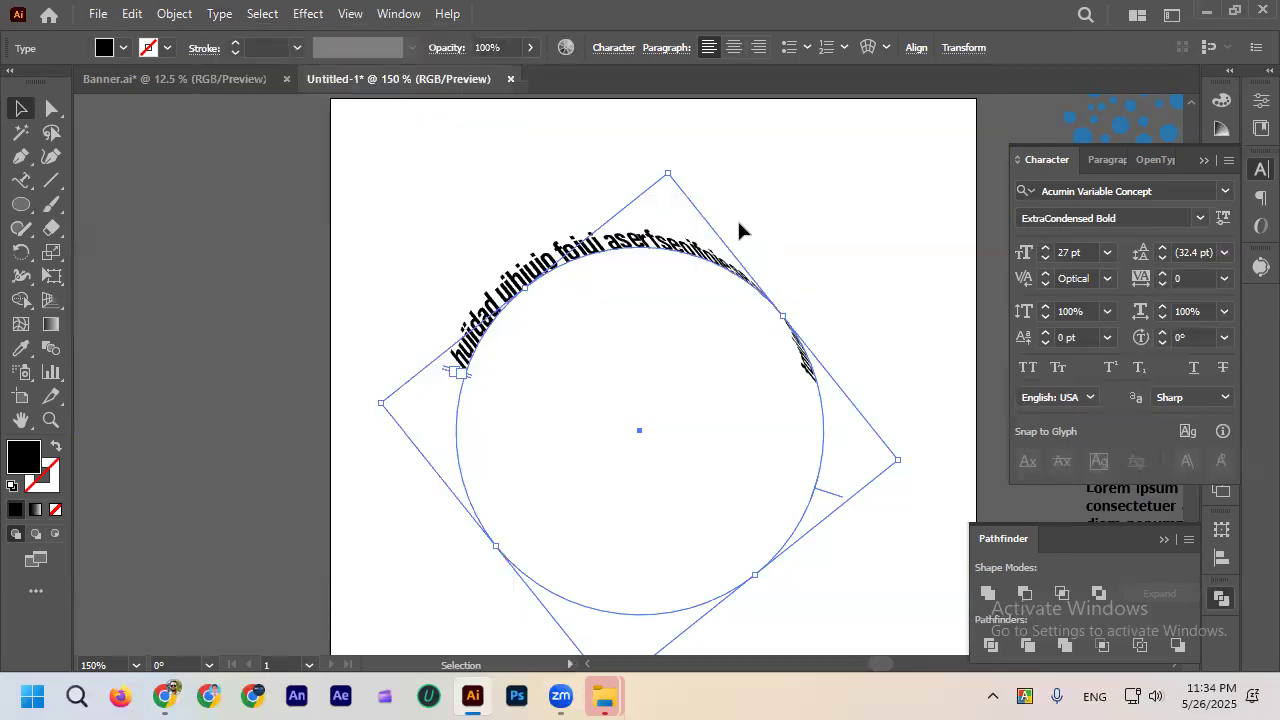
Delete the circle text from the artboard.
left_click(684, 385)
left_click(686, 300)
key("Delete")
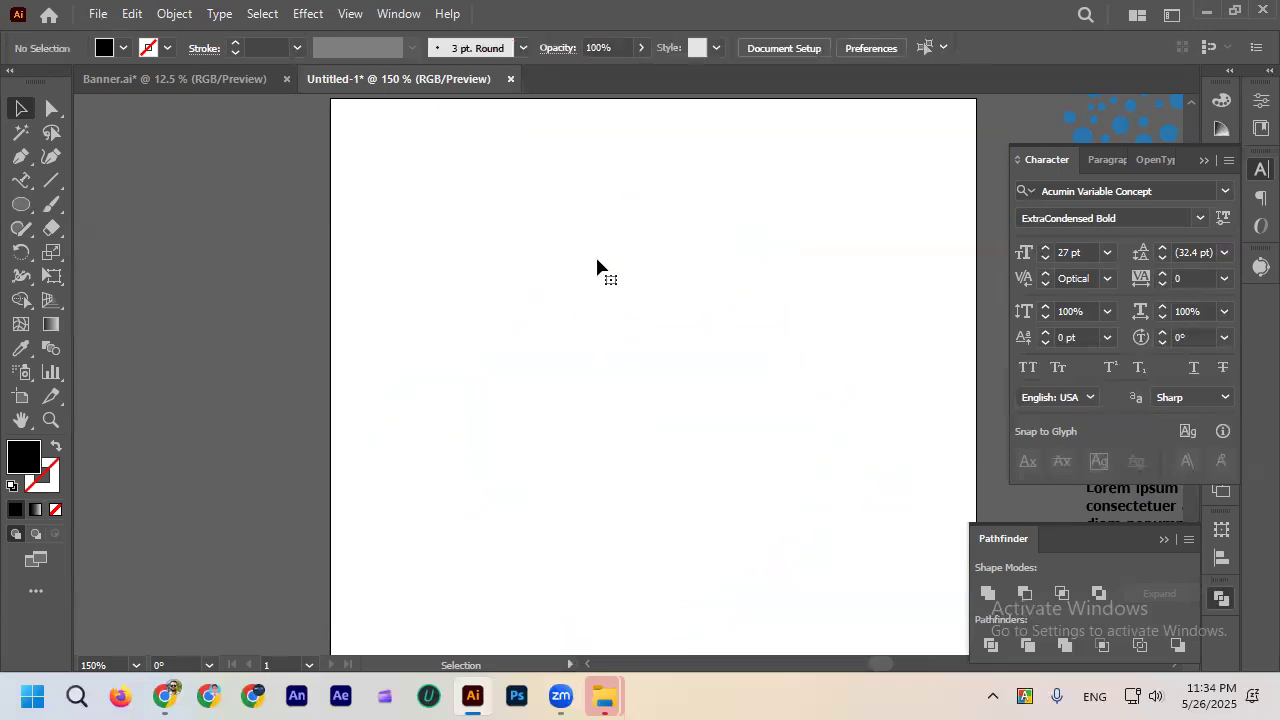
Draw an open S-shaped wavy path with four anchor points across the upper part of the artboard using the Pen tool.
left_click(21, 156)
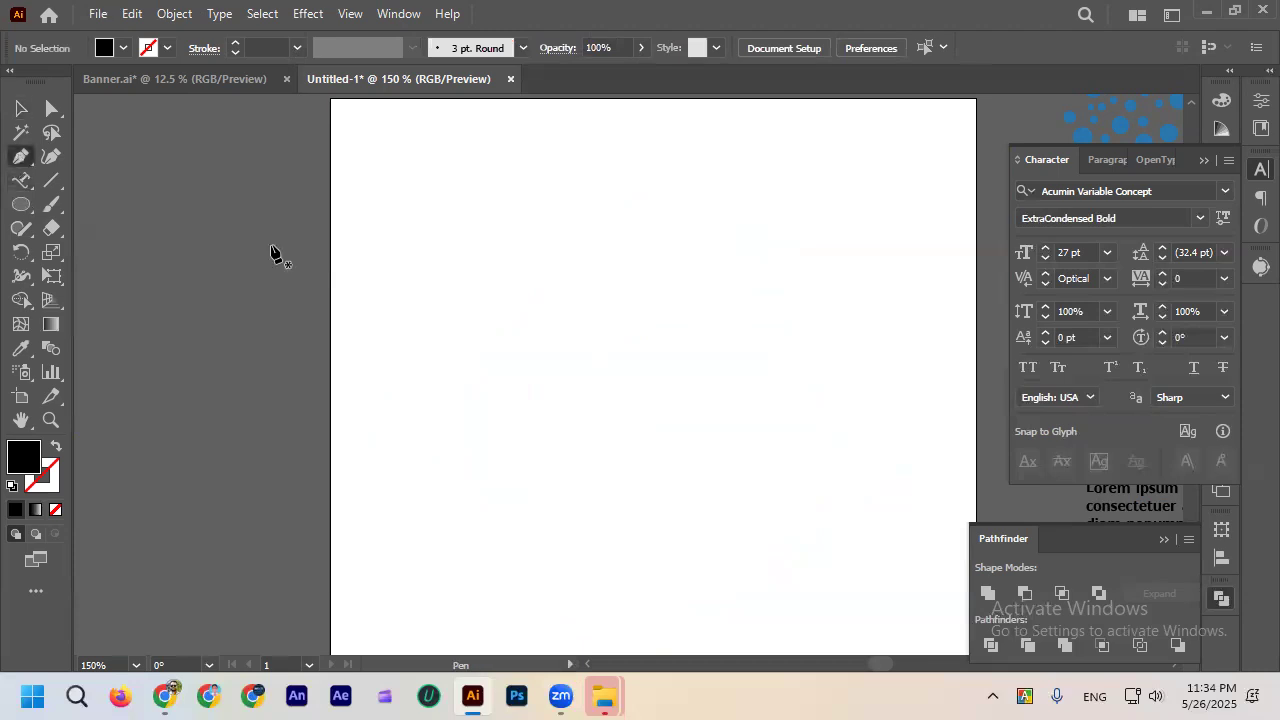
left_click(423, 250)
left_click_drag(485, 340, 567, 354)
left_click_drag(626, 236, 671, 194)
left_click_drag(750, 323, 737, 428)
left_click(21, 108)
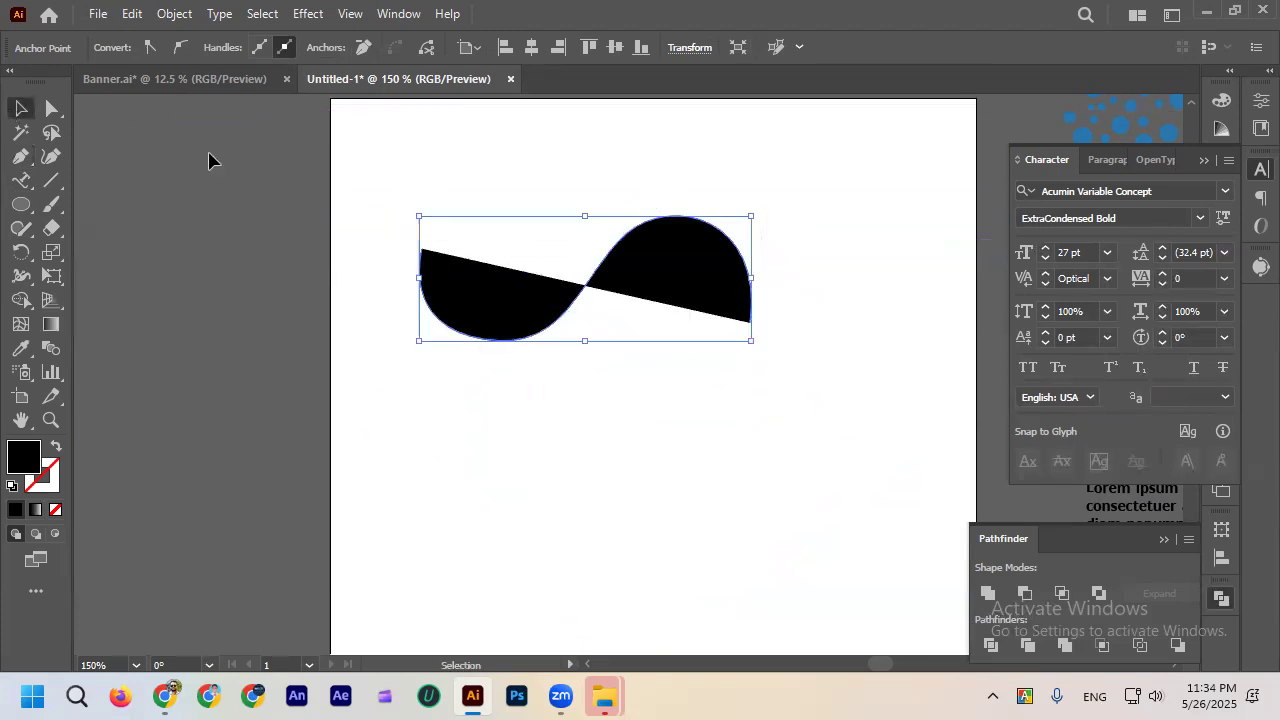
Add type along the wavy path reading "My Name is" with the person's first name, followed by "I am a Graphic Designer".
left_click(591, 267)
left_click(645, 260)
left_click(21, 180)
scroll(400, 265, "up", 2)
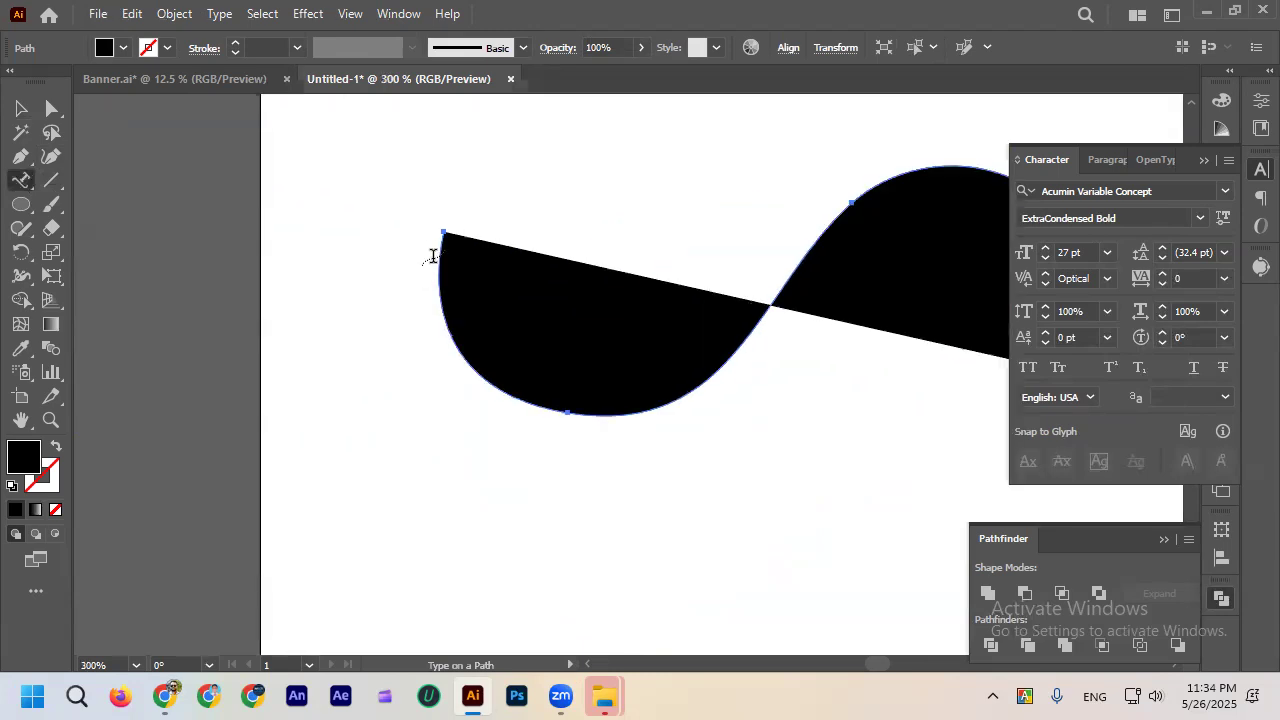
left_click(441, 249)
scroll(258, 219, "down", 1)
left_click_drag(258, 219, 303, 302)
type("My N")
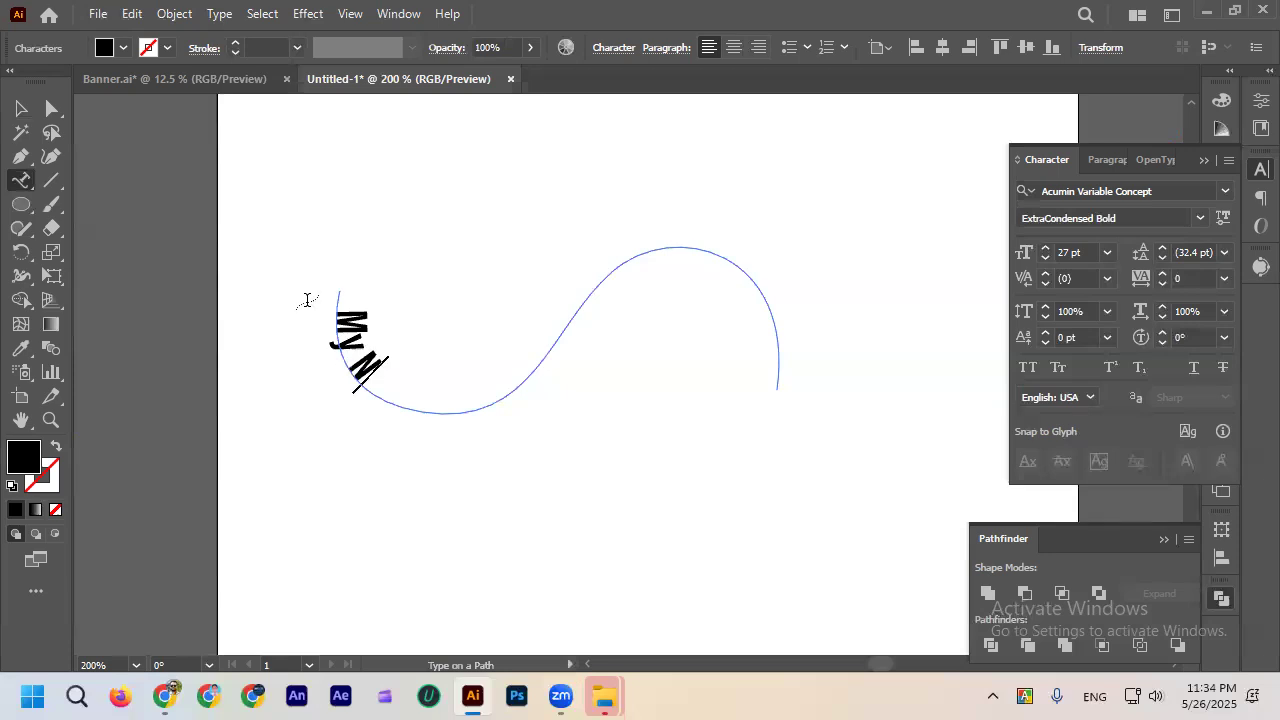
type("ame is Jakir. I a,a")
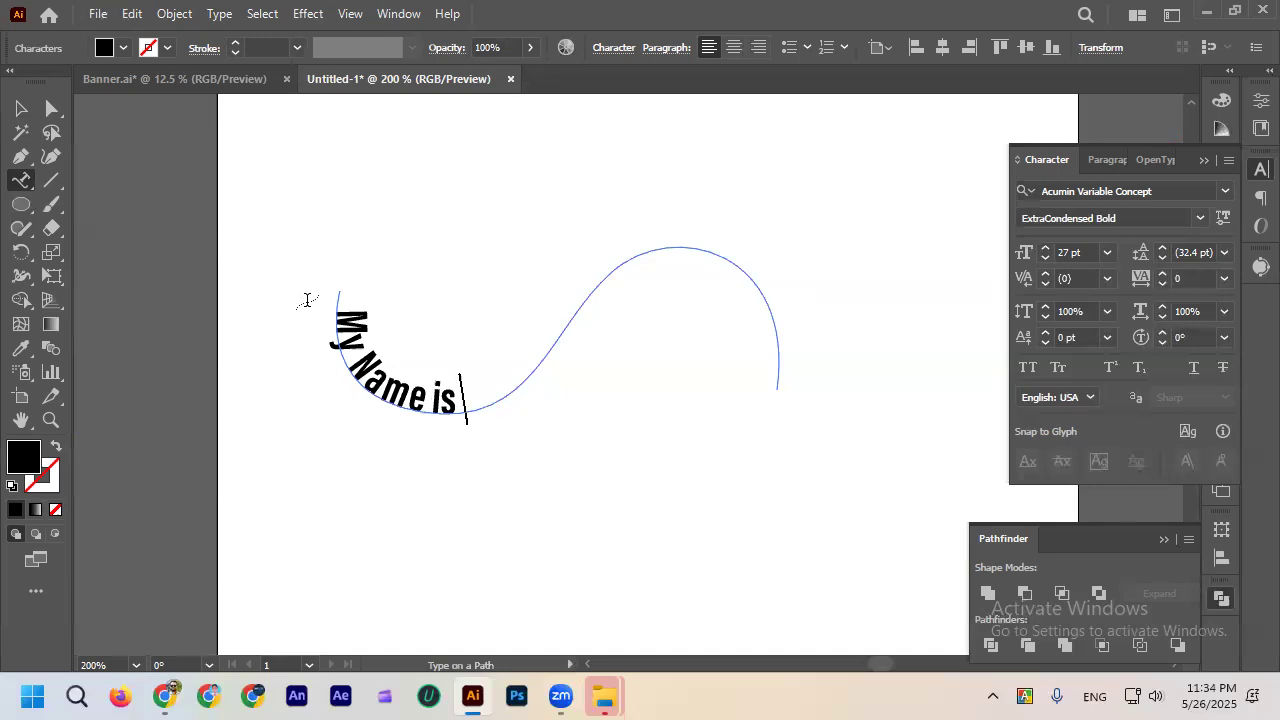
type("Jaki")
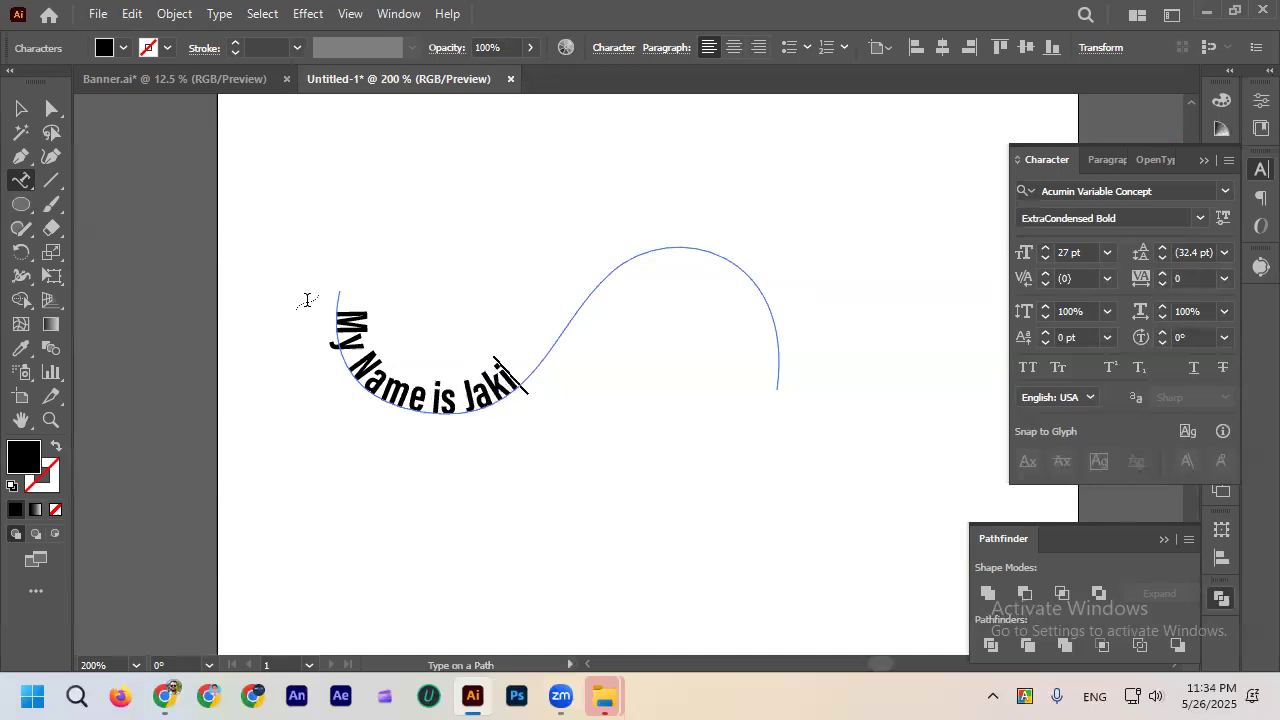
type("r. I a")
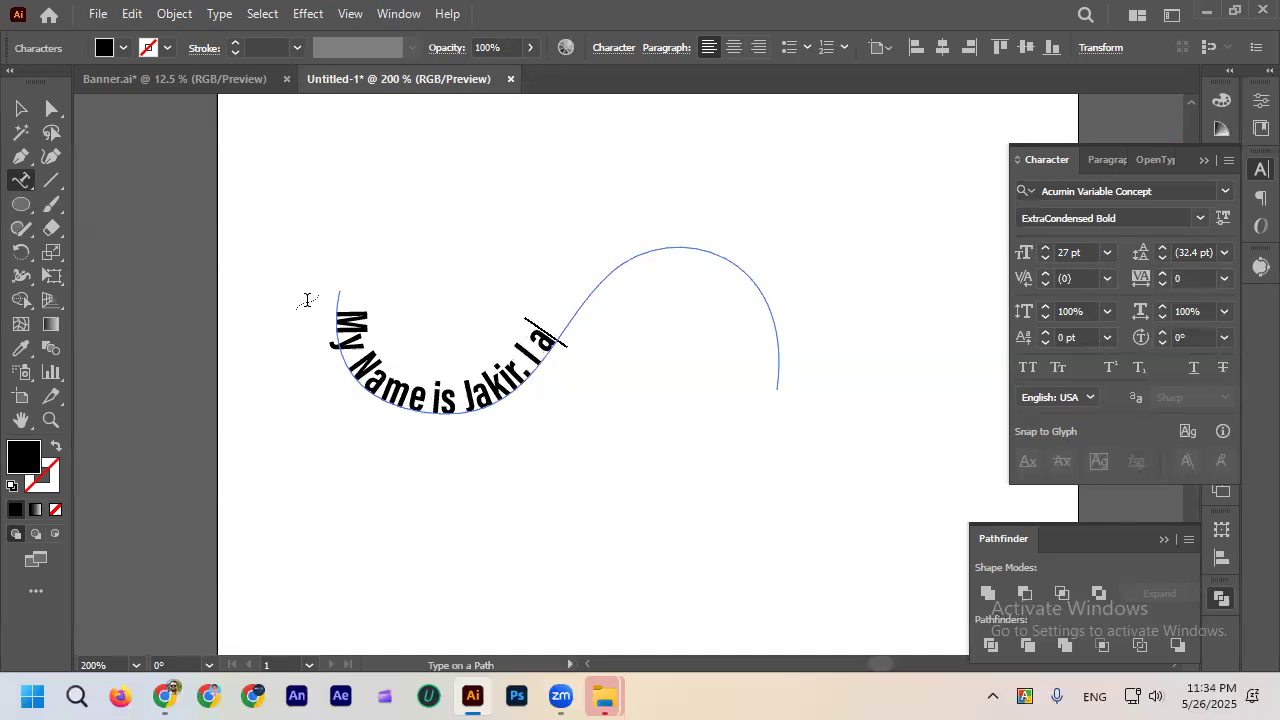
type("m a Gr")
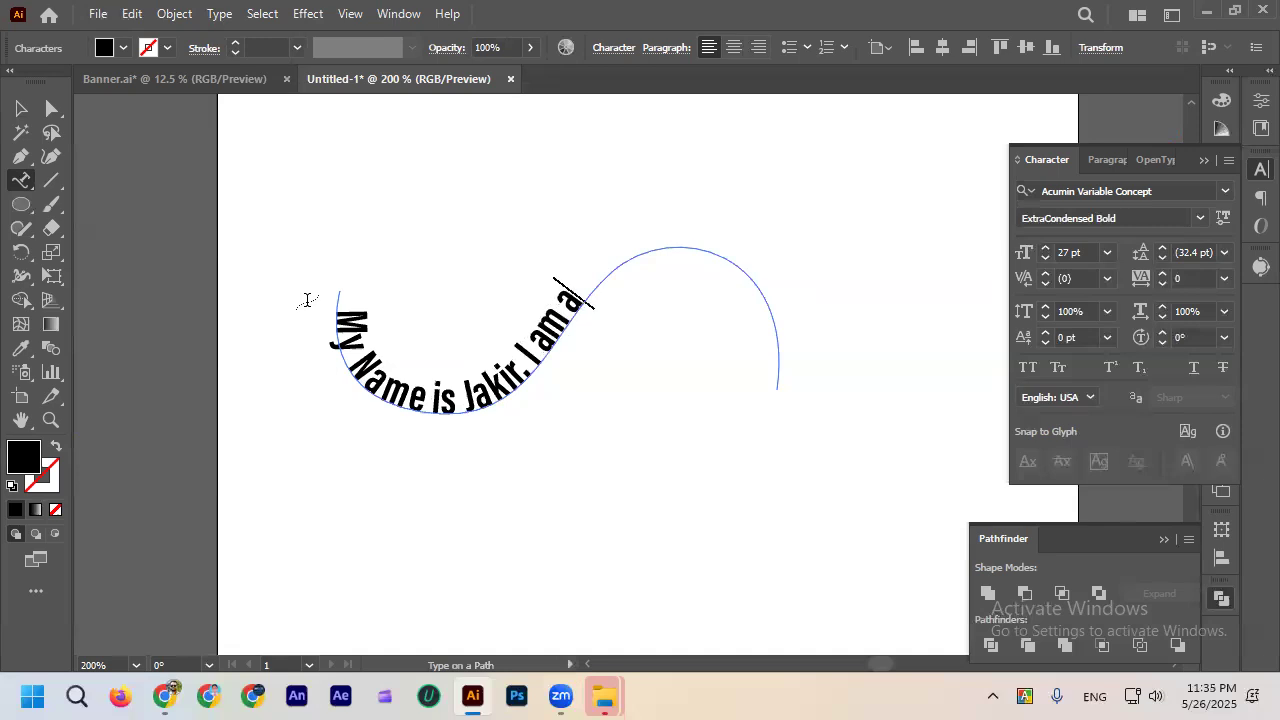
type("aphic D")
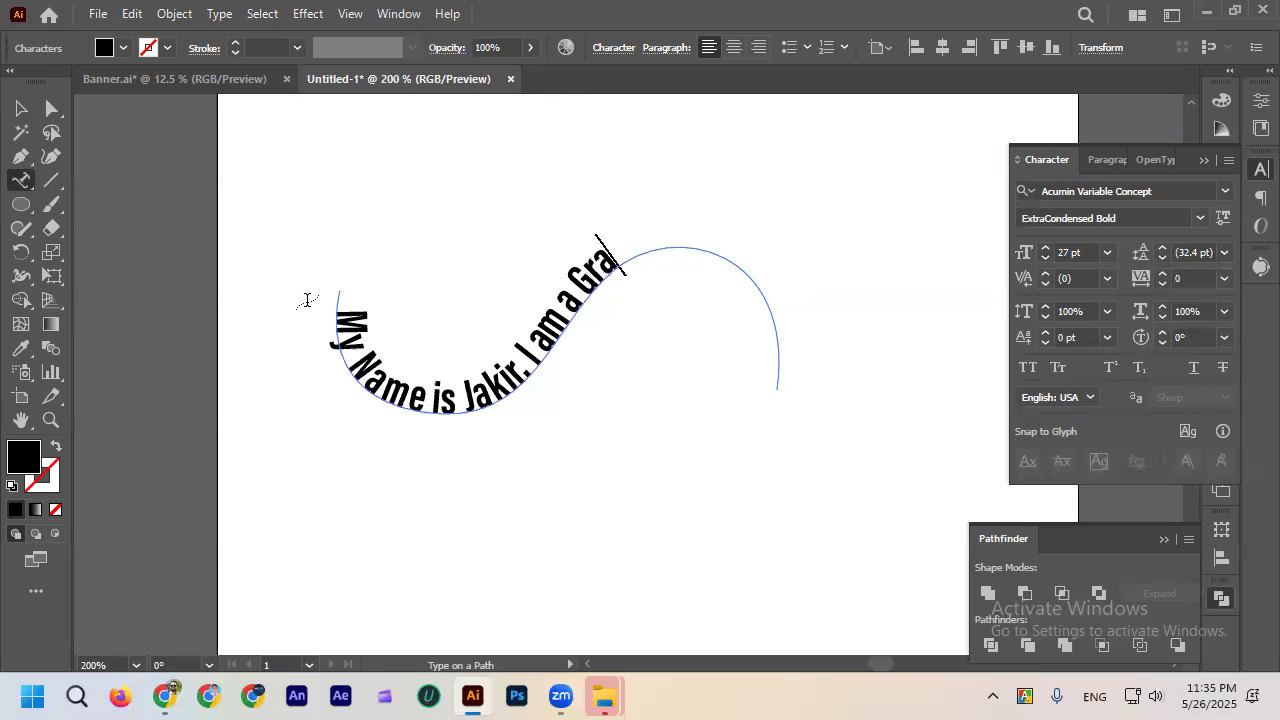
type("es")
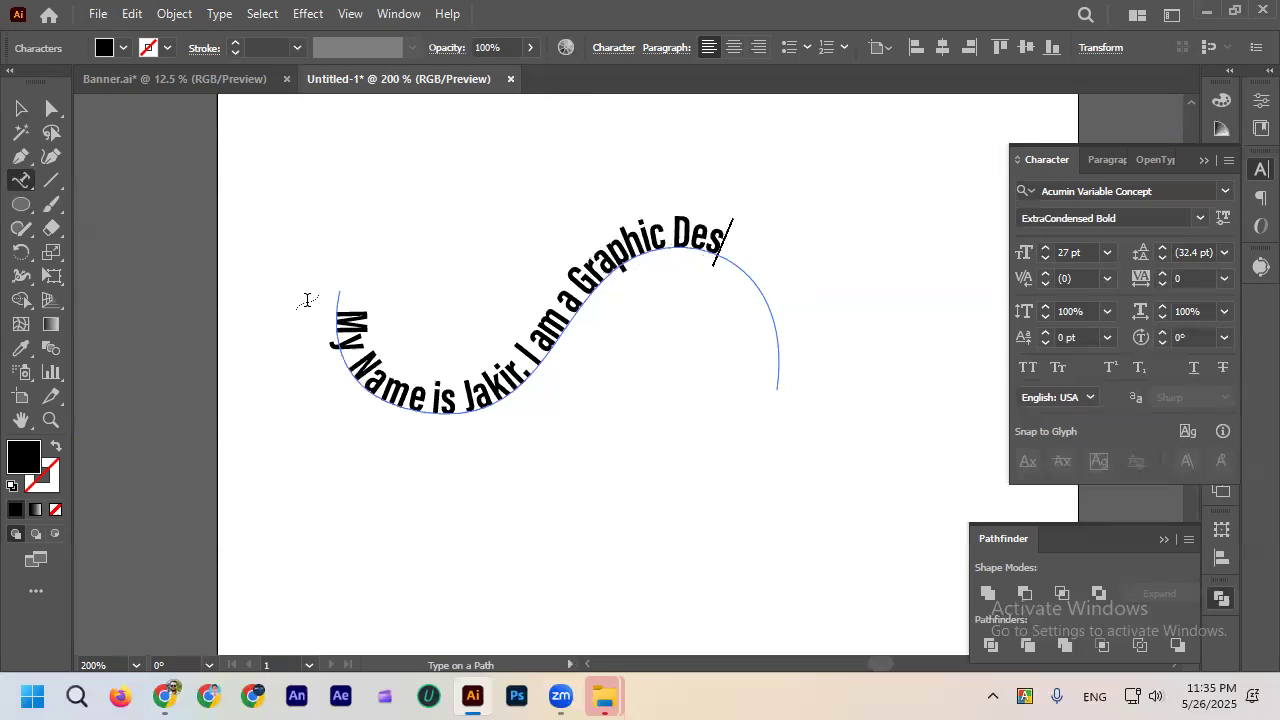
type("igner")
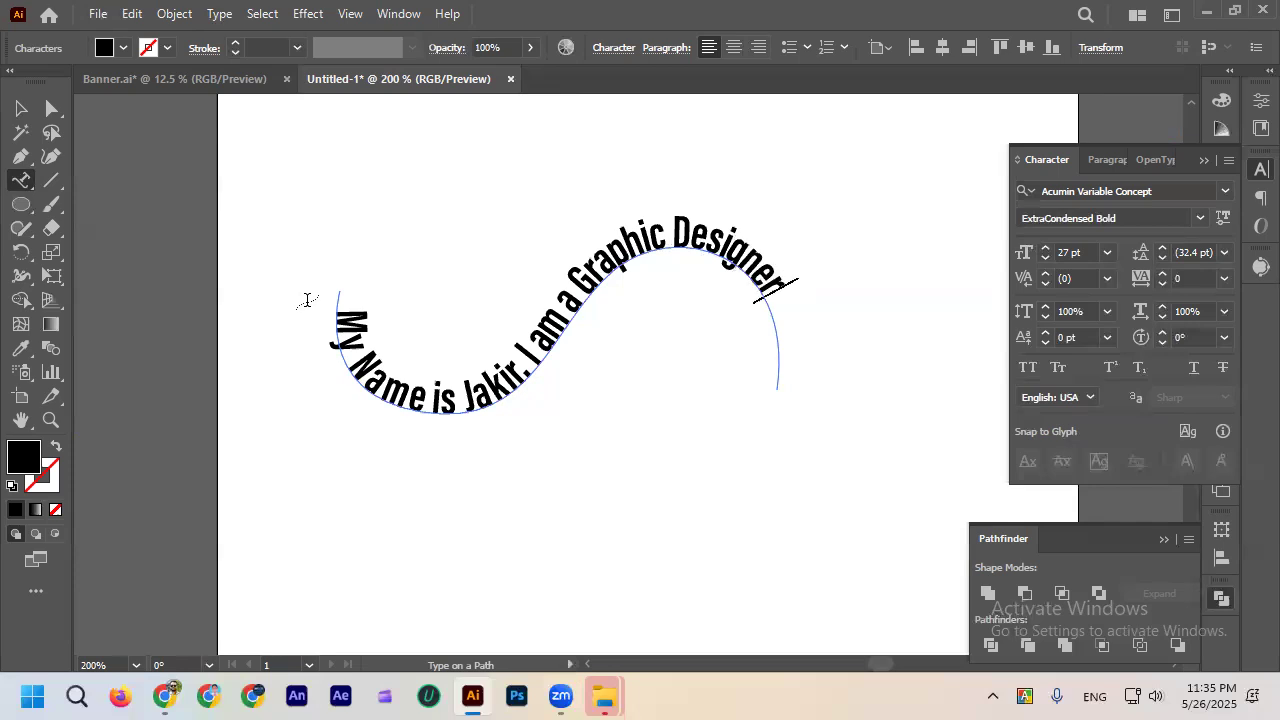
Increase the wavy text's font size to 31 pt.
left_click(21, 108)
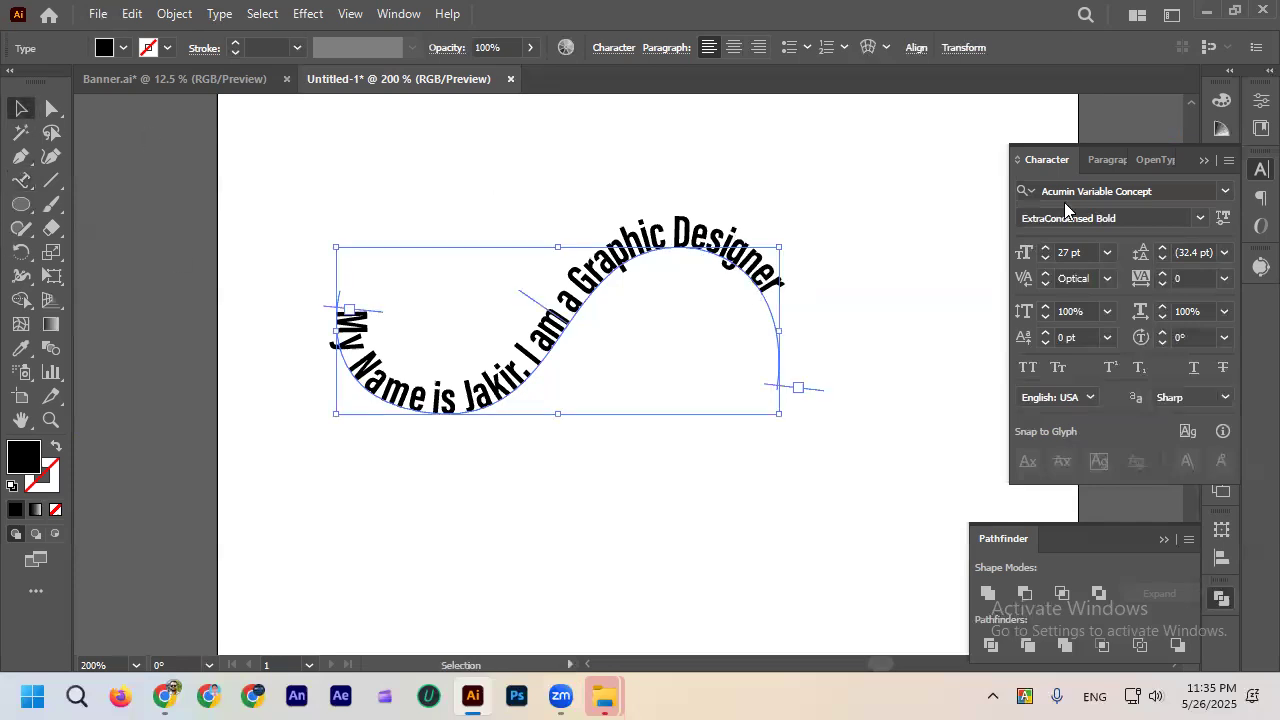
left_click(1045, 250)
left_click(1045, 250)
left_click(1045, 250)
left_click(1045, 250)
left_click(915, 238)
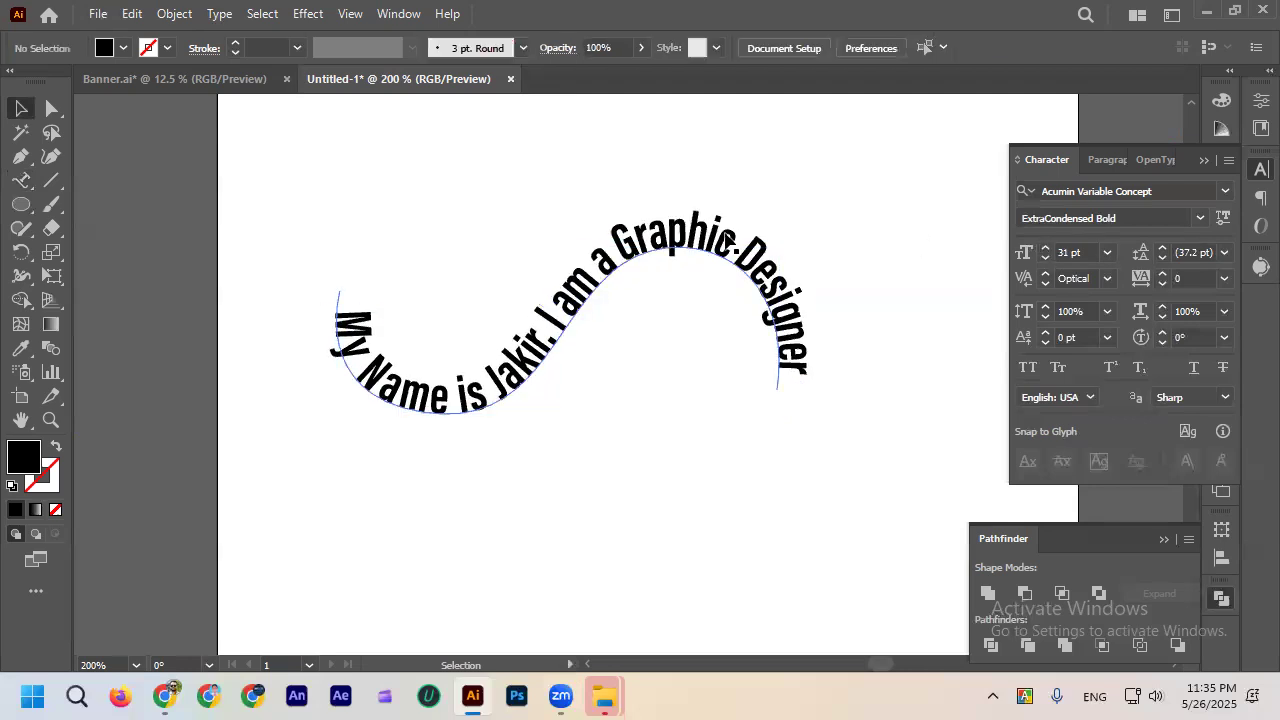
Apply the Rainbow type-on-a-path effect to the wavy text.
scroll(729, 240, "down", 2)
scroll(713, 270, "up", 1)
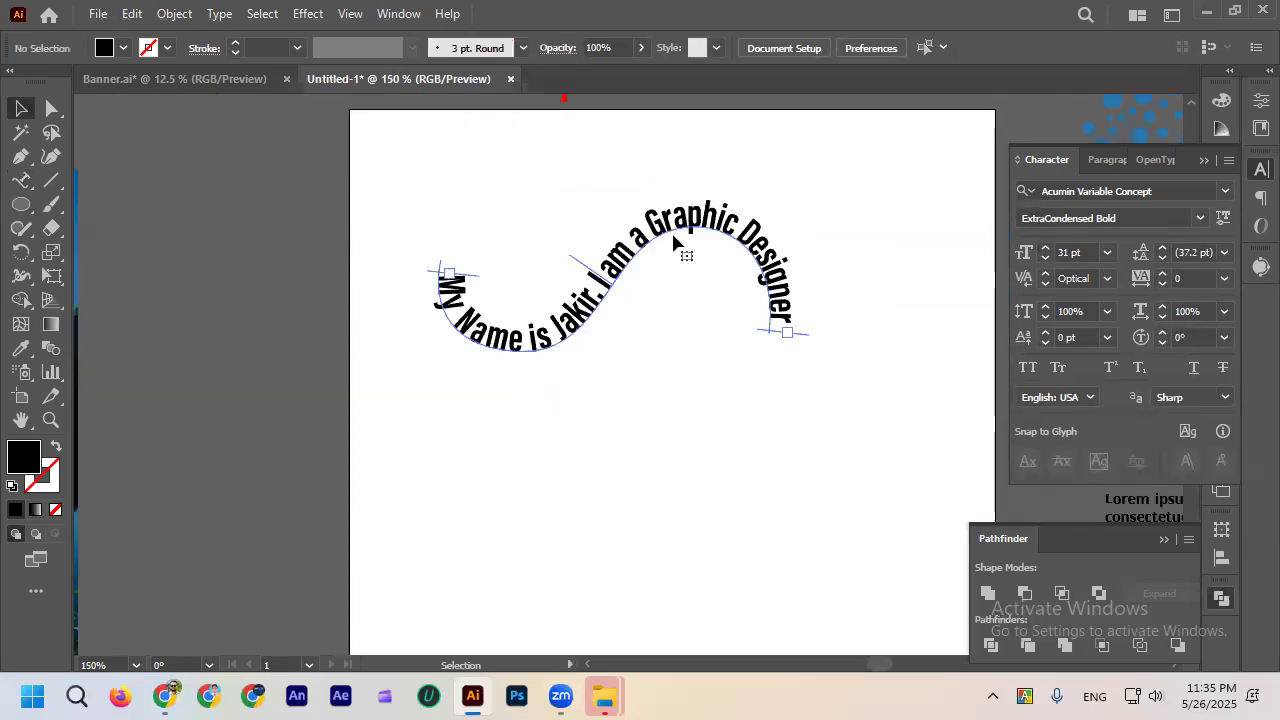
left_click(650, 250)
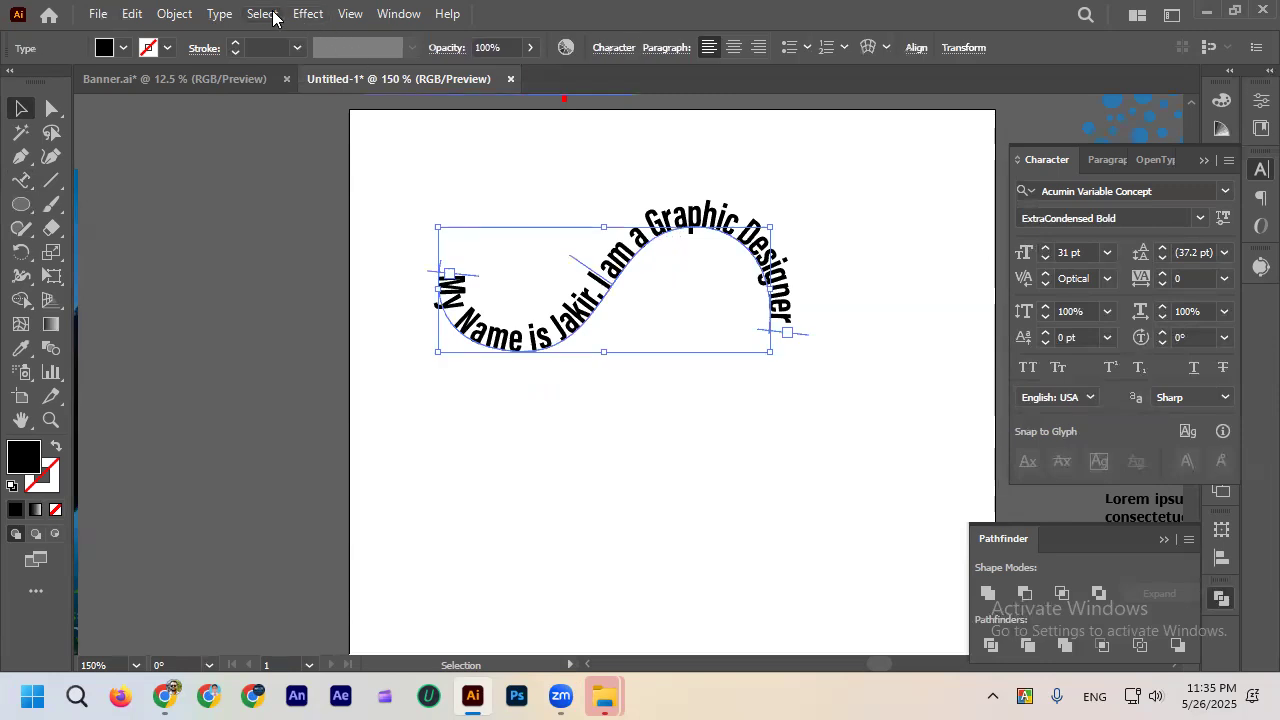
left_click(220, 14)
mouse_move(286, 208)
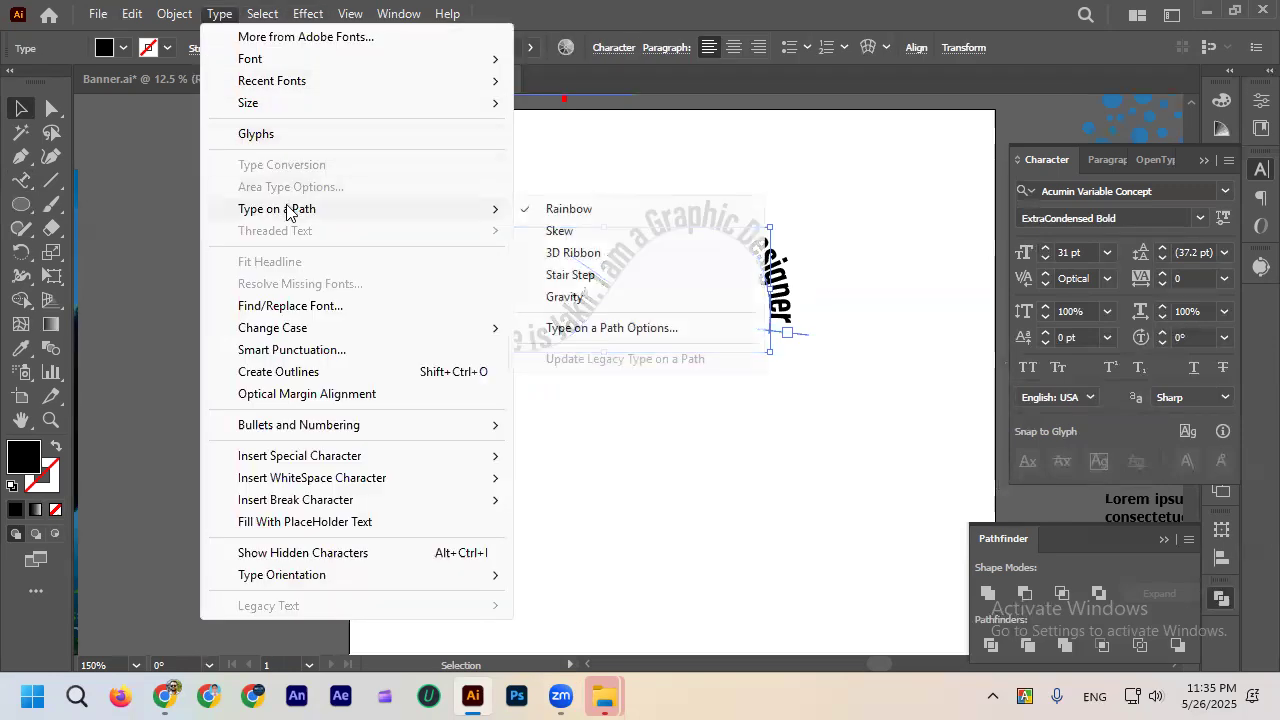
left_click(645, 210)
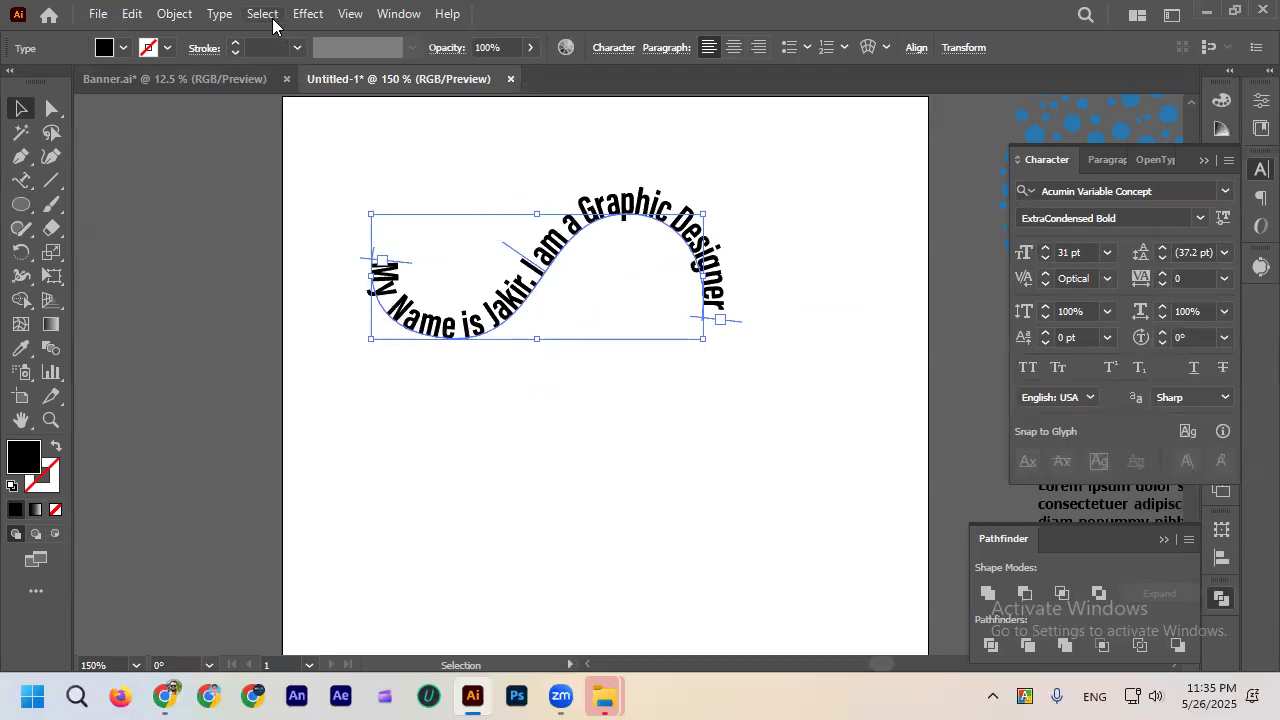
Apply the Skew type-on-a-path effect to the wavy text and inspect the distorted letters up close.
left_click(221, 16)
mouse_move(306, 209)
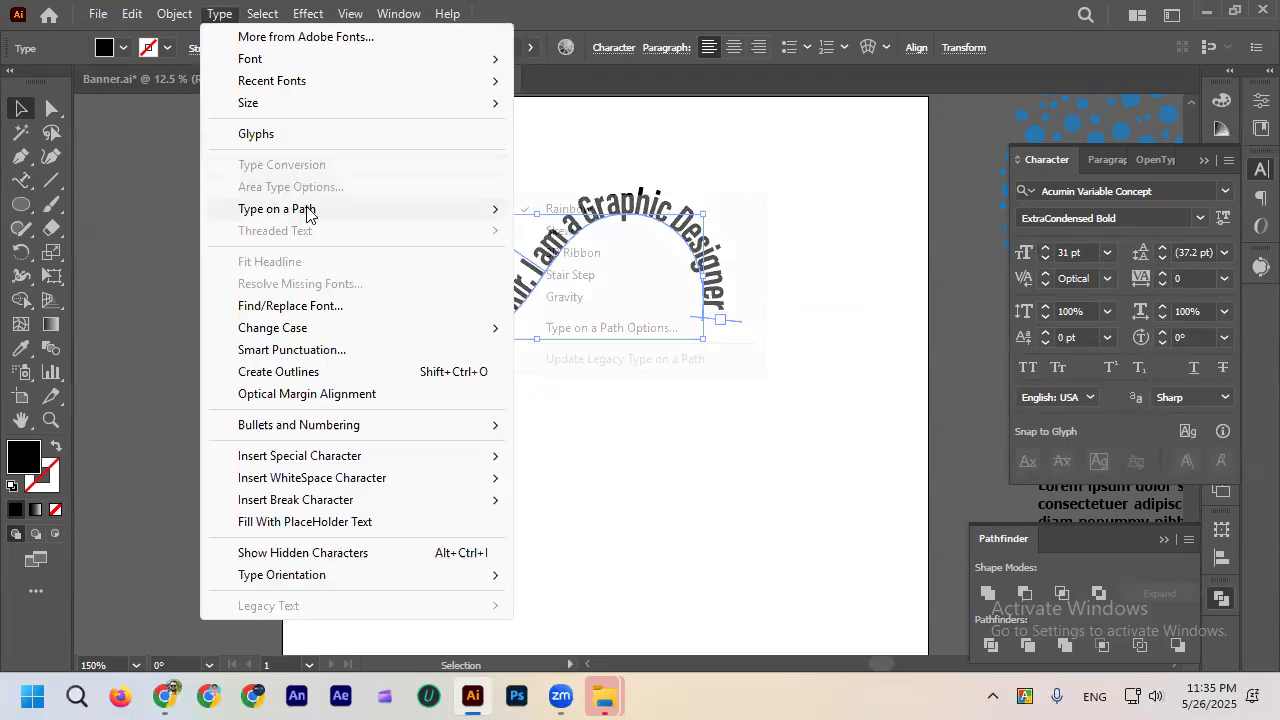
left_click(552, 238)
scroll(615, 284, "up", 2)
left_click(619, 330)
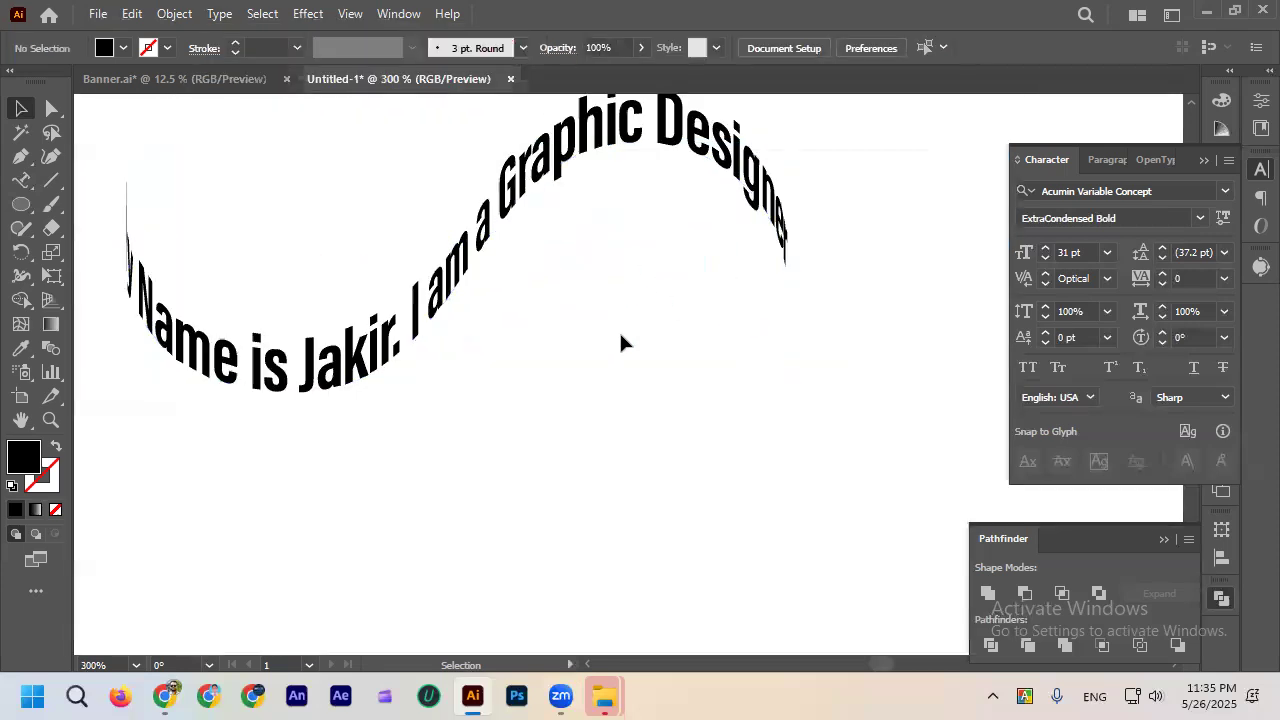
scroll(619, 330, "down", 1)
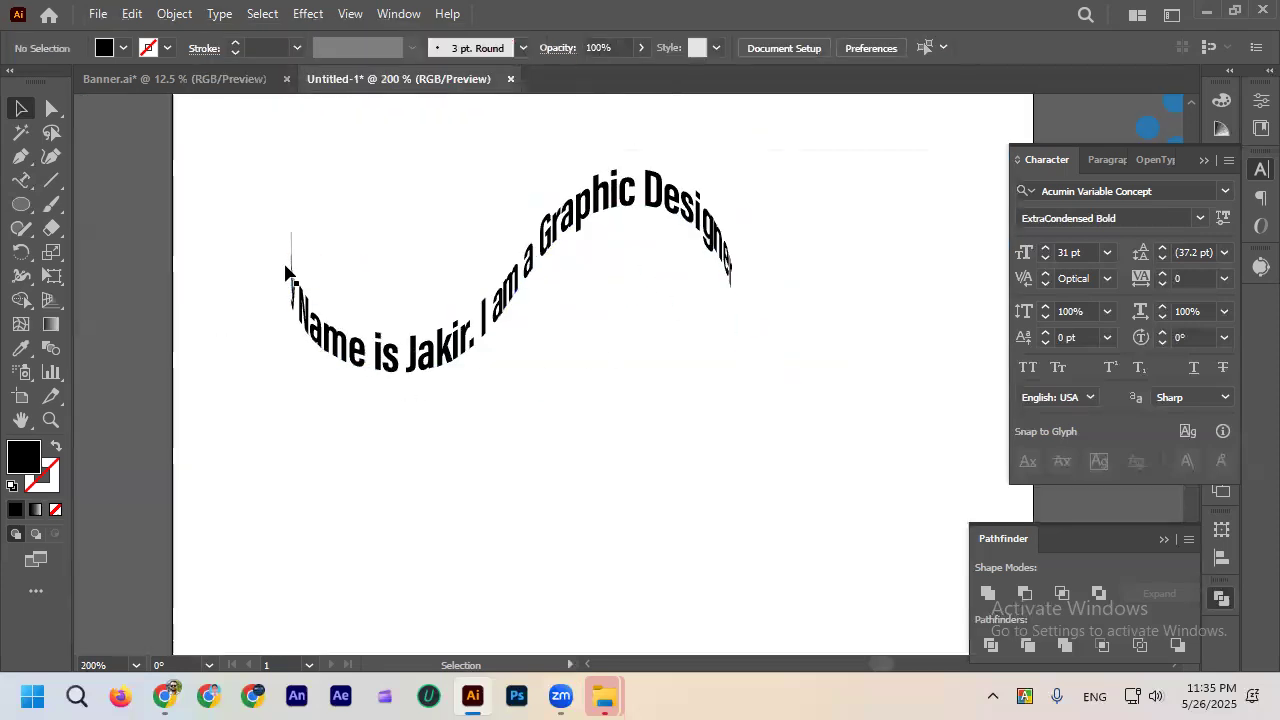
Apply the 3D Ribbon type-on-a-path effect to the wavy text and inspect the resulting letters up close.
scroll(286, 272, "up", 1)
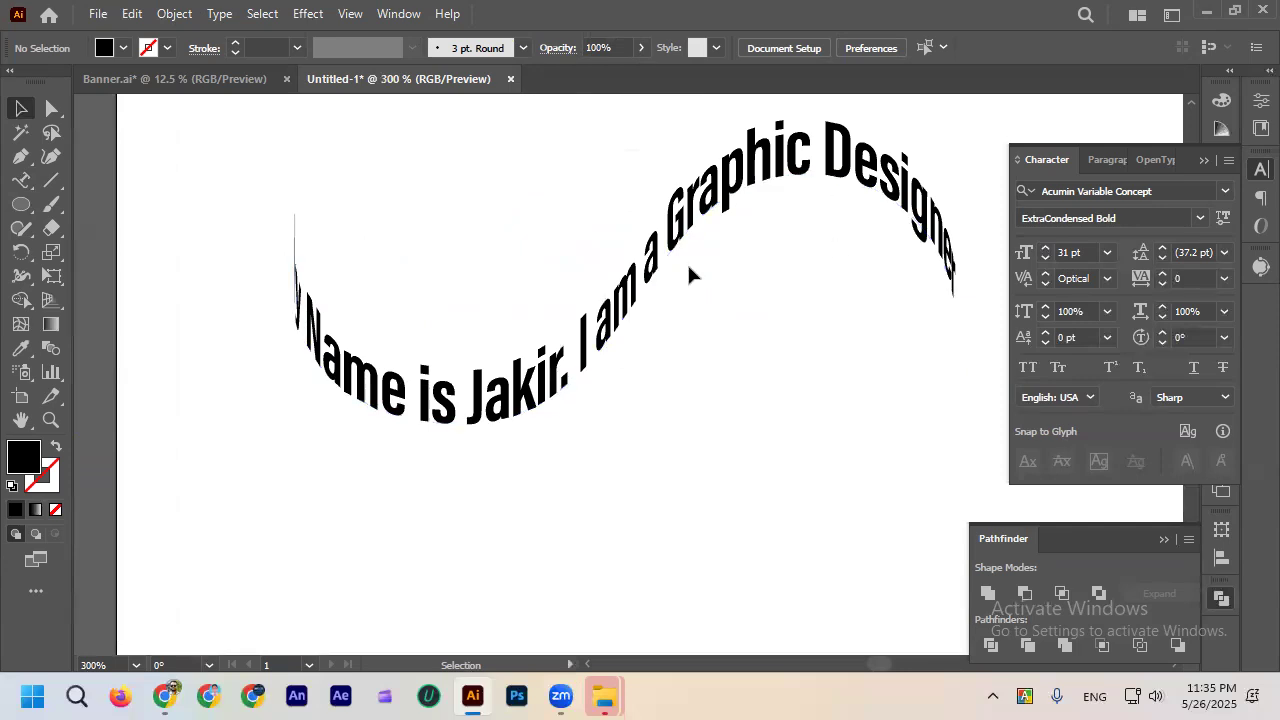
scroll(687, 262, "down", 2)
left_click_drag(648, 260, 724, 303)
left_click(569, 236)
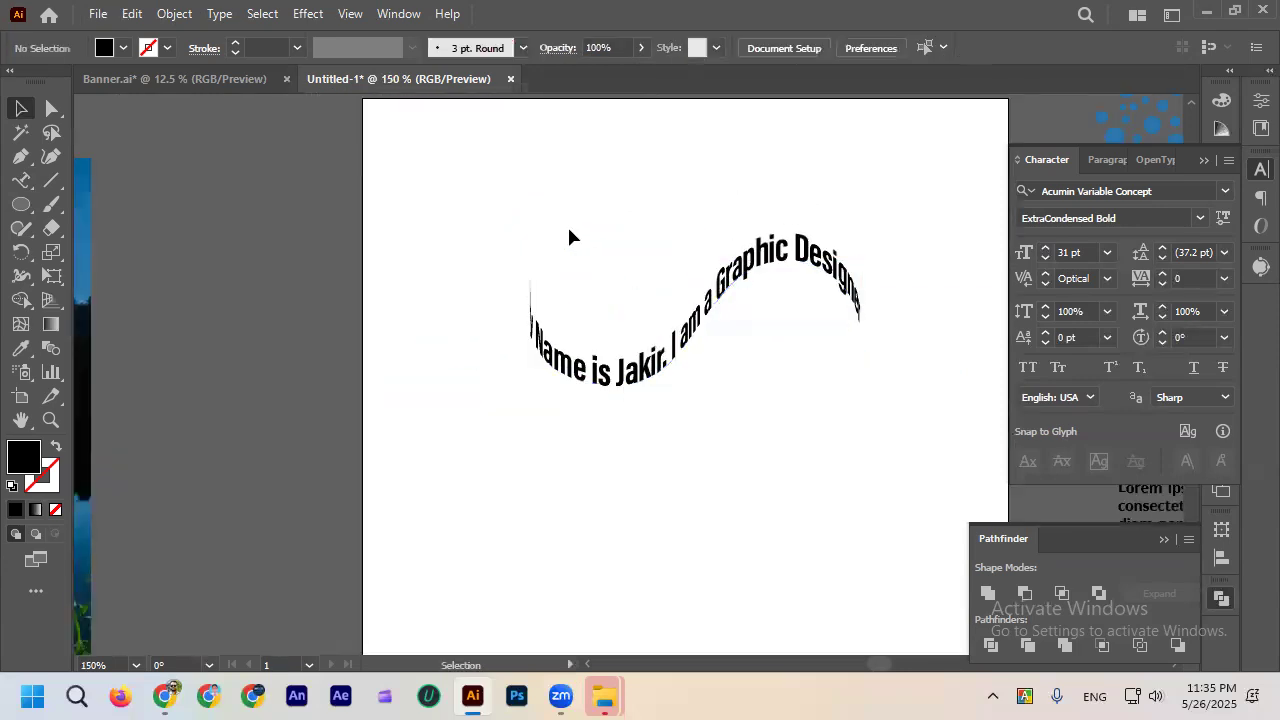
left_click(700, 292)
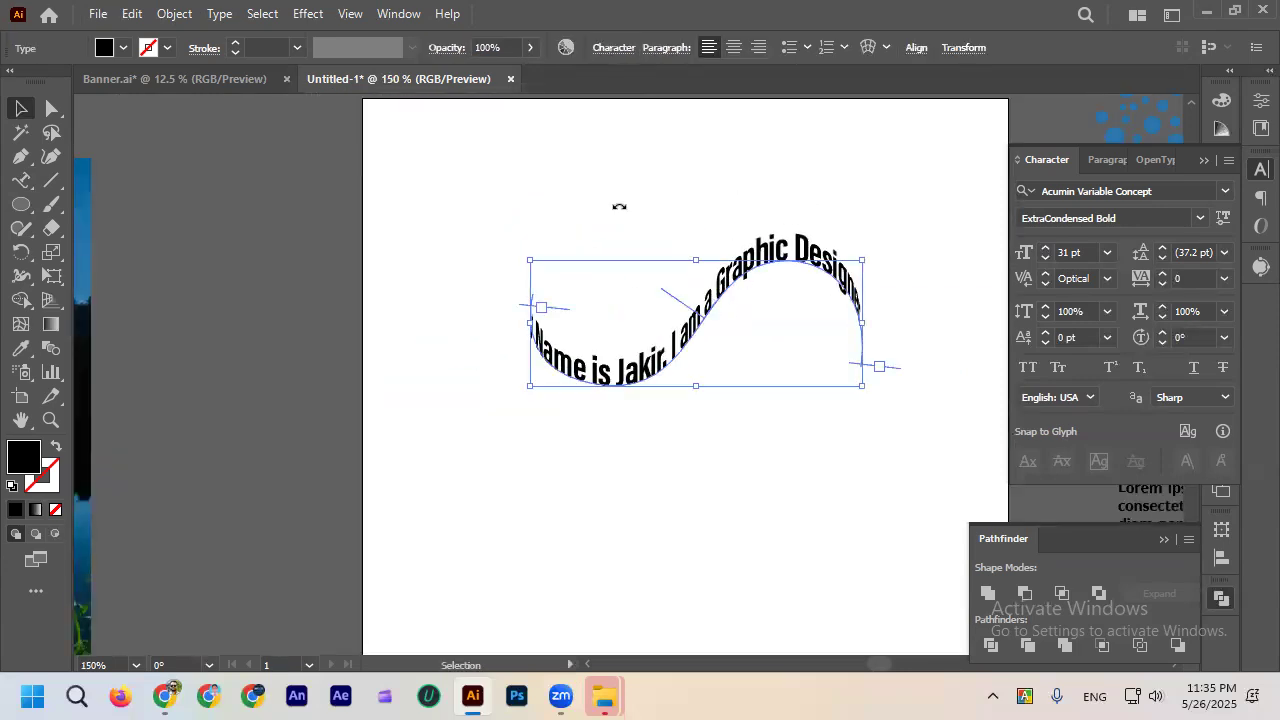
left_click(221, 14)
mouse_move(309, 209)
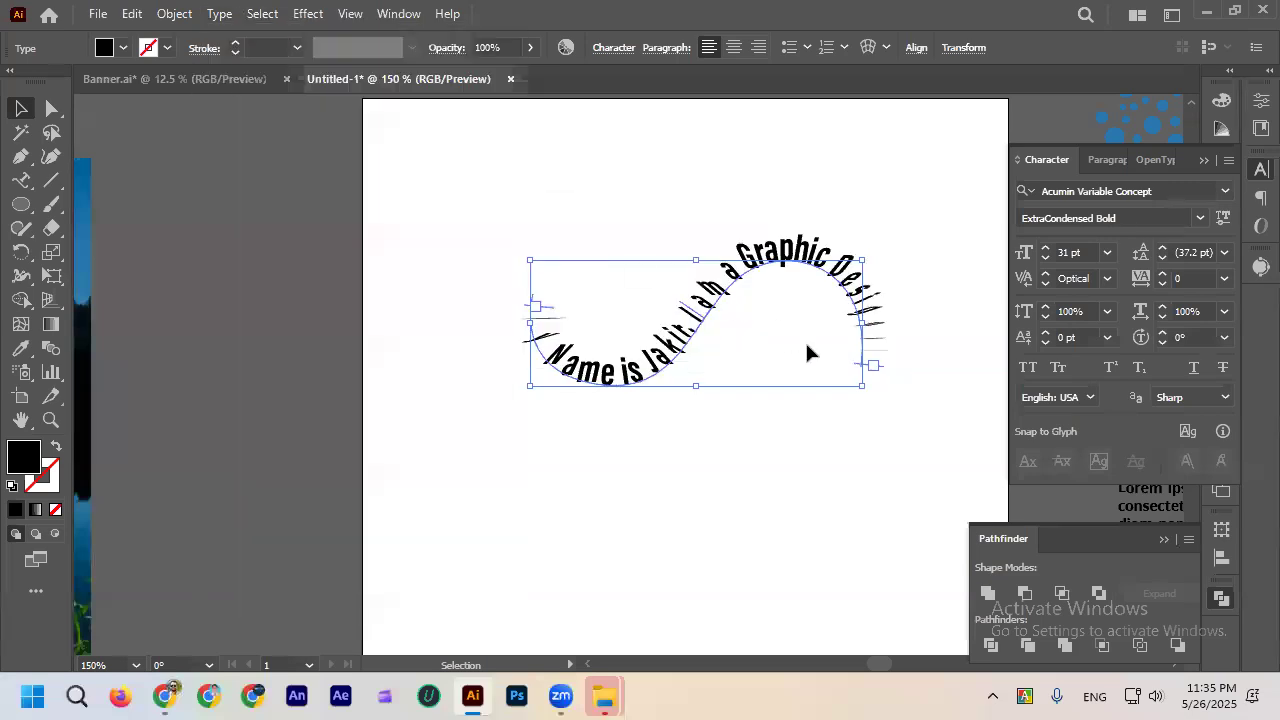
scroll(803, 340, "up", 2)
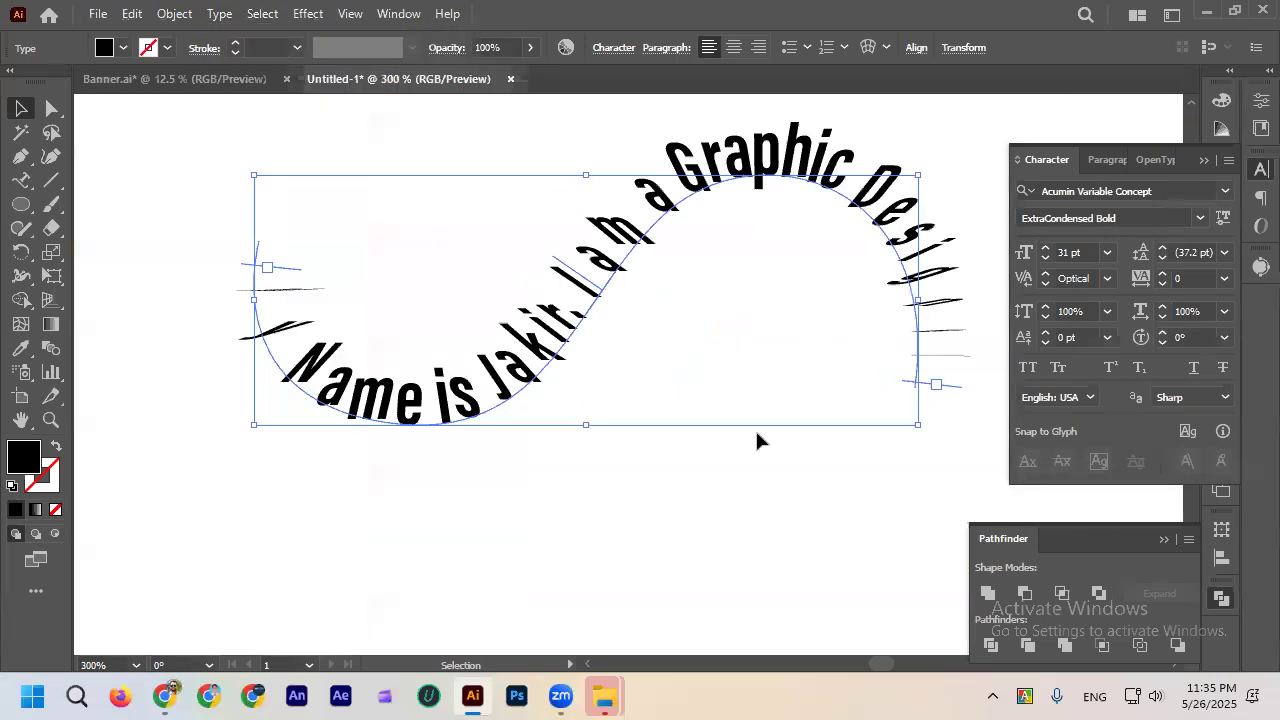
left_click(597, 400)
scroll(595, 410, "down", 1)
scroll(697, 342, "up", 1)
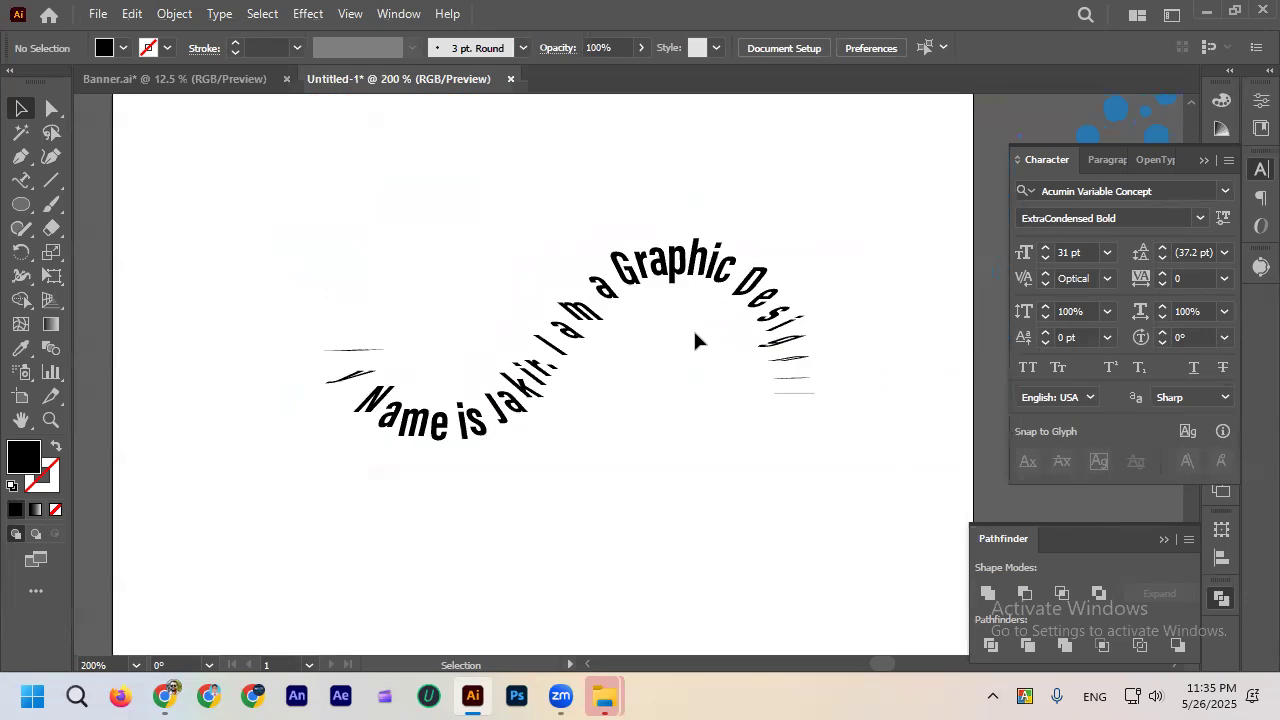
Apply the Stair Step type-on-a-path effect to the wavy text.
left_click(640, 262)
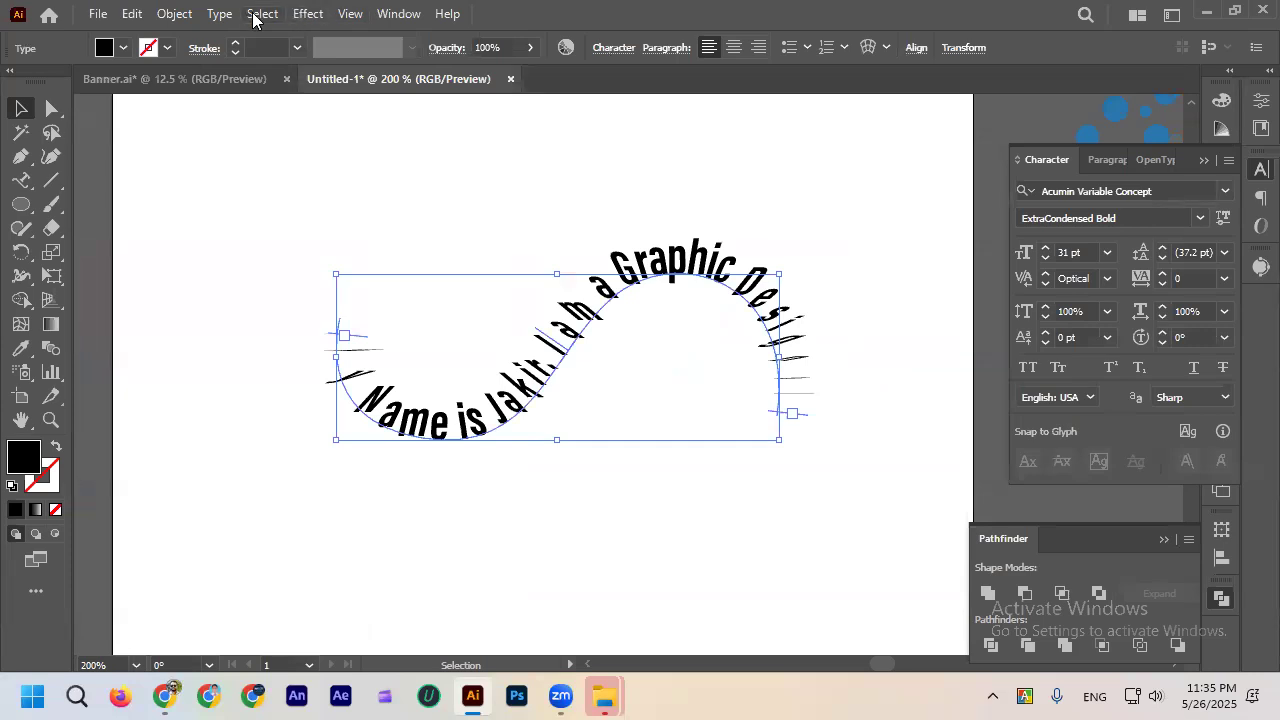
left_click(220, 14)
mouse_move(290, 209)
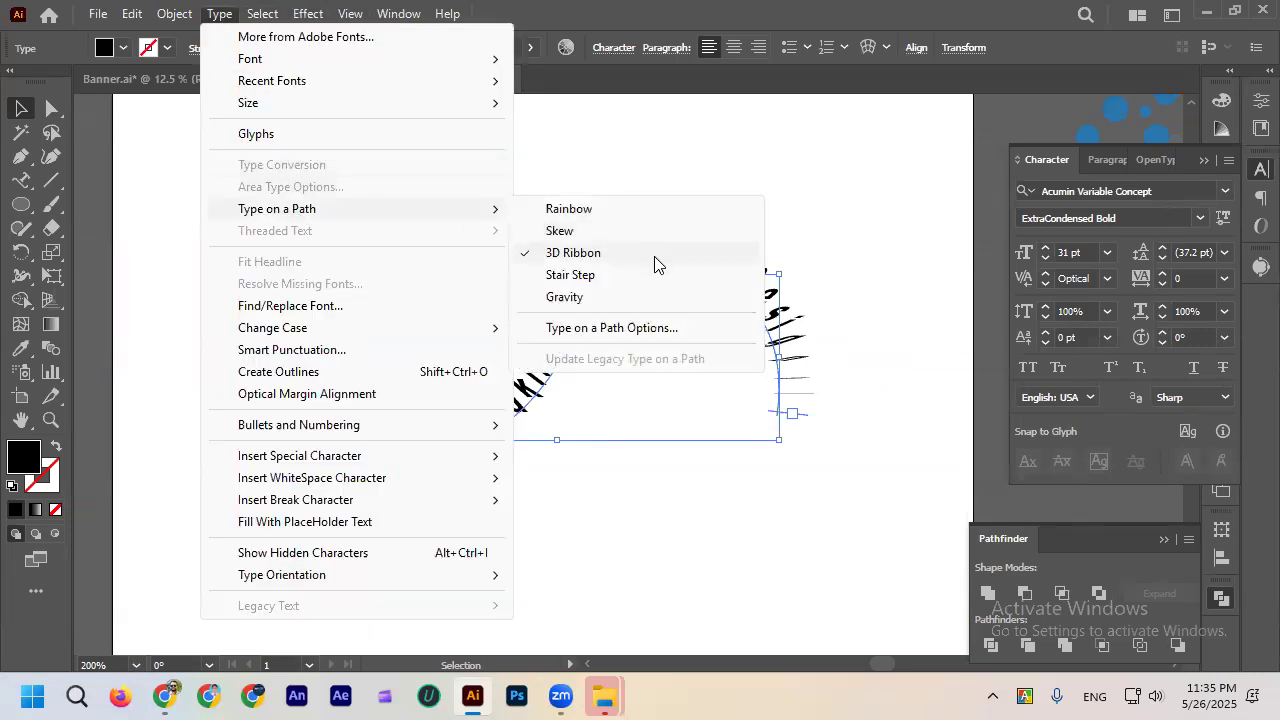
left_click(634, 280)
left_click(565, 238)
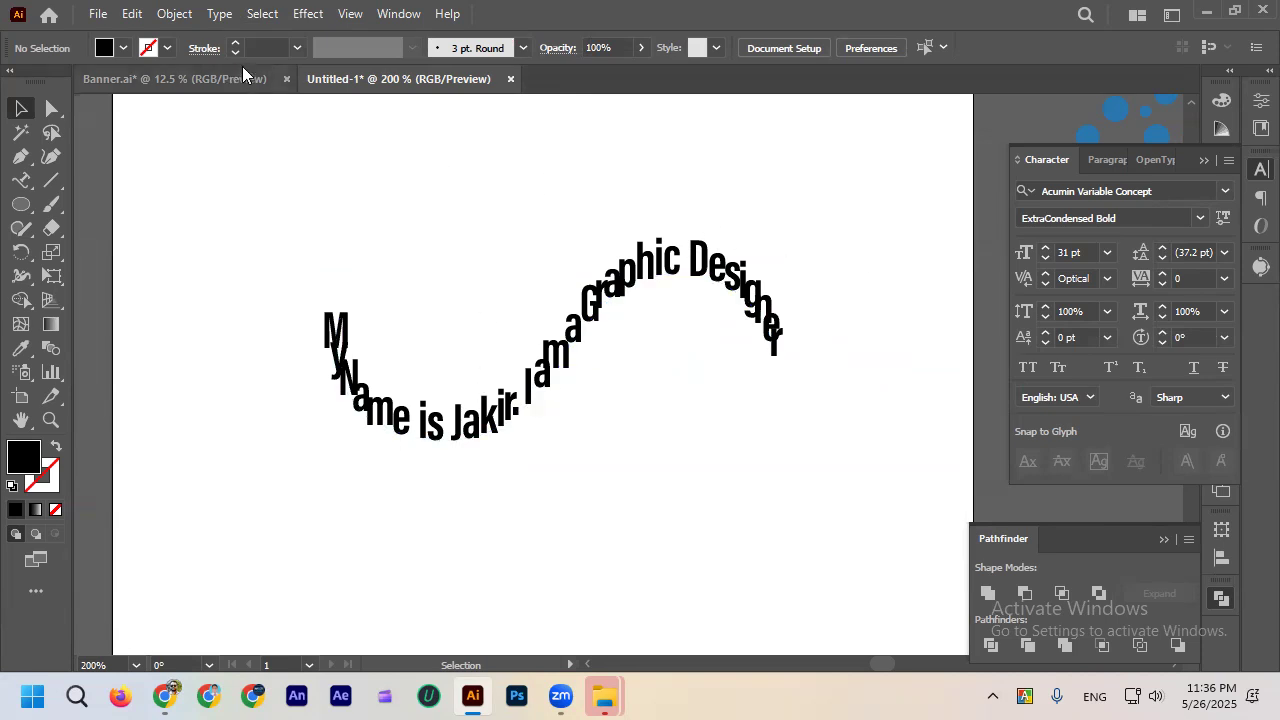
Apply the Gravity type-on-a-path effect to the wavy text.
left_click(508, 385)
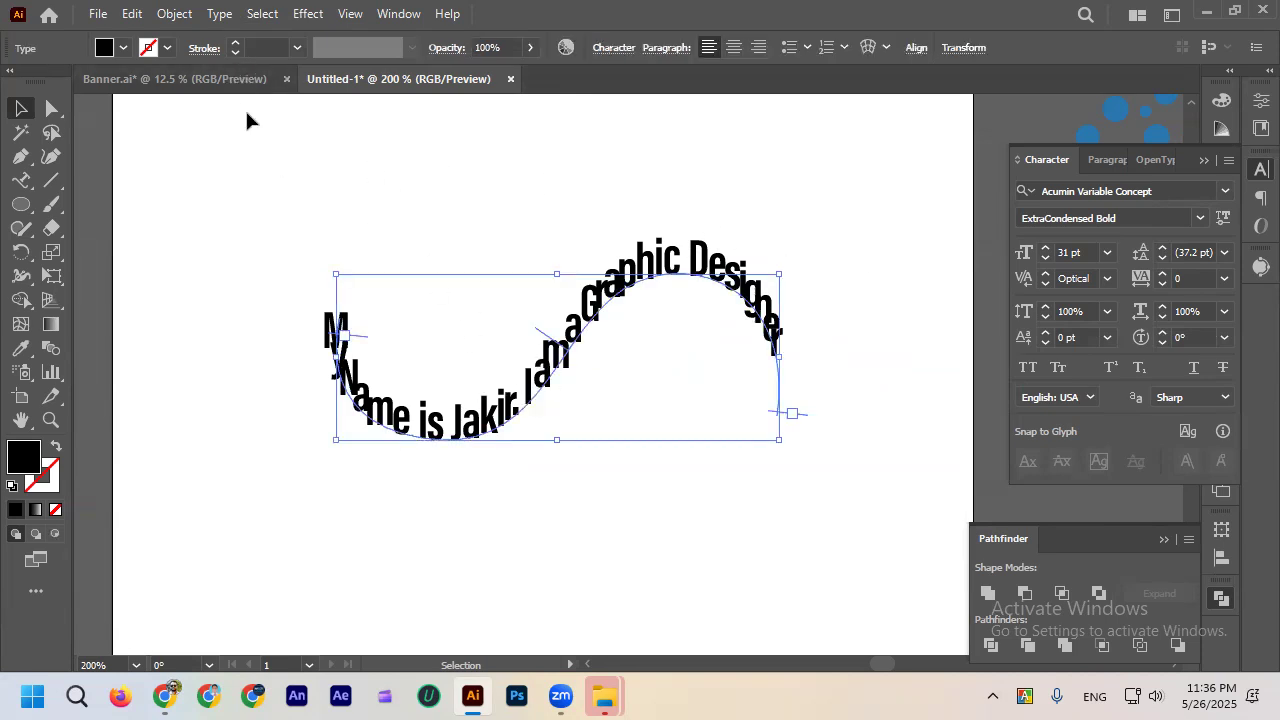
left_click(220, 13)
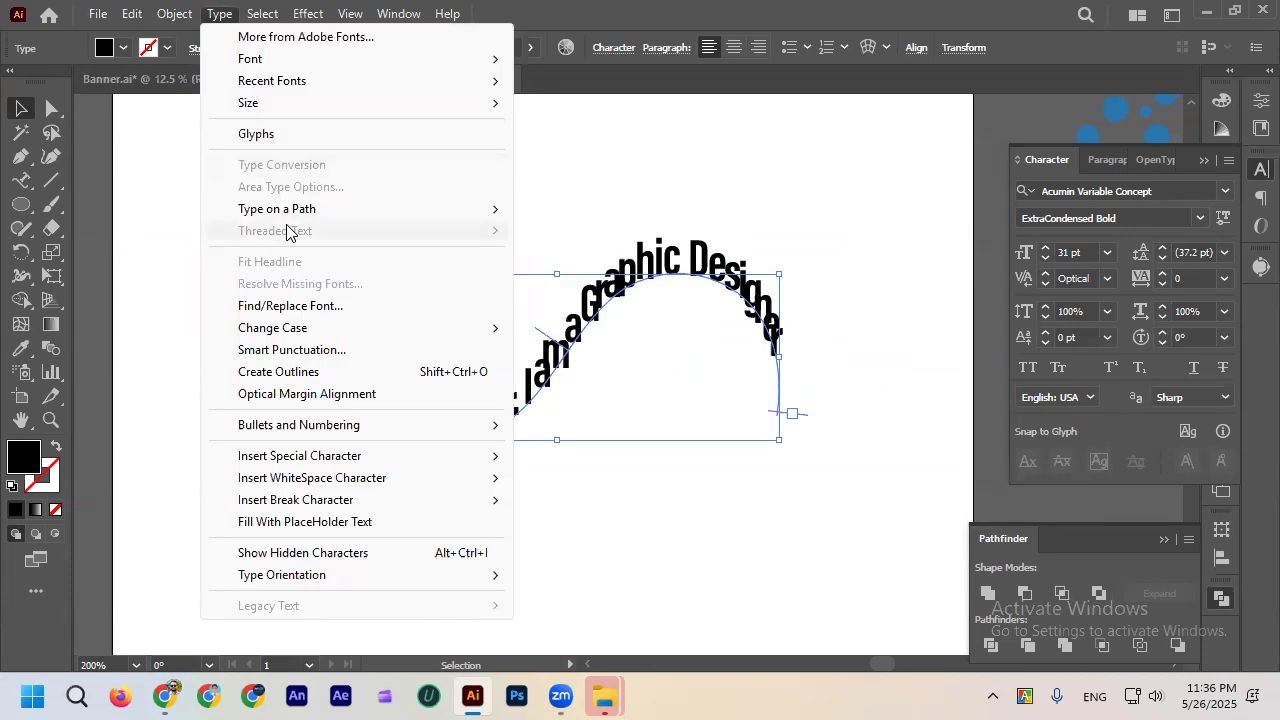
mouse_move(287, 212)
left_click(564, 297)
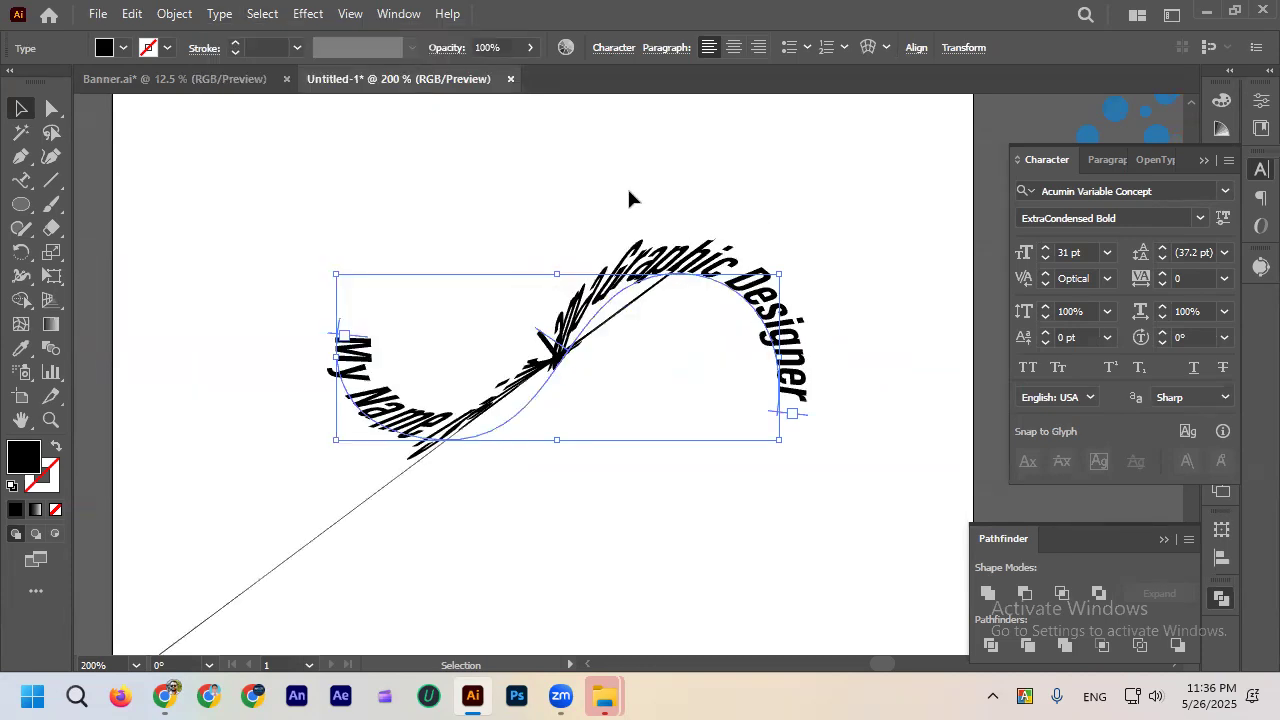
left_click(609, 434)
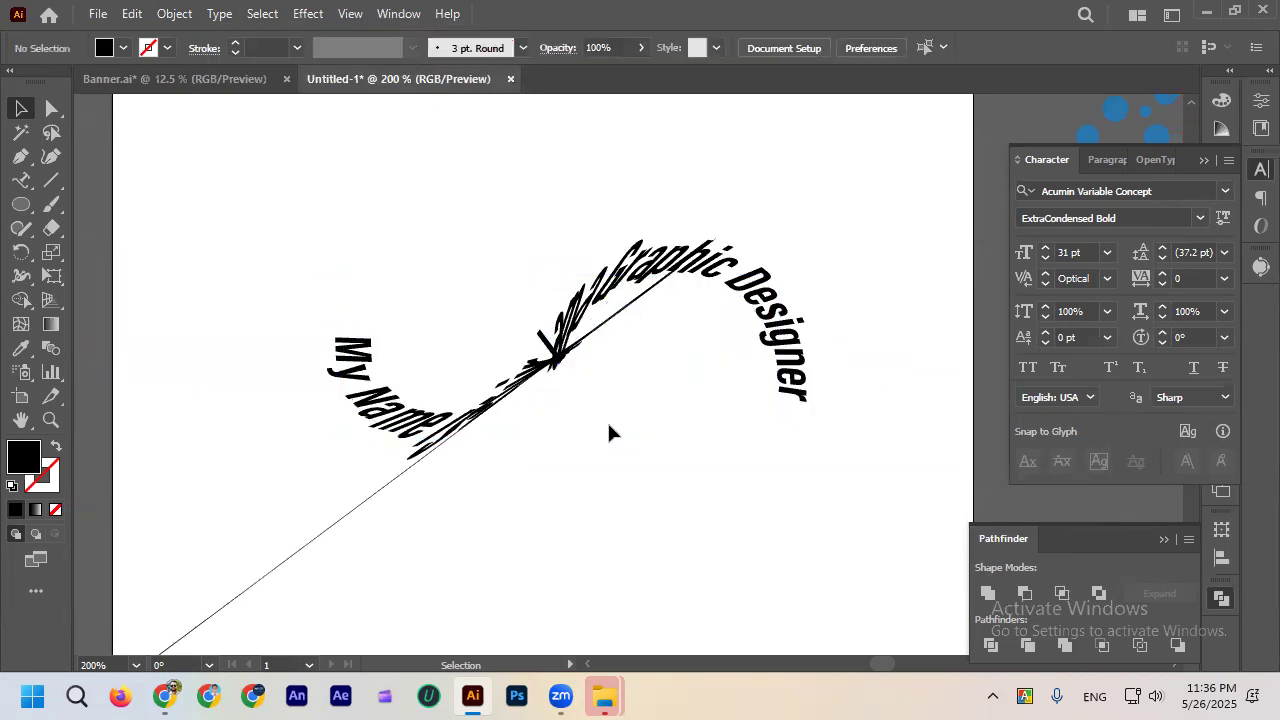
scroll(597, 365, "down", 1)
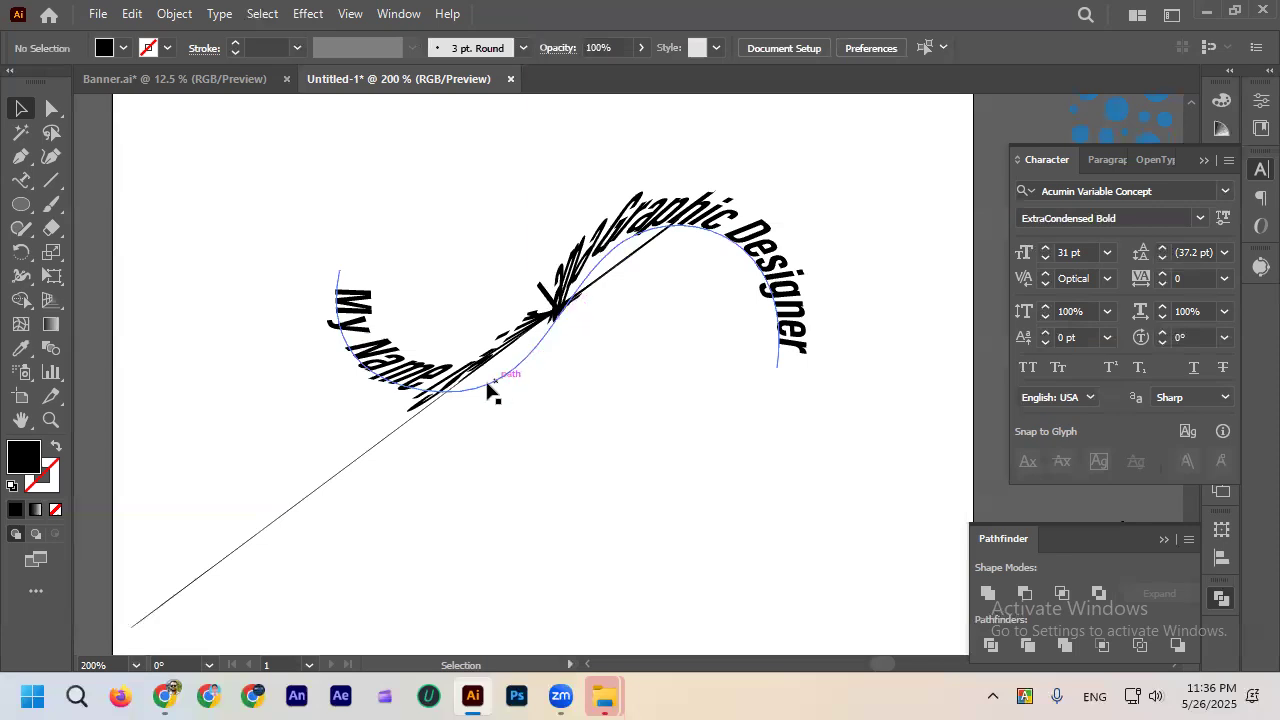
Set the wavy text's type-on-a-path effect to Rainbow and deselect it.
left_click(500, 311)
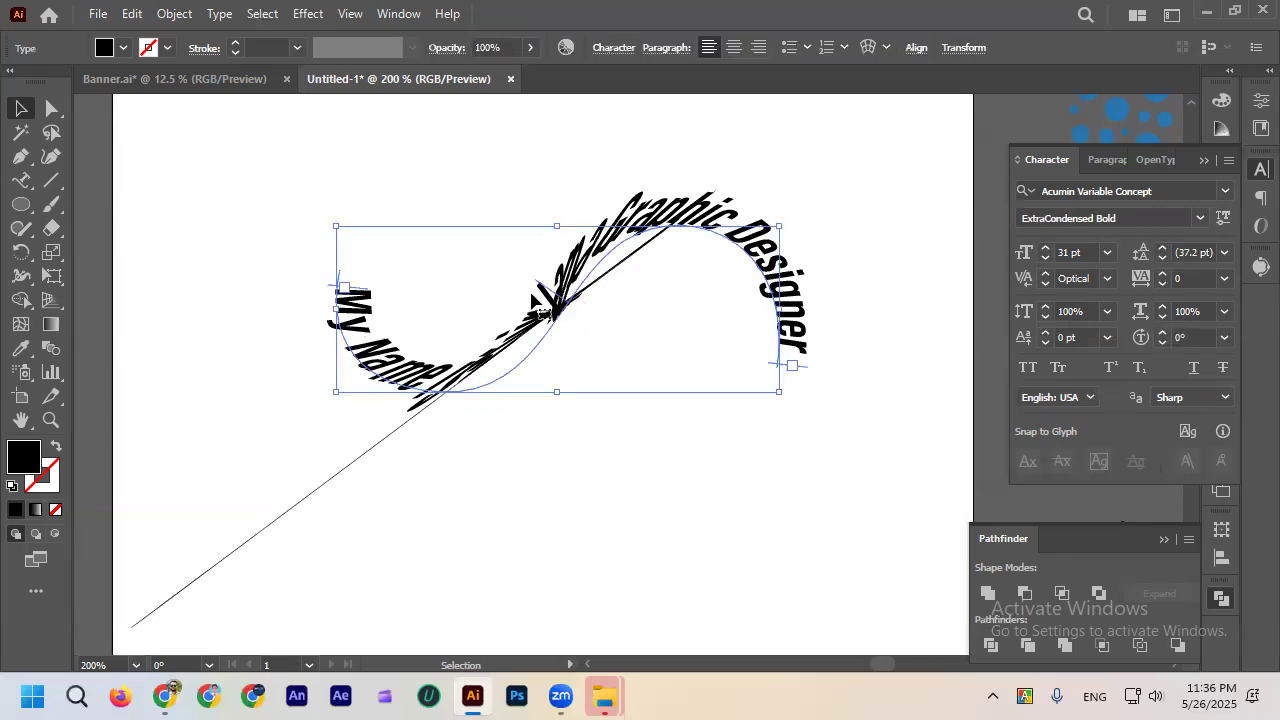
left_click(307, 14)
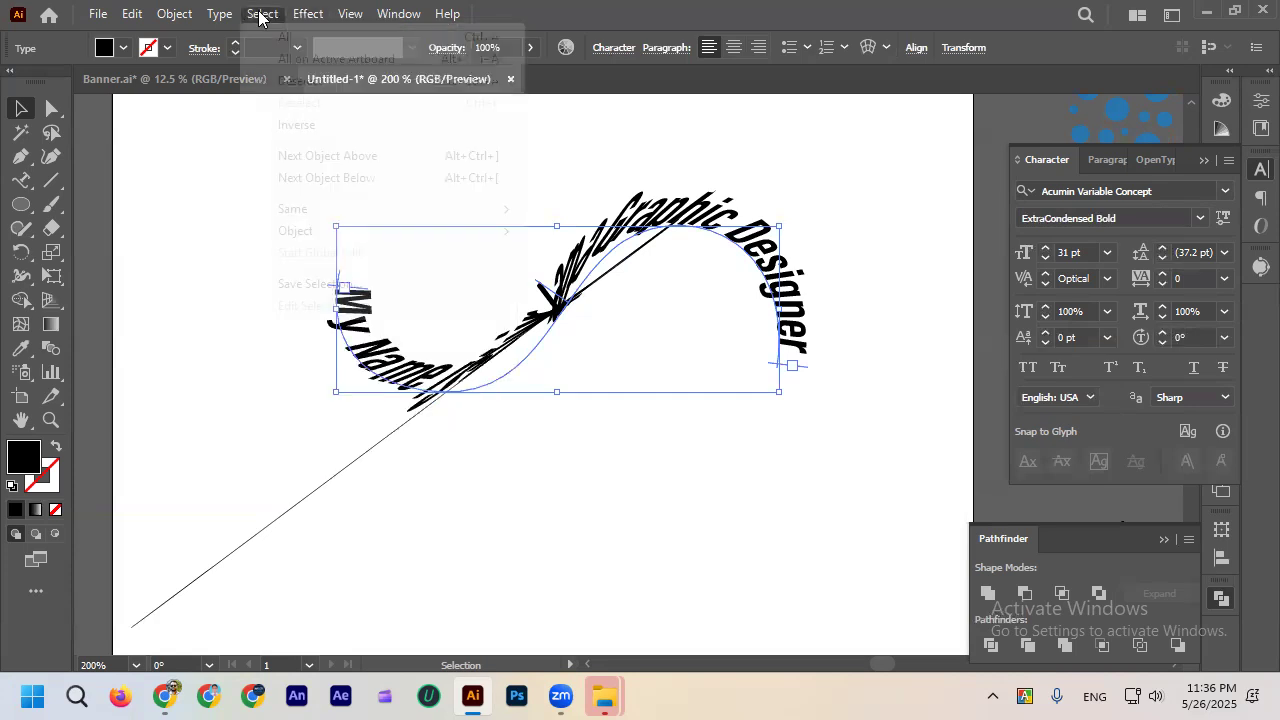
left_click(218, 14)
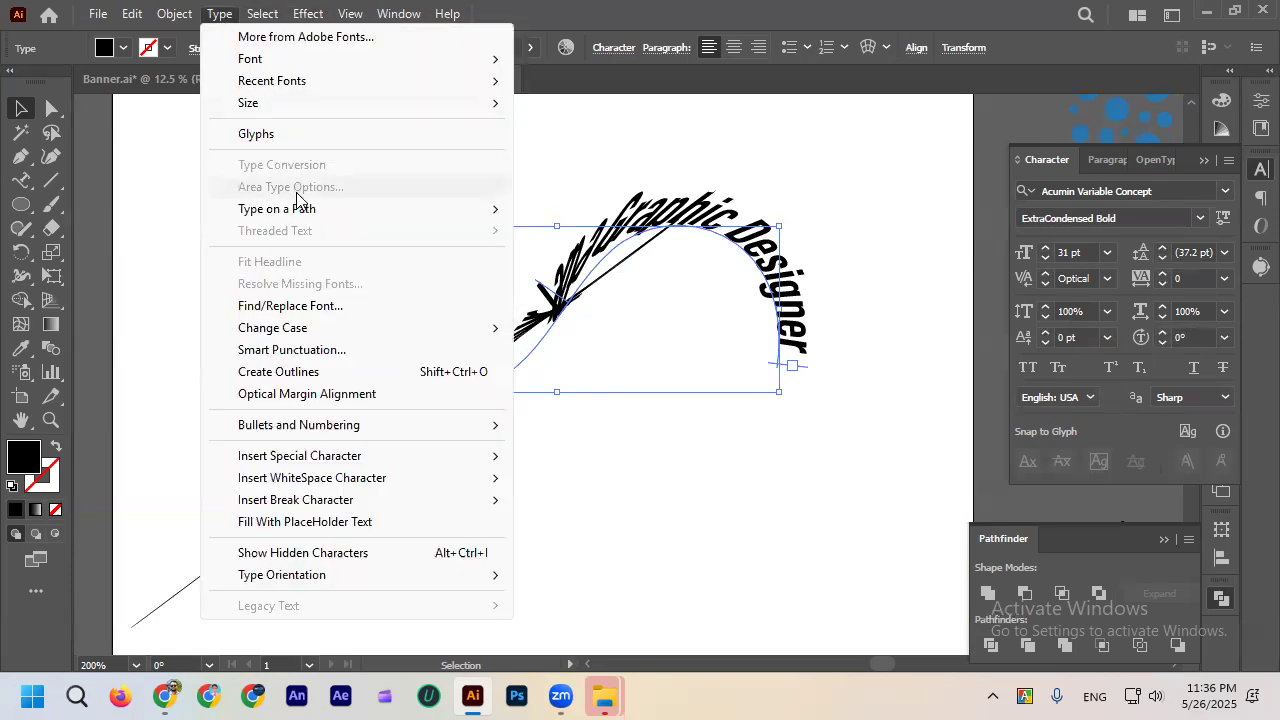
mouse_move(300, 209)
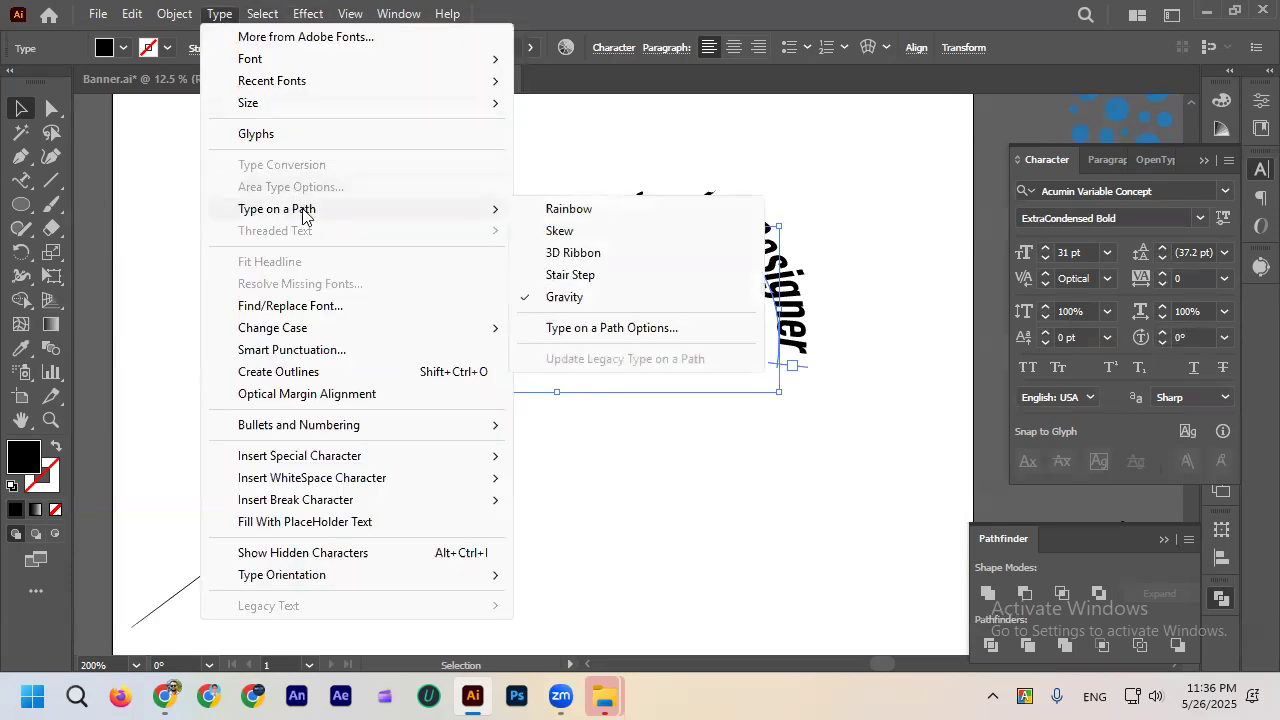
left_click(585, 209)
left_click(655, 152)
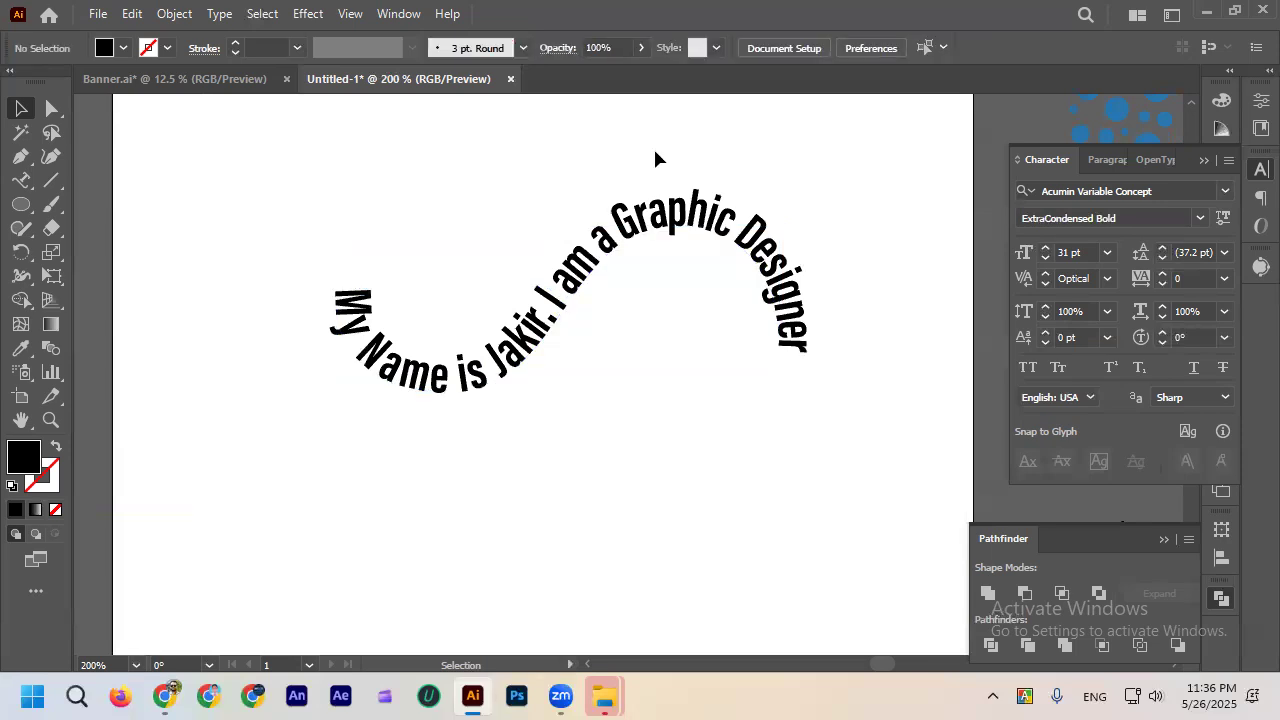
left_click(623, 277)
left_click(560, 365)
Draw a black-filled circle on the artboard below the wavy text.
key("ctrl+minus")
key("ctrl+minus")
scroll(581, 372, "down", 1)
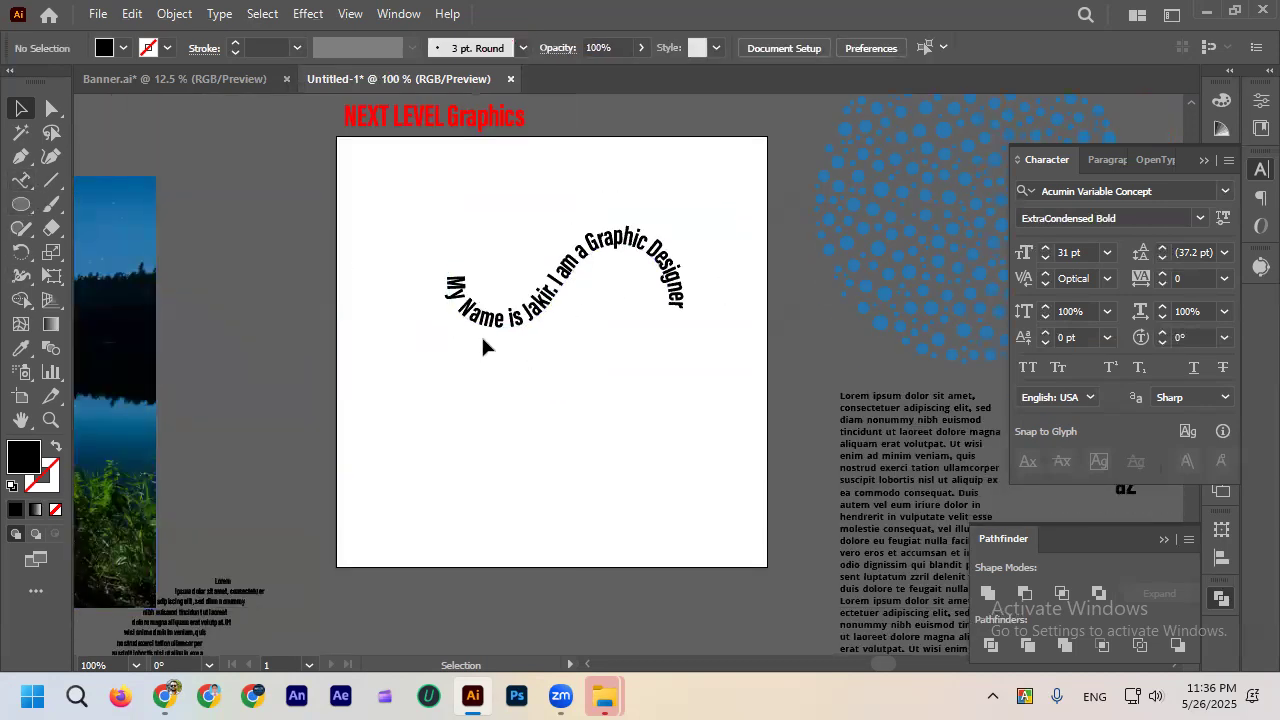
left_click(20, 204)
left_click_drag(472, 356, 504, 388)
left_click_drag(553, 445, 618, 501)
key("v")
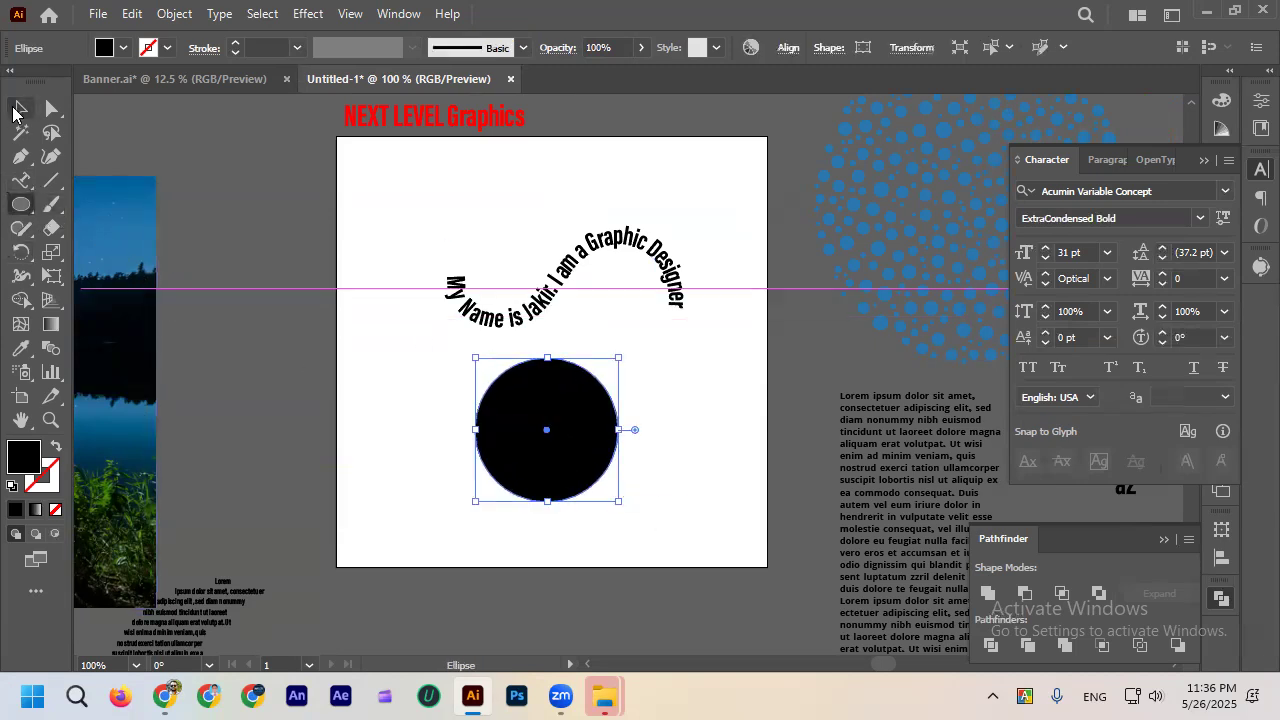
Copy the wording of the red "NEXT LEVEL Graphics" text above the artboard.
scroll(537, 421, "up", 1)
scroll(537, 421, "down", 1)
scroll(537, 421, "down", 1)
left_click_drag(574, 322, 548, 287)
left_click_drag(476, 217, 400, 218)
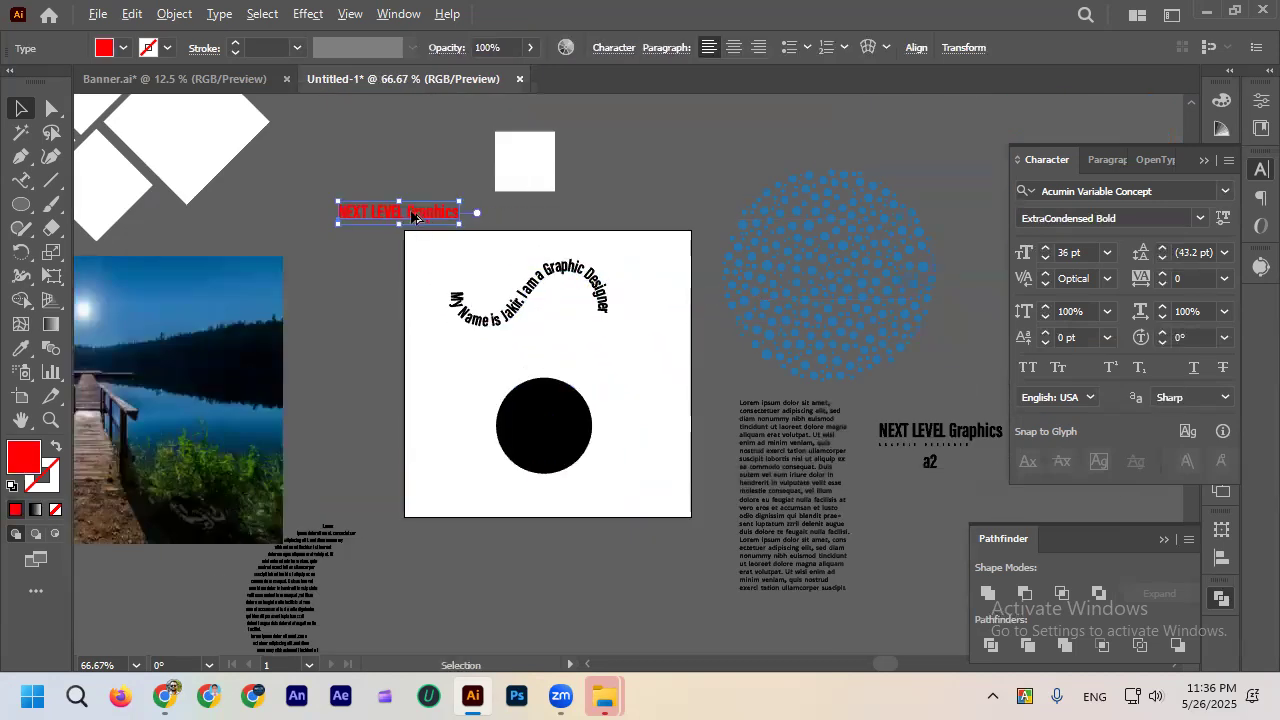
scroll(395, 220, "up", 1)
key("t")
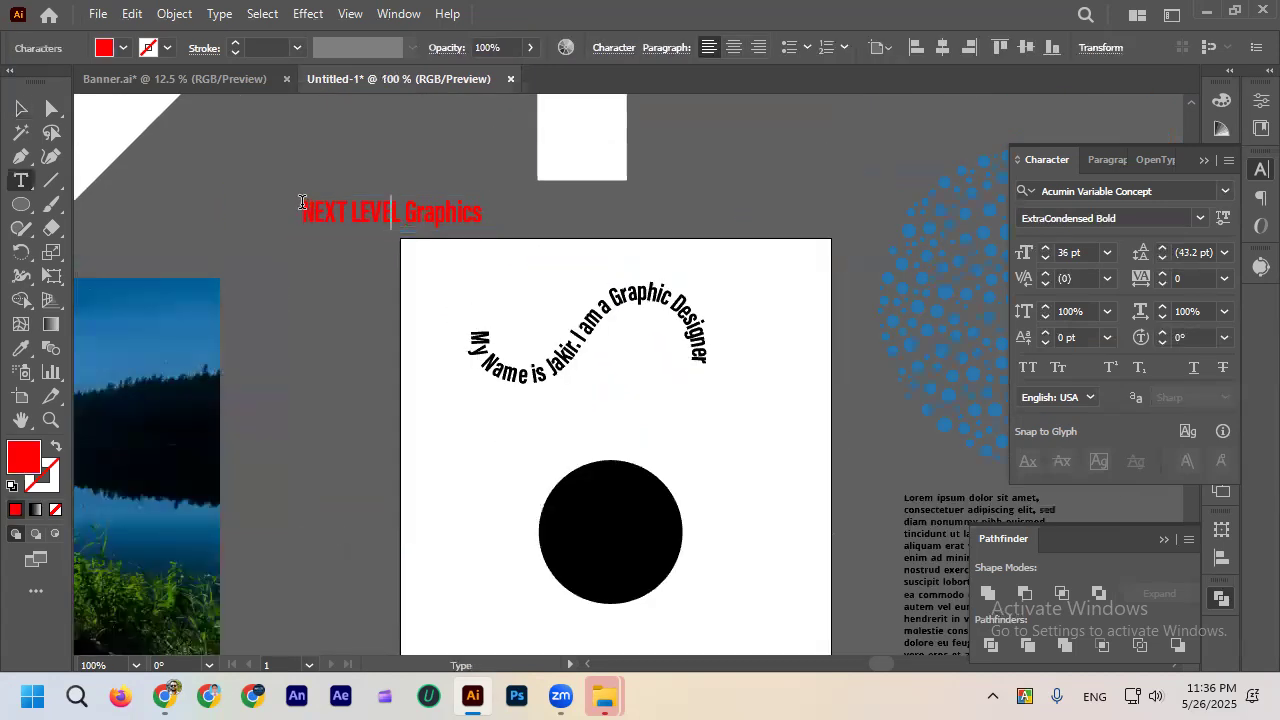
left_click_drag(302, 202, 557, 206)
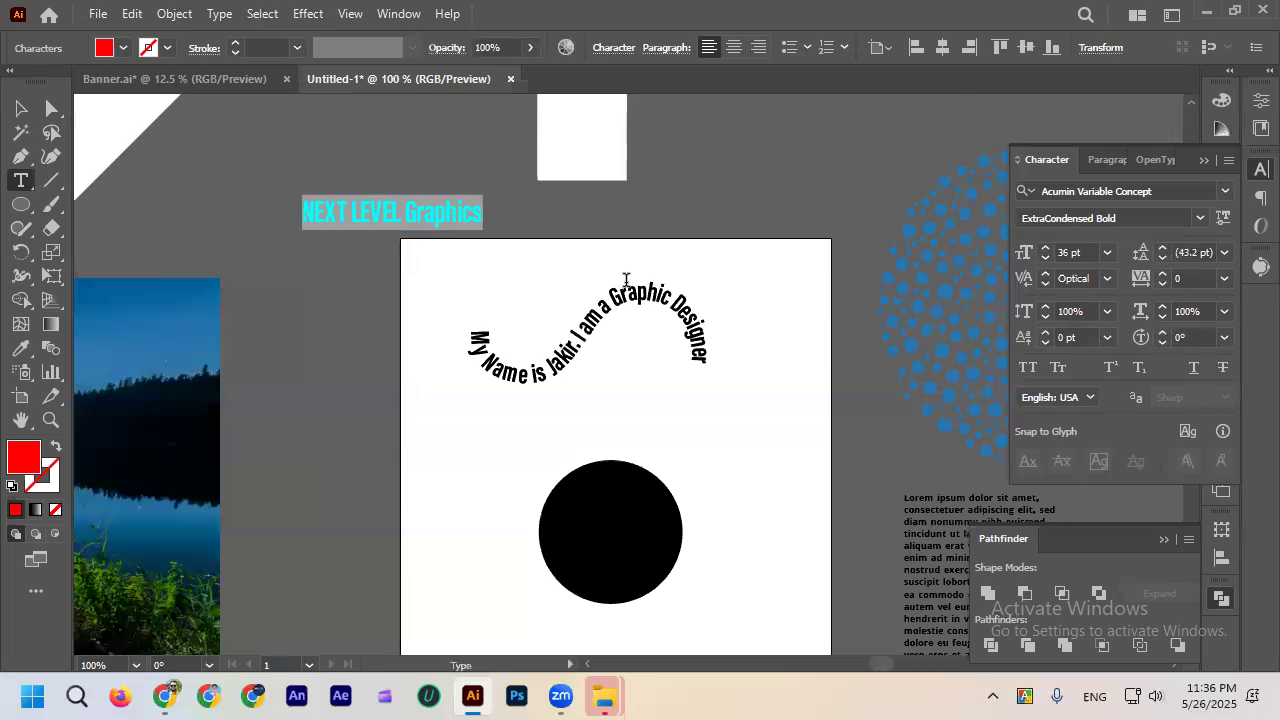
key("Escape")
left_click(348, 372)
Enlarge the black circle proportionally, extending it upward toward the wavy text.
scroll(829, 471, "down", 3)
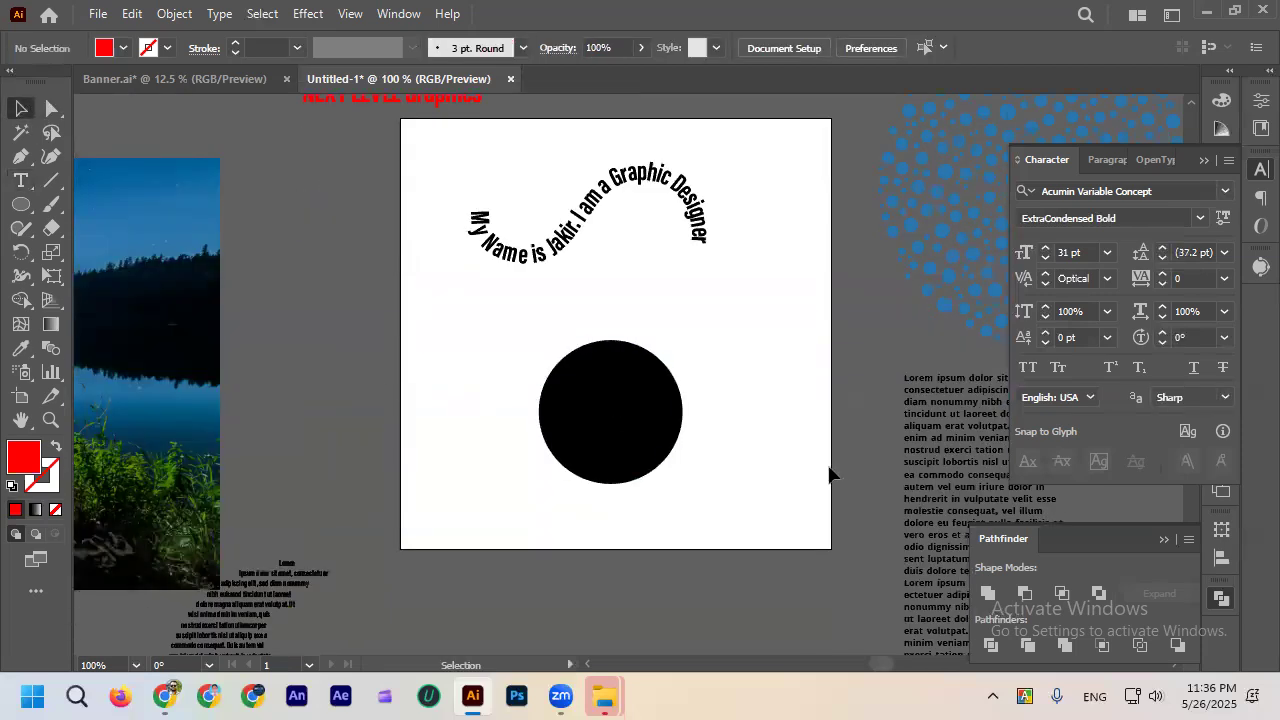
left_click(627, 402)
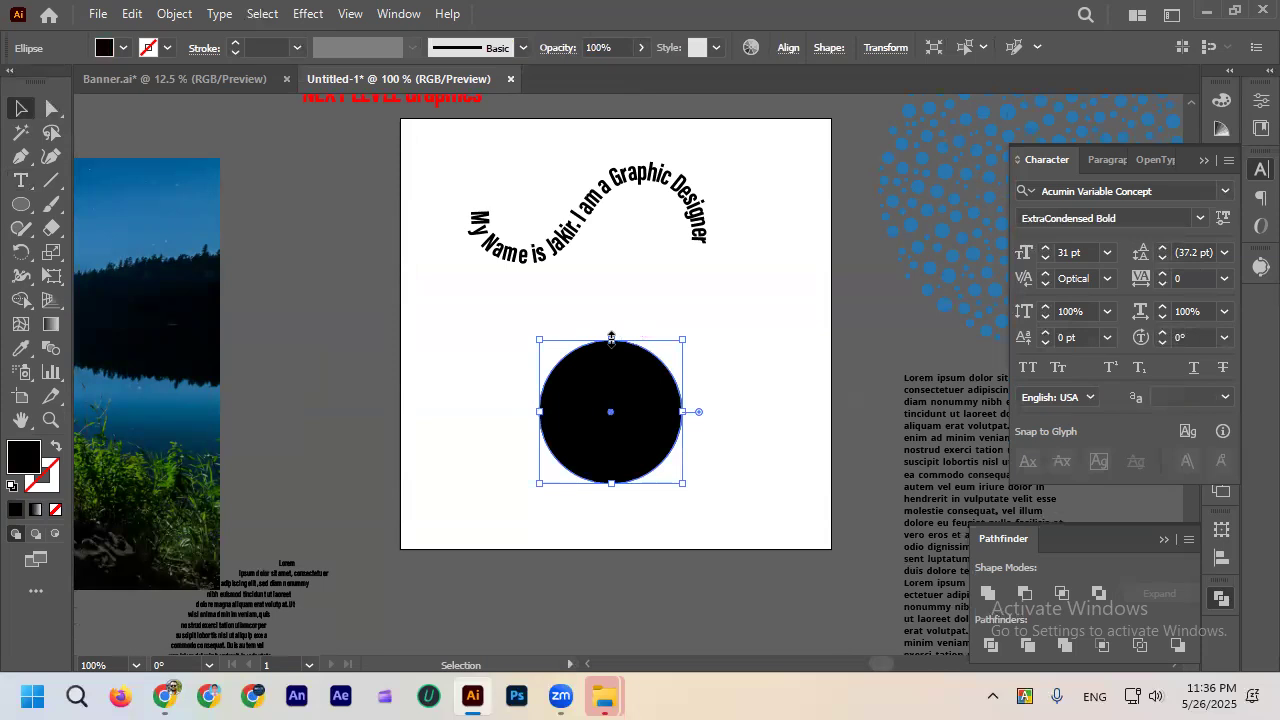
left_click_drag(611, 340, 611, 305)
Turn the circle into a type path and paste the copied red "NEXT LEVEL Graphics" text along its outline.
left_click(21, 186)
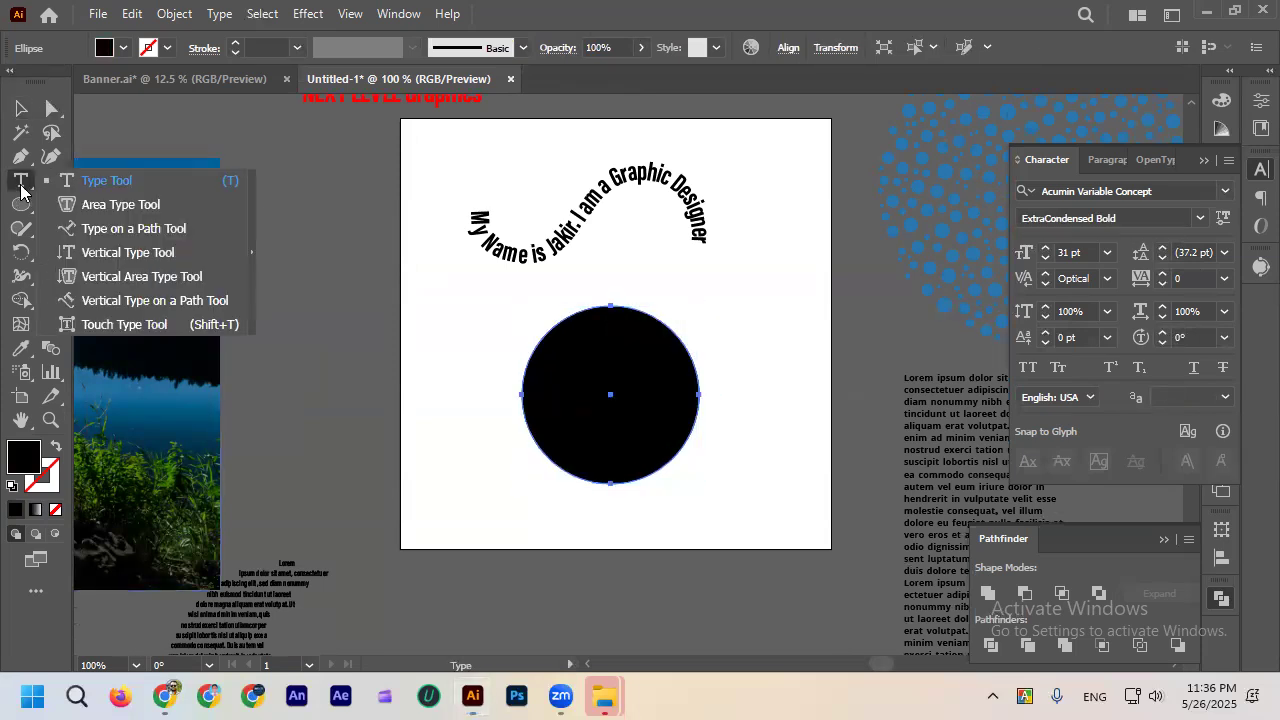
left_click(100, 228)
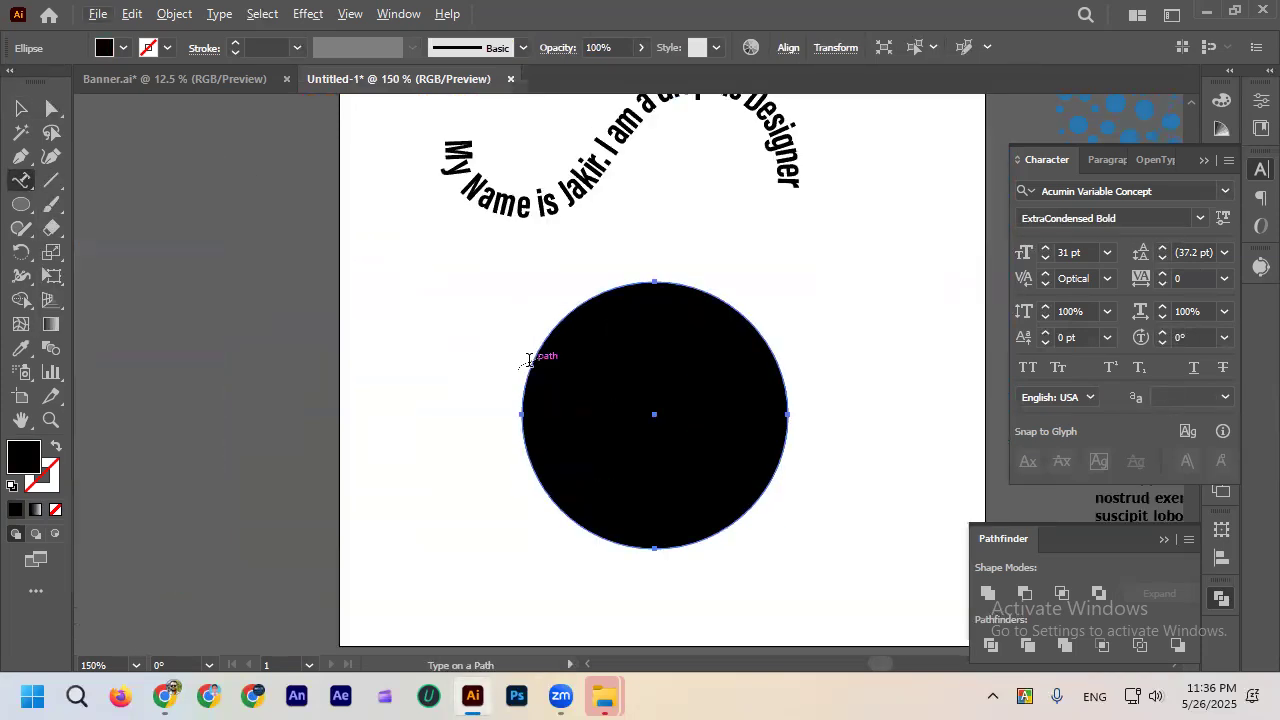
left_click(529, 360)
scroll(726, 363, "down", 1)
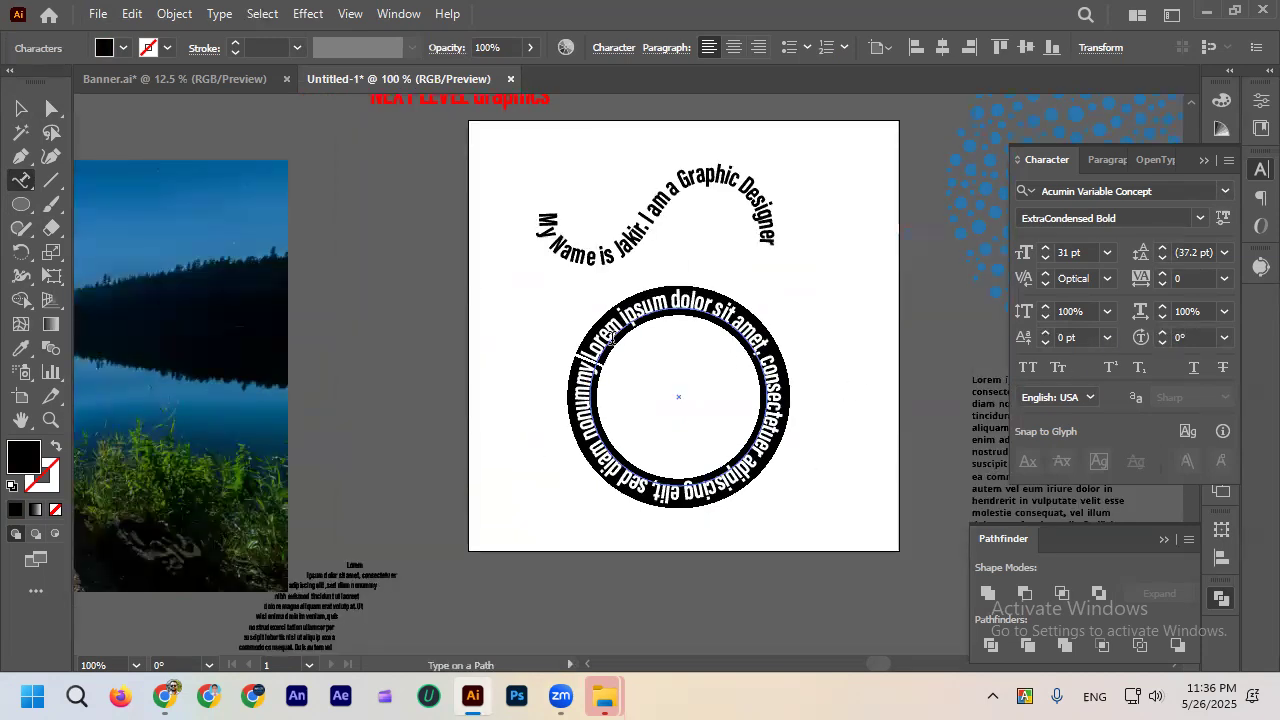
scroll(550, 285, "up", 2)
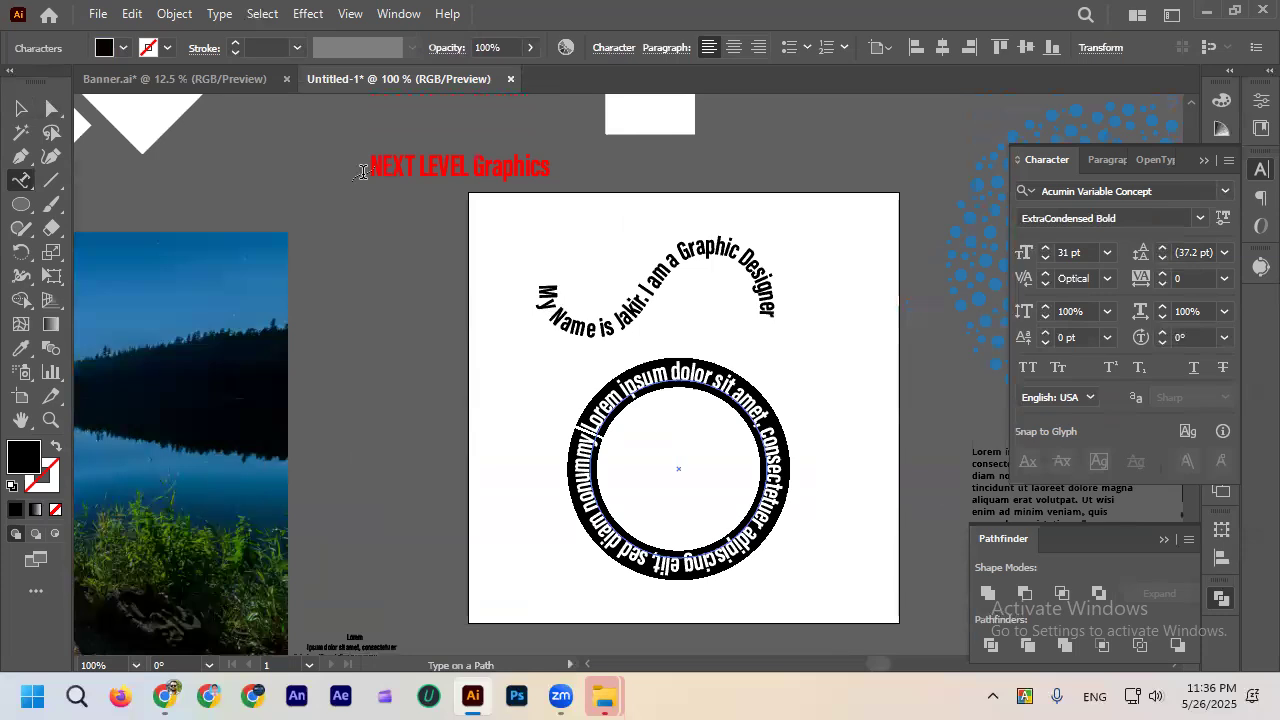
scroll(686, 358, "down", 1)
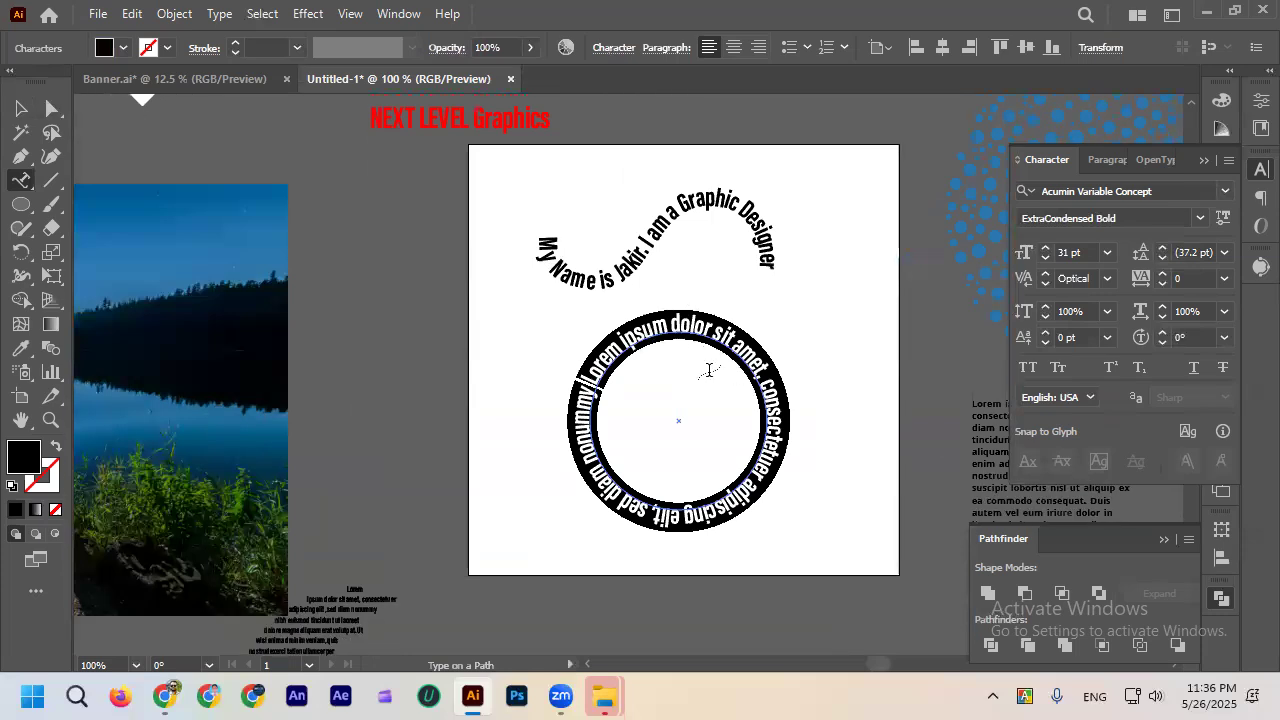
scroll(707, 373, "up", 1)
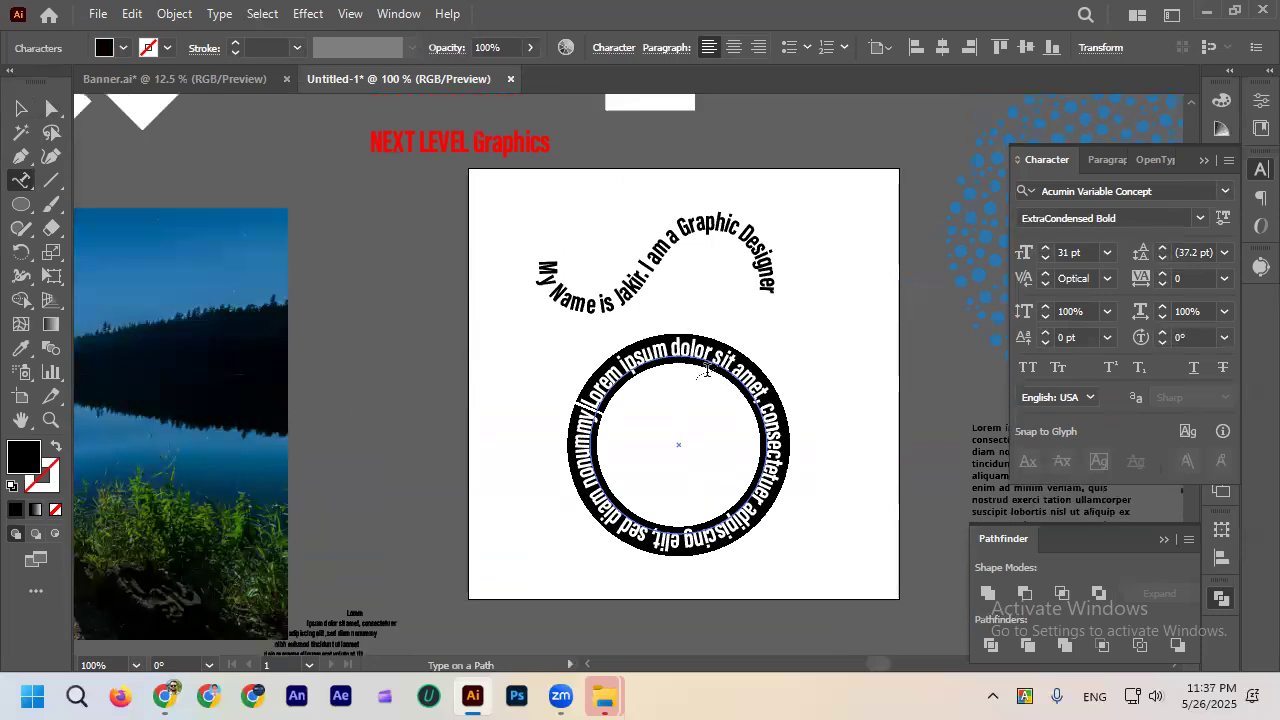
key("ctrl")
key("ctrl+z")
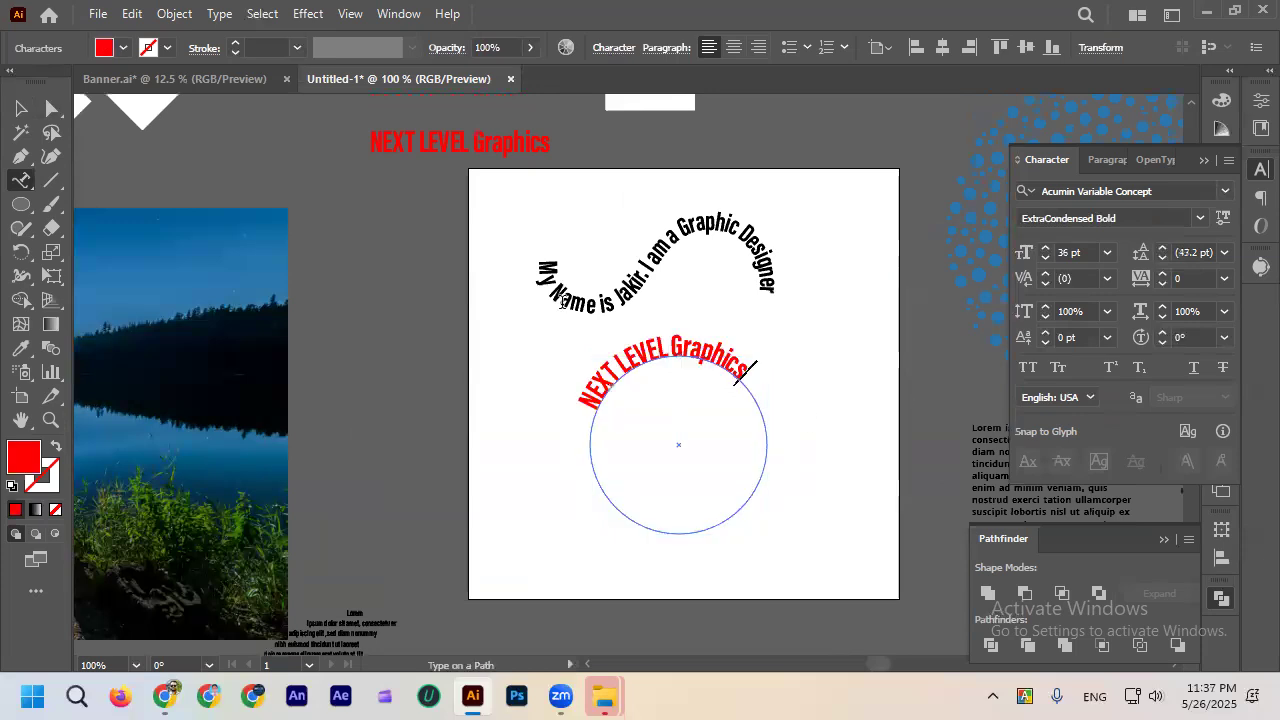
Rotate the circular "NEXT LEVEL Graphics" text slightly clockwise so it sits centred over the top of the circle.
left_click(330, 348)
scroll(330, 348, "down", 2)
left_click(651, 320)
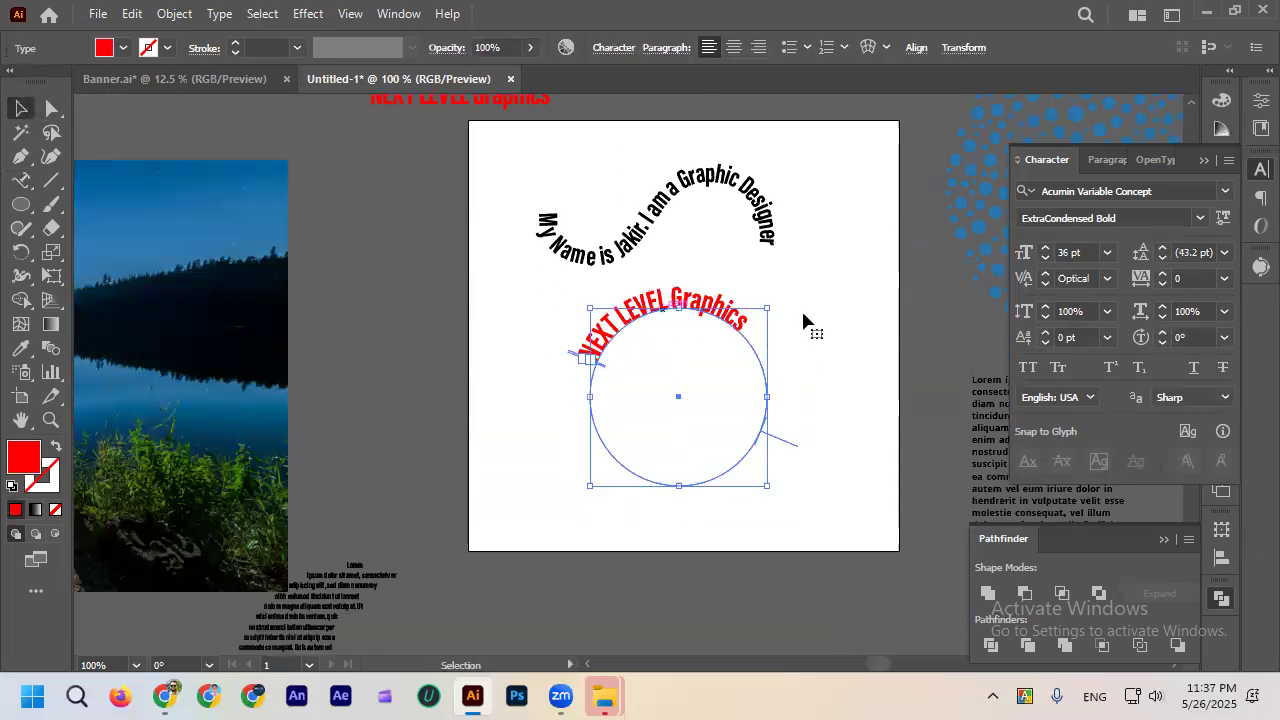
left_click_drag(775, 300, 803, 343)
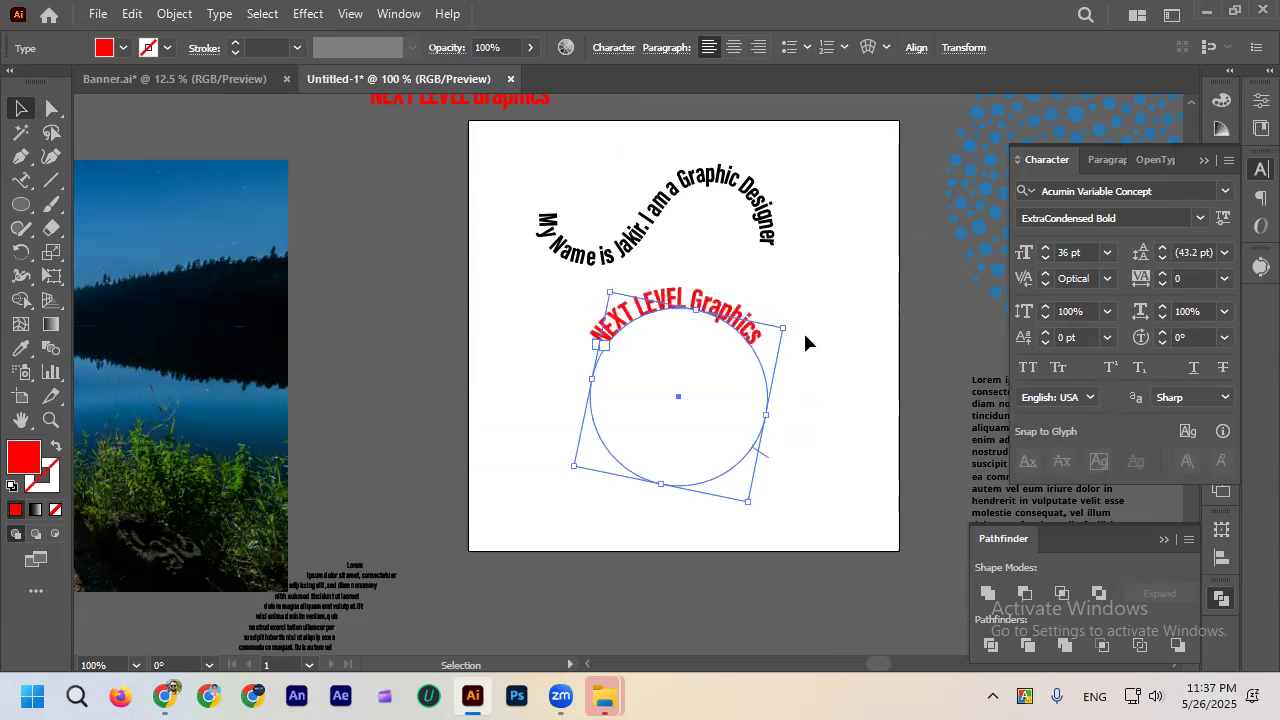
Copy "GRAPGIC DESIGNE" from the small letter-spaced line beneath the black "NEXT LEVEL Graphics" heading.
left_click(444, 385)
scroll(467, 376, "down", 2)
scroll(490, 365, "up", 1)
scroll(609, 354, "down", 2)
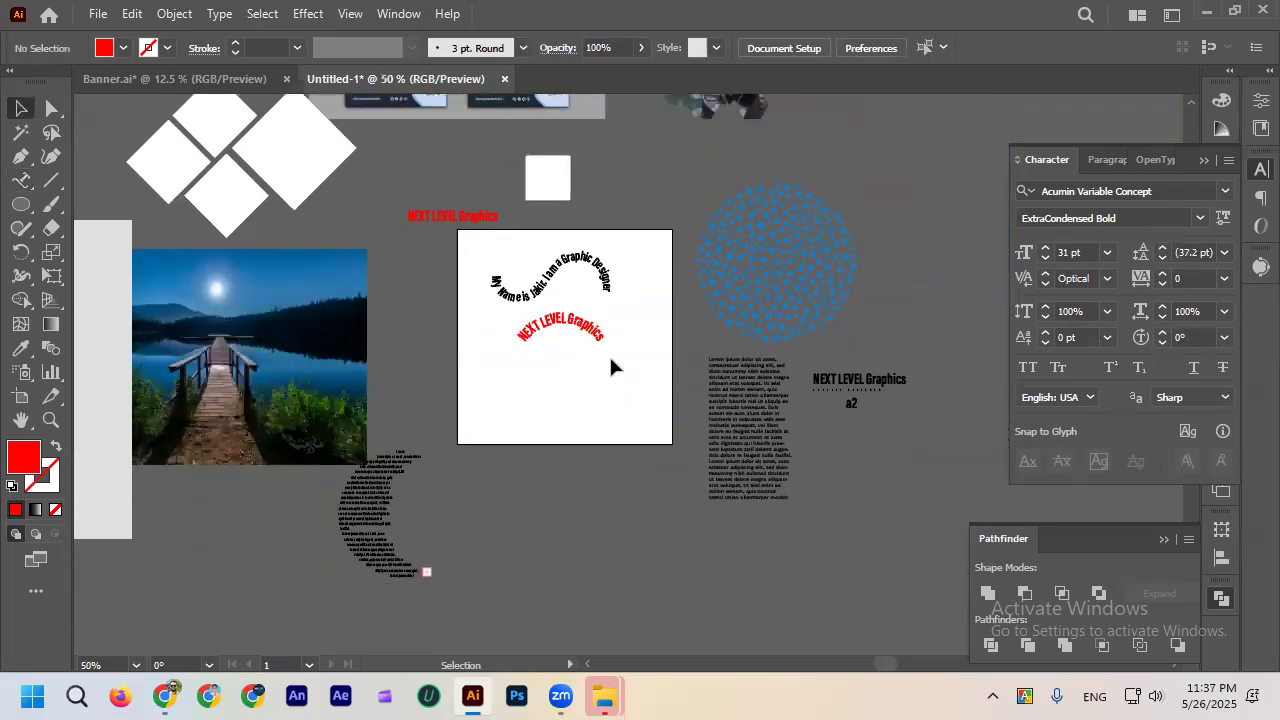
scroll(830, 390, "up", 3)
left_click(848, 370)
scroll(850, 372, "up", 2)
scroll(830, 368, "right", 2)
double_click(798, 362)
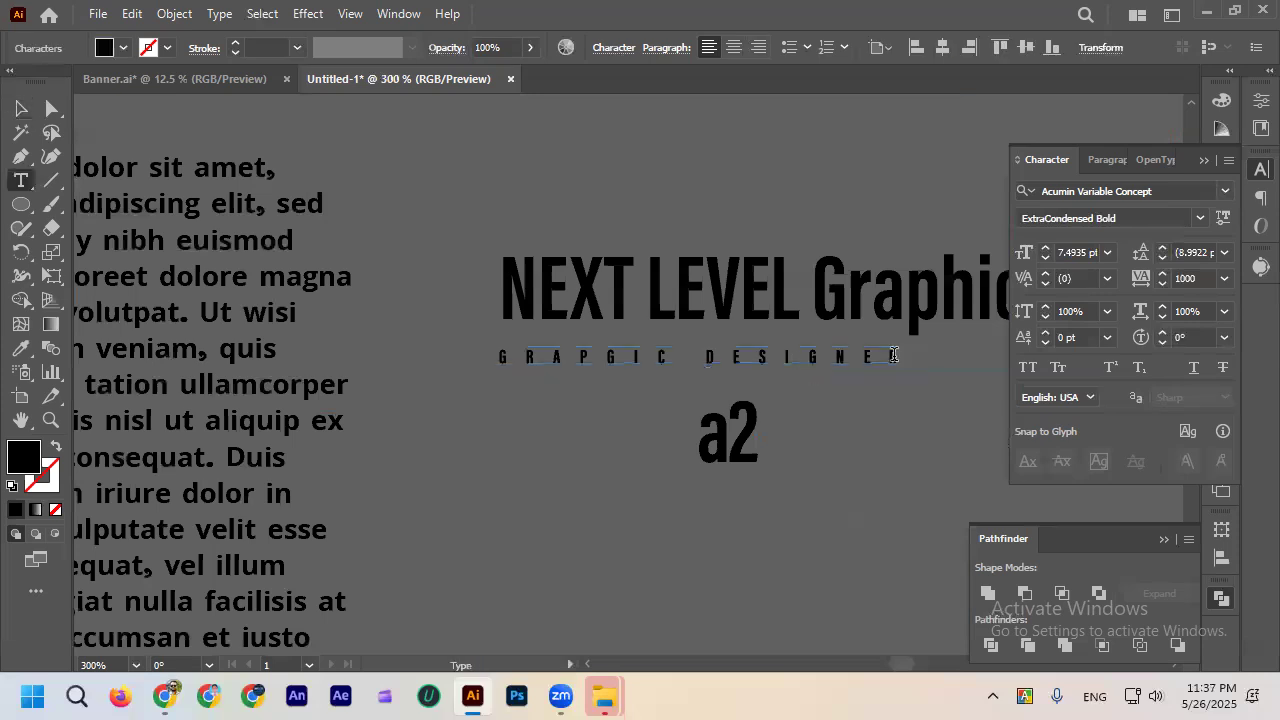
key("shift+Left")
key("shift+Left")
key("shift+Left")
key("shift+Left")
key("shift+Left")
key("shift+Left")
key("shift+Left")
key("shift+Left")
key("shift+Left")
key("shift+Left")
key("shift+Left")
key("shift+Left")
key("shift+Left")
key("shift+Left")
key("shift+Left")
key("shift+Left")
key("ctrl+shift+a")
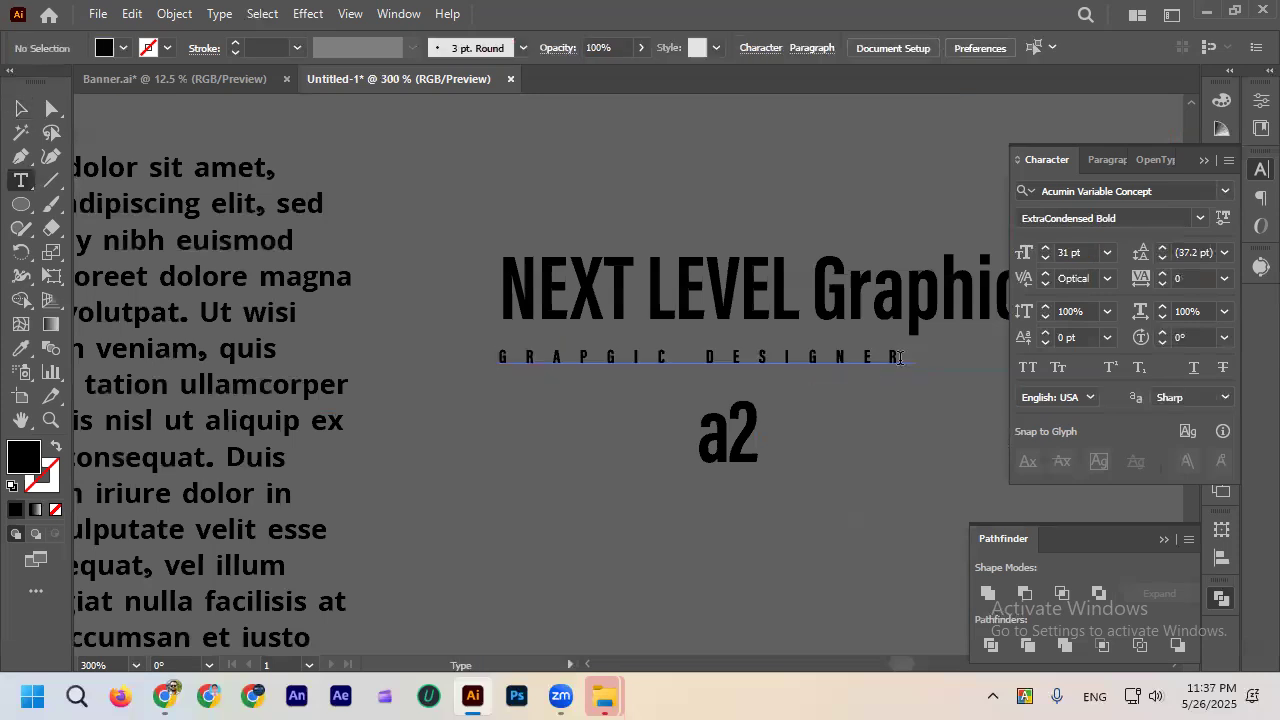
left_click_drag(899, 358, 340, 356)
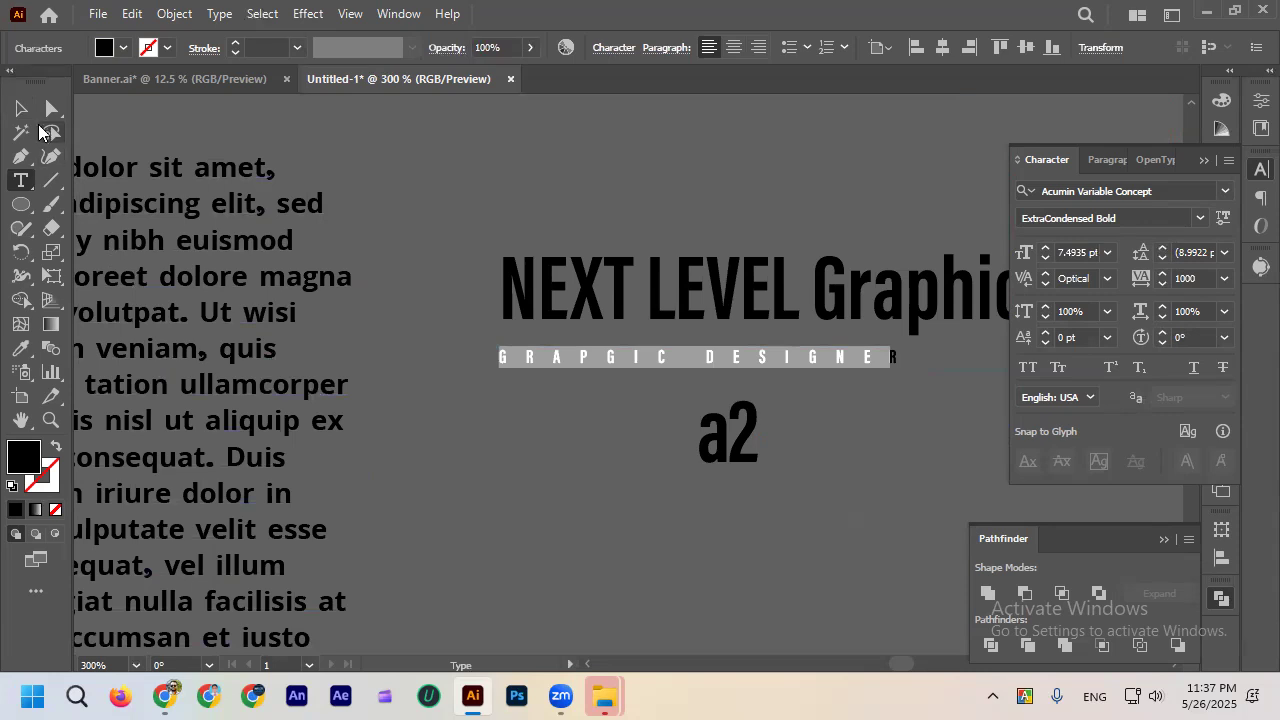
left_click(21, 108)
key("ctrl+shift+a")
Draw a black circle about as wide as the arched red text and move it just below that text on the artboard.
key("ctrl+1")
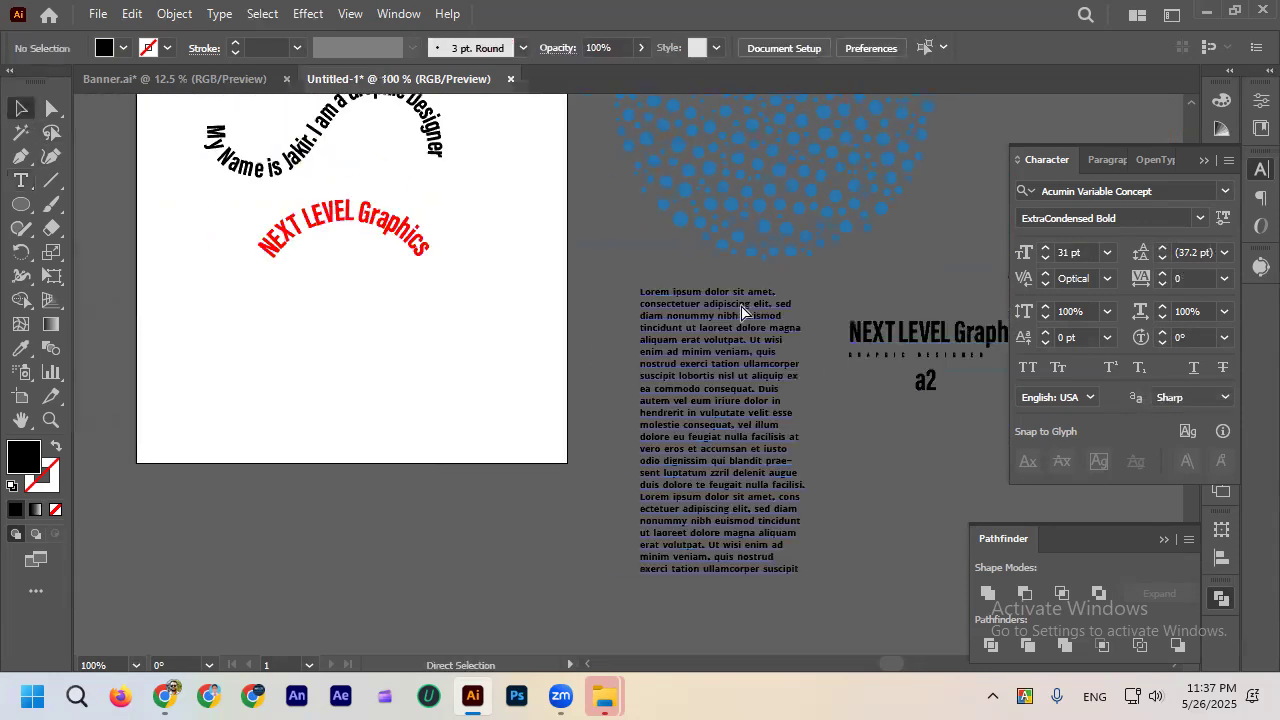
scroll(385, 278, "left", 2)
left_click(20, 204)
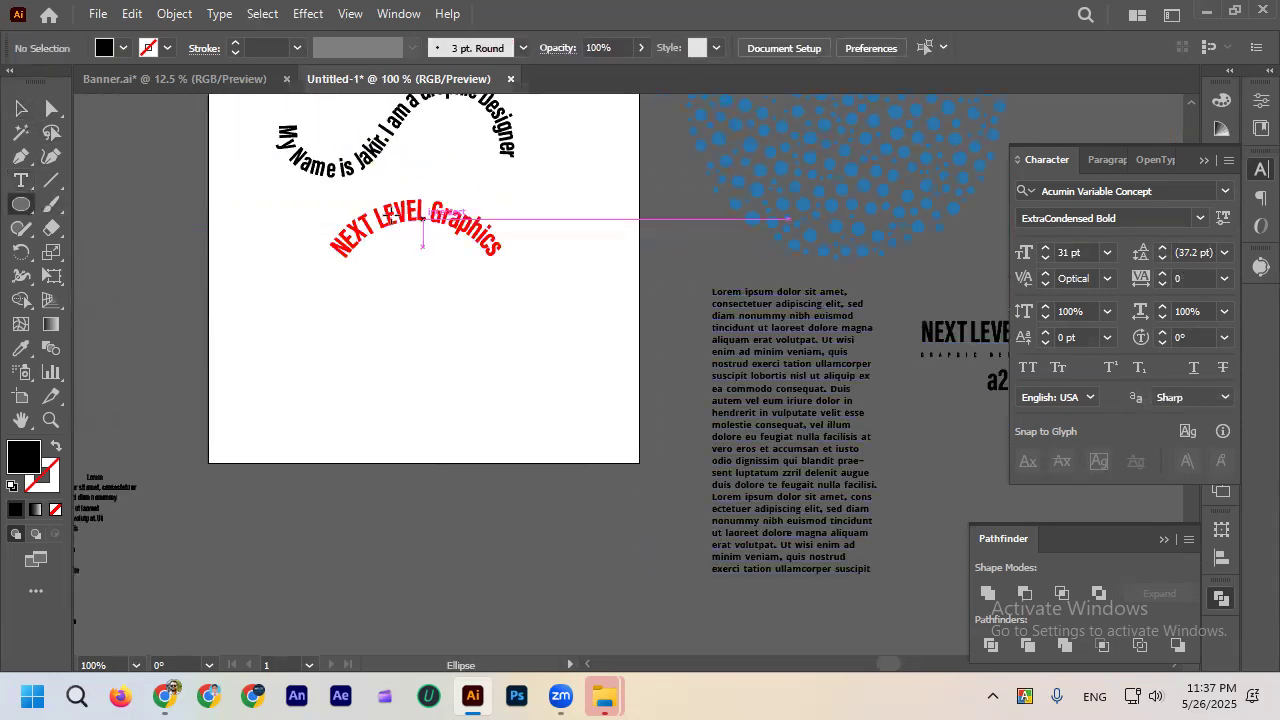
left_click_drag(320, 207, 505, 392)
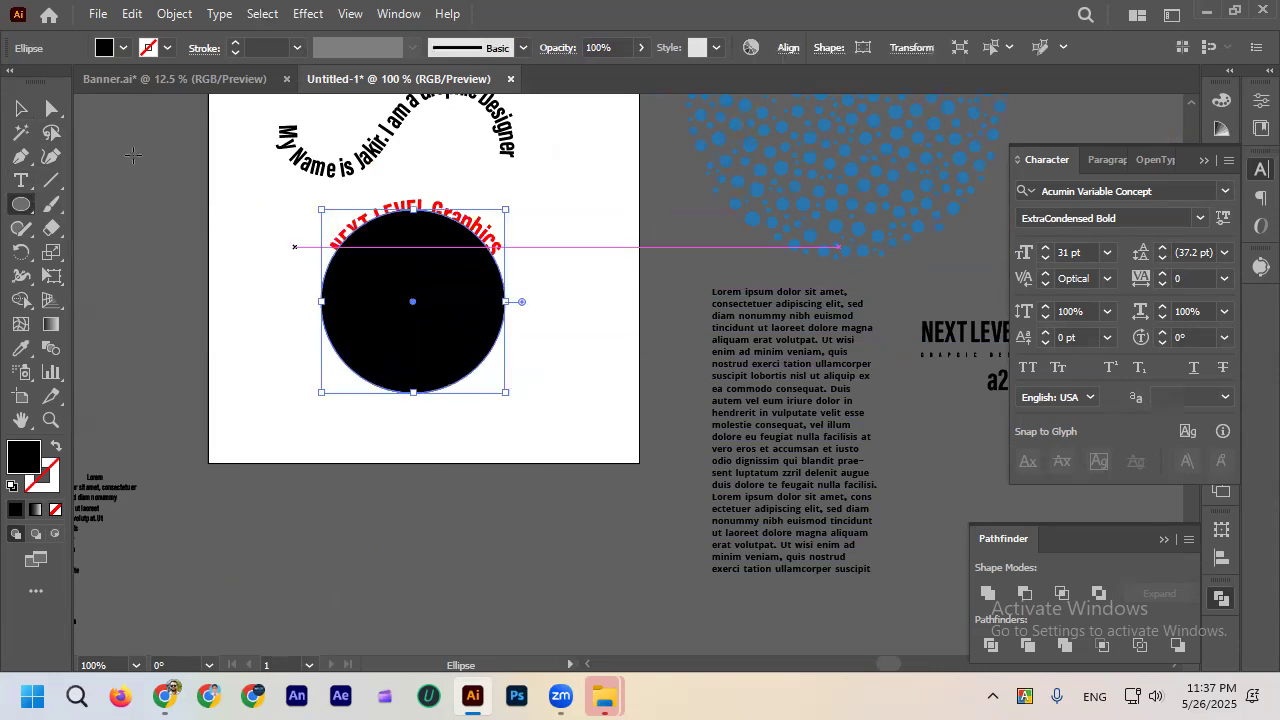
left_click(21, 108)
left_click_drag(350, 315, 373, 384)
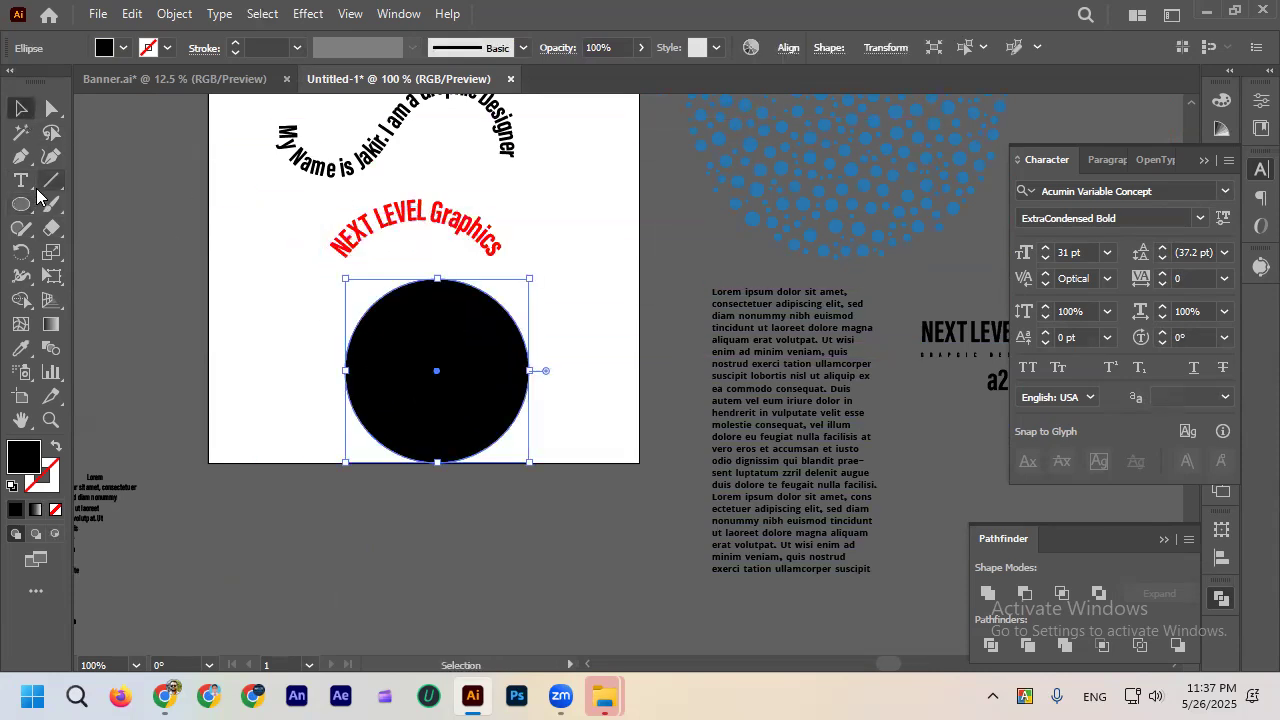
Turn the black circle into a type path and place the copied "GRAPGIC DESIGNE" text along its outline.
left_click(20, 180)
left_click(115, 228)
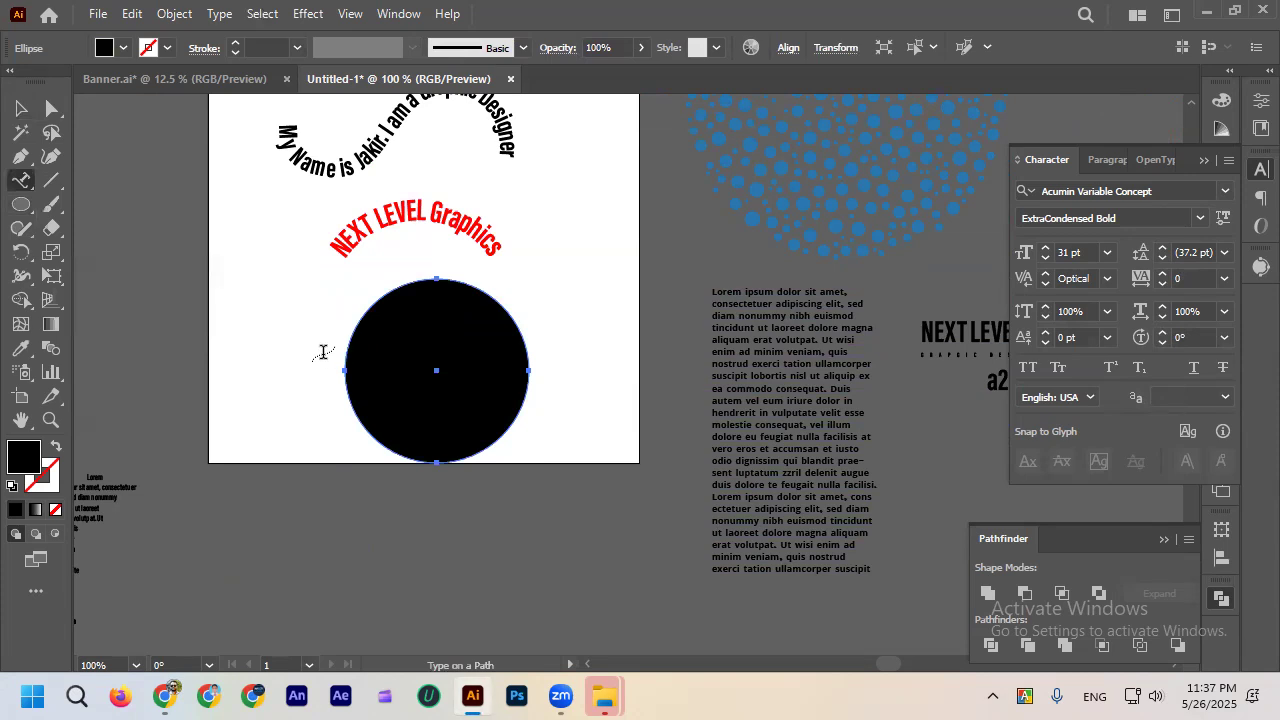
left_click(345, 358)
key("ctrl+z")
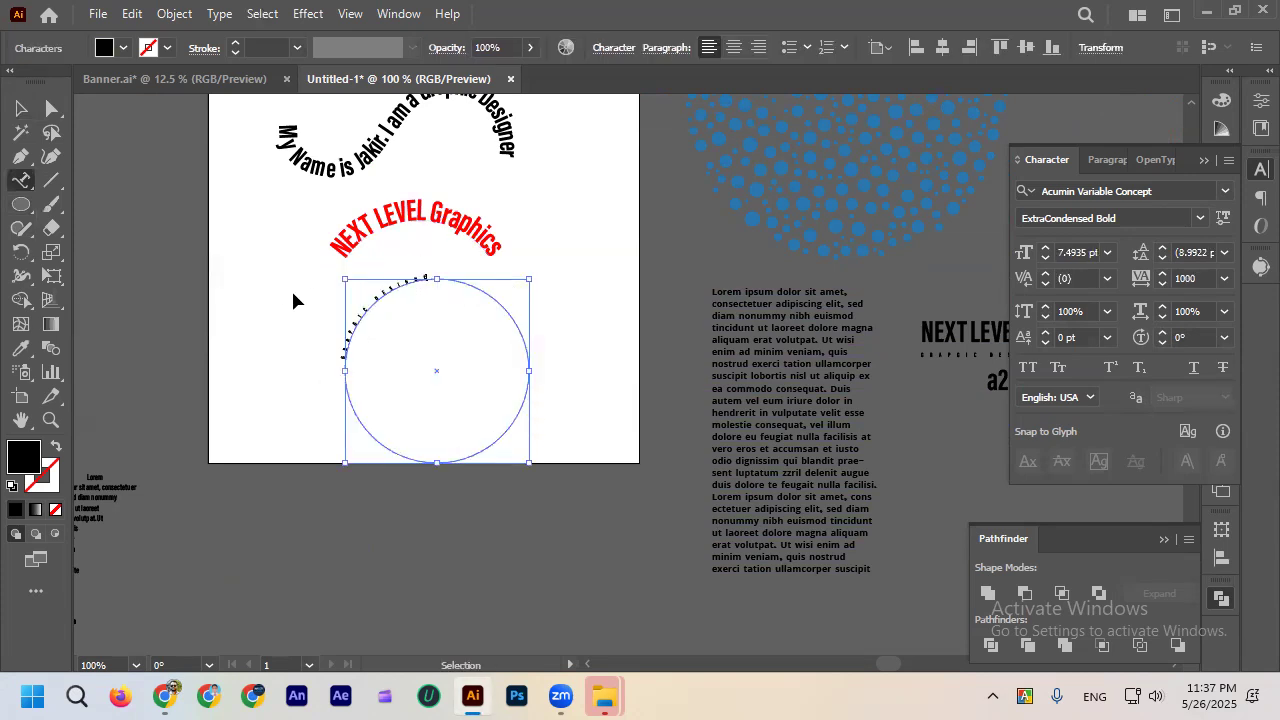
left_click(20, 108)
Set the "GRAPGIC DESIGNE" circle text to 19 pt with a tracking of 200.
scroll(408, 308, "up", 3)
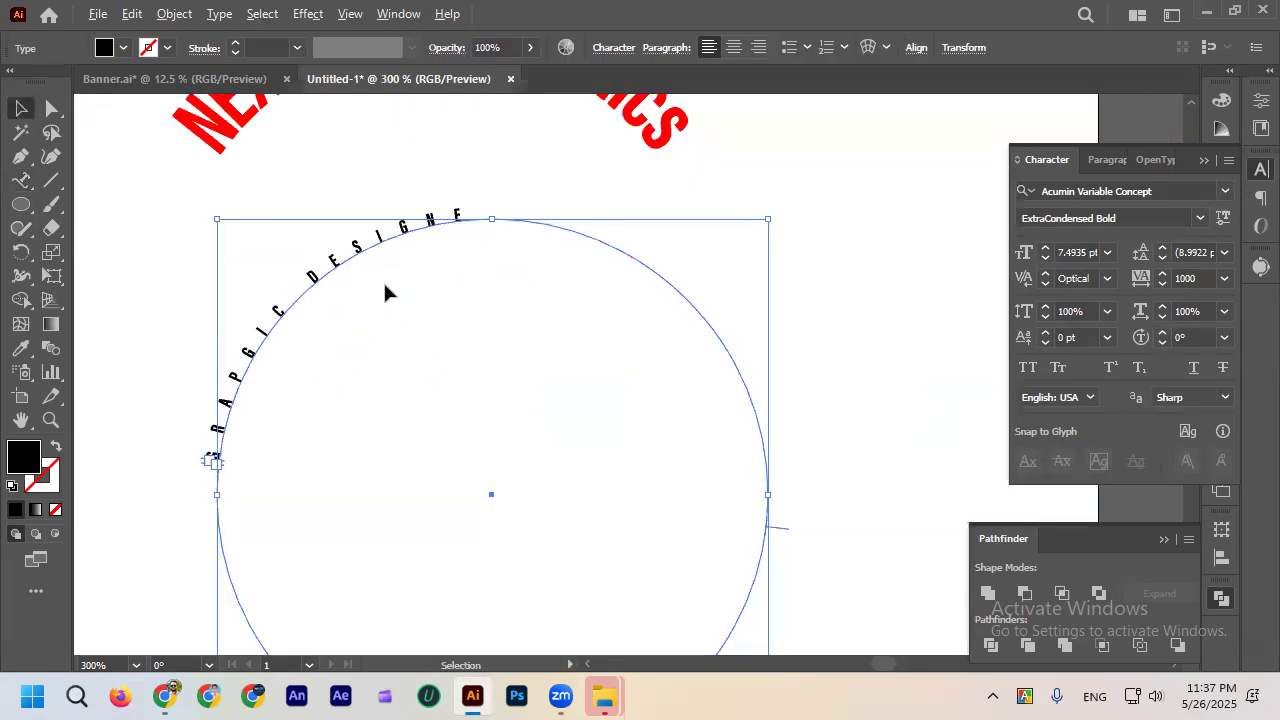
left_click(1045, 252)
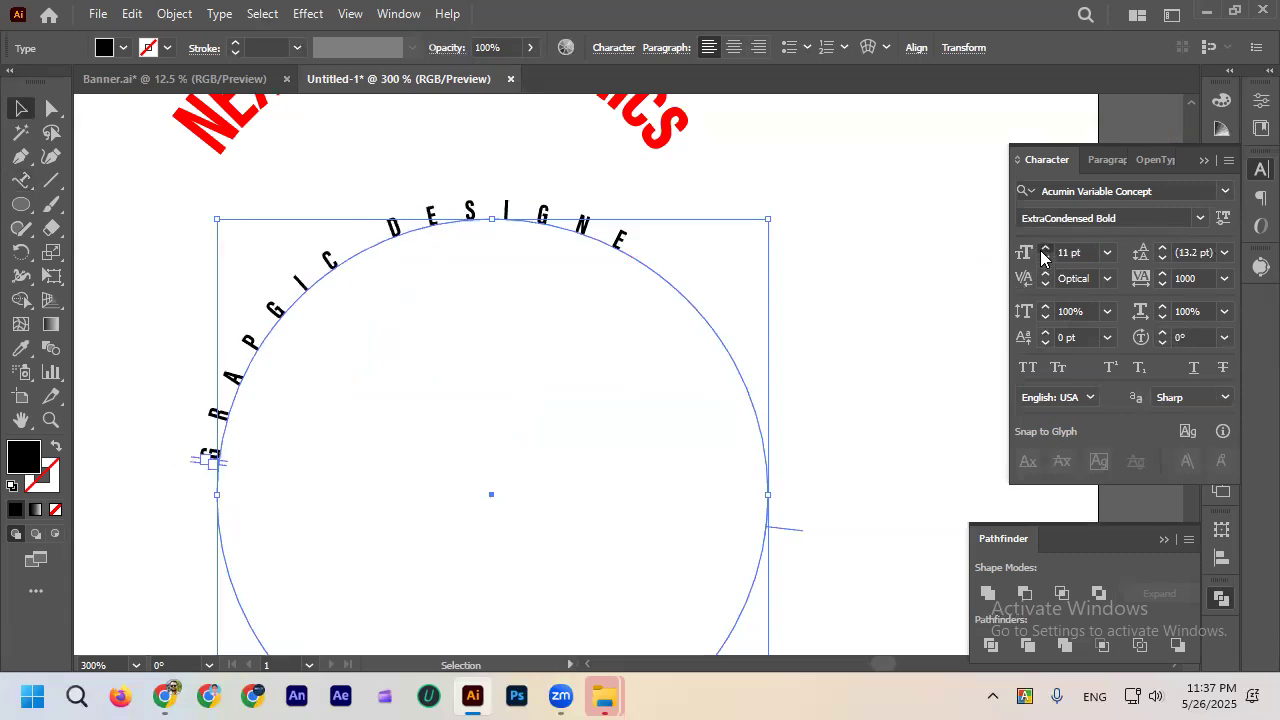
left_click(1045, 252)
left_click(1204, 278)
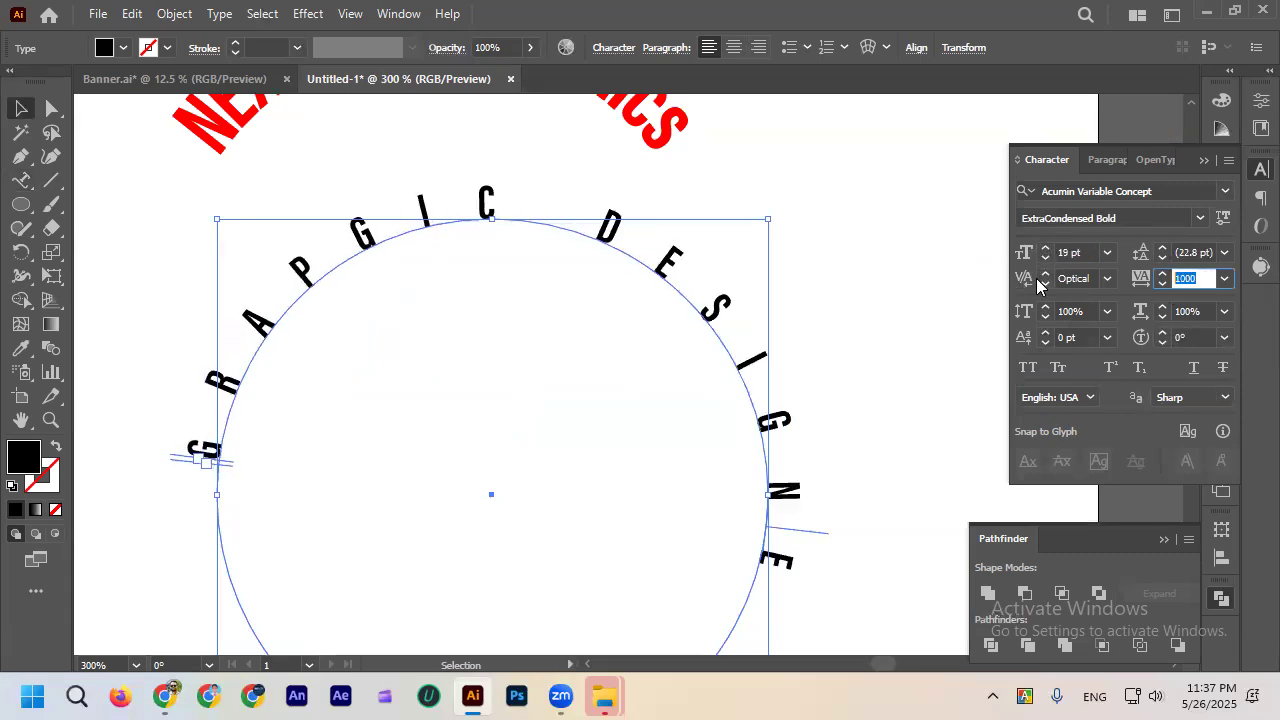
type("20")
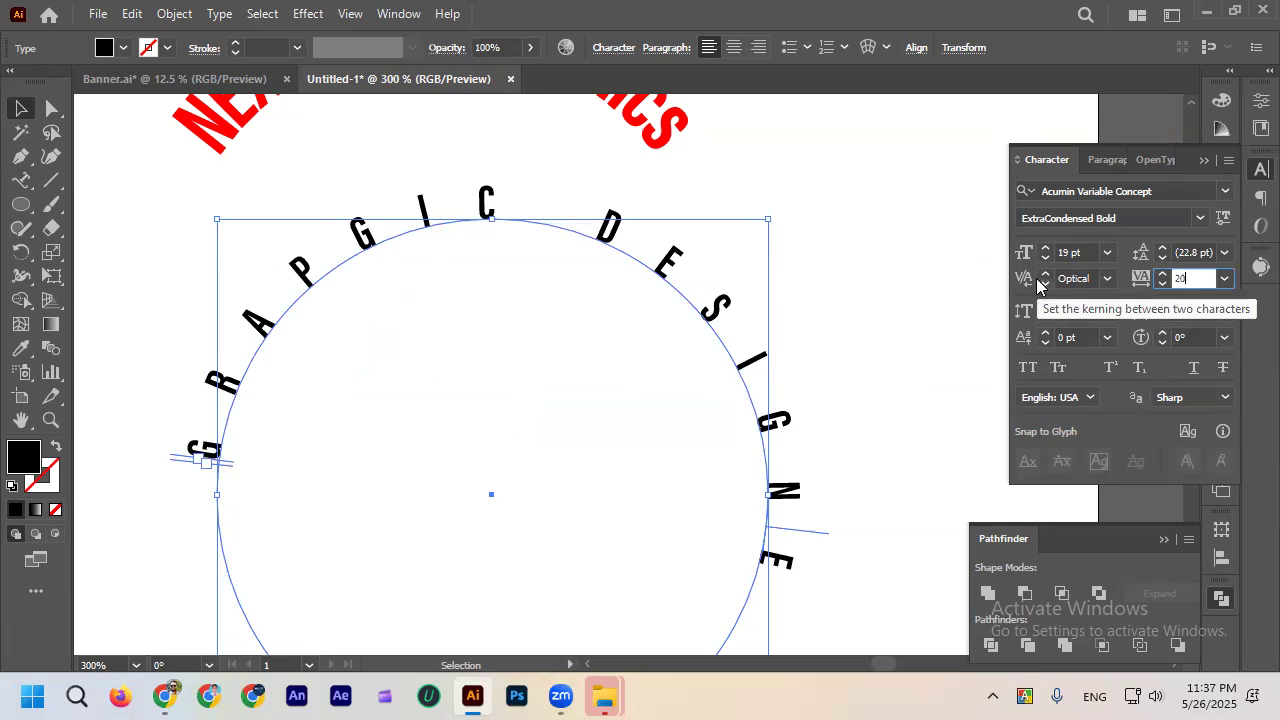
type("0")
key("Return")
Move the black circular text up so its circle overlaps the one carrying the red "NEXT LEVEL Graphics" text.
left_click(565, 257)
scroll(560, 256, "down", 2)
left_click_drag(505, 255, 478, 170)
left_click(549, 300)
left_click(612, 376)
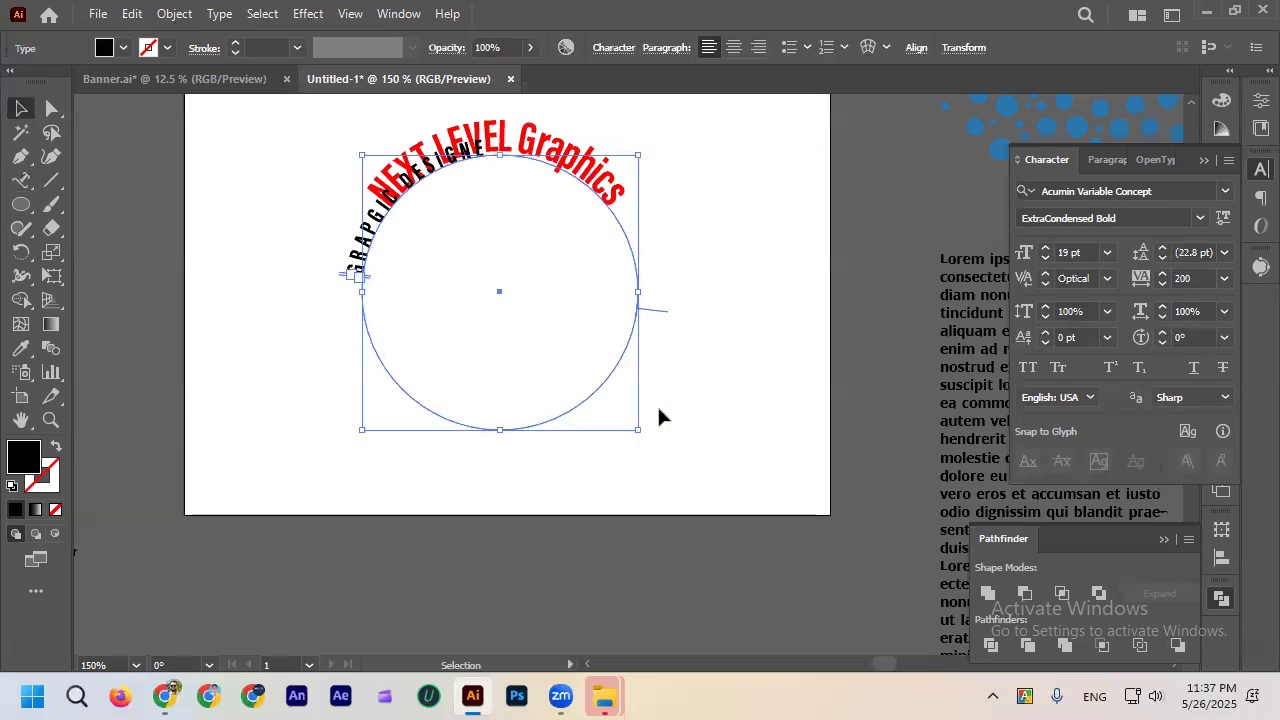
Rotate the black circular text so it runs along the underside, and shift it to align with the red text's circle.
left_click_drag(647, 439, 530, 265)
left_click(530, 265)
left_click_drag(528, 429, 512, 402)
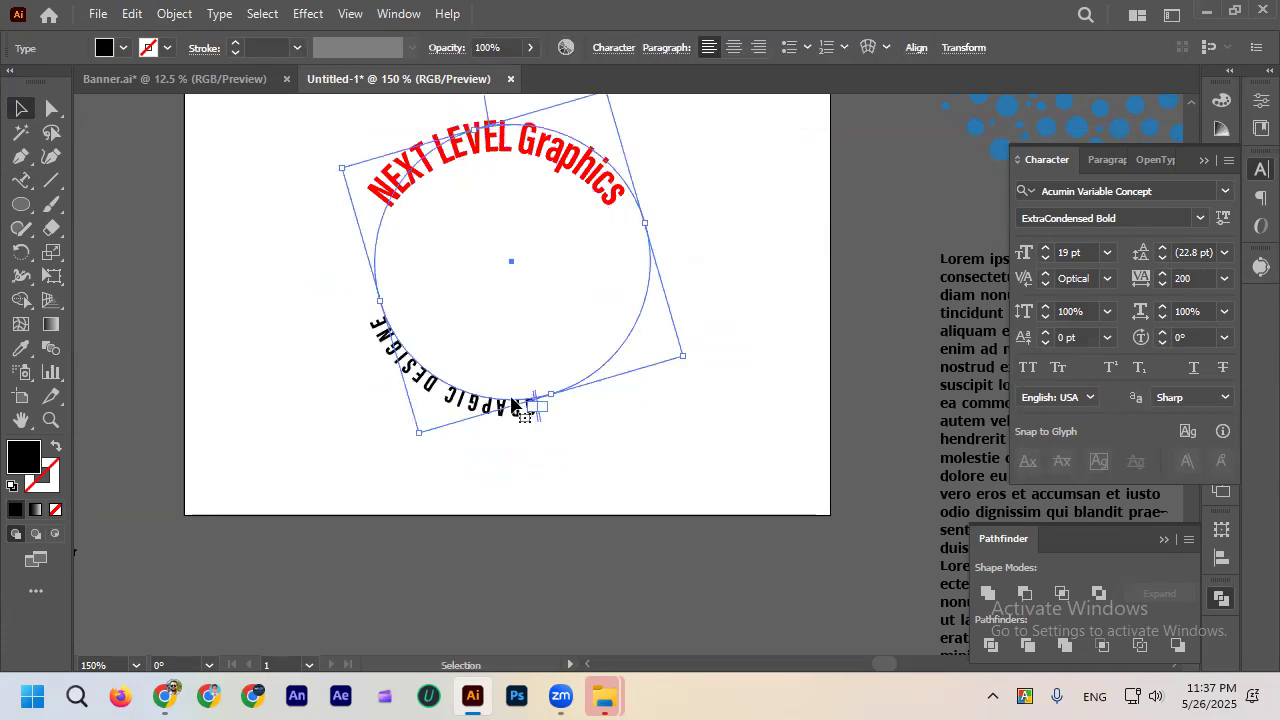
Enlarge the black circular text to 28 pt and rotate it counterclockwise to centre it along the bottom of the circle.
left_click(1045, 249)
left_click_drag(683, 357, 703, 258)
left_click(777, 318)
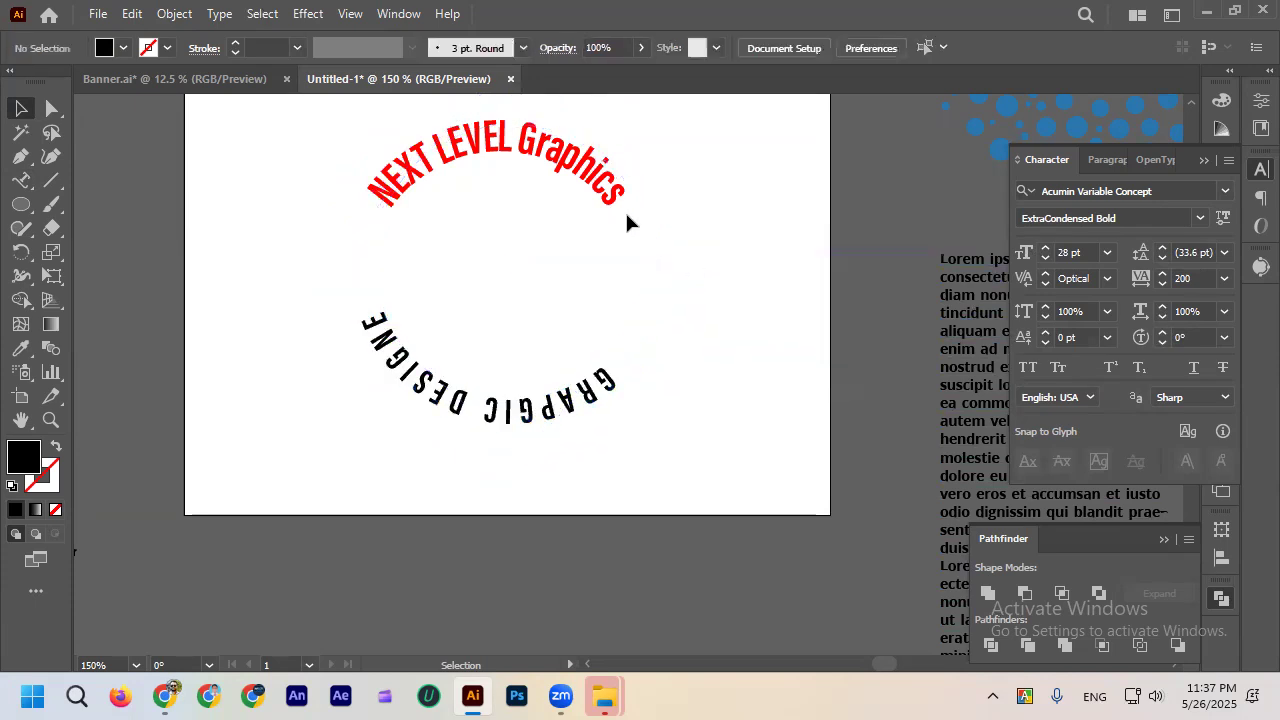
Nudge the red circular text slightly up and right, and scale both circular texts down together.
mouse_move(623, 200)
left_mouse_down()
mouse_move(648, 188)
mouse_move(633, 192)
left_mouse_up()
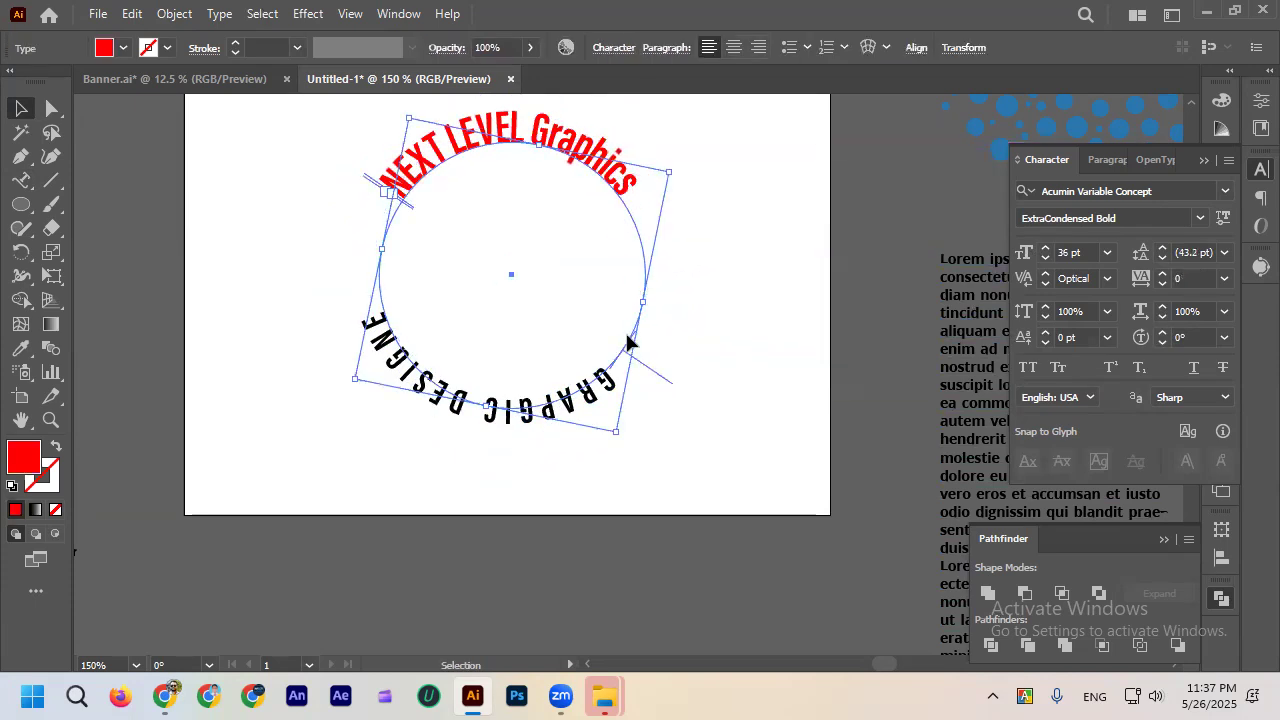
scroll(555, 302, "up", 2)
left_click(329, 234)
left_click_drag(449, 394, 531, 518)
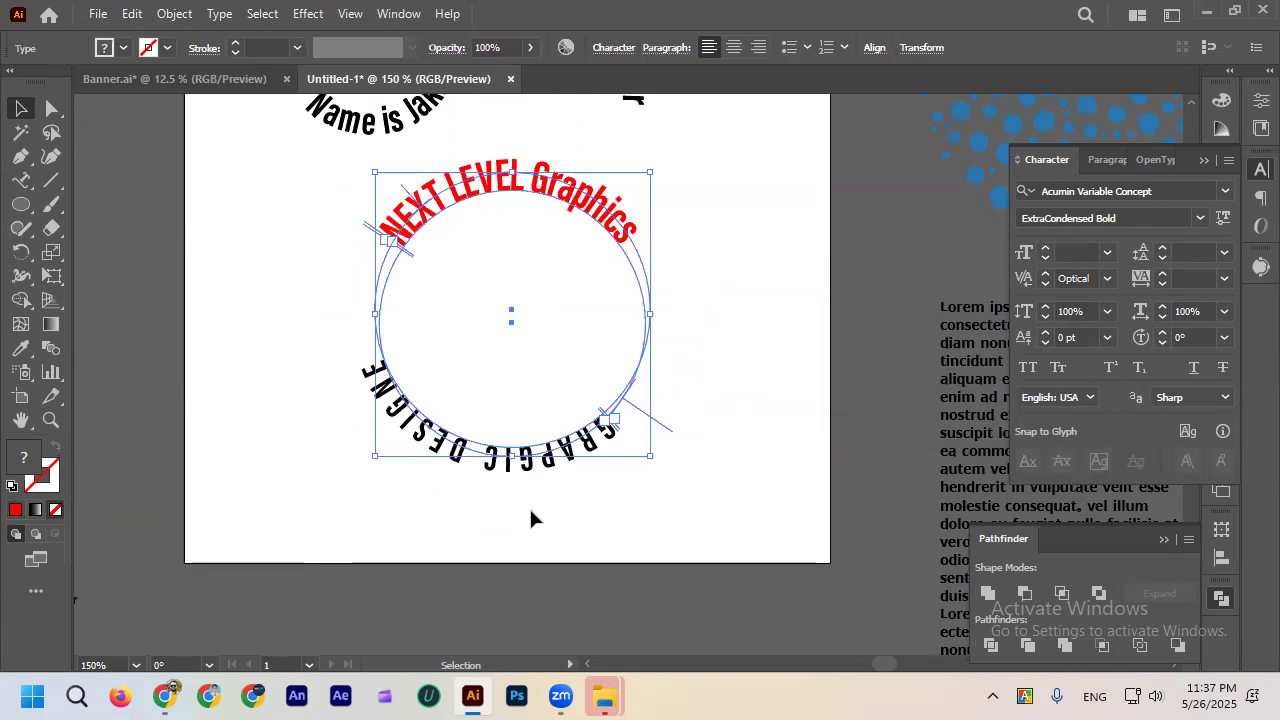
left_click_drag(512, 455, 515, 400)
left_click(537, 497)
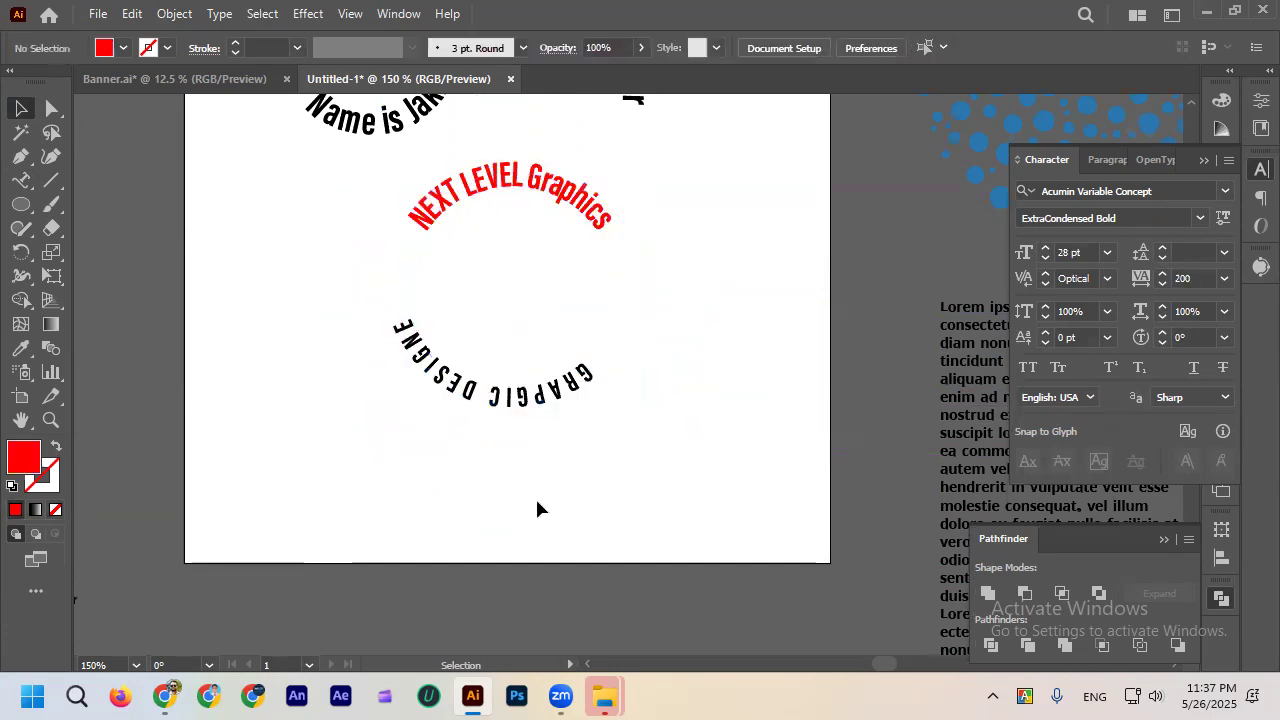
scroll(545, 480, "up", 2)
left_click(551, 458)
left_click(677, 457)
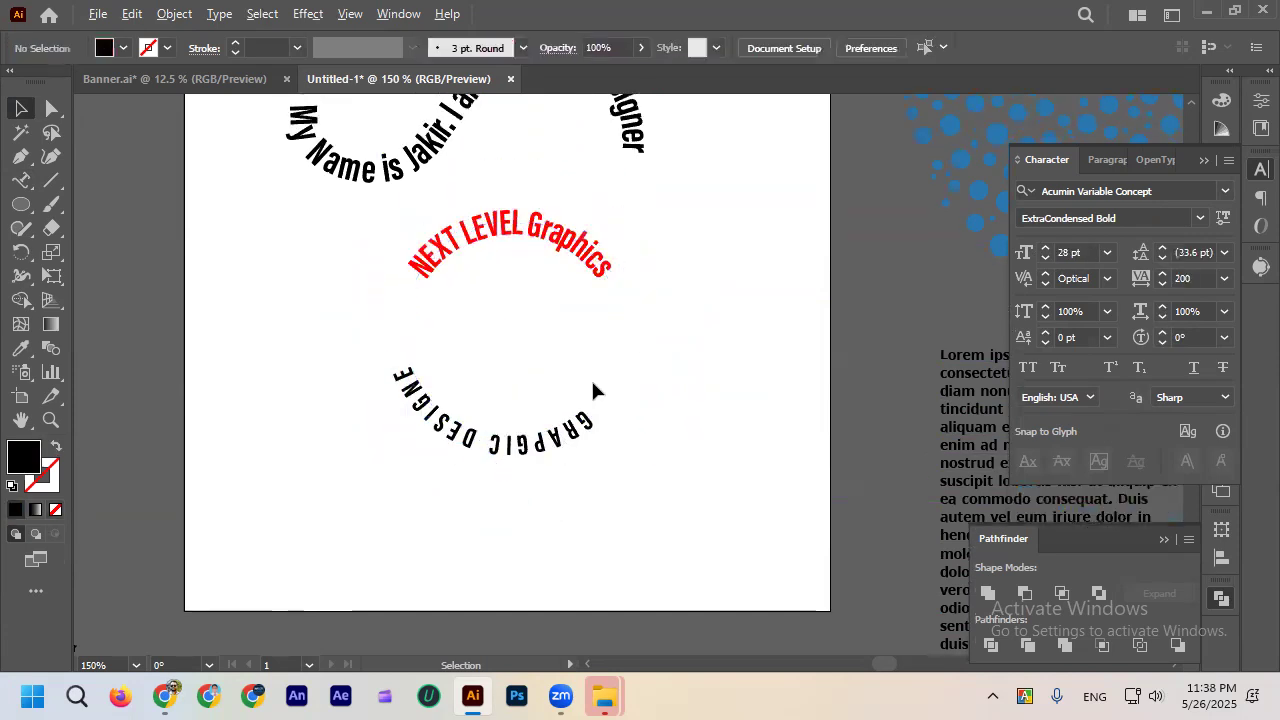
Set the red "NEXT LEVEL Graphics" circle text to 40 pt and rotate it counterclockwise to centre it over the top.
scroll(598, 380, "down", 1)
left_click(592, 314)
scroll(592, 314, "up", 2)
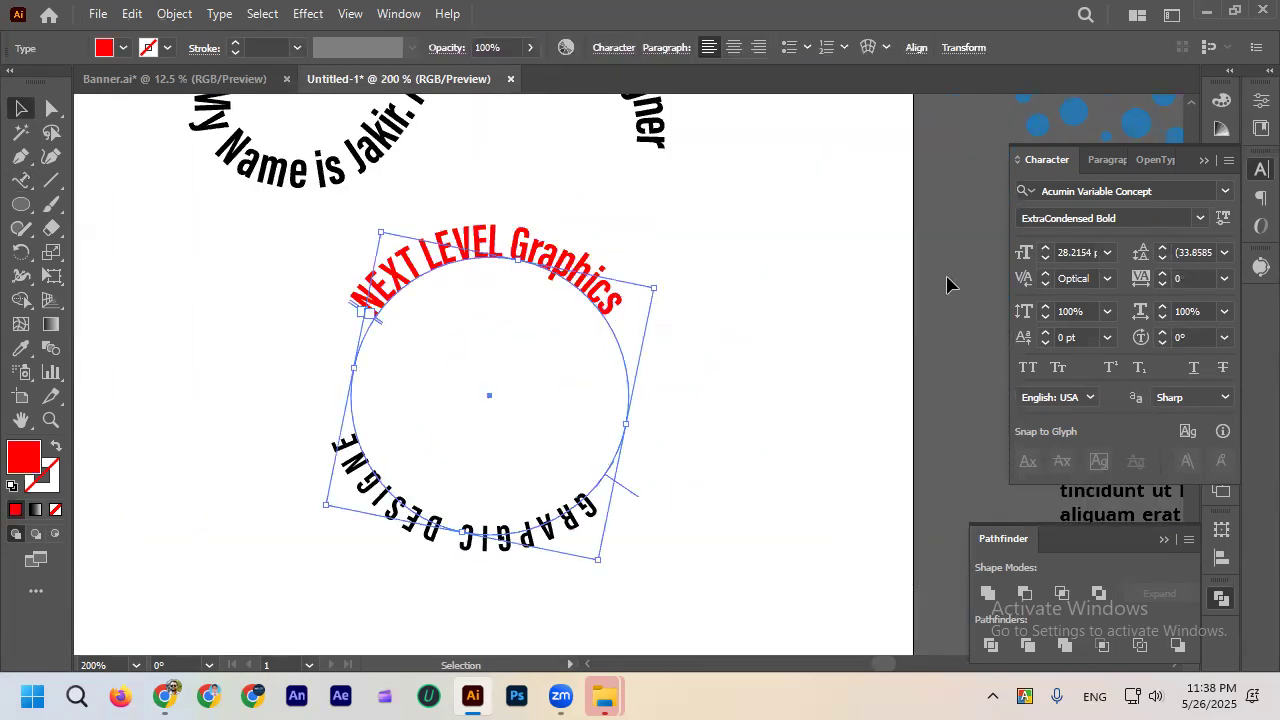
left_click(1045, 247)
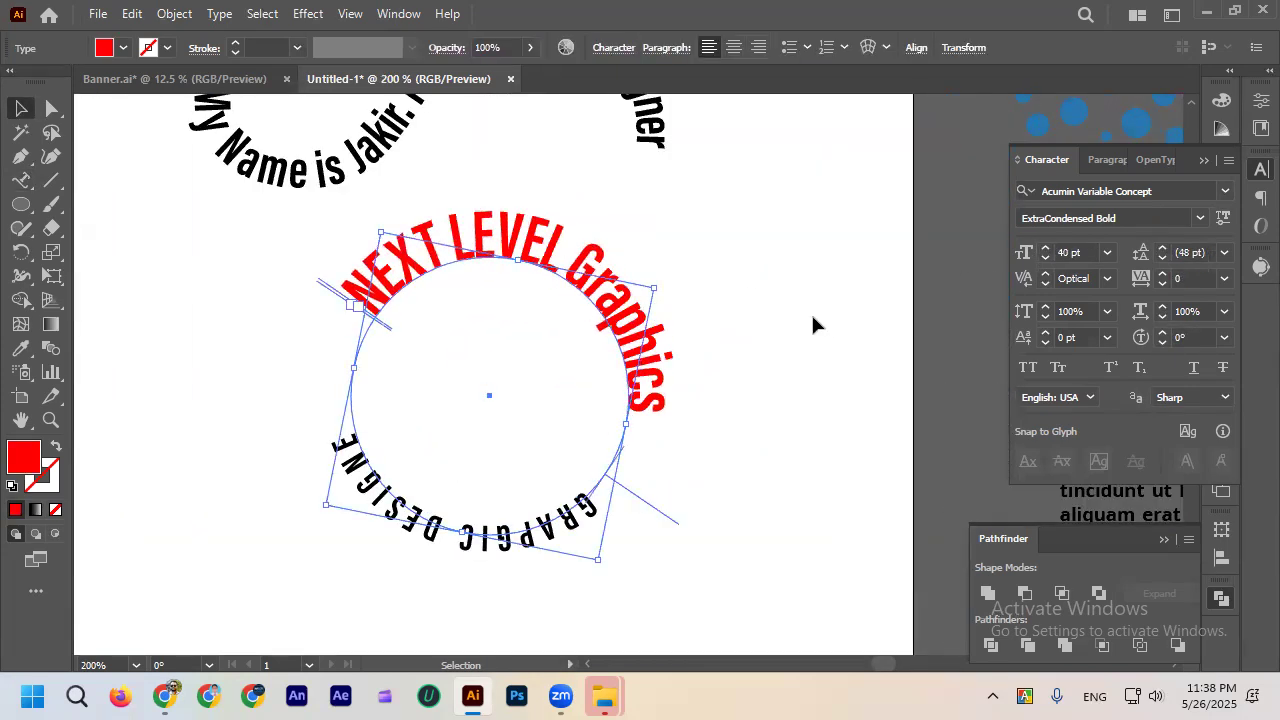
left_click_drag(670, 286, 600, 218)
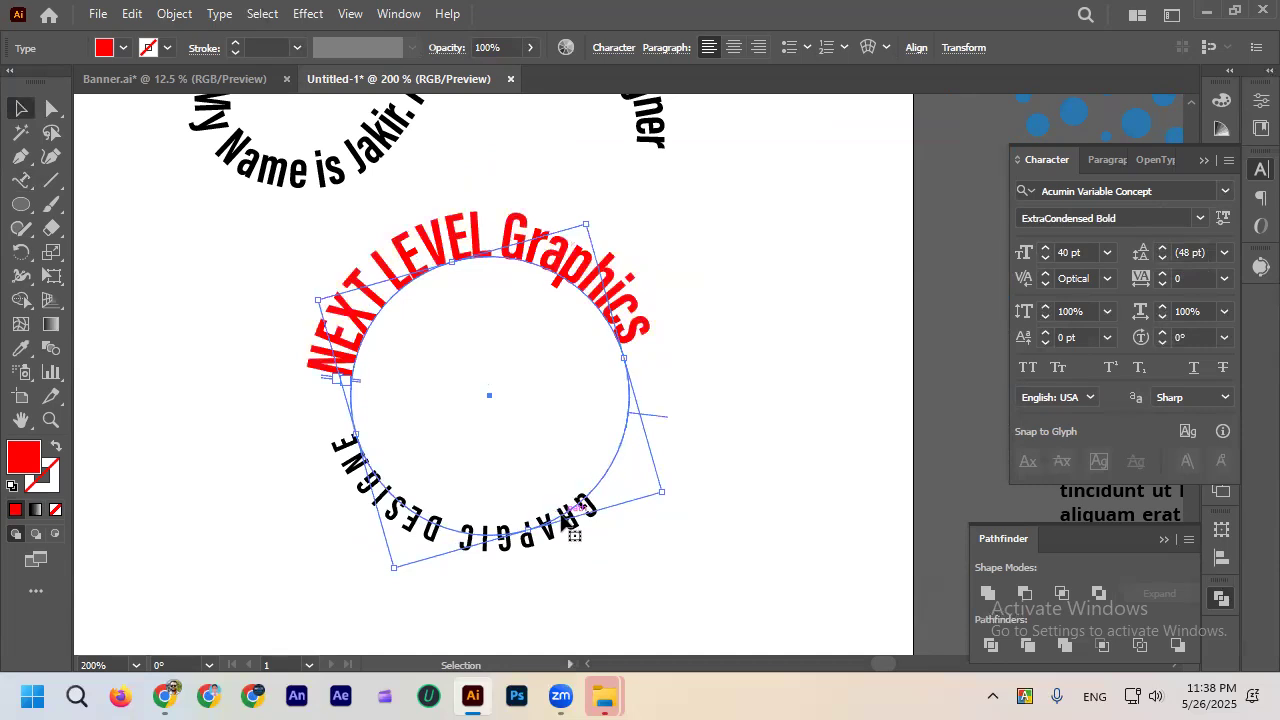
Set the black "GRAPGIC DESIGNE" circle text to 28 pt with a tracking of 100.
left_click(575, 520)
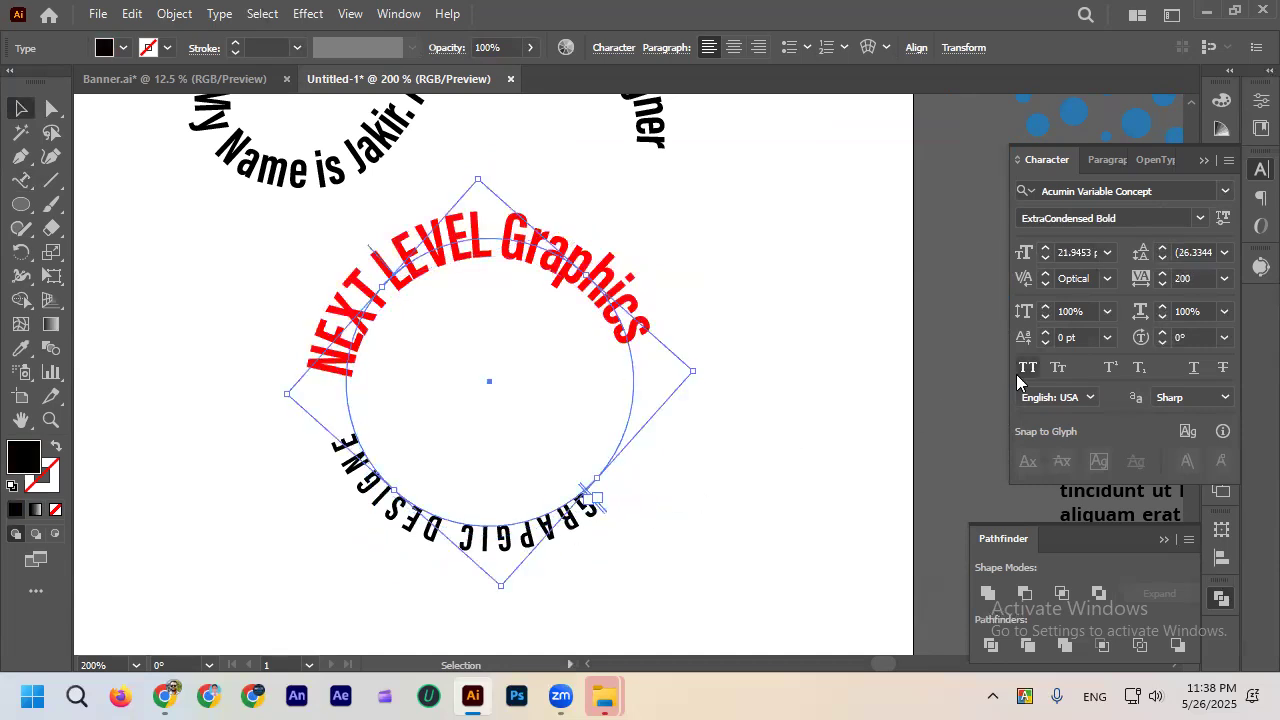
left_click(1045, 248)
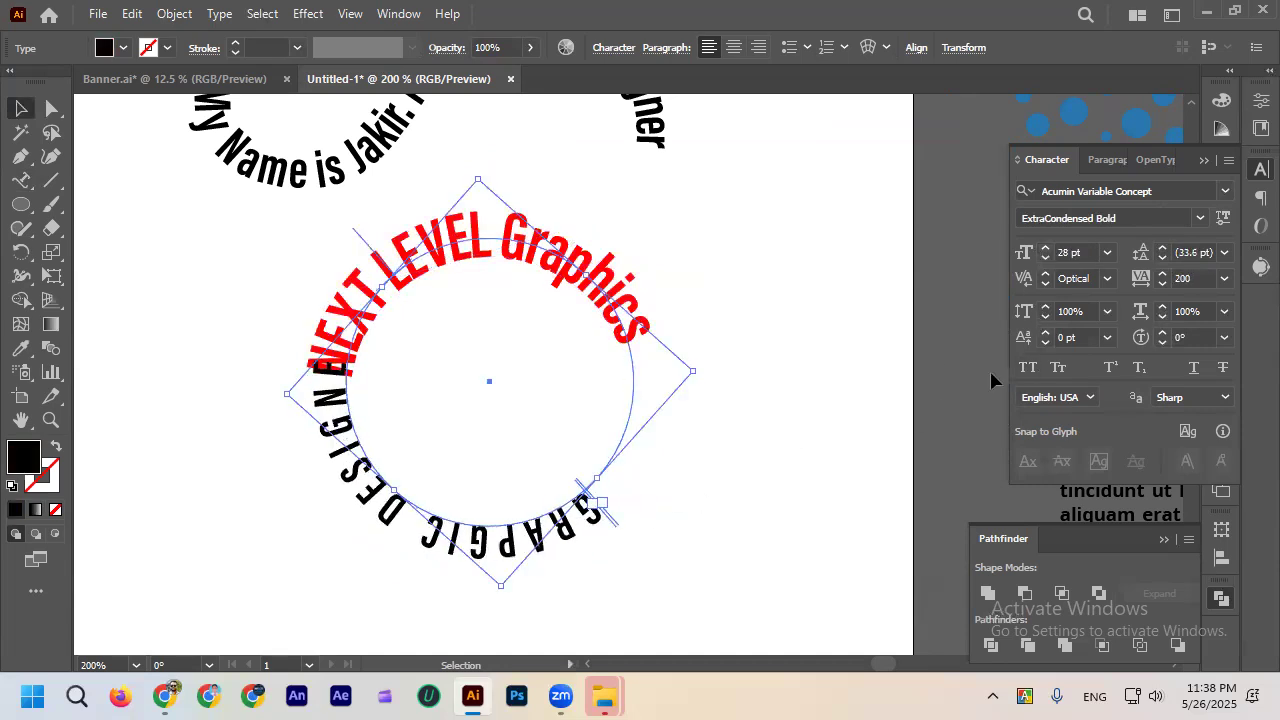
left_click(1172, 278)
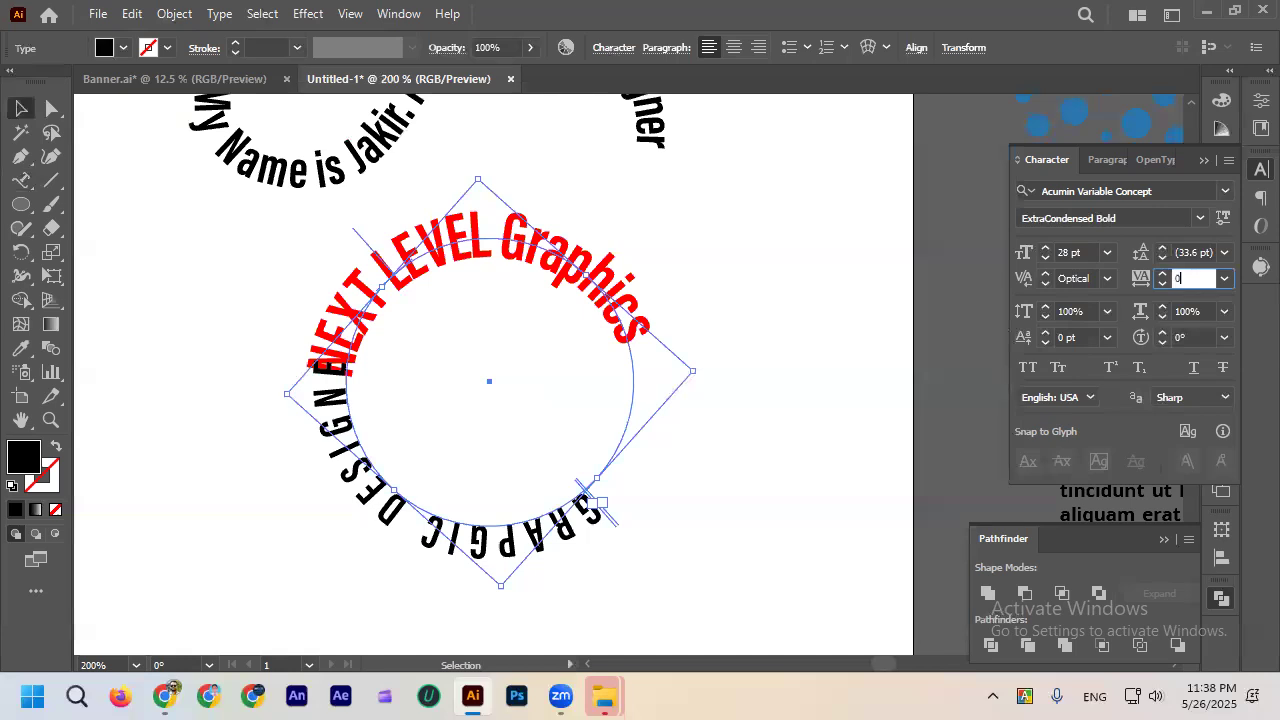
type("0")
key("Return")
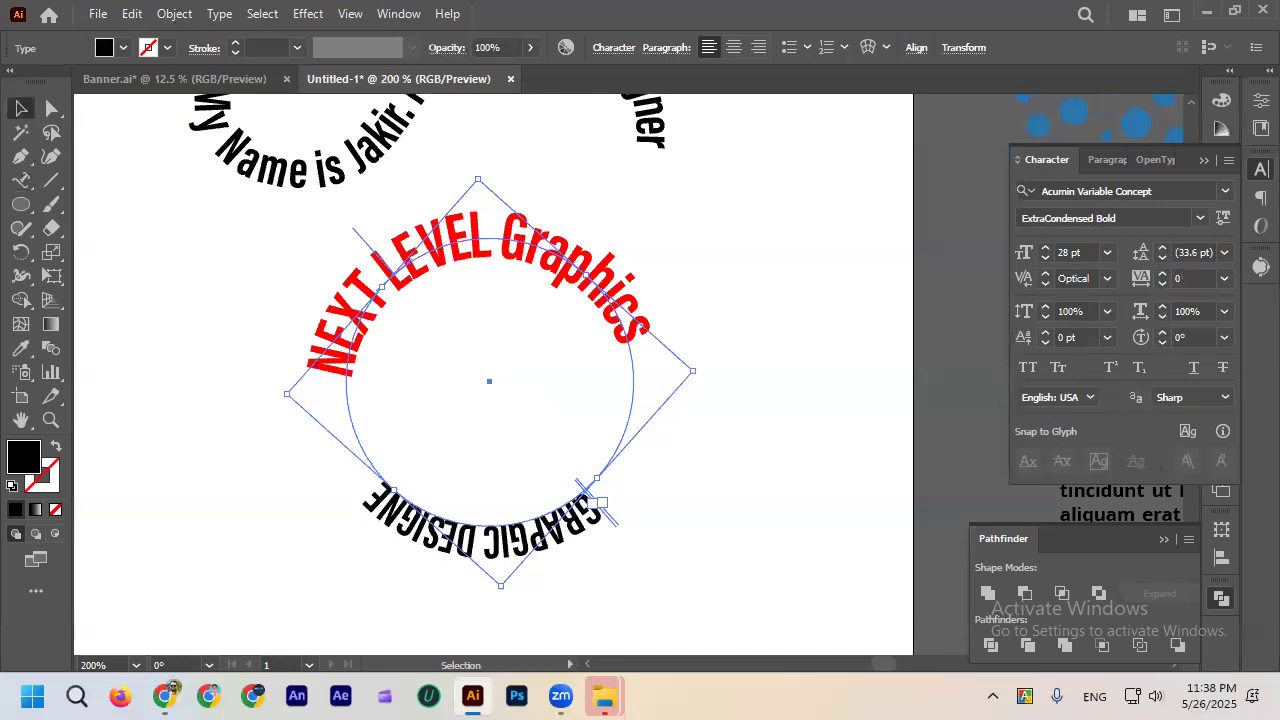
left_click(1210, 279)
type("100")
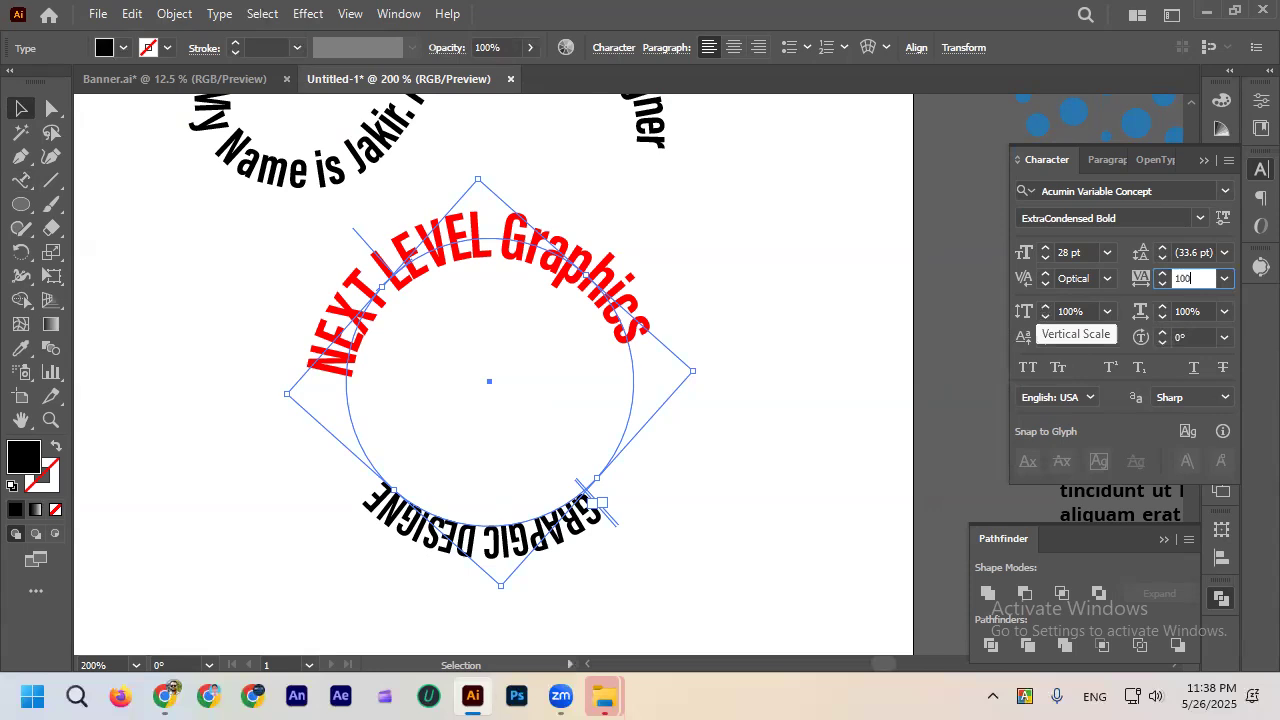
key("Return")
left_click(155, 237)
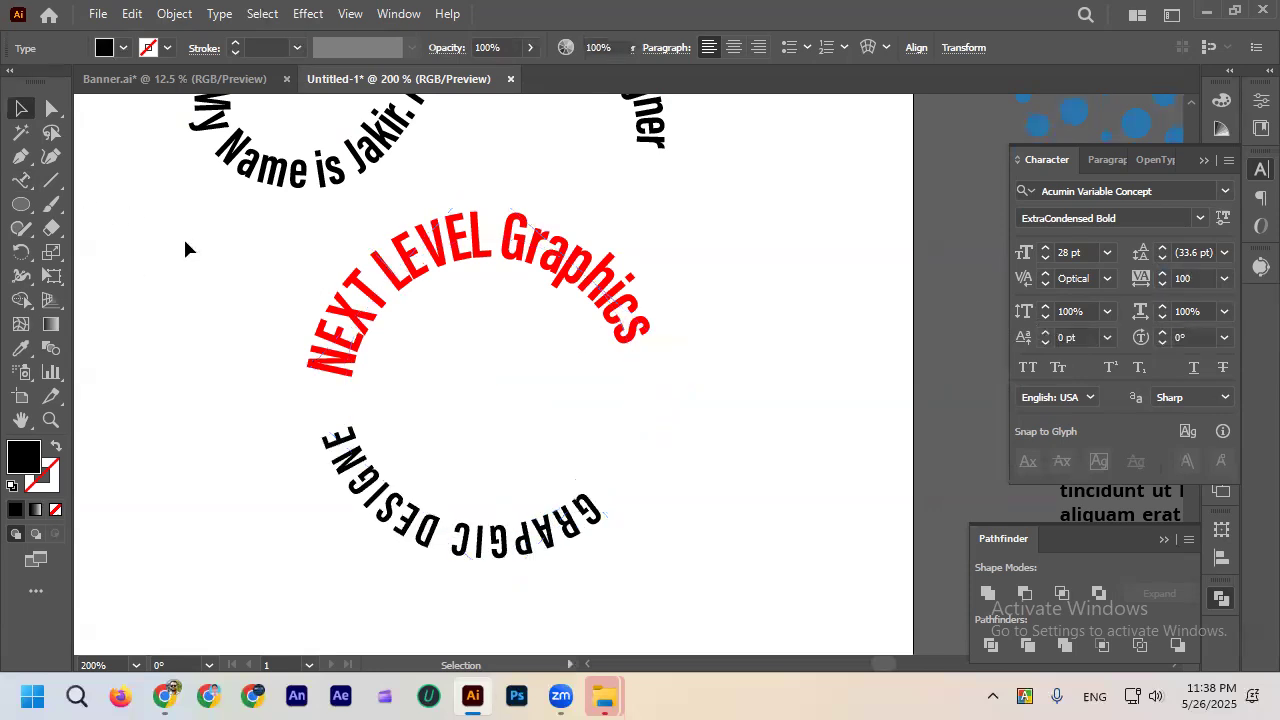
Nudge the black "GRAPGIC DESIGNE" circle text slightly to the left of the red text's centre.
scroll(565, 455, "down", 1)
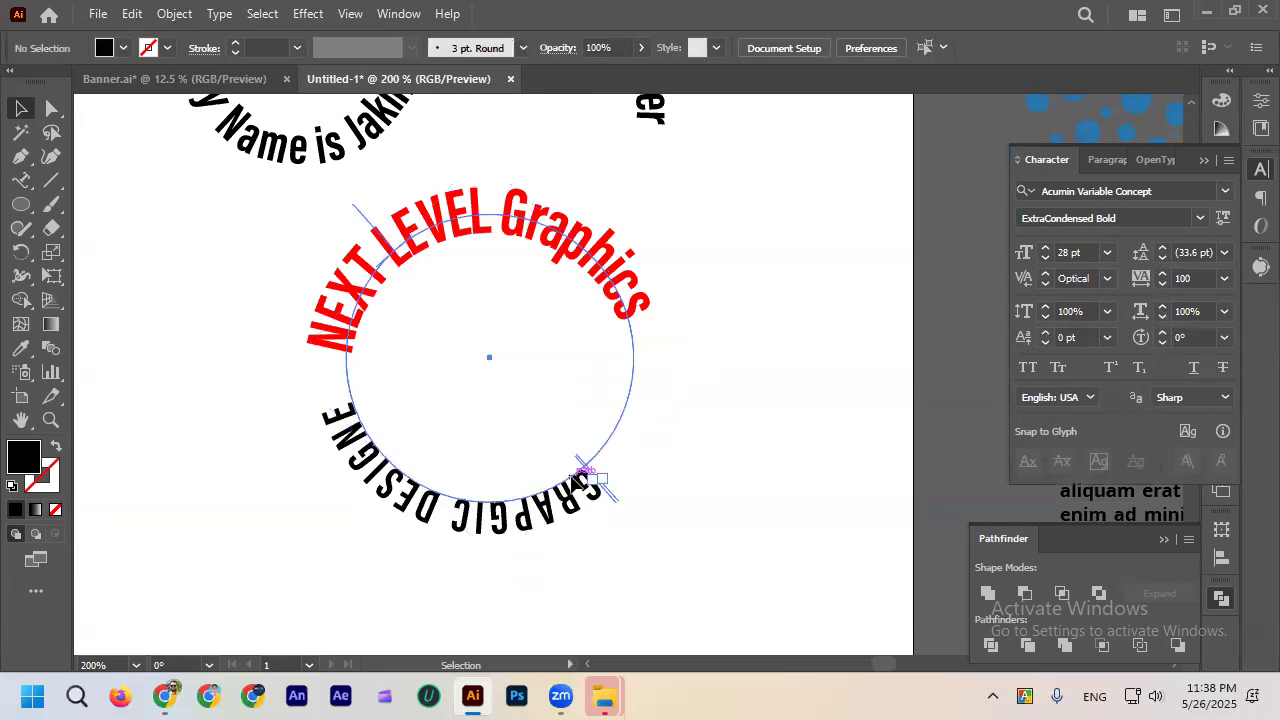
left_click(585, 484)
scroll(663, 507, "down", 2)
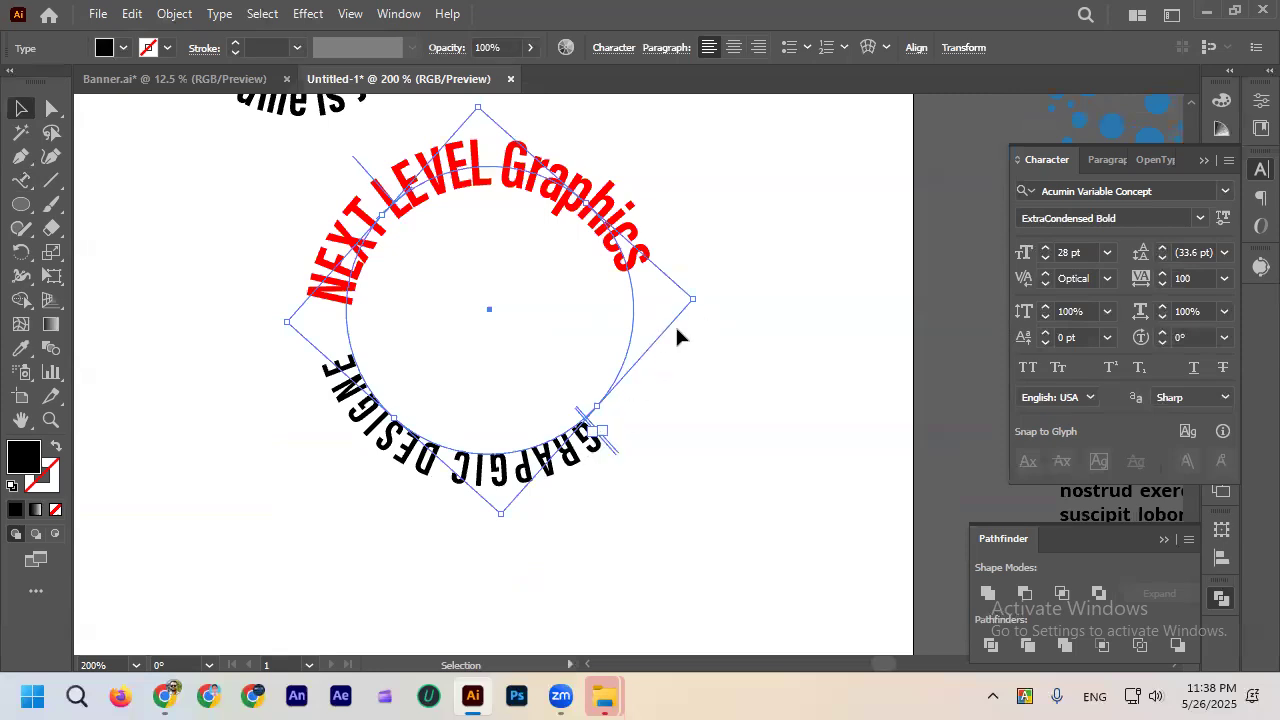
left_click_drag(403, 450, 396, 452)
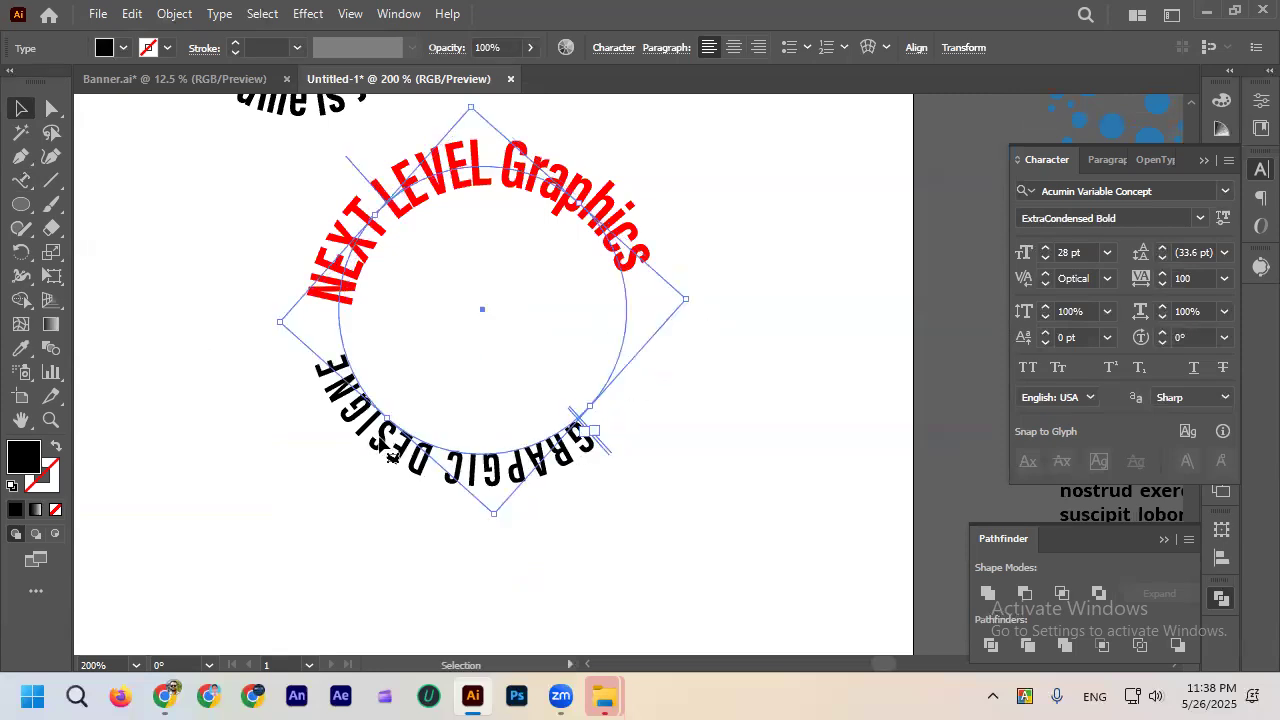
key("ctrl+shift+a")
left_click(413, 460)
key("ctrl+shift+a")
left_click_drag(552, 455, 585, 462)
key("ctrl+shift+a")
Move the black circle text down and to the right, away from the red "NEXT LEVEL Graphics" text.
scroll(525, 348, "down", 1)
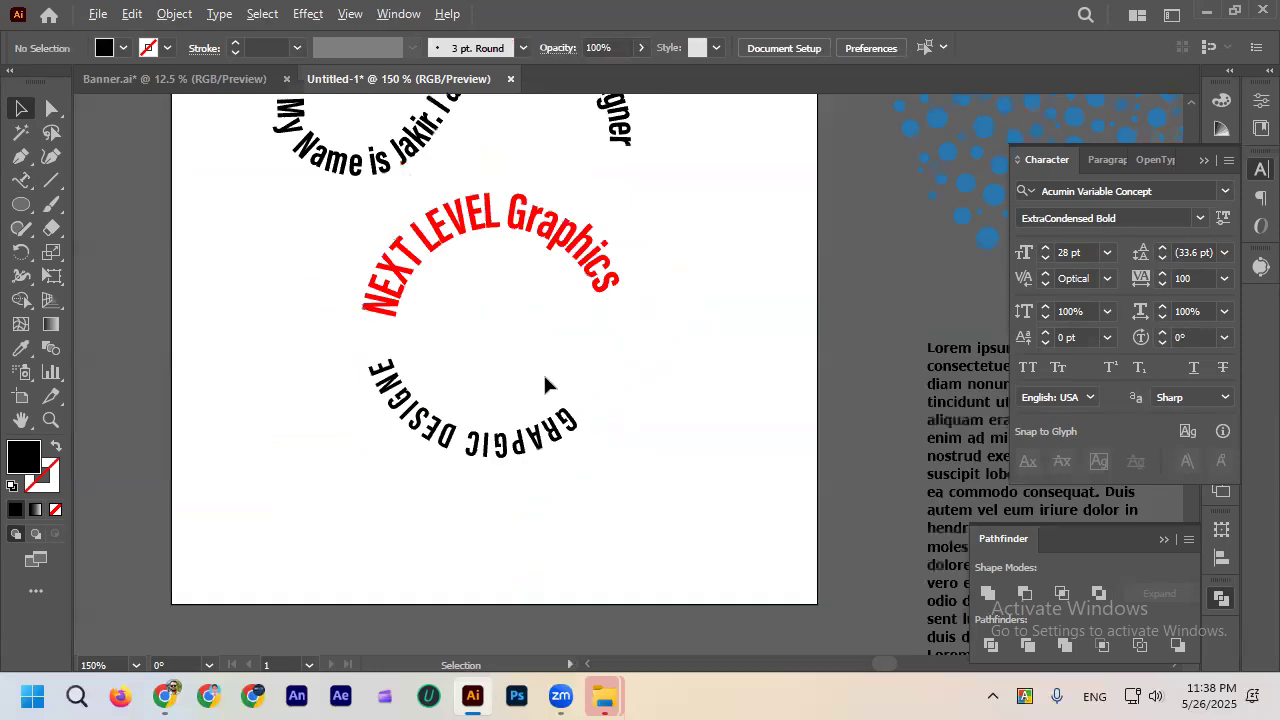
scroll(552, 411, "up", 1)
scroll(565, 410, "up", 1)
left_click(571, 443)
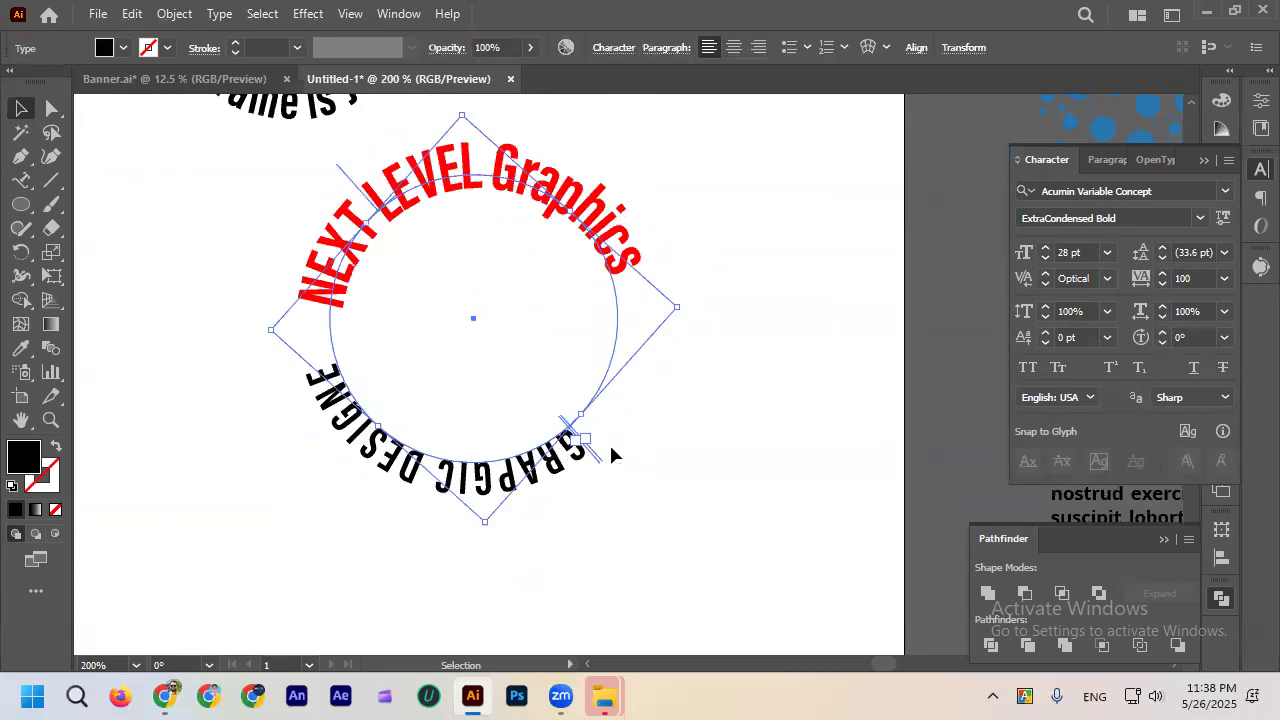
scroll(589, 375, "up", 1)
scroll(589, 375, "down", 2)
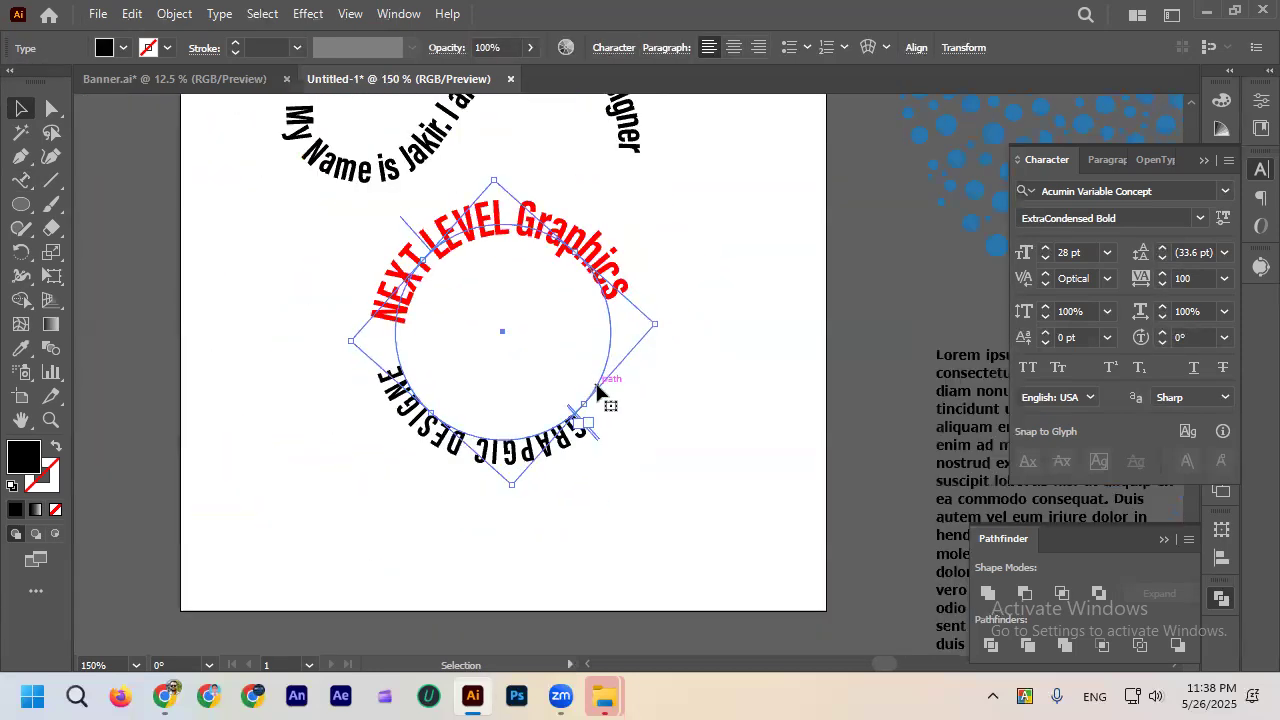
scroll(555, 492, "up", 1)
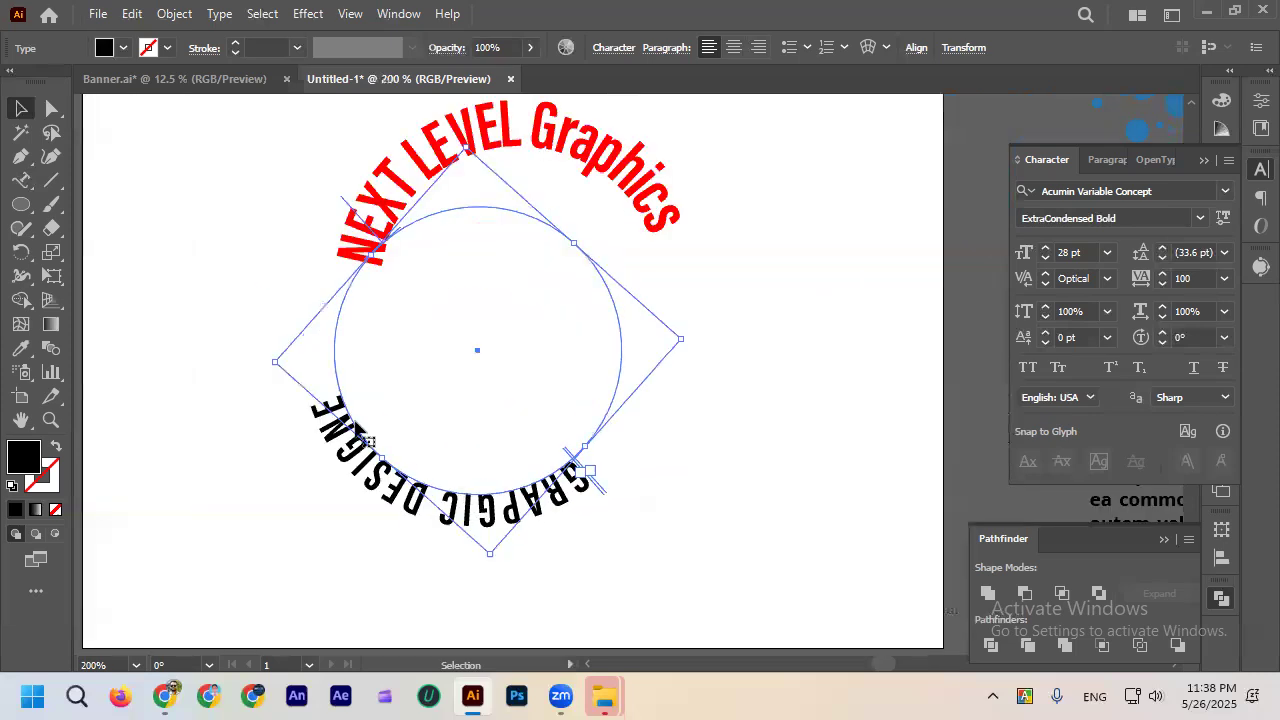
left_click_drag(552, 490, 621, 518)
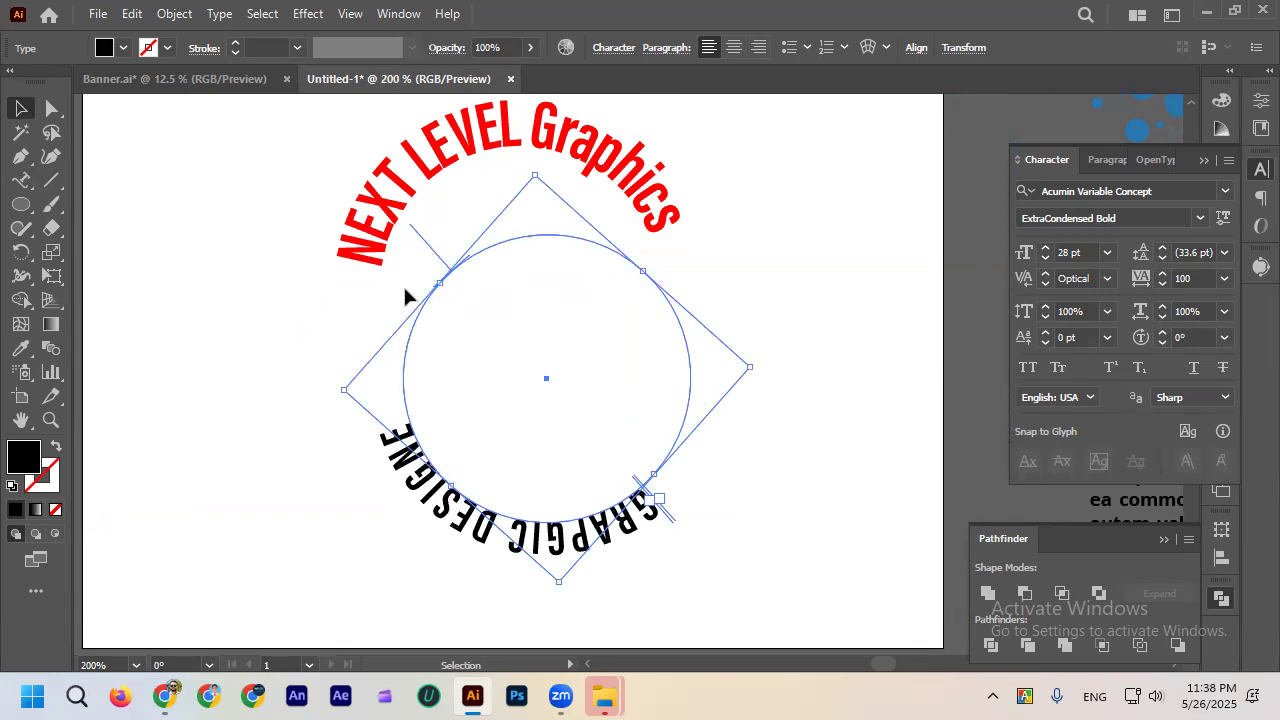
Slide the black text around to the top of its circle and flip it to the inside of the path.
left_click_drag(420, 243, 437, 272)
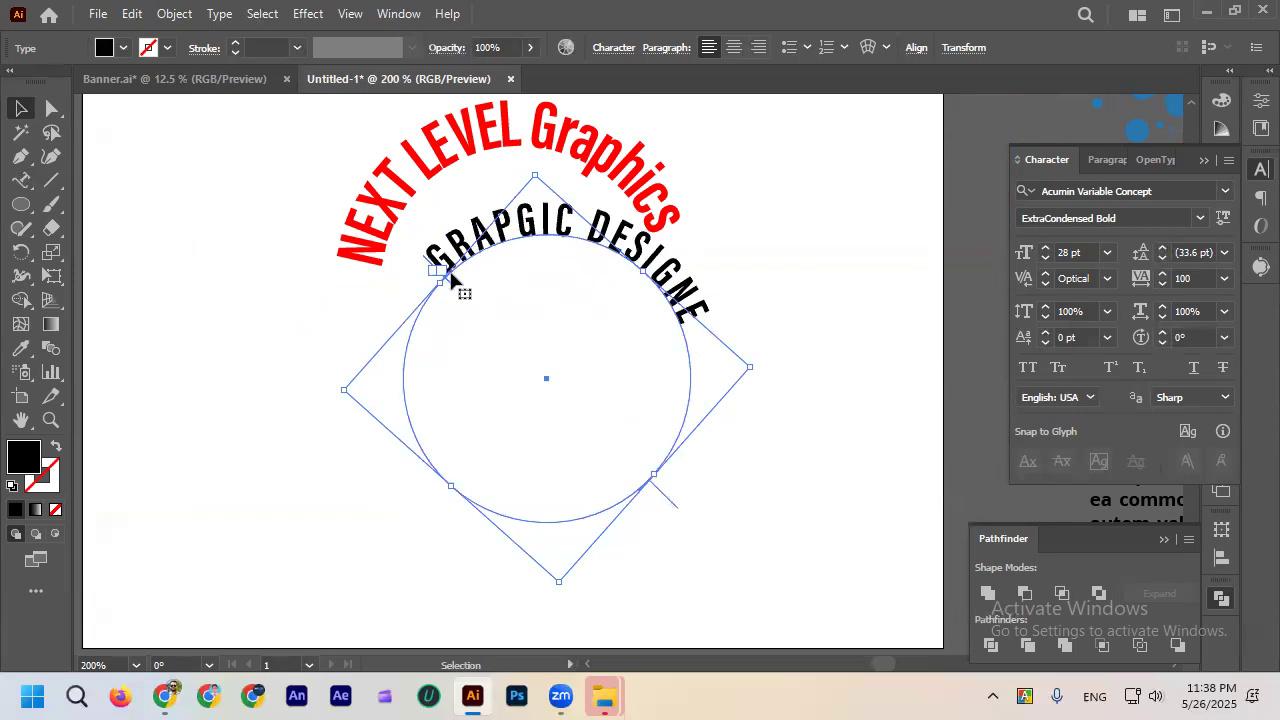
left_click_drag(661, 489, 703, 490)
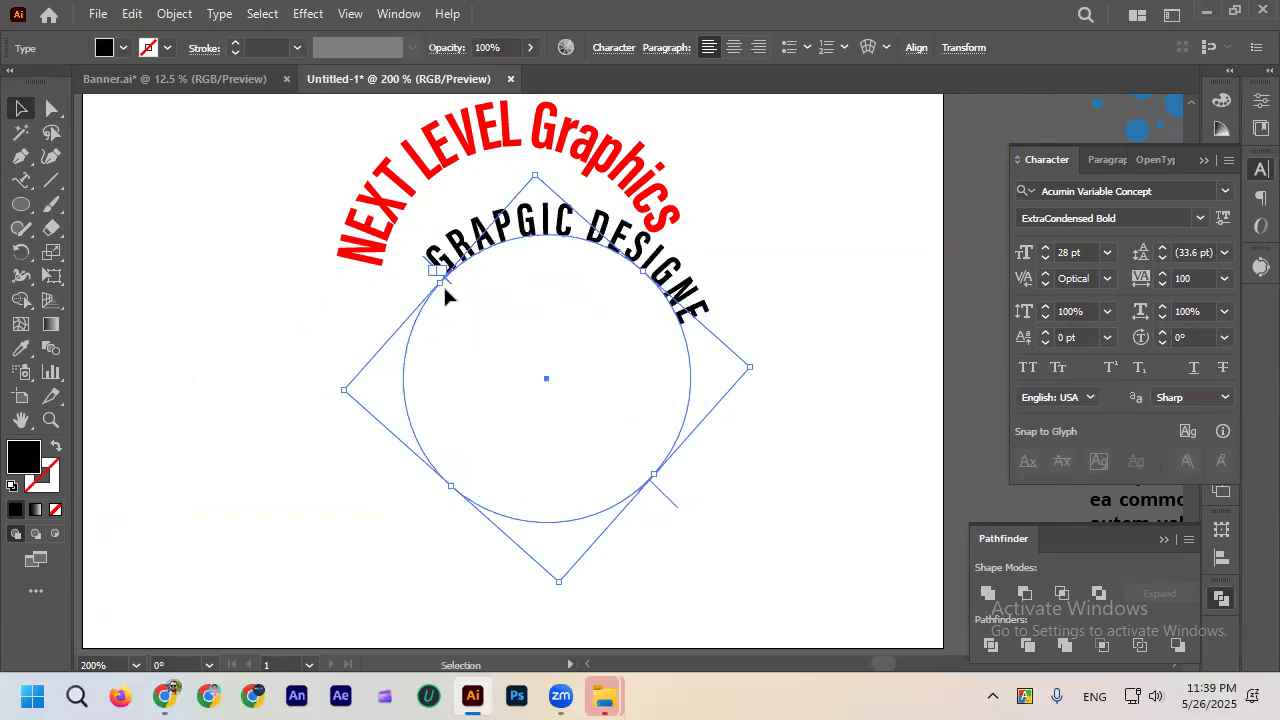
left_click_drag(667, 497, 718, 470)
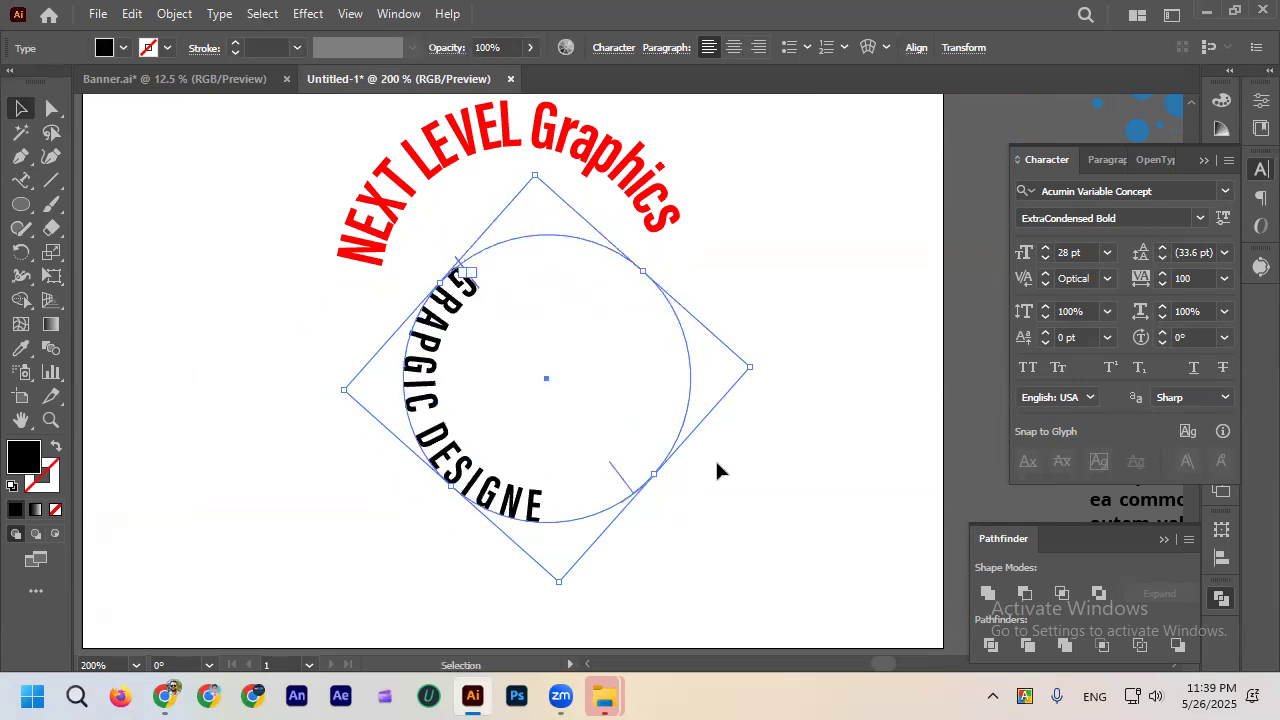
left_click(763, 446)
left_click(703, 400)
left_click(534, 460)
left_click(595, 456)
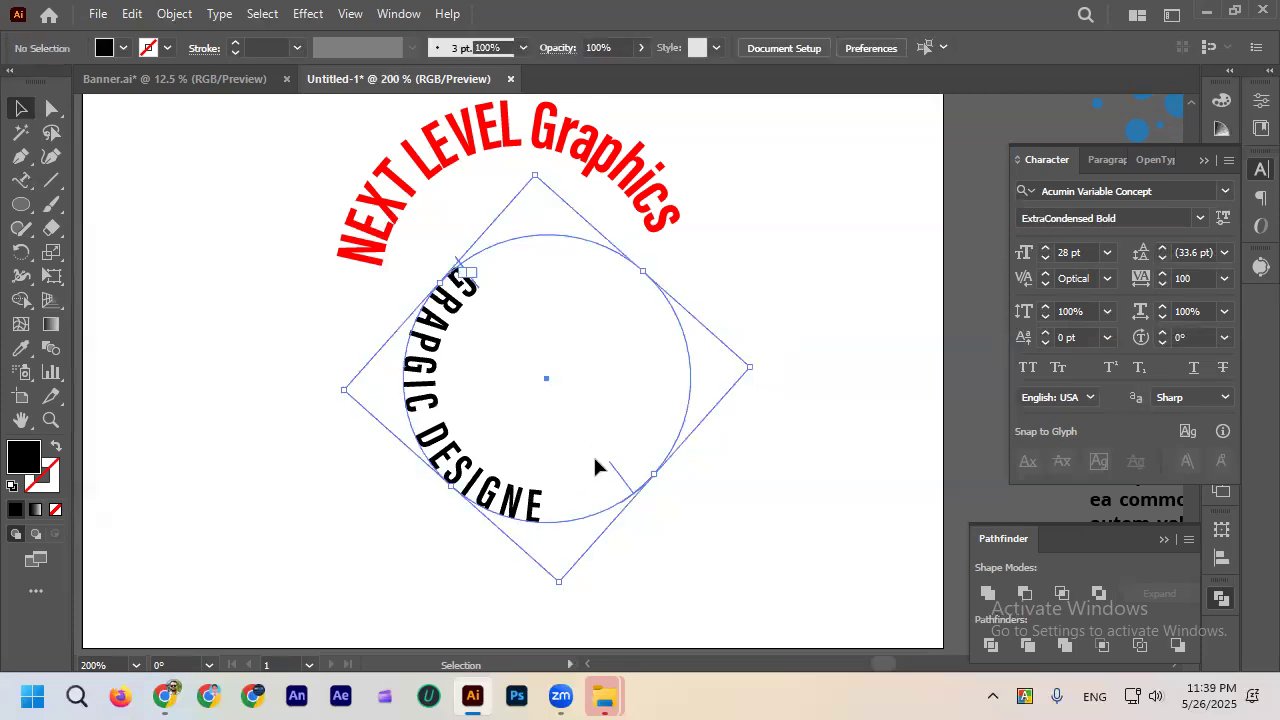
Rotate the black circle text so it reads upright along the bottom, and move it up beneath the red text.
left_click_drag(762, 375, 600, 290)
left_click_drag(627, 435, 585, 350)
left_click_drag(703, 398, 703, 380)
left_click(713, 438)
scroll(693, 444, "down", 1)
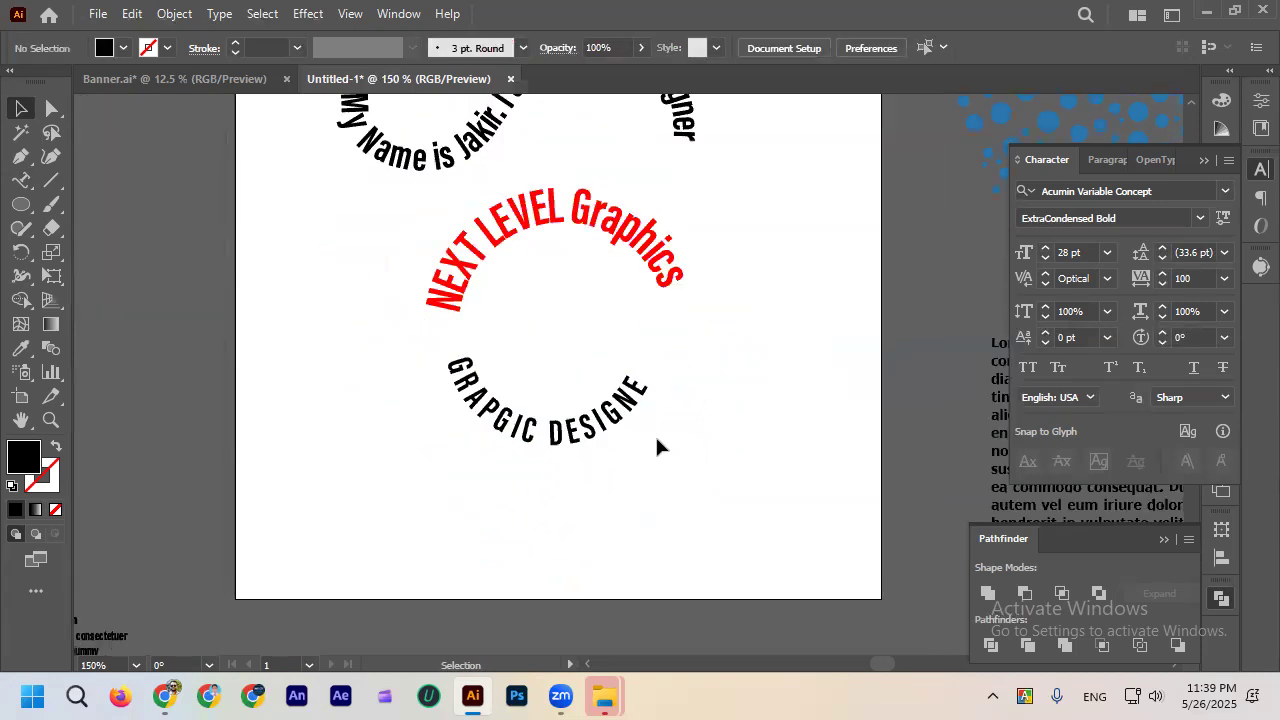
Apply All Caps to the red "NEXT LEVEL Graphics" circle text.
left_click(632, 400)
left_click(700, 300)
left_click(682, 272)
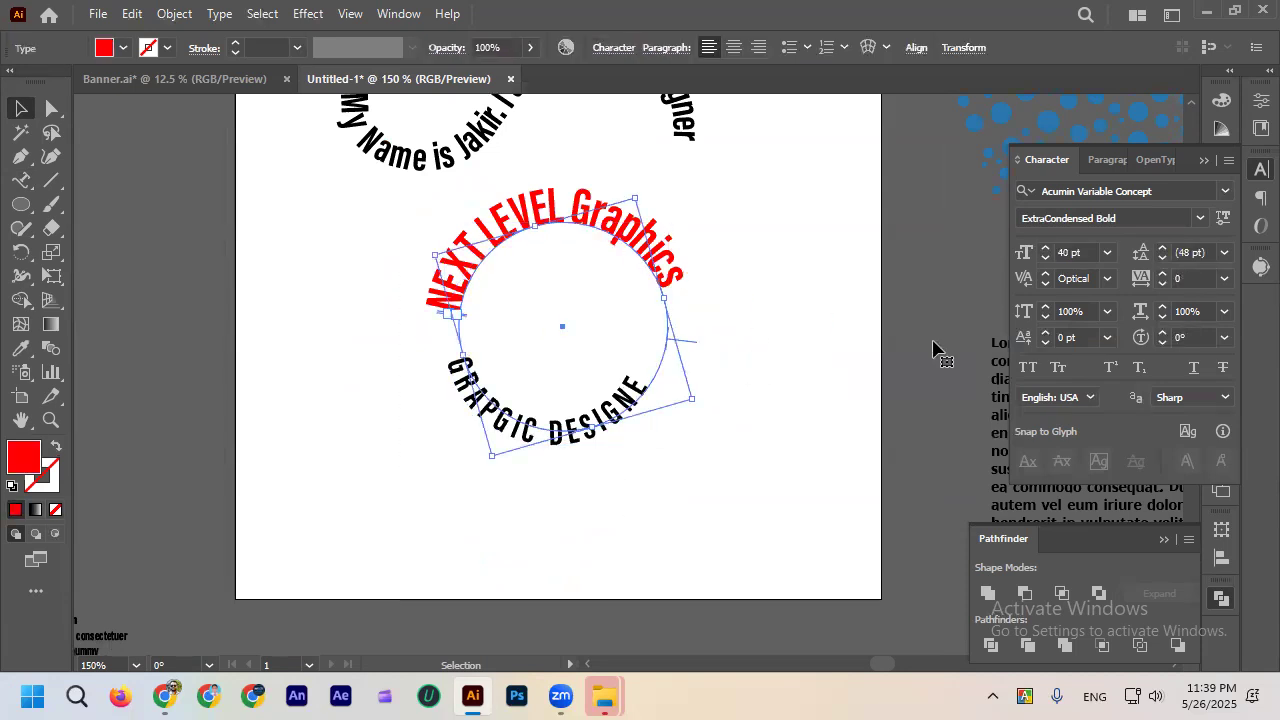
left_click(1027, 367)
Align the two circle texts and the wavy text on their horizontal and vertical centres, and move the wavy text off the artboard's left side.
left_click_drag(380, 233, 709, 480)
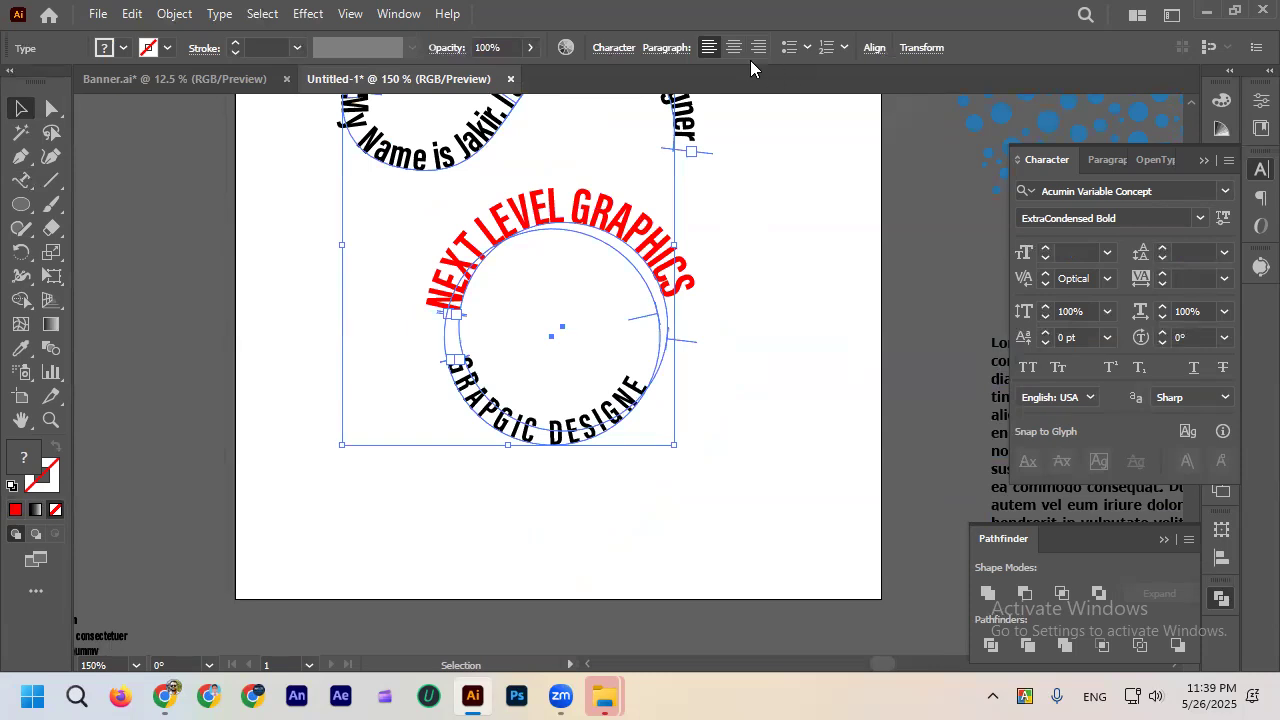
left_click(874, 47)
left_click(699, 103)
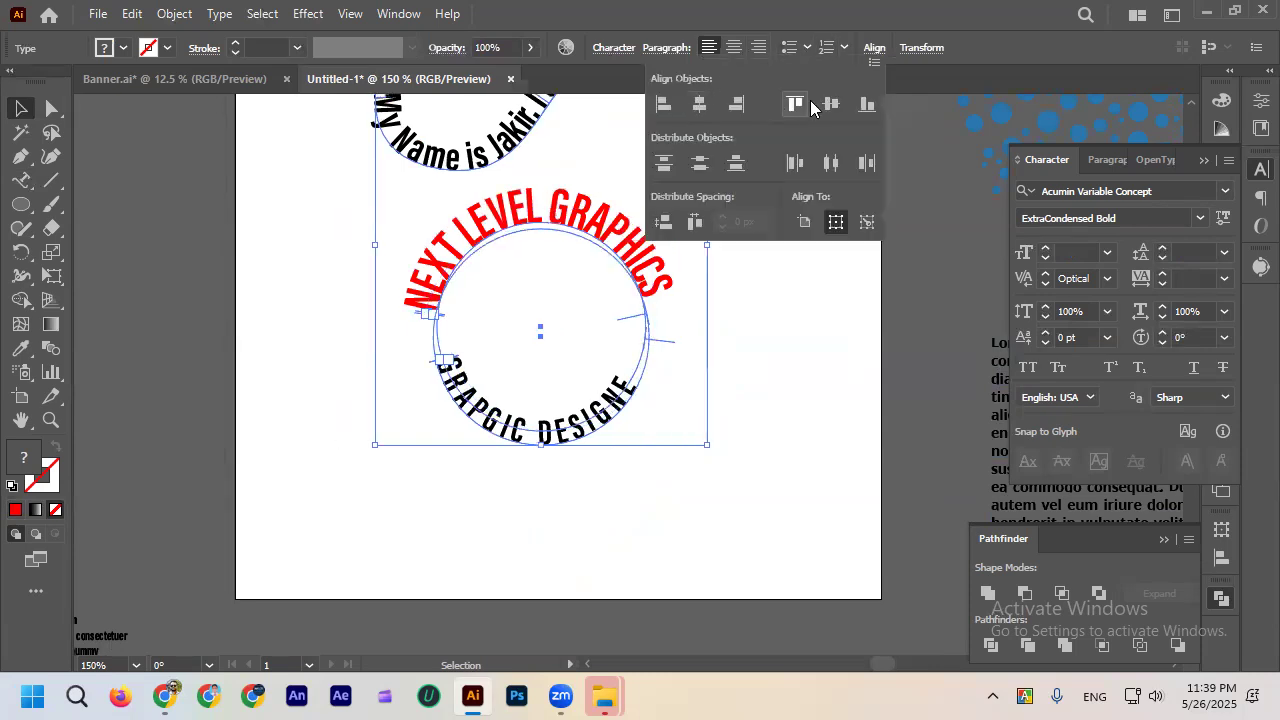
left_click(831, 103)
left_click(770, 306)
left_click(763, 314)
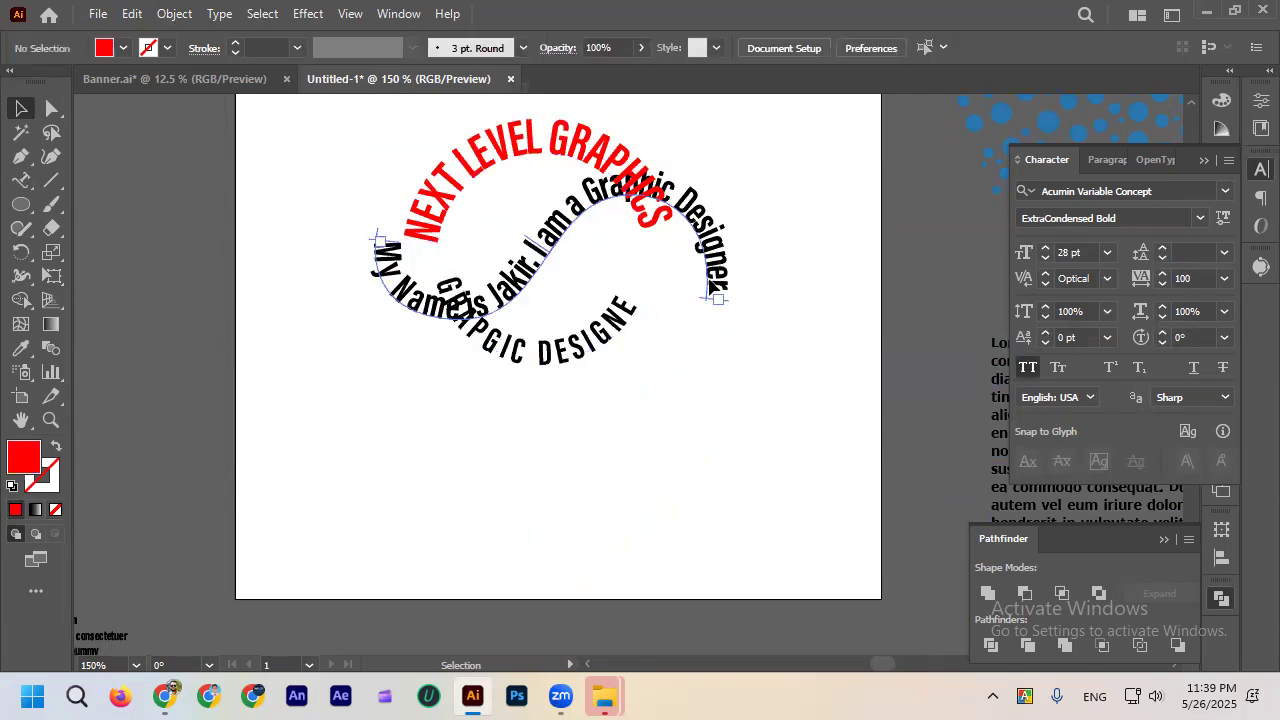
left_click_drag(712, 266, 296, 428)
Enlarge the black "GRAPGIC DESIGNE" circle text to about 35 pt and reposition its circle around the red text's circle.
left_click(501, 366)
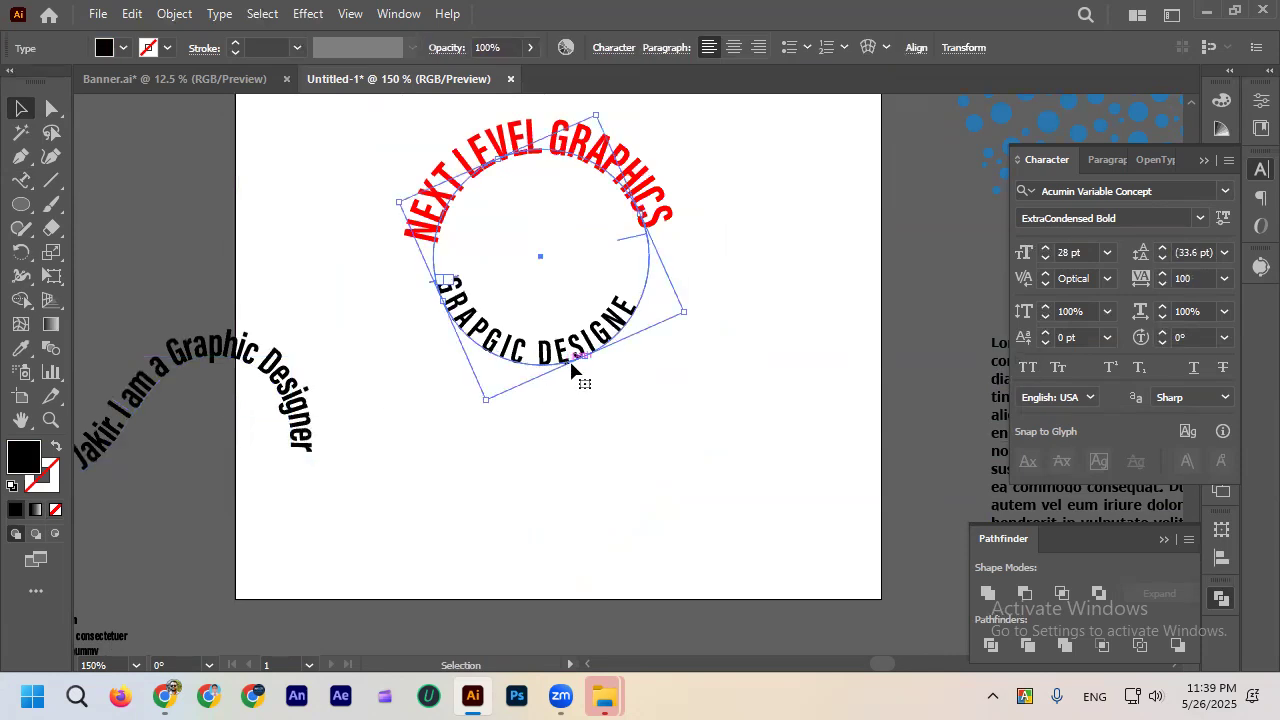
left_click_drag(586, 366, 607, 407)
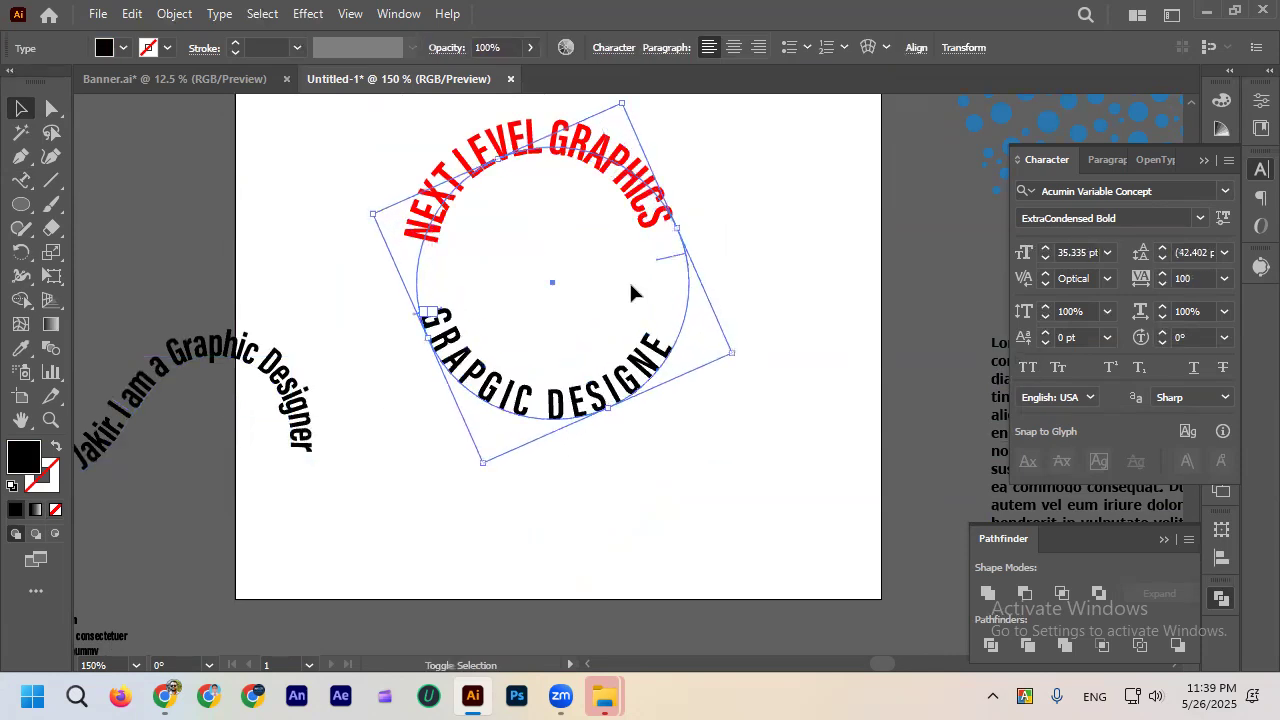
left_click_drag(681, 318, 669, 290)
left_click(661, 420)
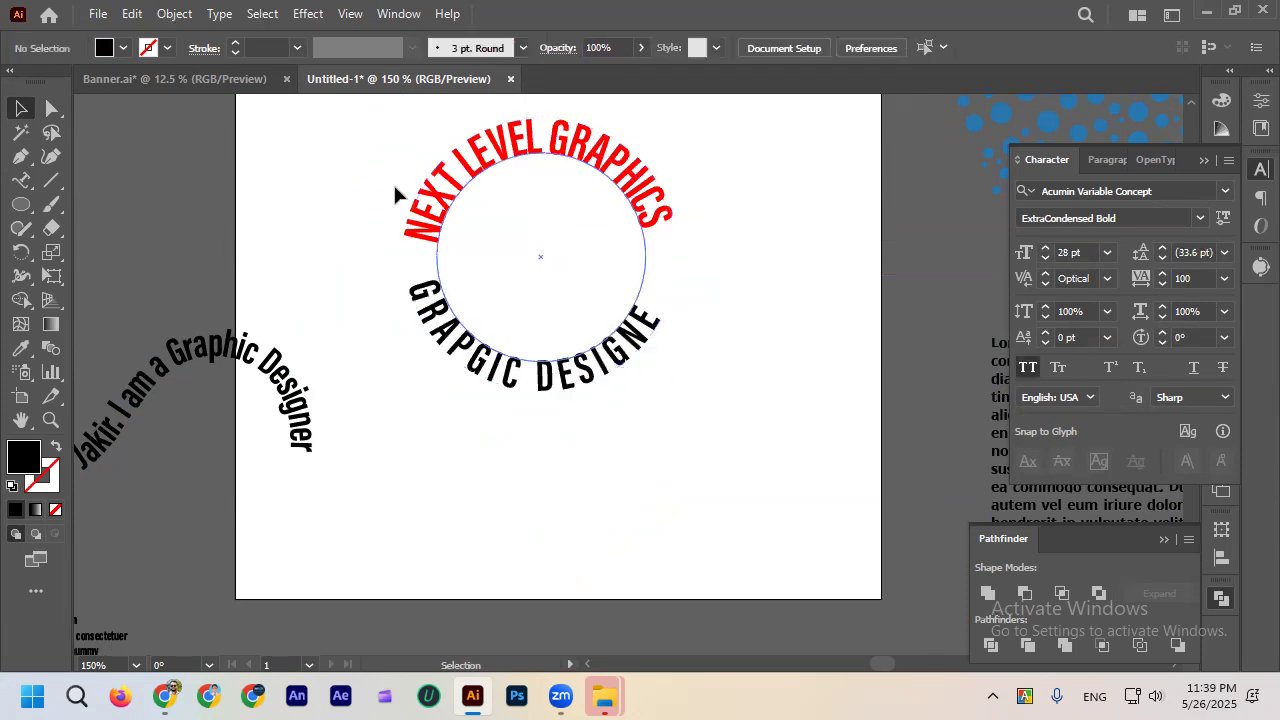
Align the red and black circle texts on their vertical centres.
left_click_drag(397, 191, 685, 410)
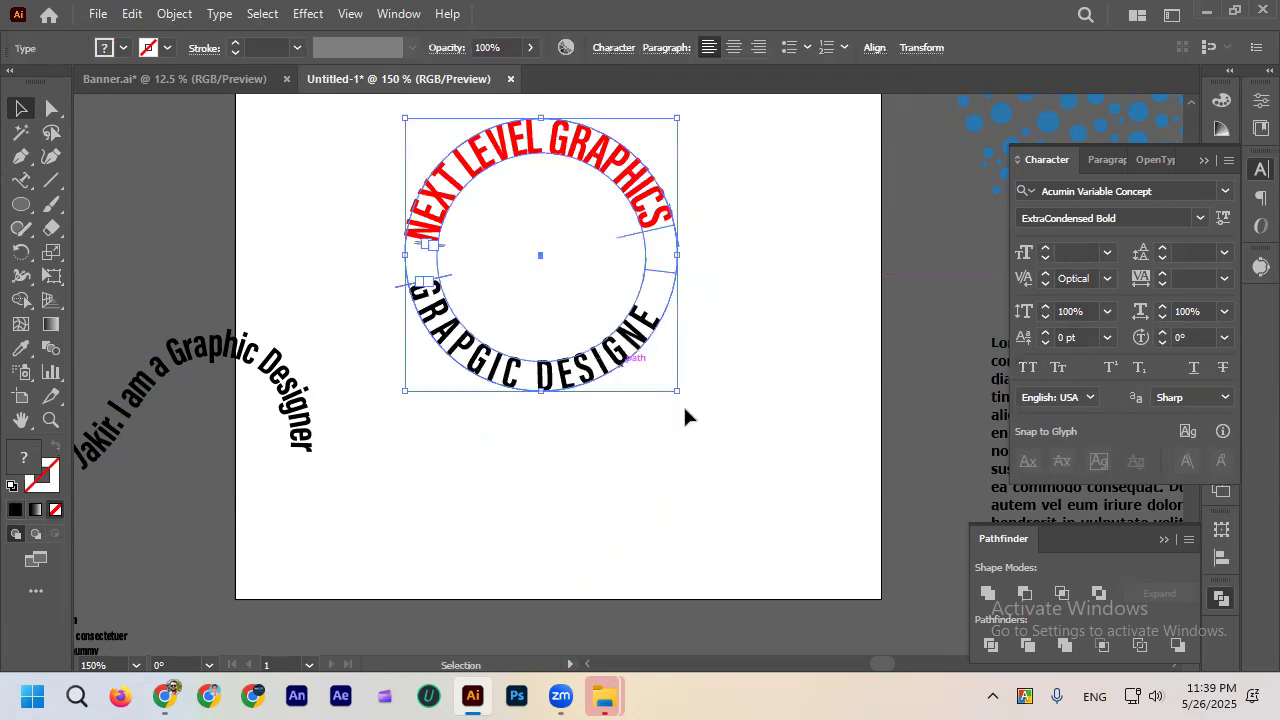
left_click(874, 48)
left_click(828, 110)
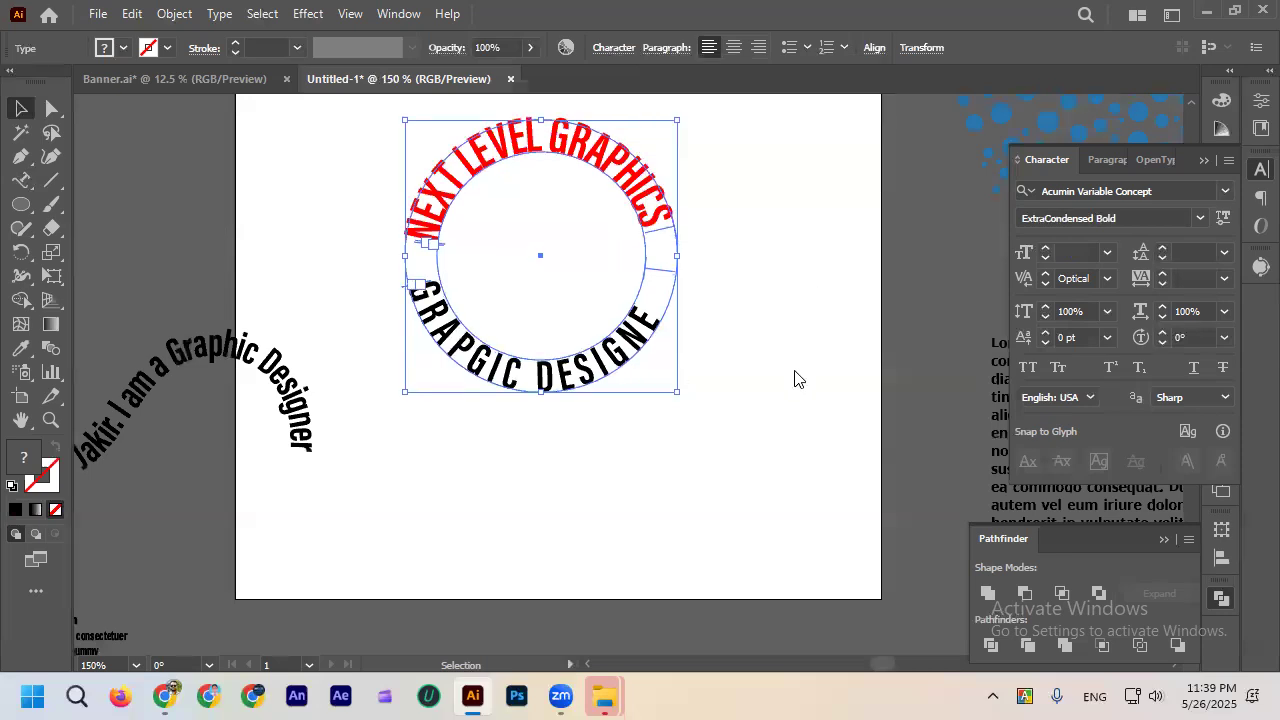
left_click(791, 366)
Move the wavy text to the right so it partly overlaps the artboard's lower-left area.
scroll(791, 374, "up", 2)
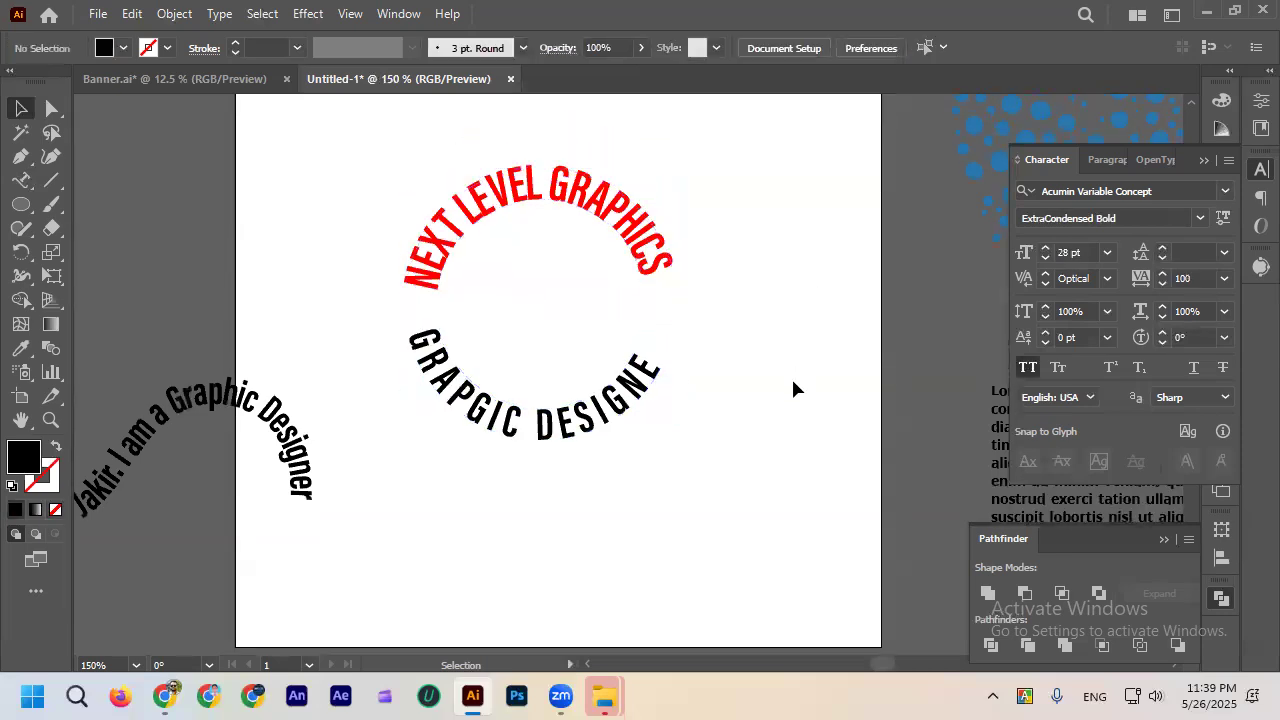
scroll(792, 383, "down", 1)
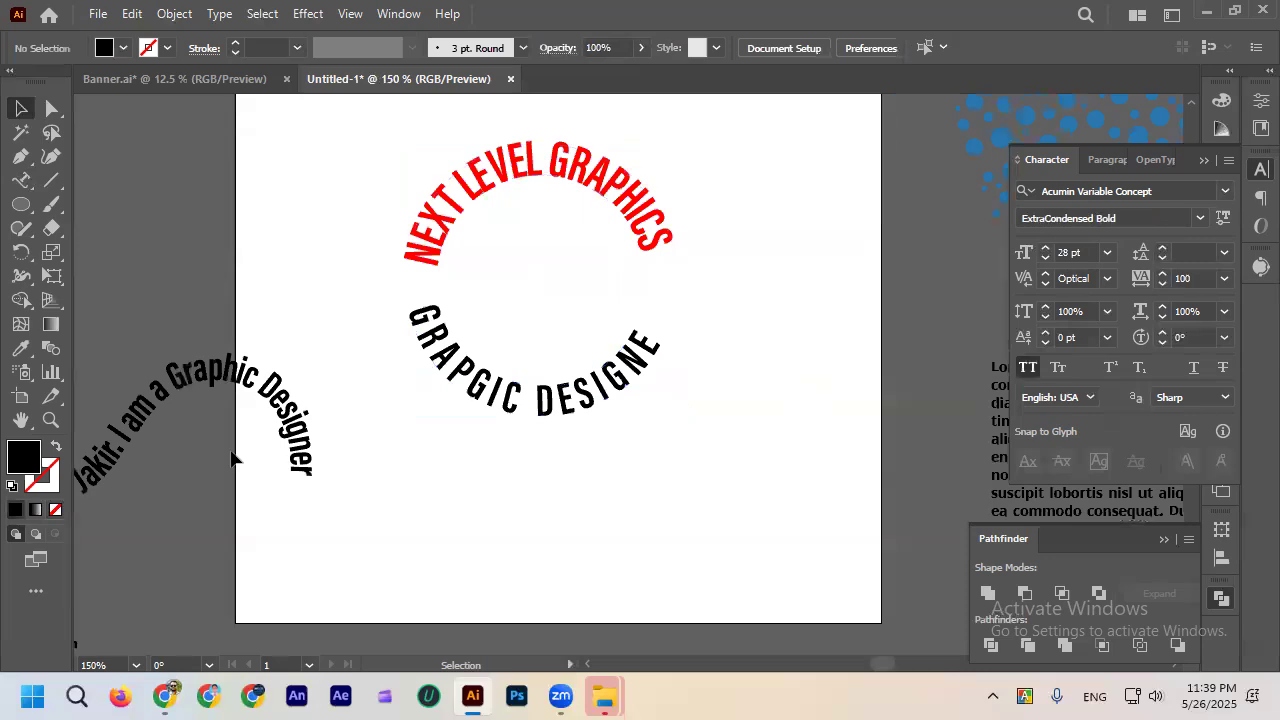
left_click_drag(283, 434, 412, 484)
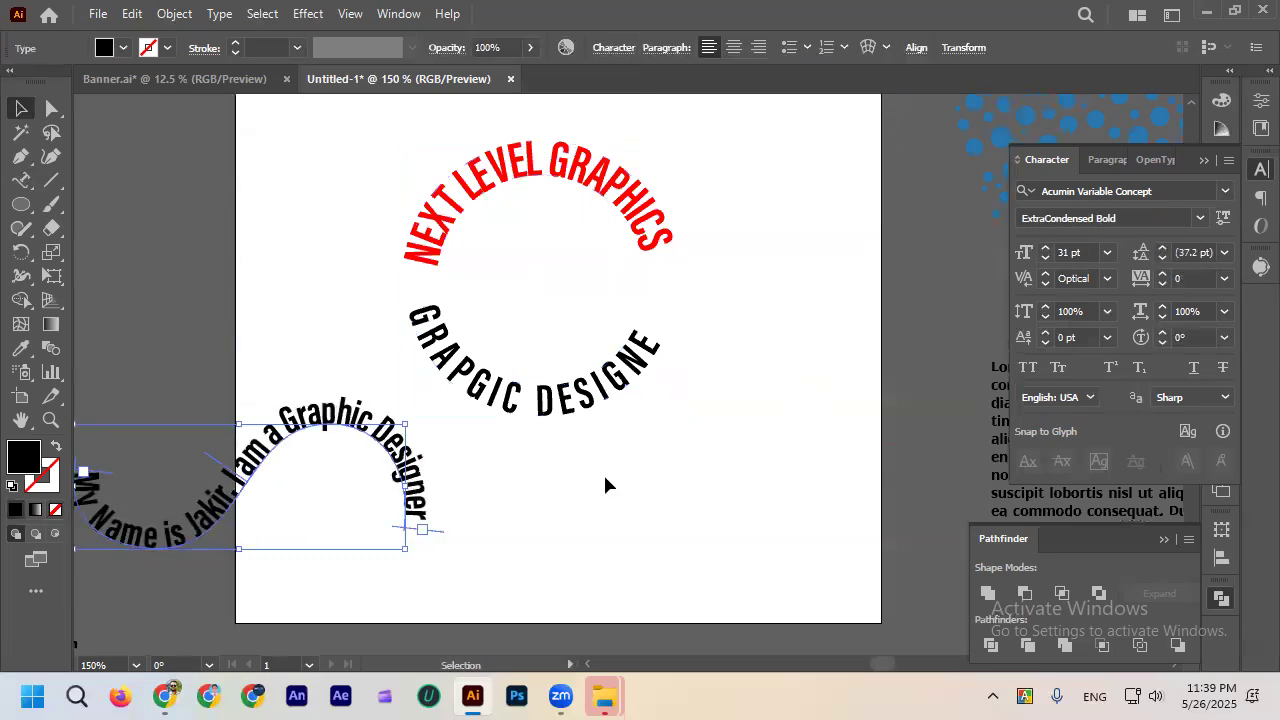
Rotate the black "GRAPGIC DESIGNE" circle text slightly counterclockwise to centre it beneath the red text.
left_click(634, 400)
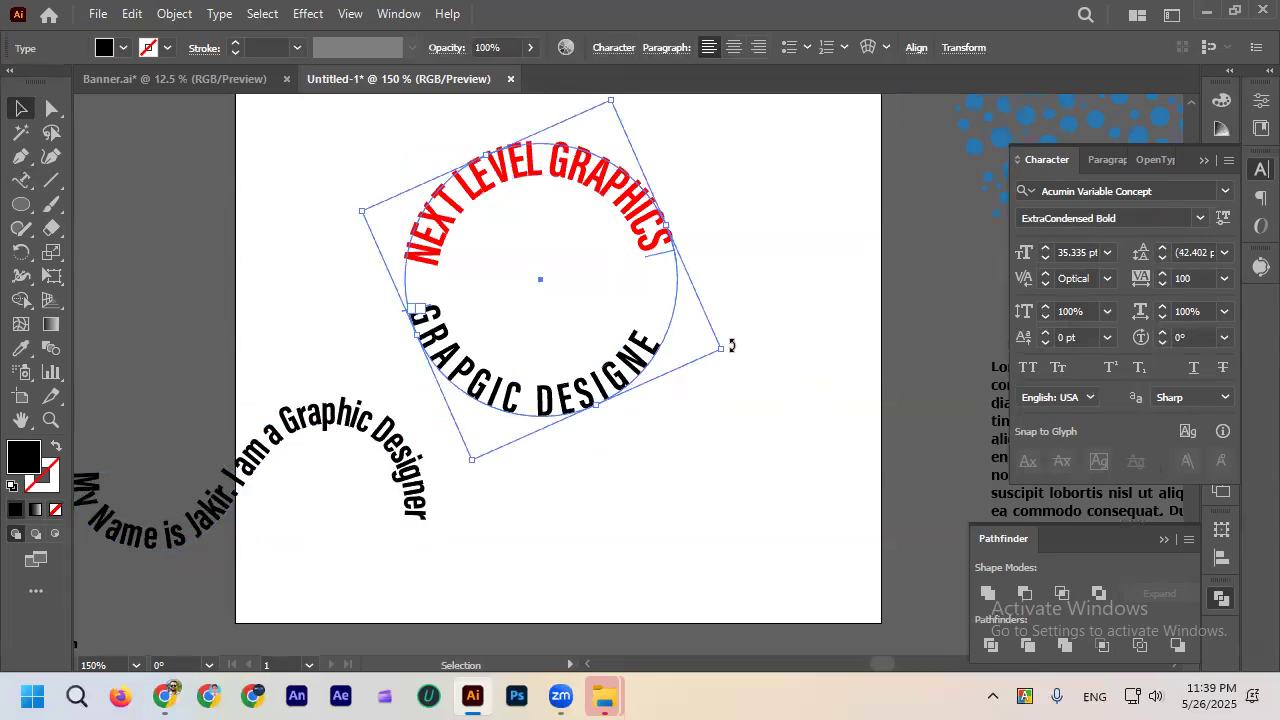
left_click_drag(731, 345, 729, 320)
left_click(793, 409)
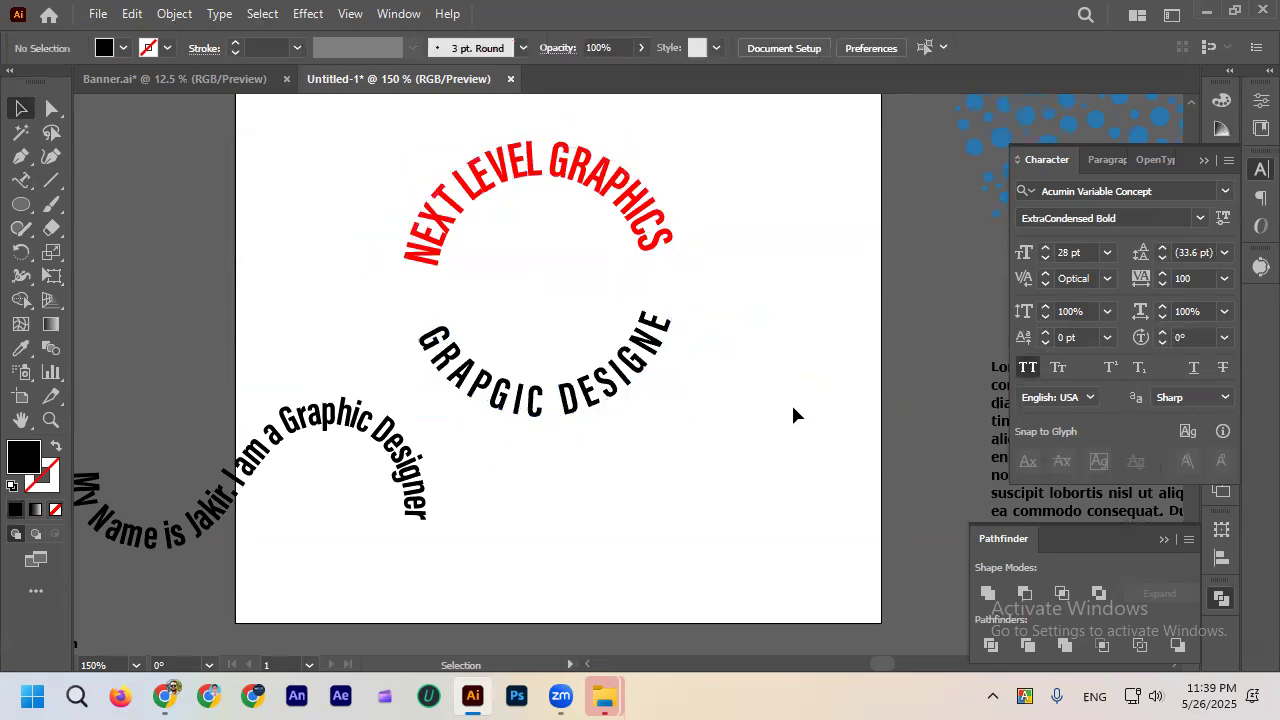
Draw a large black five-pointed star with the Star tool and move it below the circular badge.
left_click(25, 188)
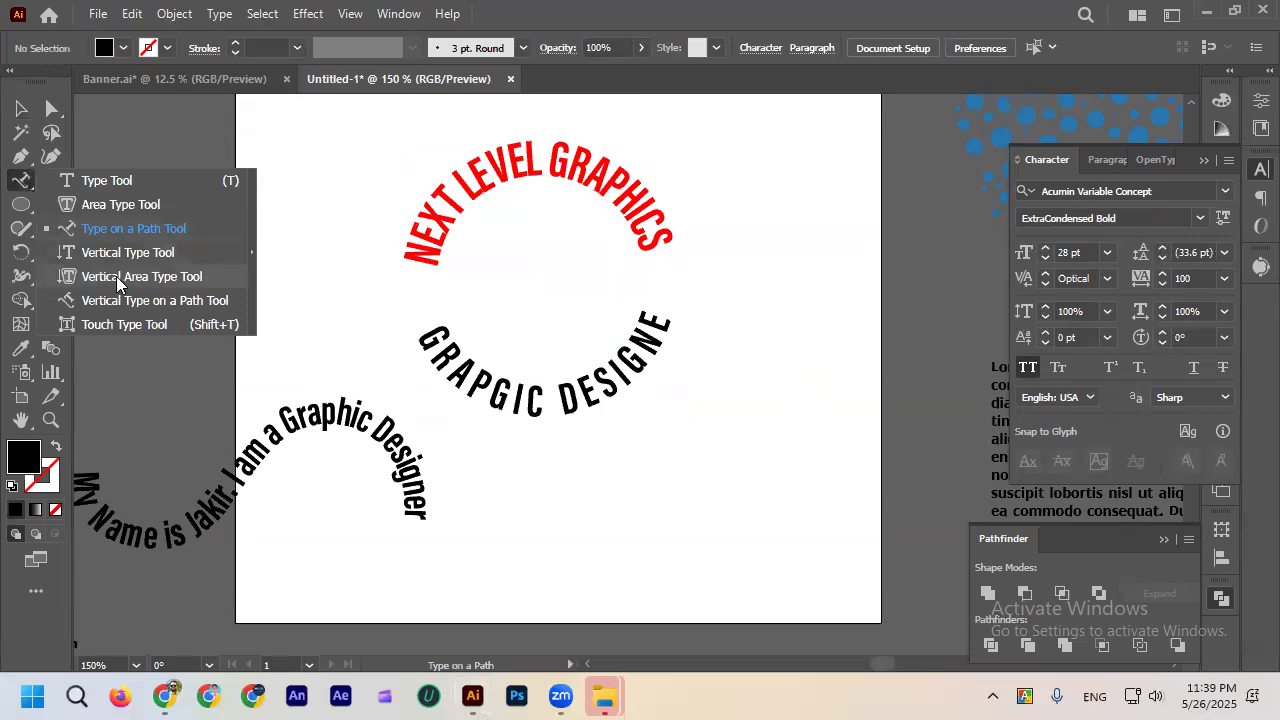
left_click(21, 208)
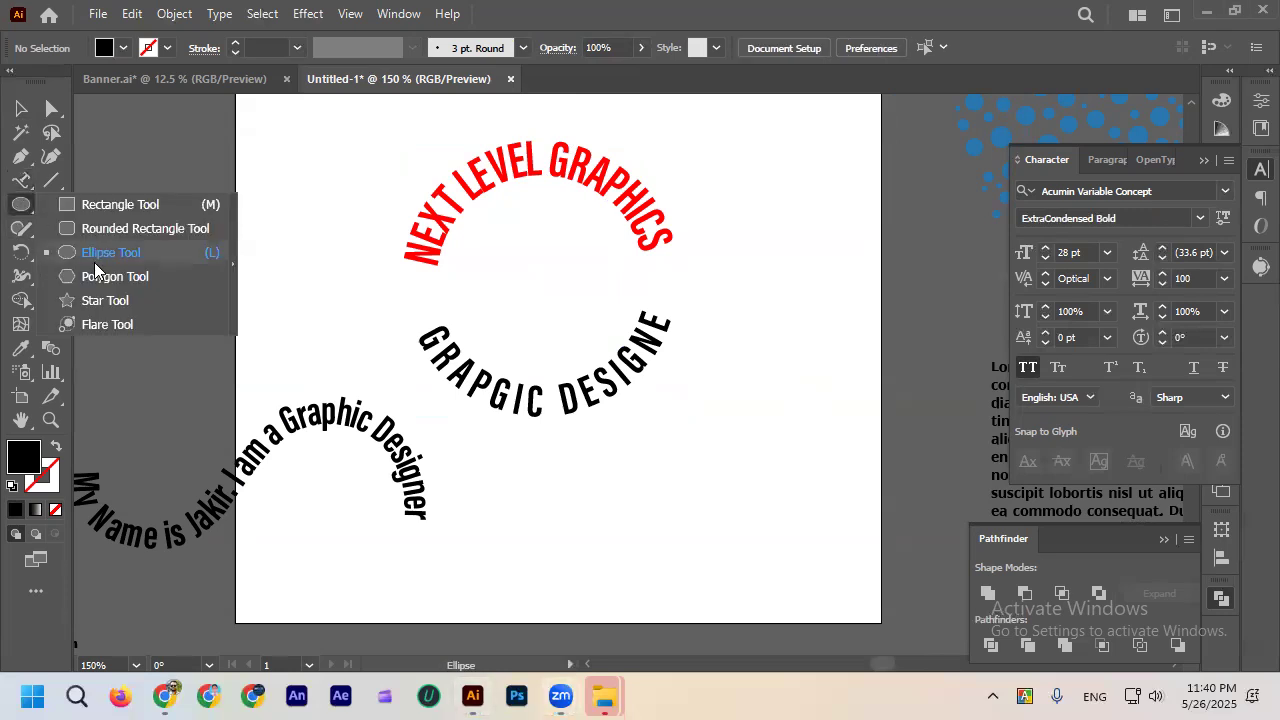
left_click(103, 298)
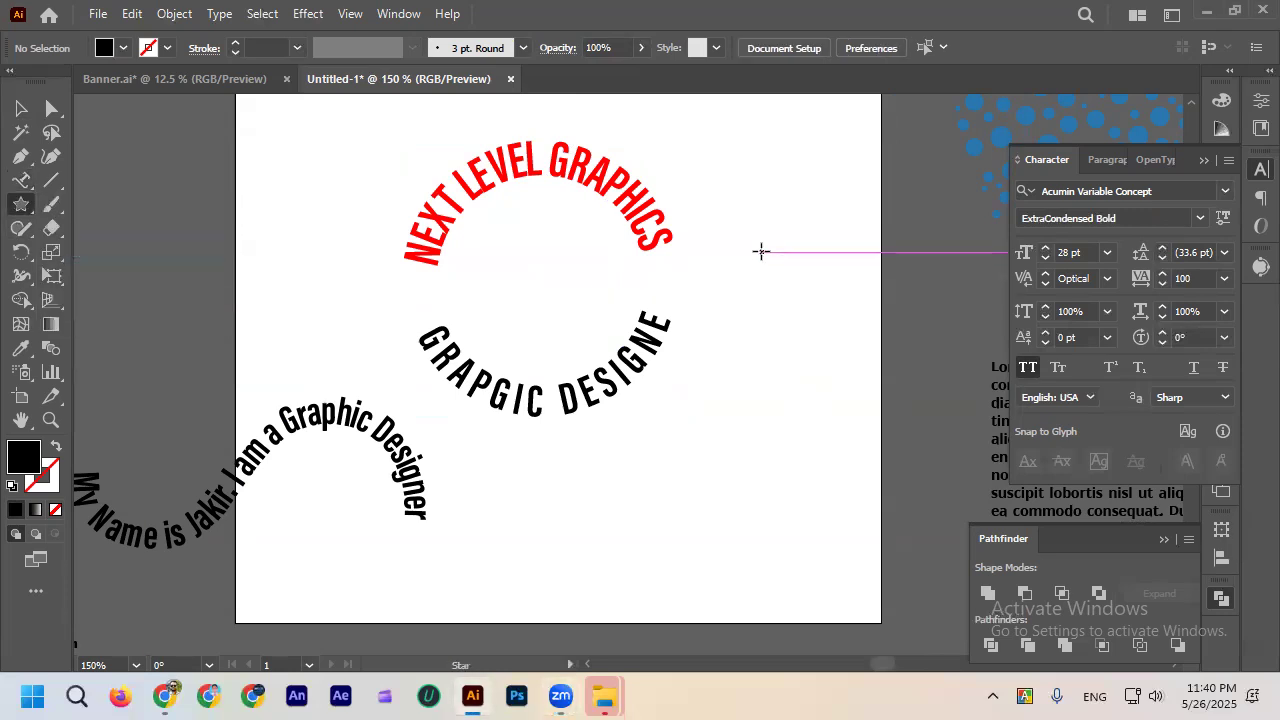
mouse_move(760, 251)
left_mouse_down()
mouse_move(849, 397)
mouse_move(890, 432)
left_mouse_up()
left_click(21, 108)
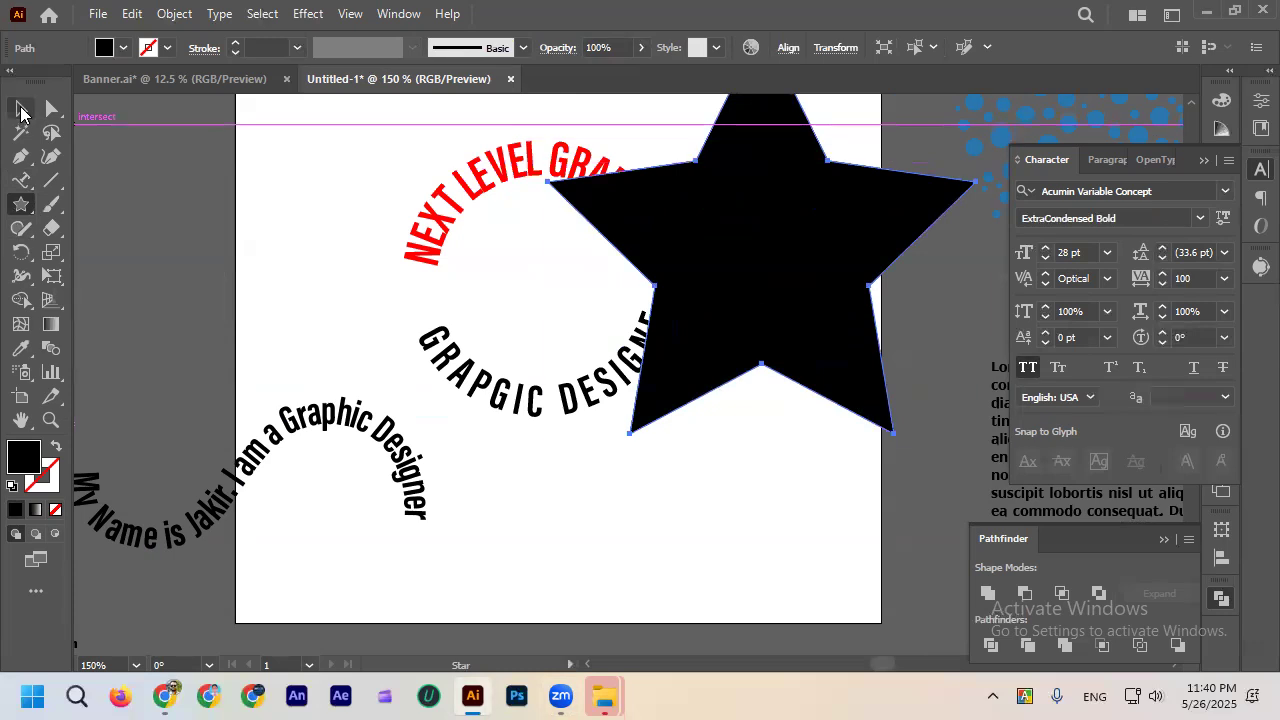
scroll(561, 242, "down", 1)
left_click_drag(706, 303, 666, 466)
scroll(663, 429, "down", 2)
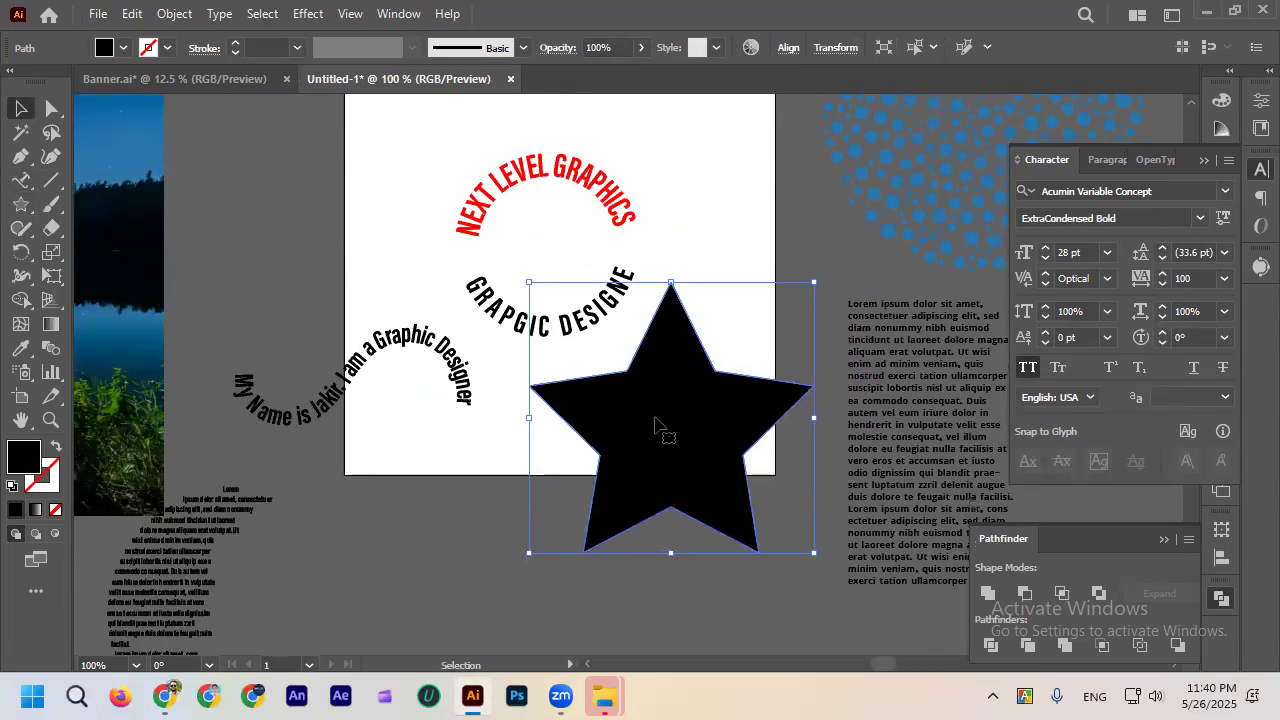
Try to turn the black star into an area type frame with placeholder text, and undo it.
left_click(20, 184)
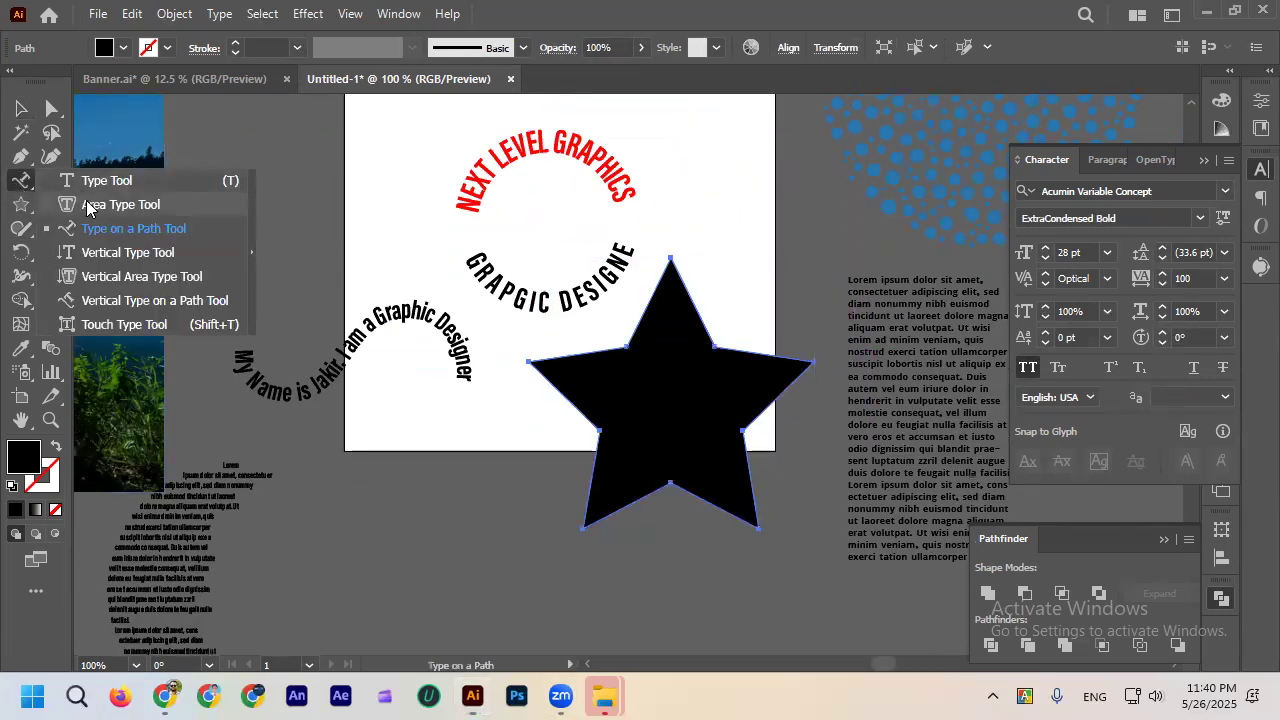
left_click(100, 204)
left_click(690, 299)
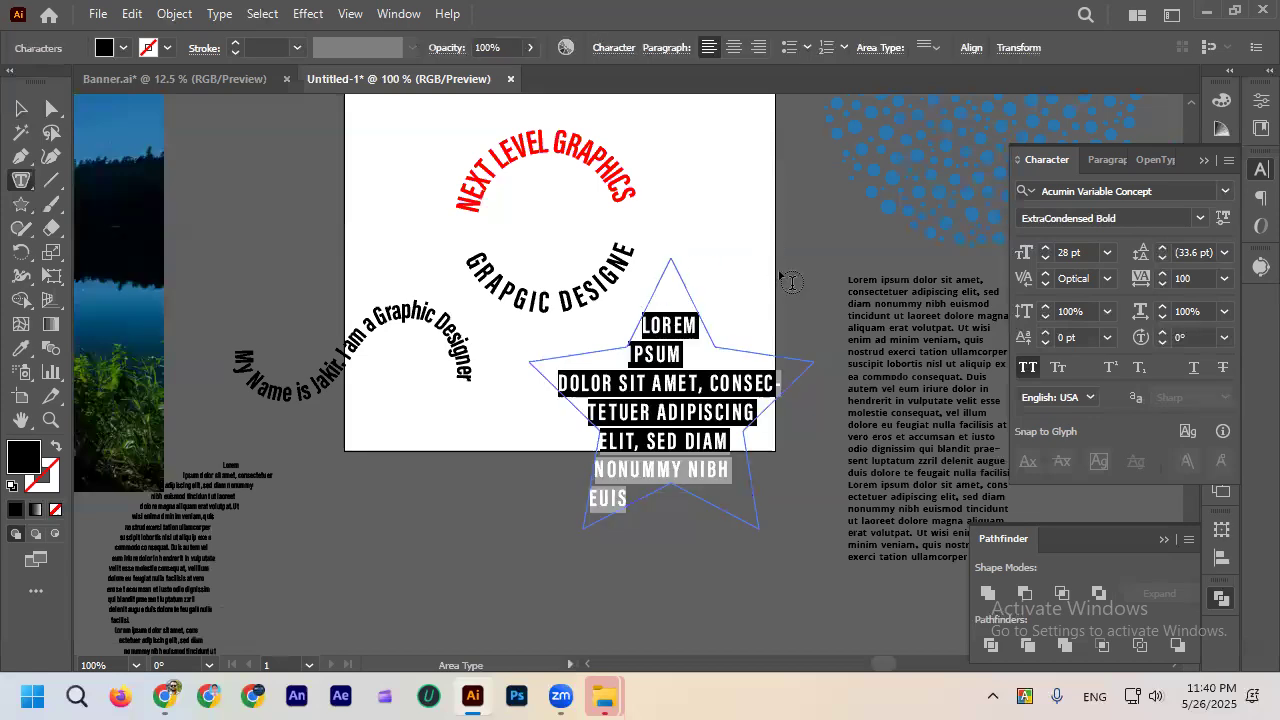
key("ctrl+z")
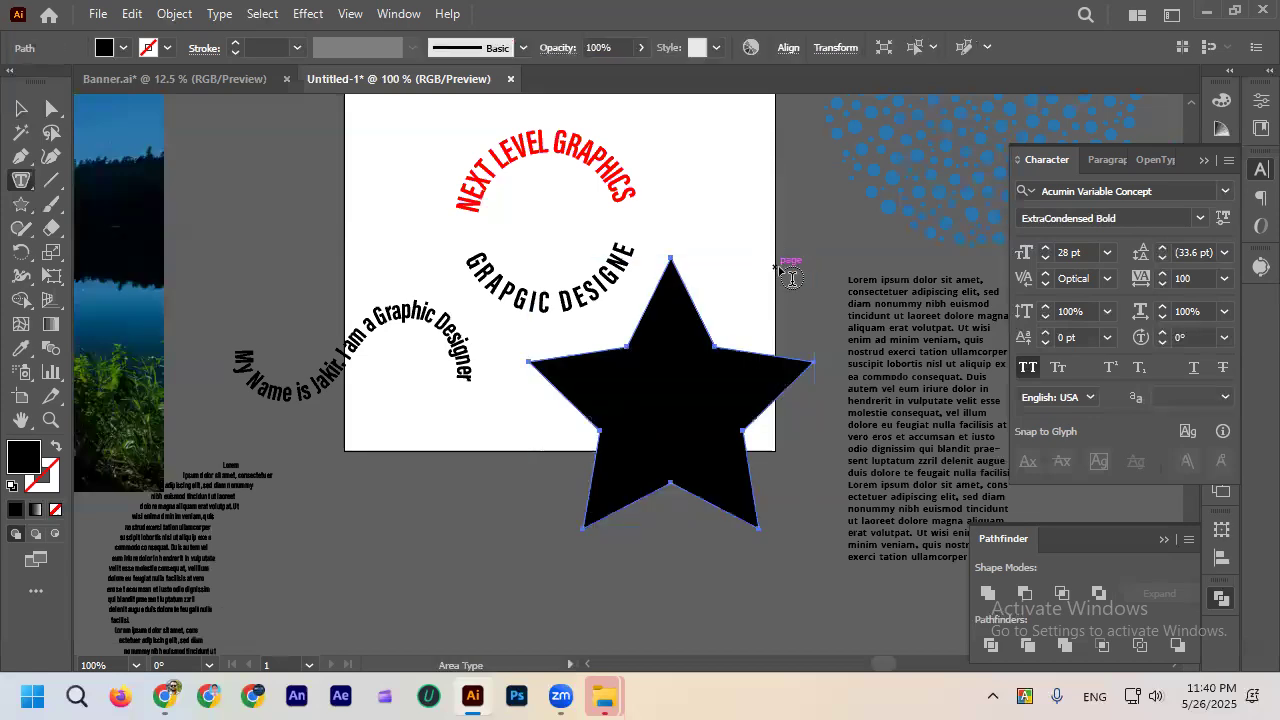
Try filling the black star with 9 pt area-type placeholder text, deselect it to view the shape, and undo the conversion.
left_click(1045, 258)
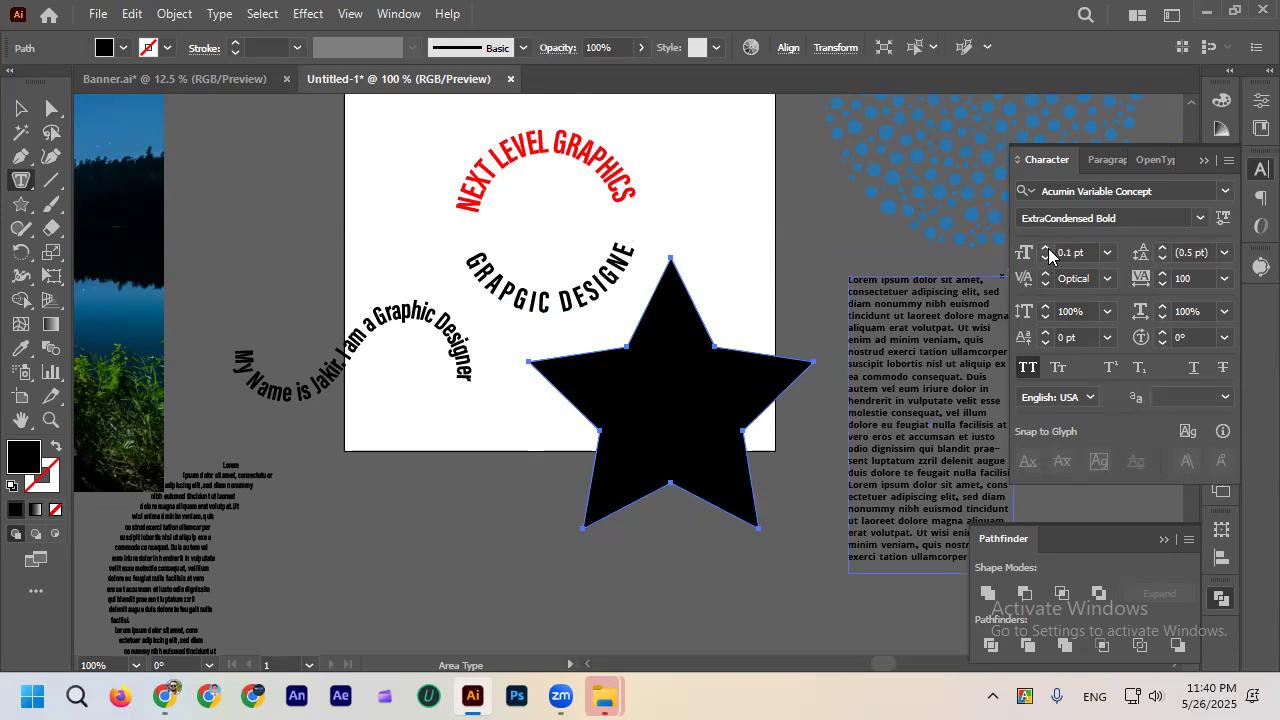
left_click(656, 285)
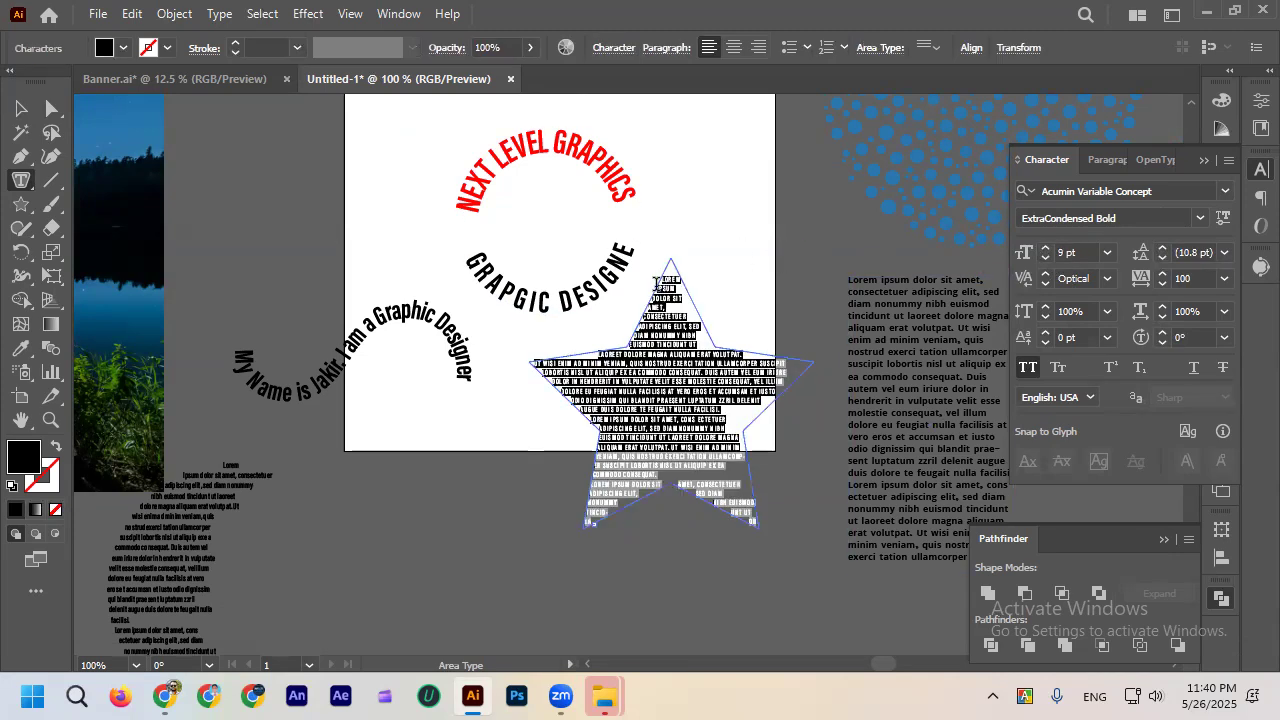
left_click(14, 107)
left_click(389, 154)
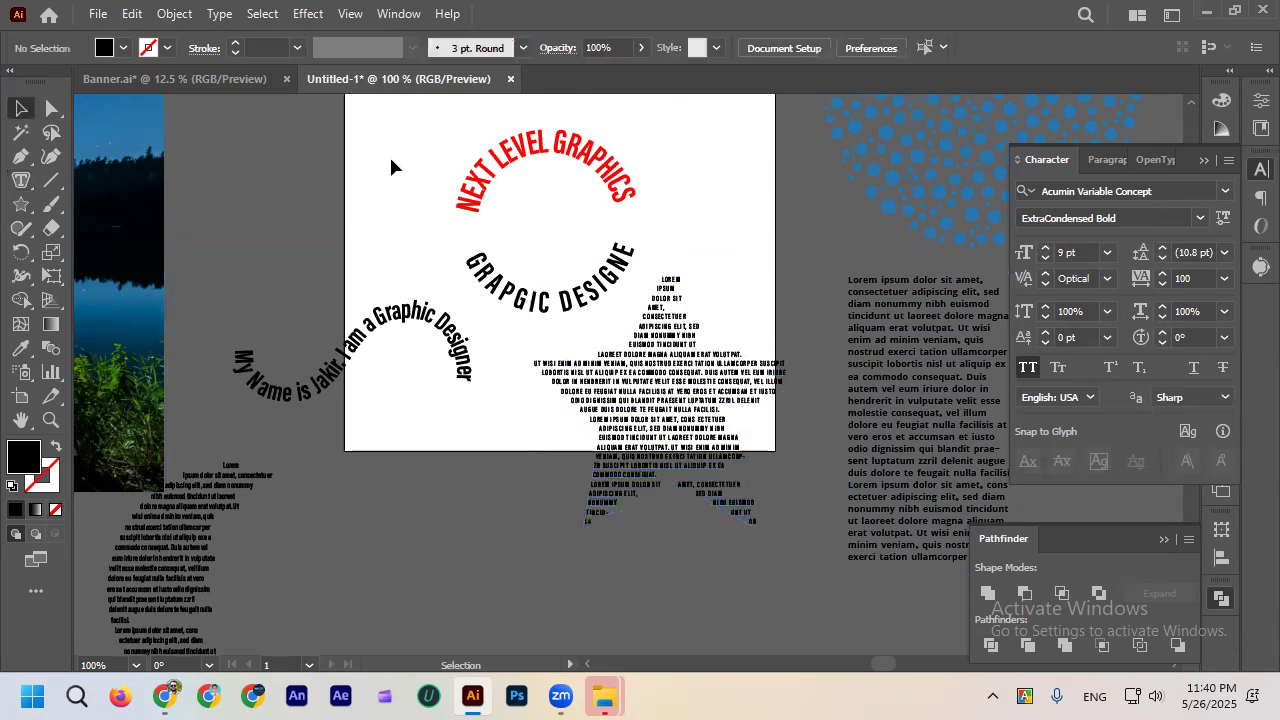
scroll(720, 300, "down", 1)
key("ctrl+z")
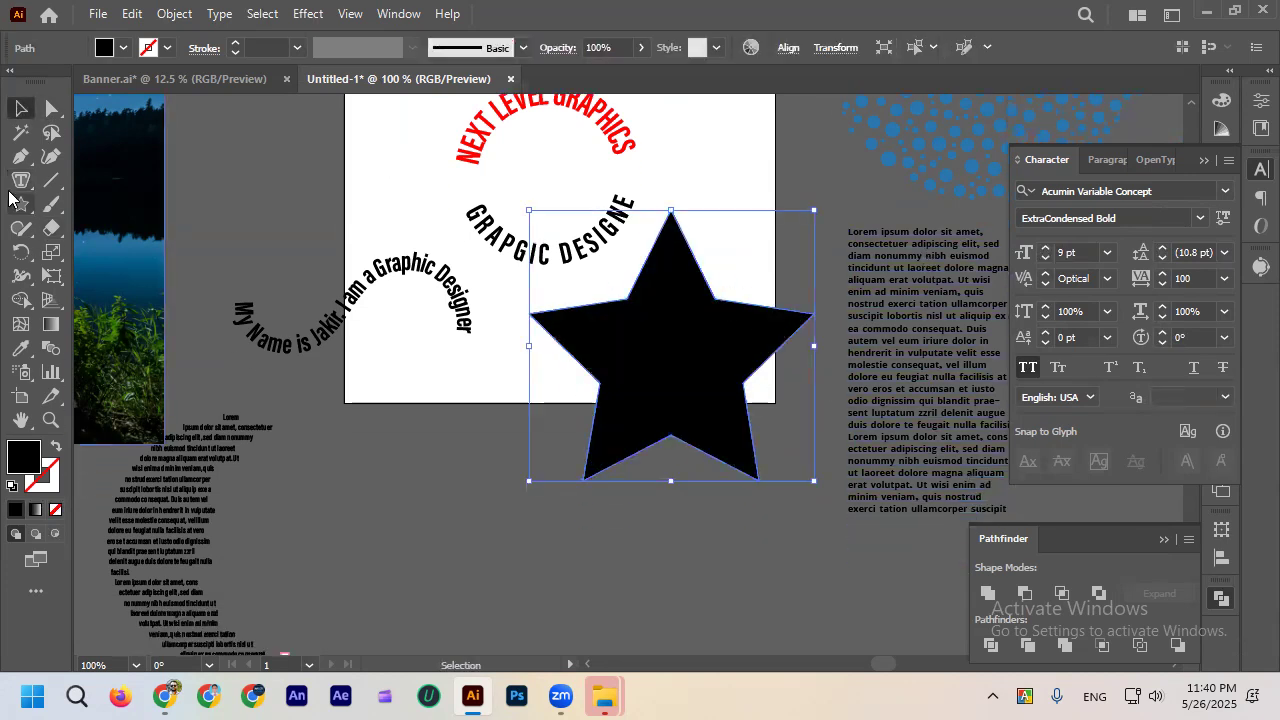
Place a short line of vertical placeholder point text near the artboard's upper-left corner with the Vertical Type tool, and delete it.
left_click_drag(21, 180, 40, 200)
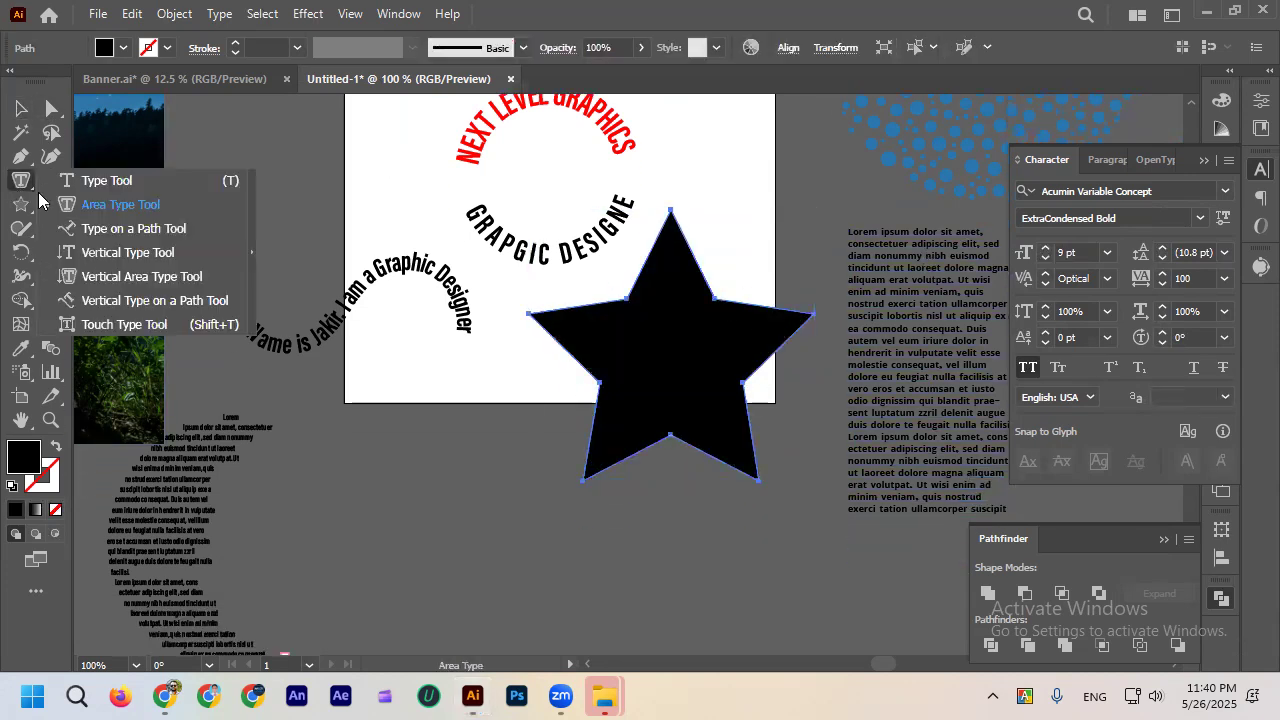
left_click(125, 284)
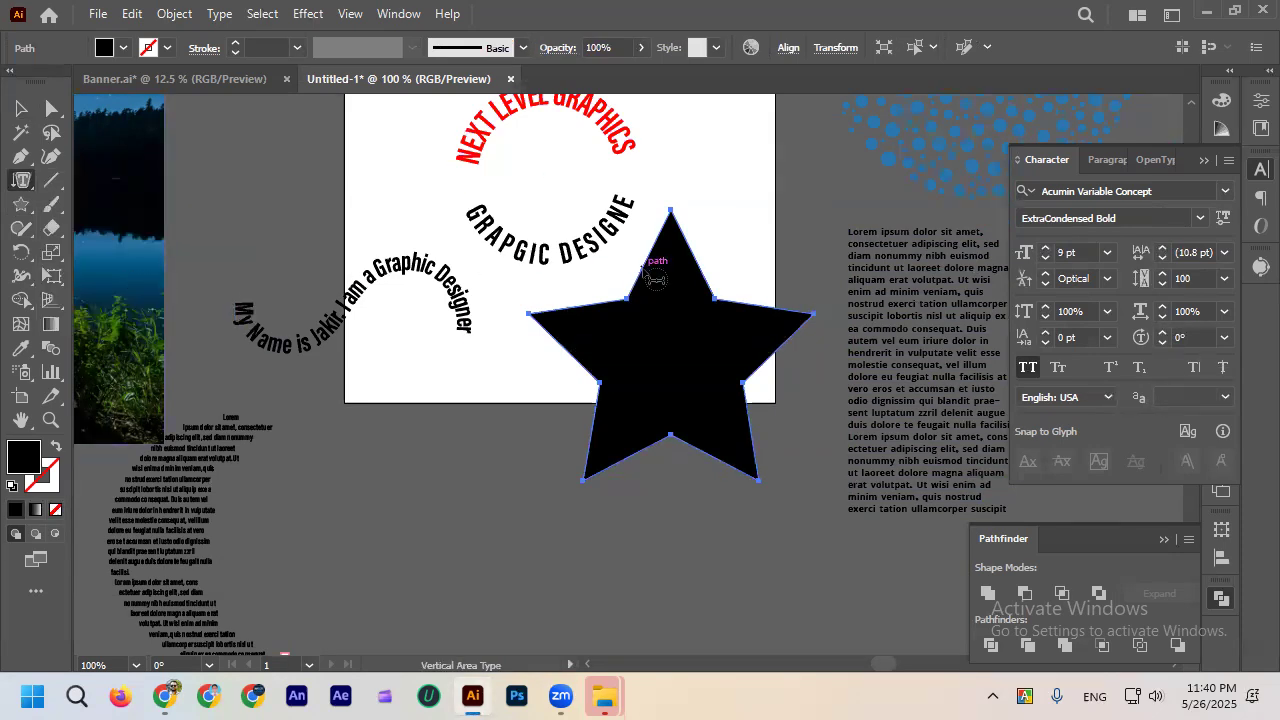
left_click(22, 180)
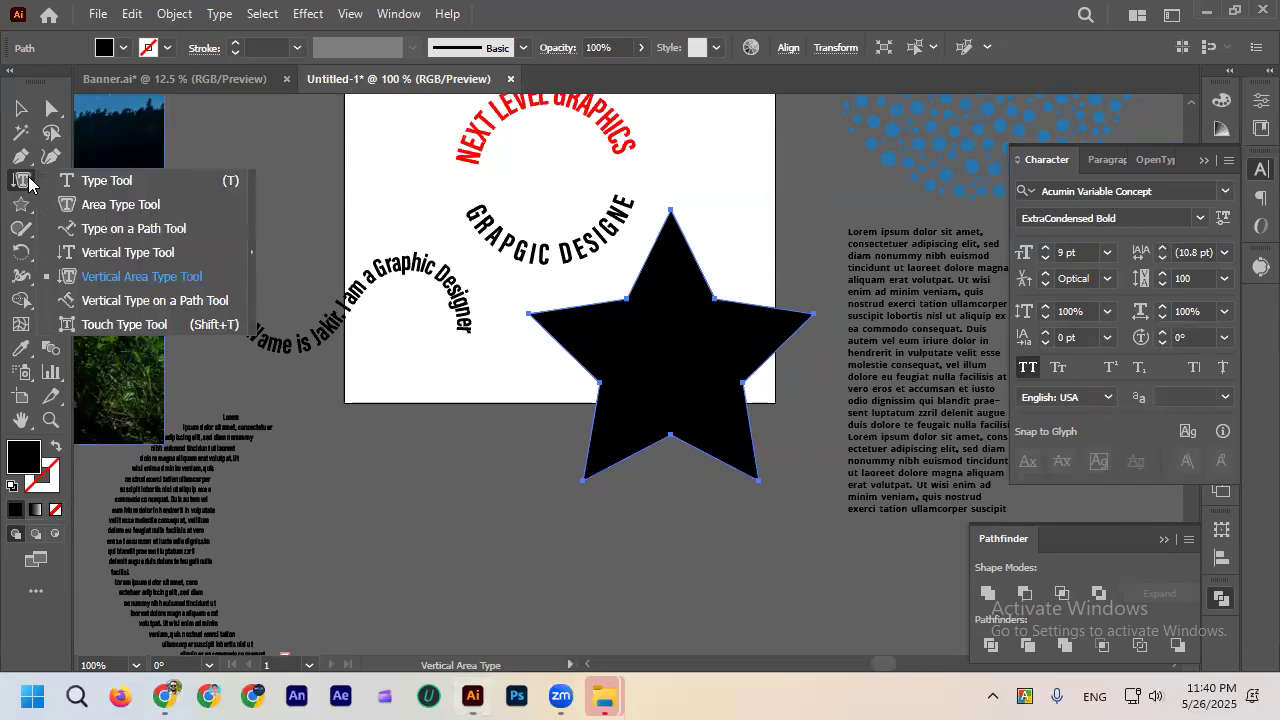
left_click(145, 254)
scroll(417, 325, "up", 2)
left_click(372, 150)
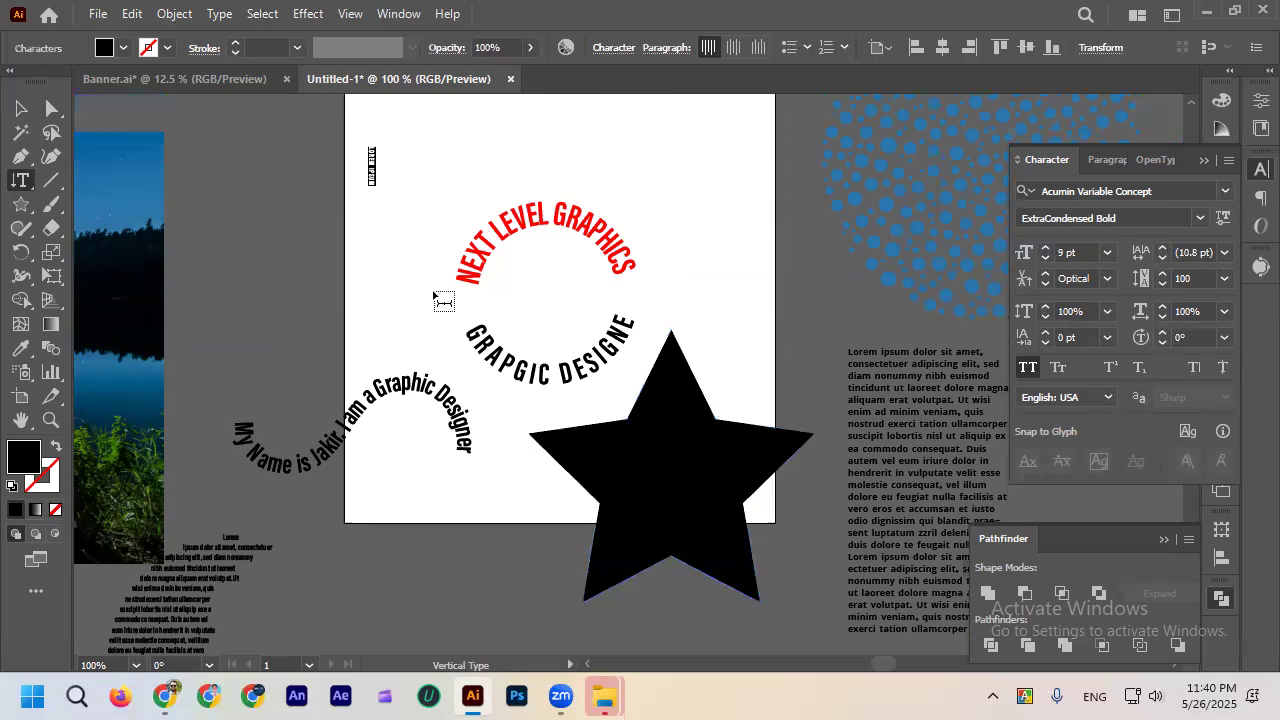
scroll(423, 266, "up", 1)
key("Escape")
scroll(323, 243, "up", 3)
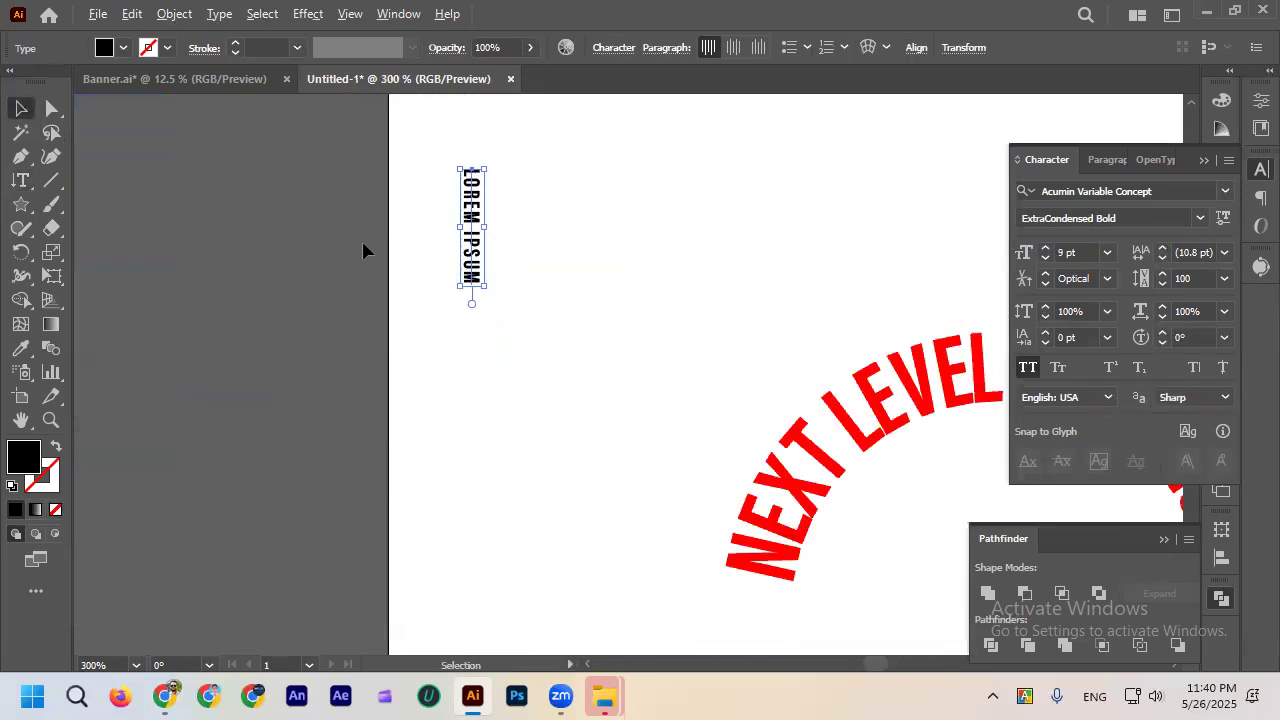
key("space")
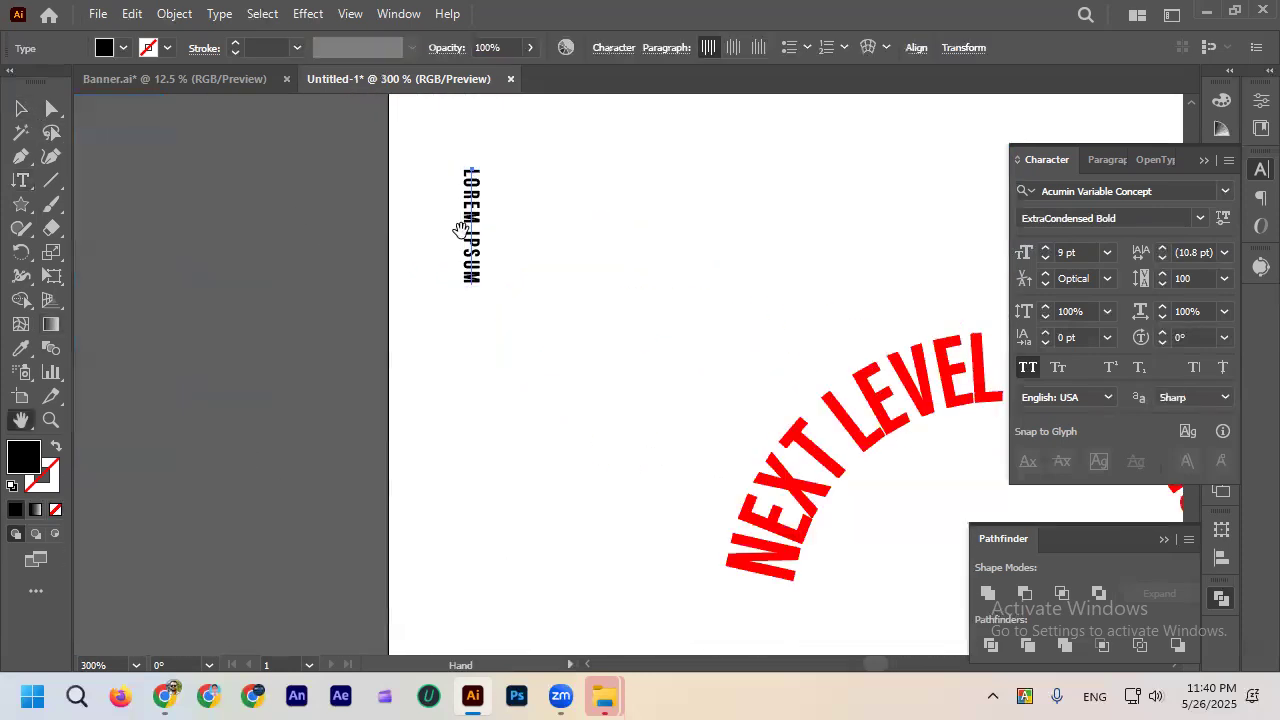
key("Delete")
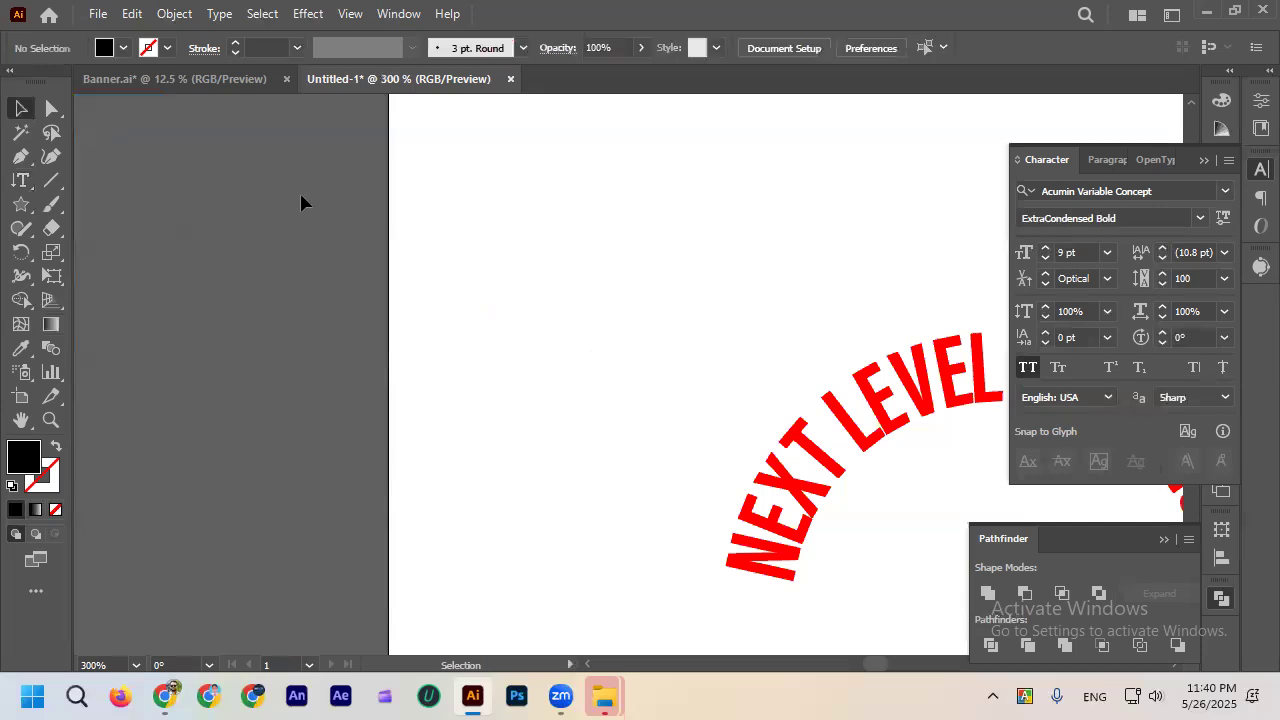
Try the Vertical Type tool with the sample text "GHGGUYDSD UISFDFIZS FJUIFDIF" in the artboard's upper-left area, and delete it.
left_click(20, 180)
left_click(467, 206)
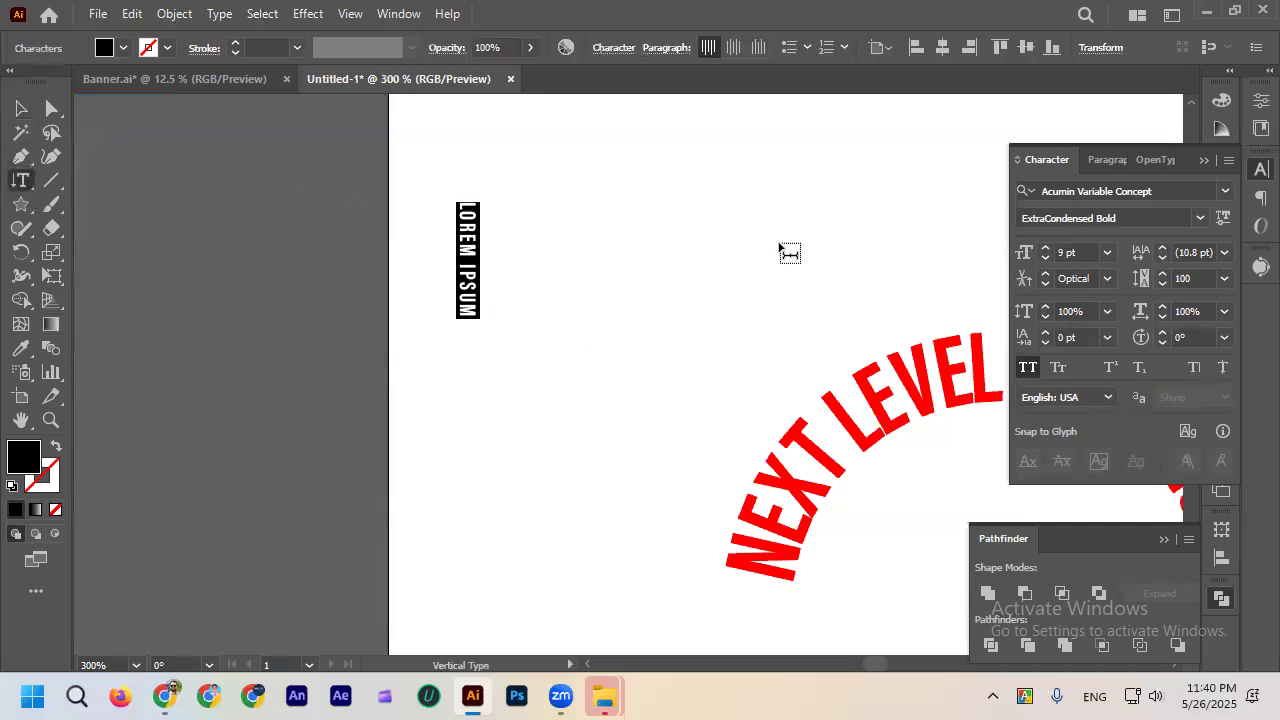
type("GHGGUYDSD UISFDFIZS F")
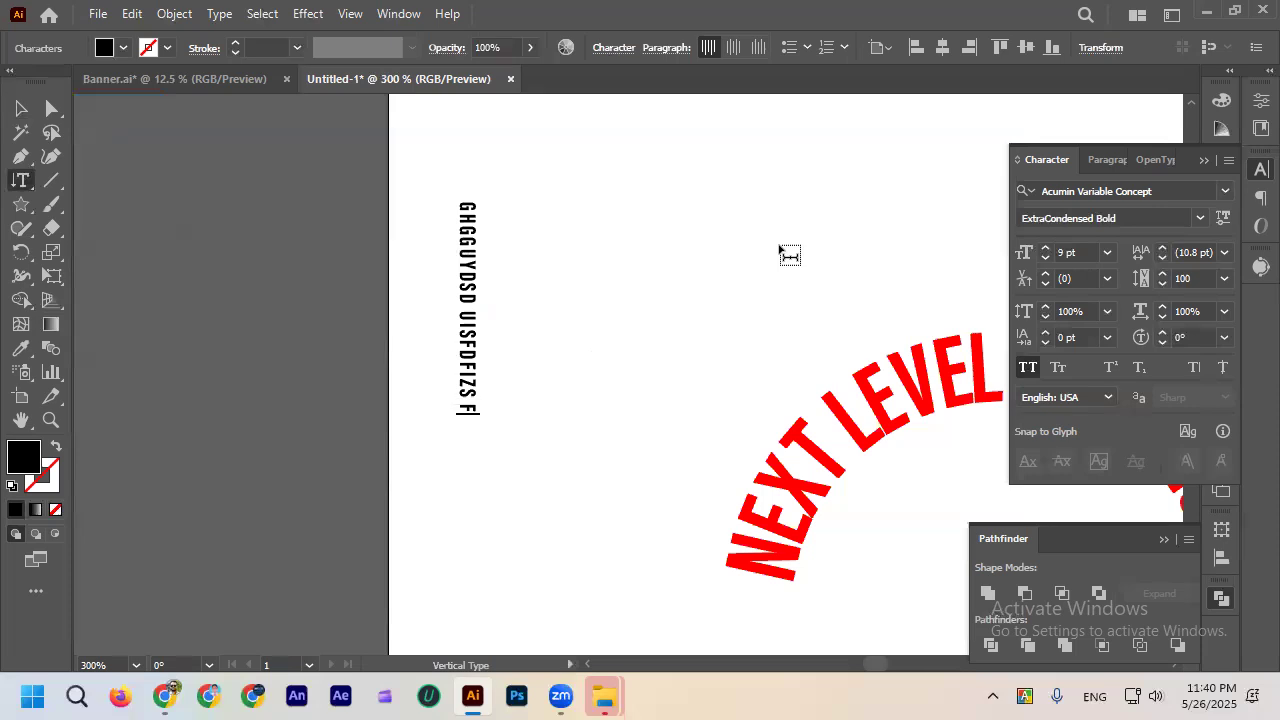
type("JUFDIF")
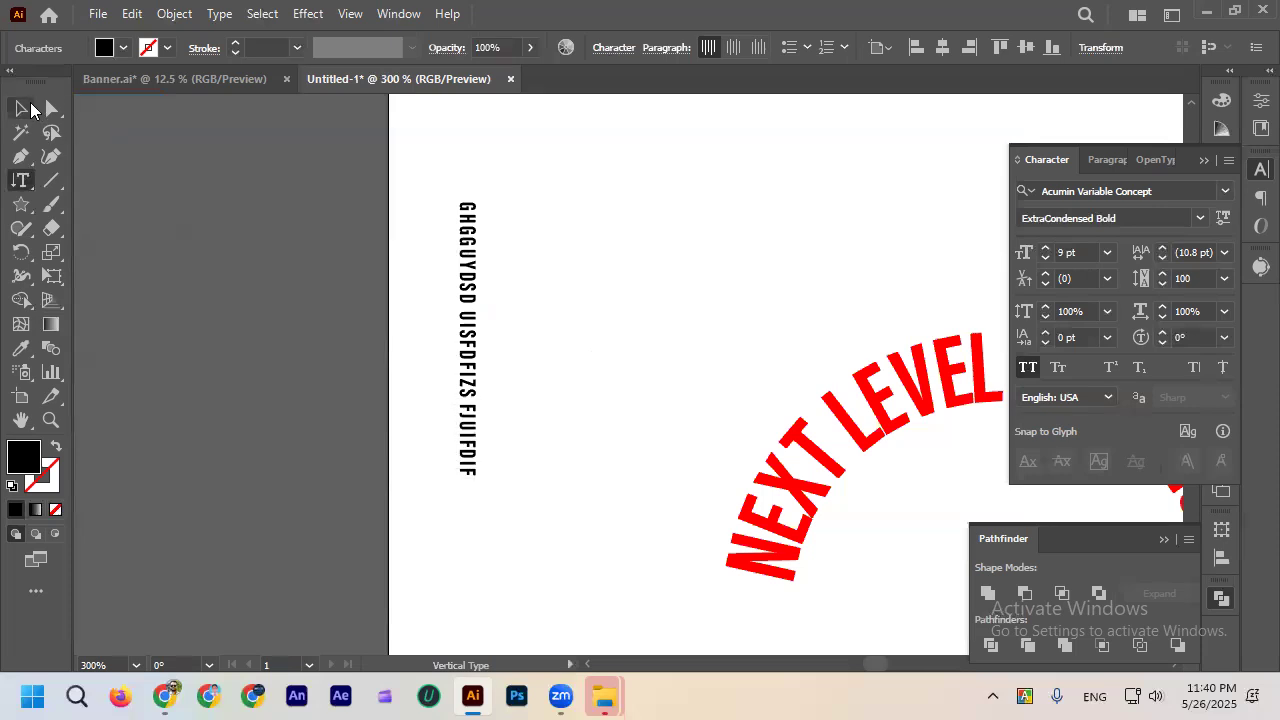
left_click(21, 108)
key("Delete")
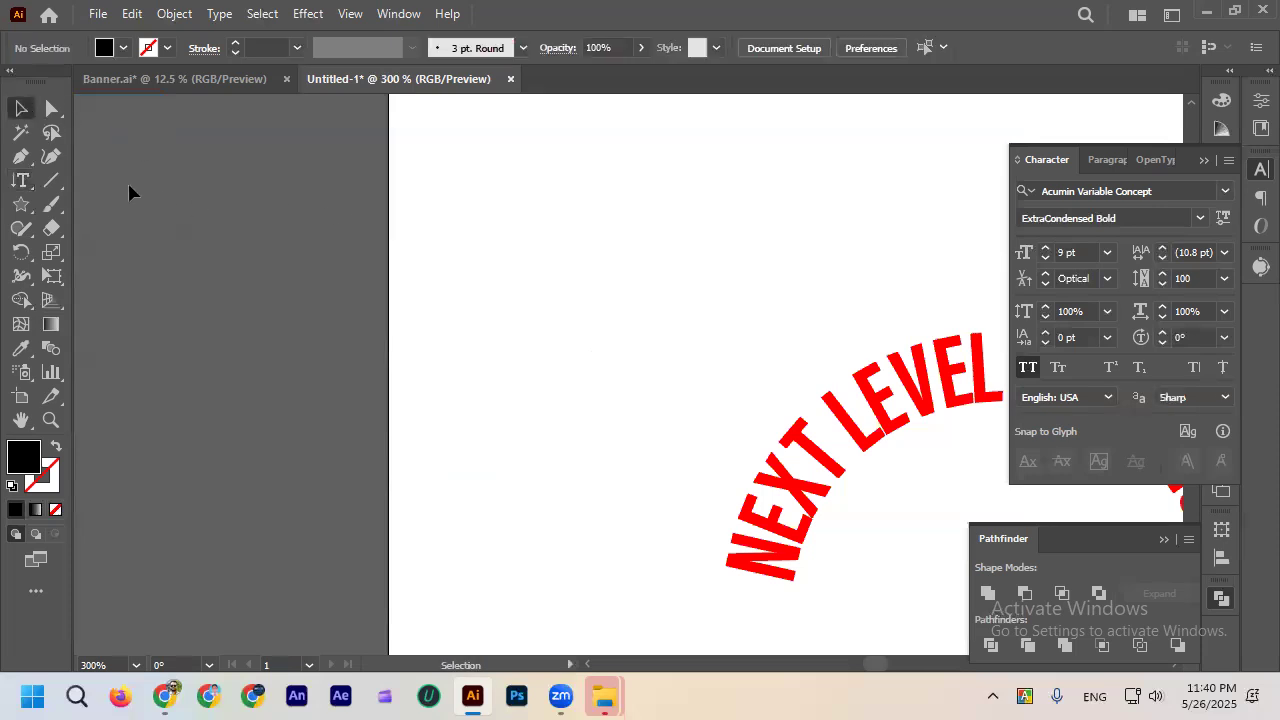
Move the wavy path text onto the artboard, directly above the red "NEXT LEVEL GRAPHICS" circle text.
key("ctrl+minus")
key("ctrl+minus")
key("ctrl+minus")
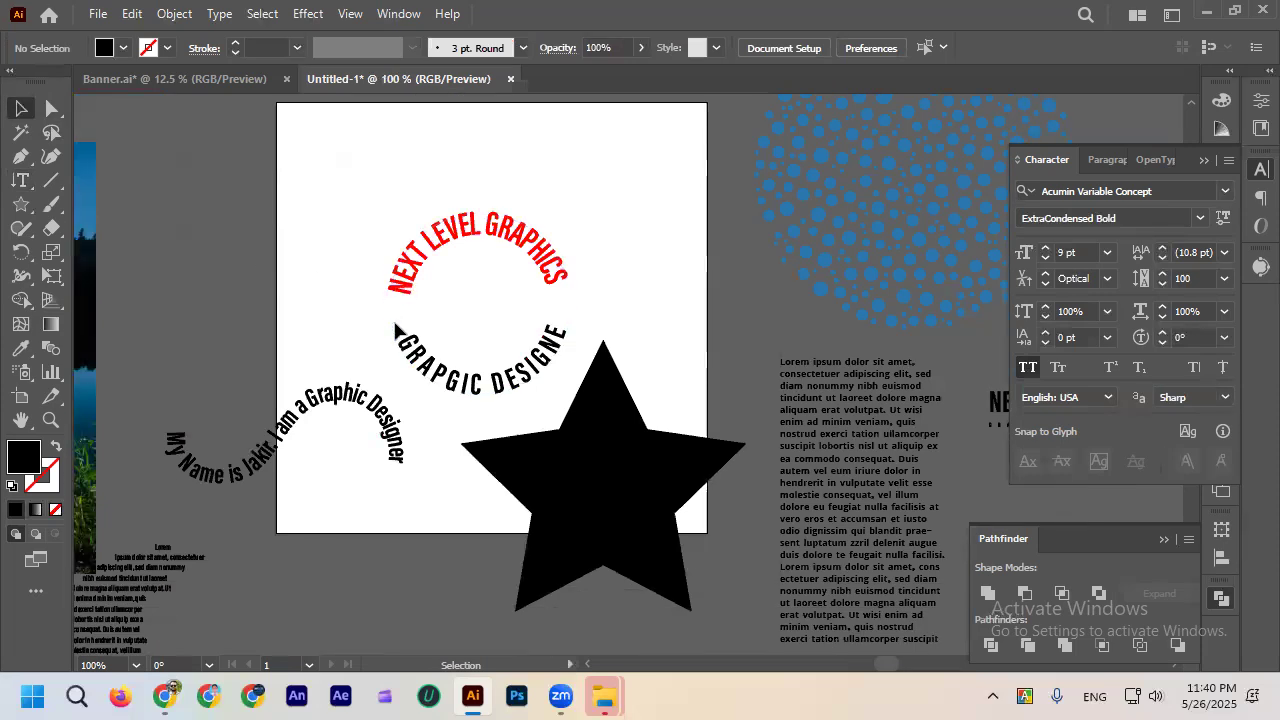
scroll(400, 348, "down", 1)
scroll(491, 263, "up", 1)
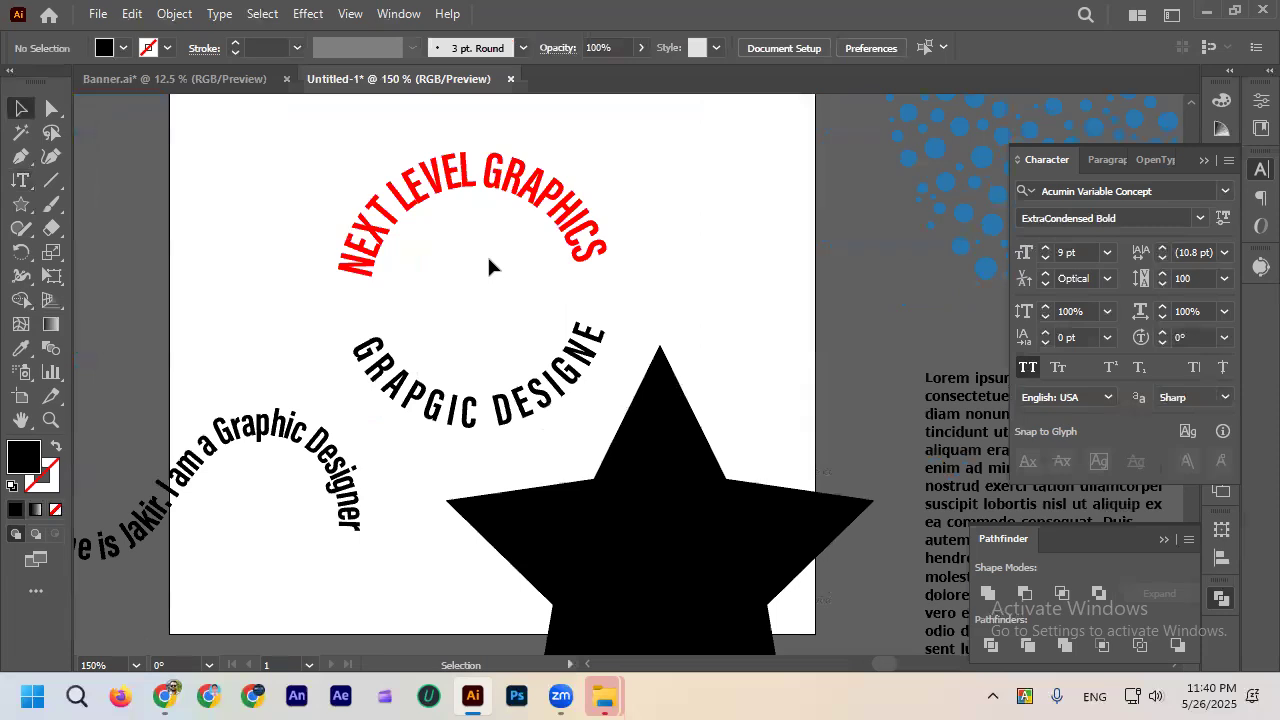
scroll(491, 263, "down", 3)
scroll(491, 263, "up", 2)
left_click_drag(418, 345, 515, 185)
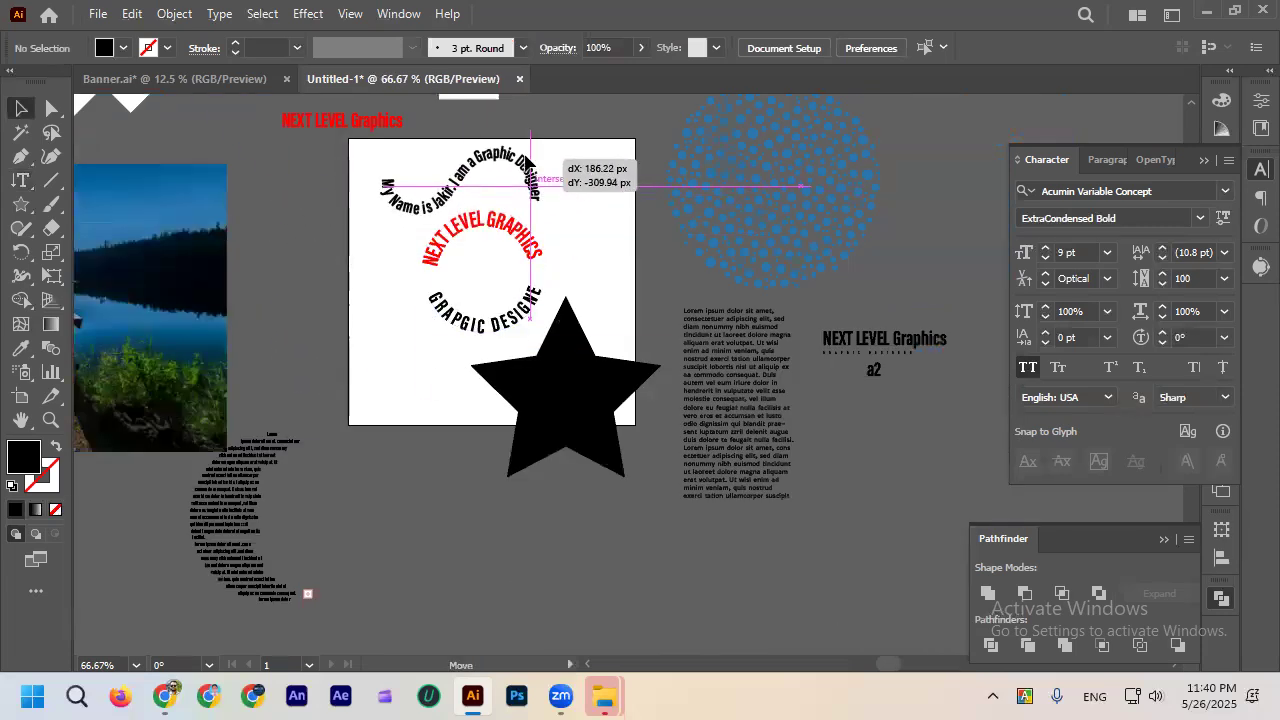
scroll(500, 175, "up", 2)
scroll(598, 192, "down", 2)
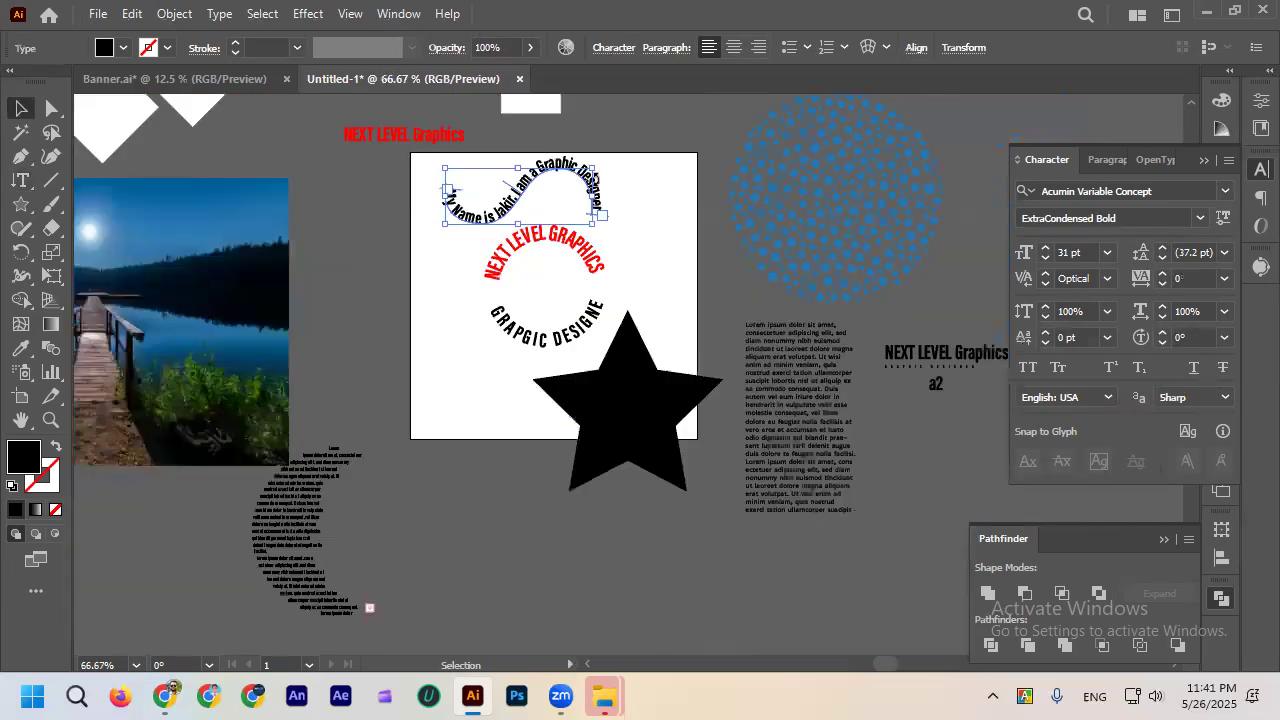
scroll(341, 263, "left", 2)
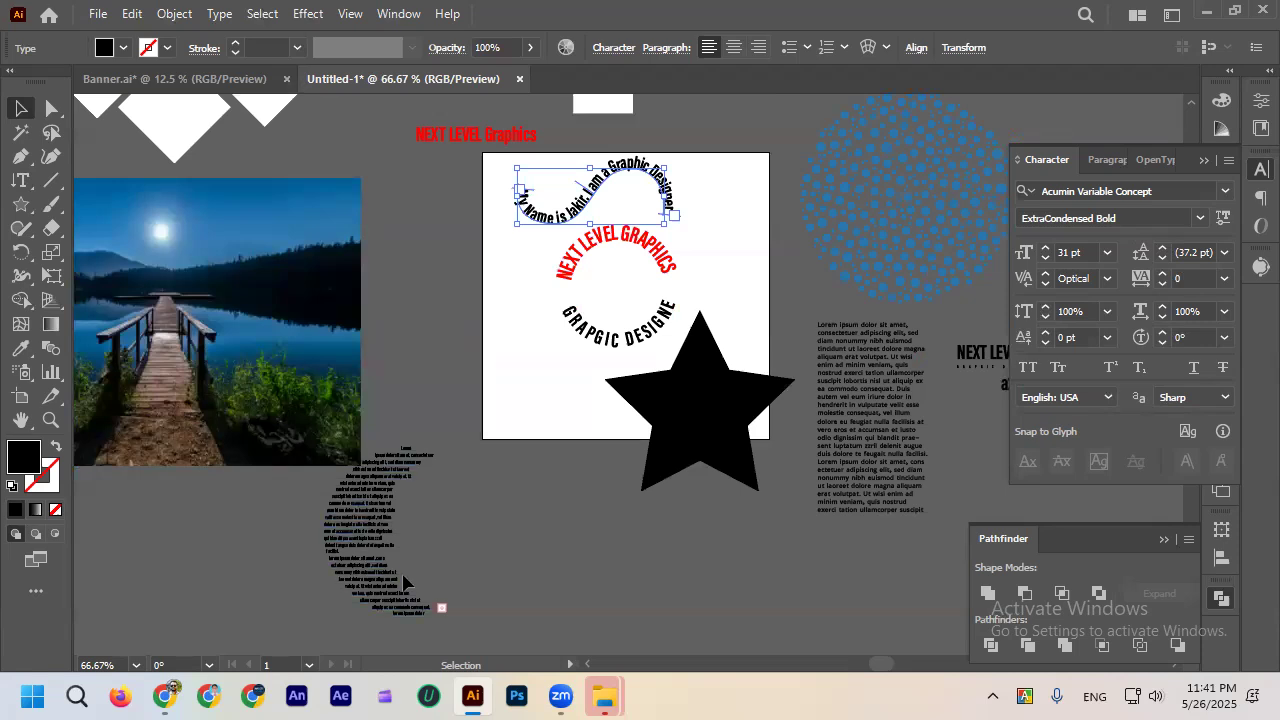
Switch to WhatsApp Web in Chrome, open the chat with the unread missed voice call, and look through the chat list.
left_click(166, 697)
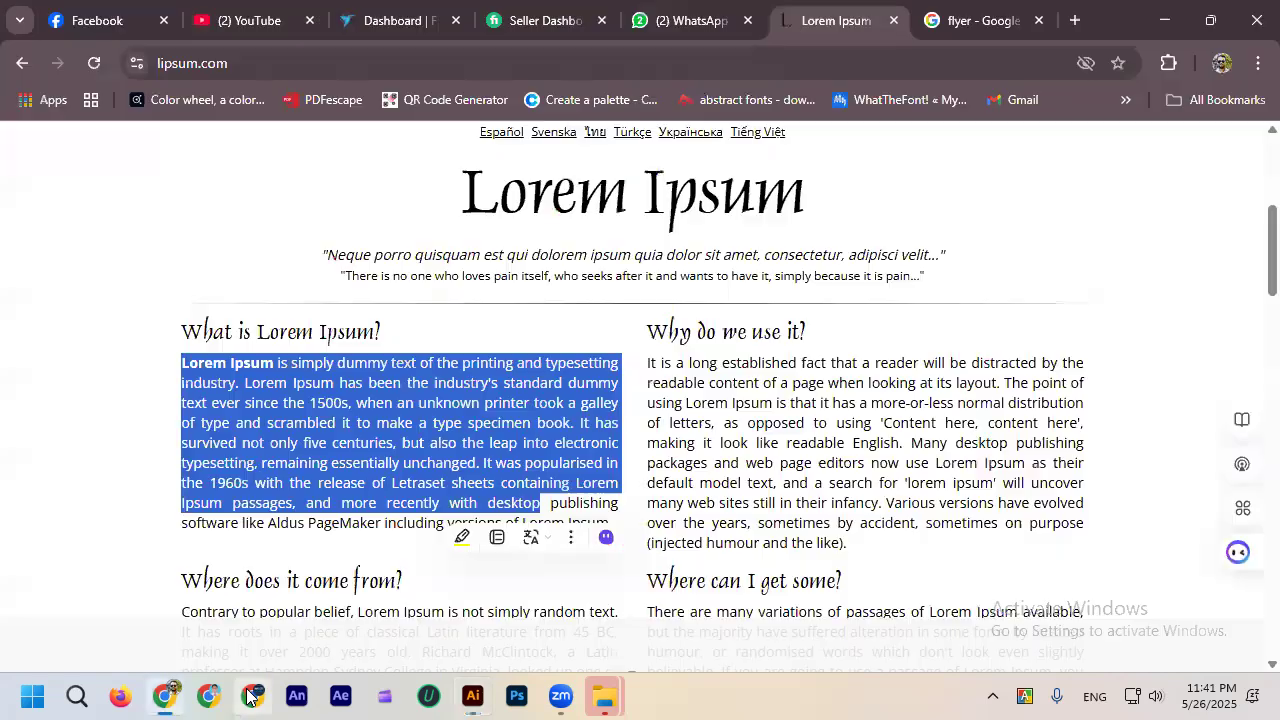
left_click(709, 11)
scroll(200, 465, "down", 1)
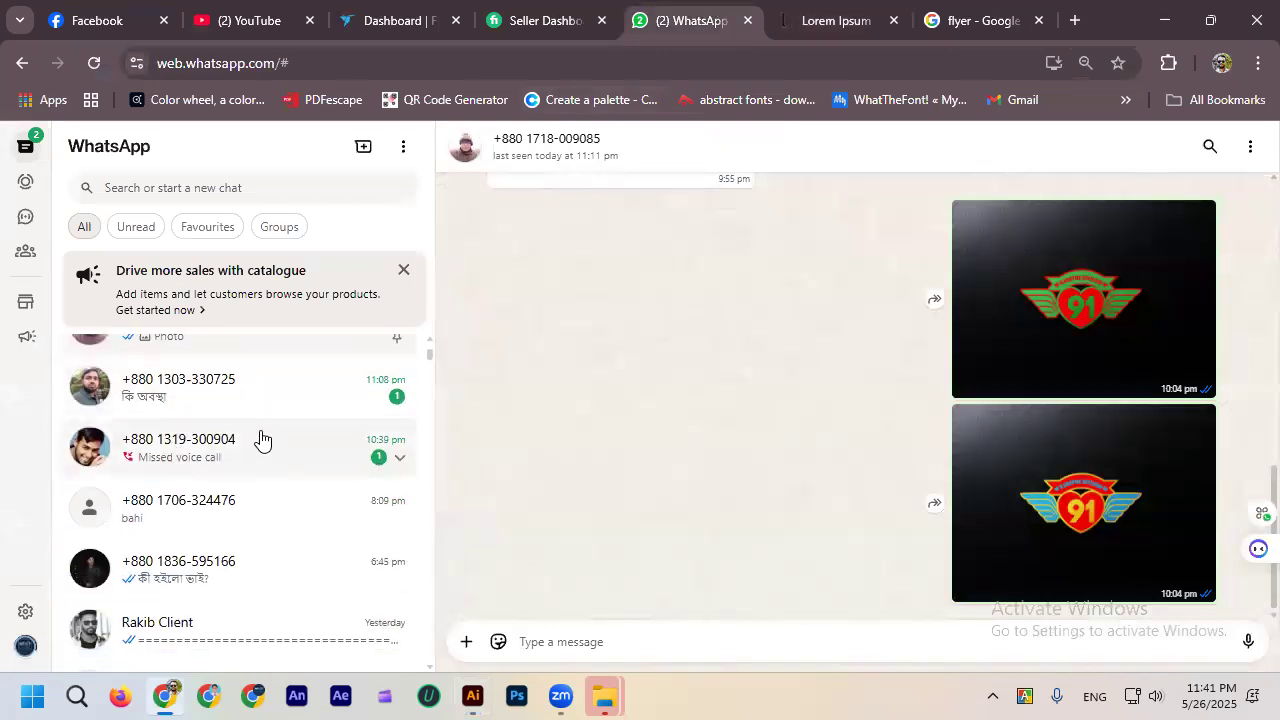
left_click(286, 457)
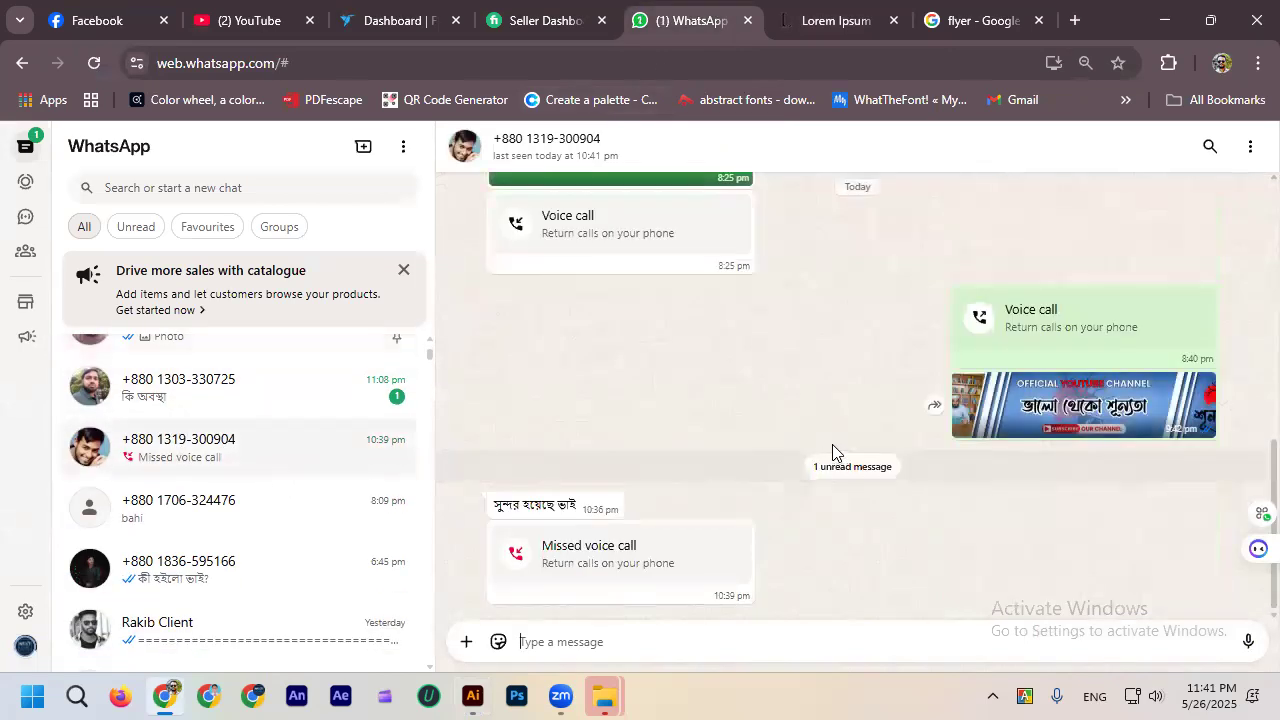
scroll(220, 451, "up", 2)
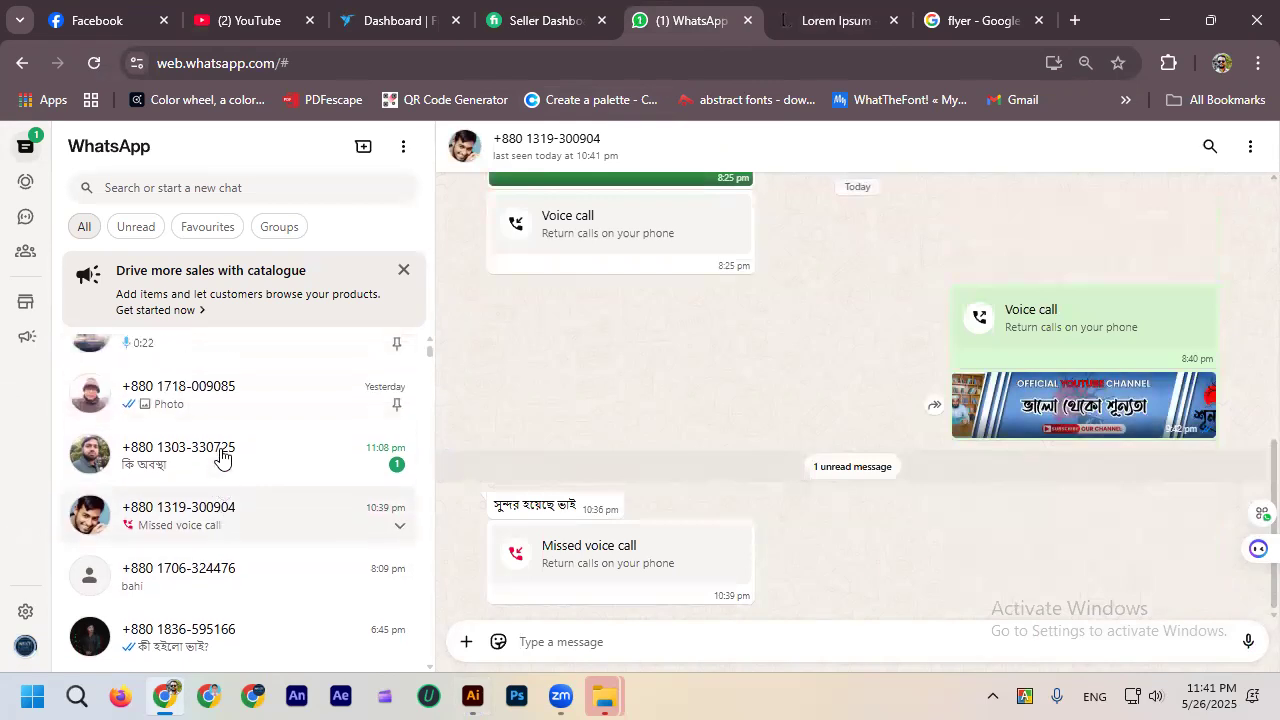